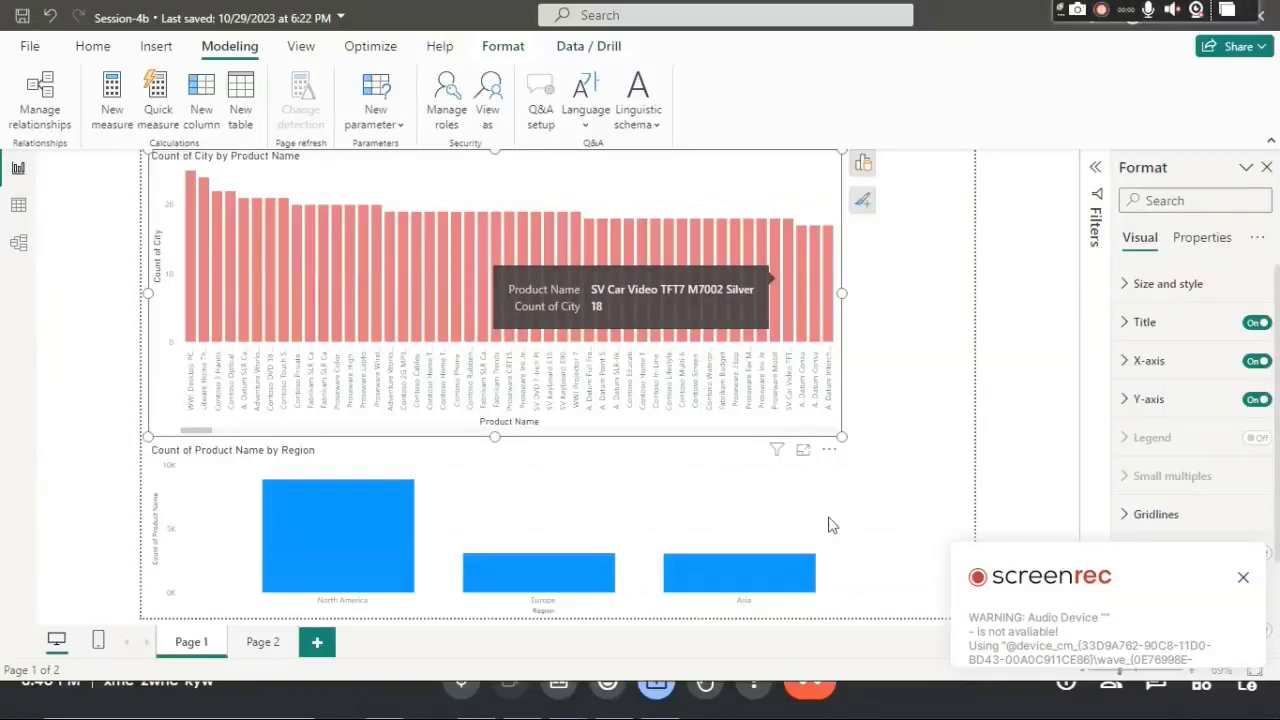
Step: Dismiss the audio device warning and show all open windows in Task View
left_click(1243, 578)
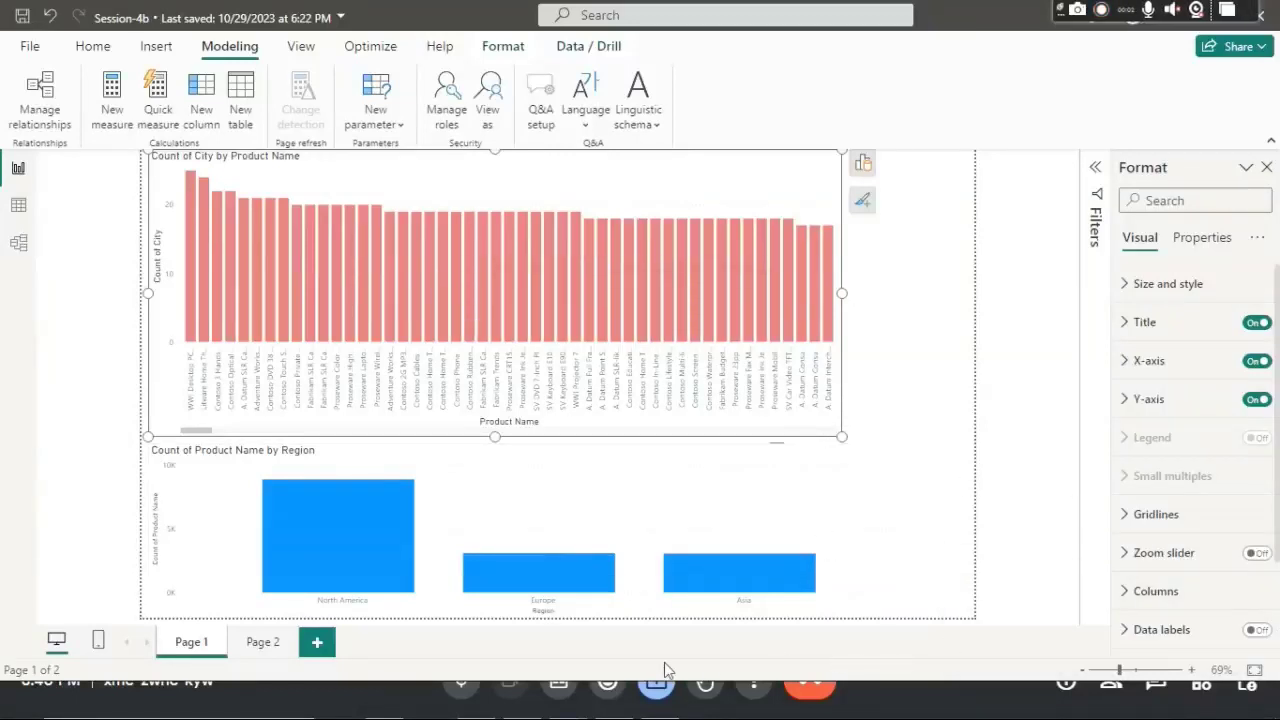
key("super+Tab")
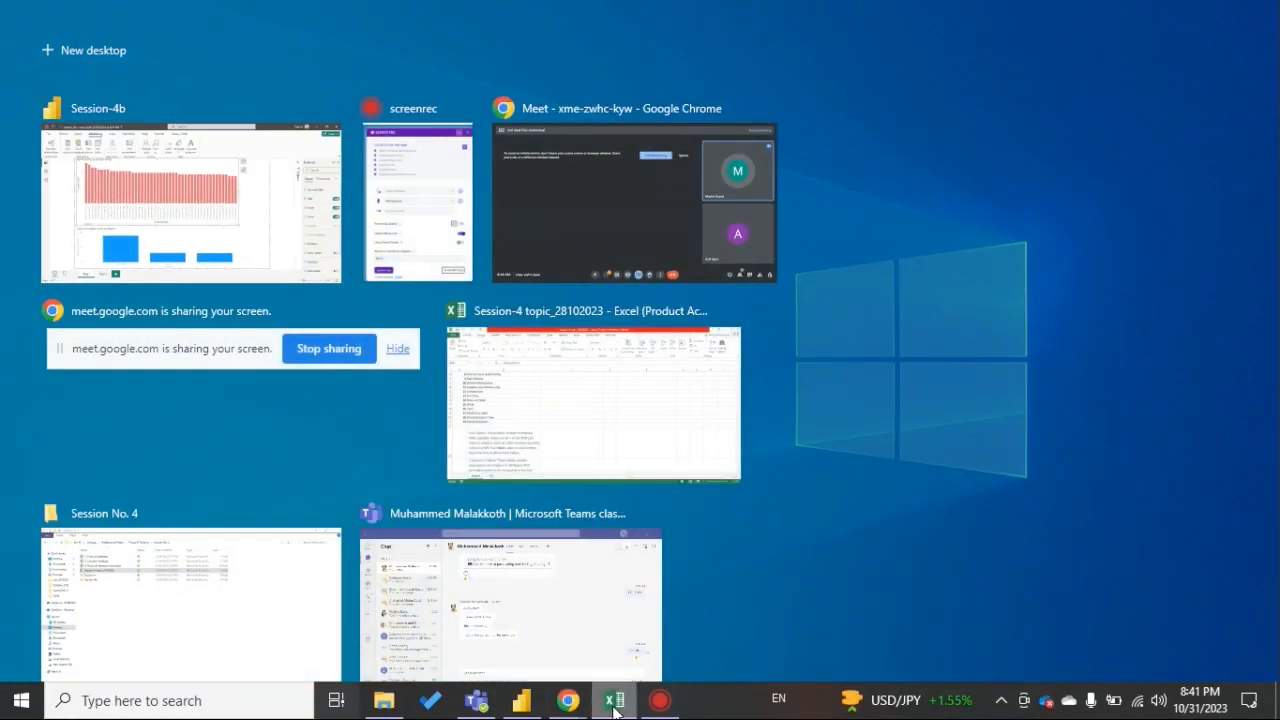
Step: Fill the 'Disable auto relationship' topic in cell B13 yellow, then move to B14
left_click(614, 703)
scroll(317, 403, "down", 3)
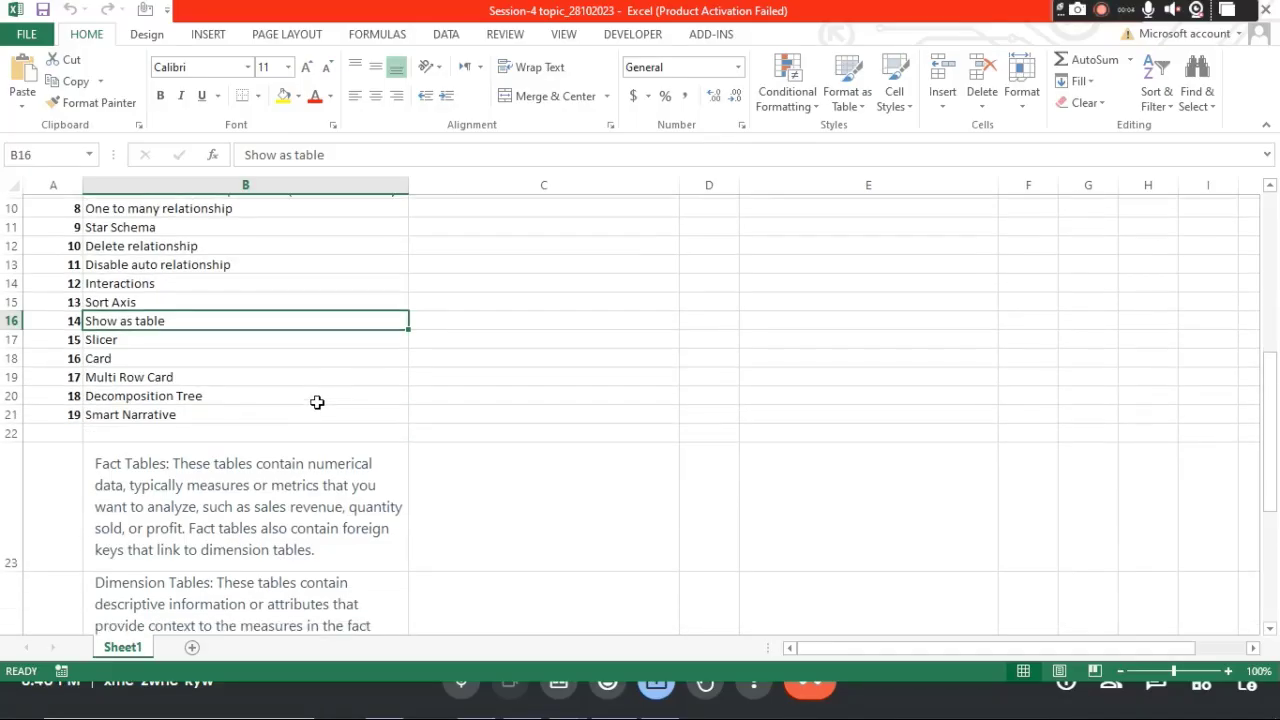
scroll(270, 374, "up", 2)
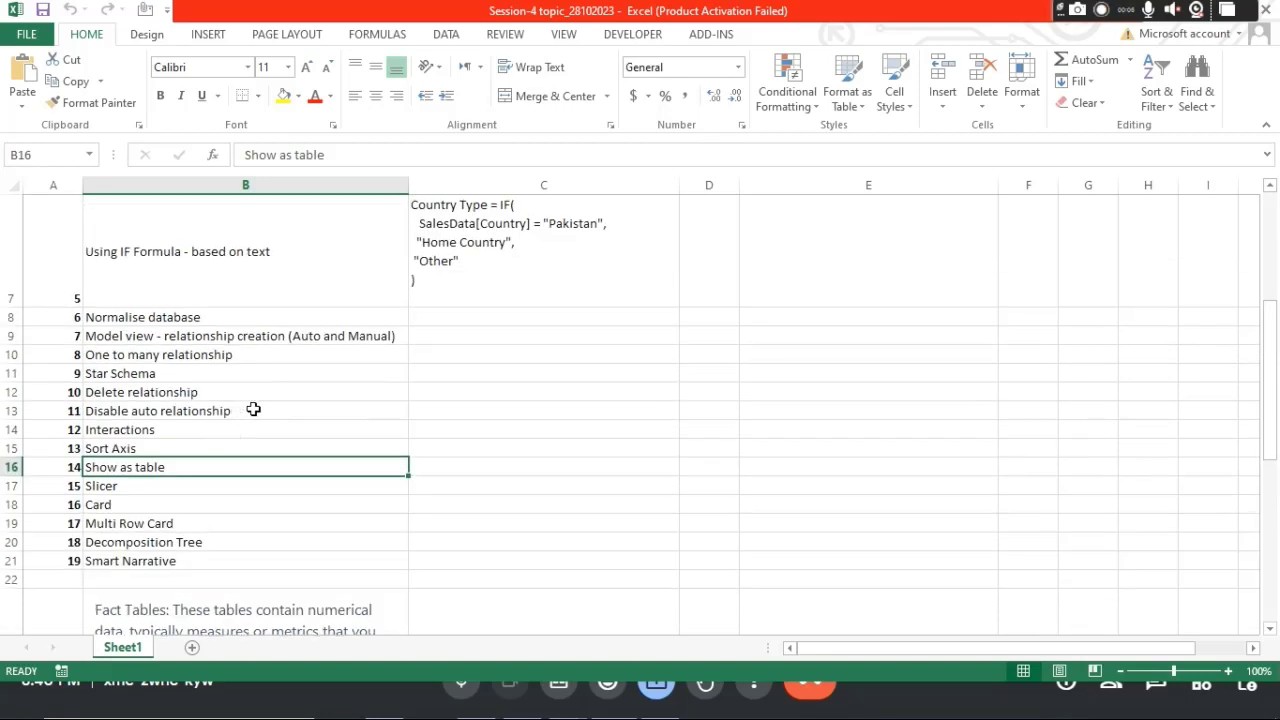
left_click(257, 410)
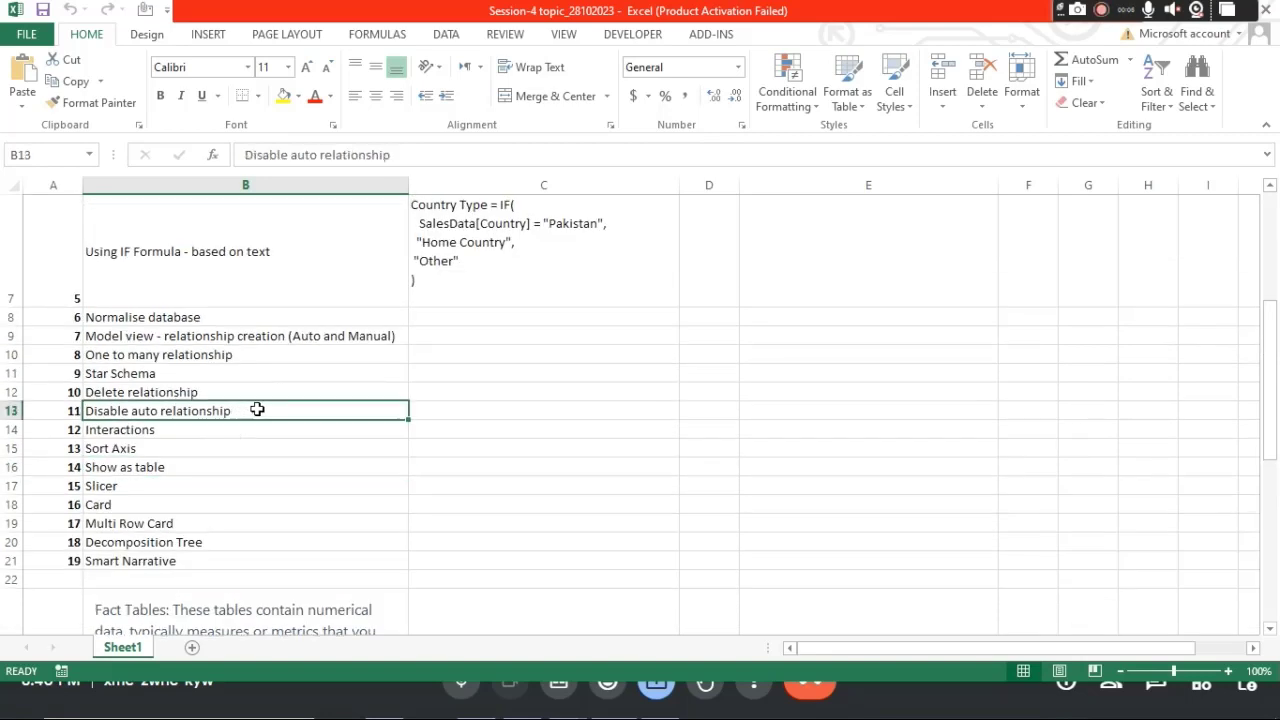
left_click(284, 97)
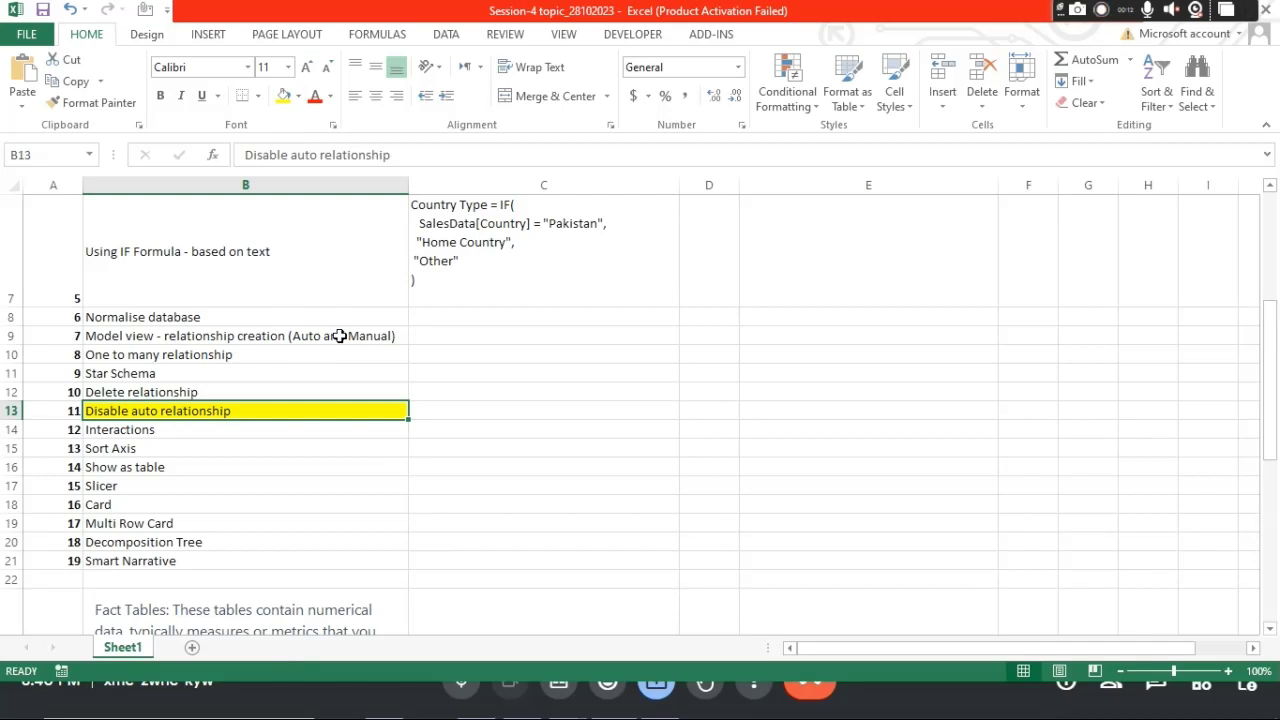
left_click(302, 430)
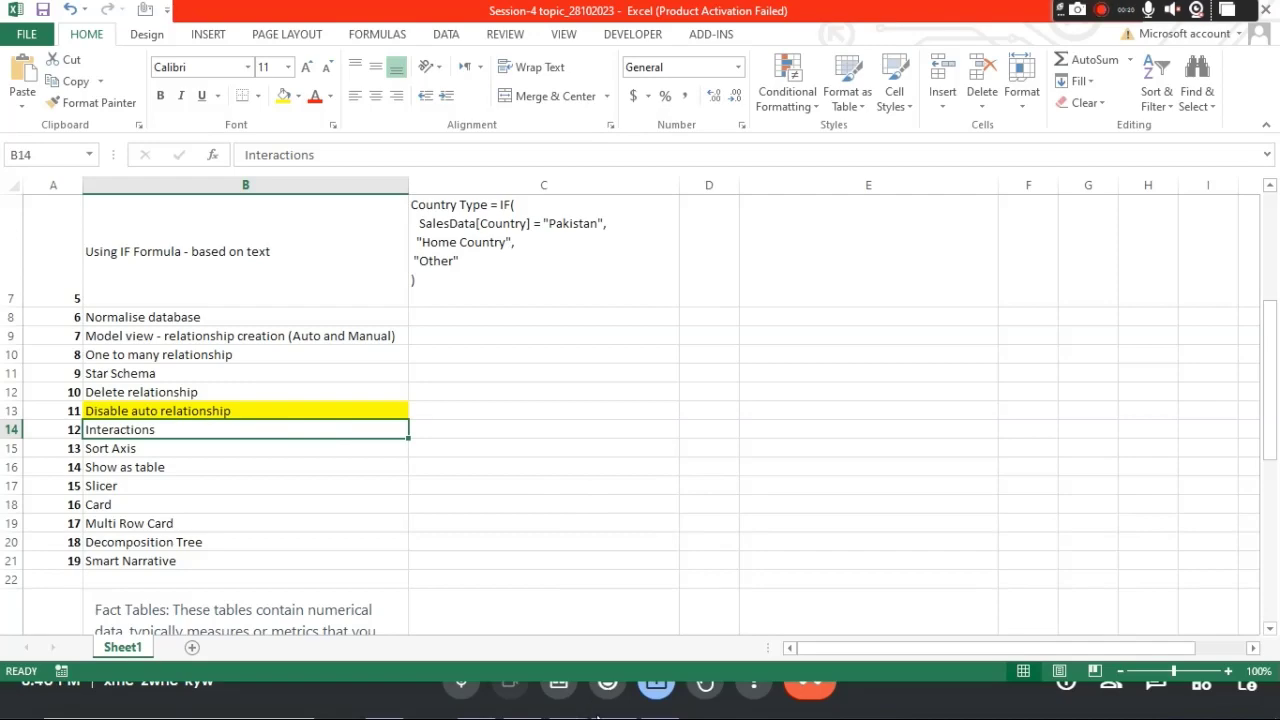
key("super")
Step: Cross-highlight the product chart by the Asia region bar, then clear the highlight
mouse_move(546, 709)
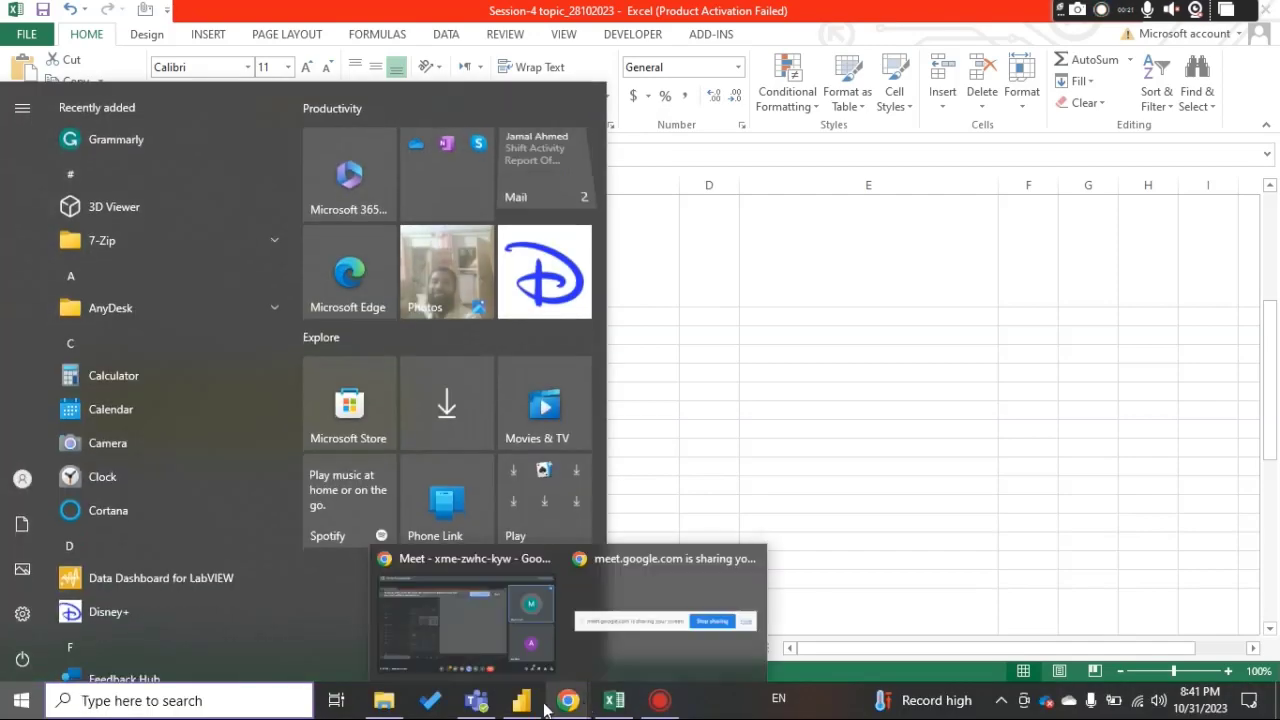
left_click(465, 615)
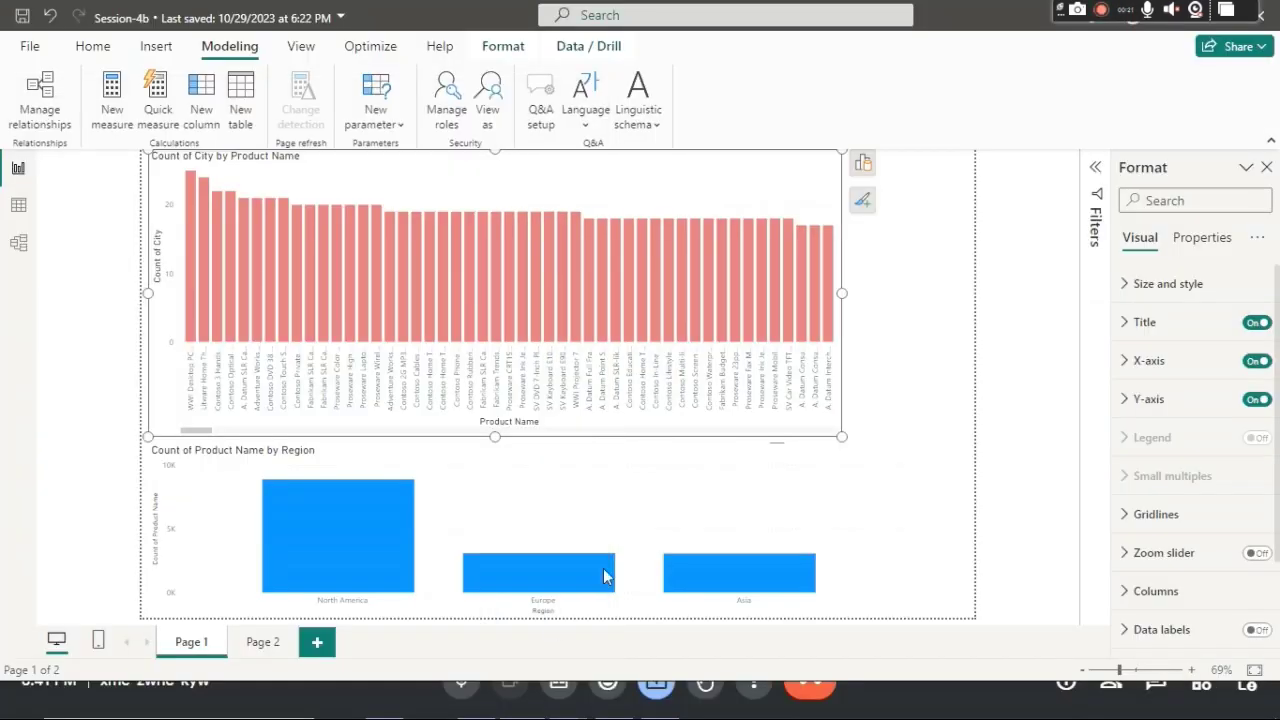
mouse_move(747, 569)
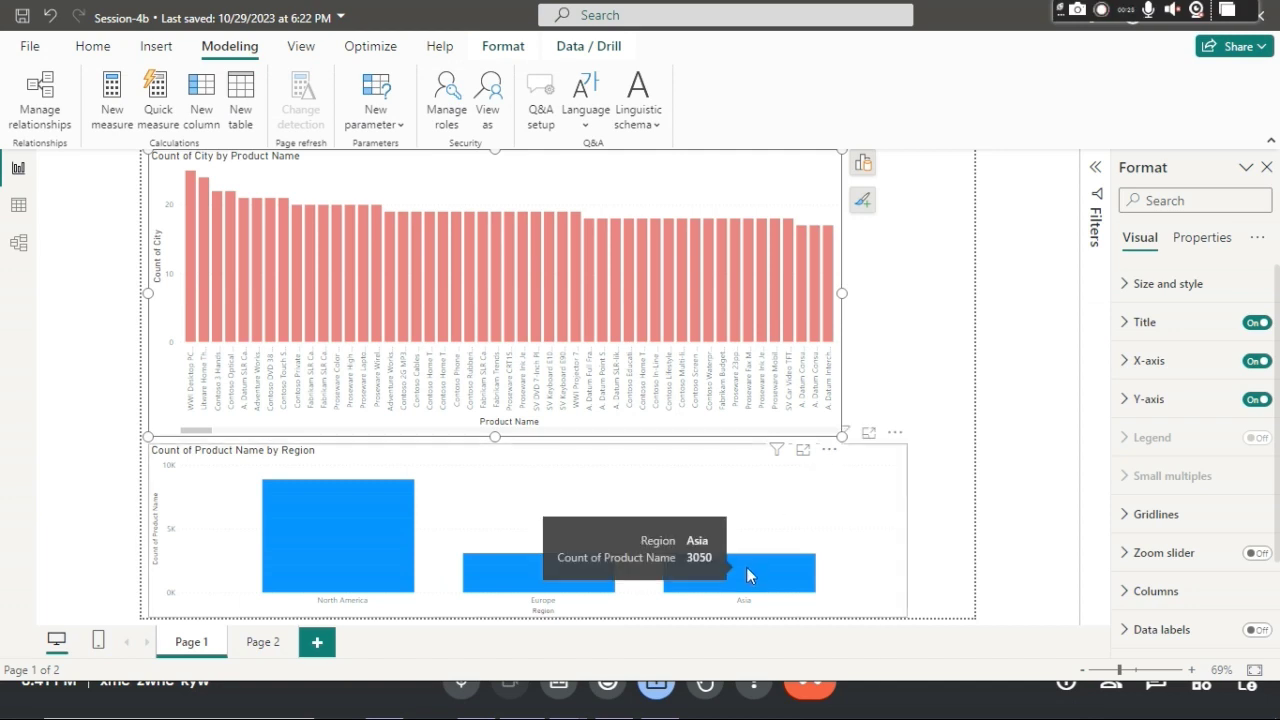
left_click(746, 567)
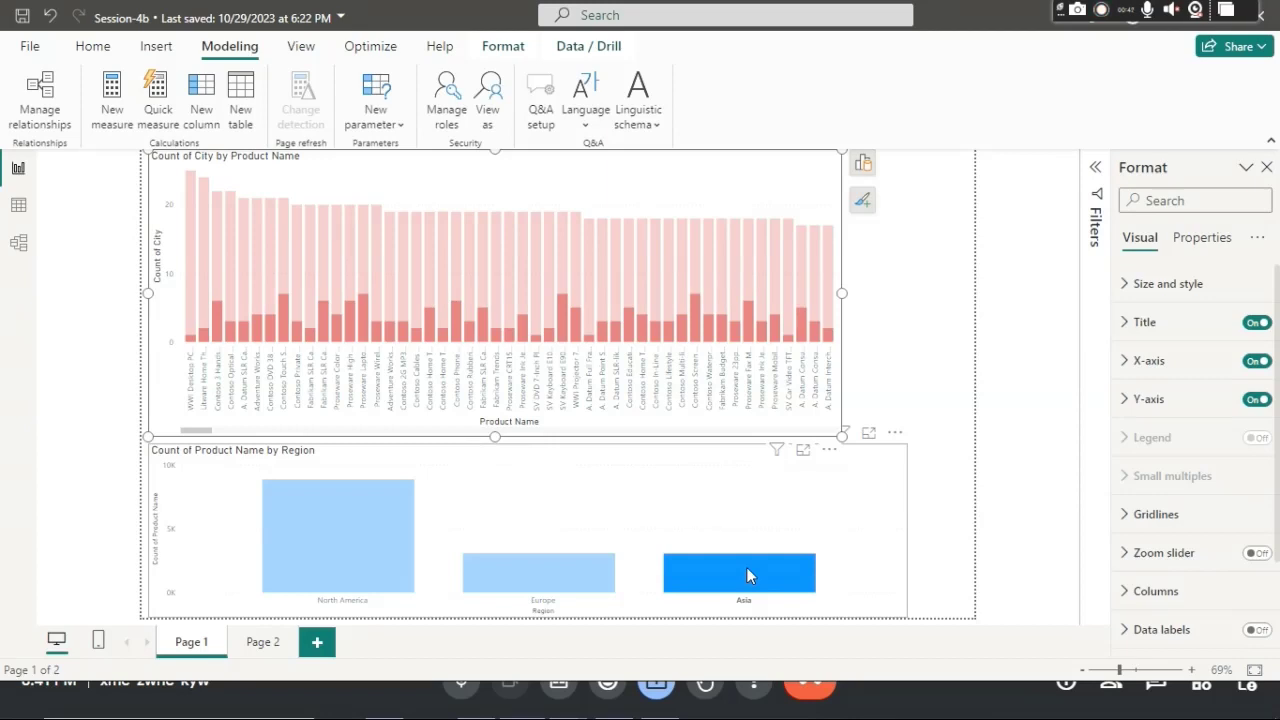
left_click(747, 568)
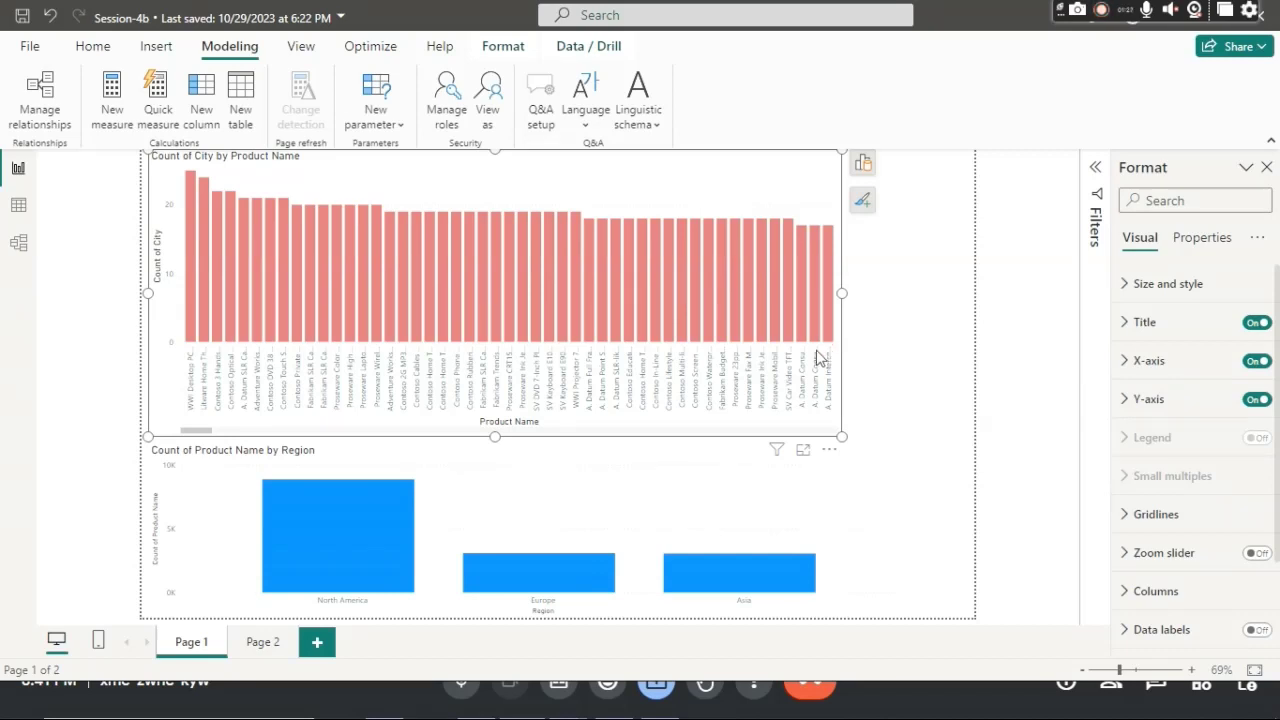
Step: Bring the Excel topic list forward and scroll through its topics
mouse_move(616, 701)
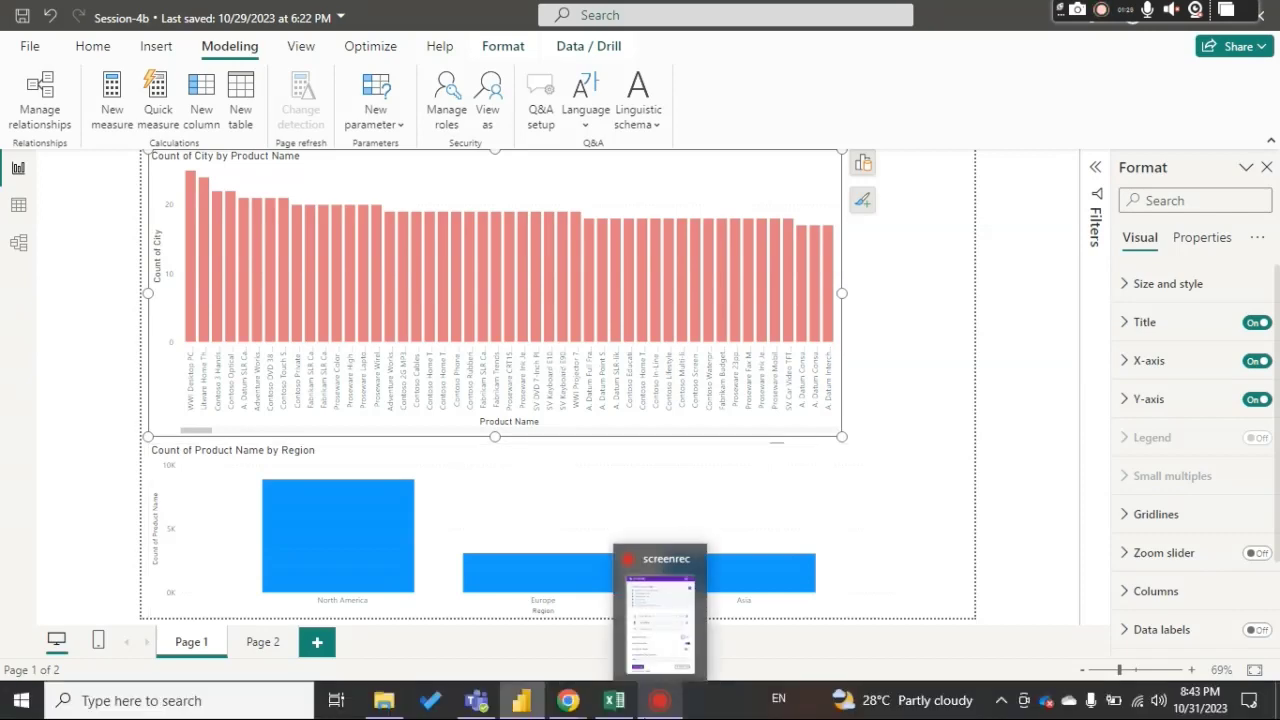
key("super")
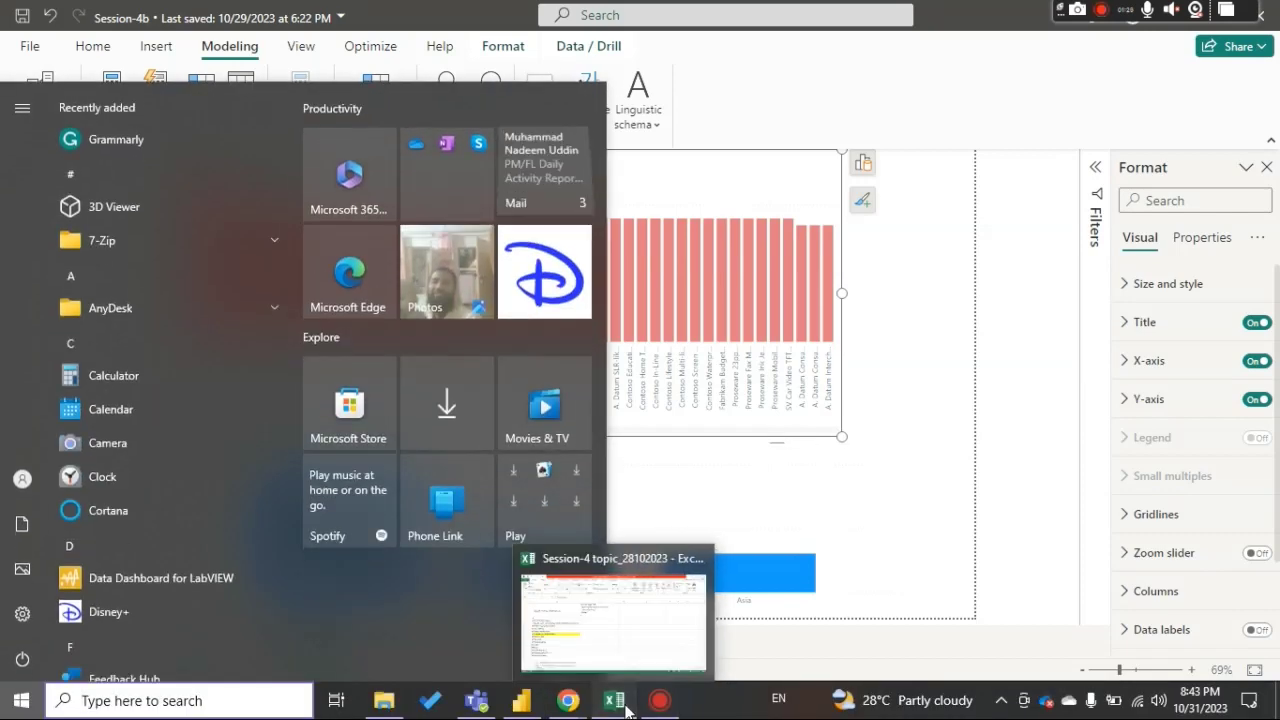
left_click(626, 708)
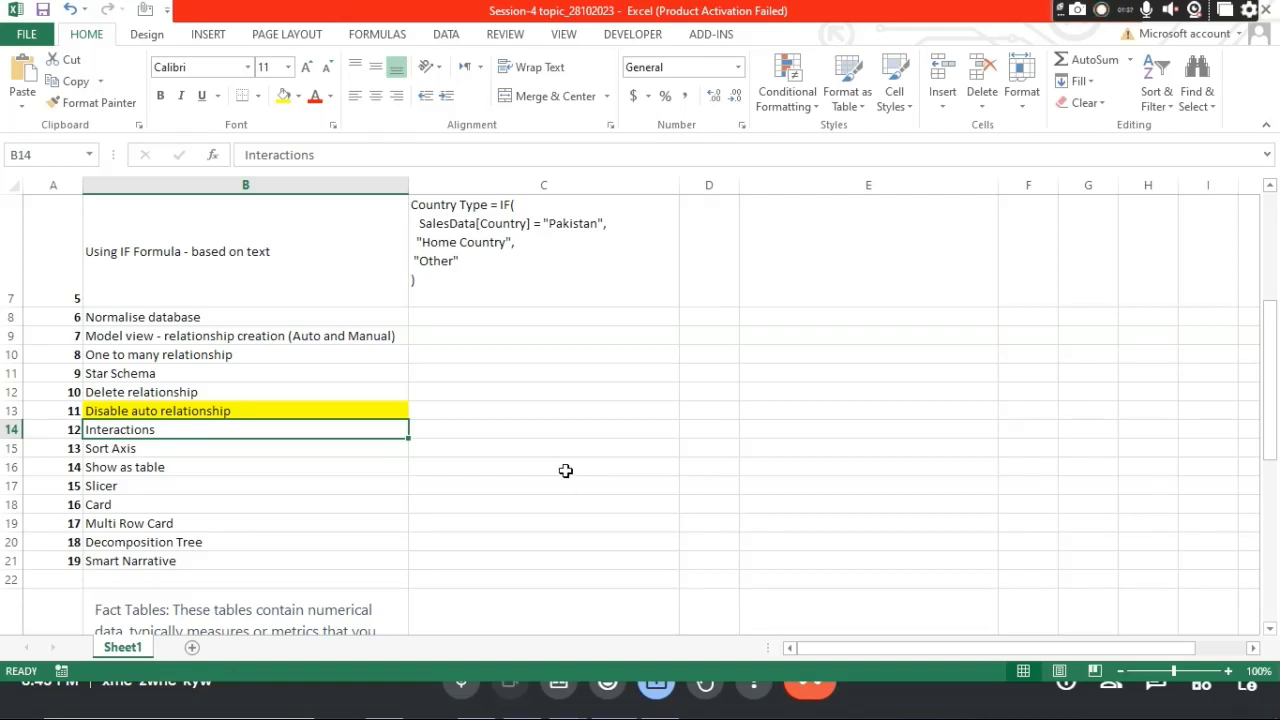
scroll(565, 470, "up", 1)
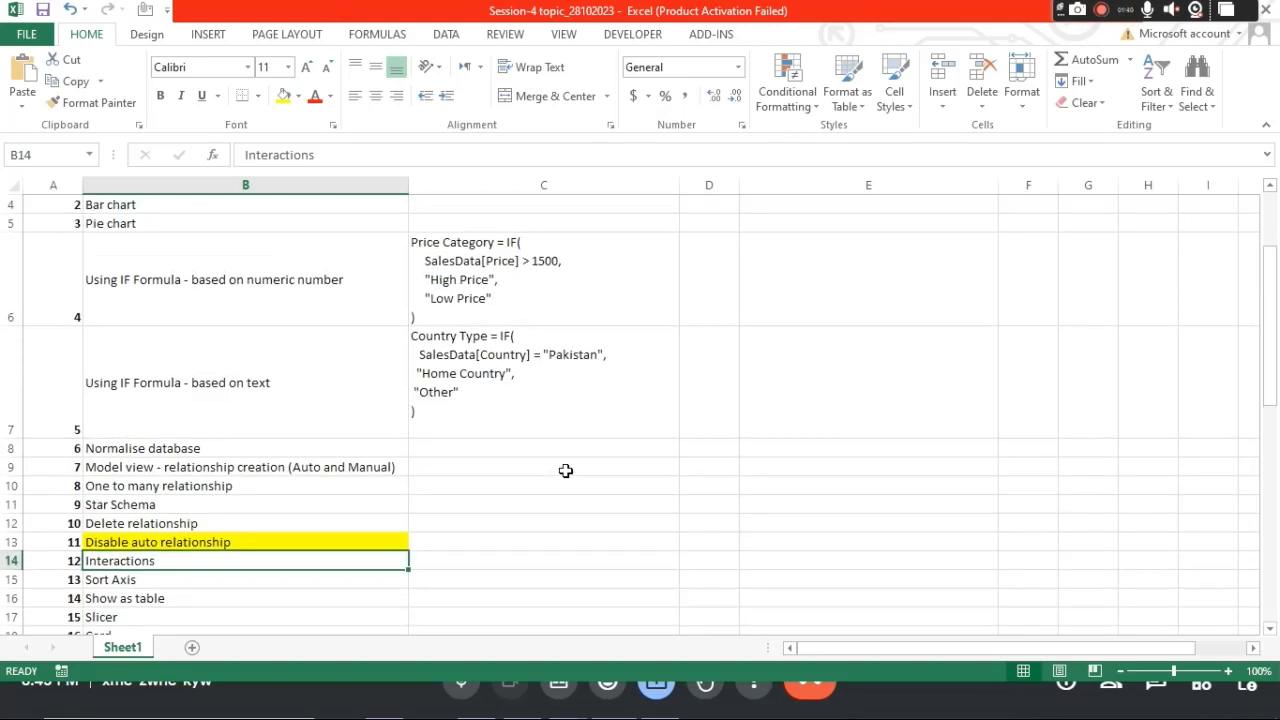
scroll(565, 470, "up", 1)
scroll(565, 470, "down", 1)
scroll(400, 477, "down", 1)
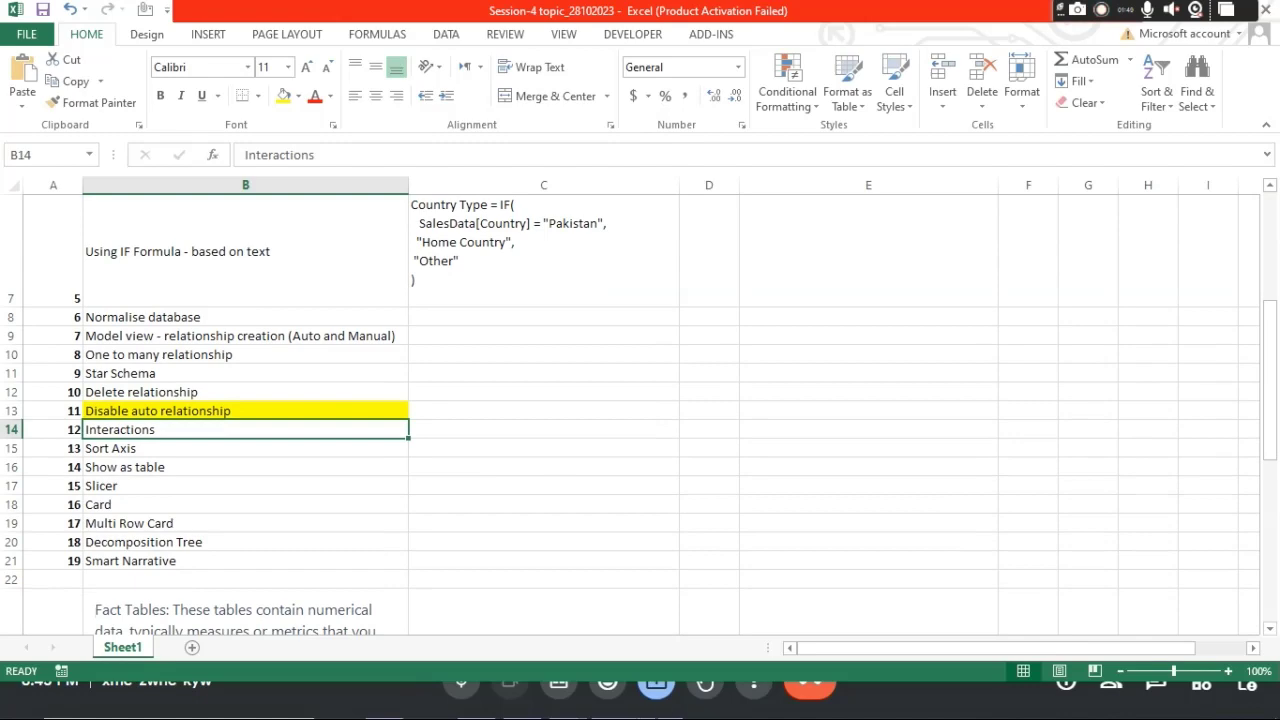
Step: Switch back to the Power BI report from the taskbar
key("super")
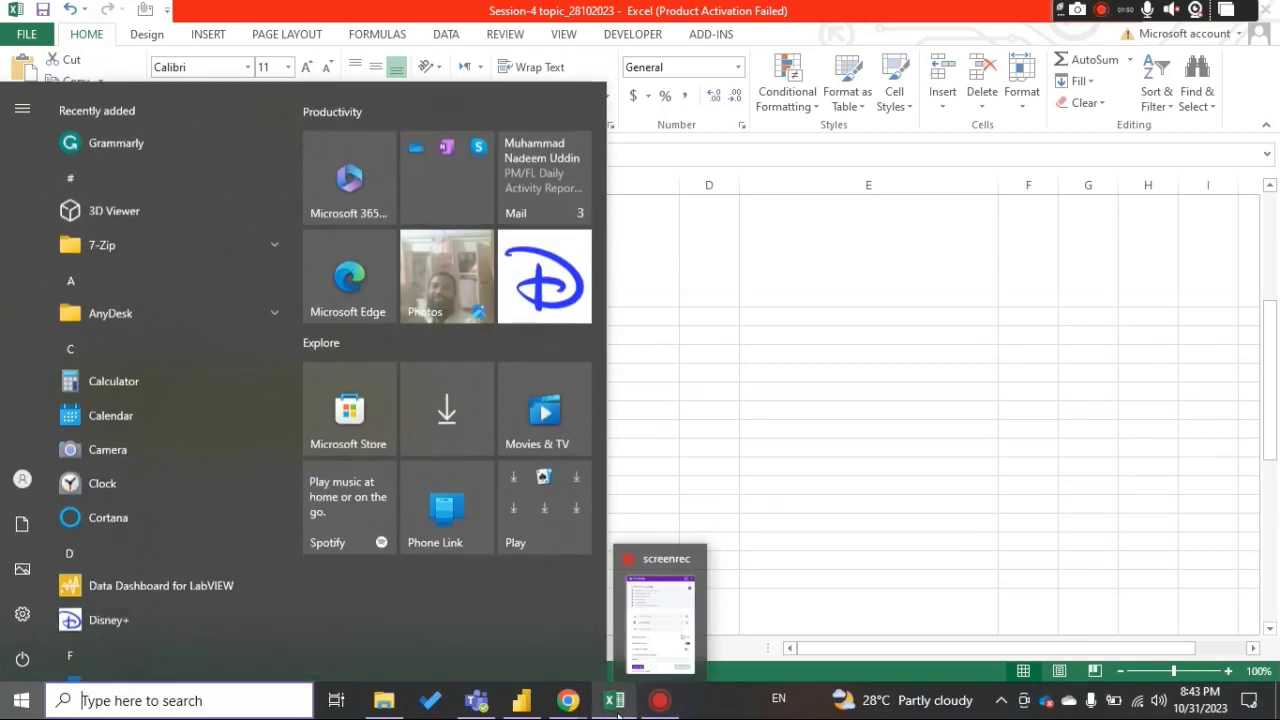
key("super")
key("super")
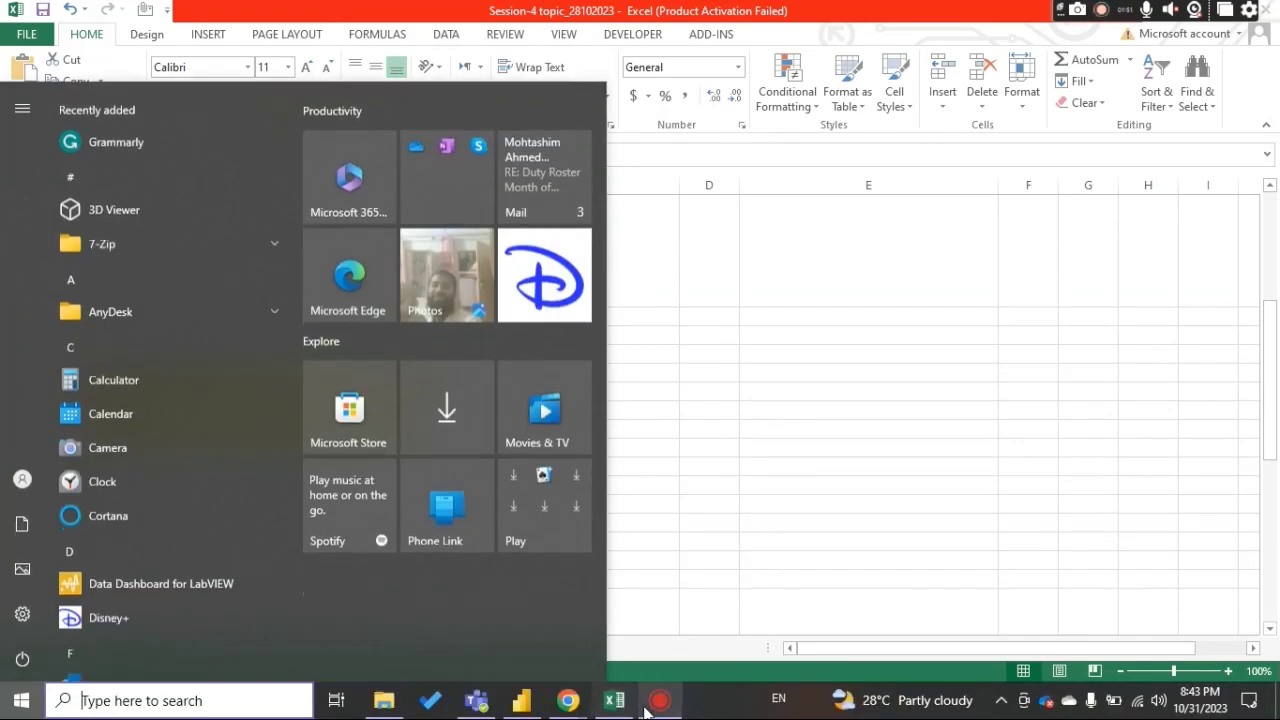
left_click(614, 702)
key("super")
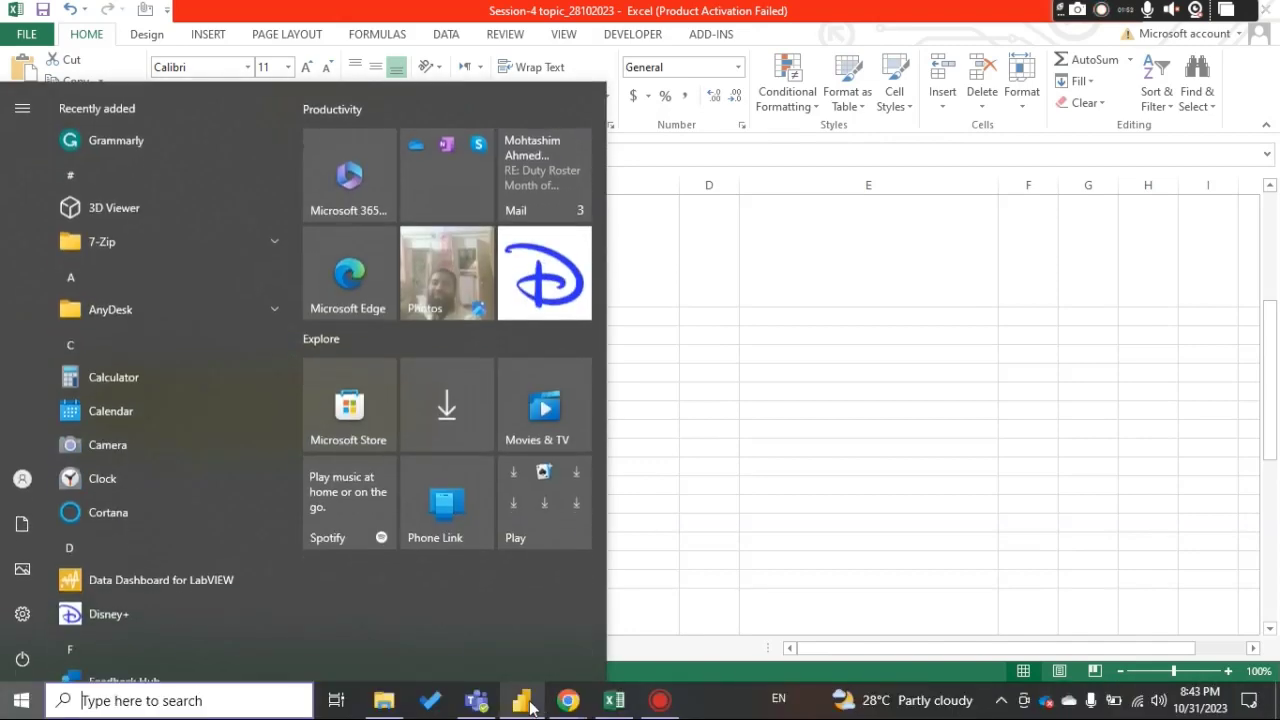
left_click(540, 708)
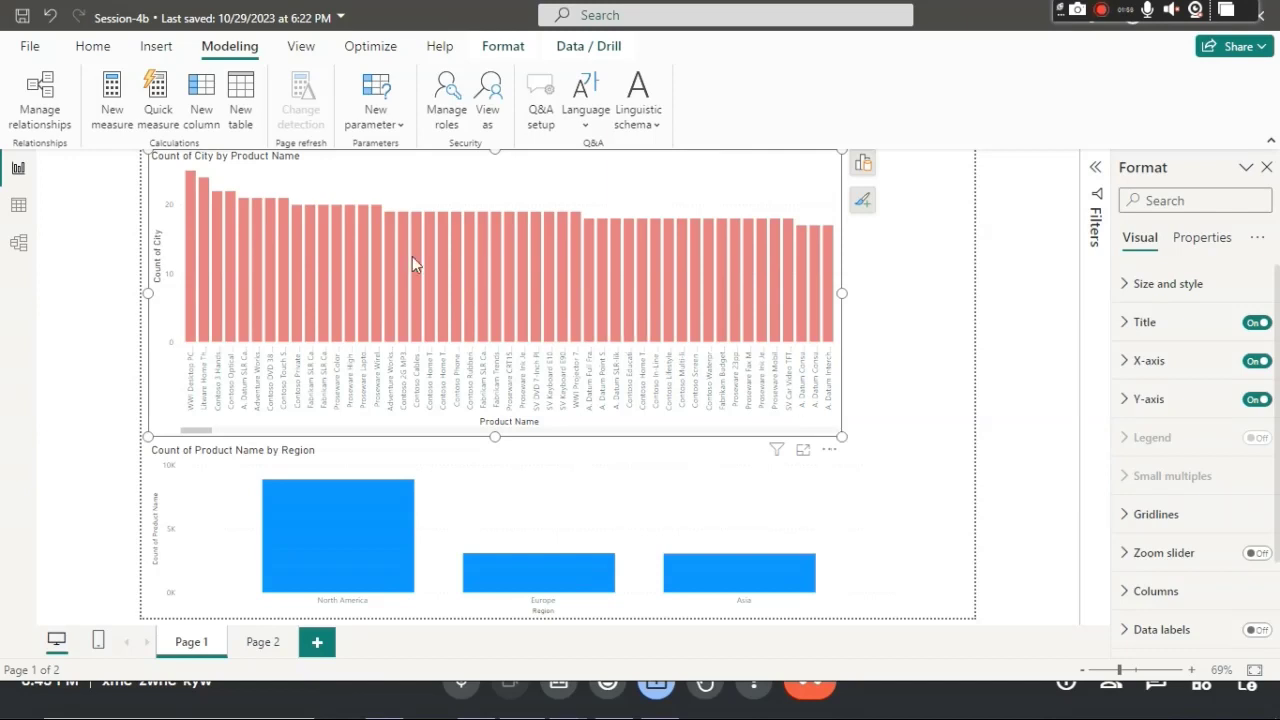
Step: Paste a copy of the Count of Product Name by Region chart onto Page 2, moved near the top and enlarged
left_click(785, 476)
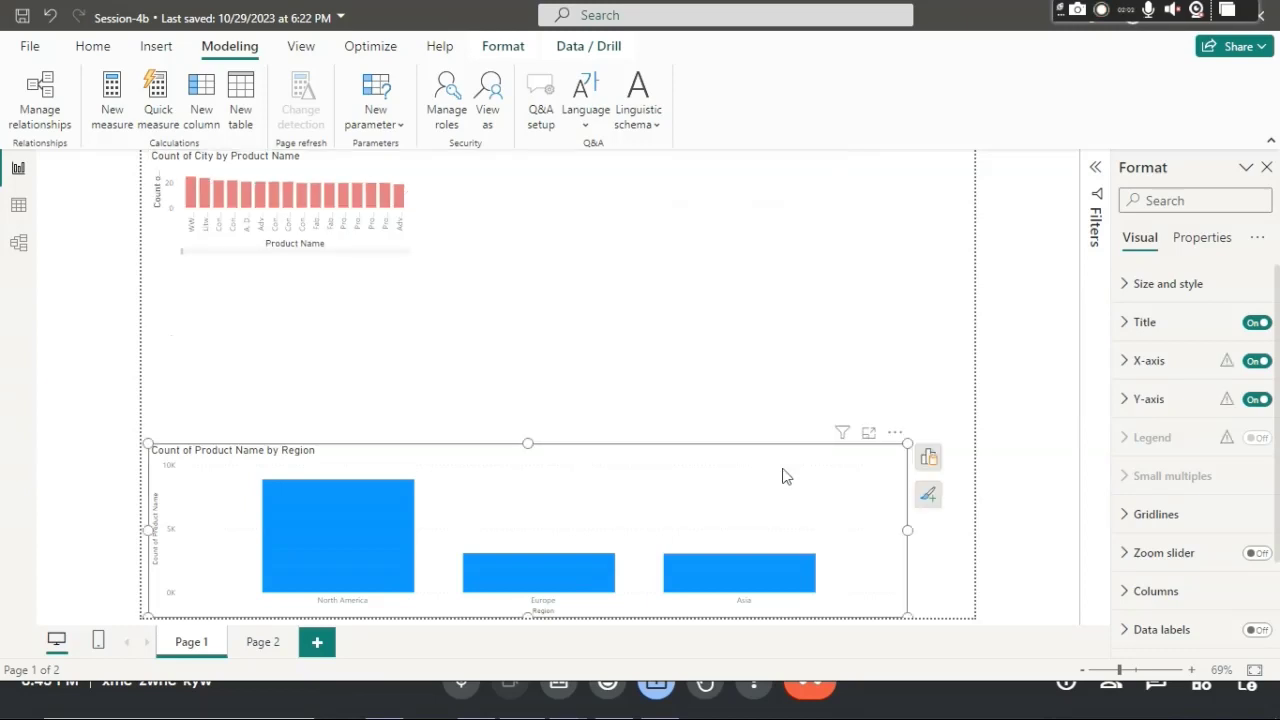
left_click(259, 642)
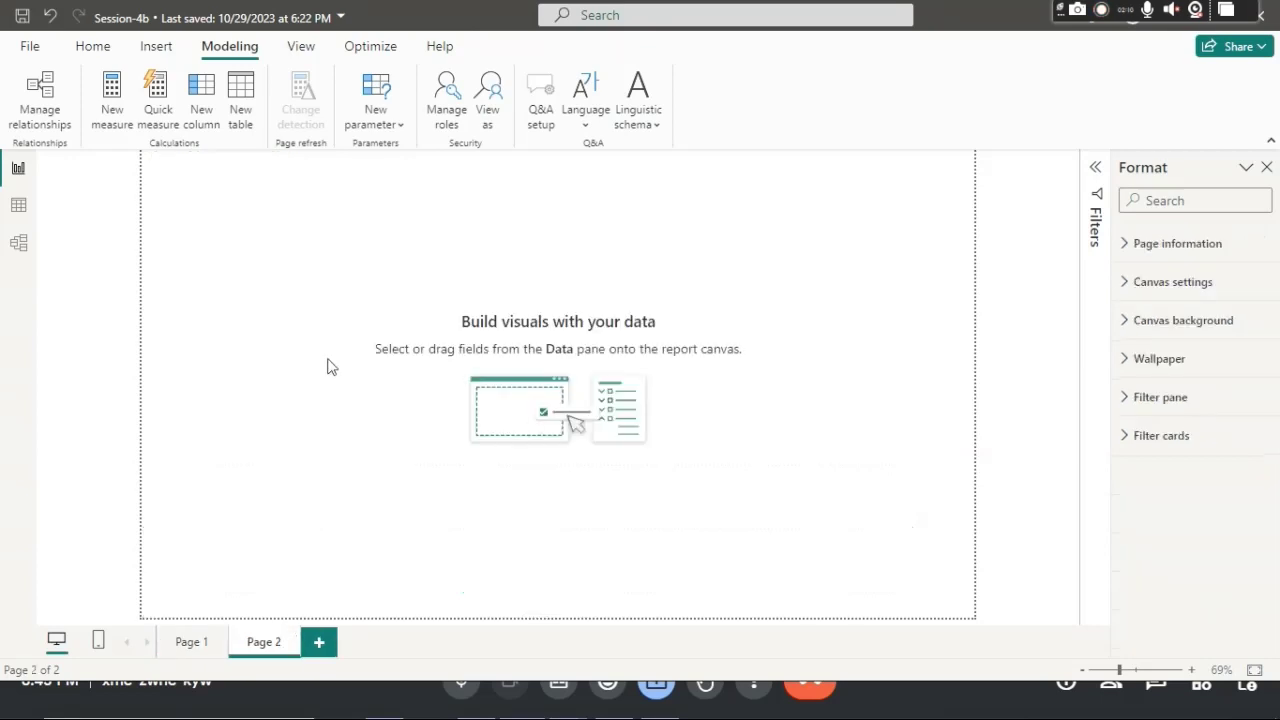
key("ctrl+v")
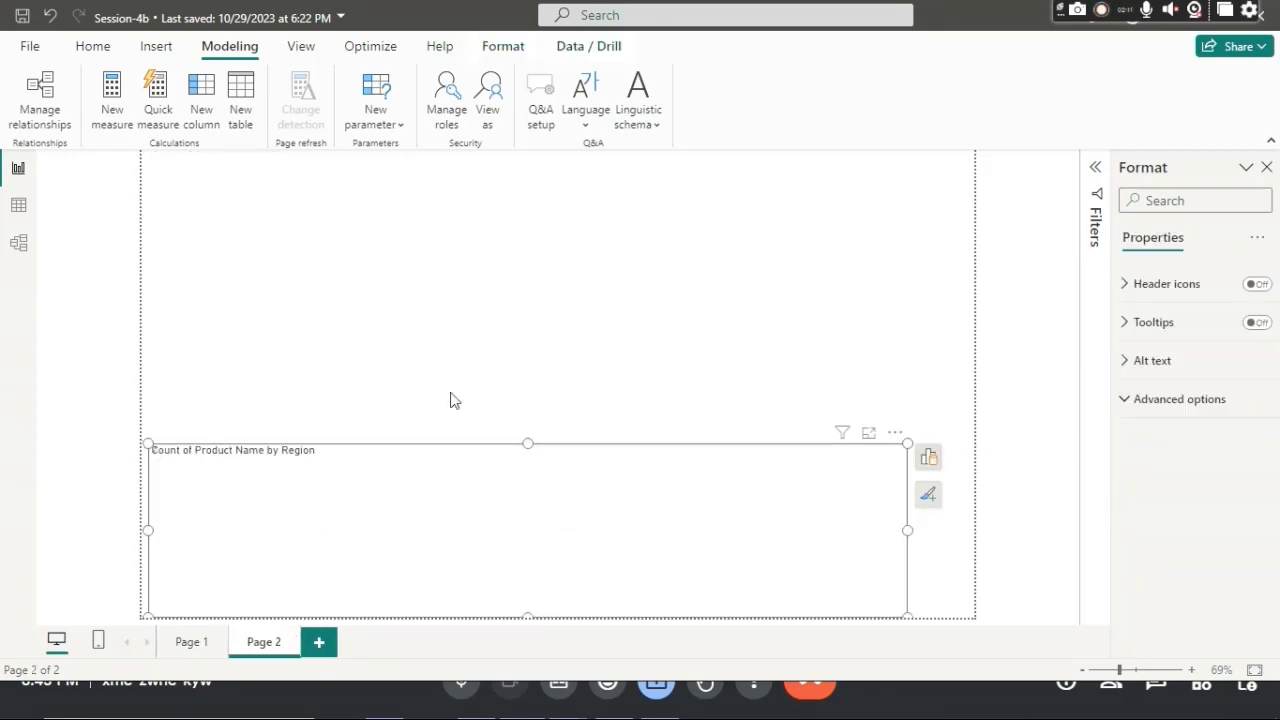
left_click_drag(523, 480, 519, 272)
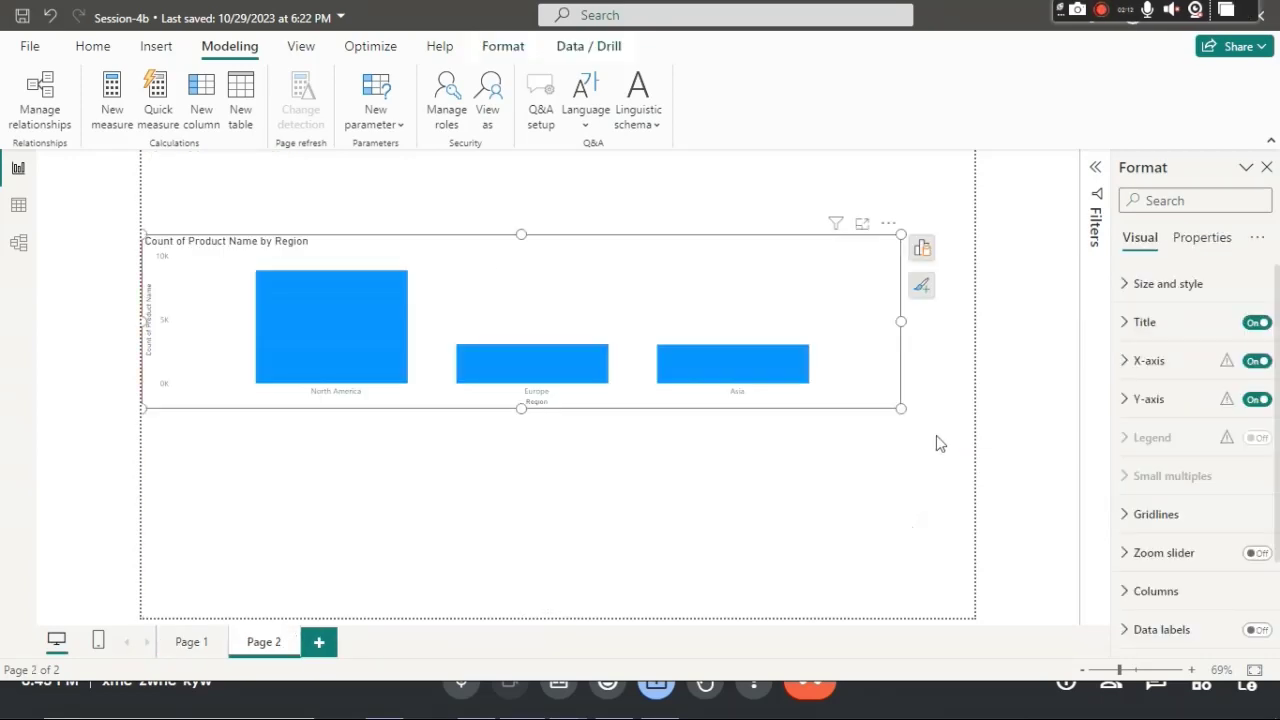
left_click_drag(901, 410, 796, 591)
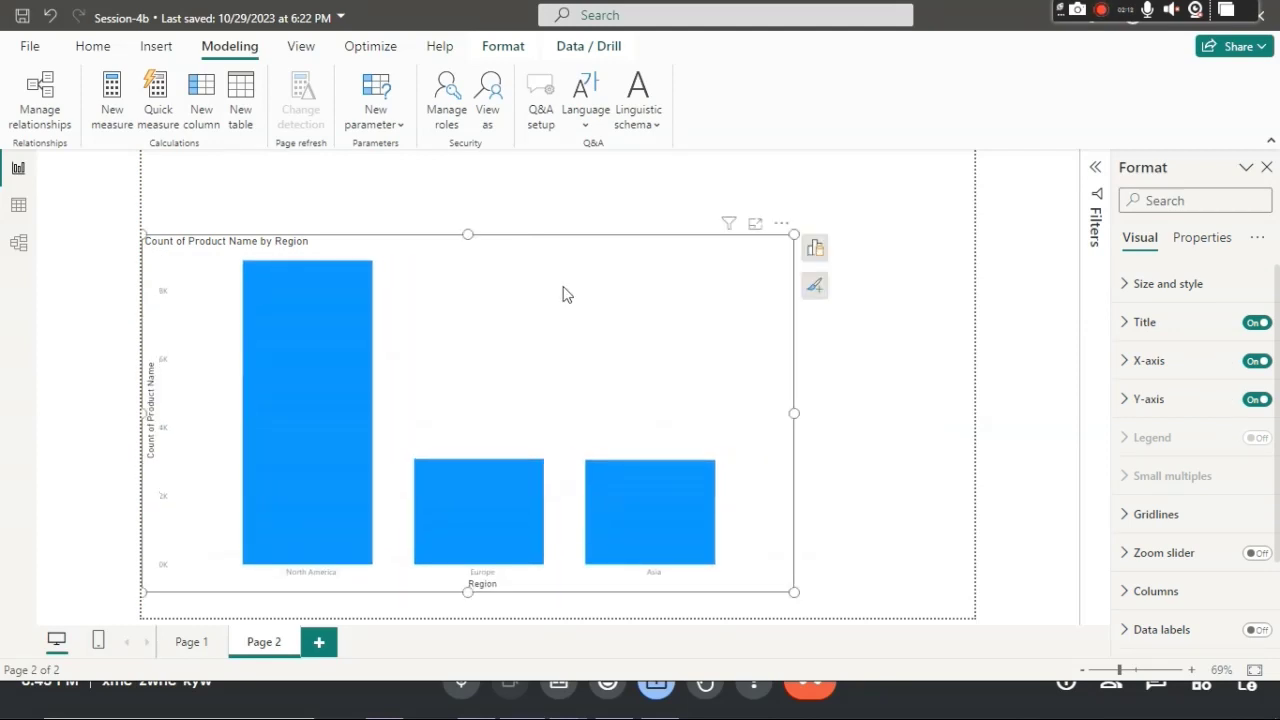
left_click_drag(563, 293, 565, 225)
left_click_drag(792, 524, 818, 615)
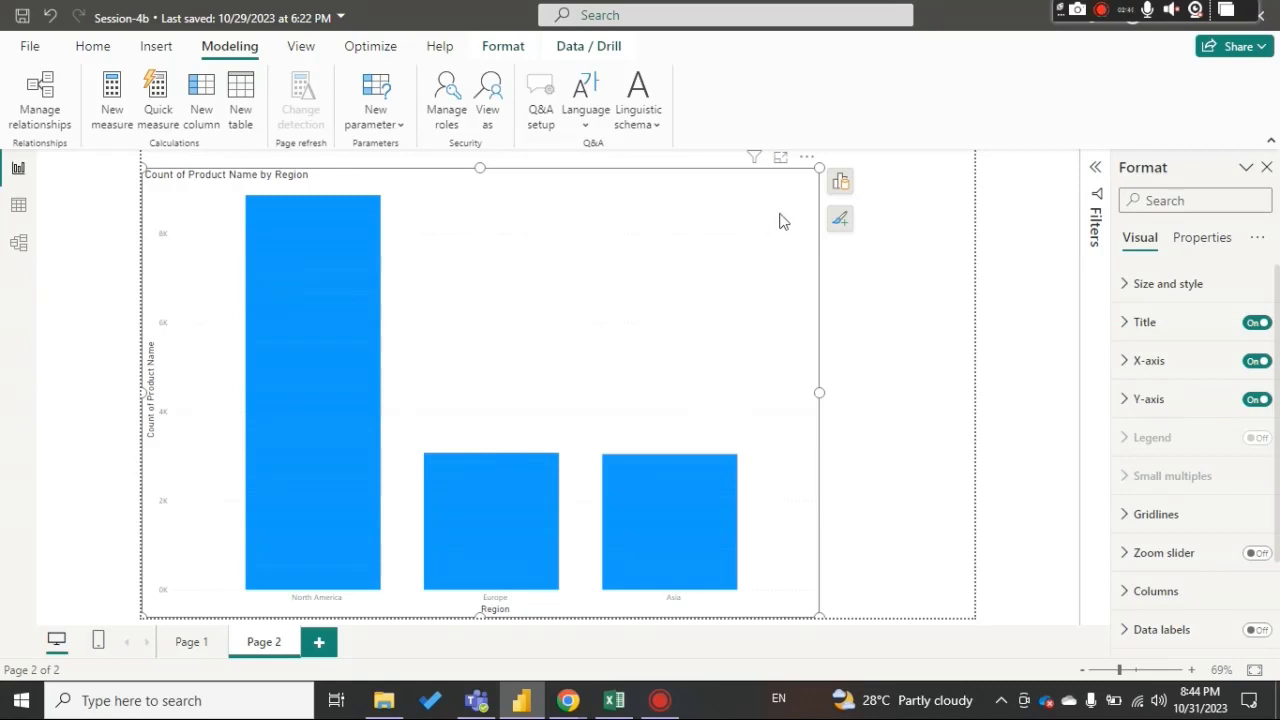
Step: Try the sort options on the region chart's axis, ending sorted descending: North America, Europe, Asia
left_click(807, 160)
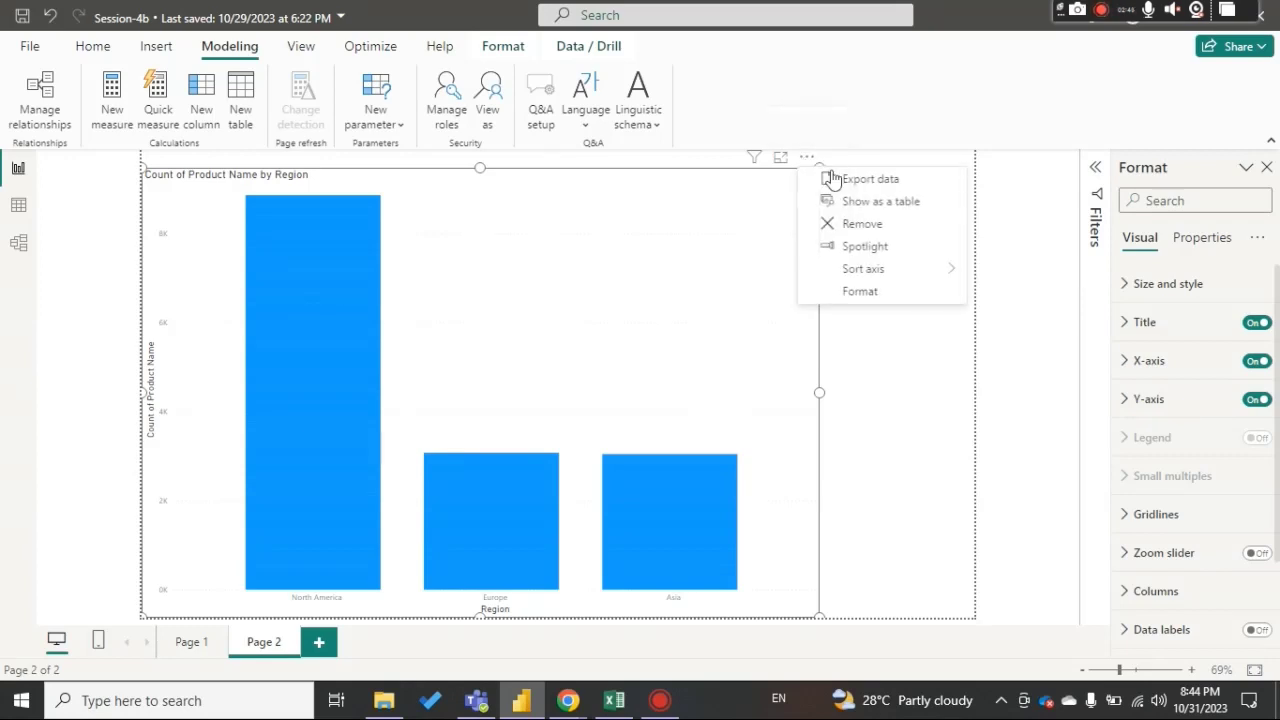
mouse_move(896, 273)
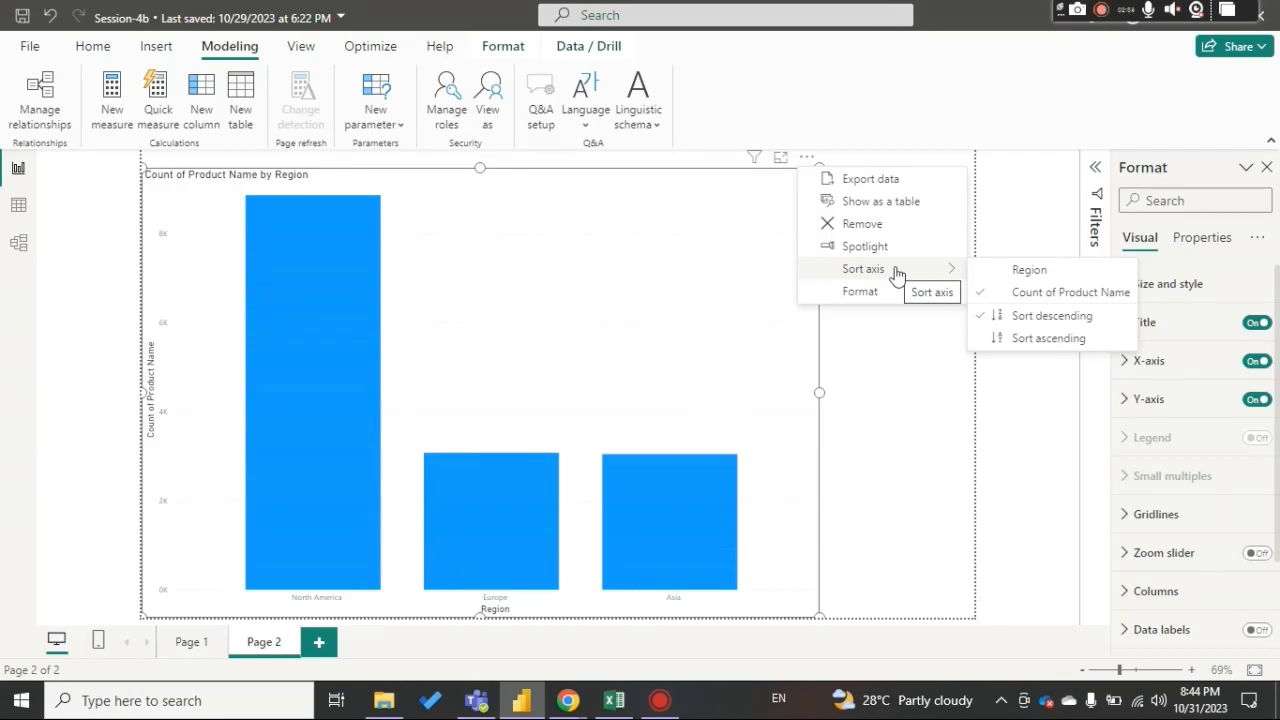
left_click(1030, 270)
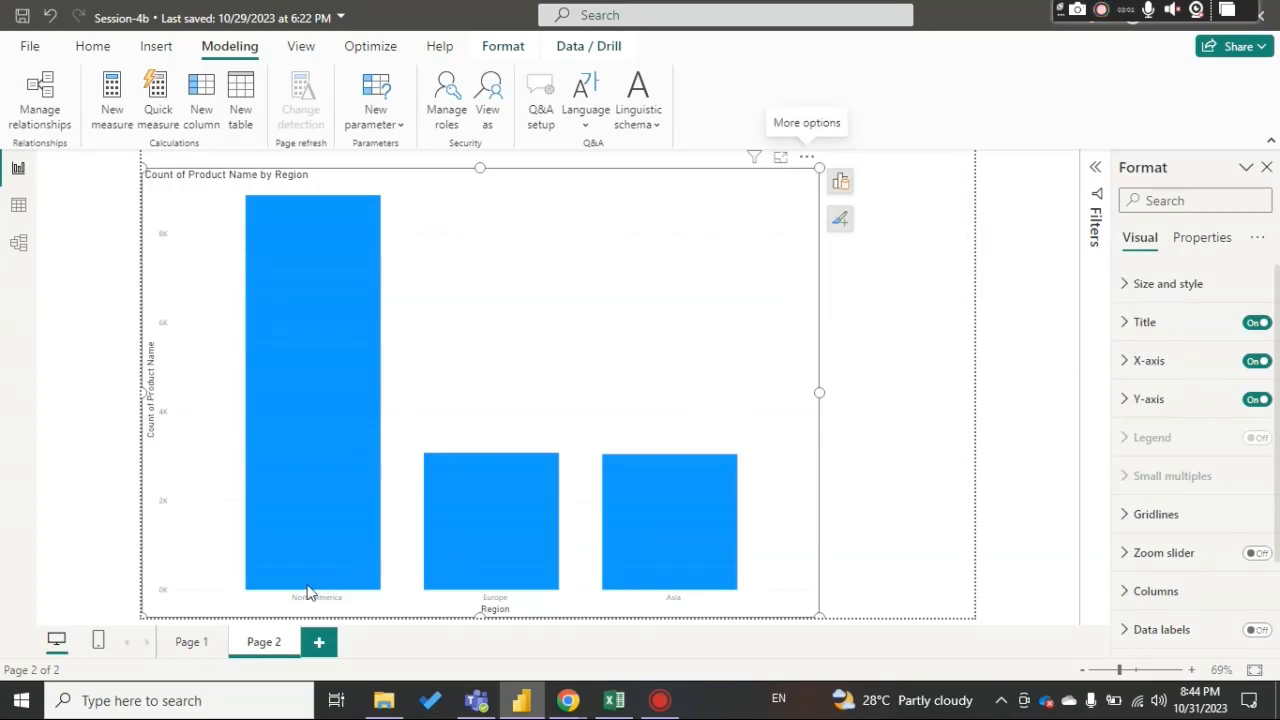
left_click(807, 158)
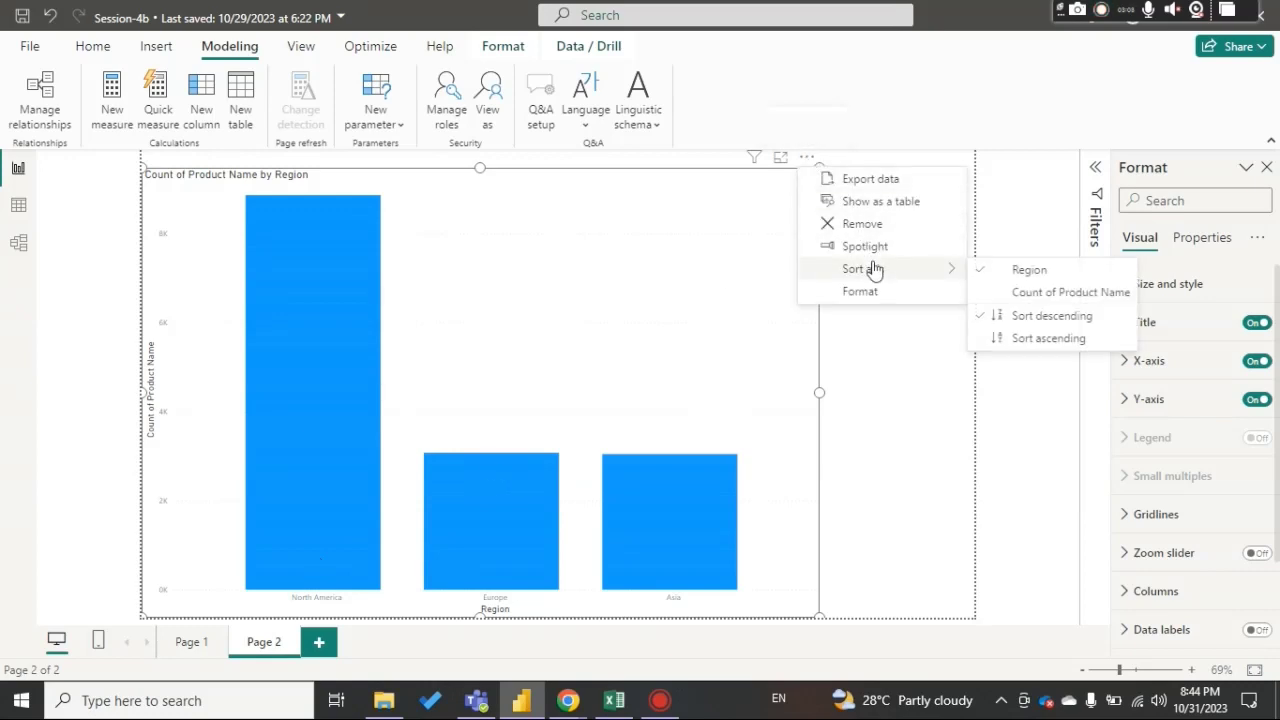
left_click(1041, 340)
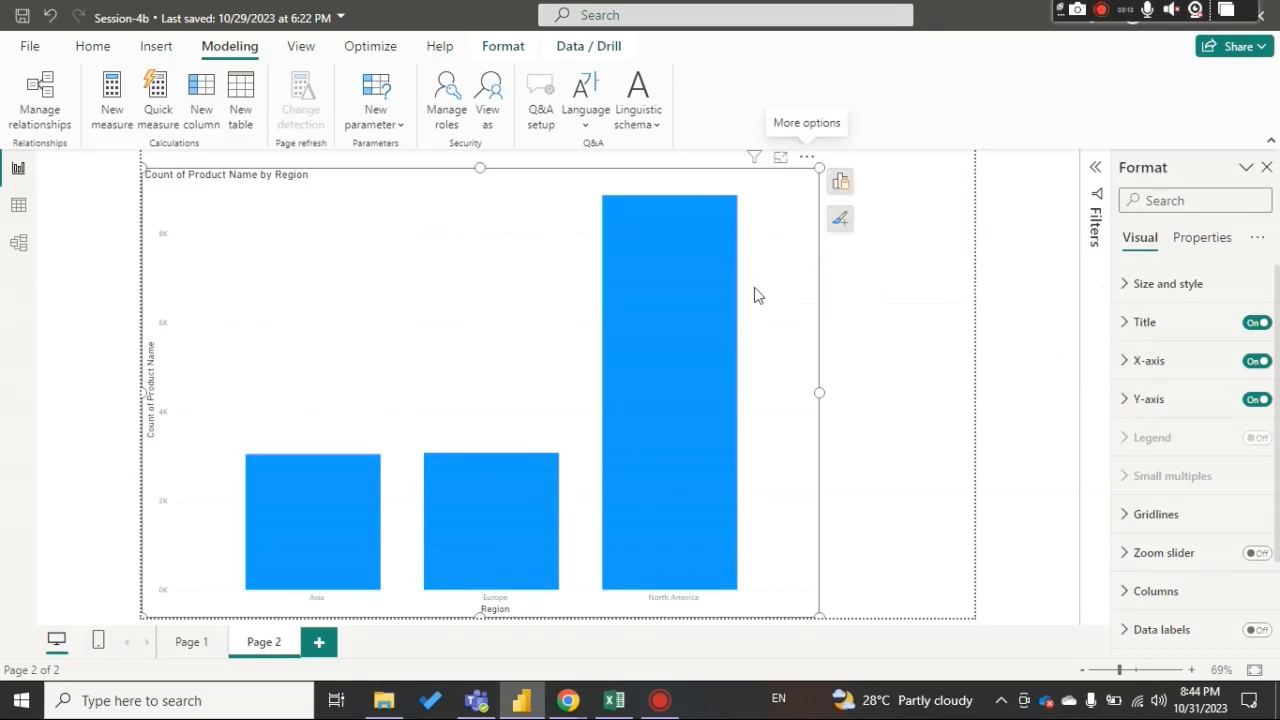
left_click(807, 157)
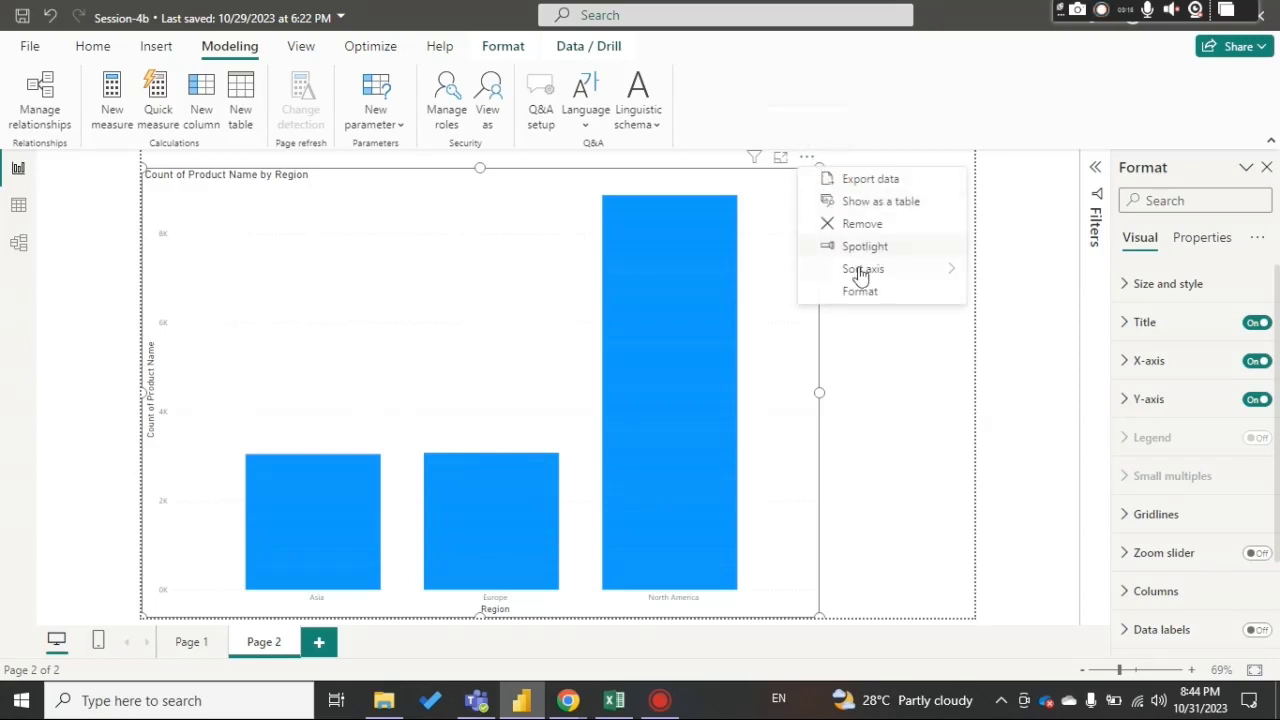
mouse_move(862, 270)
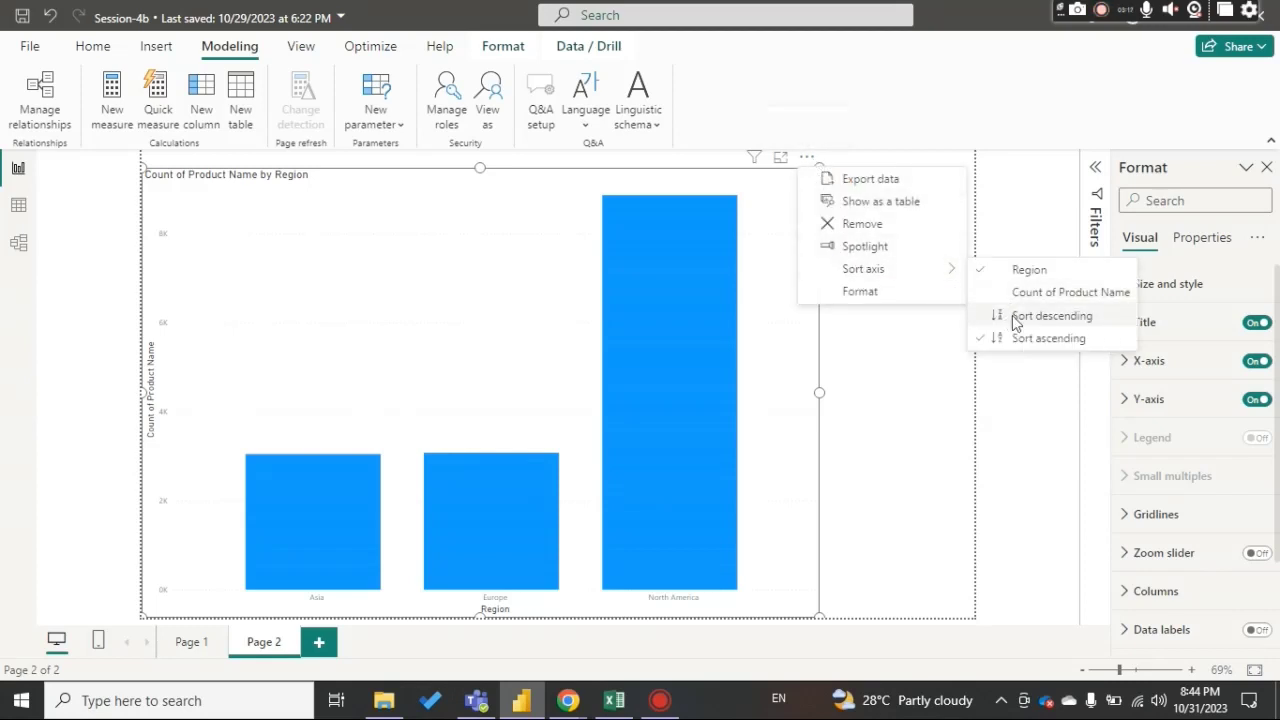
left_click(1013, 318)
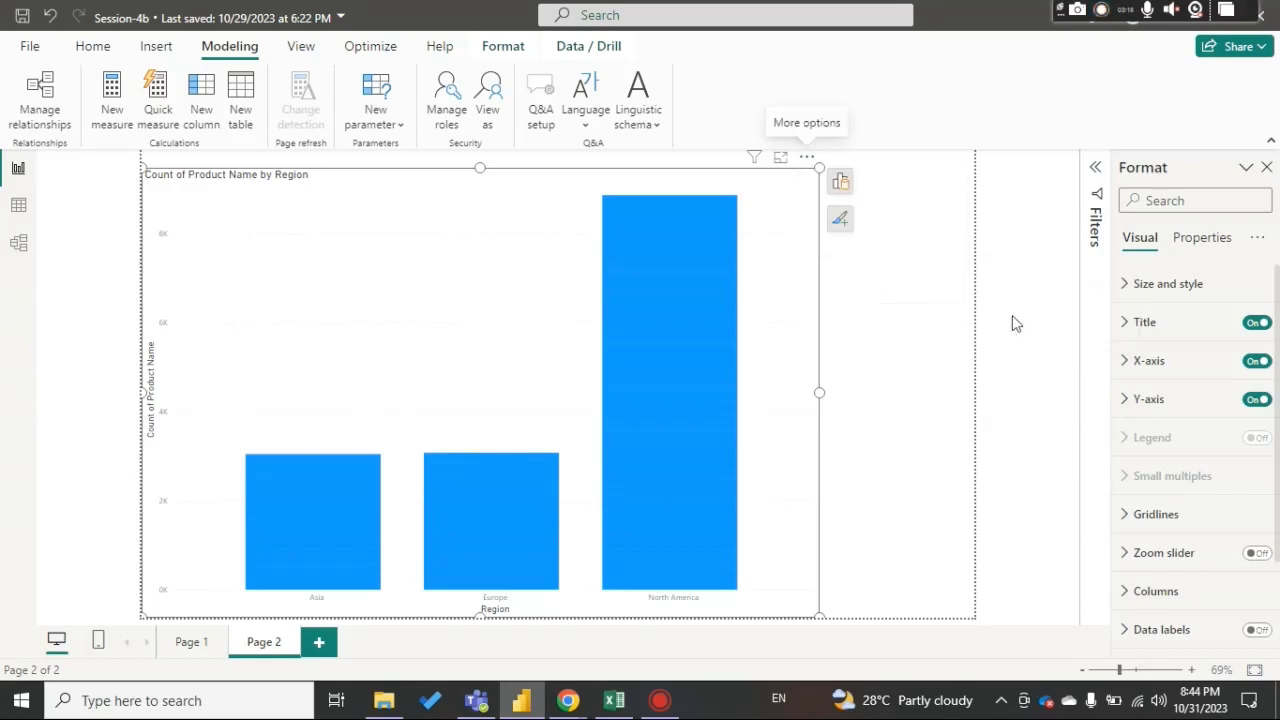
left_click(809, 160)
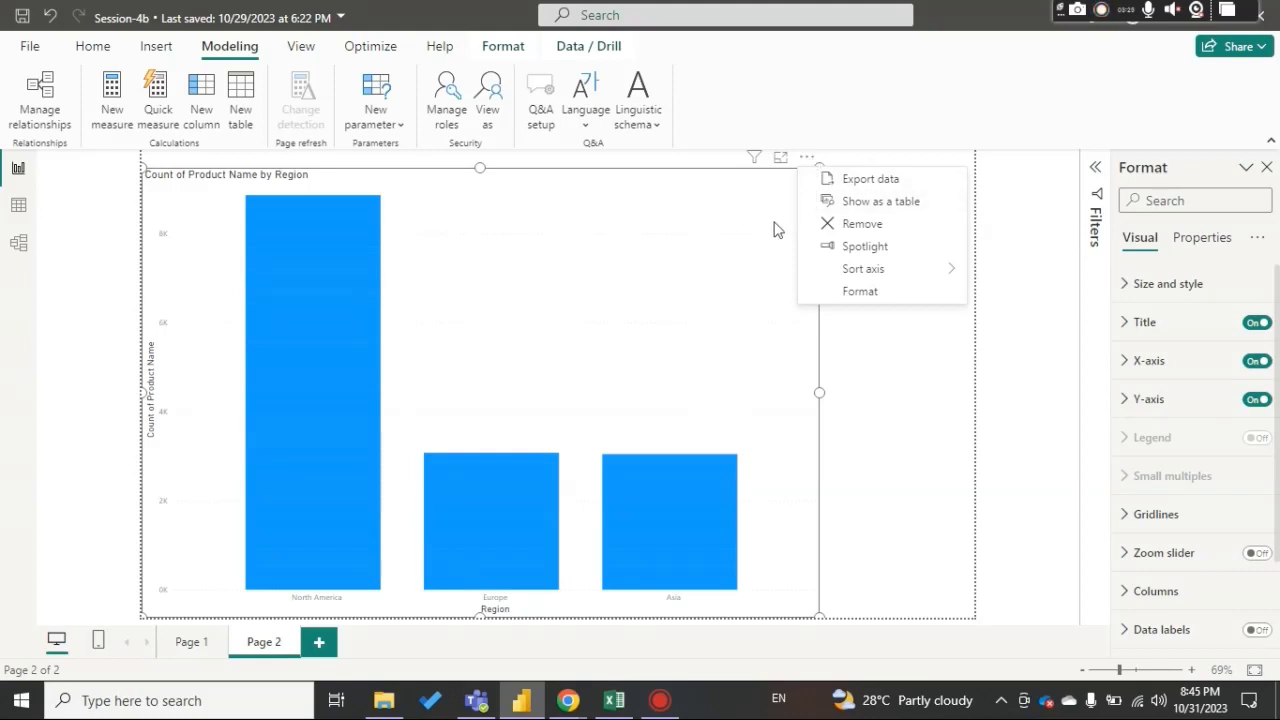
left_click(850, 205)
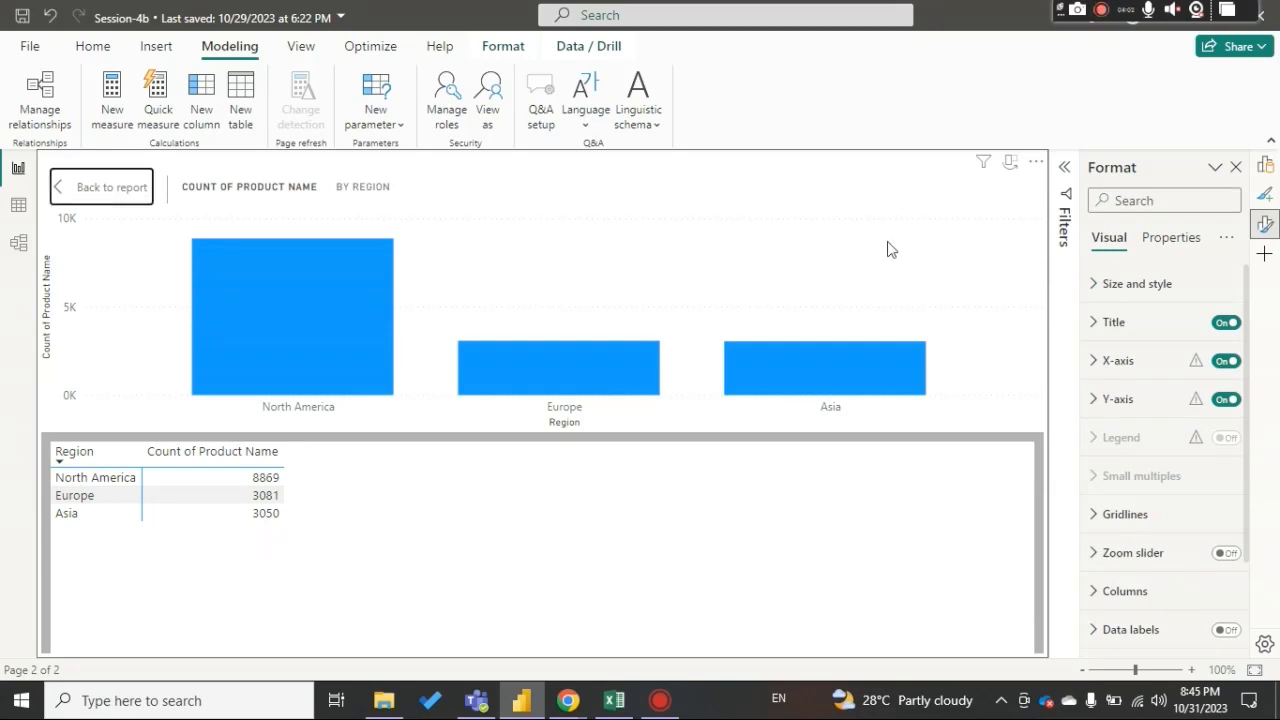
left_click(111, 190)
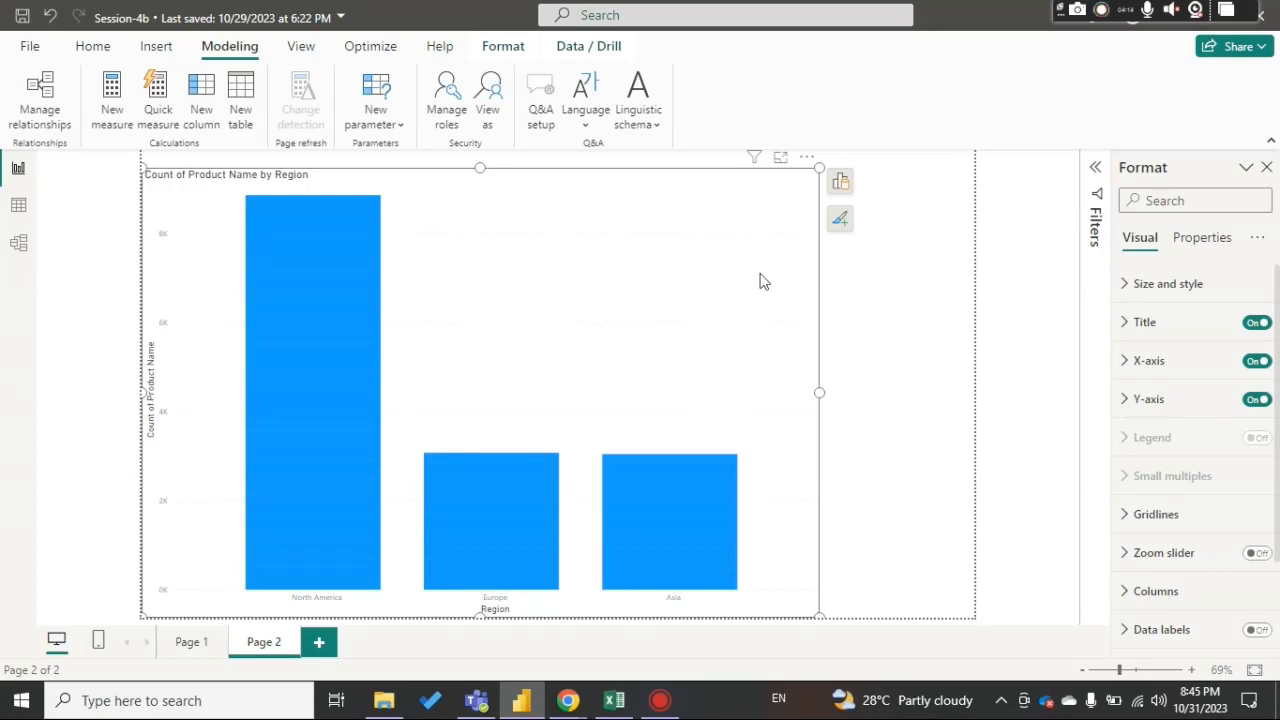
left_click(806, 160)
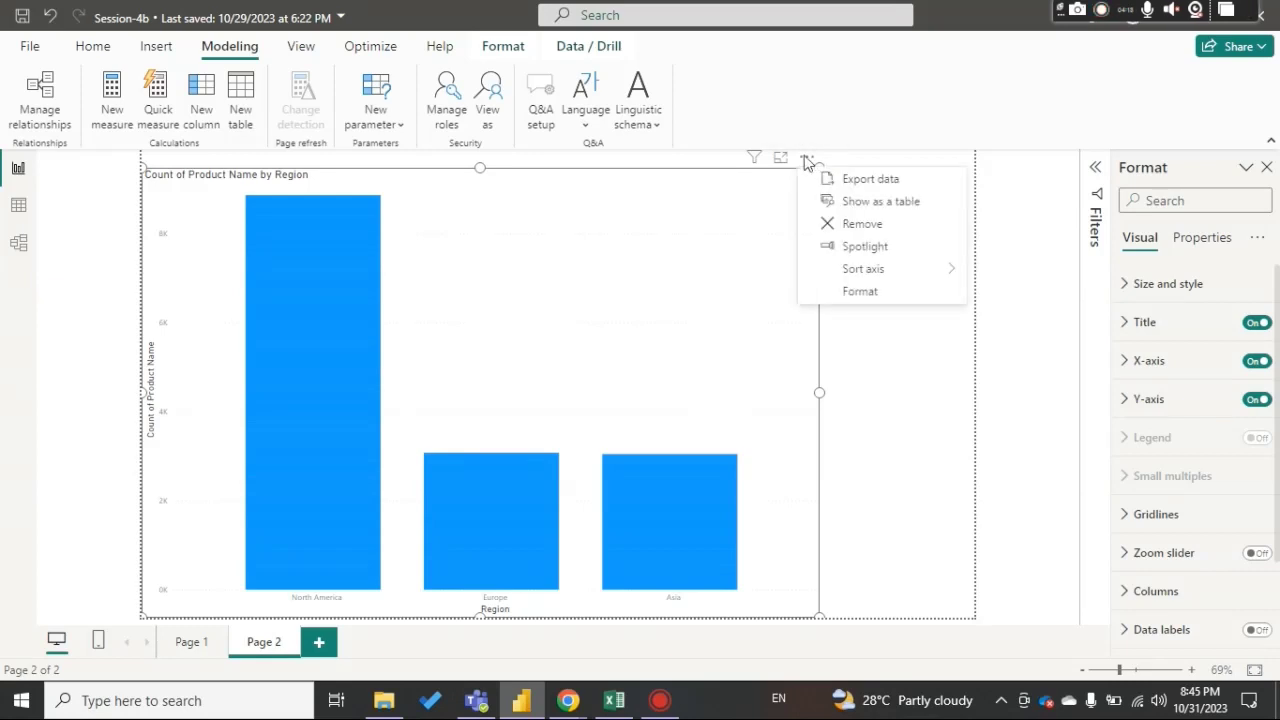
left_click(831, 248)
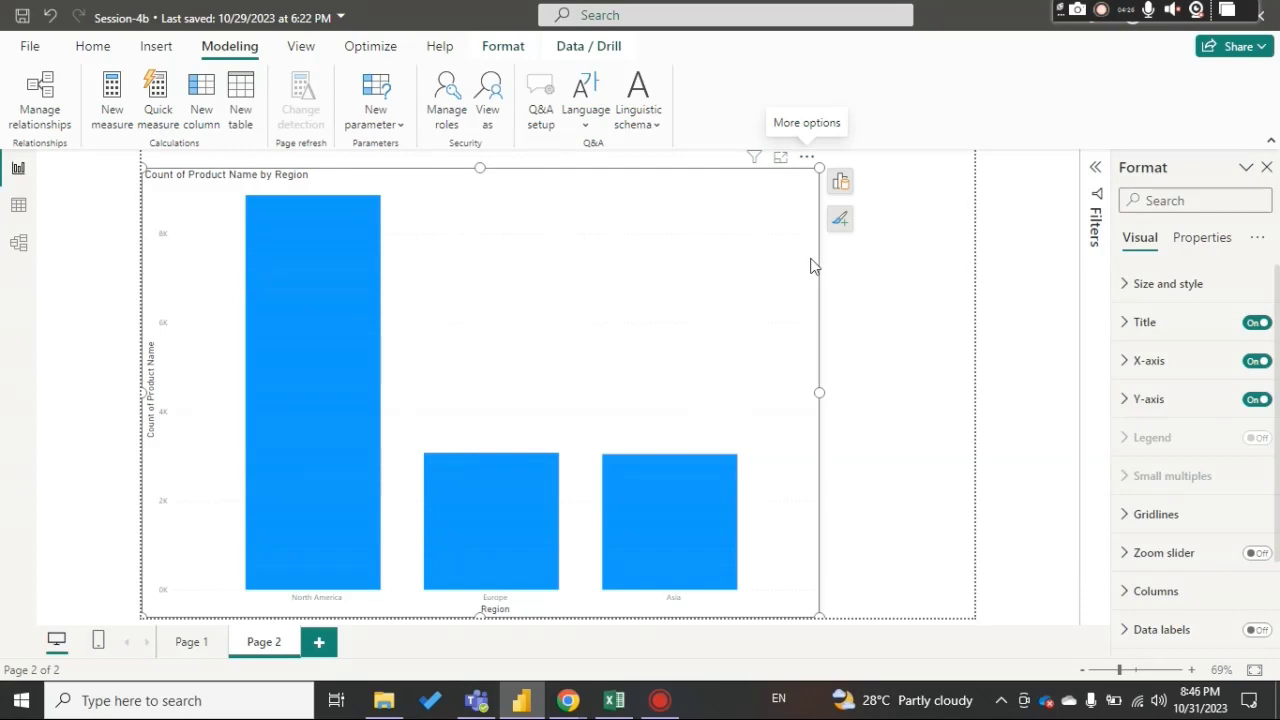
left_click(806, 162)
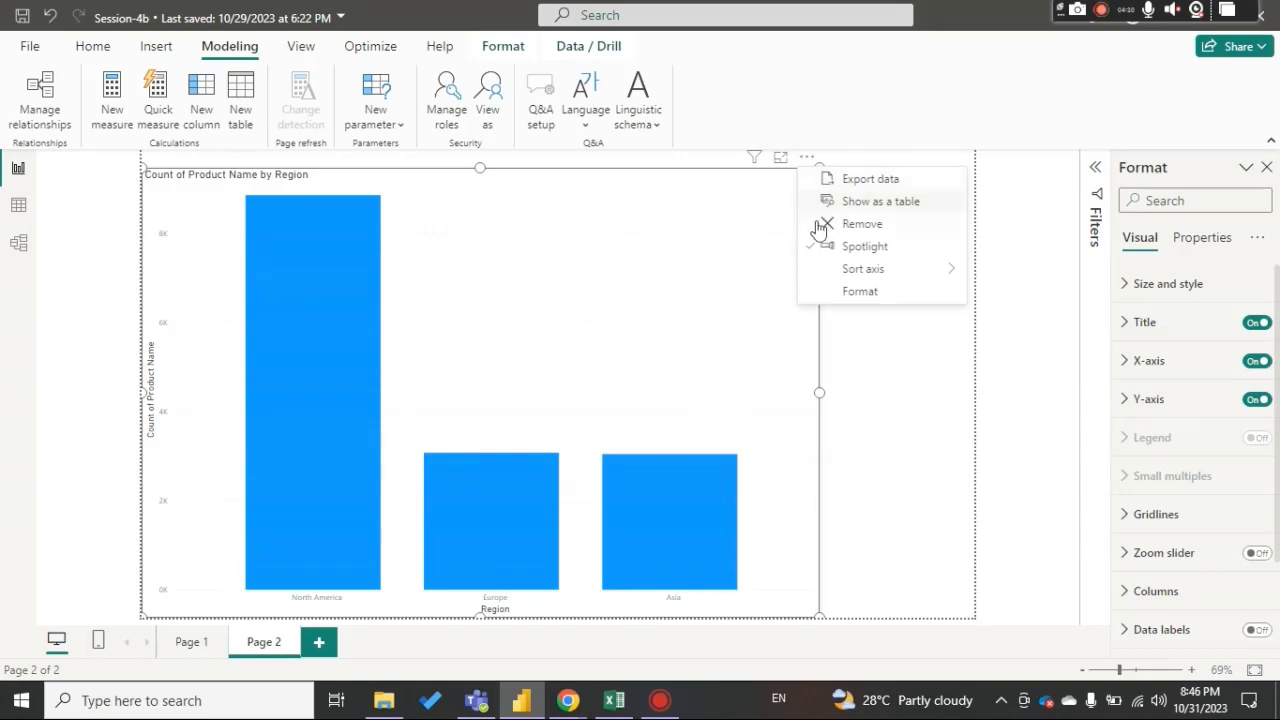
left_click(780, 161)
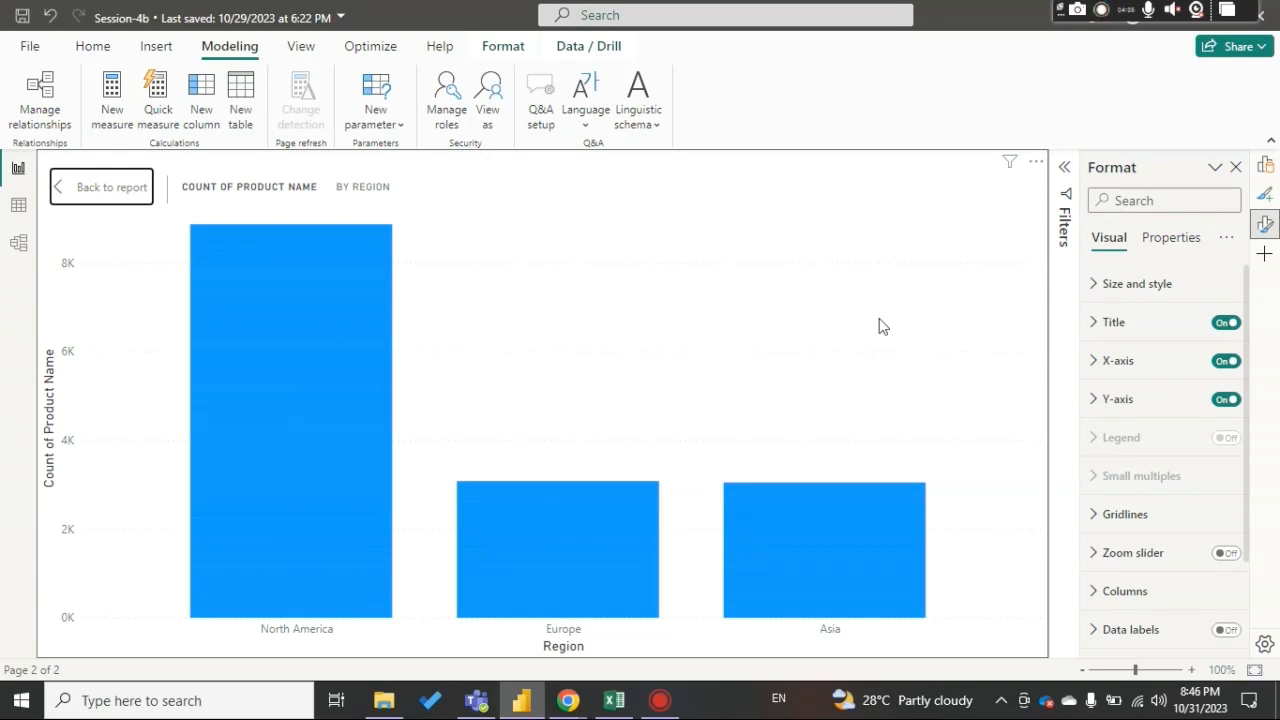
left_click(96, 194)
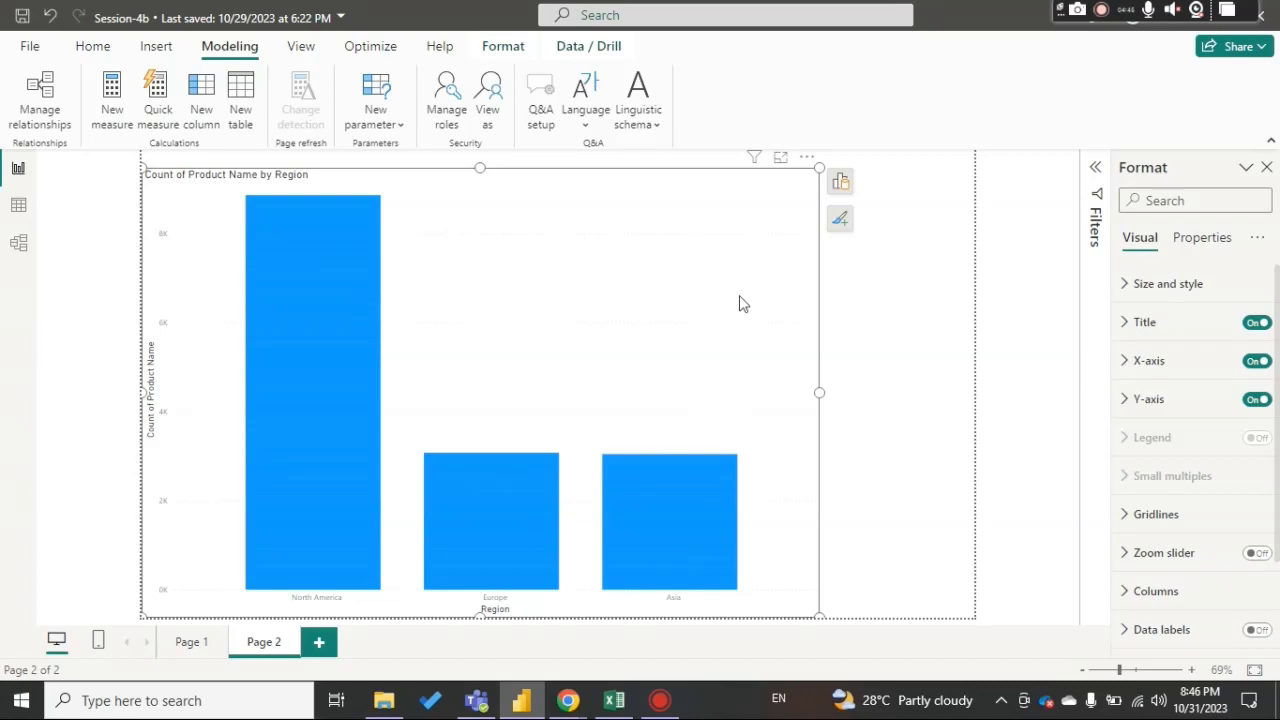
left_click(807, 160)
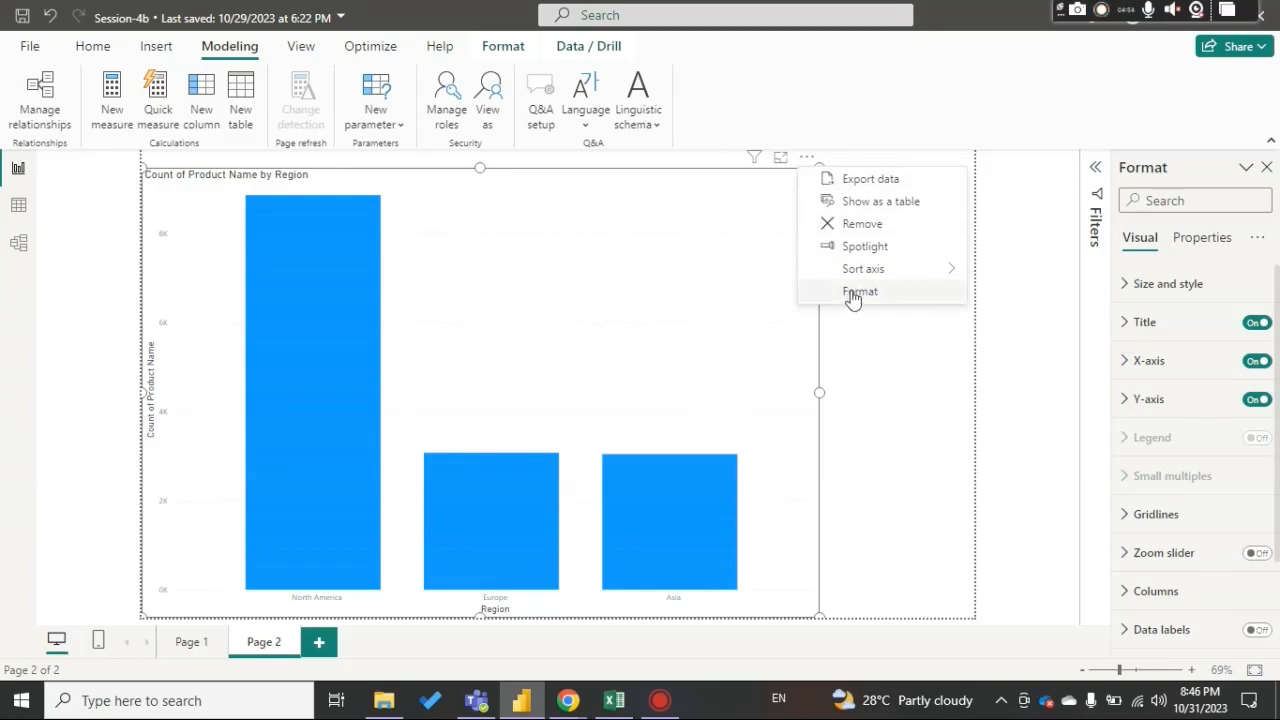
left_click(851, 296)
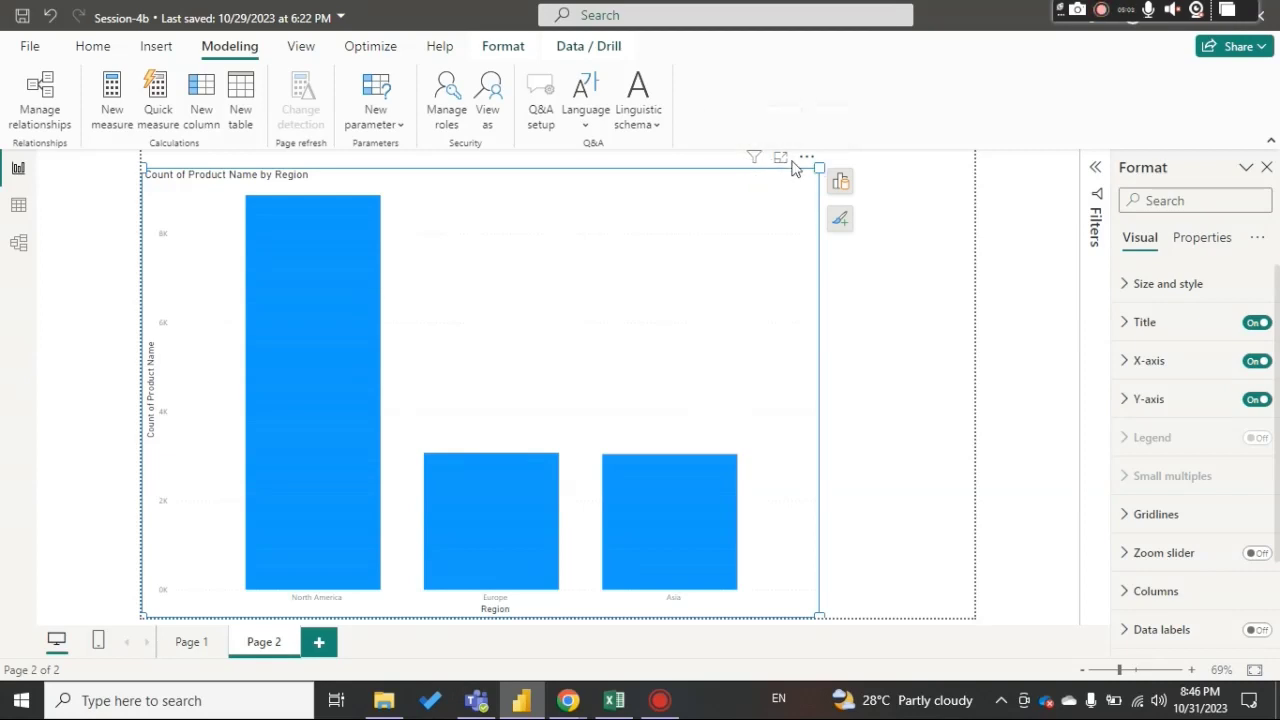
mouse_move(758, 165)
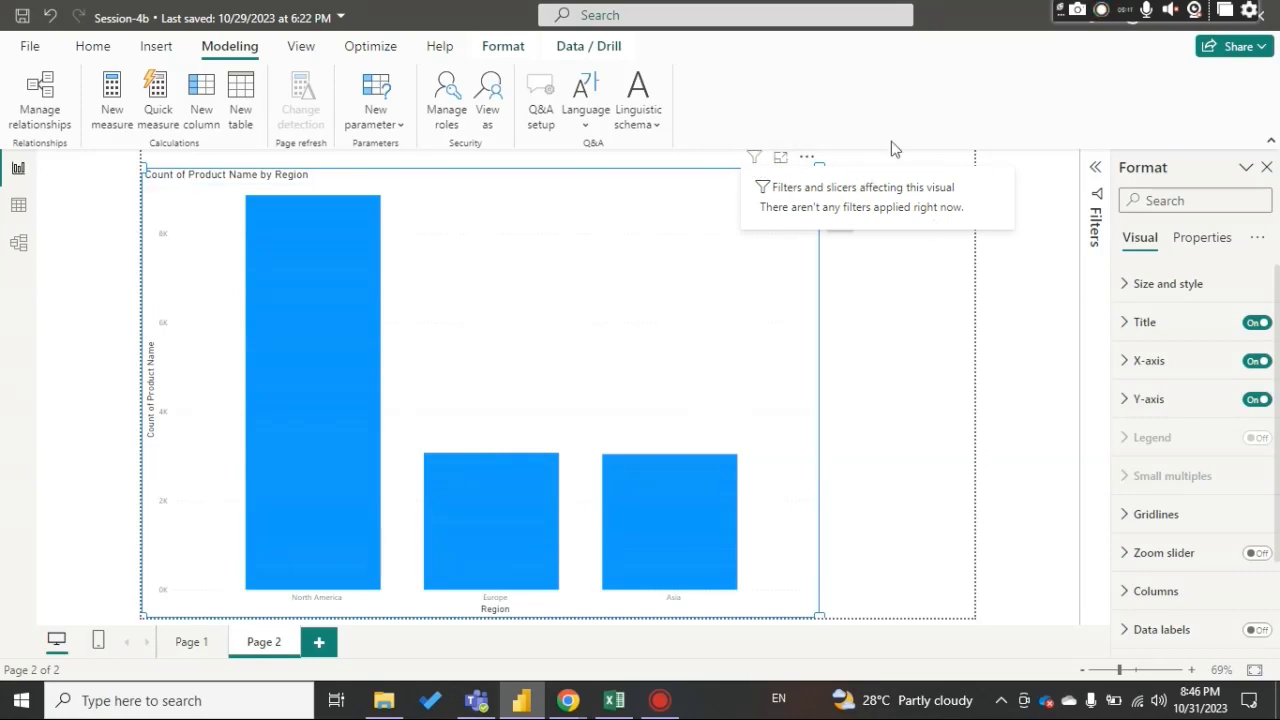
scroll(1240, 529, "down", 2)
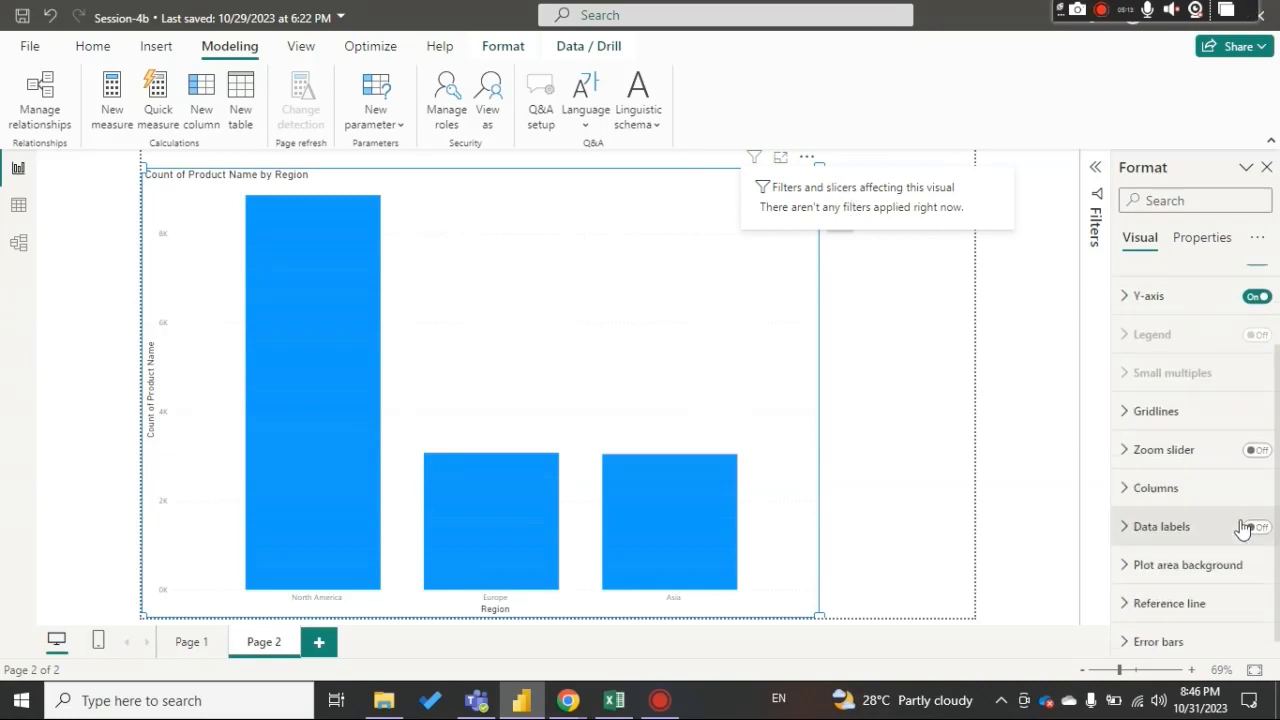
scroll(1243, 527, "up", 2)
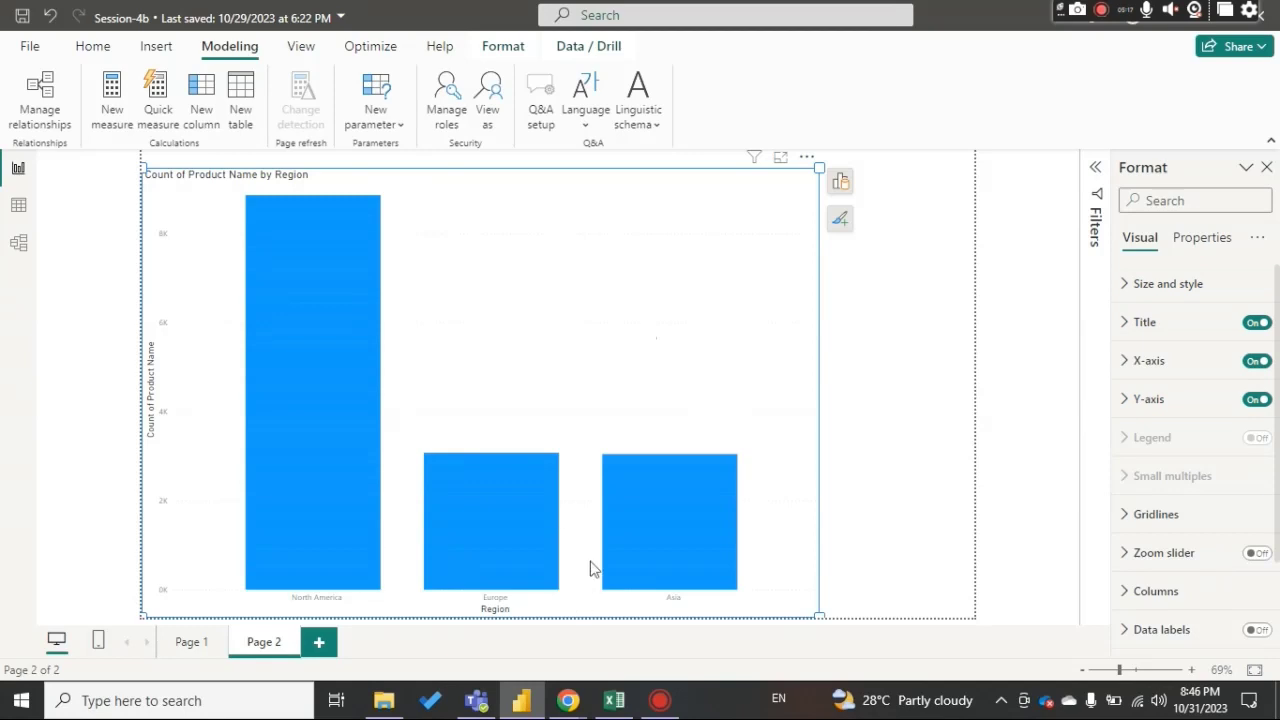
Step: Fill the Interactions, Sort Axis and Show as table topics (B14:B16) yellow, then return to Power BI
left_click(616, 700)
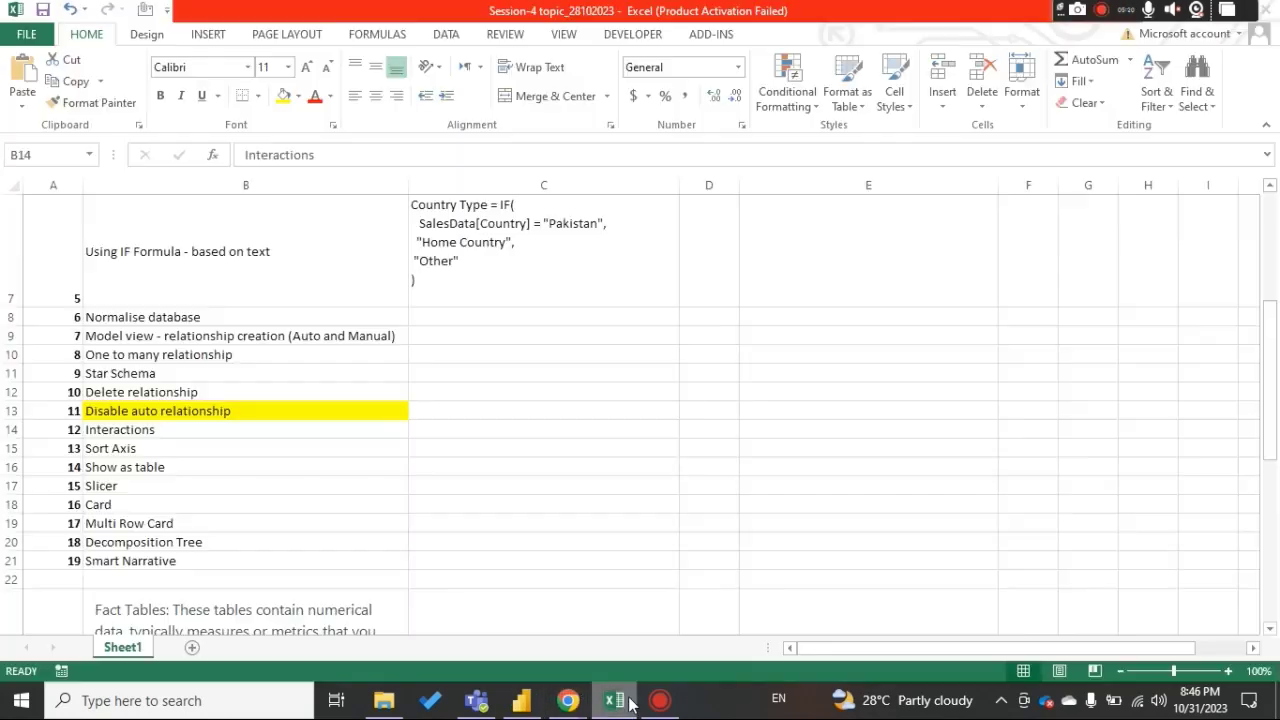
left_click(193, 469)
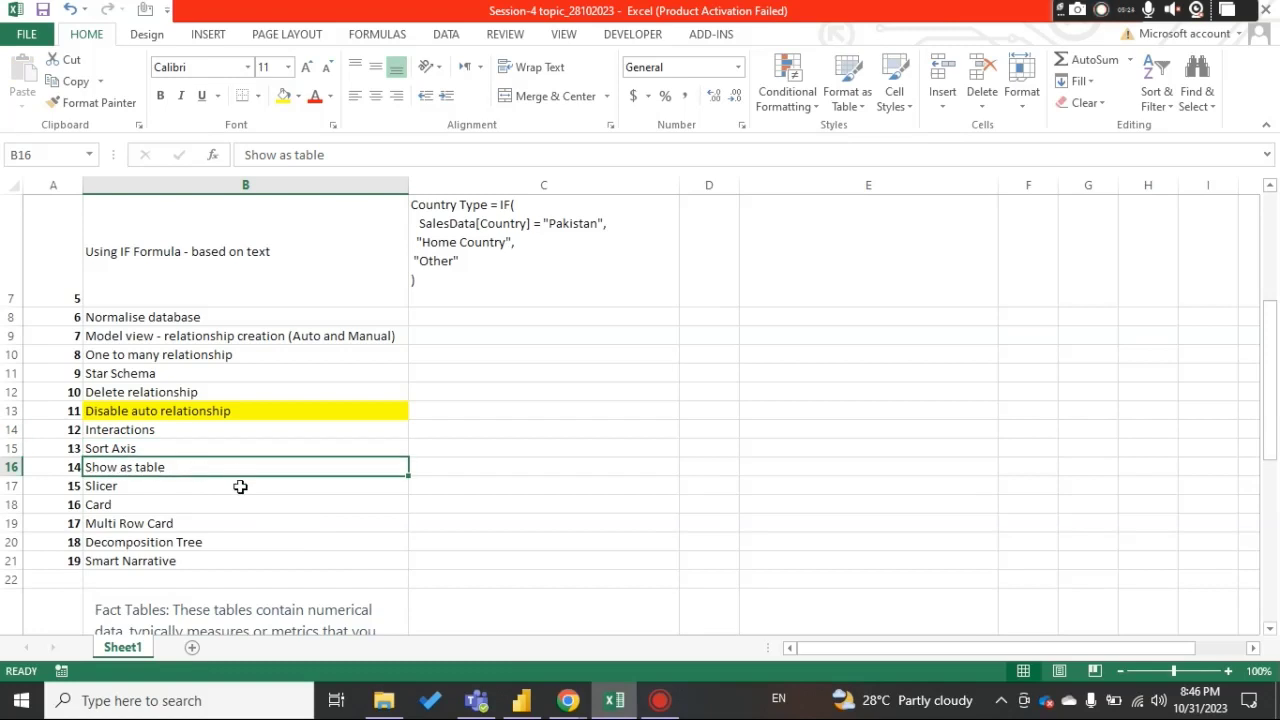
left_click(240, 488)
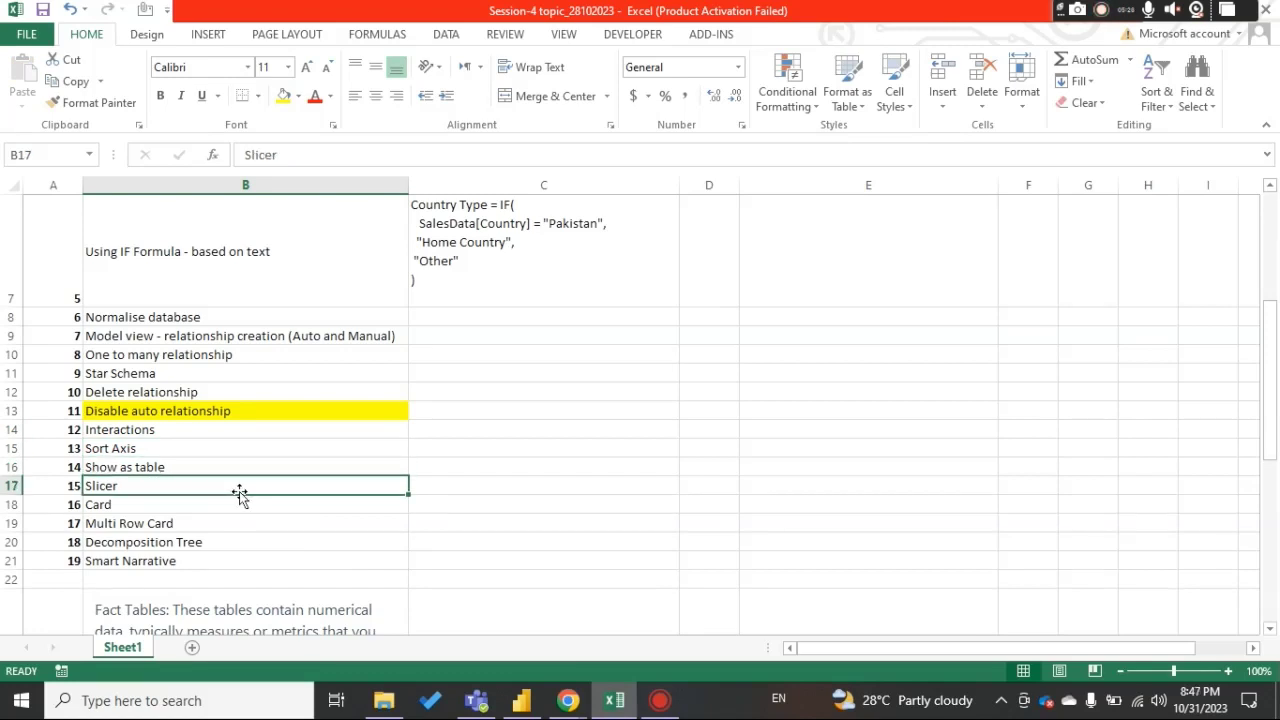
left_click_drag(193, 430, 191, 462)
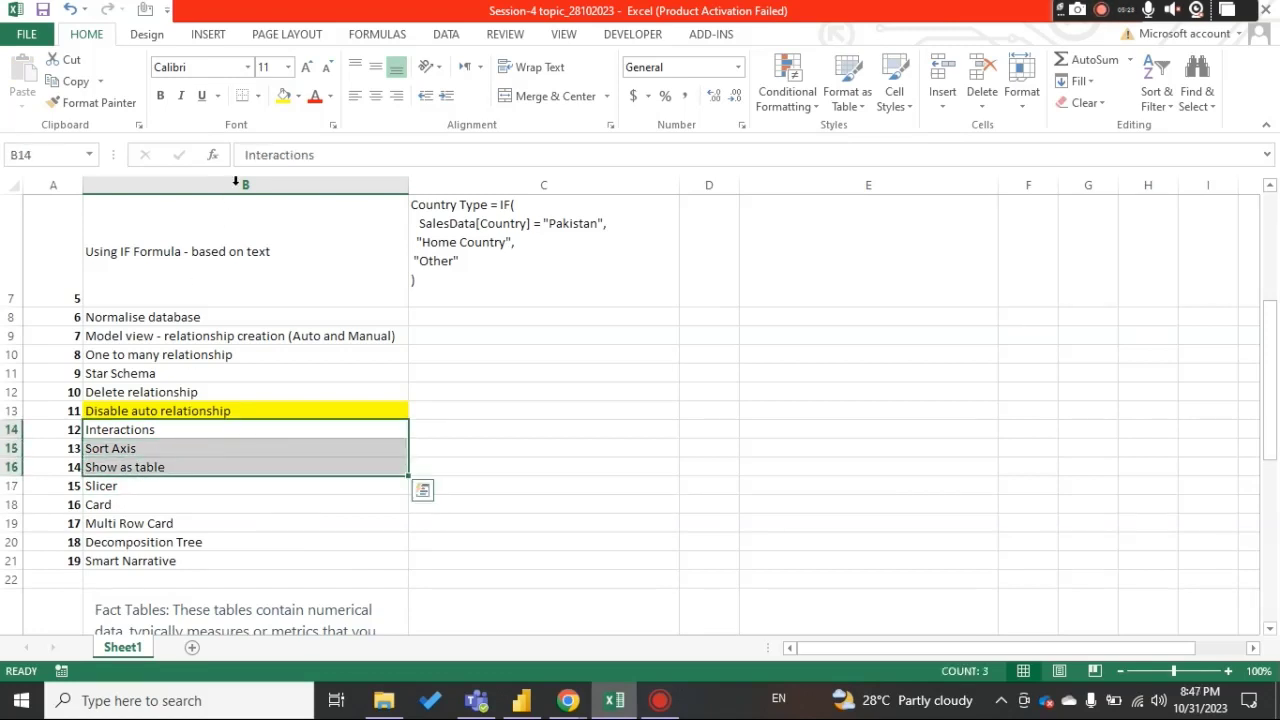
left_click(284, 97)
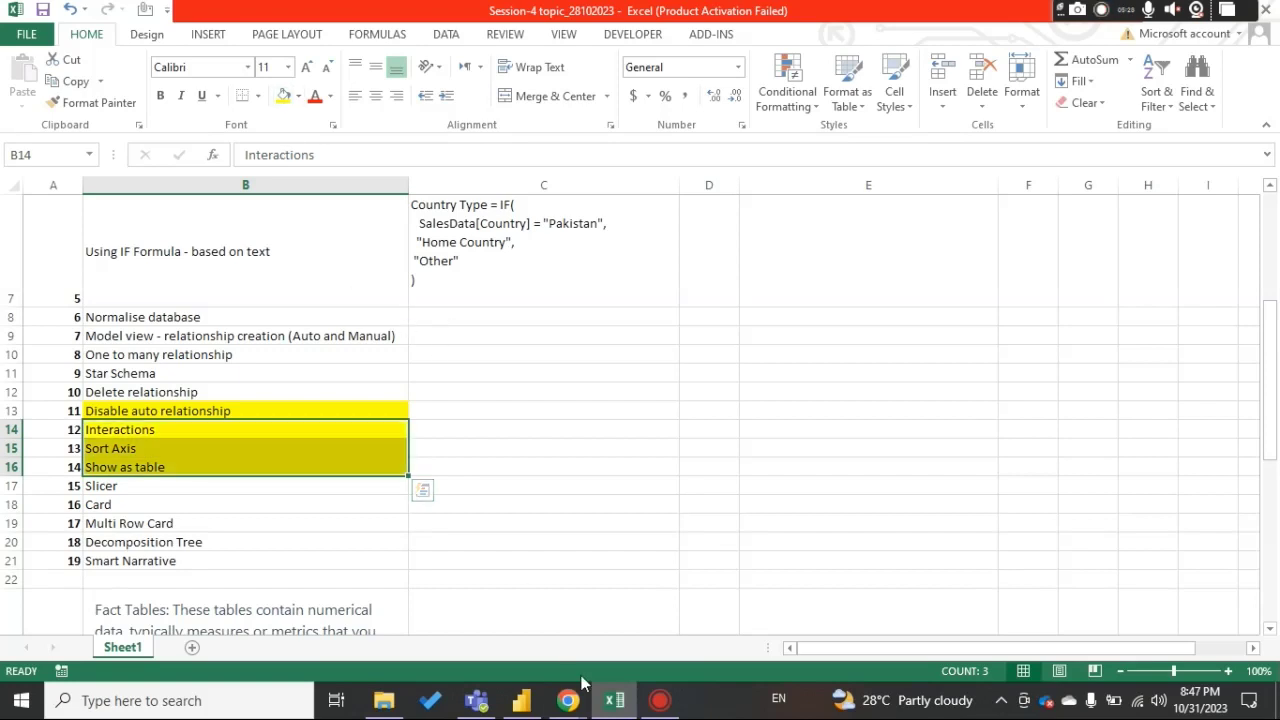
left_click(533, 708)
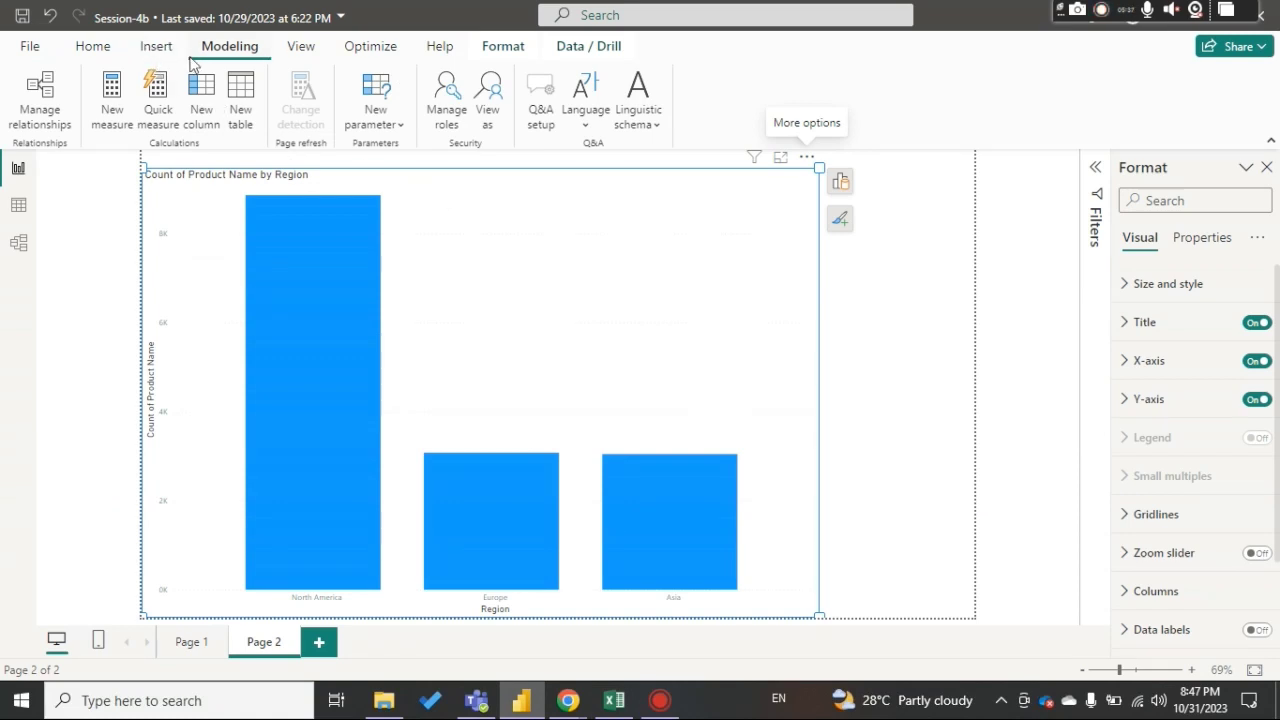
Step: Browse the full visuals gallery from the Home tab, then close it
left_click(93, 46)
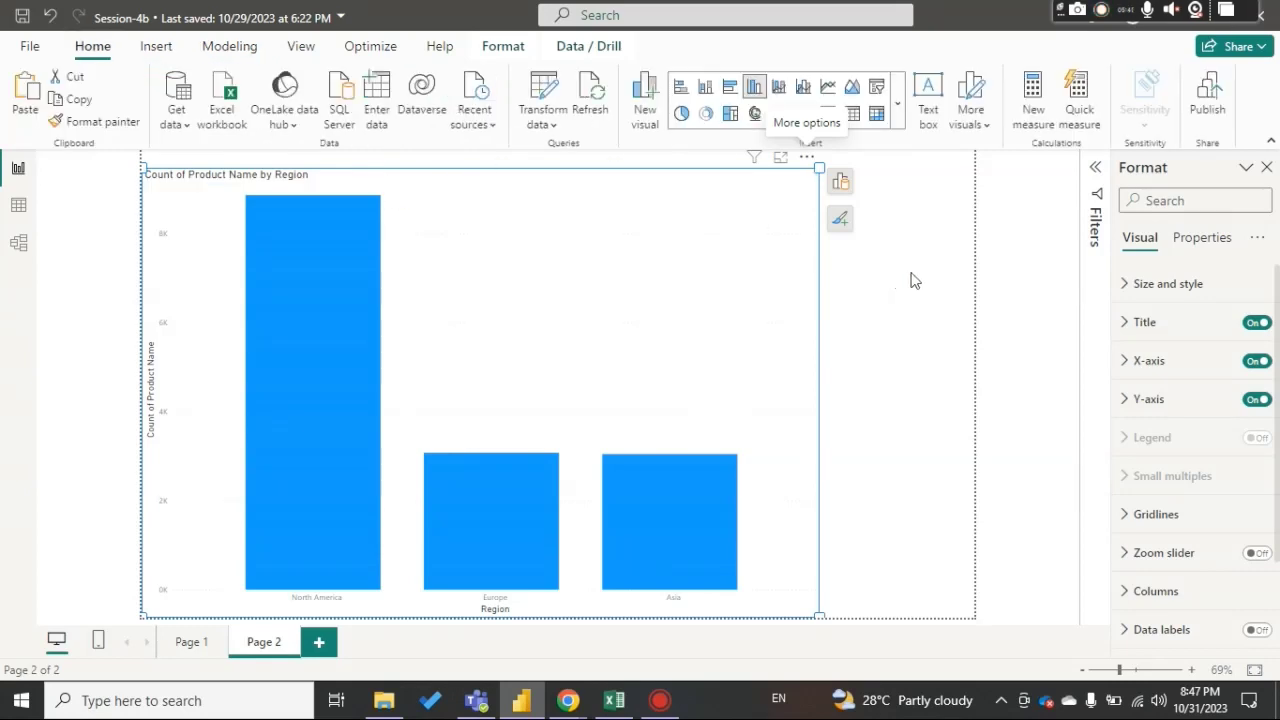
left_click(903, 122)
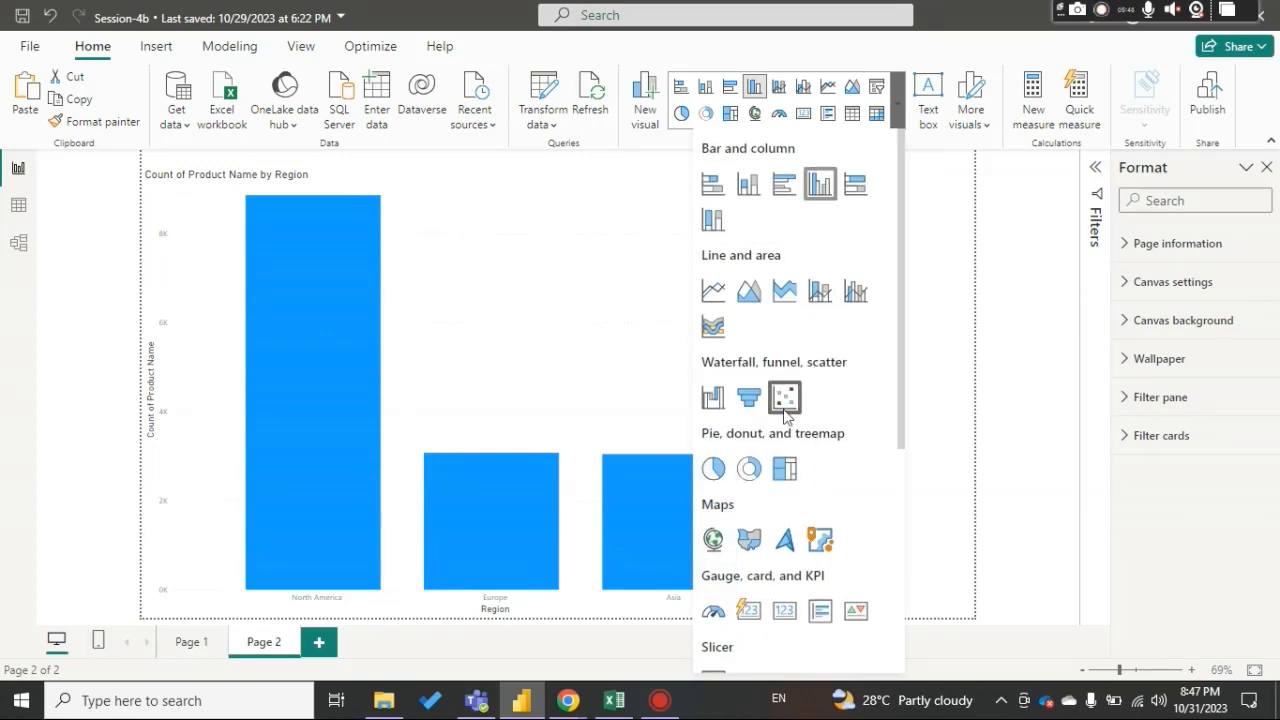
scroll(800, 346, "down", 3)
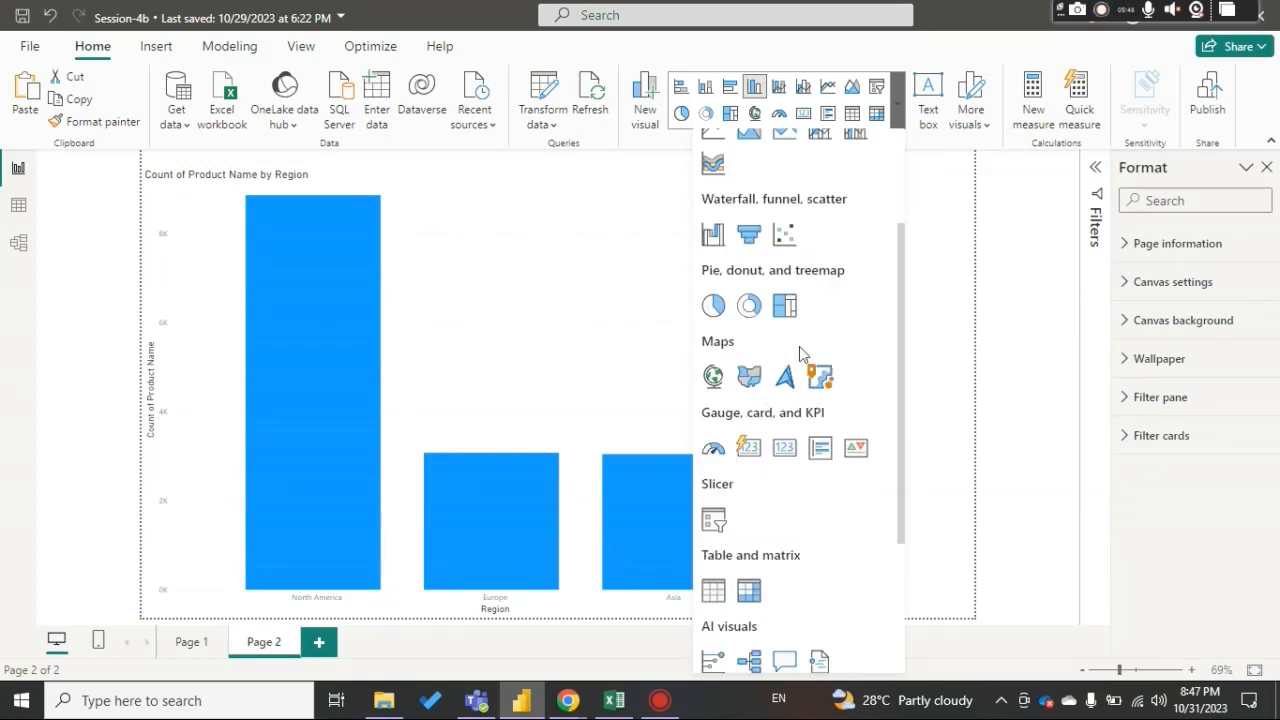
scroll(800, 346, "down", 3)
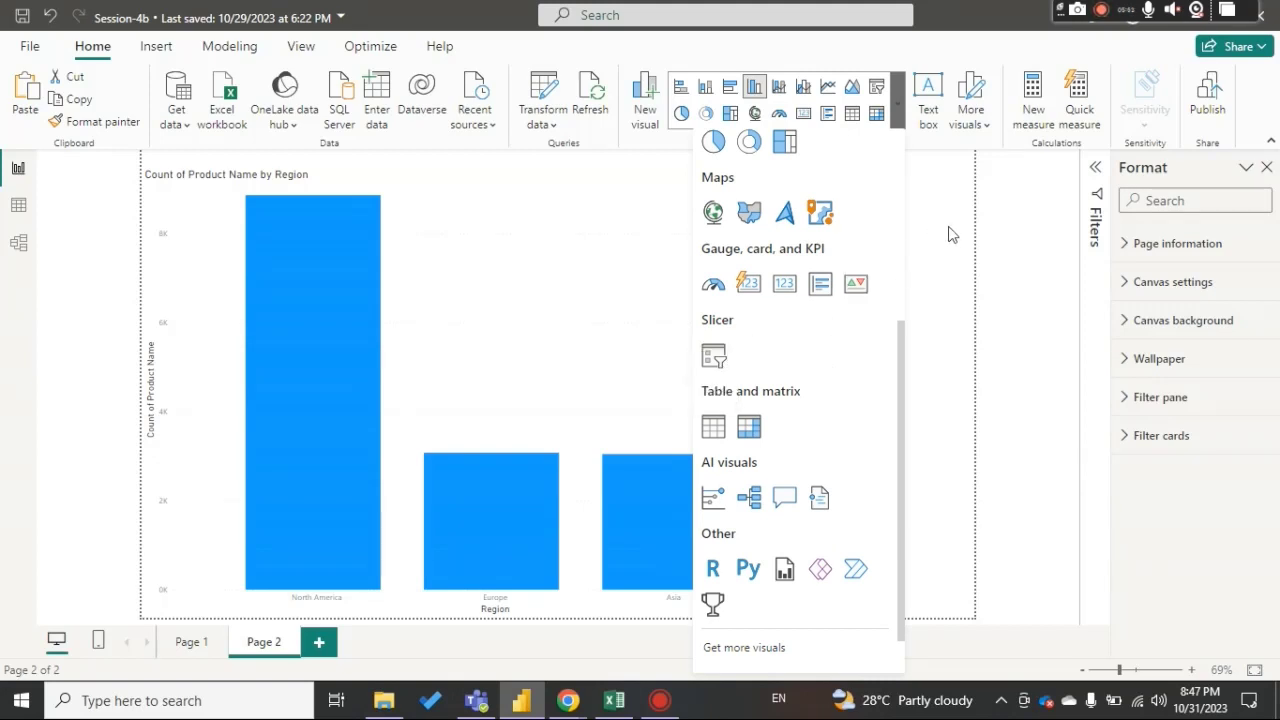
left_click(952, 234)
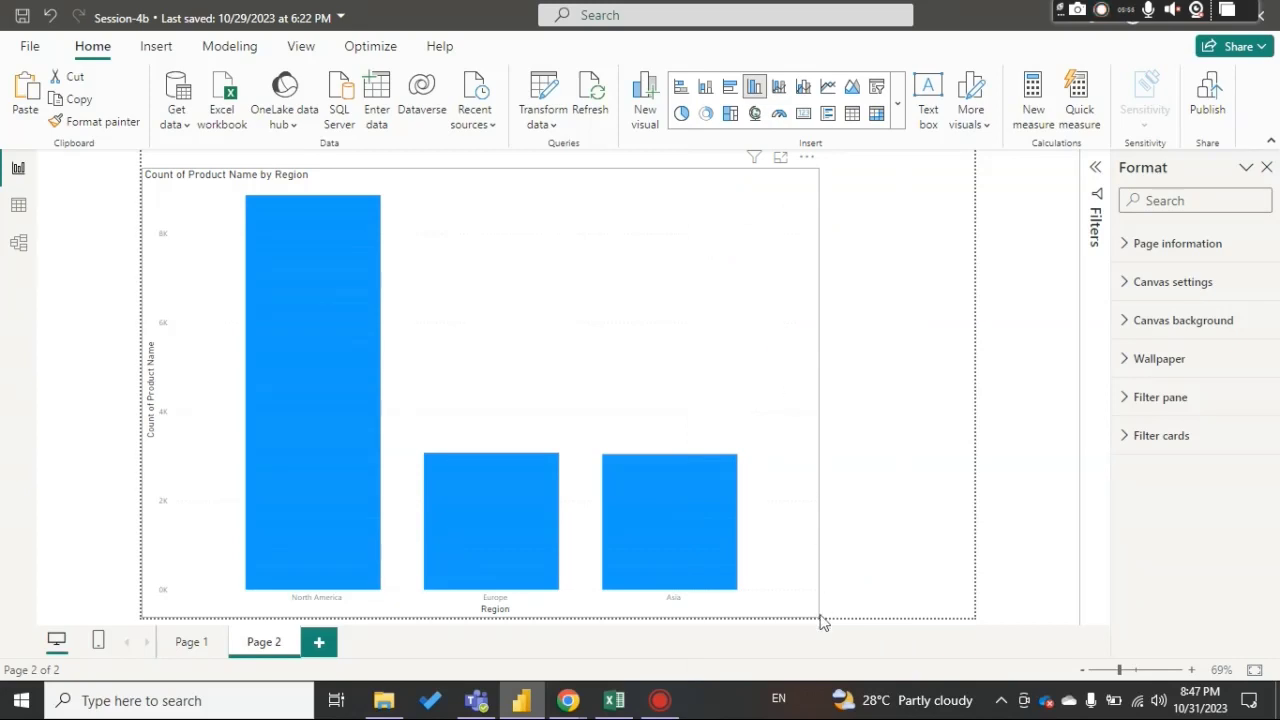
Step: Drag the region bar chart's right edge left to make it narrower
left_click(815, 415)
left_click_drag(819, 393, 750, 395)
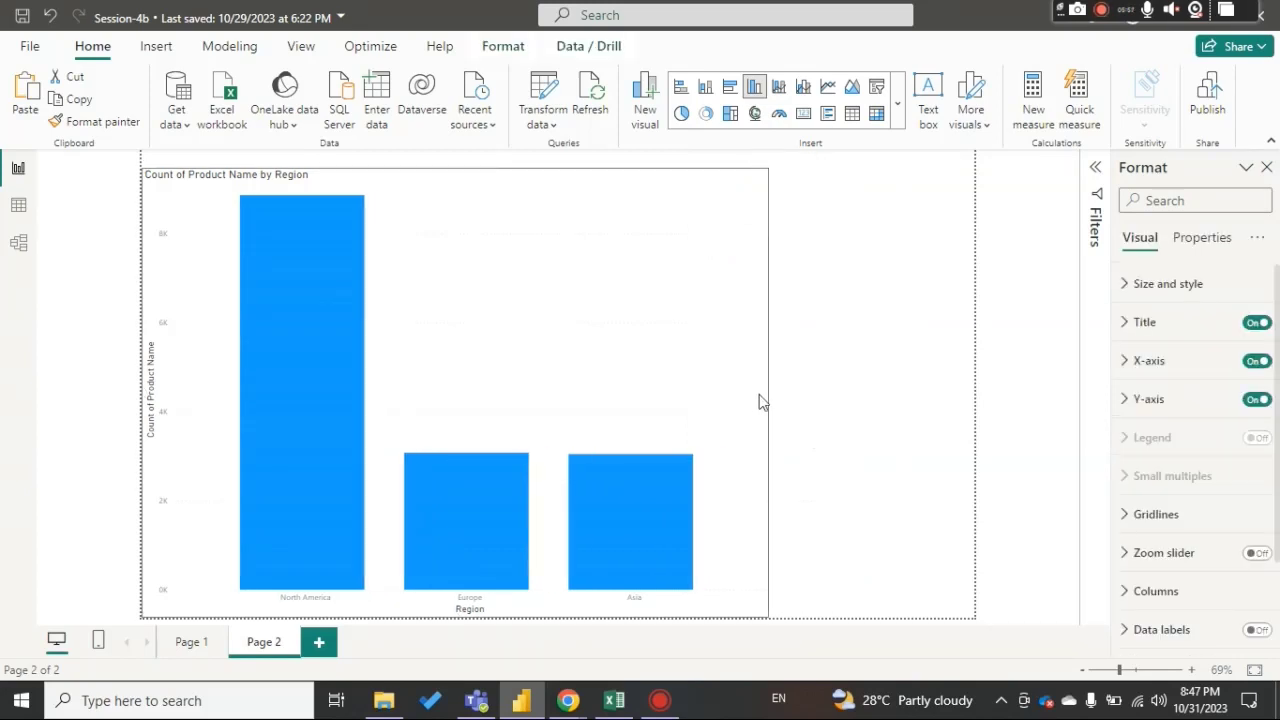
left_click(868, 283)
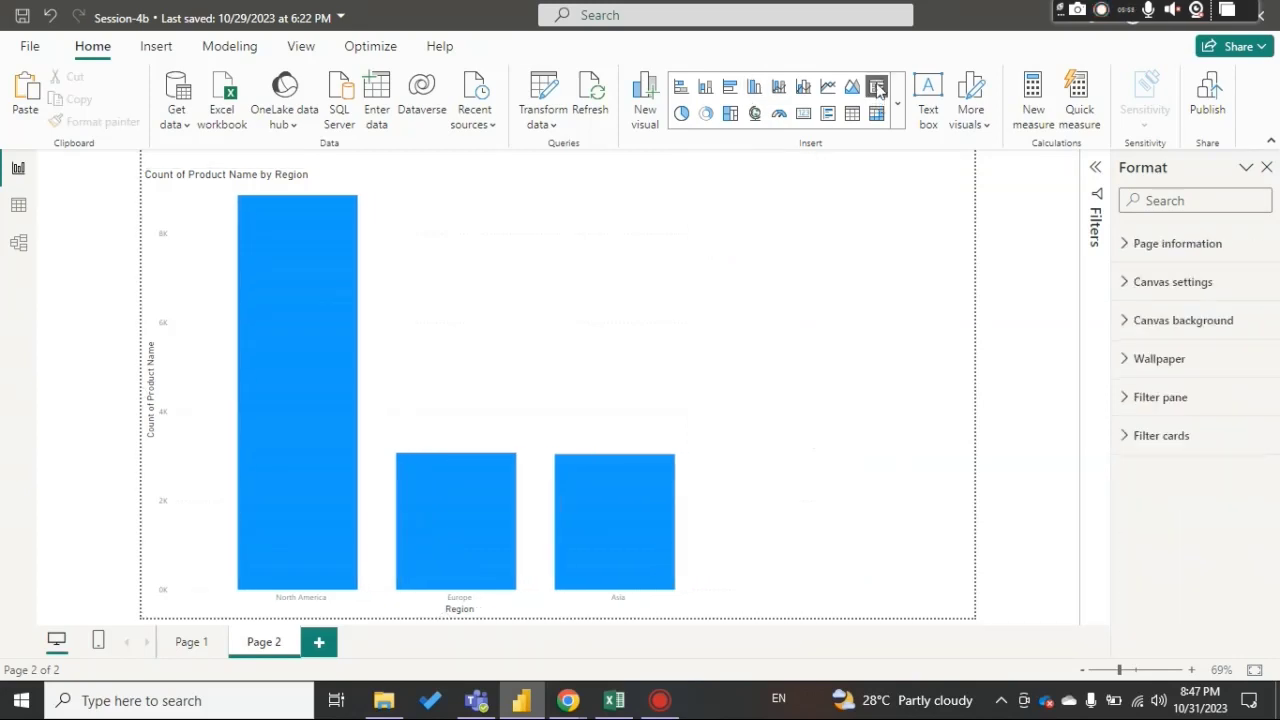
Step: Add a slicer on the SalesData Channel field, listing Catalog, Online, Reseller and Store
left_click(878, 90)
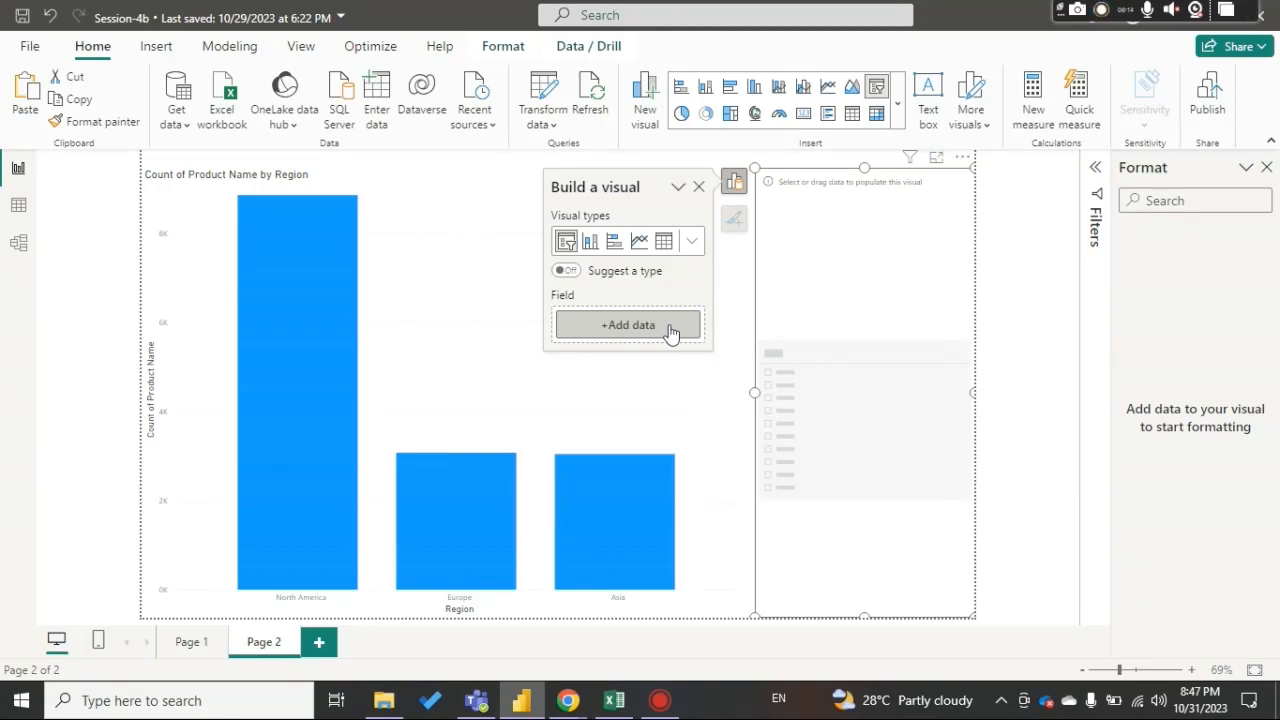
left_click(671, 333)
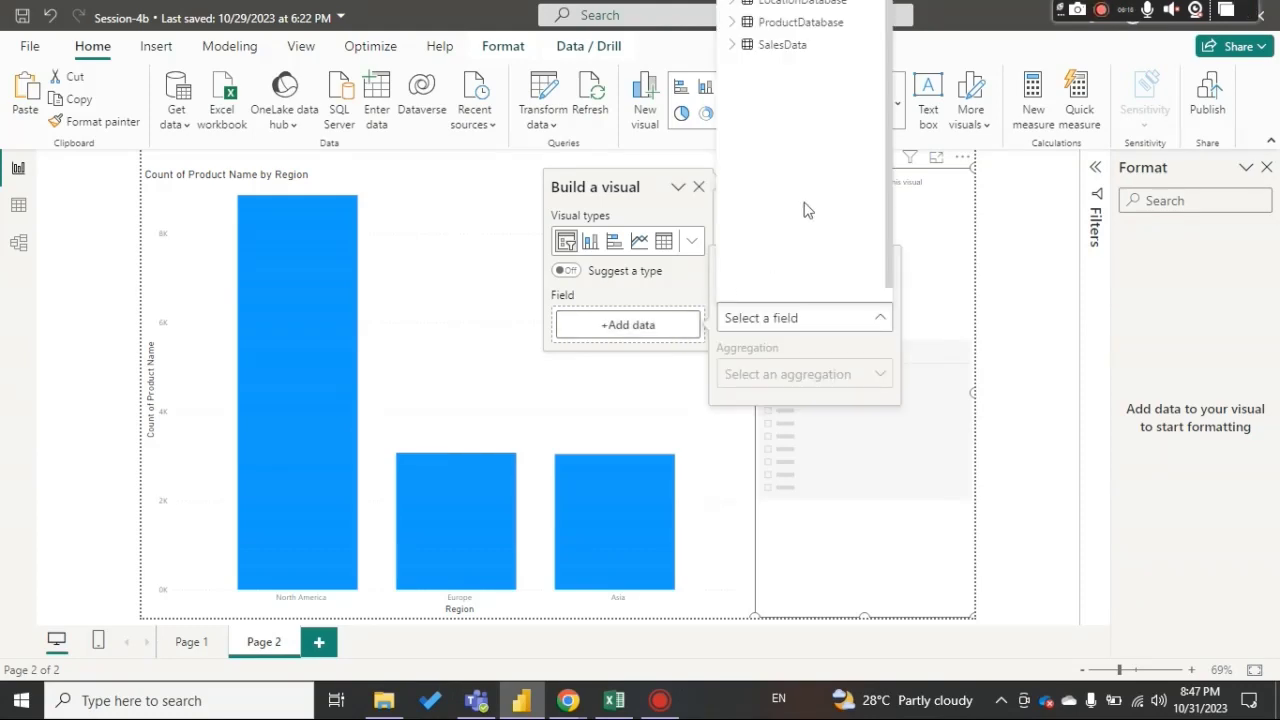
left_click(733, 46)
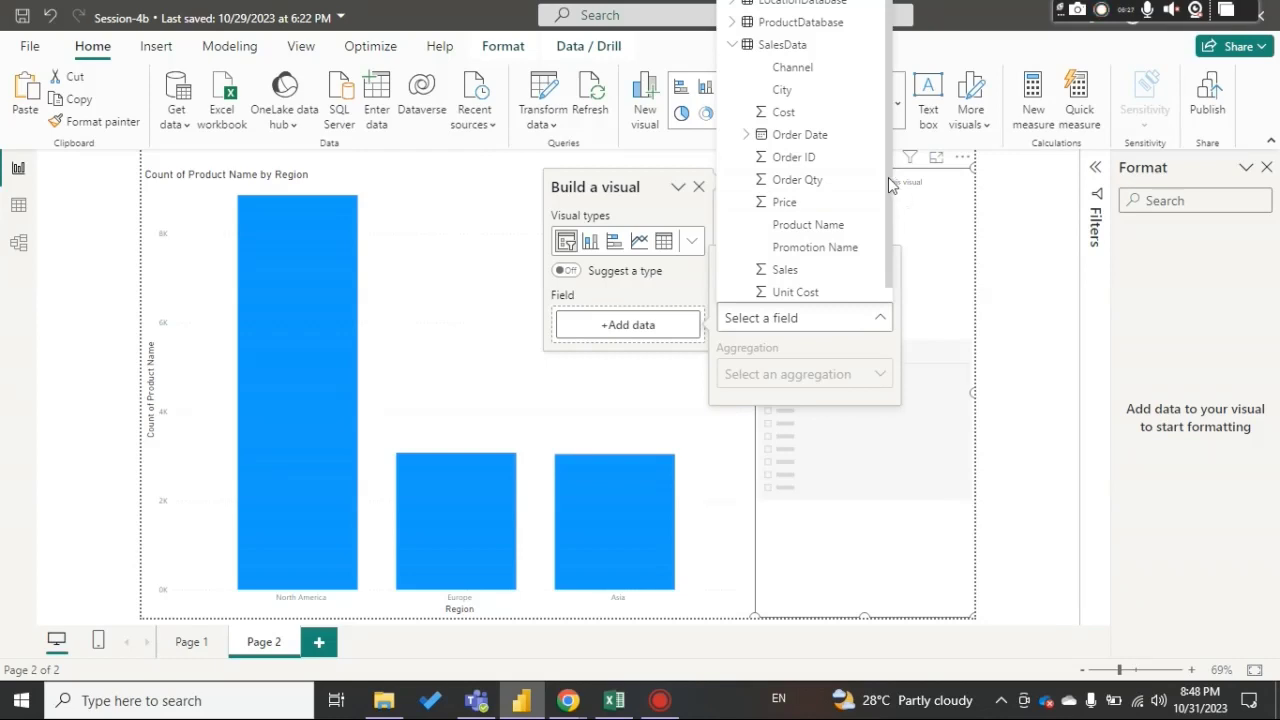
left_click(810, 68)
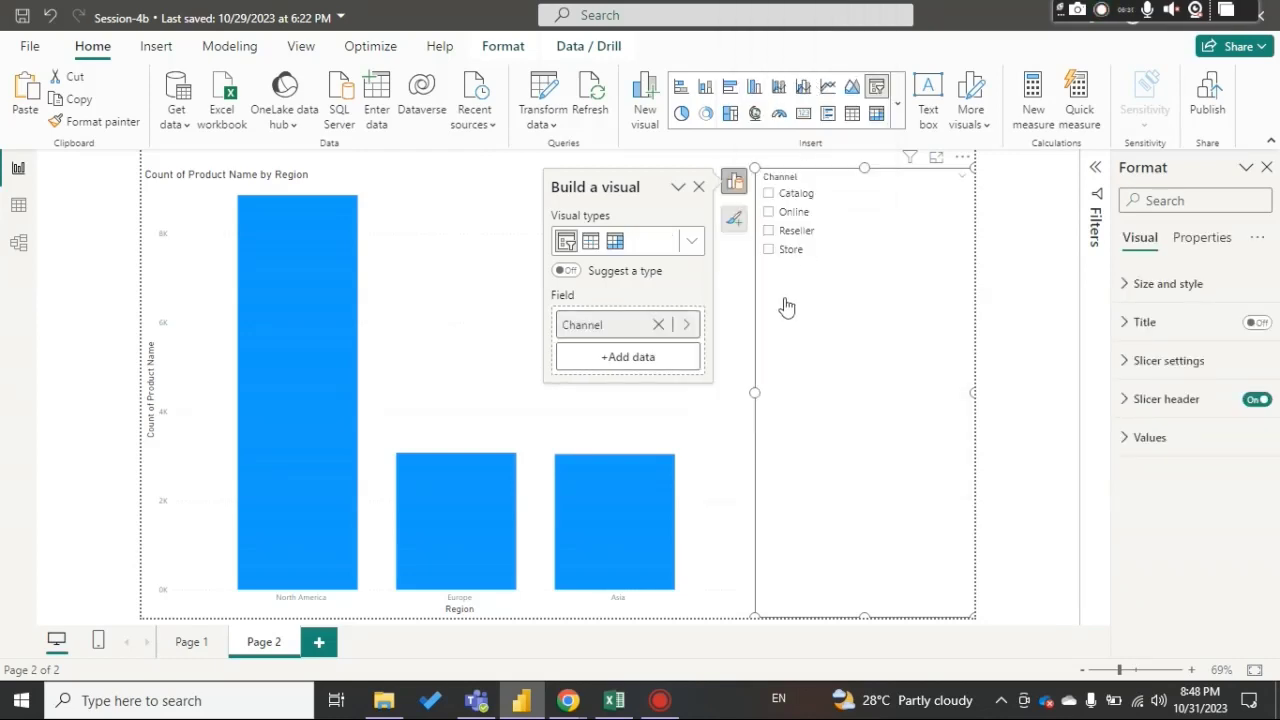
left_click(699, 188)
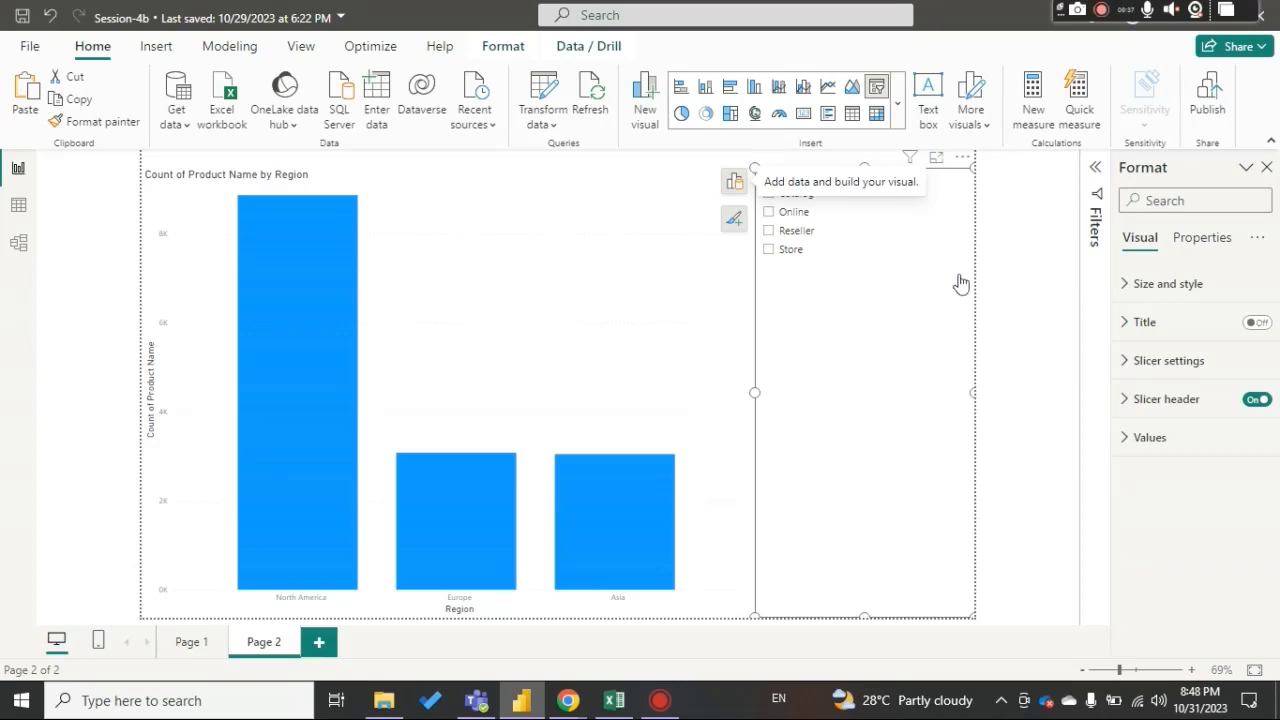
key("Escape")
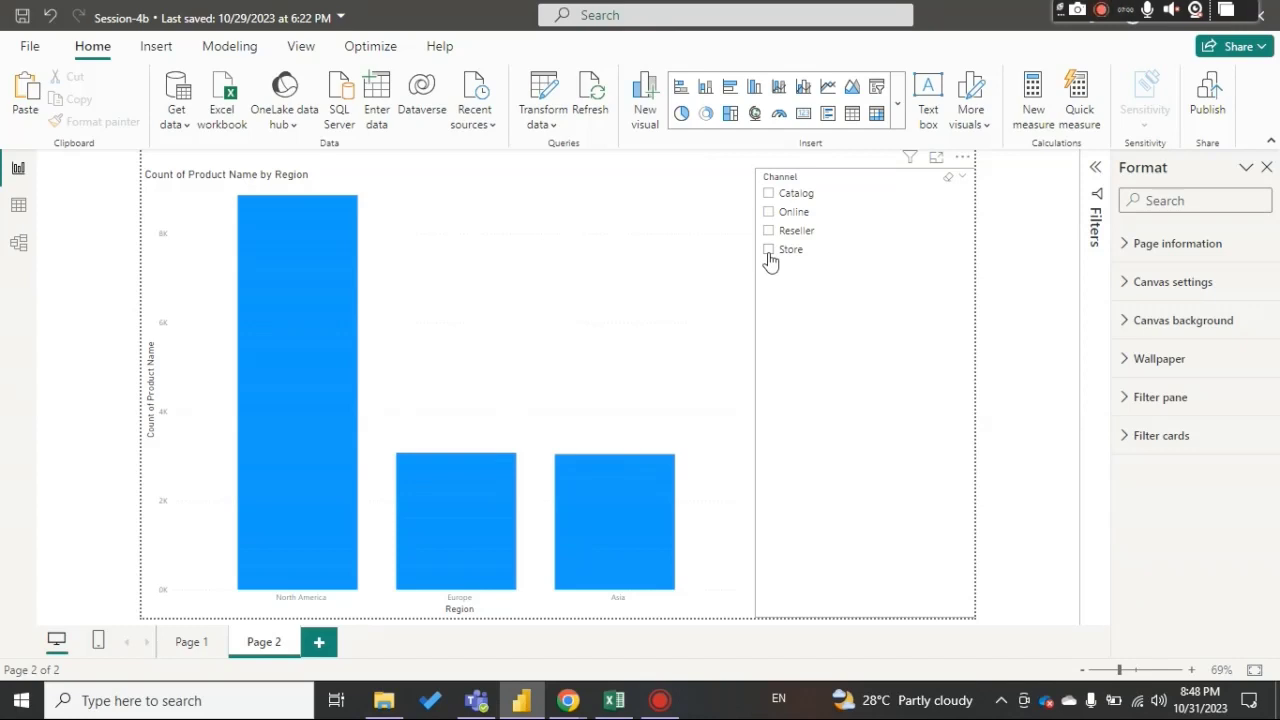
left_click(769, 252)
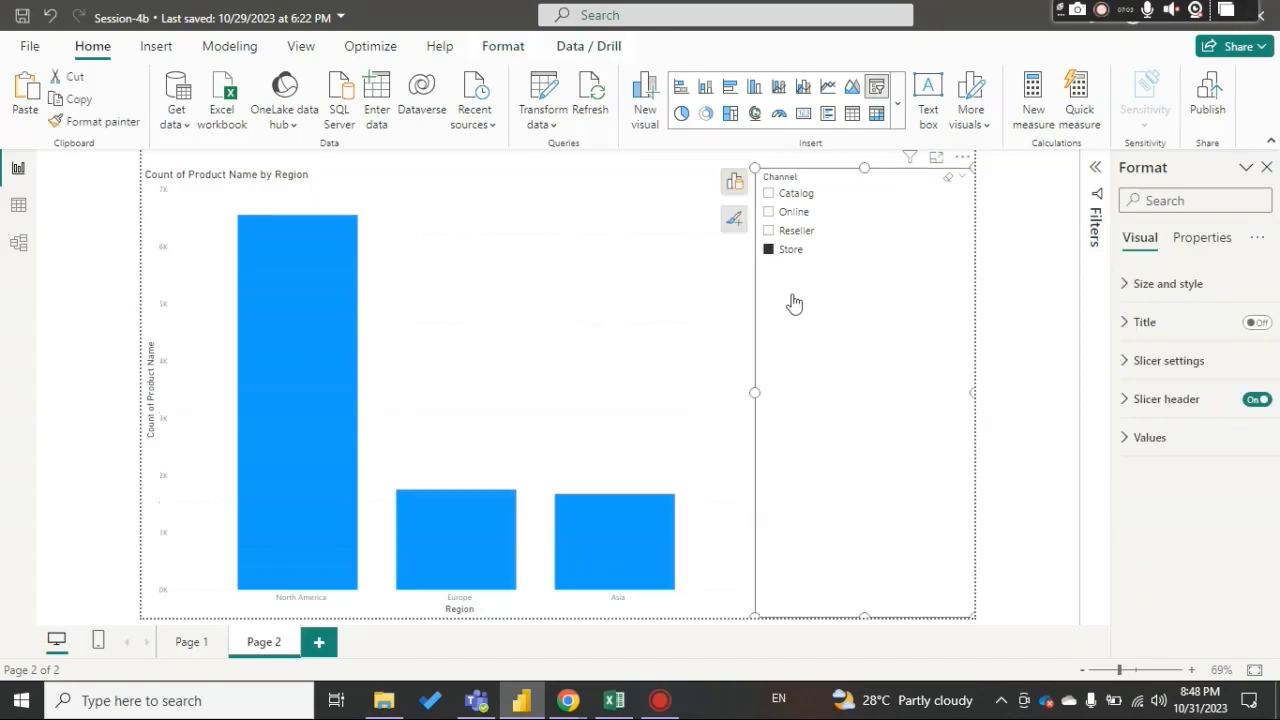
left_click(769, 252)
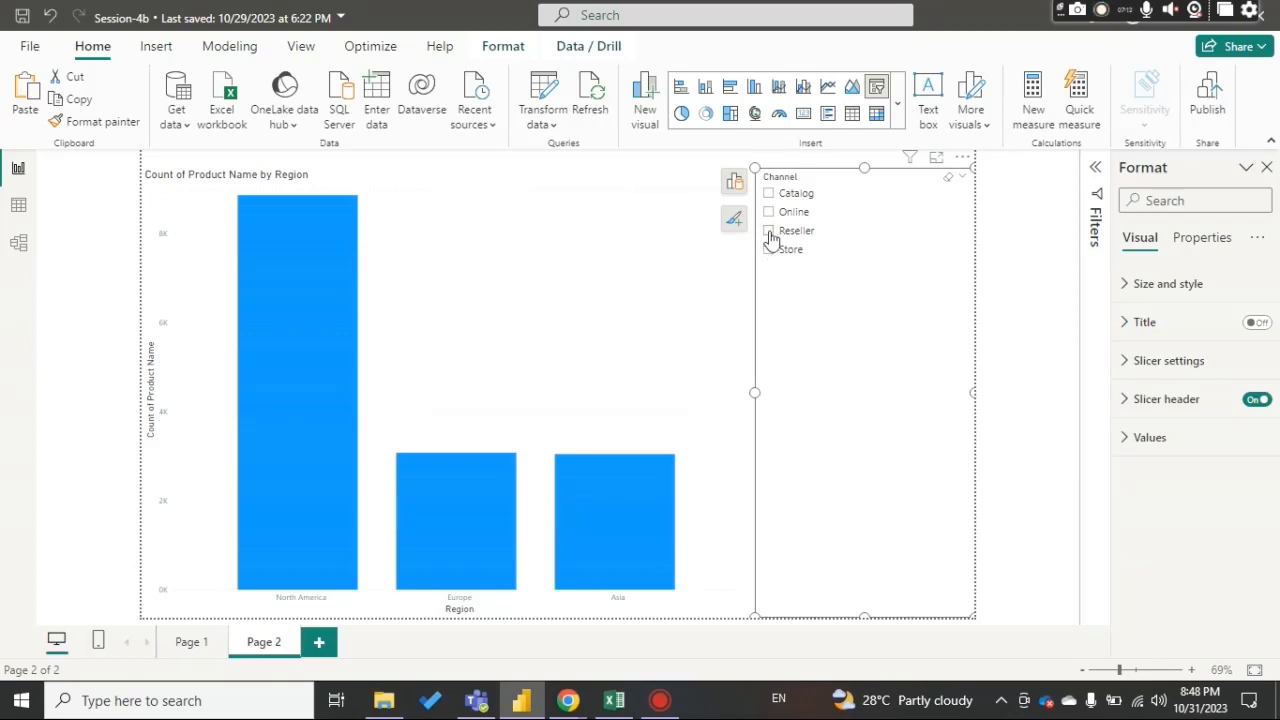
left_click(769, 232)
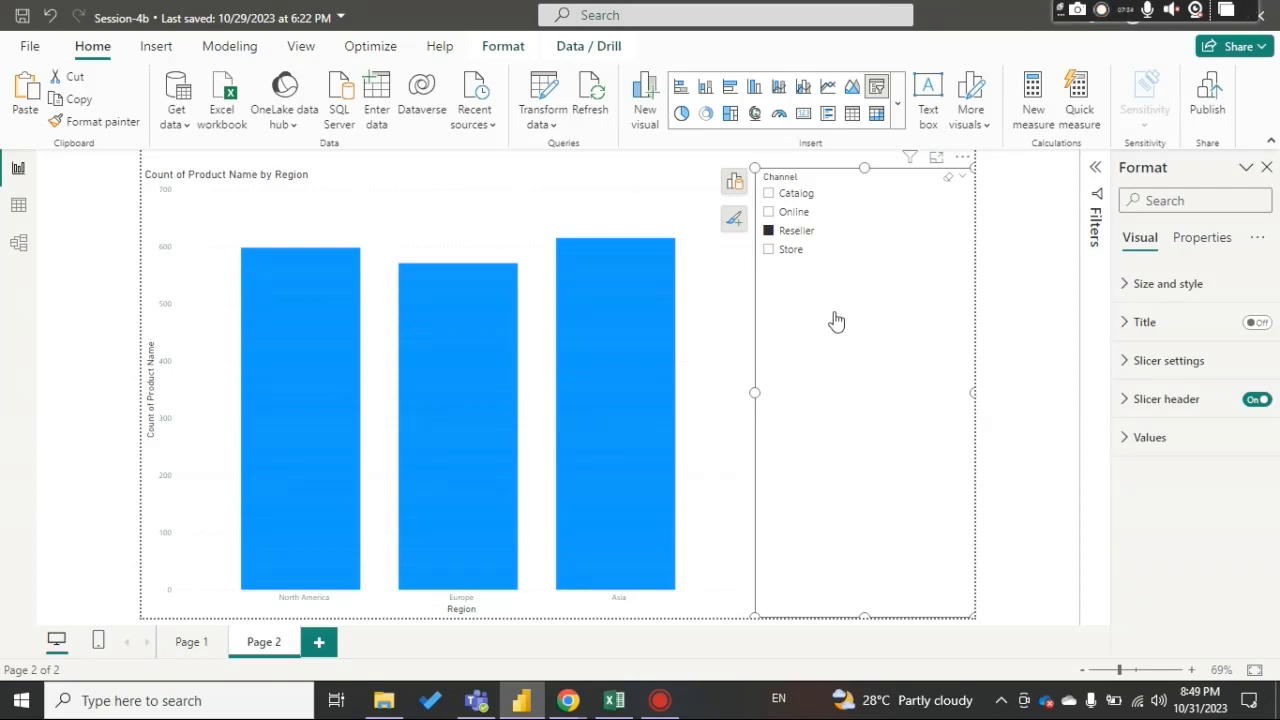
left_click(769, 212)
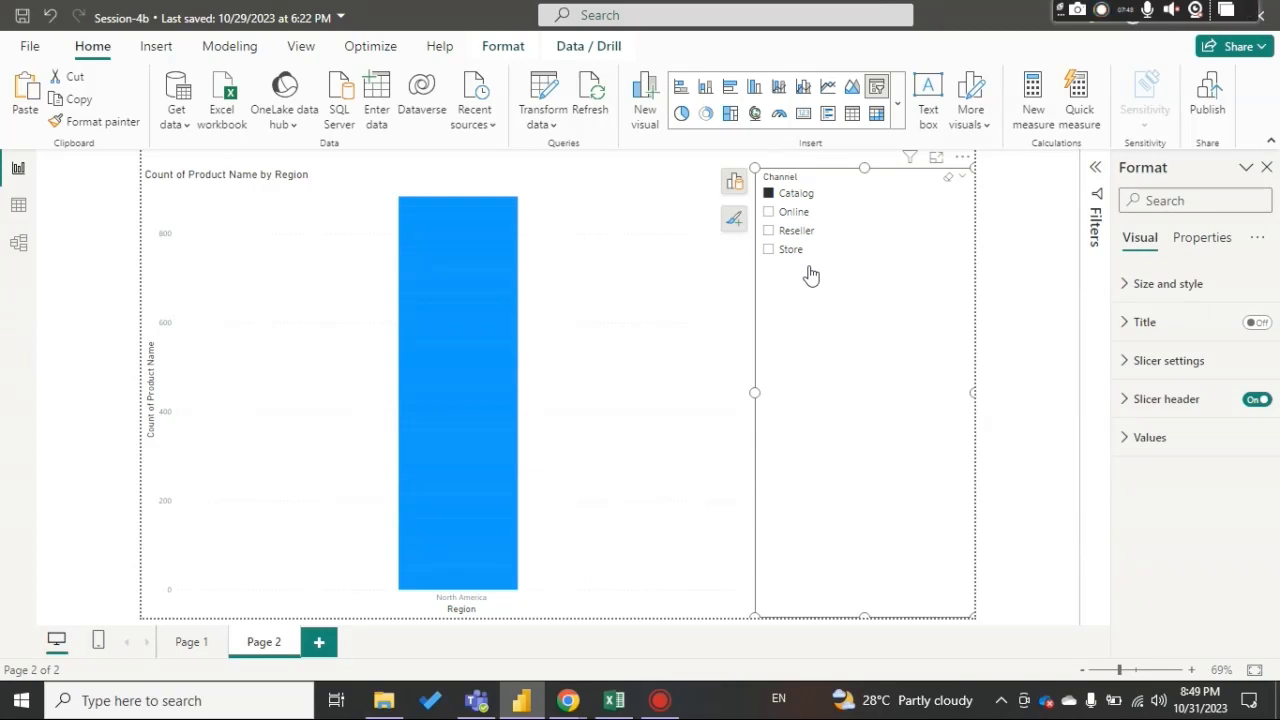
left_click(772, 195)
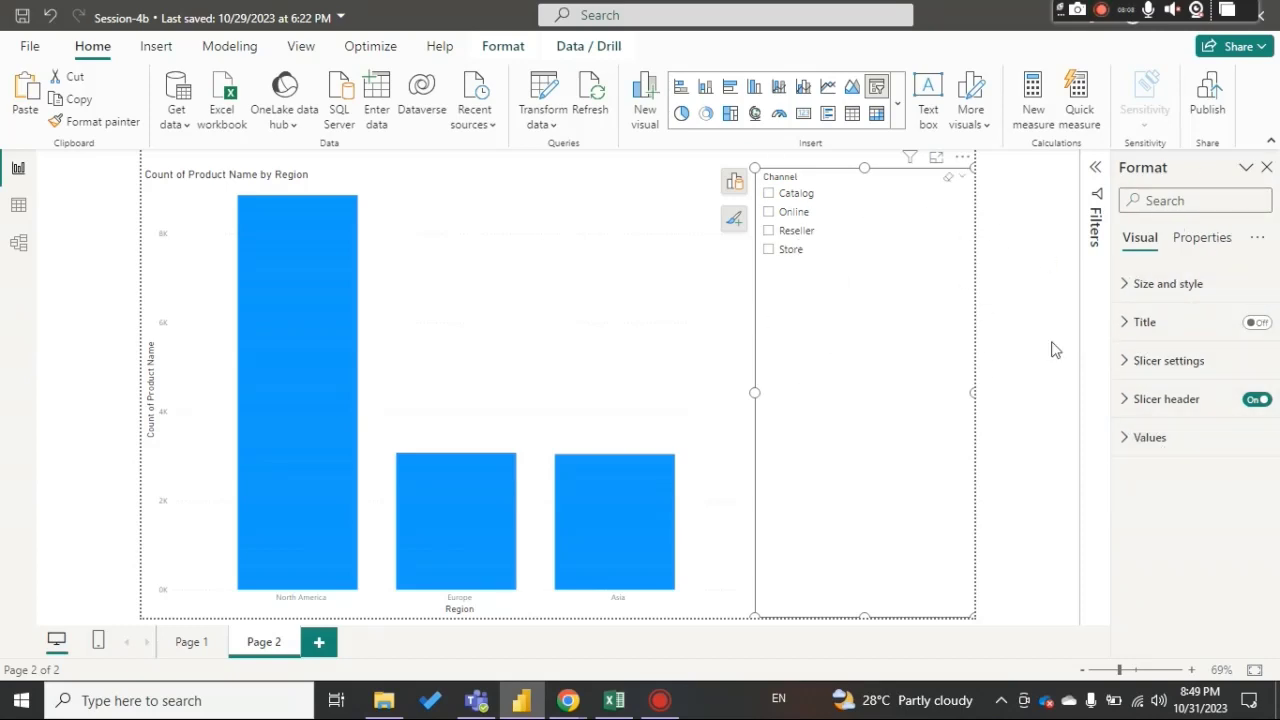
Step: Try pink and gold slicer backgrounds under Size and style, then revert to white
left_click(1130, 287)
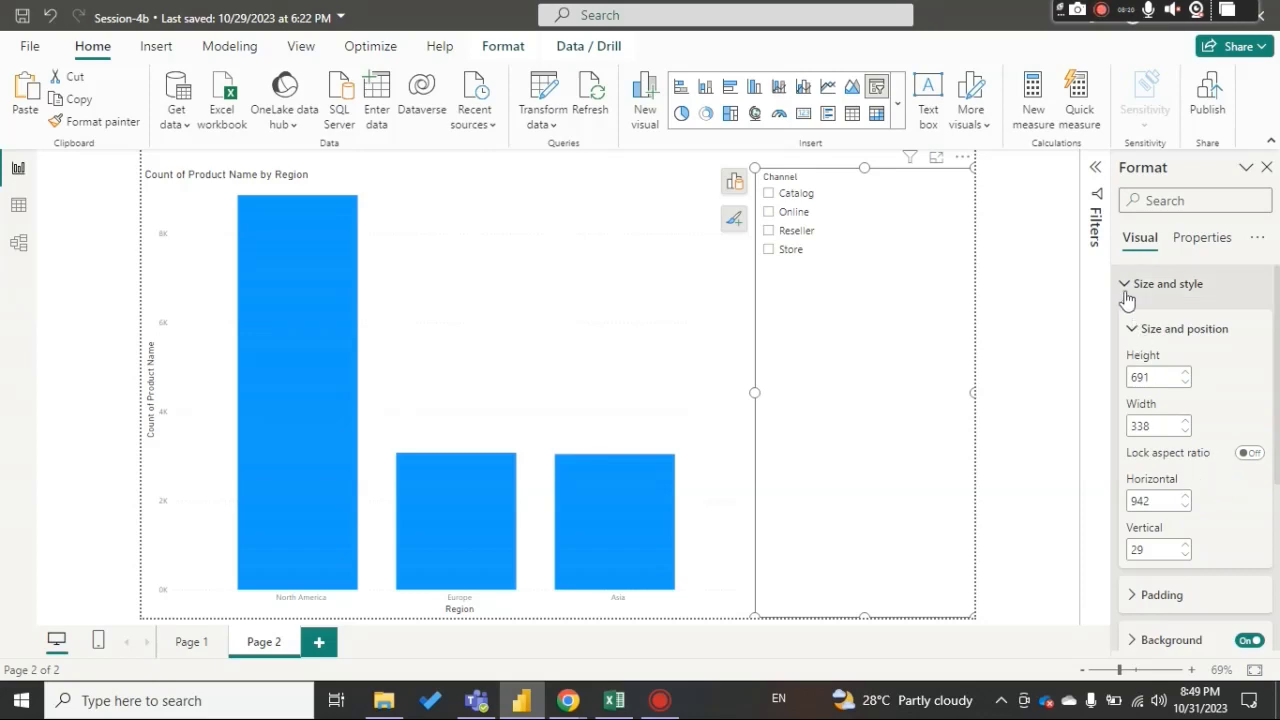
left_click(1136, 330)
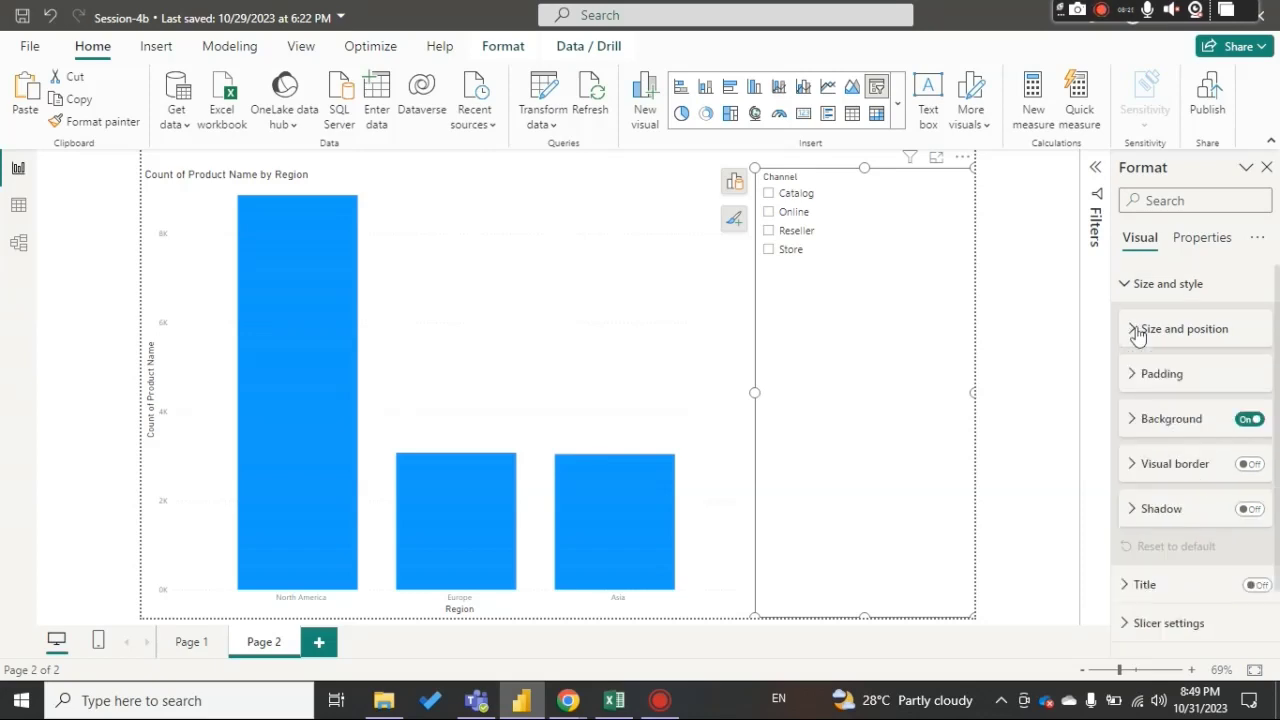
left_click(1133, 385)
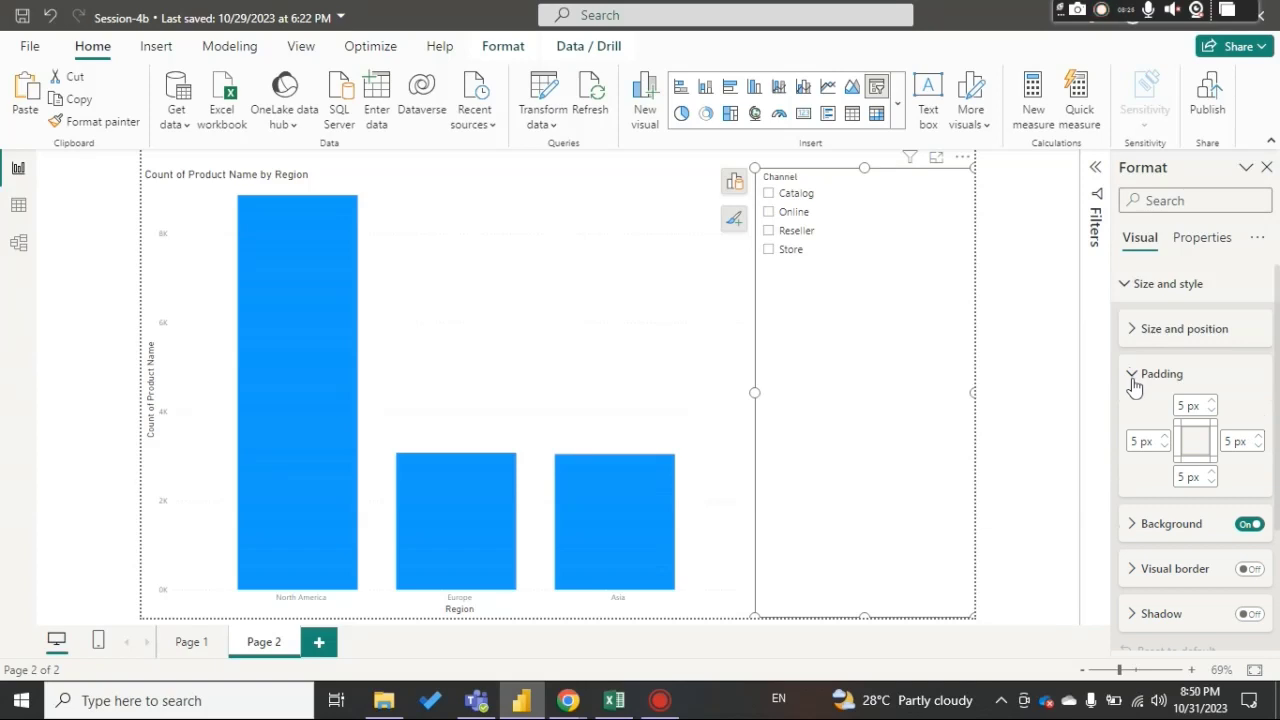
left_click(1133, 380)
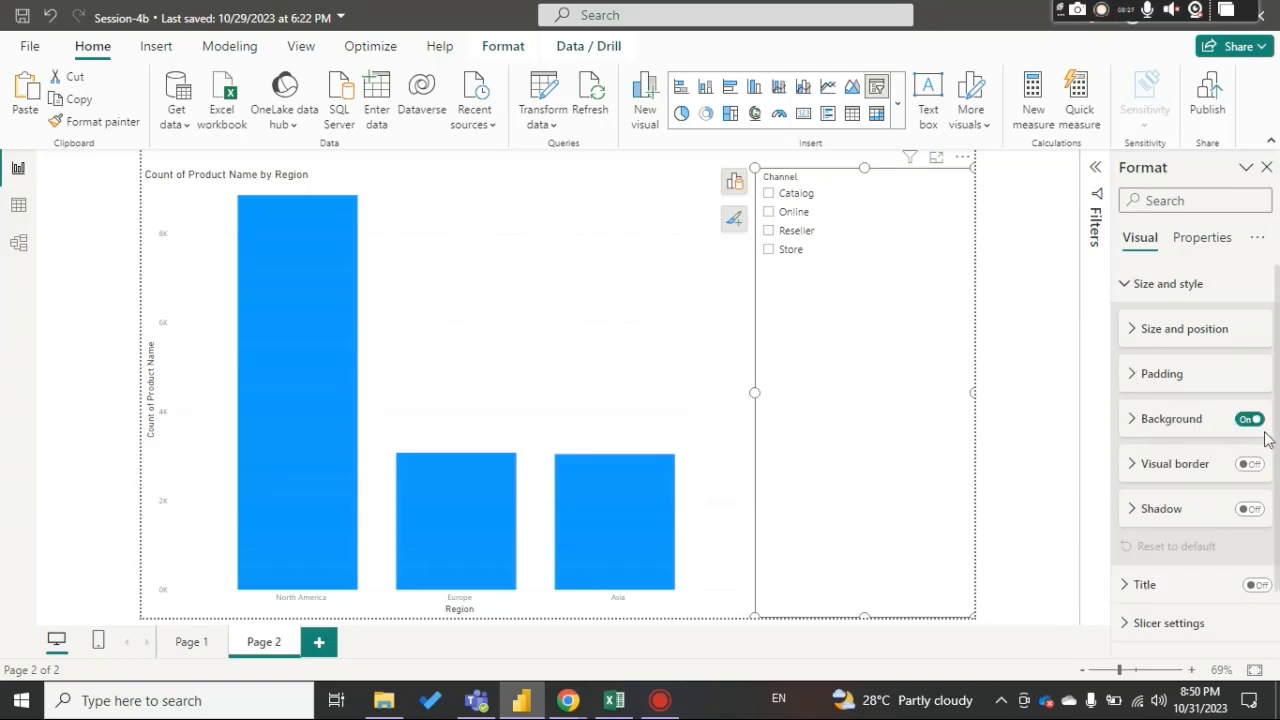
left_click(1136, 429)
left_click(1160, 467)
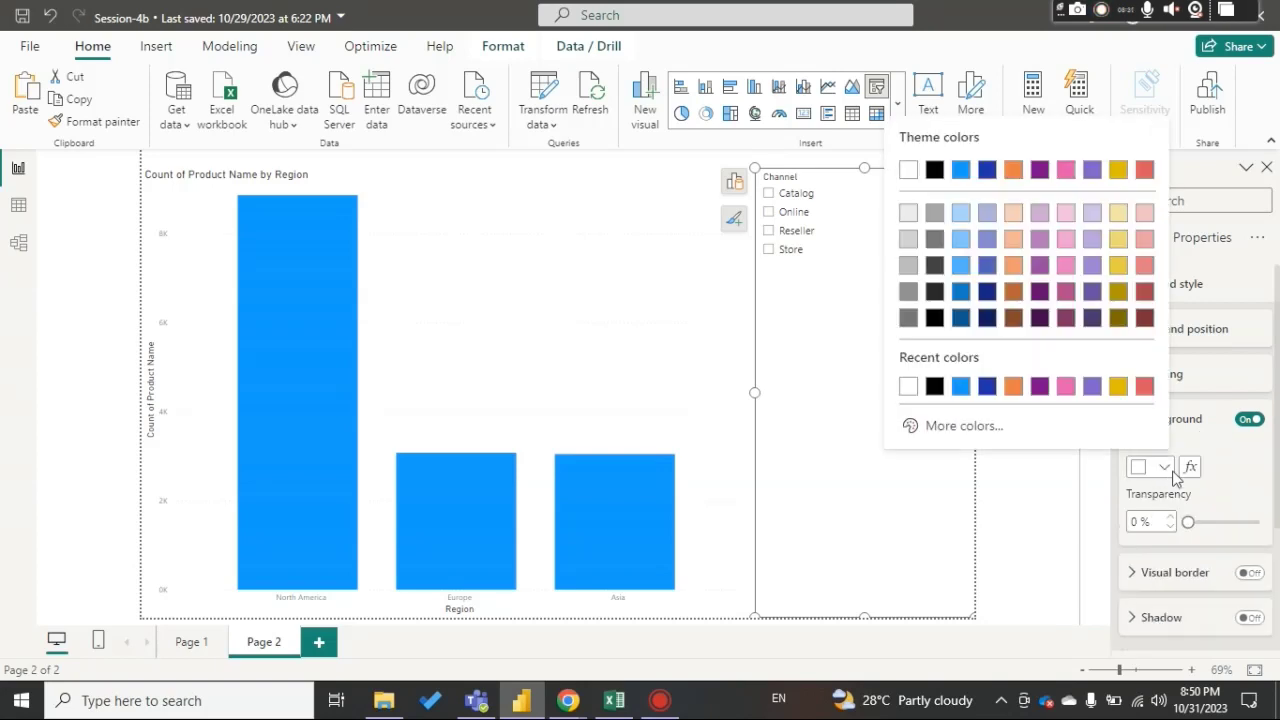
left_click(1067, 389)
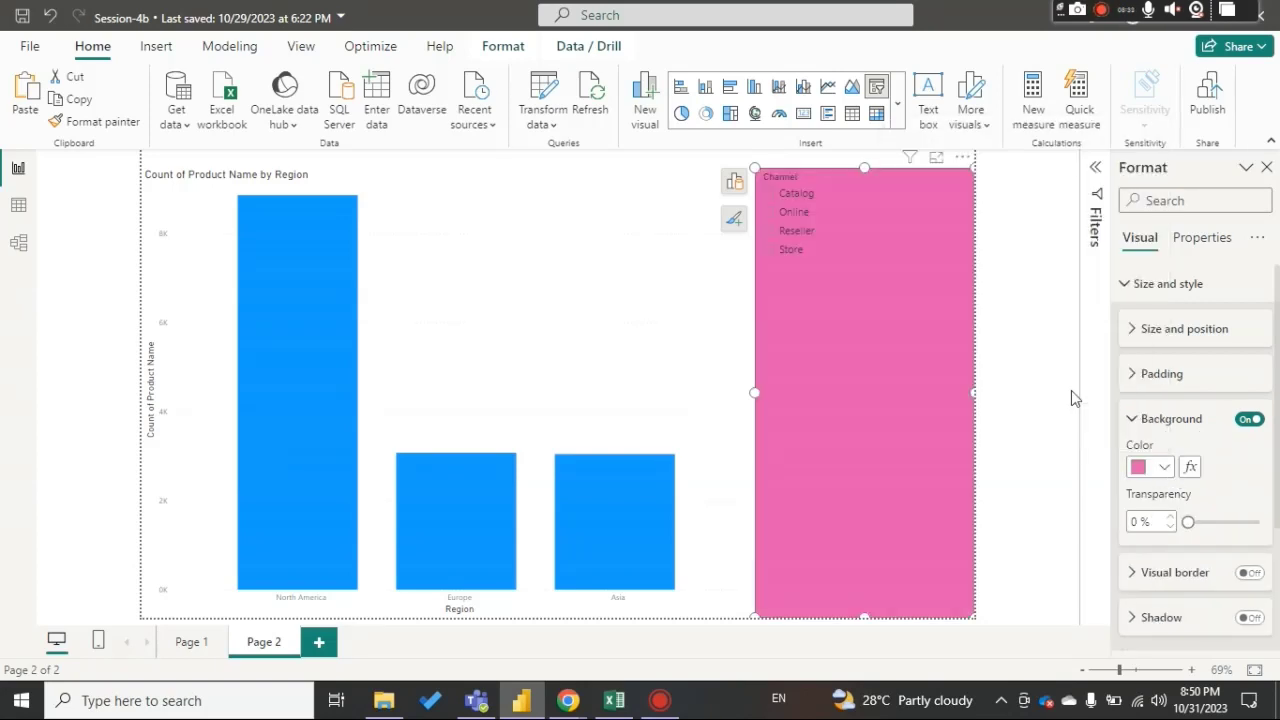
left_click(1163, 467)
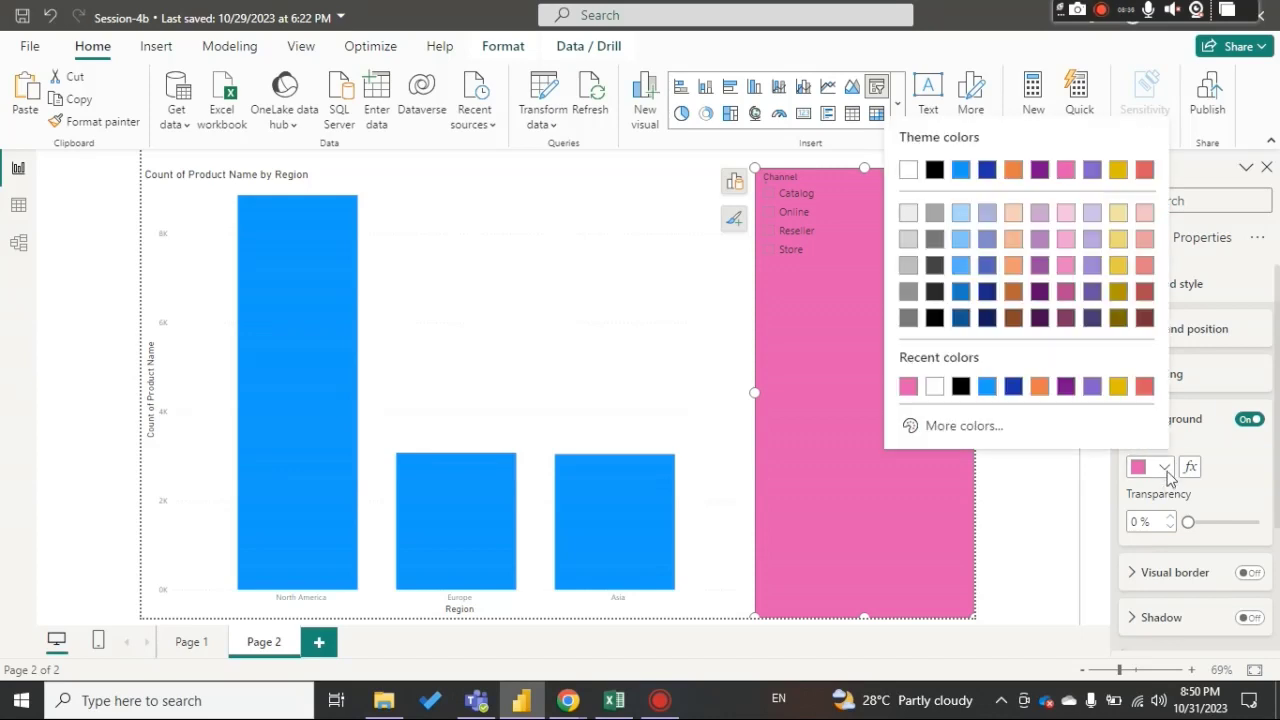
left_click(1118, 386)
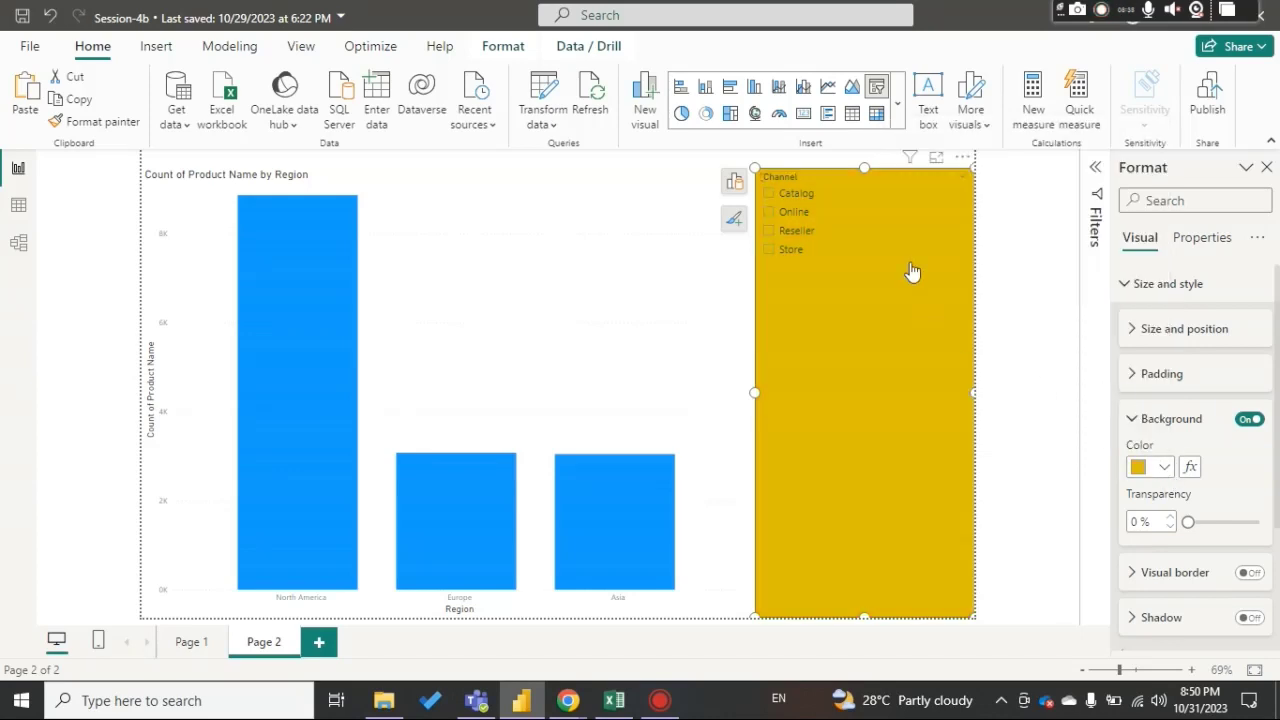
left_click(1160, 468)
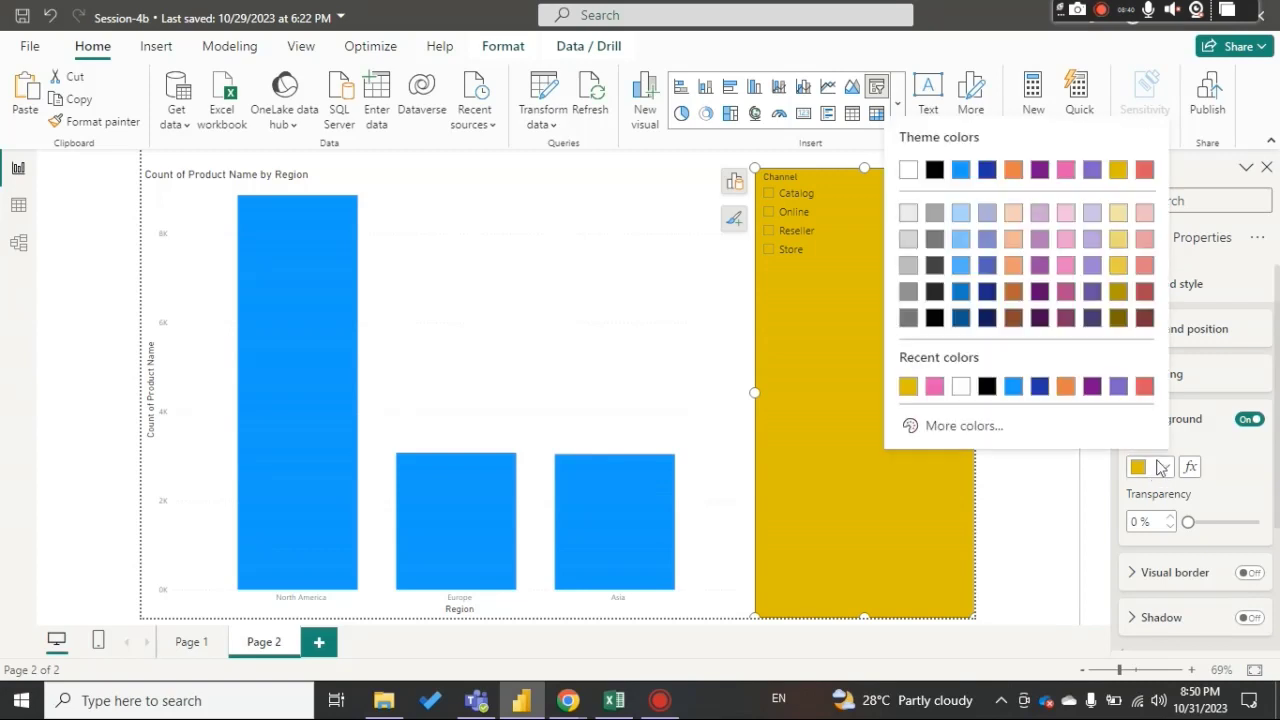
left_click(962, 386)
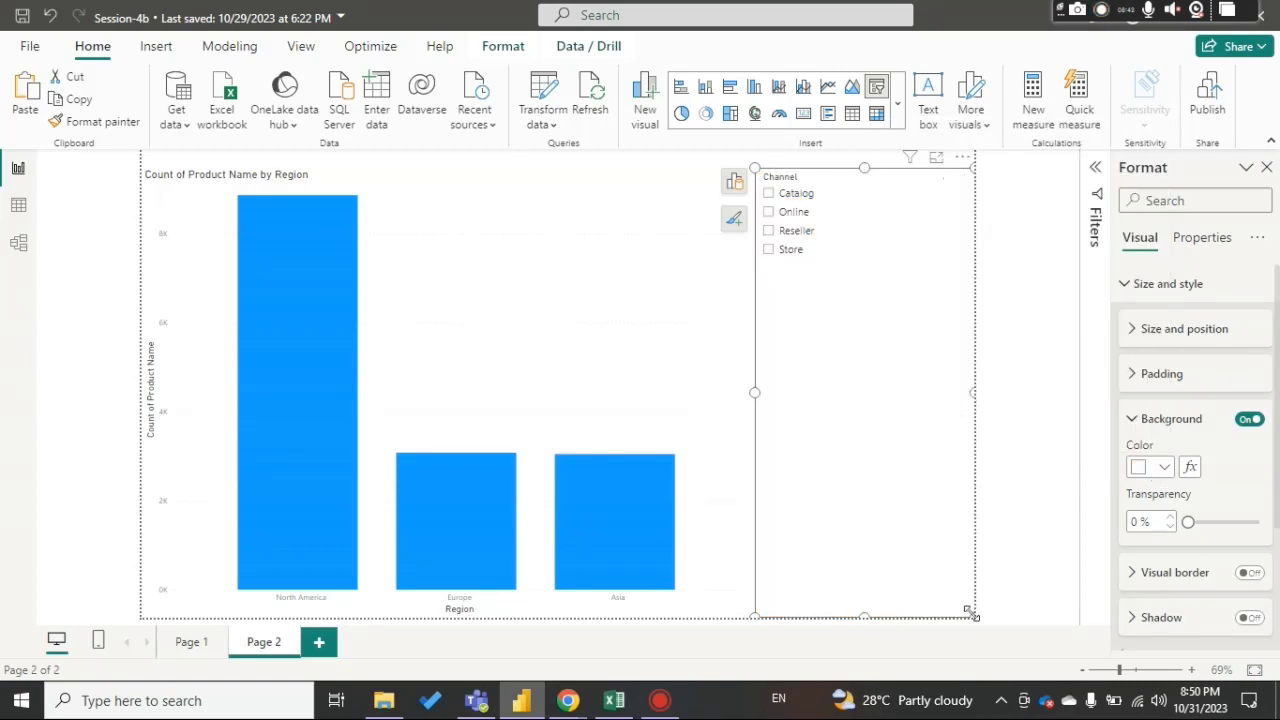
Step: Shrink the Channel slicer to a compact box and turn on its visual border
left_click_drag(972, 615, 924, 285)
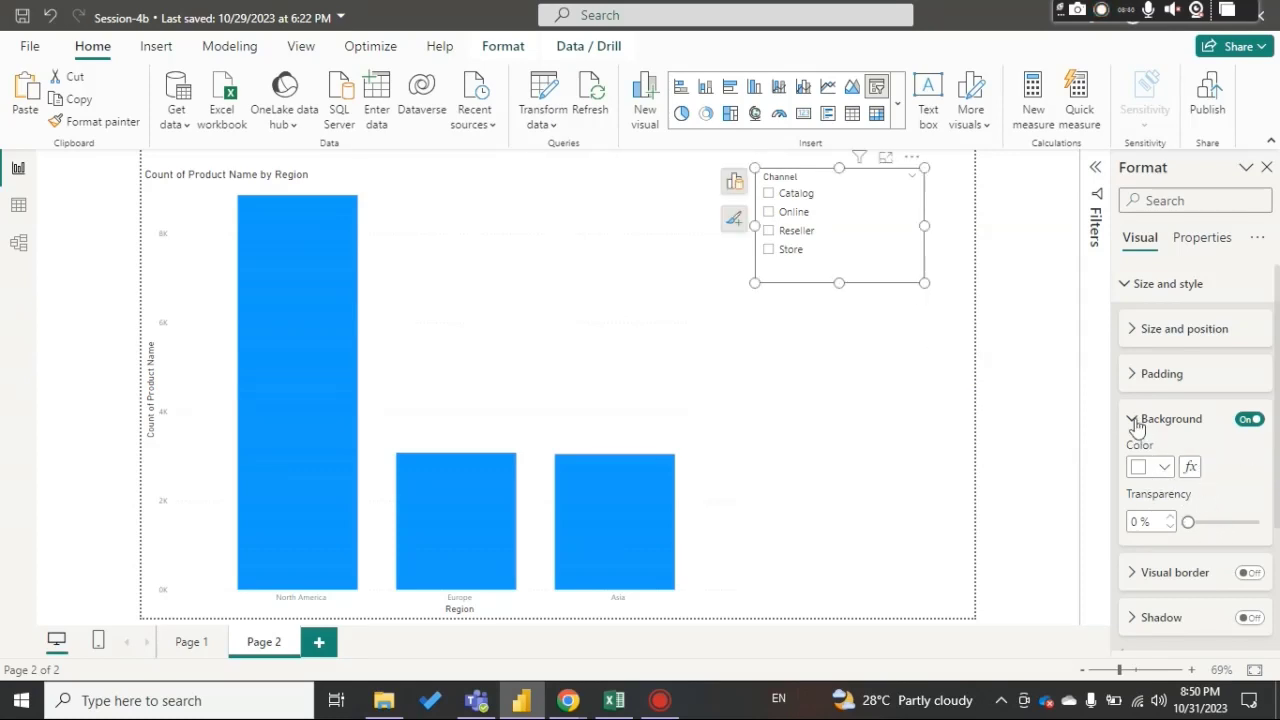
left_click(1137, 422)
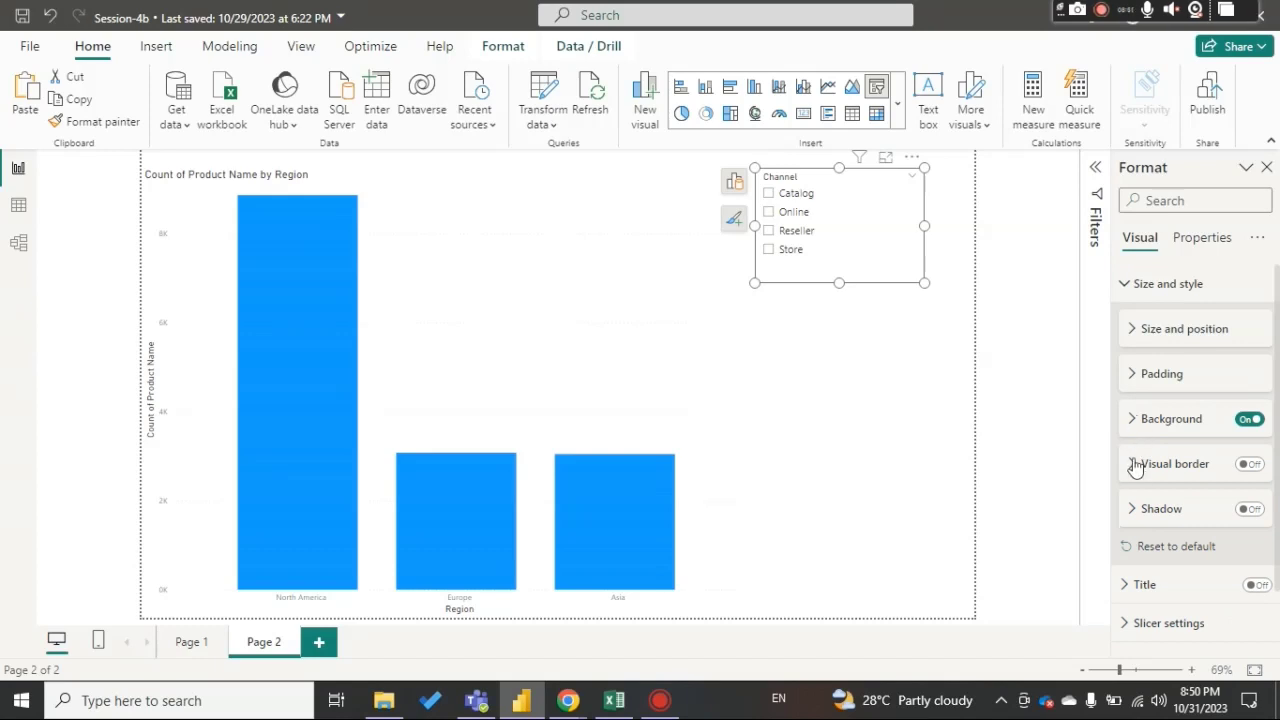
left_click(1135, 466)
left_click(1249, 464)
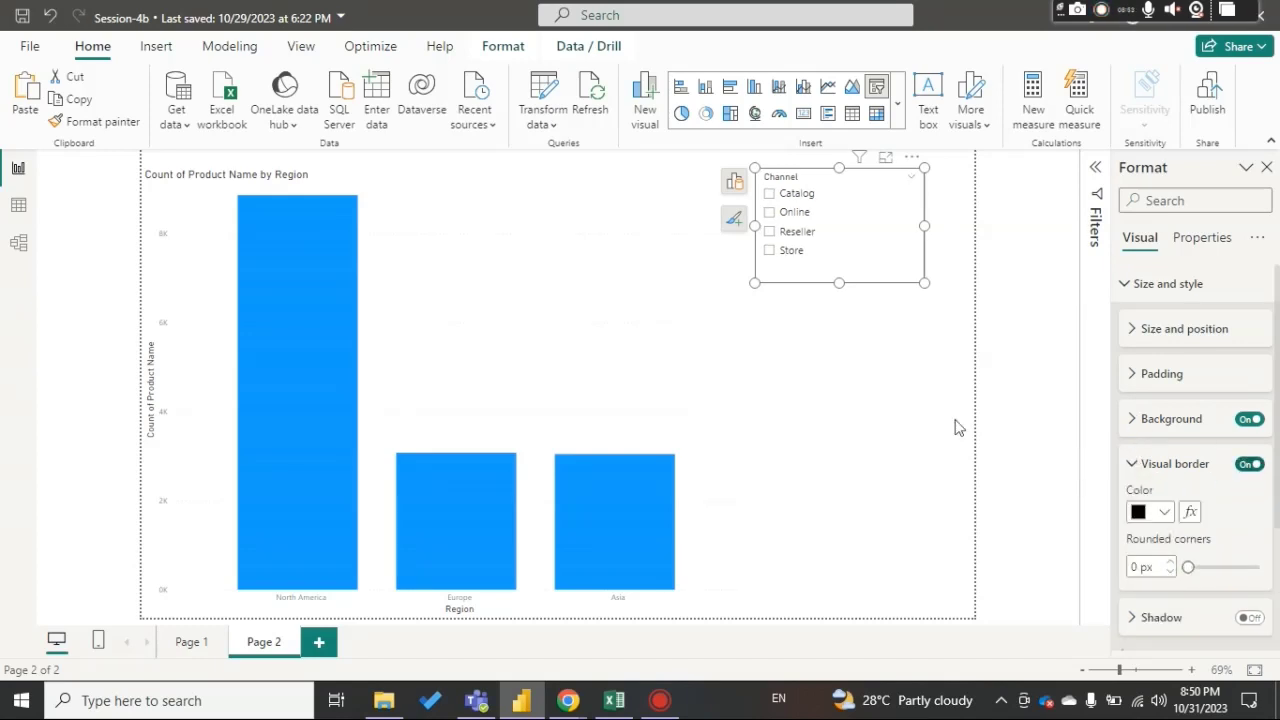
left_click(897, 406)
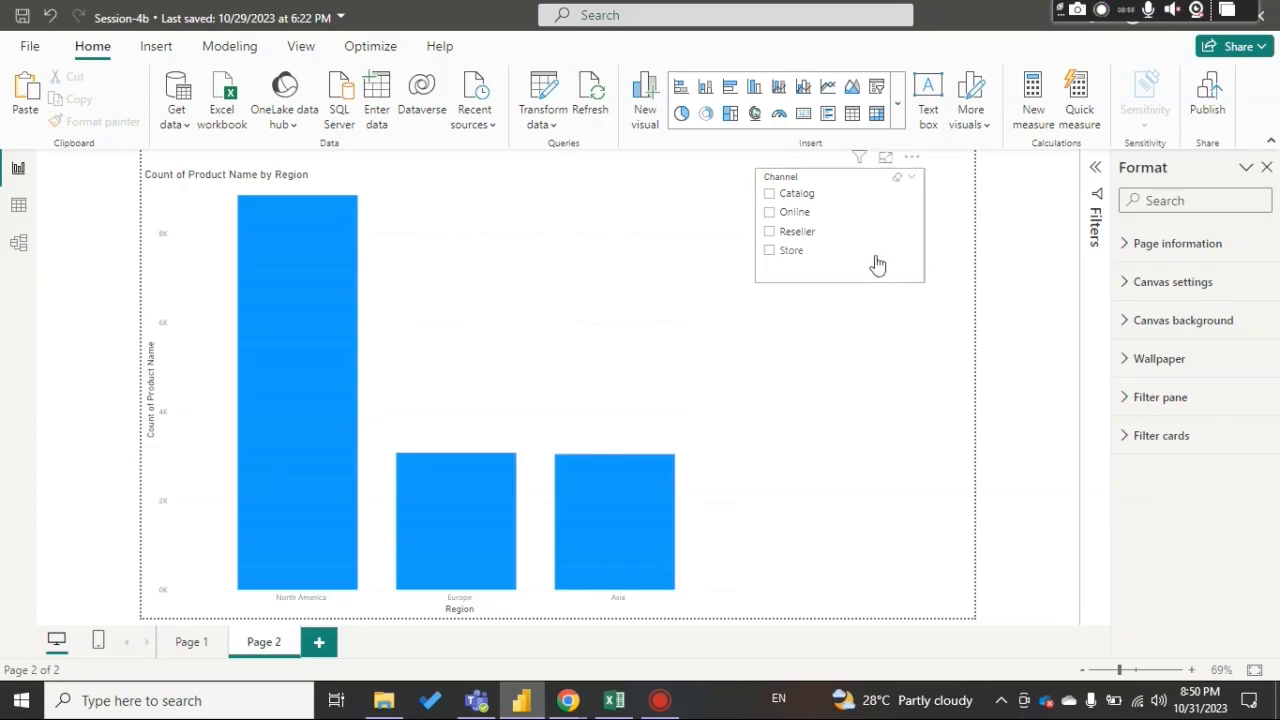
Step: Tick Store in the Channel slicer, then switch its title on and off again
left_click(769, 250)
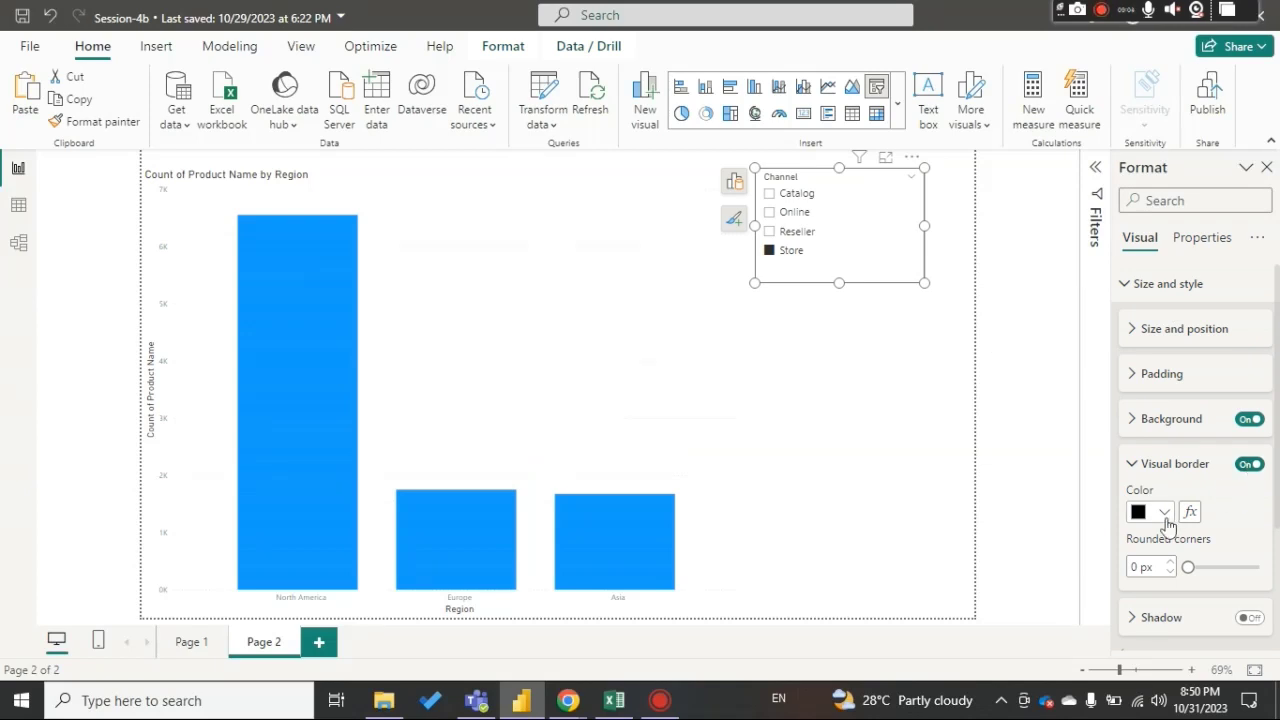
left_click(1249, 466)
left_click(1252, 465)
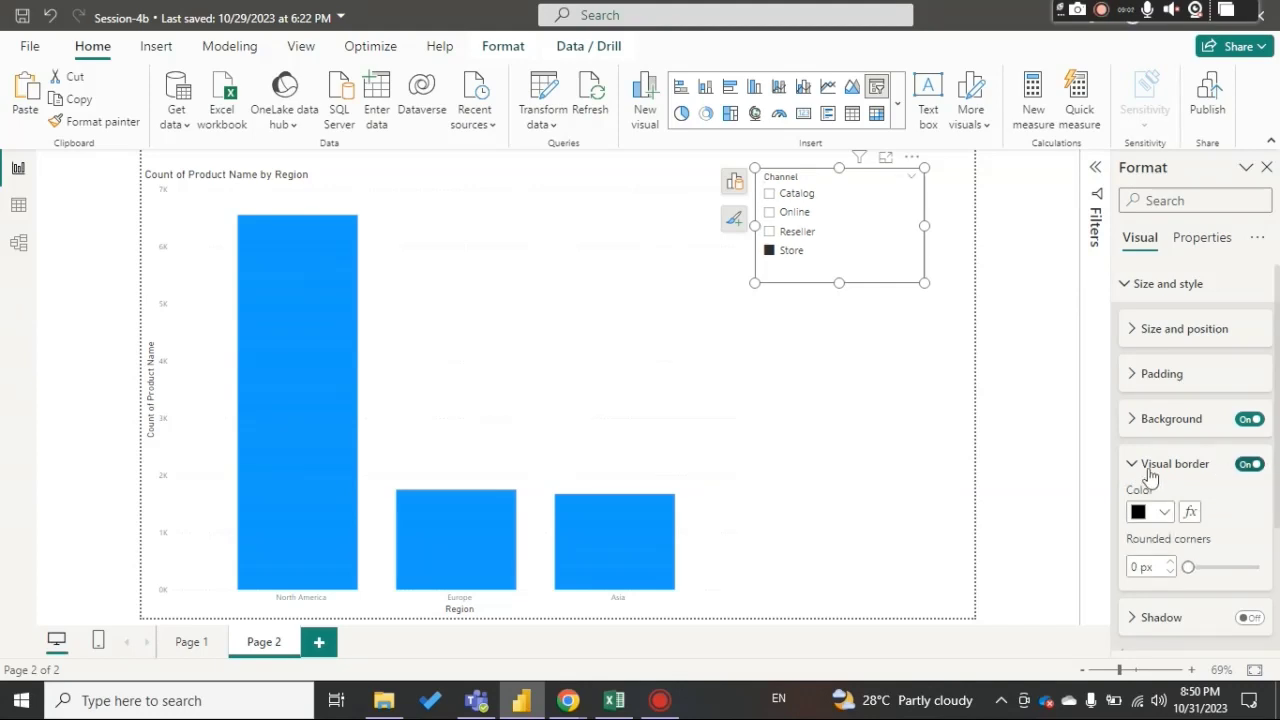
left_click(1145, 465)
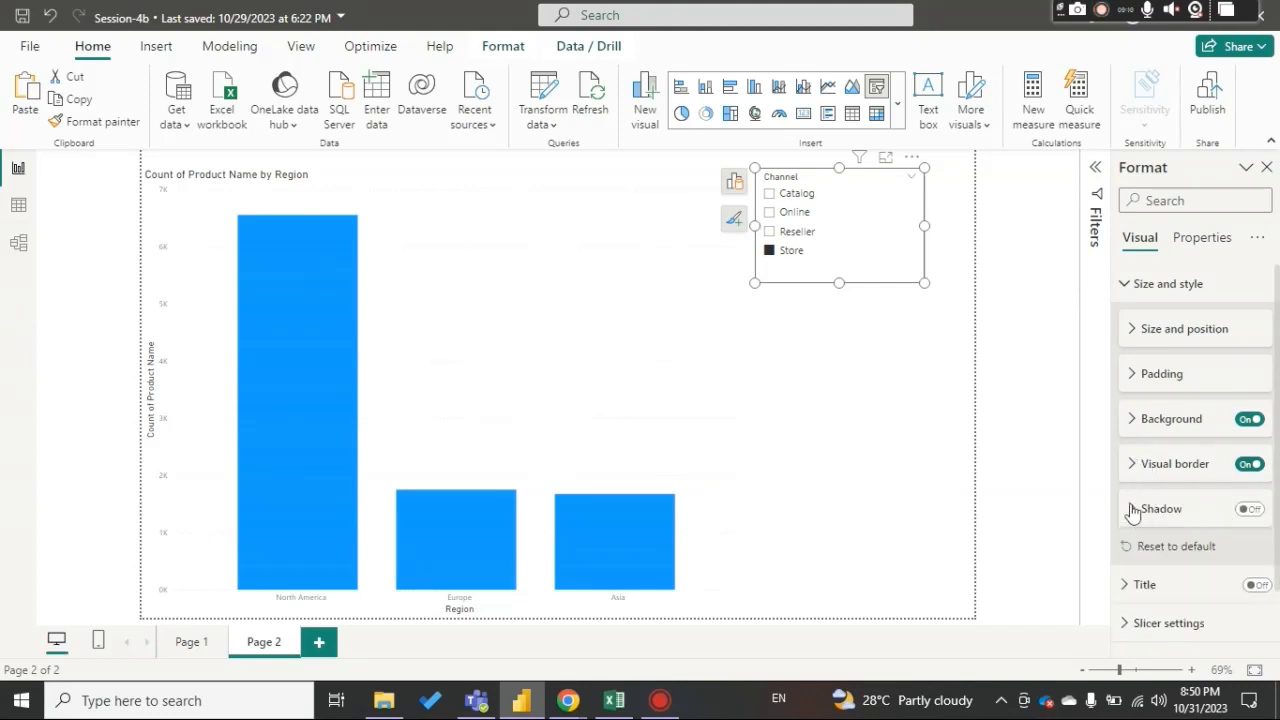
scroll(1165, 557, "down", 2)
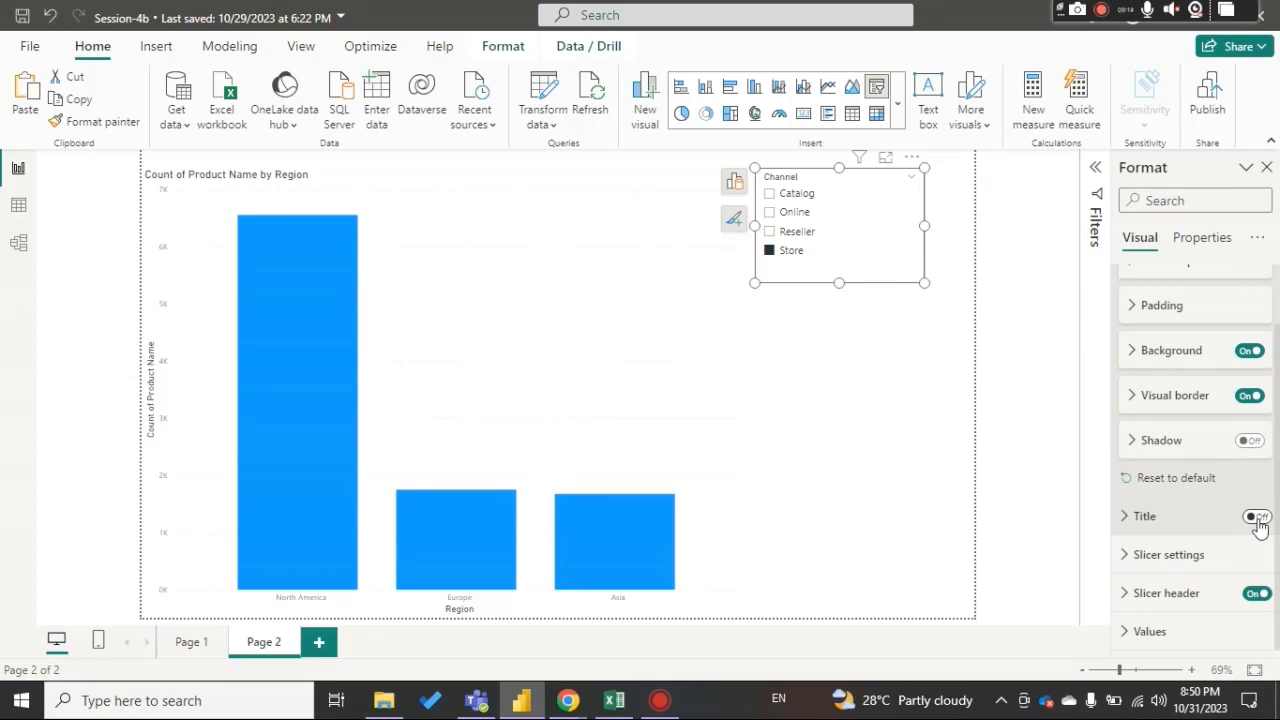
left_click(1256, 517)
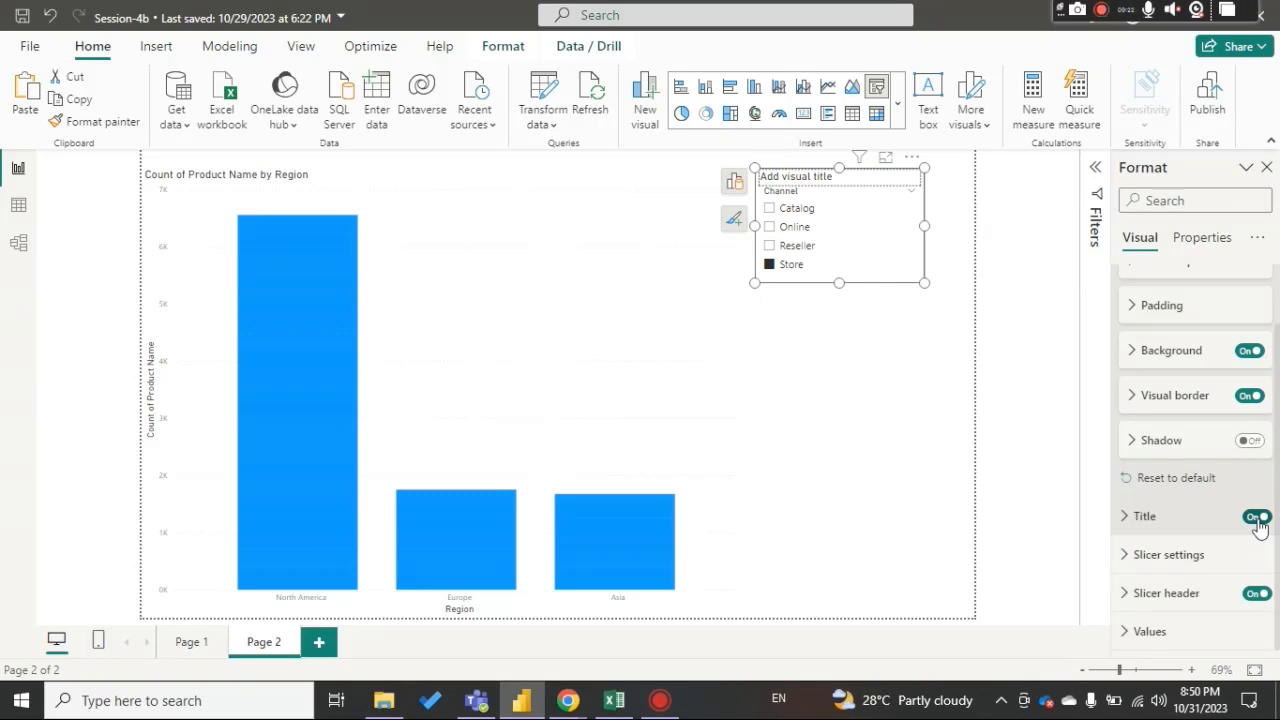
left_click(1257, 517)
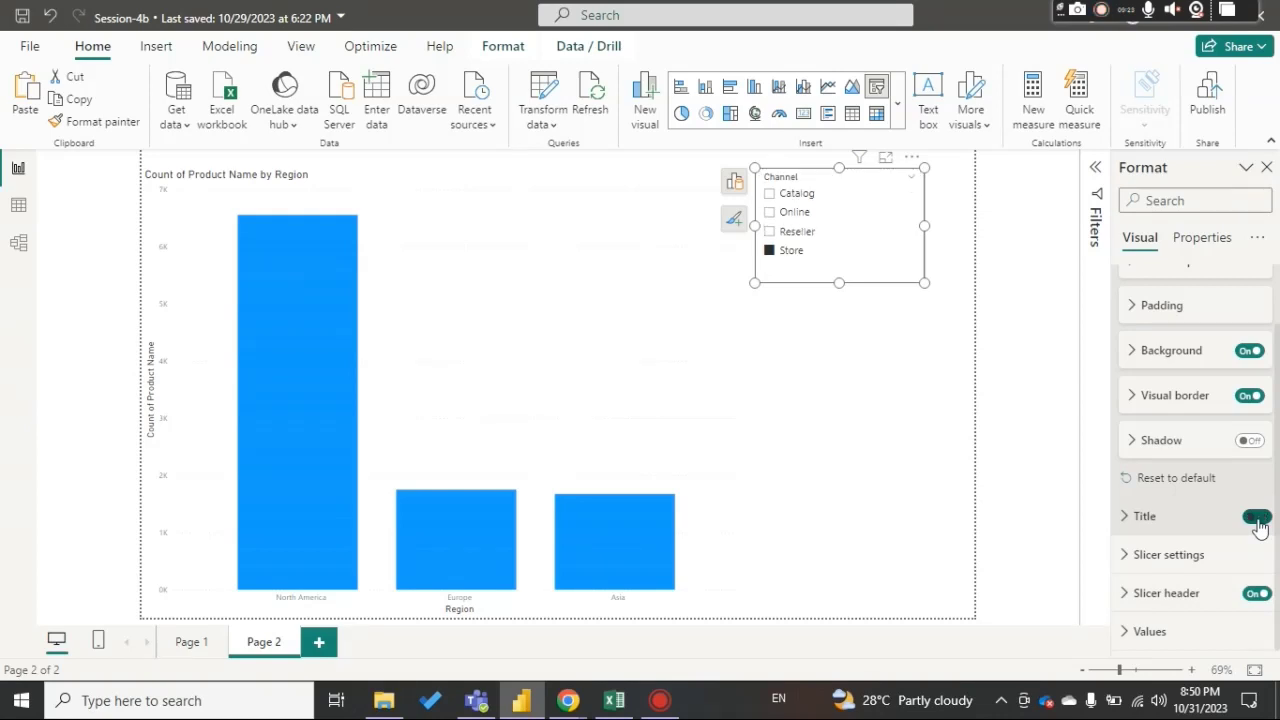
Step: Make the Channel slicer slightly taller and review its style options, keeping the current style
left_click(1135, 565)
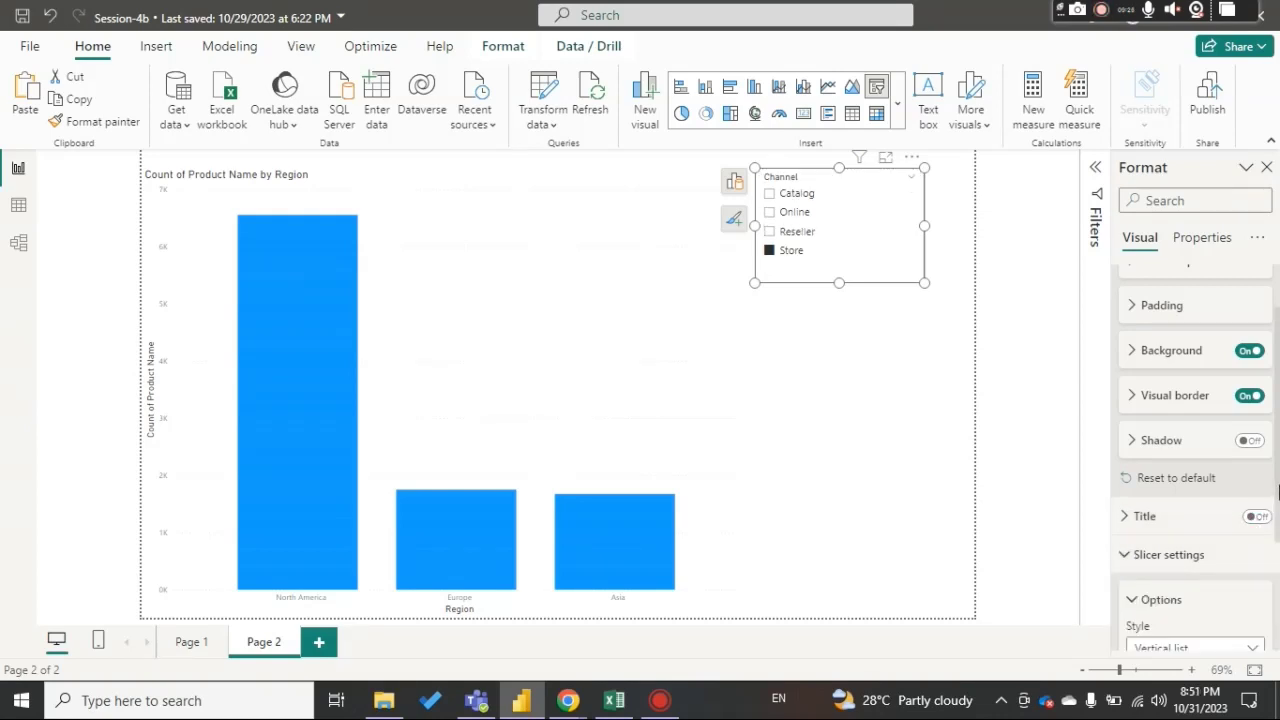
left_click_drag(1277, 496, 1276, 590)
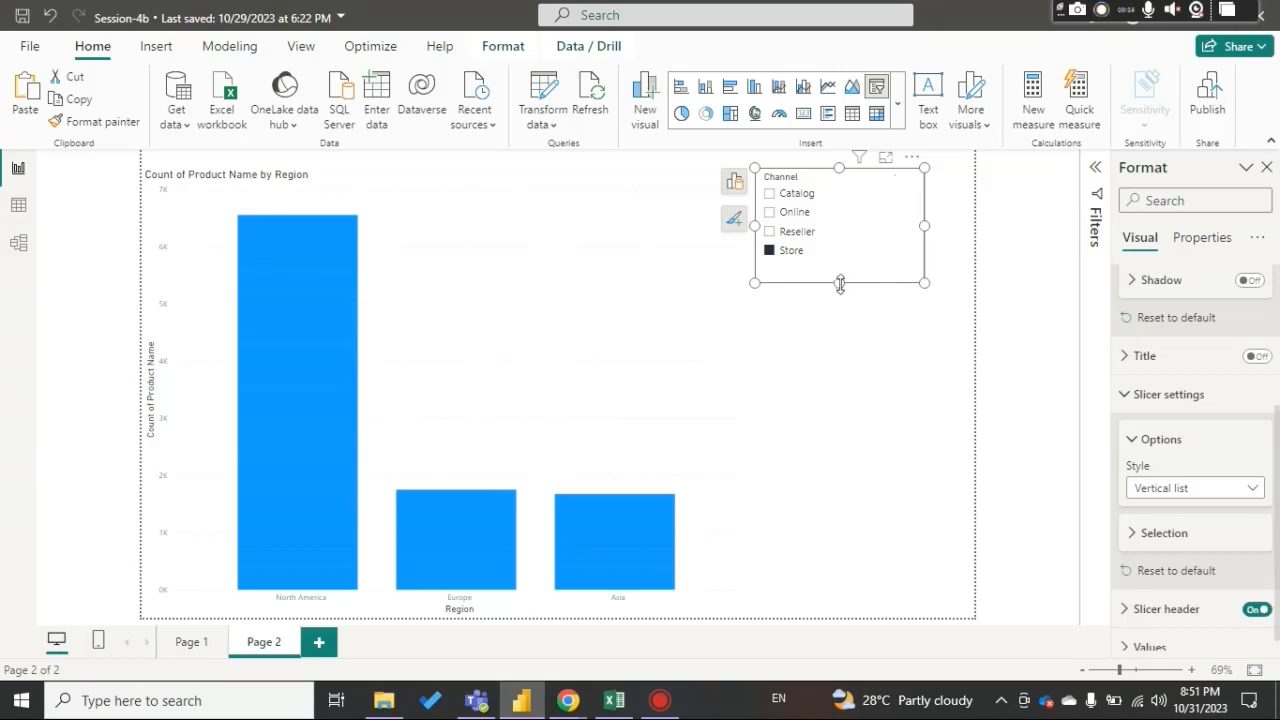
left_click_drag(839, 284, 840, 313)
left_click(1251, 488)
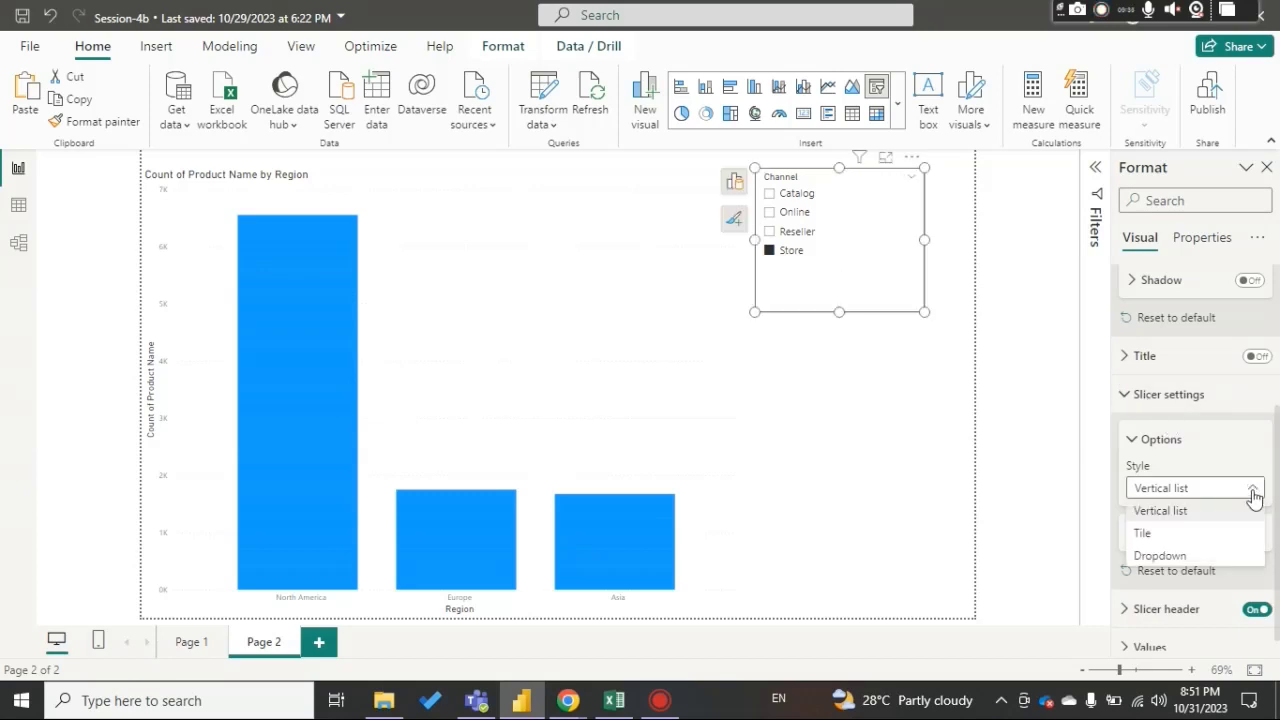
left_click(1205, 538)
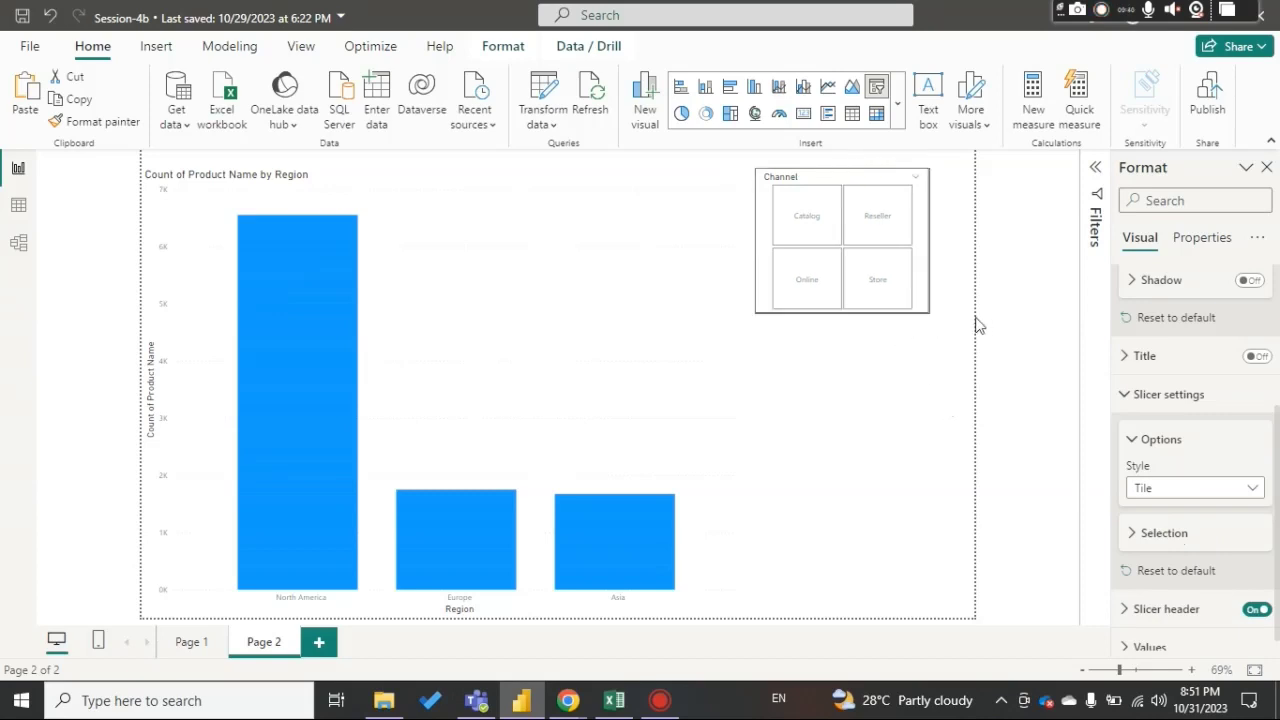
Step: Enlarge the Channel slicer's tiles and test filtering by Catalog, Reseller and Store
left_click(753, 236)
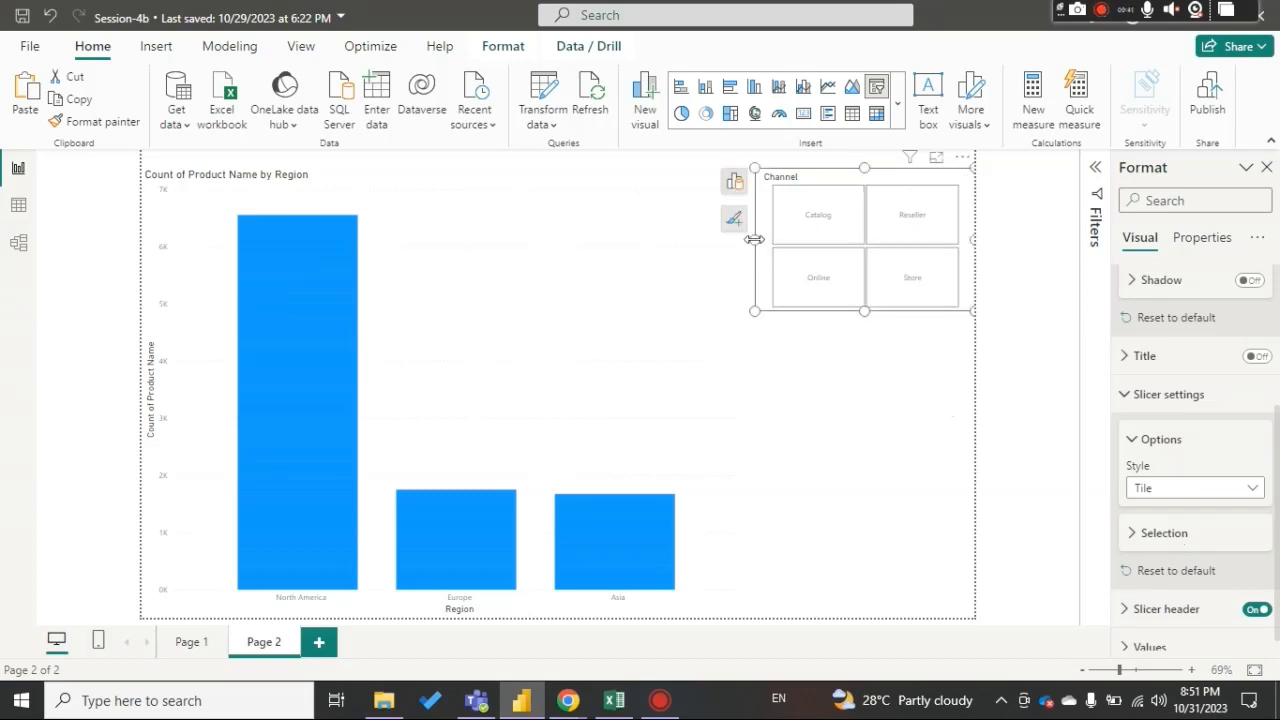
left_click_drag(864, 310, 864, 411)
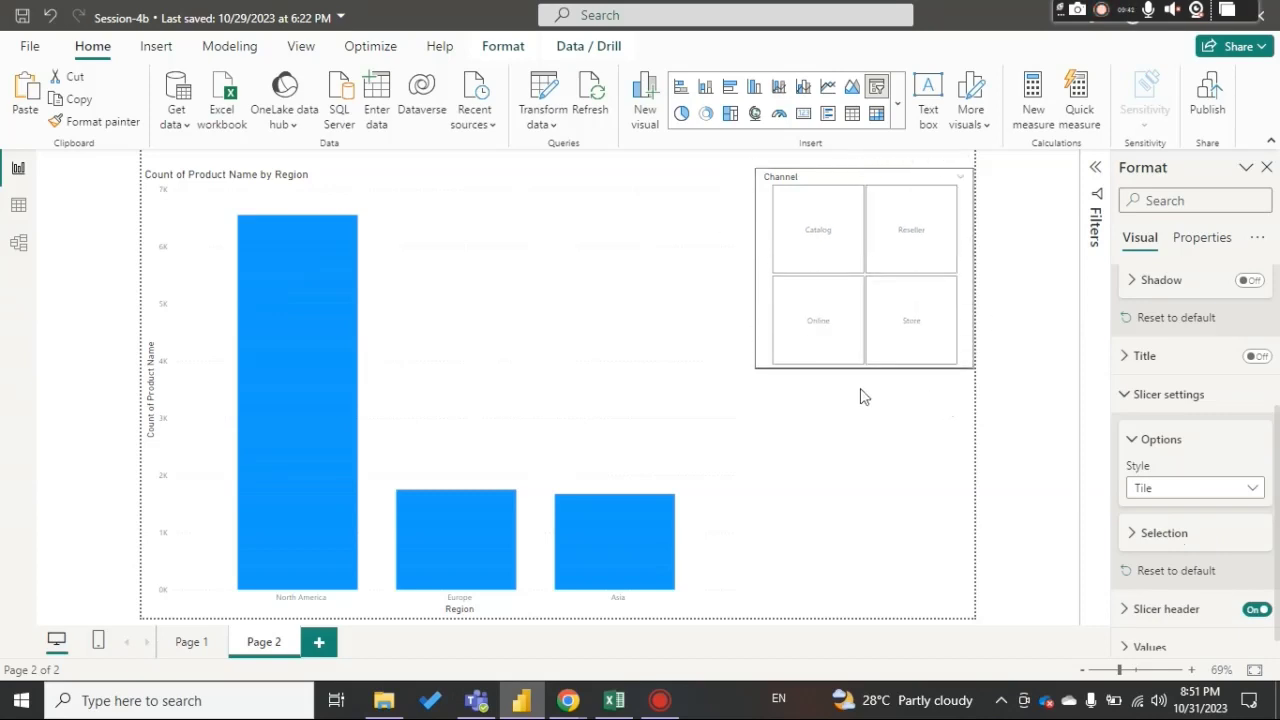
left_click(822, 260)
left_click(931, 261)
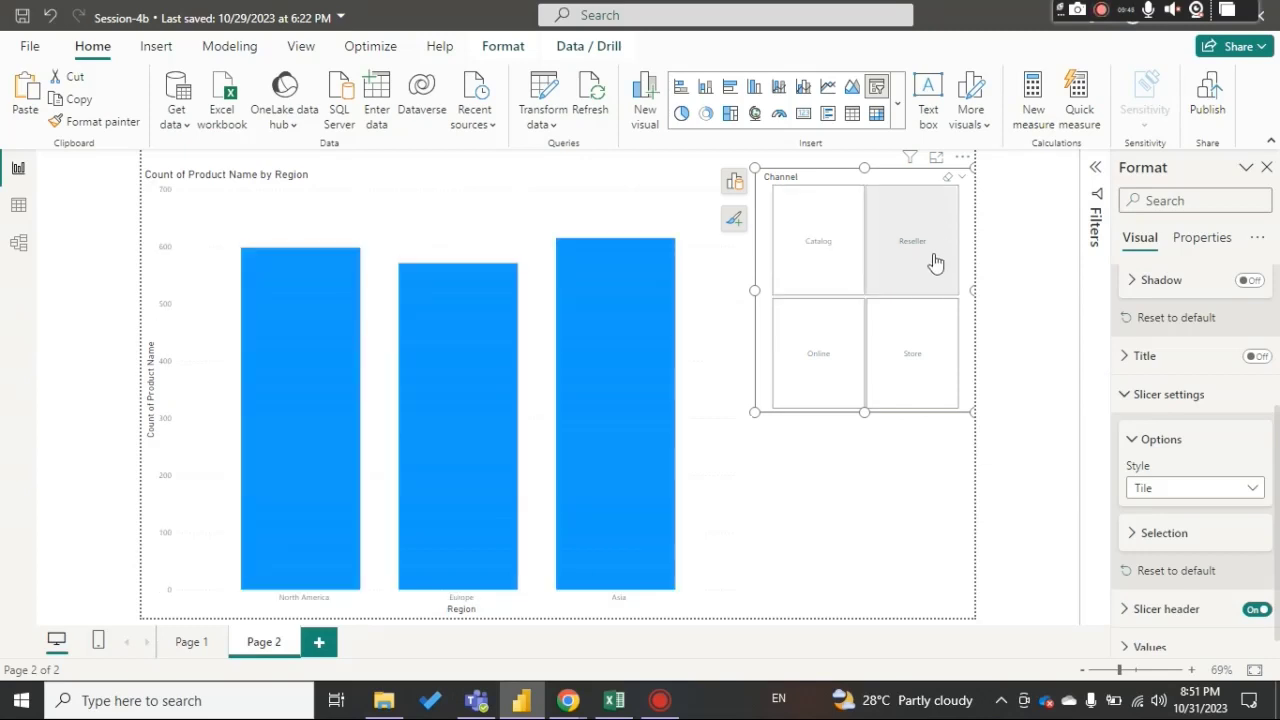
left_click(916, 357)
left_click(820, 352)
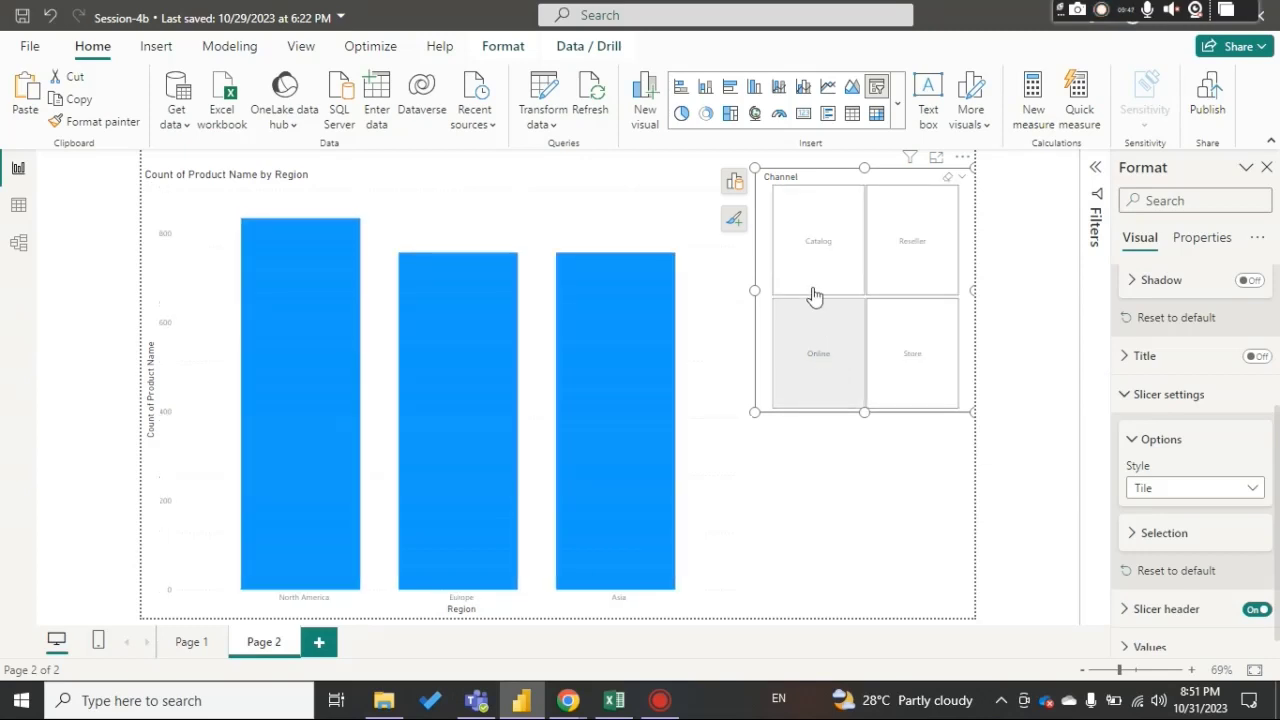
left_click(813, 257)
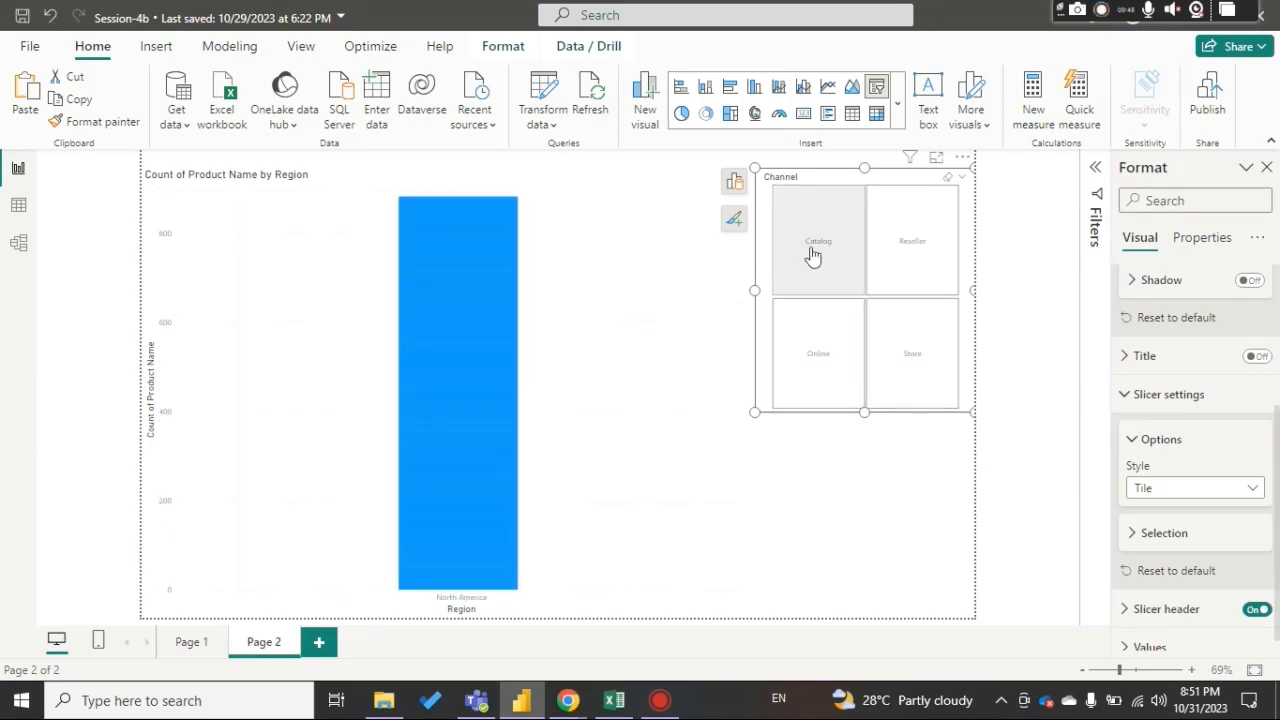
Step: Switch the slicer style from Tile to Dropdown, then to Vertical list
left_click(1249, 490)
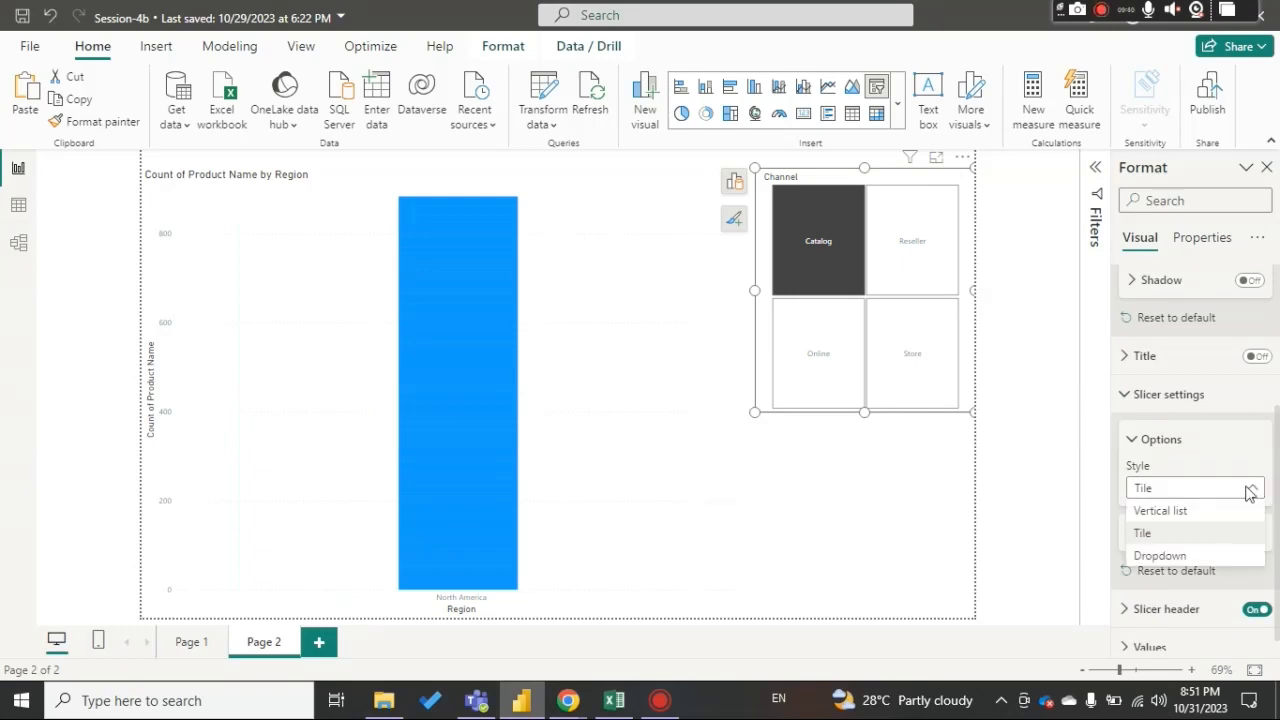
left_click(1184, 558)
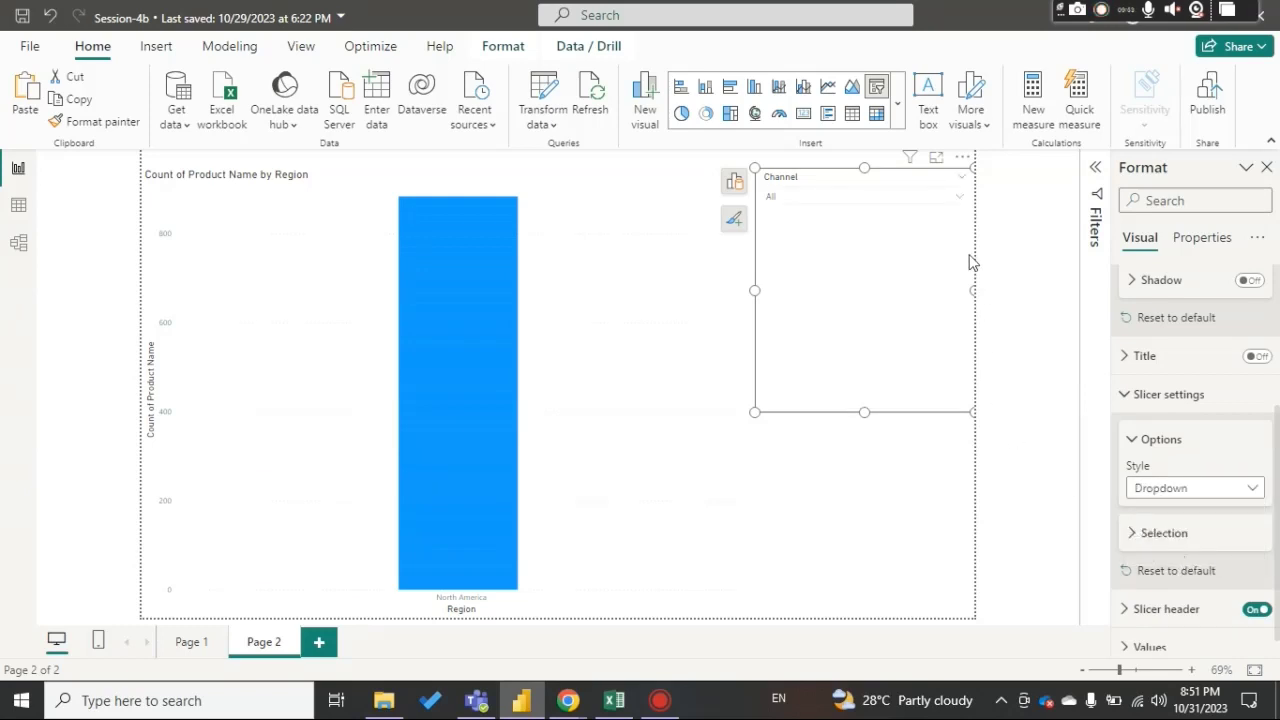
left_click(960, 200)
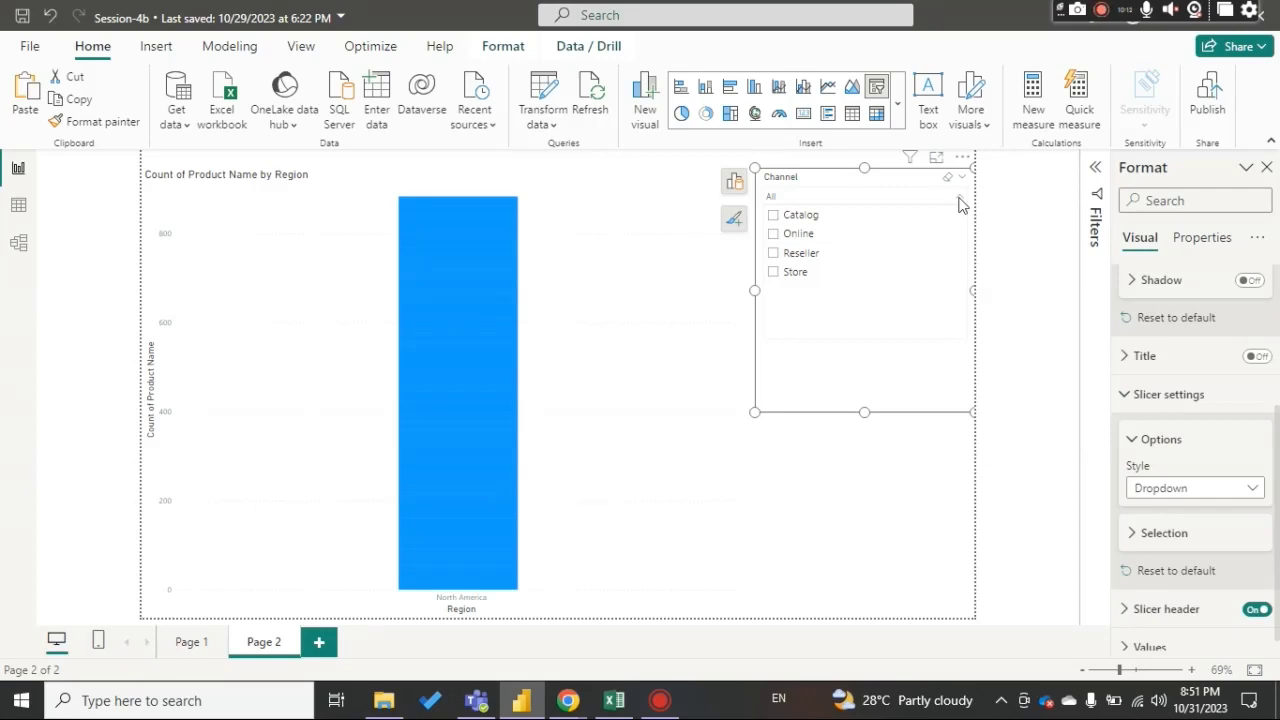
left_click(1222, 495)
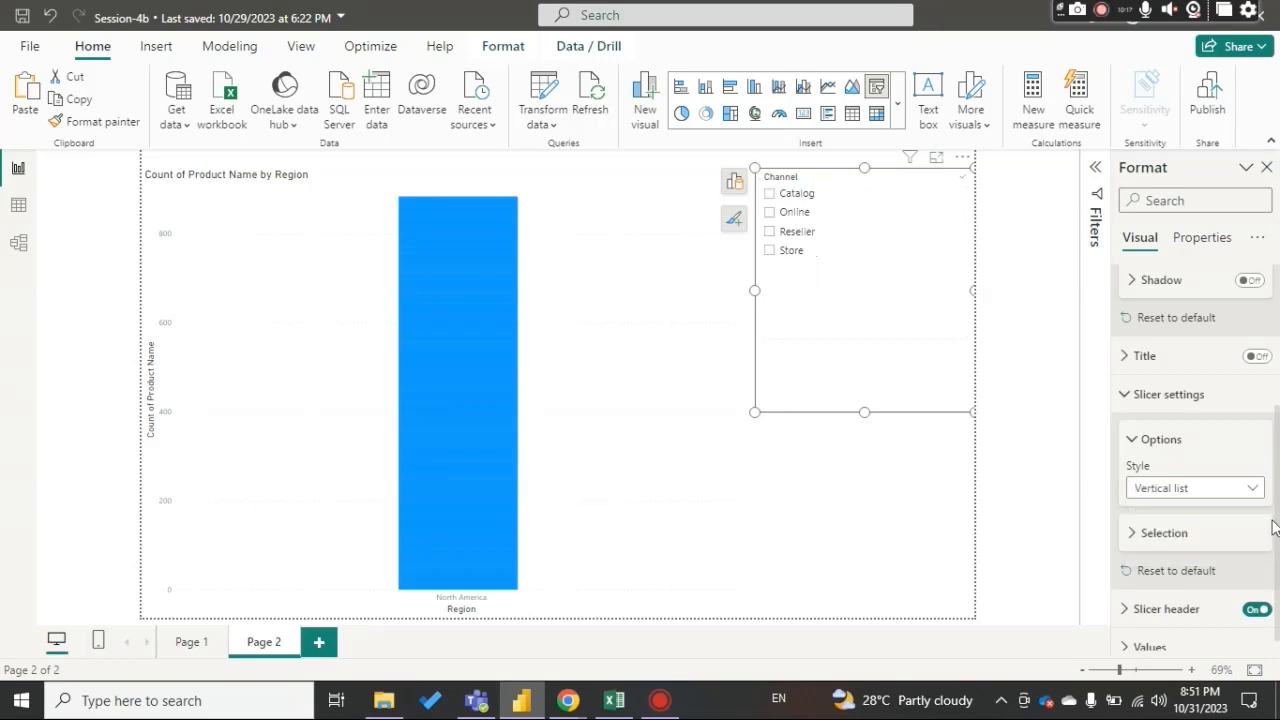
Step: Collapse the slicer's style options and show its Selection settings
left_click(1128, 442)
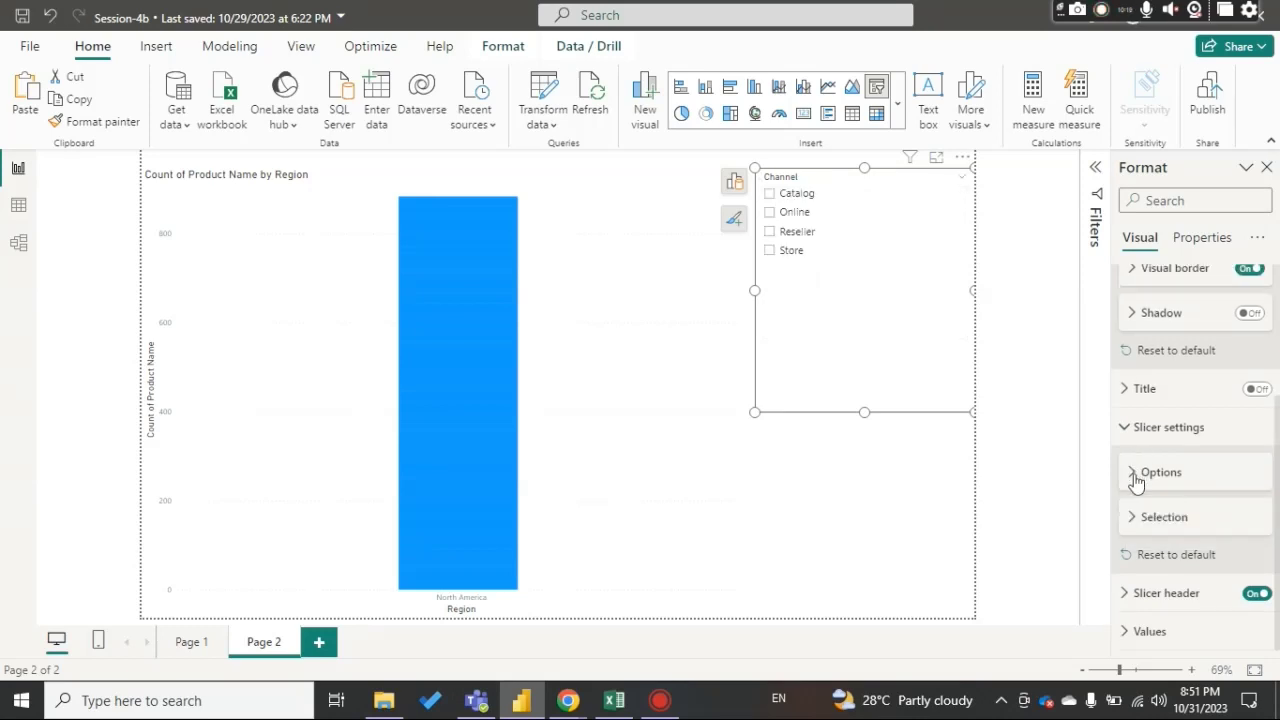
left_click(1133, 517)
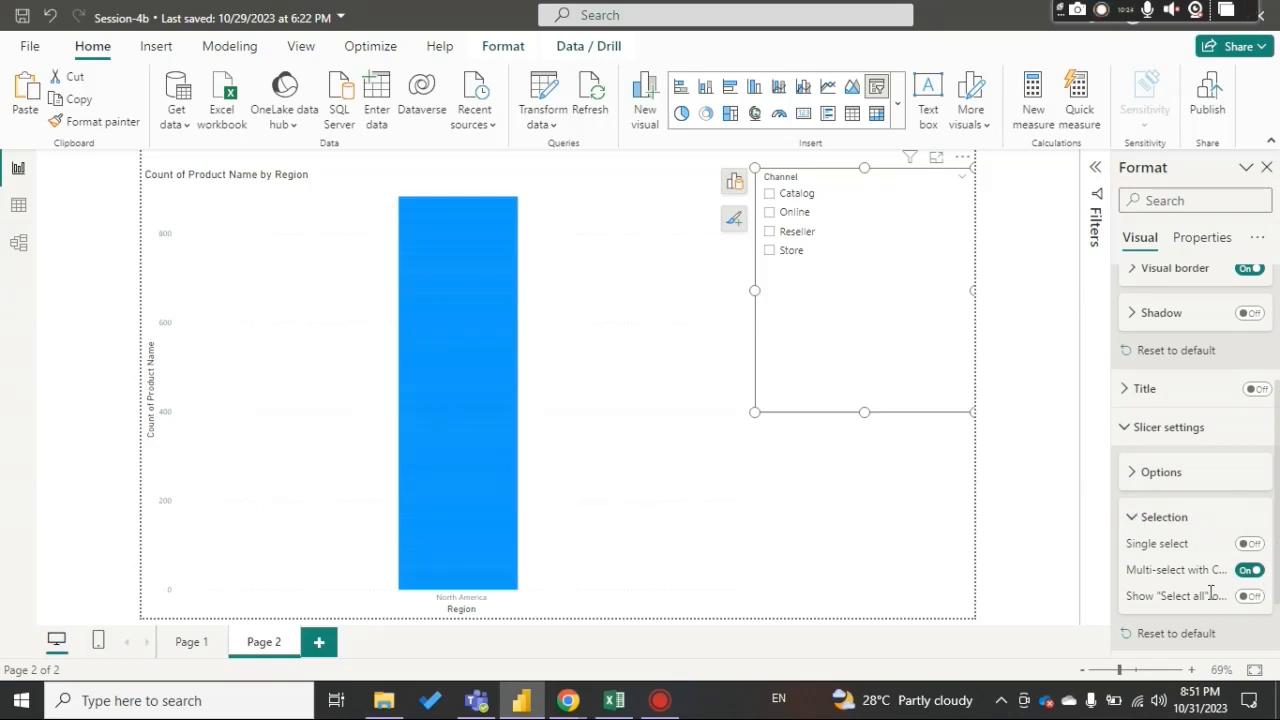
mouse_move(1216, 572)
Step: Test filtering by Store and Online, combine both, then clear all channel selections
left_click(769, 251)
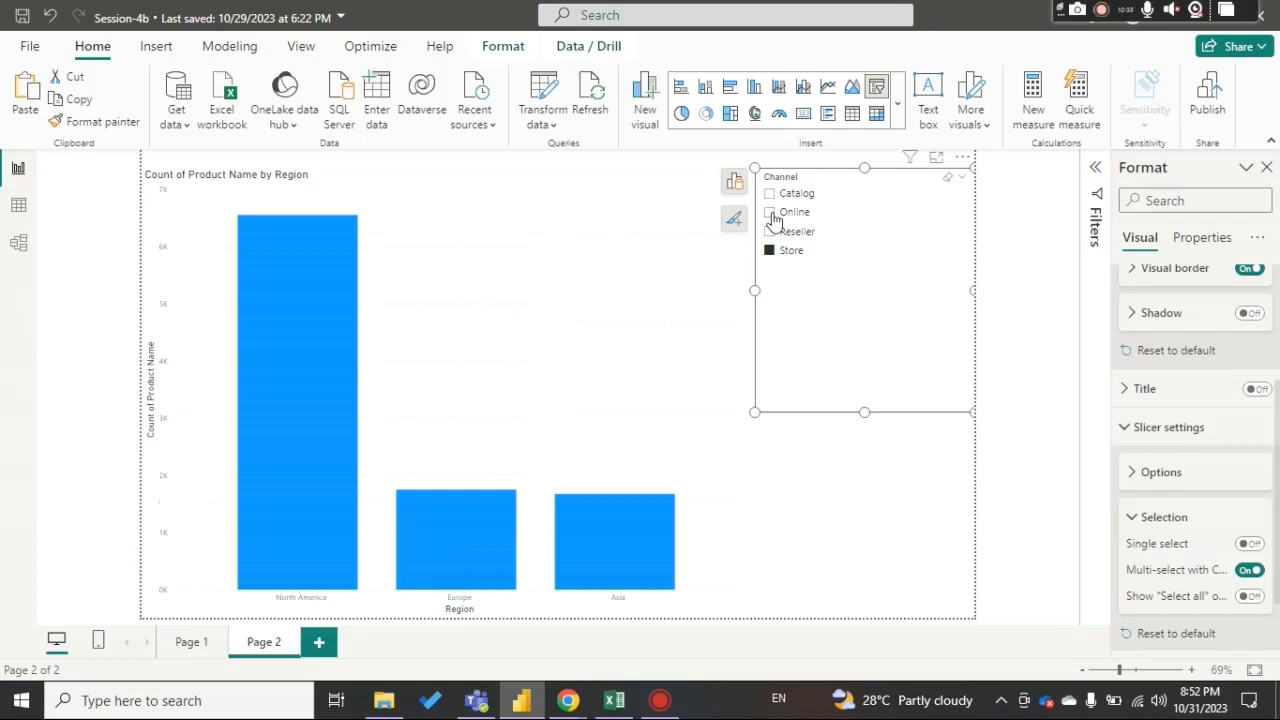
left_click(773, 216)
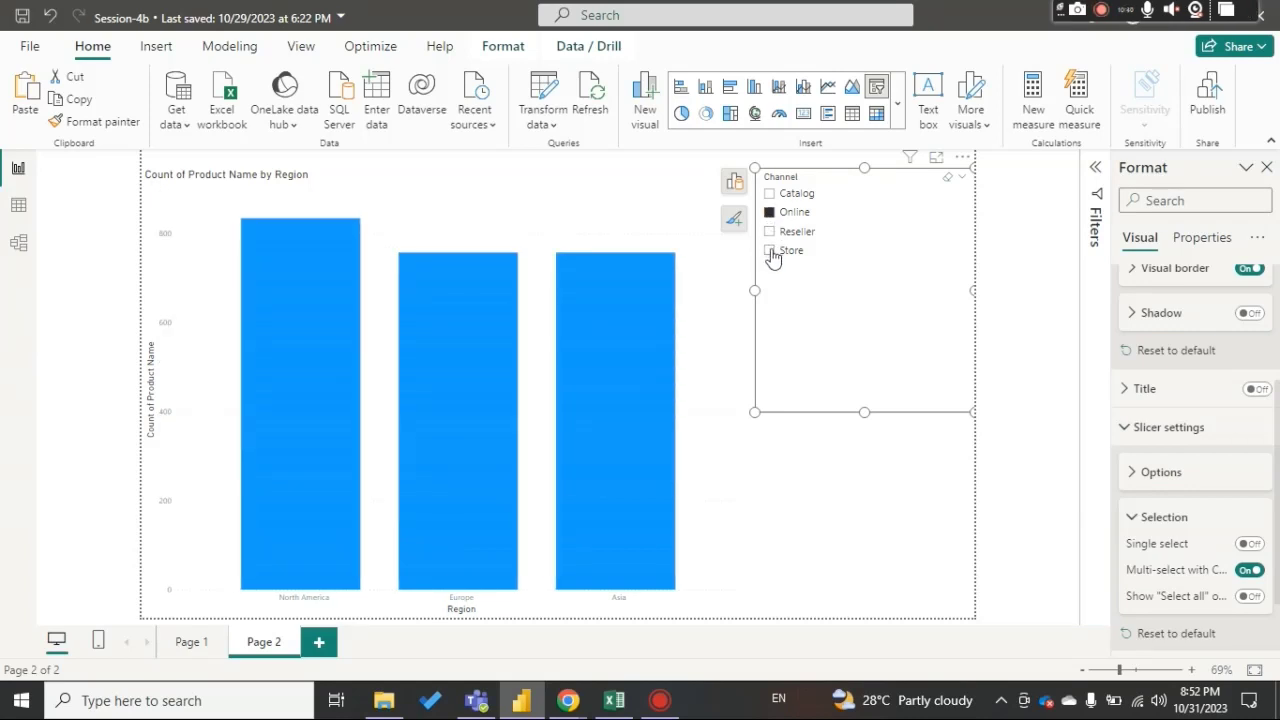
left_click(771, 254)
left_click(770, 213)
left_click(769, 251)
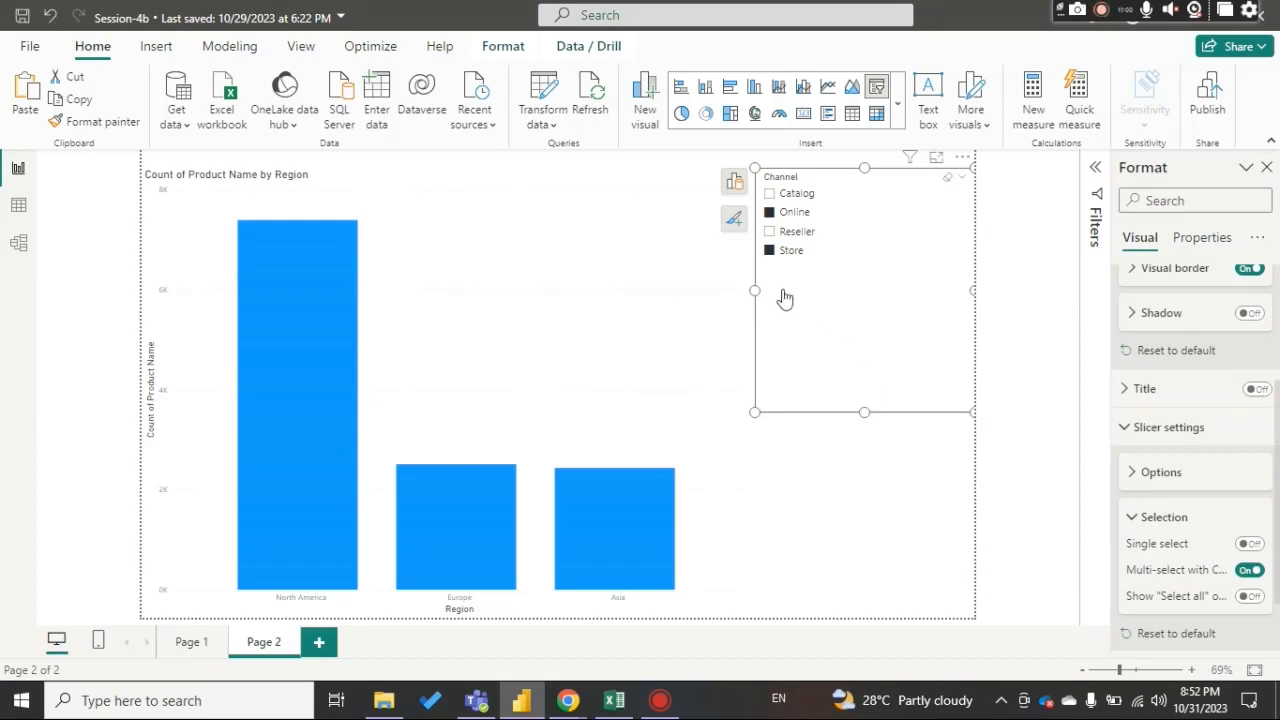
left_click(772, 252)
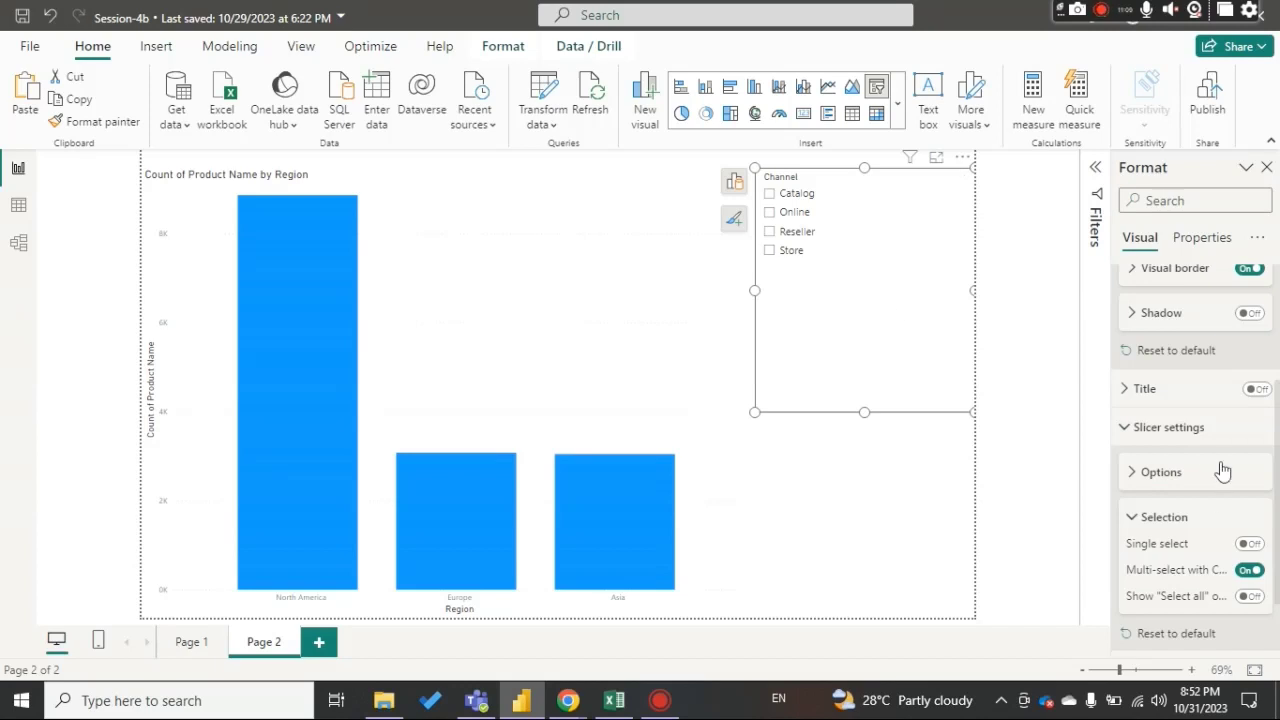
Step: Turn Single select on, try Online, Reseller and Store, then turn Single select off
left_click(1257, 546)
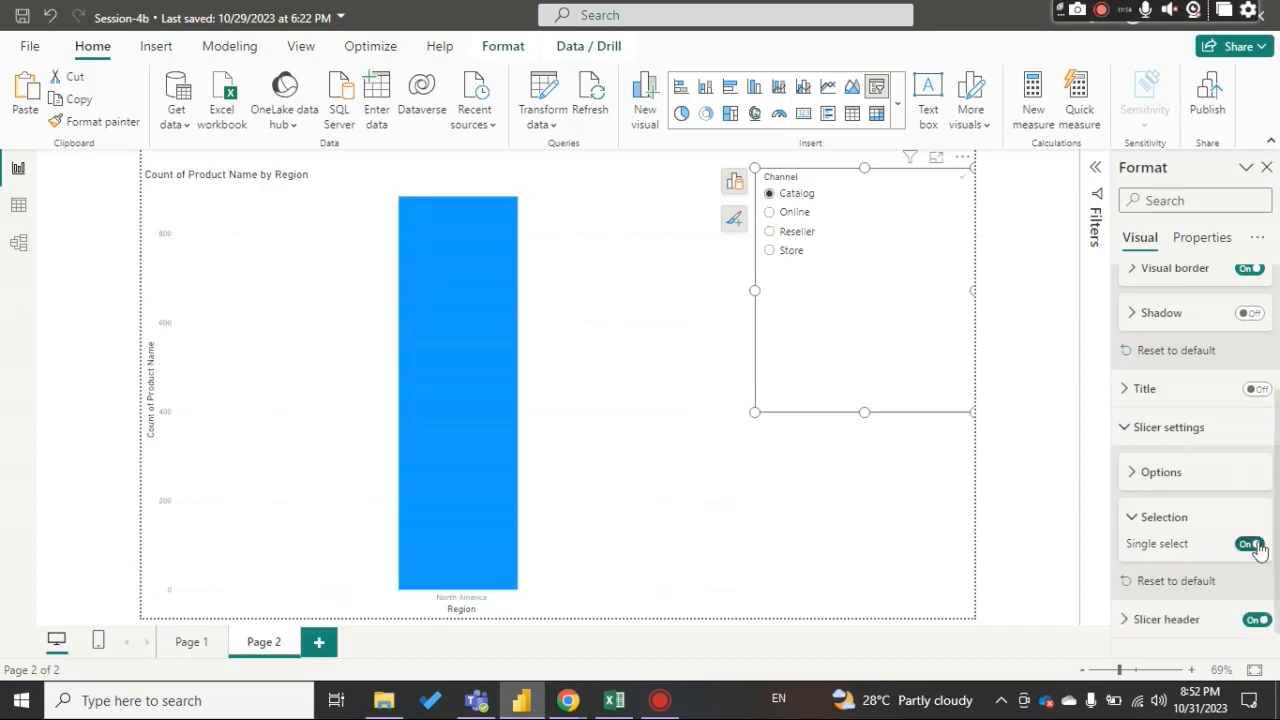
left_click(769, 212)
left_click(770, 231)
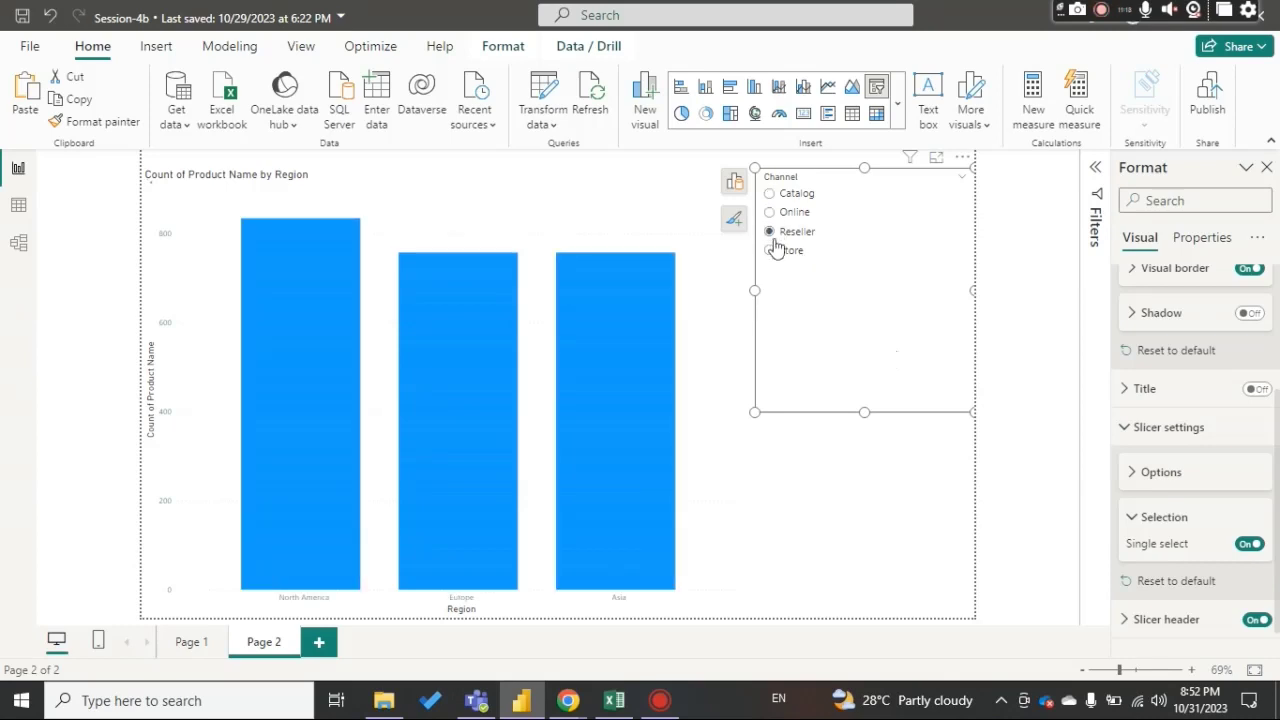
left_click(771, 250)
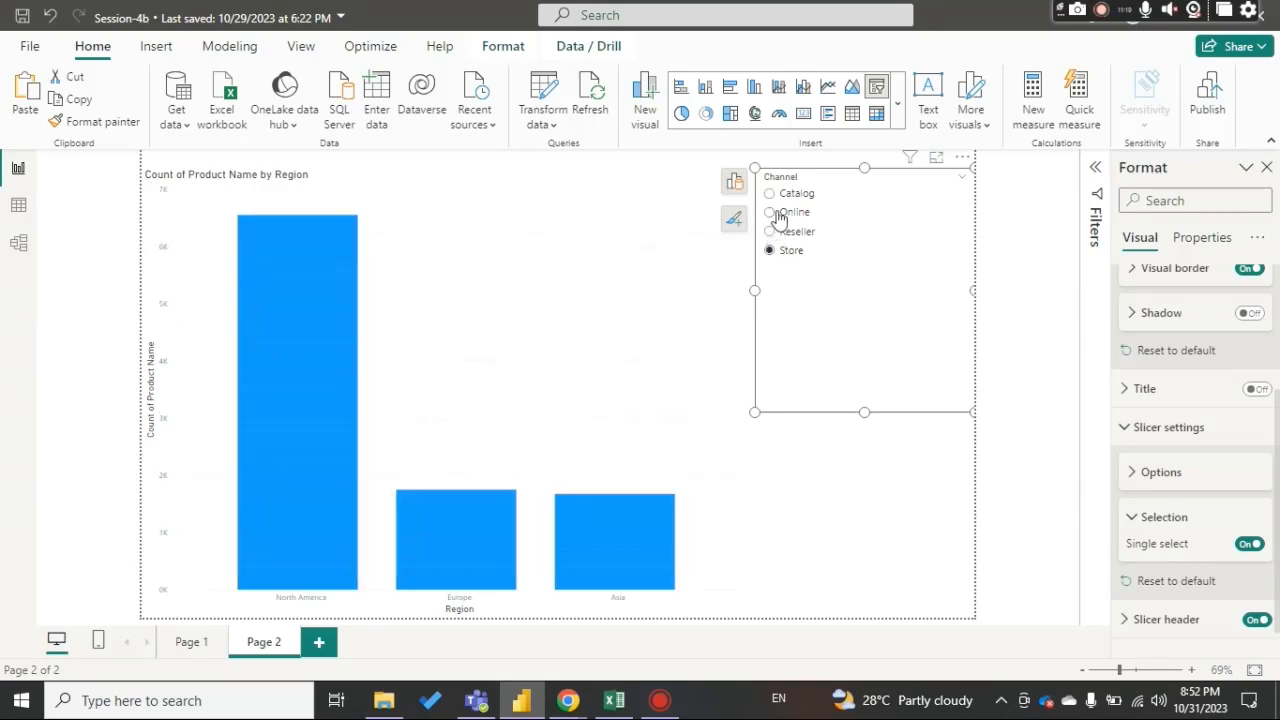
left_click(779, 215)
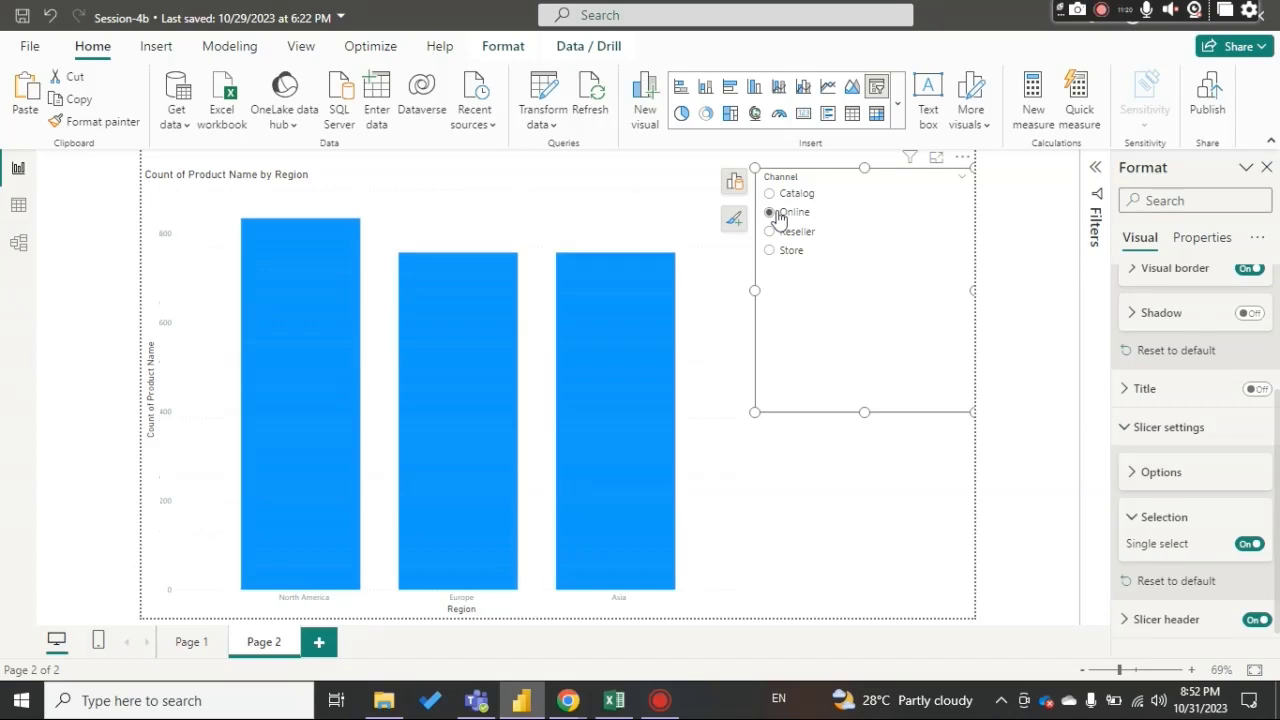
left_click(1248, 544)
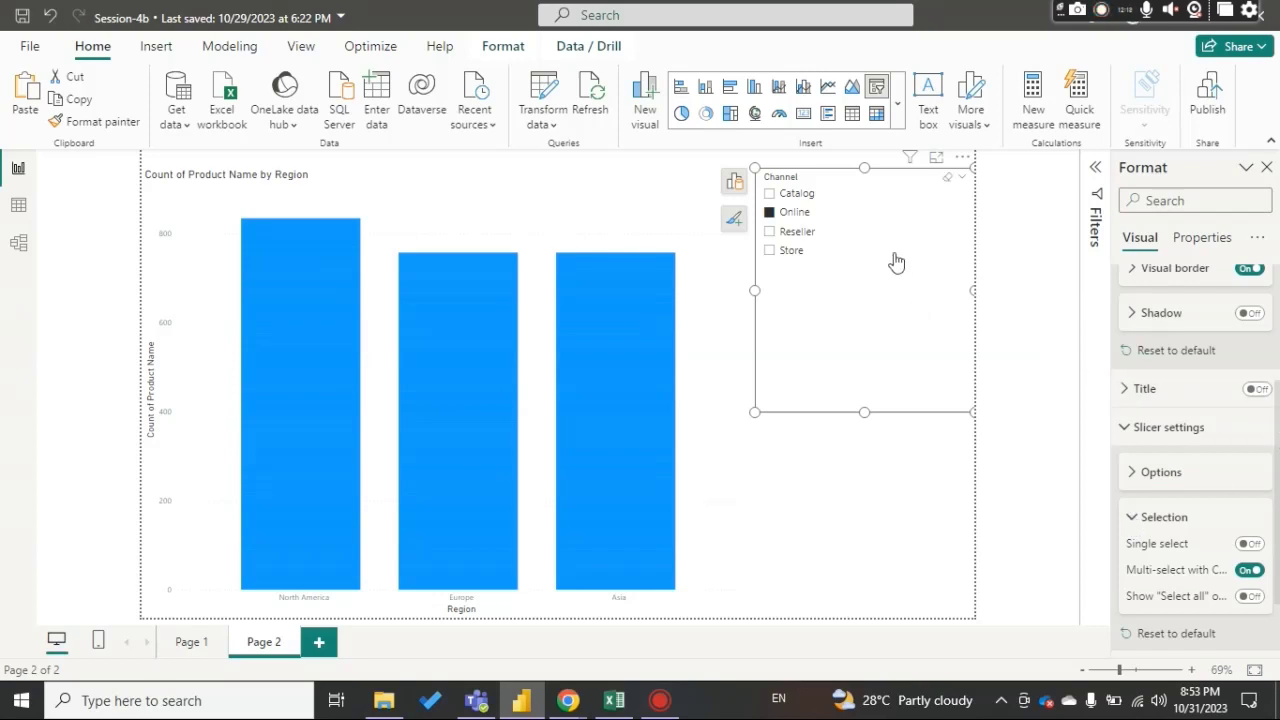
Step: Test the Catalog filter, then replace the slicer's Channel field with SalesData City
left_click(886, 196)
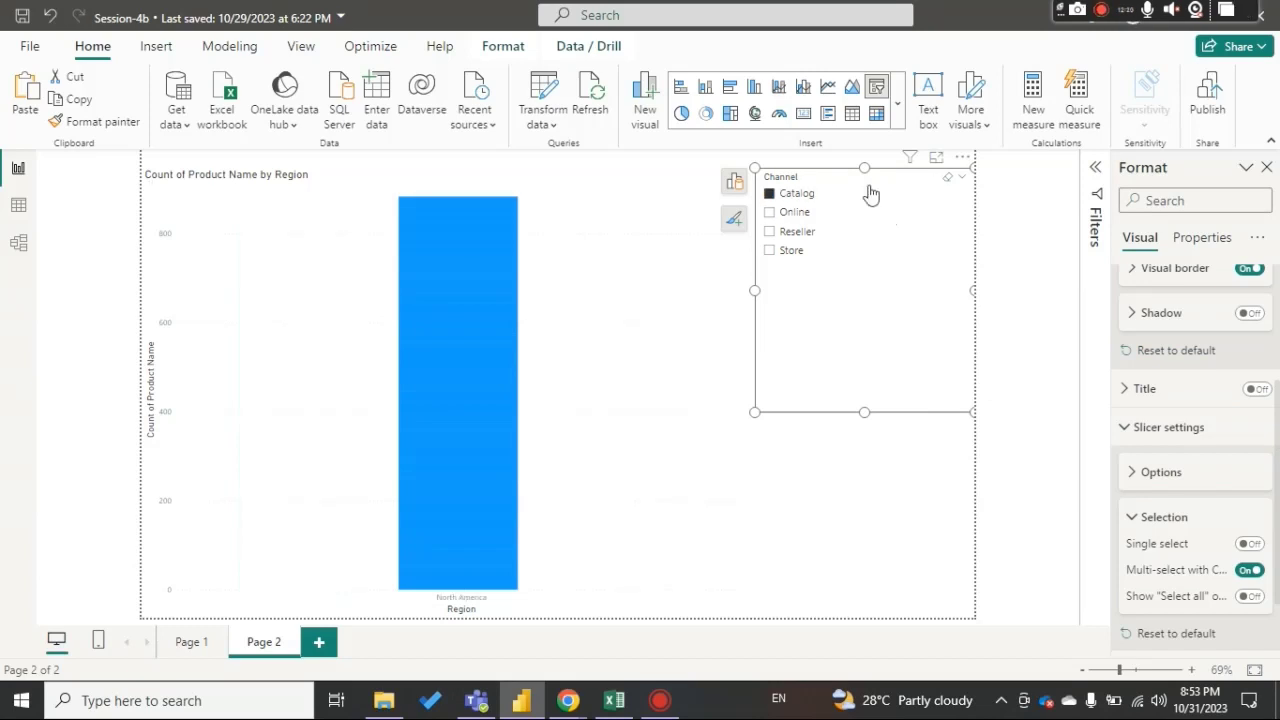
left_click(770, 194)
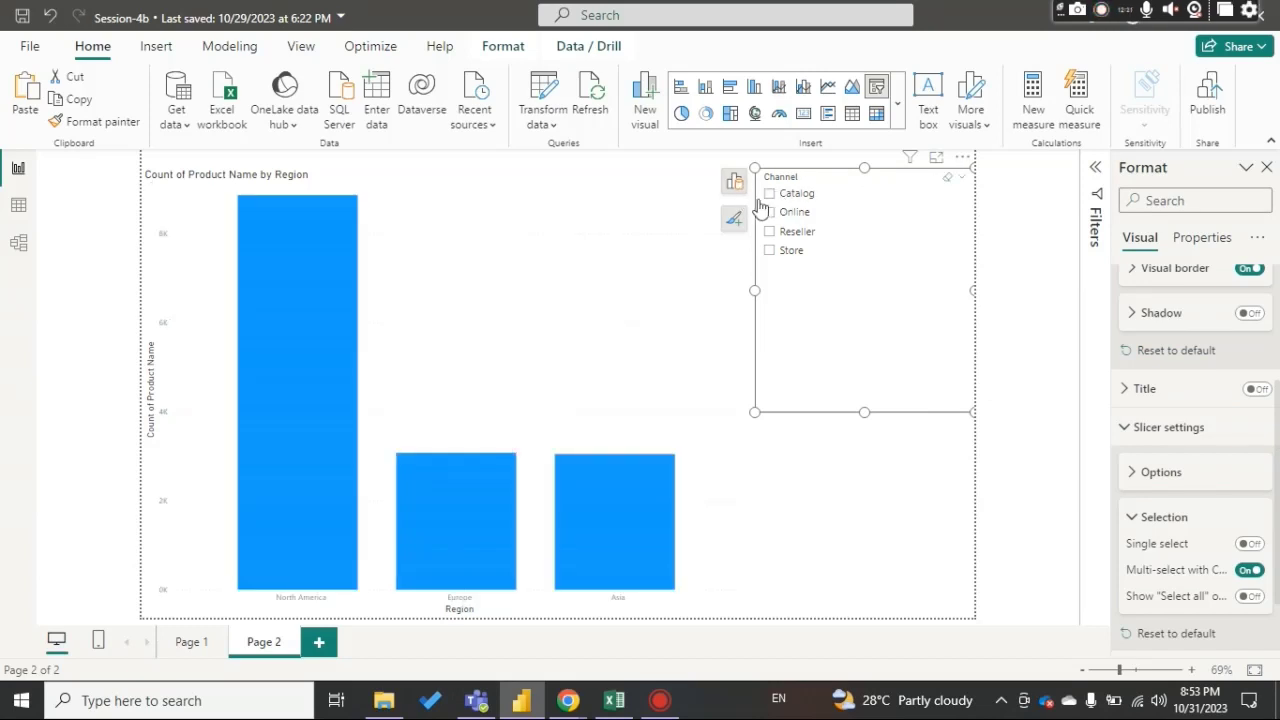
left_click(737, 185)
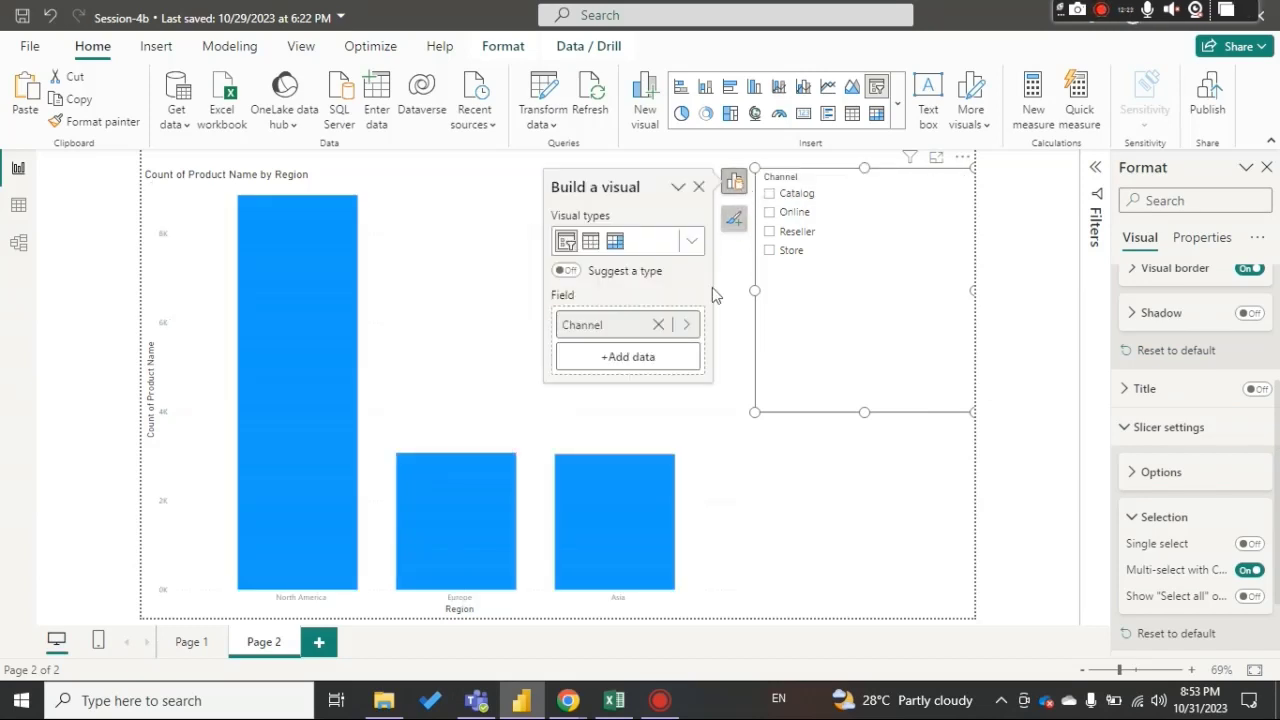
left_click(658, 324)
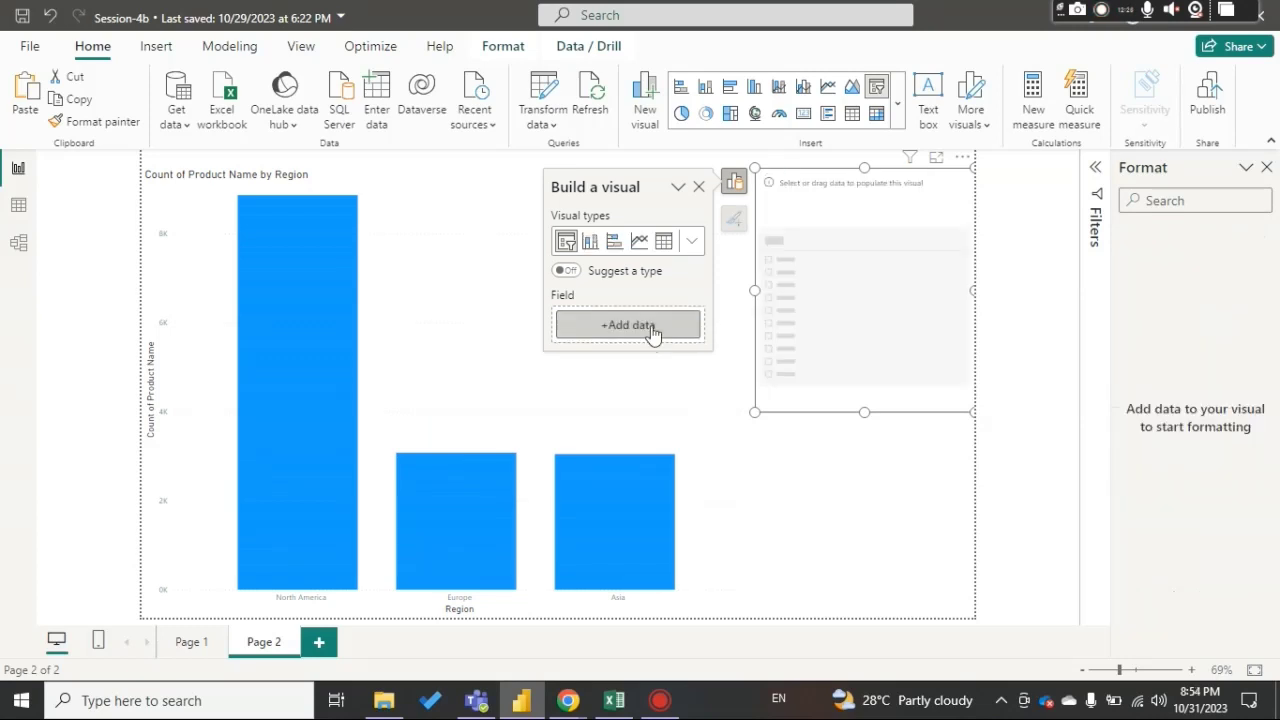
left_click(652, 329)
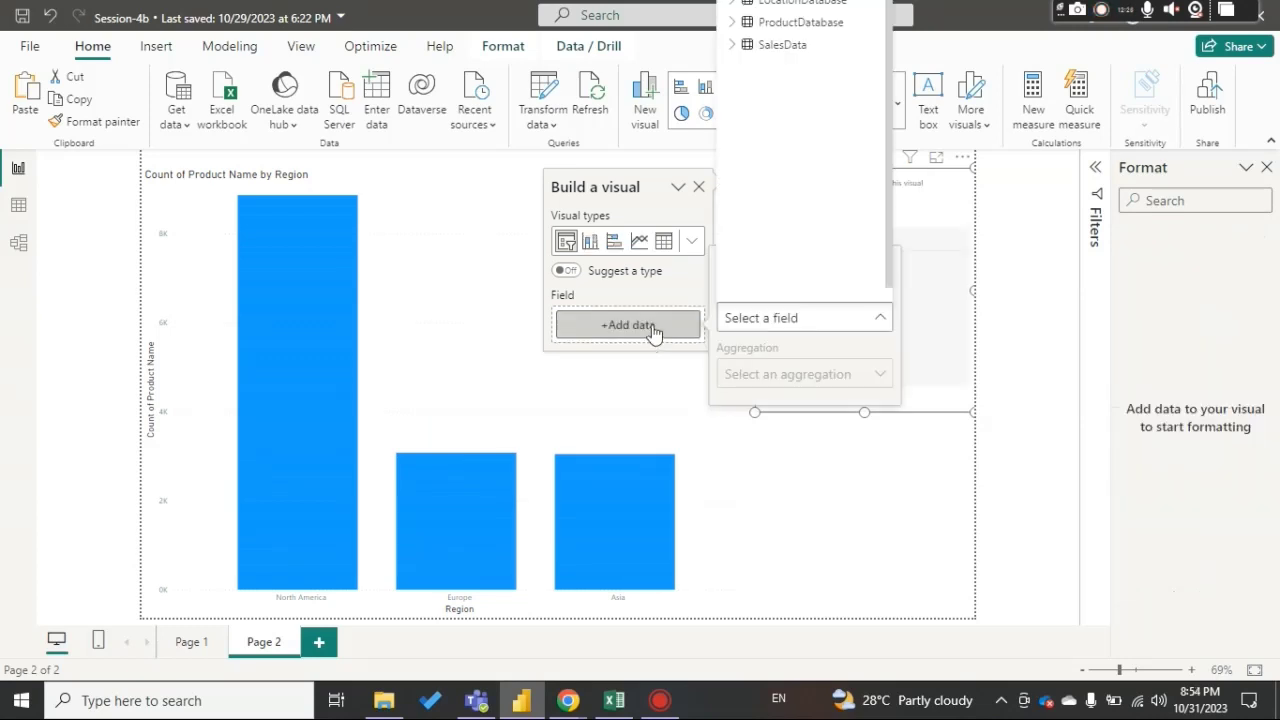
left_click(733, 45)
left_click(784, 92)
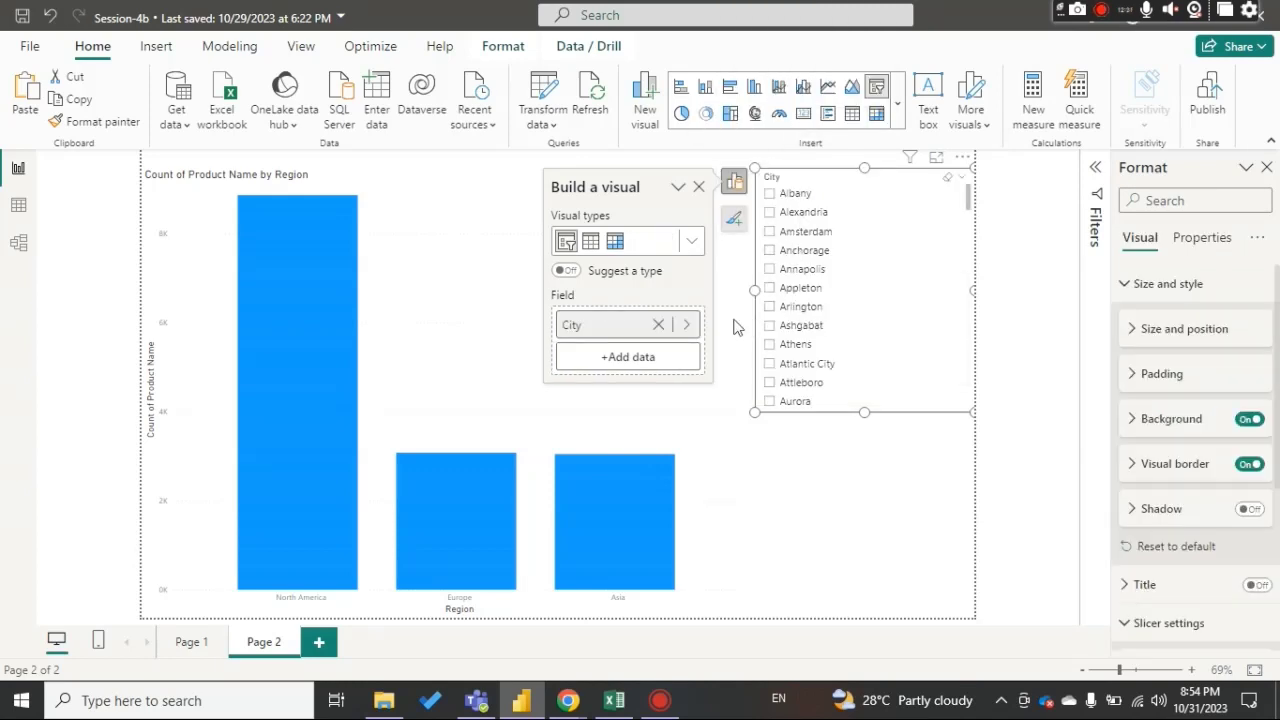
left_click(698, 187)
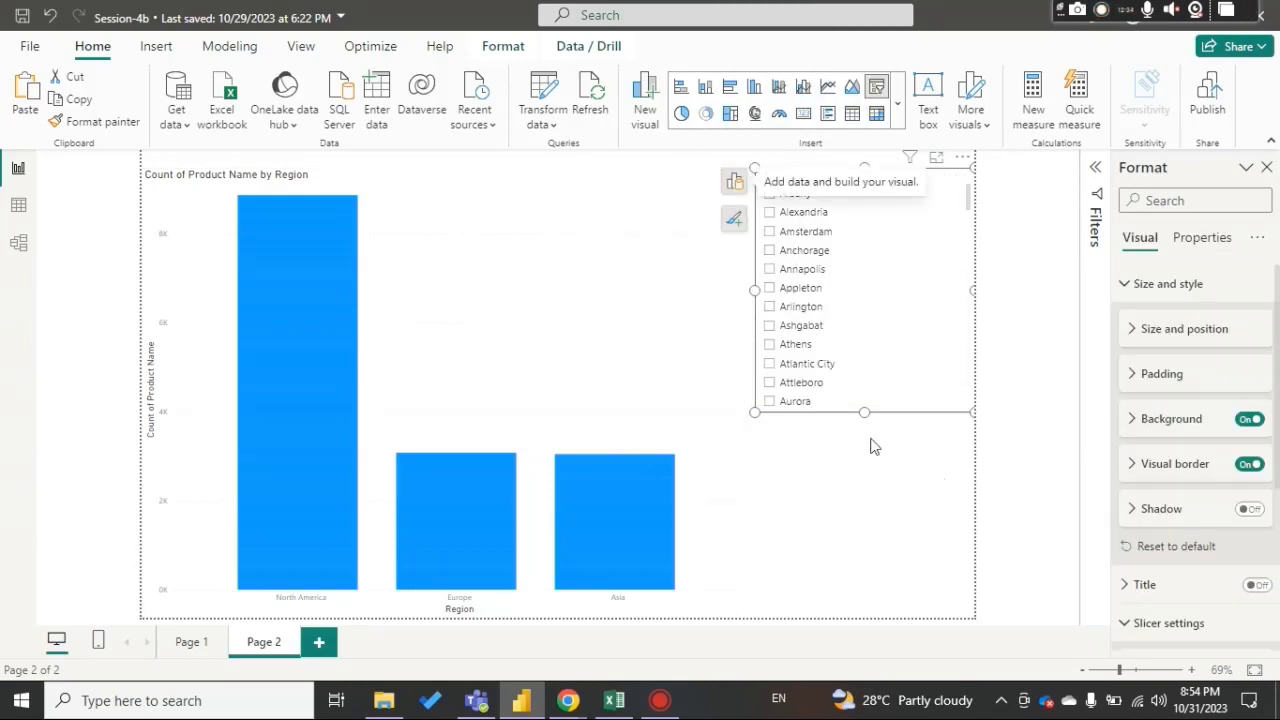
Step: Enlarge the City slicer and test filtering by Albany, Tampa, Yakima and Veradale
left_click_drag(862, 414, 860, 600)
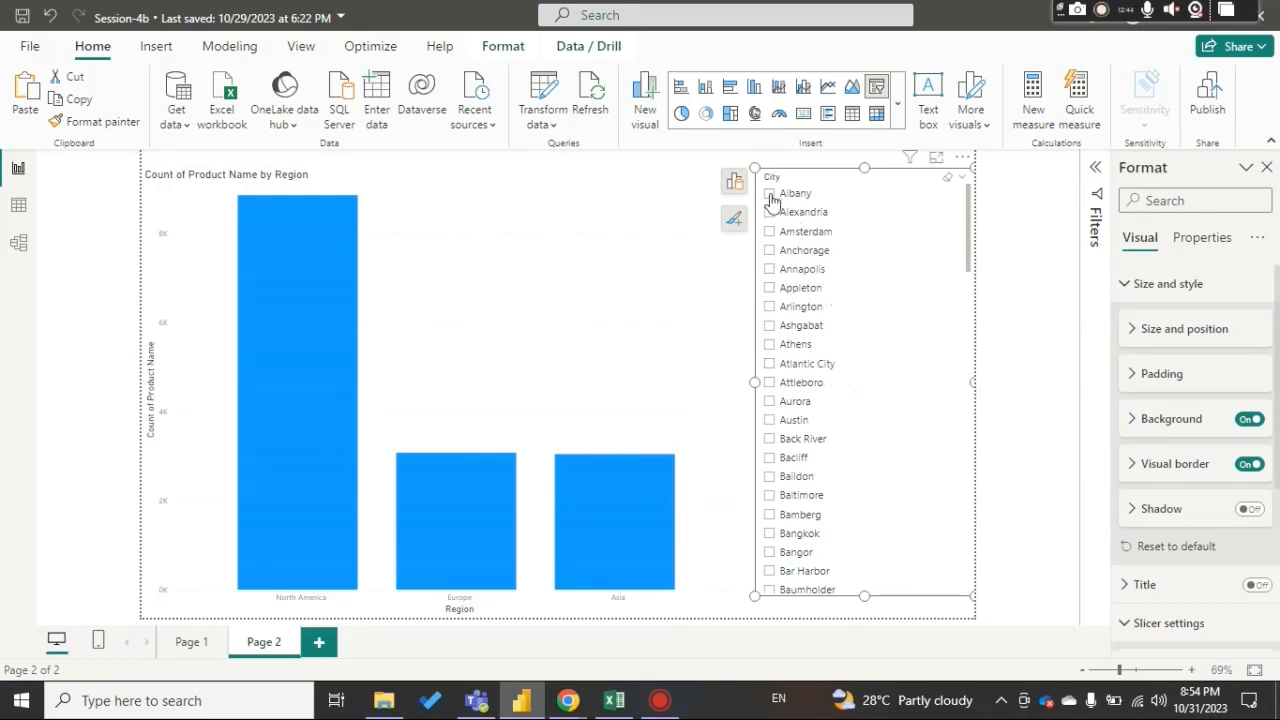
left_click(771, 198)
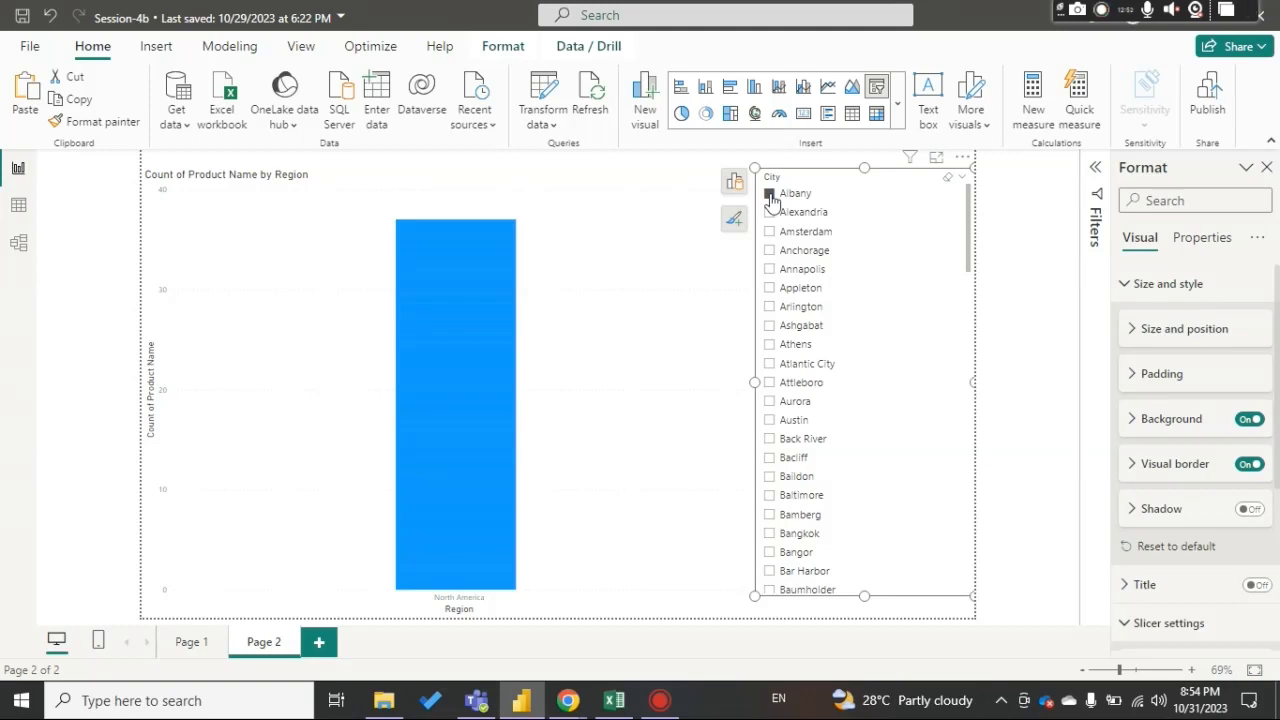
left_click(770, 195)
scroll(829, 457, "down", 2)
scroll(832, 457, "down", 8)
scroll(832, 457, "down", 5)
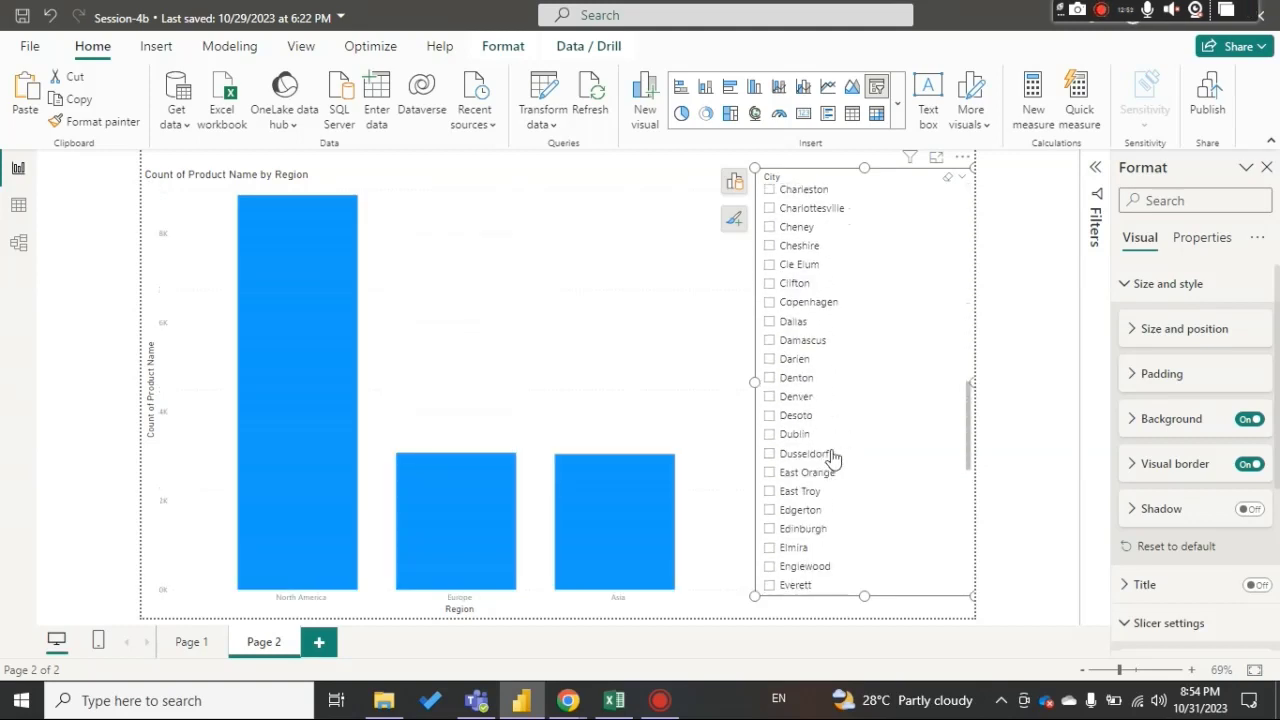
scroll(832, 457, "down", 5)
scroll(832, 457, "down", 5)
scroll(832, 457, "down", 5)
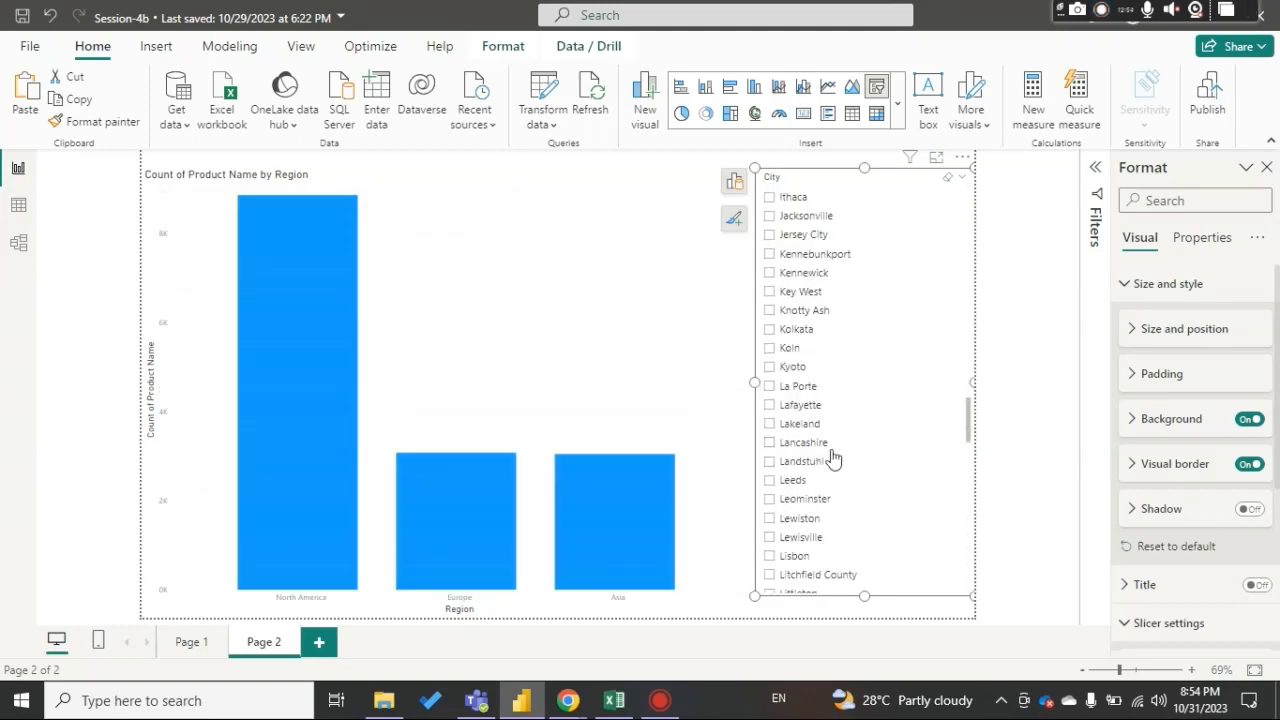
scroll(832, 457, "down", 5)
scroll(832, 457, "down", 5)
scroll(820, 457, "down", 2)
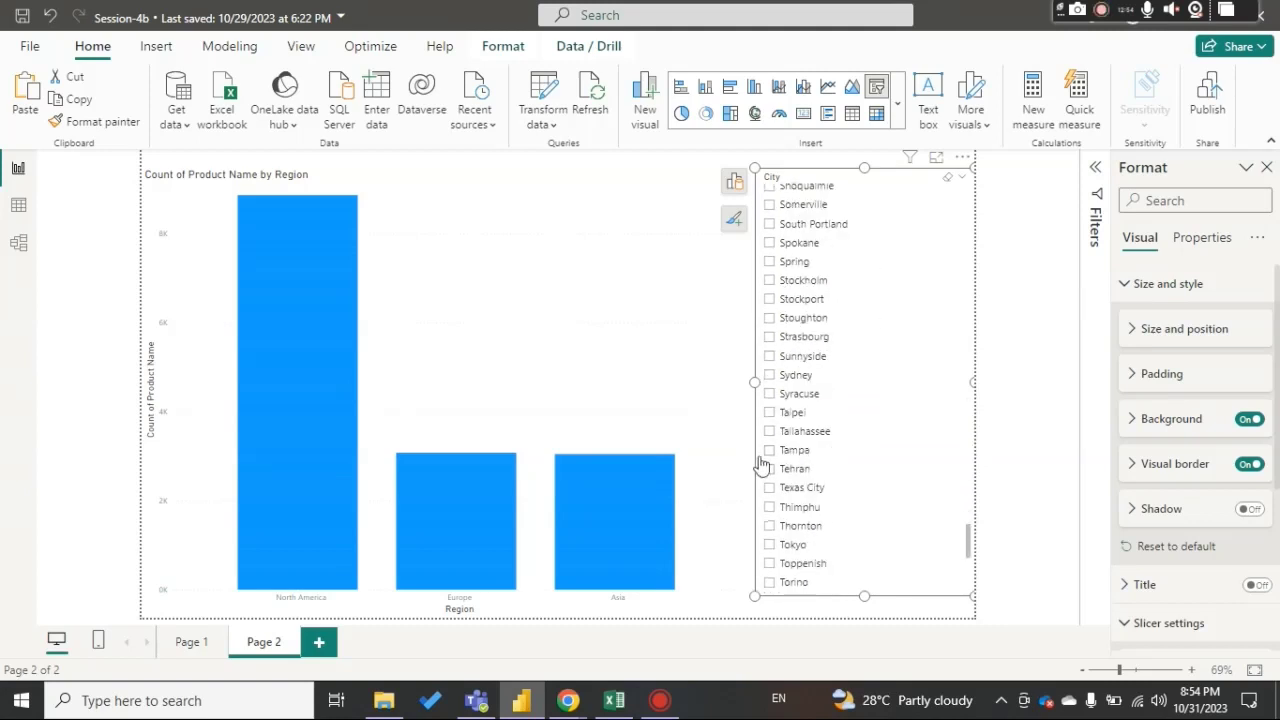
left_click(771, 453)
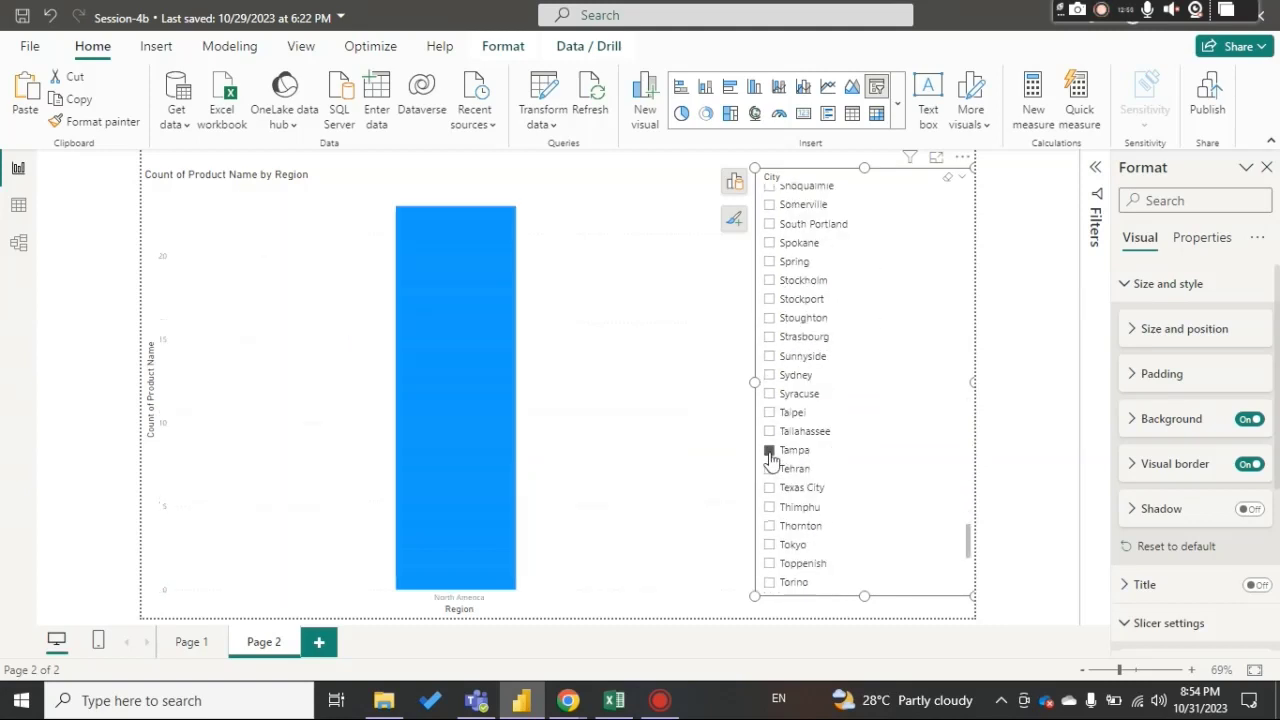
left_click(771, 453)
scroll(884, 460, "down", 4)
scroll(883, 457, "down", 1)
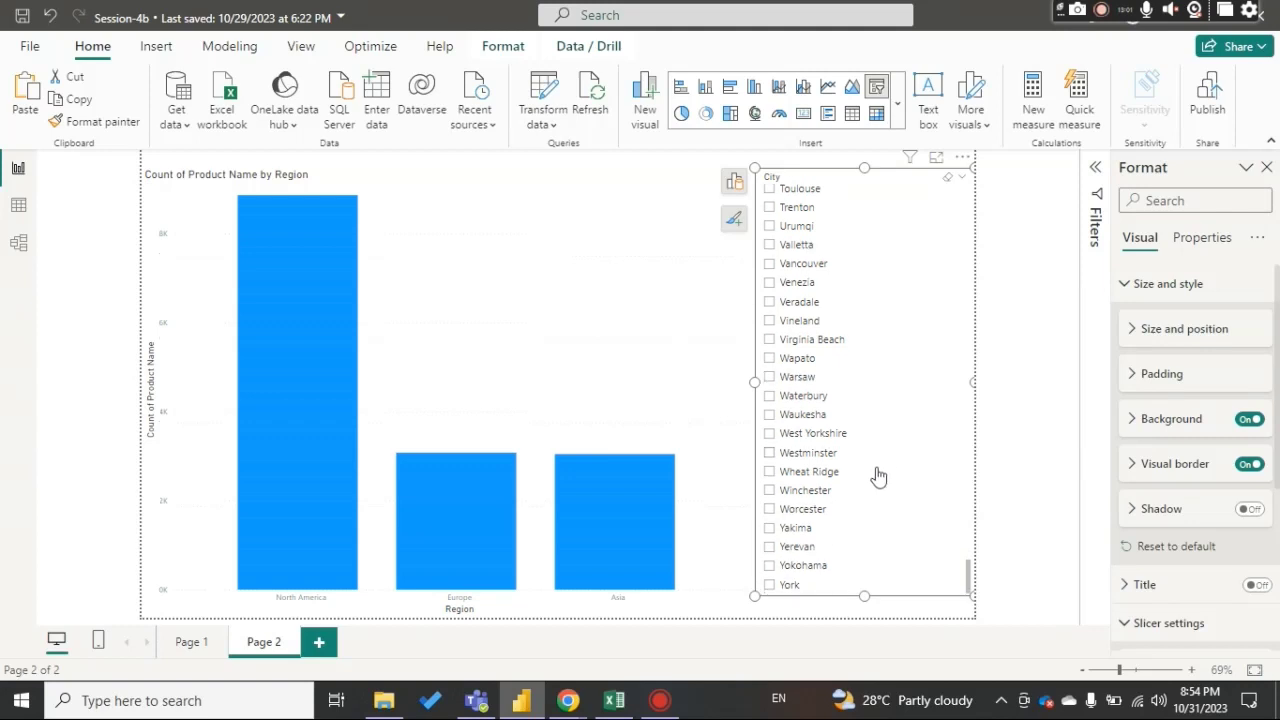
left_click(769, 528)
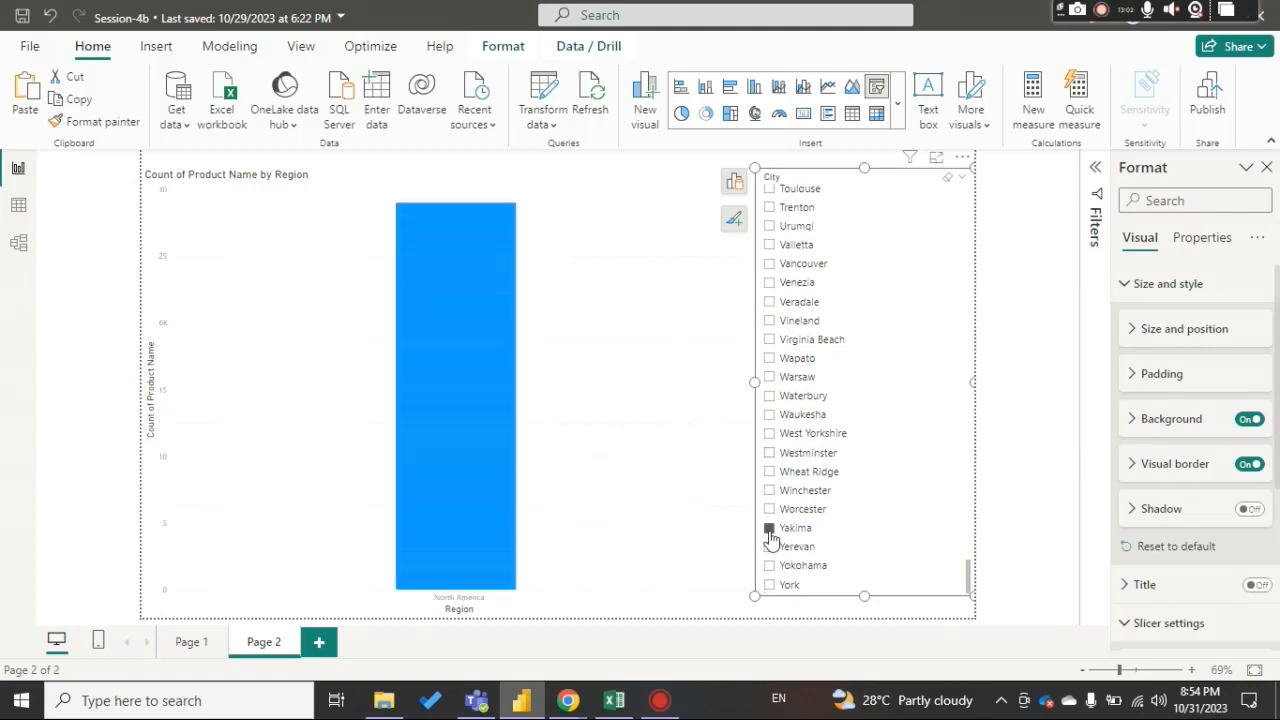
left_click(769, 528)
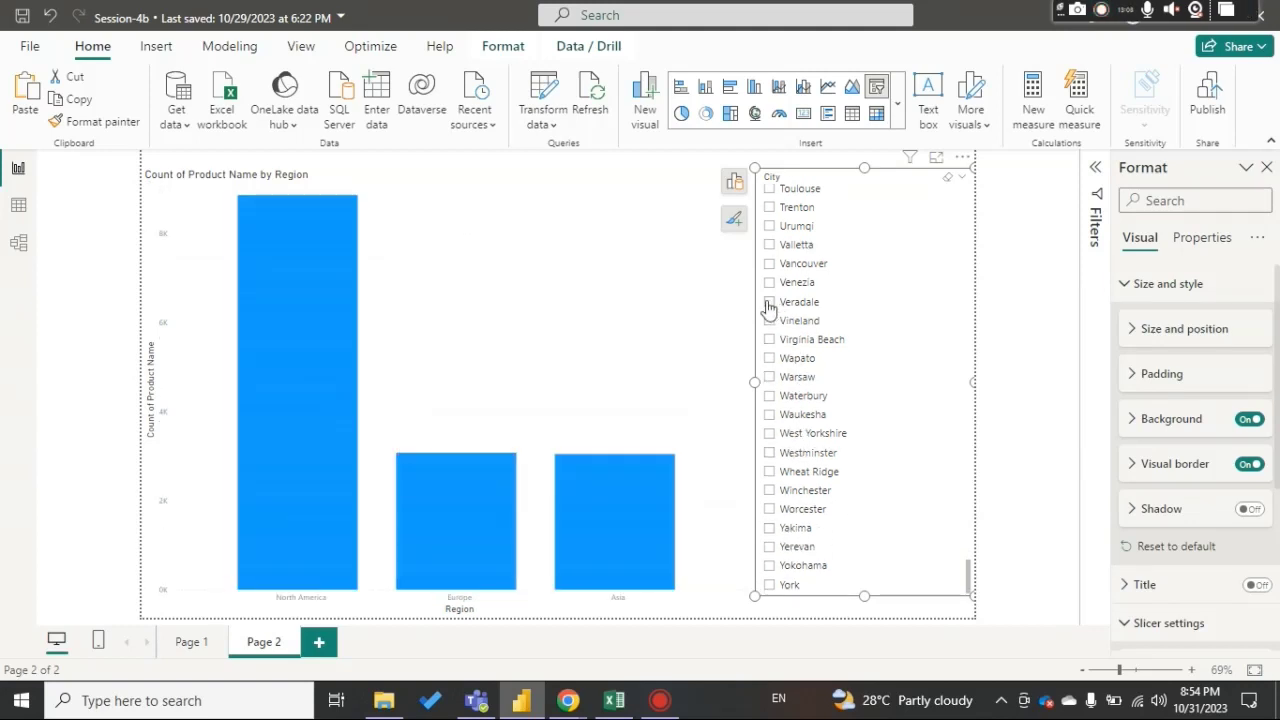
left_click(769, 302)
left_click(769, 302)
Step: Scroll the City slicer back to the top and save the report
left_click_drag(967, 578, 977, 189)
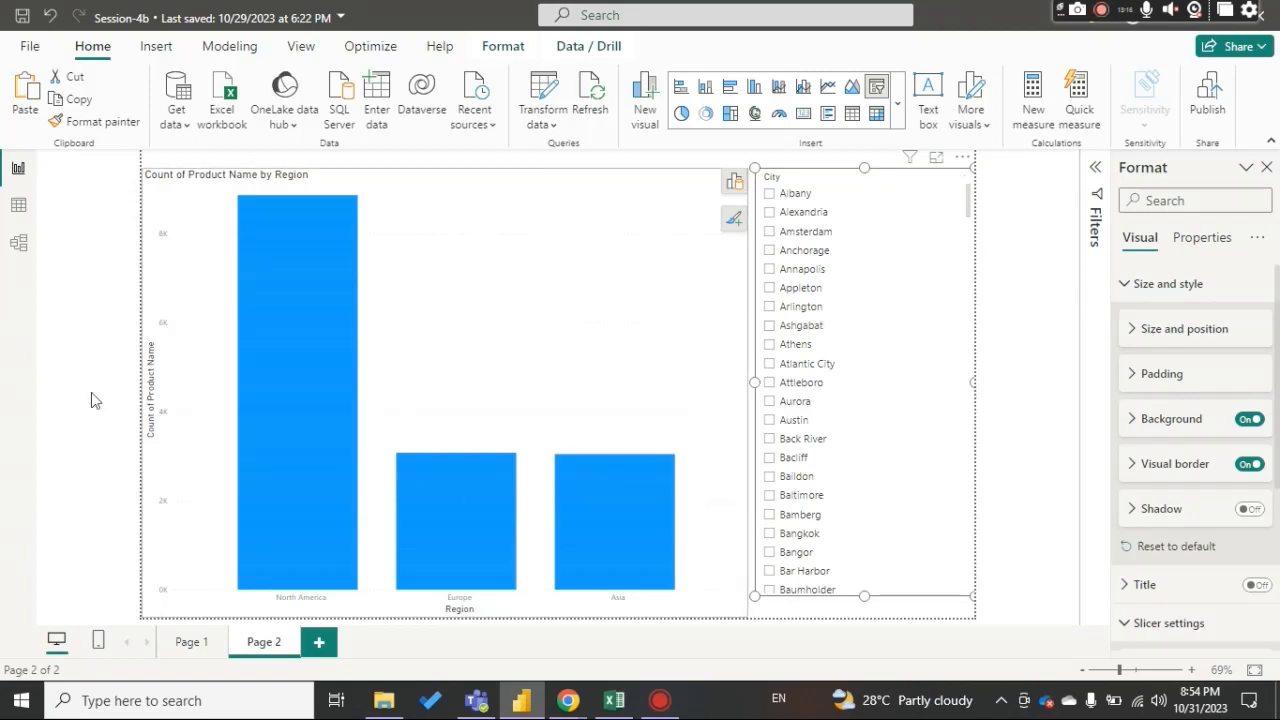
left_click(22, 17)
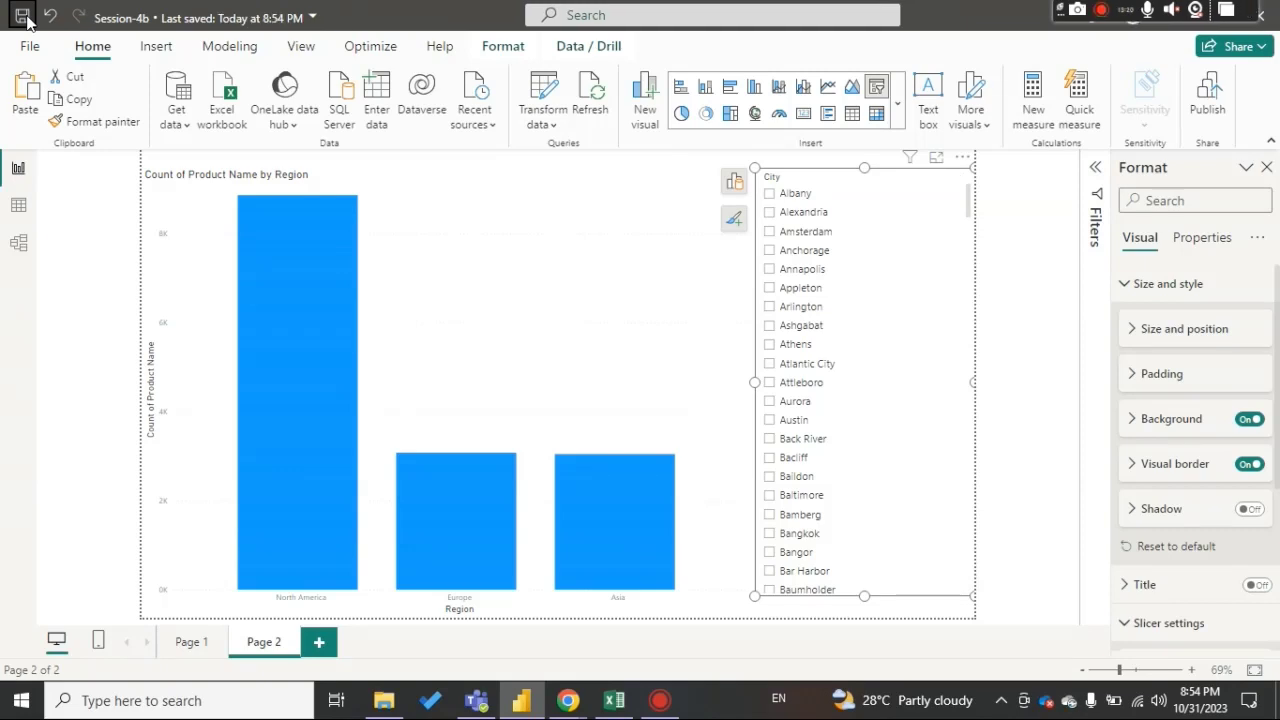
mouse_move(295, 331)
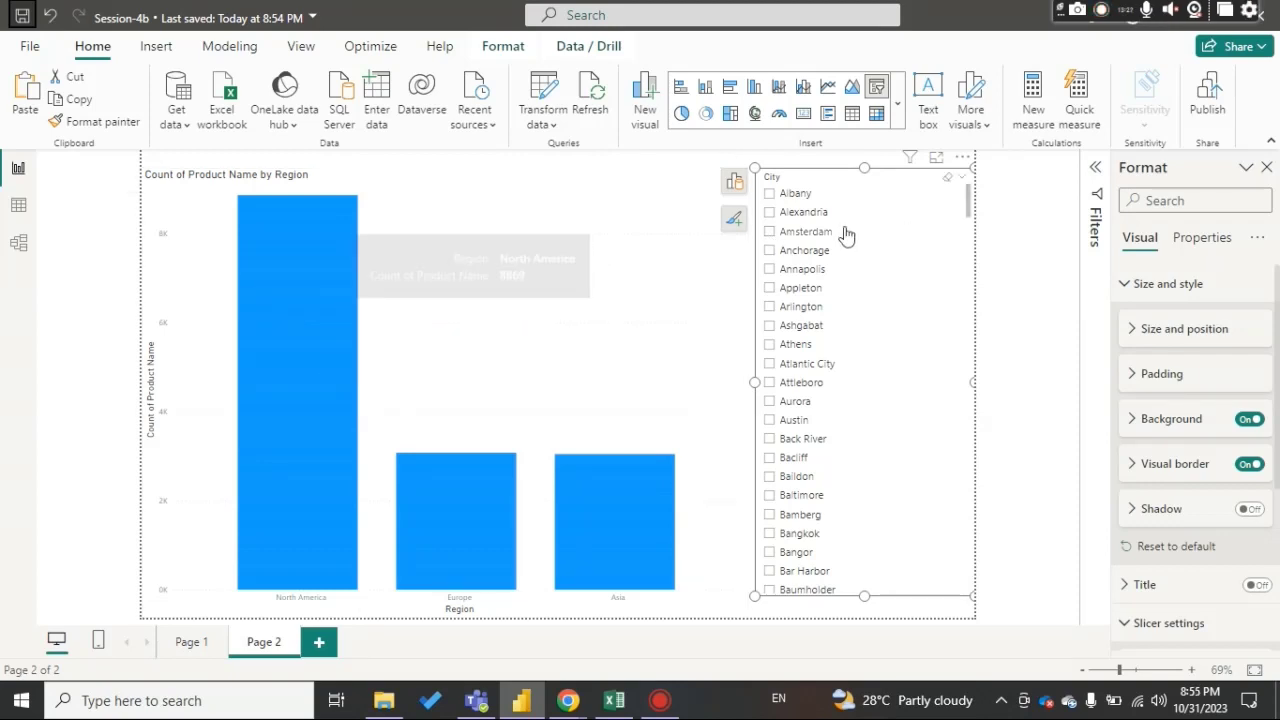
Step: Reduce the region bar chart's width from 931 to 912 in Size and position
left_click(703, 181)
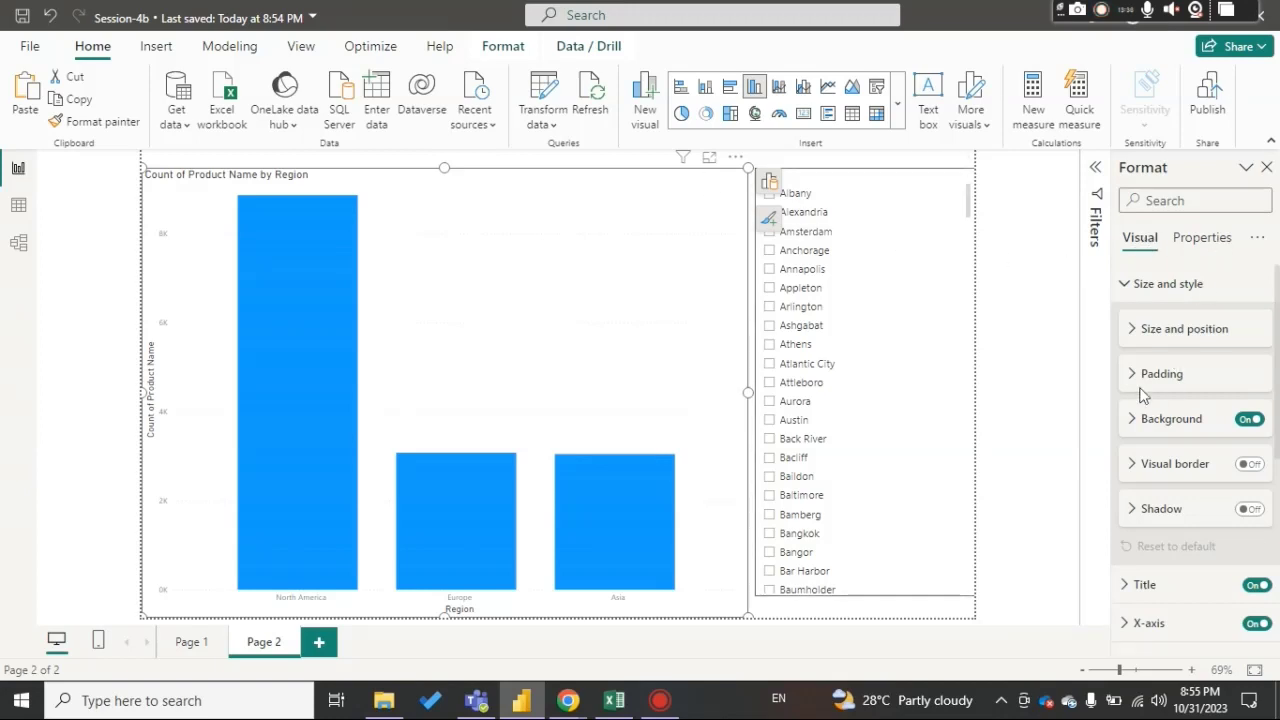
left_click(1135, 335)
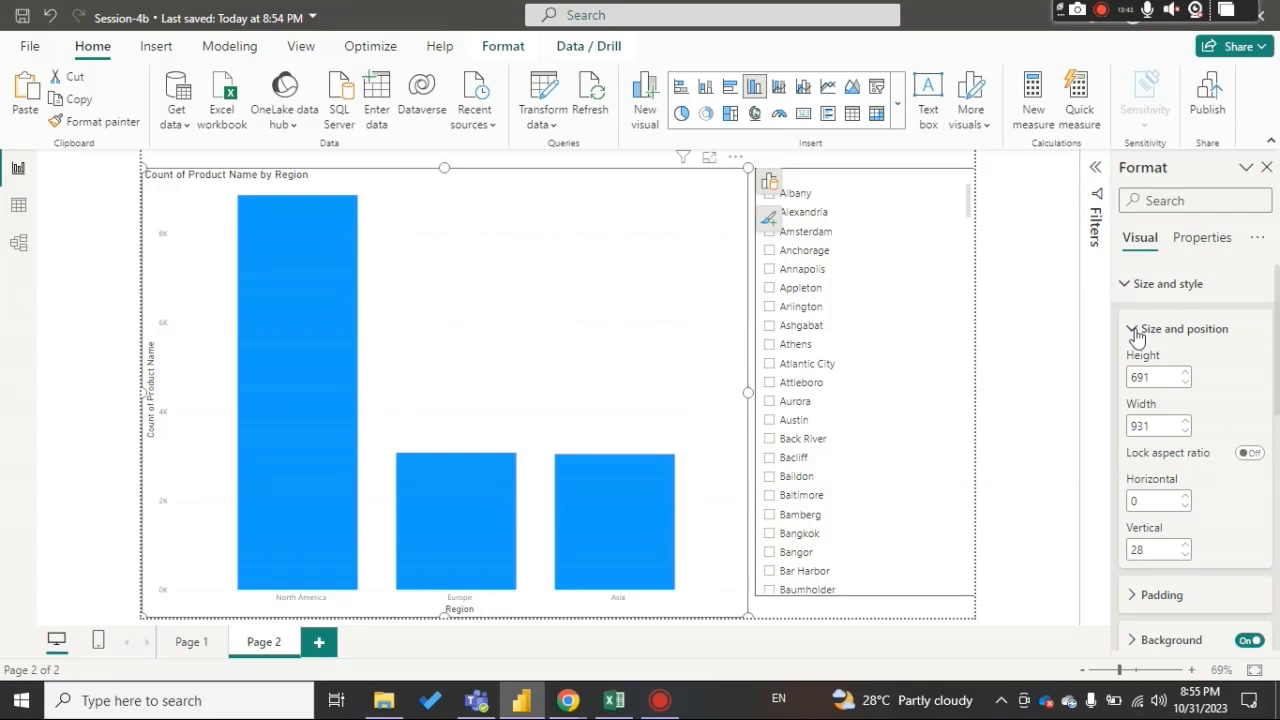
left_click(1184, 431)
left_click(1184, 431)
left_click(1184, 431)
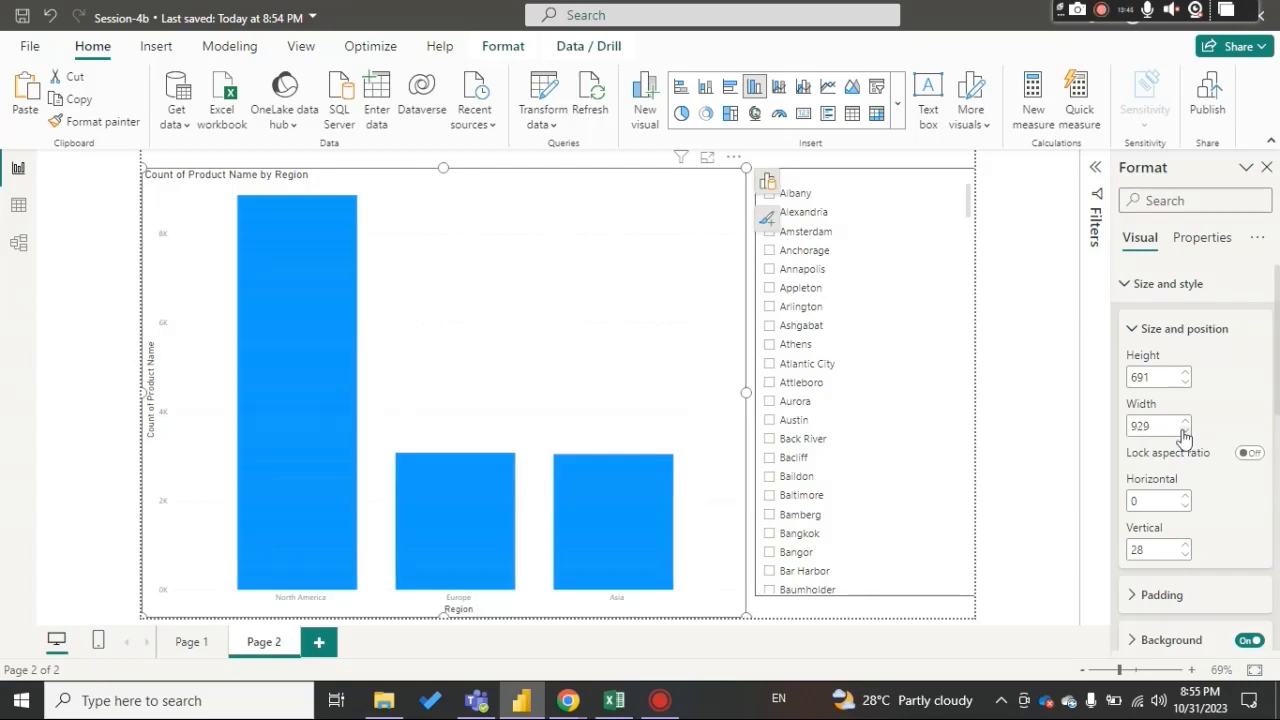
left_click(1184, 431)
left_click(1184, 431)
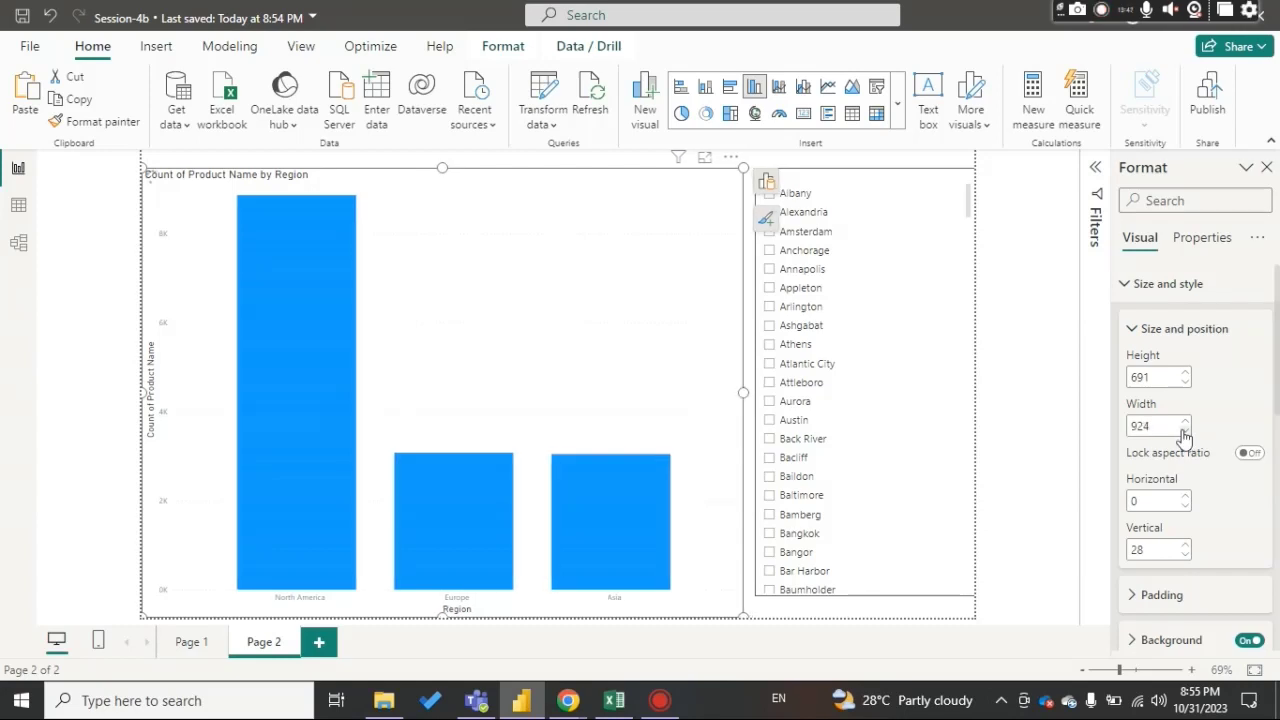
left_click(1184, 431)
left_click(1184, 431)
left_click(1184, 431)
left_click(1184, 431)
left_click(1184, 431)
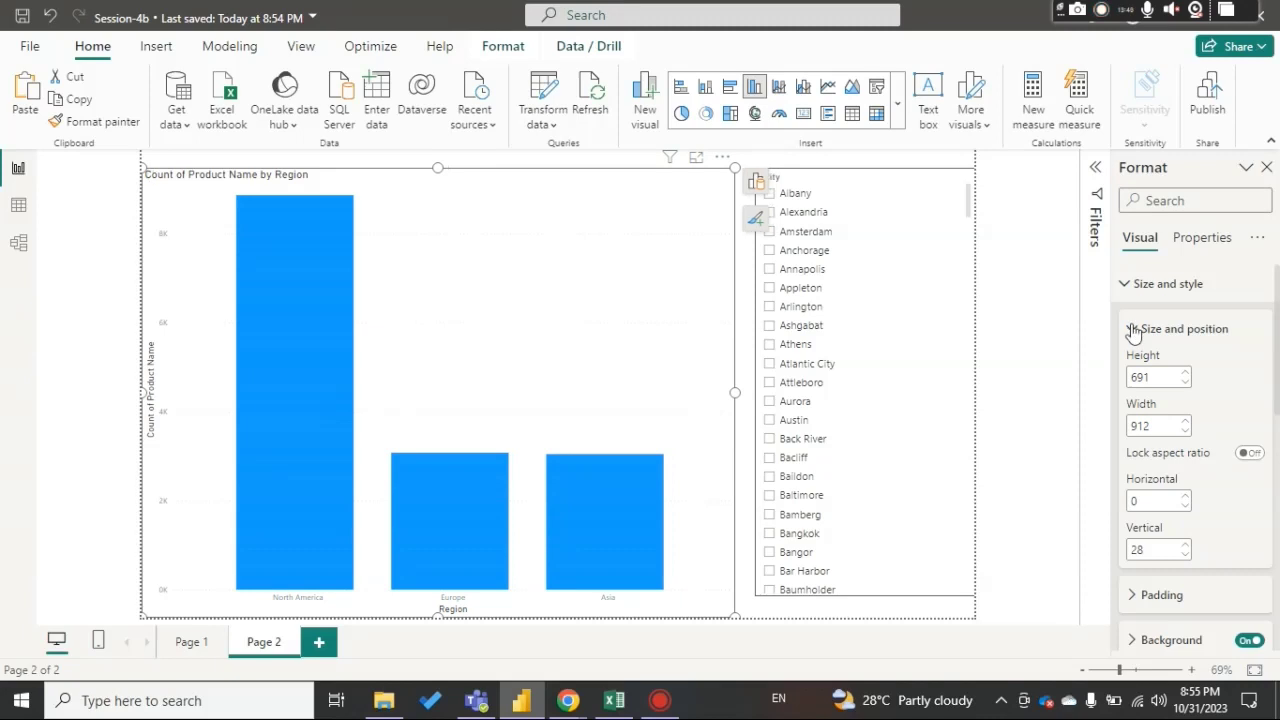
left_click(1133, 330)
left_click(1140, 283)
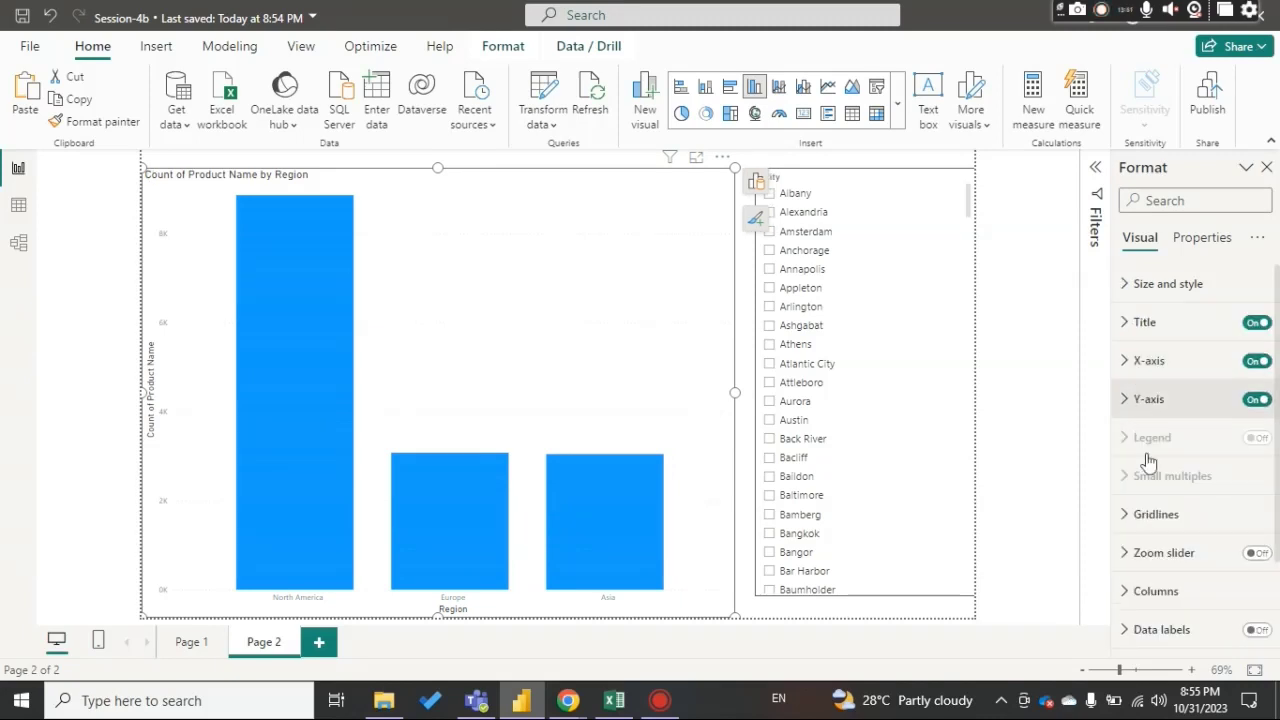
left_click(1130, 591)
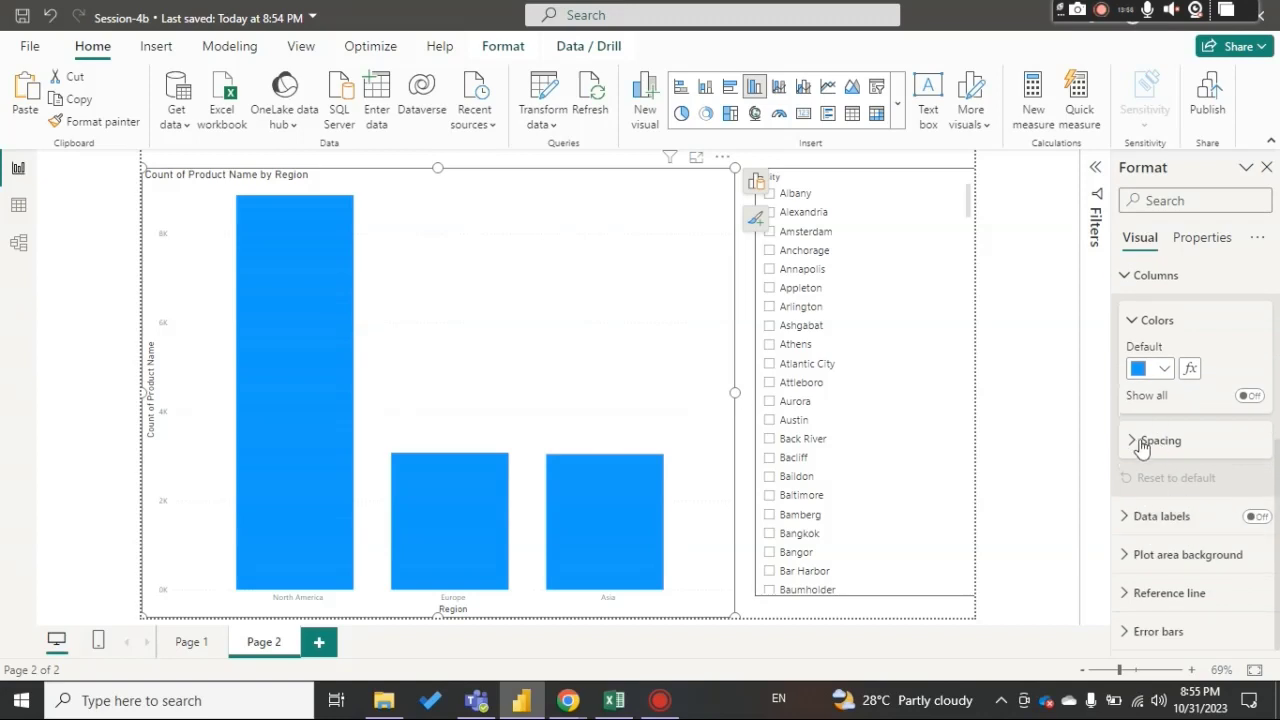
left_click(1140, 443)
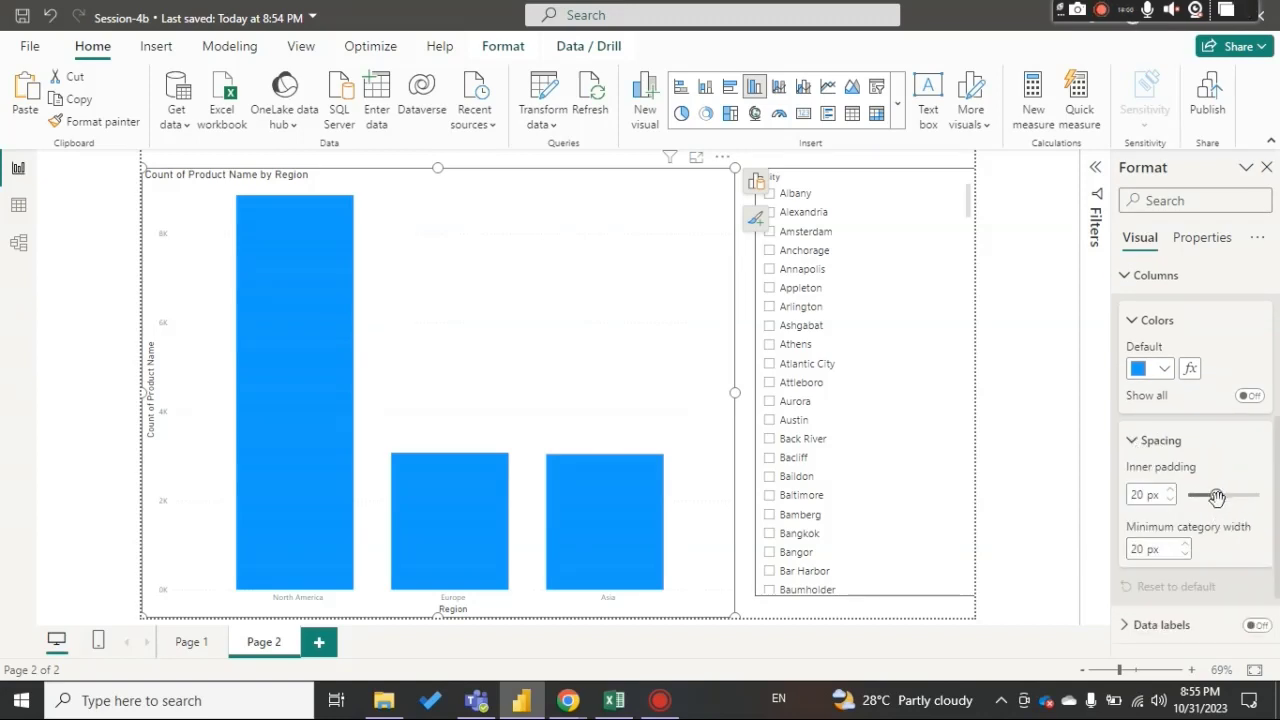
left_click_drag(1216, 495, 1277, 500)
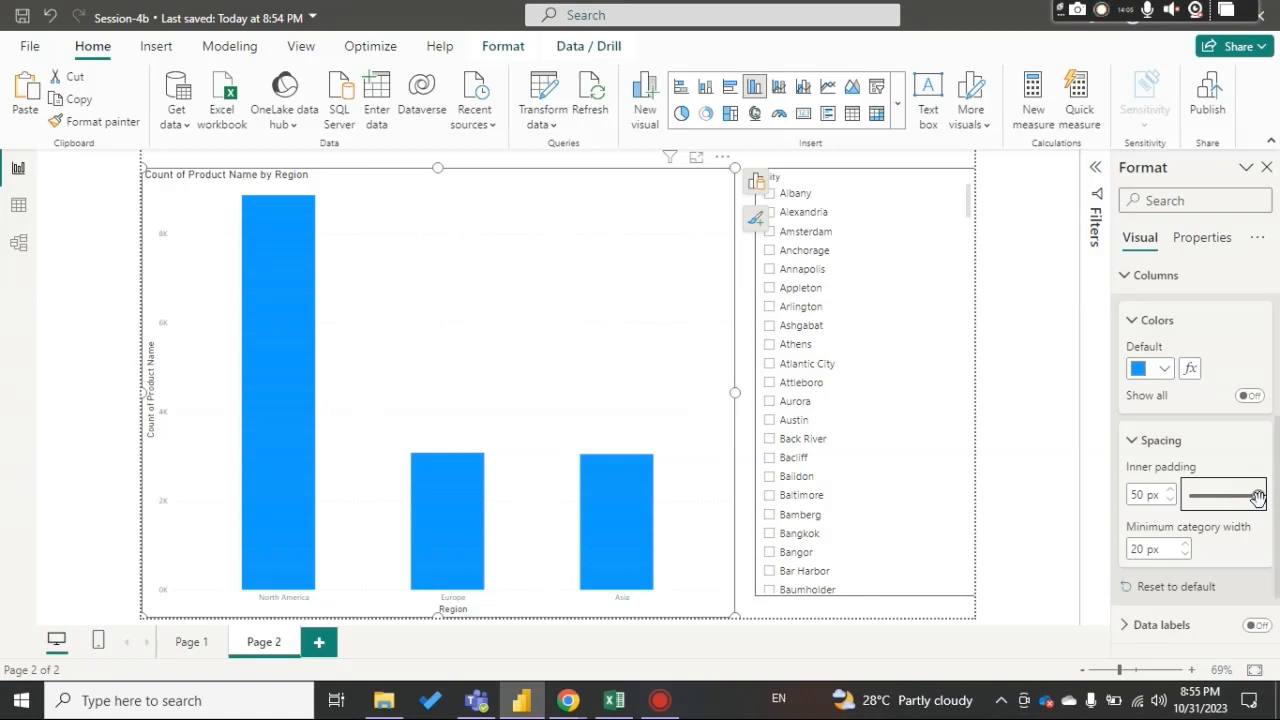
left_click_drag(1257, 497, 1216, 497)
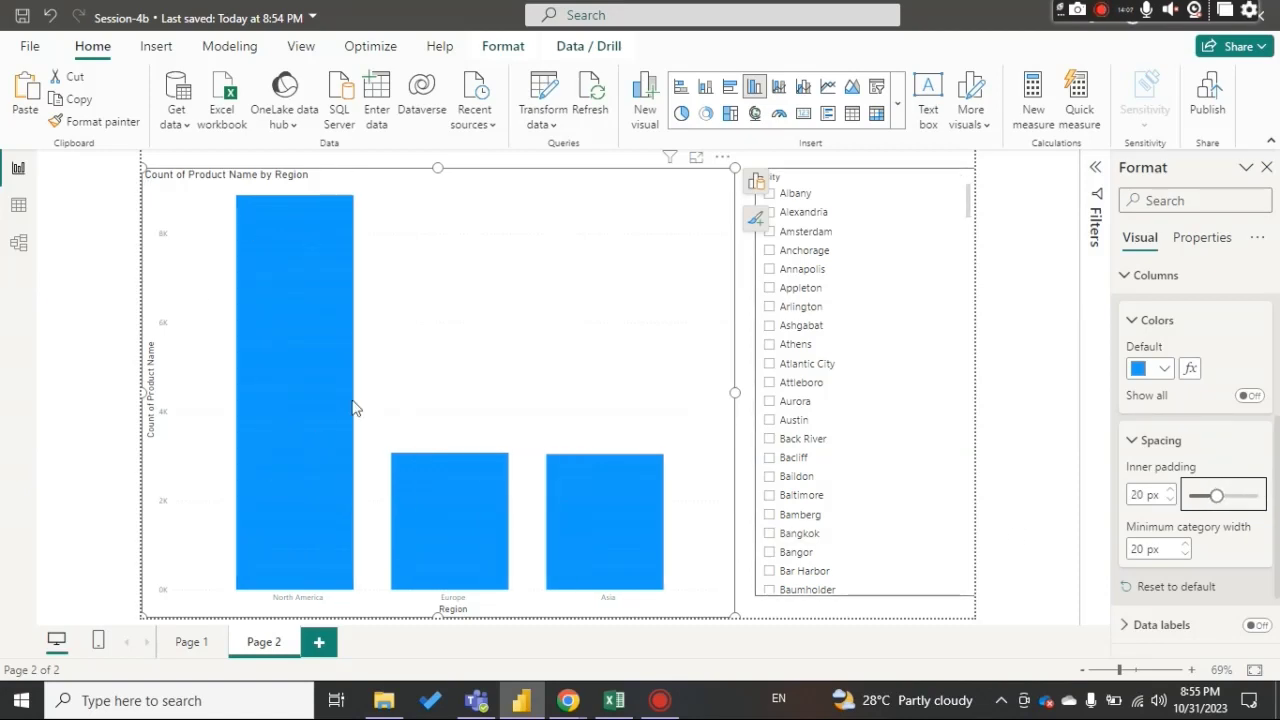
mouse_move(1156, 462)
scroll(1170, 415, "up", 2)
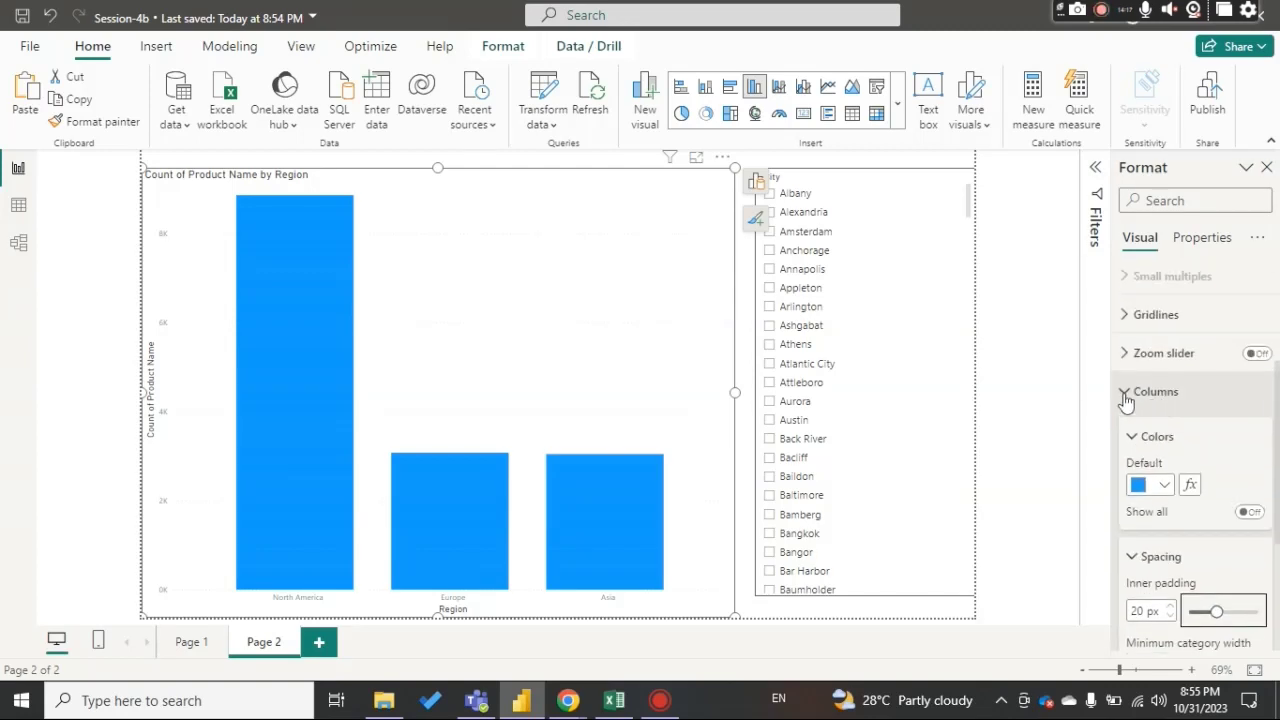
left_click(1130, 397)
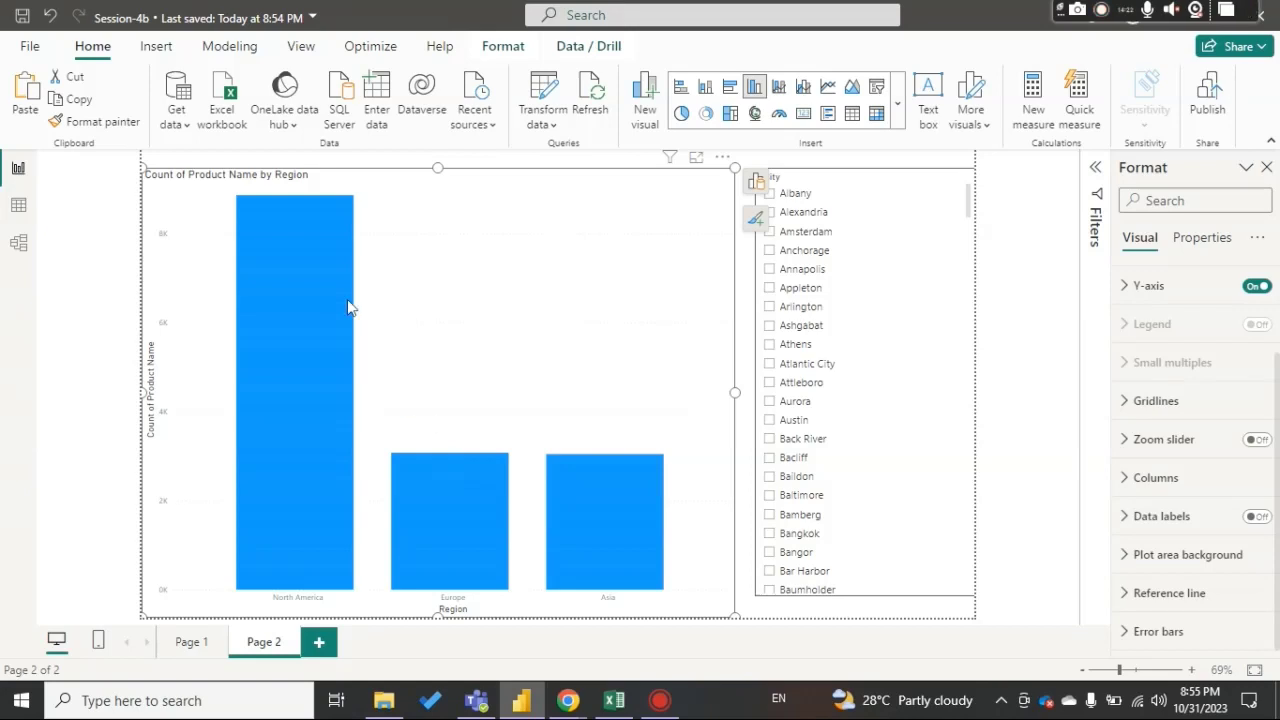
mouse_move(294, 404)
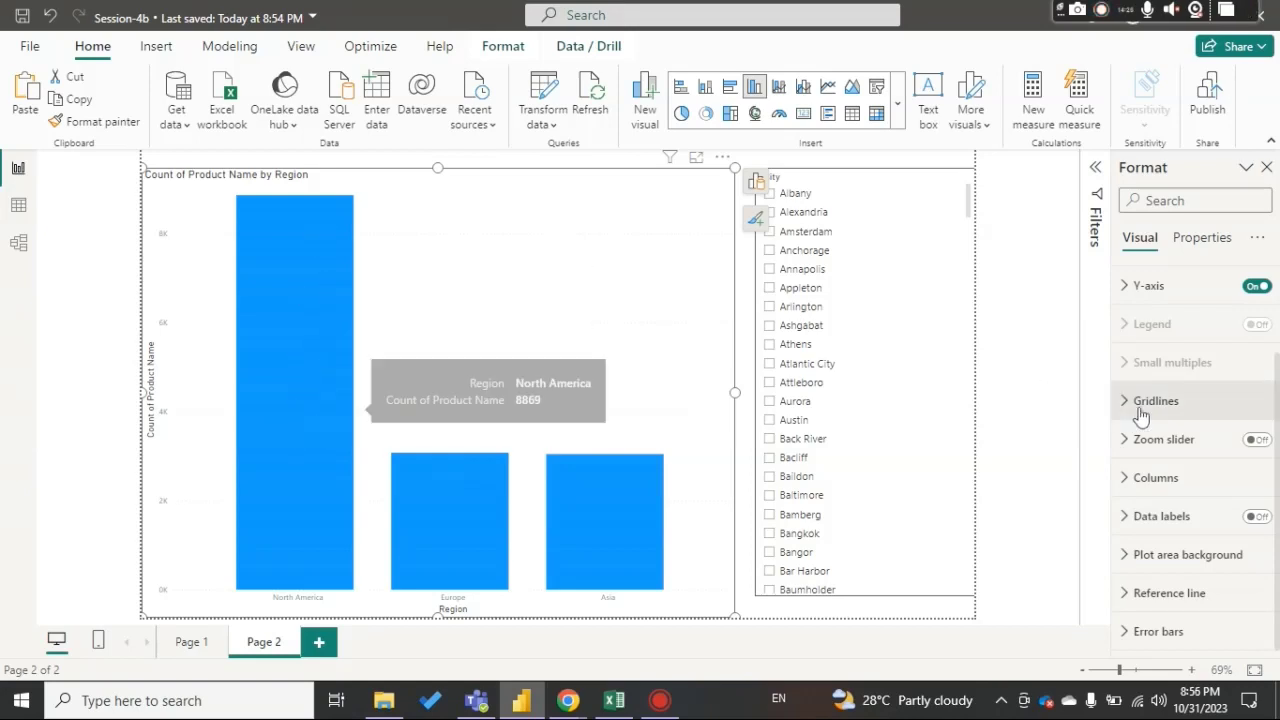
Step: Set the region chart columns to 37 px inner padding and 35 px minimum category width
left_click(1145, 477)
scroll(1170, 500, "down", 2)
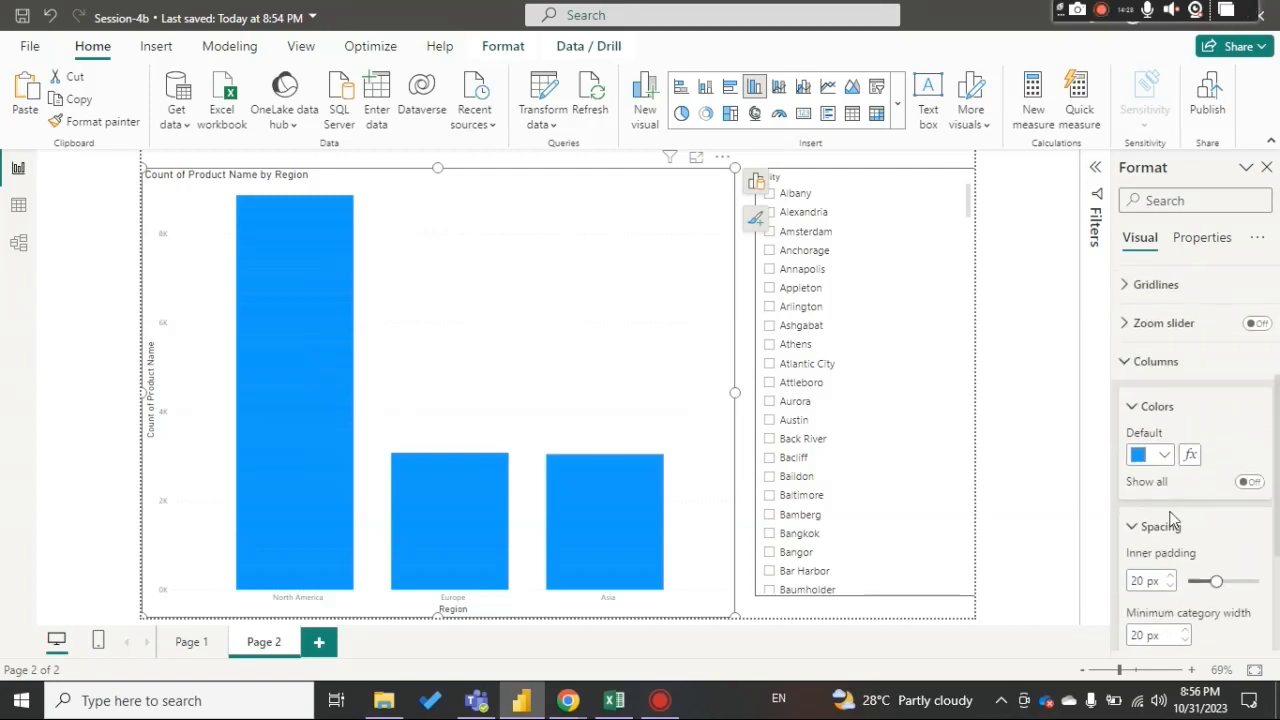
scroll(1170, 495, "down", 2)
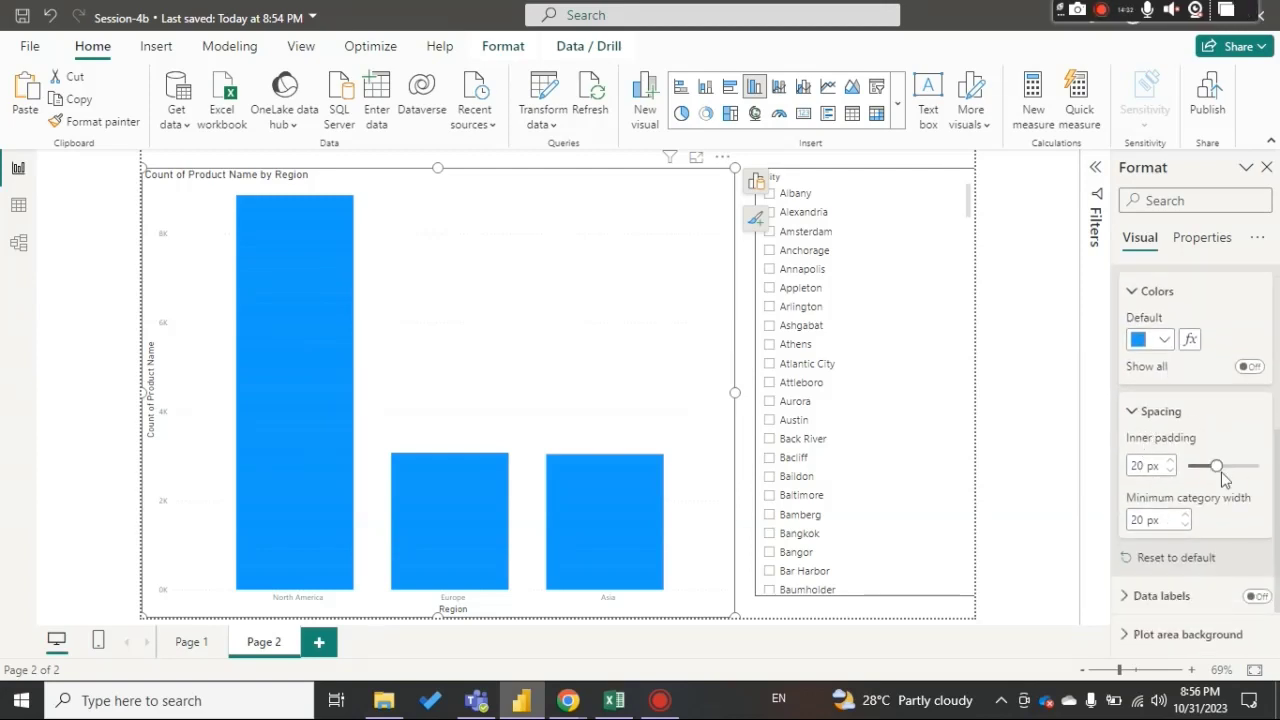
left_click_drag(1224, 478, 1272, 474)
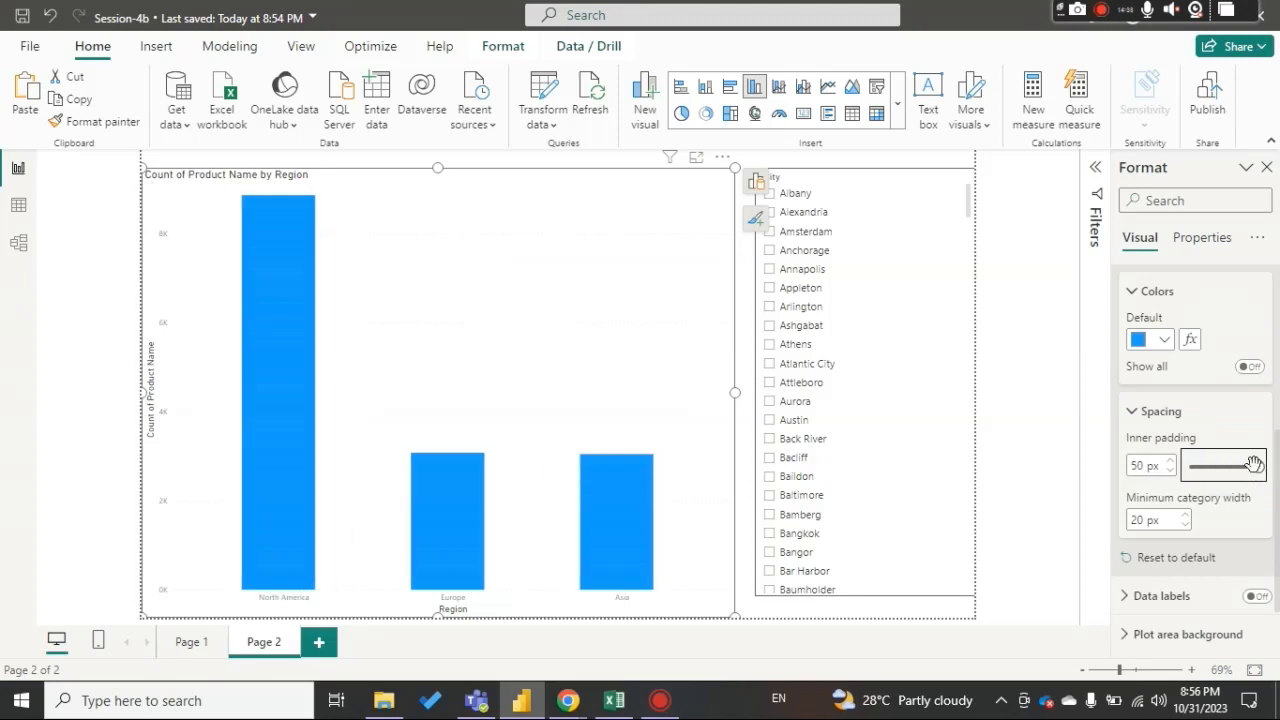
left_click_drag(1272, 474, 1188, 467)
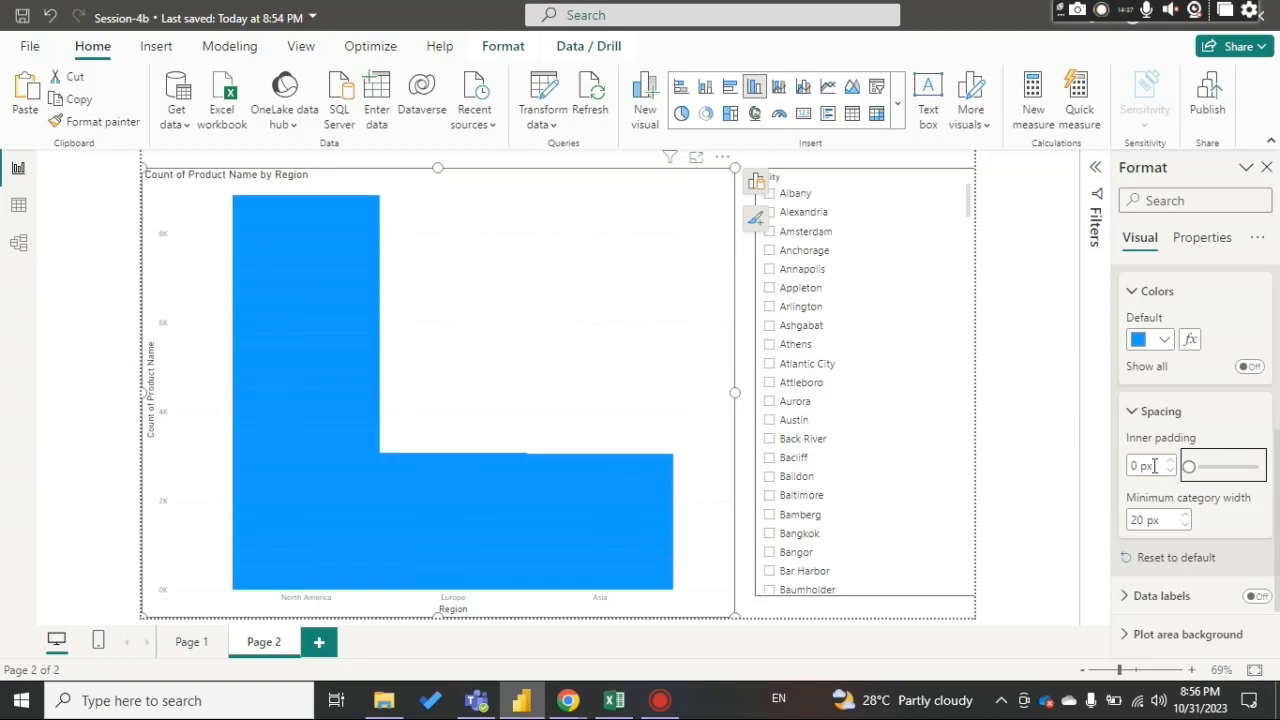
mouse_move(1189, 467)
left_mouse_down()
mouse_move(1255, 468)
mouse_move(1222, 468)
left_mouse_up()
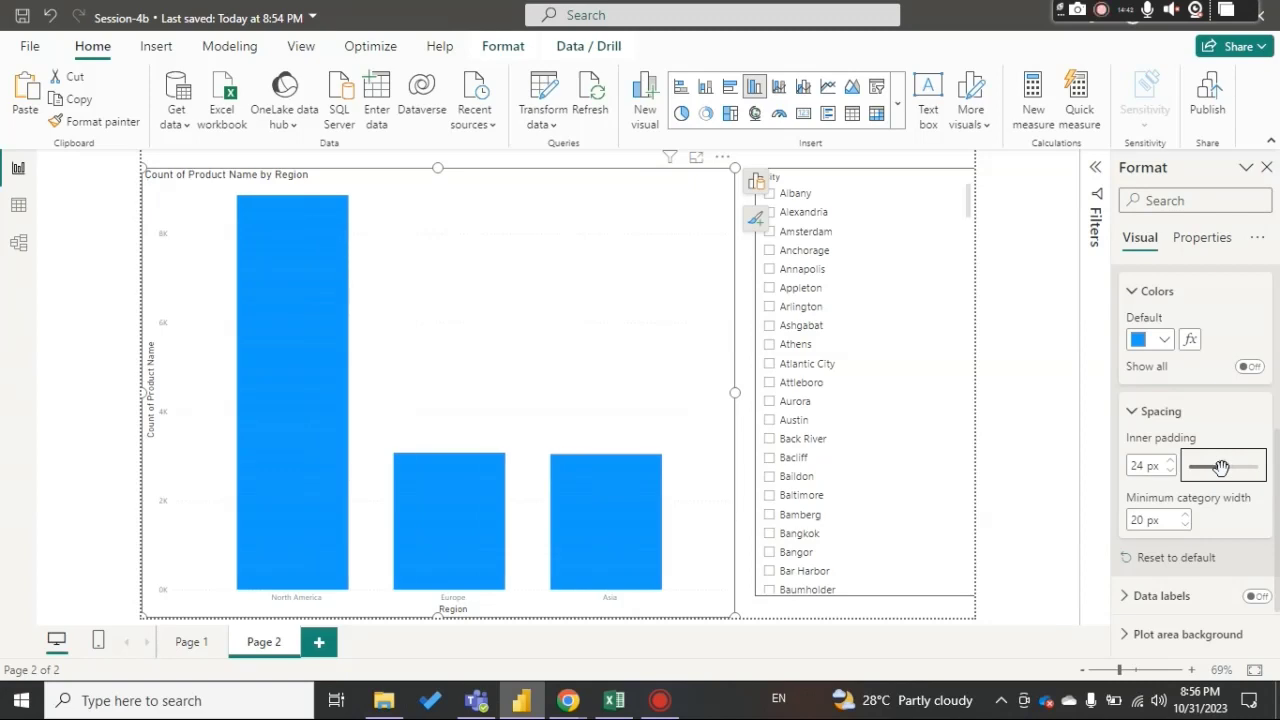
left_click(1185, 515)
left_click(1185, 515)
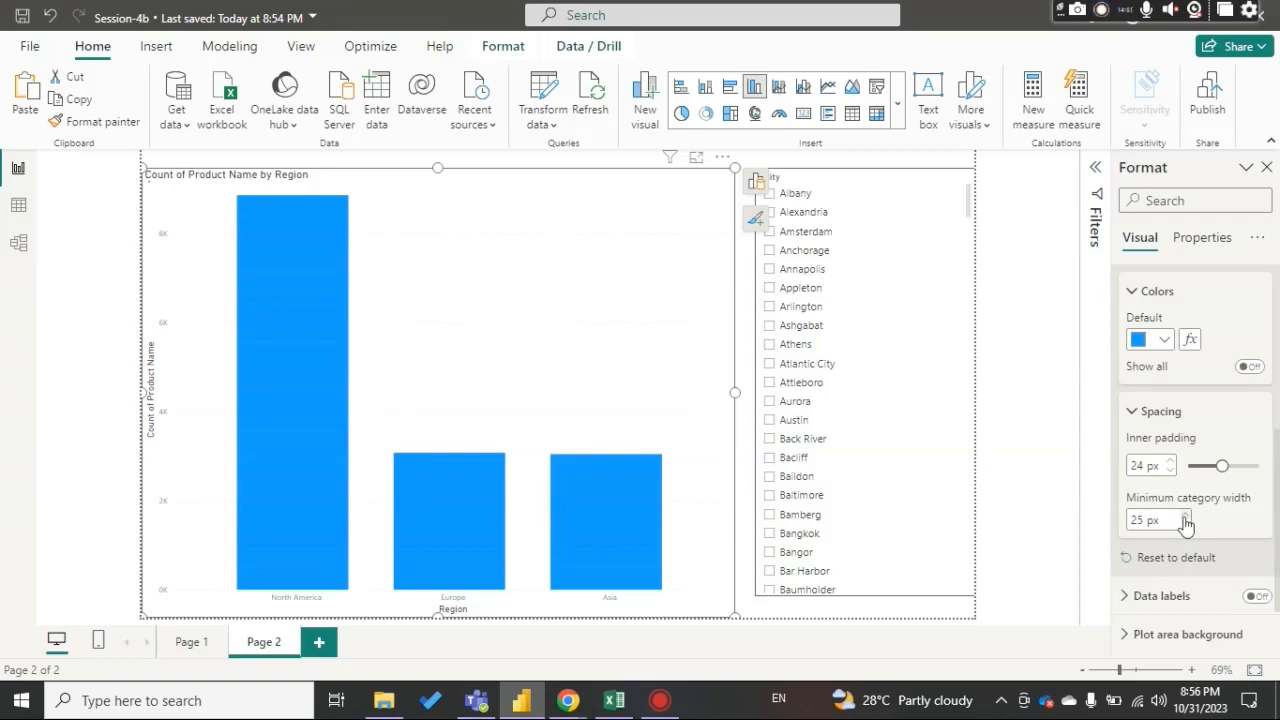
left_click(1185, 518)
left_click(1185, 518)
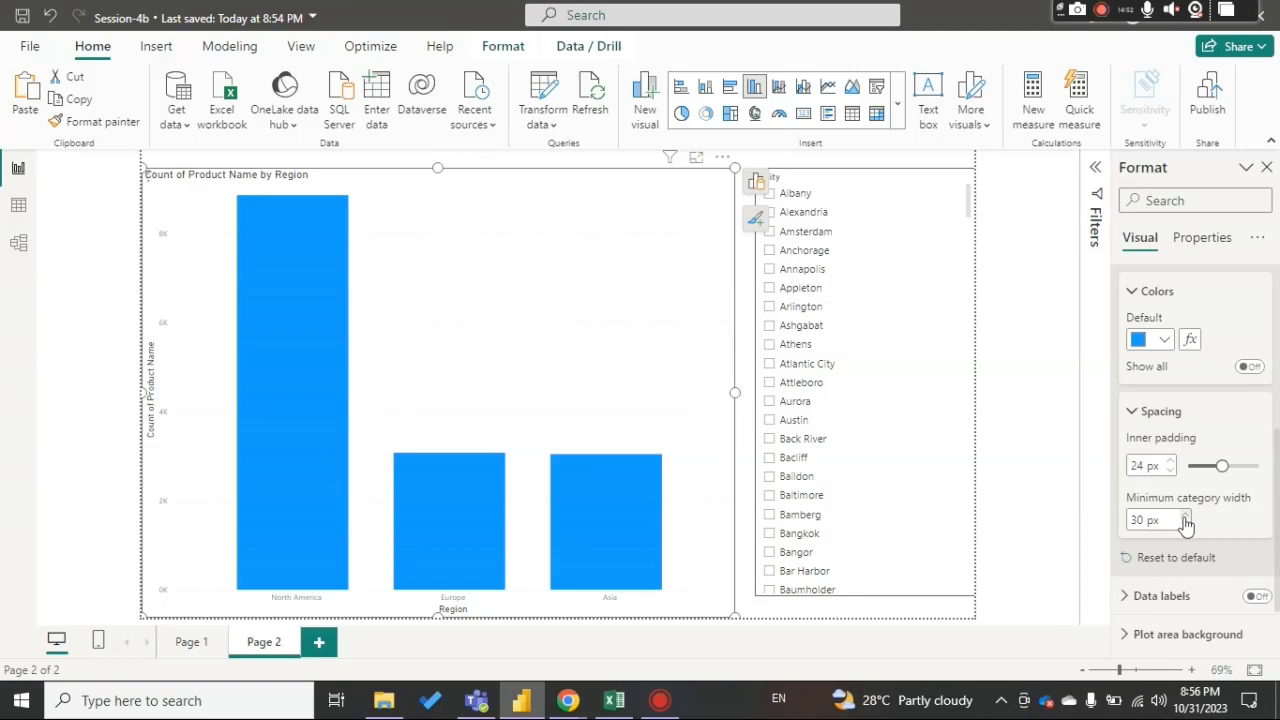
left_click(1185, 516)
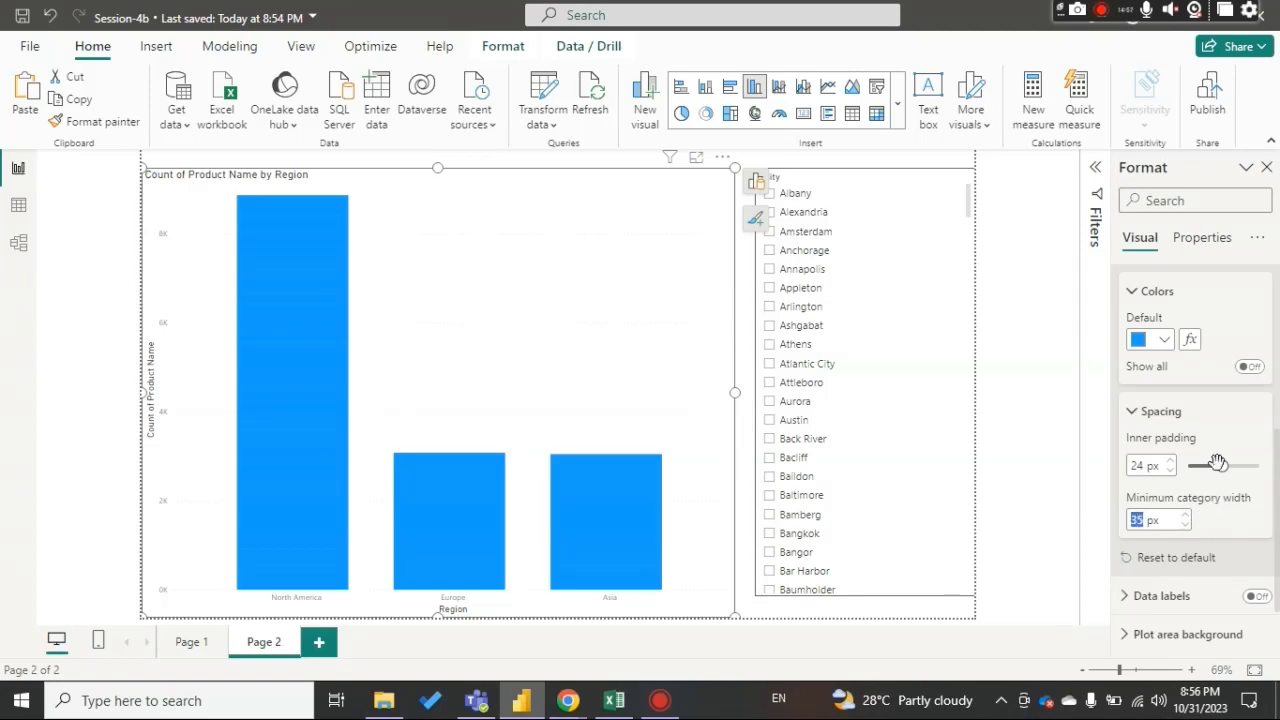
left_click_drag(1222, 466, 1243, 467)
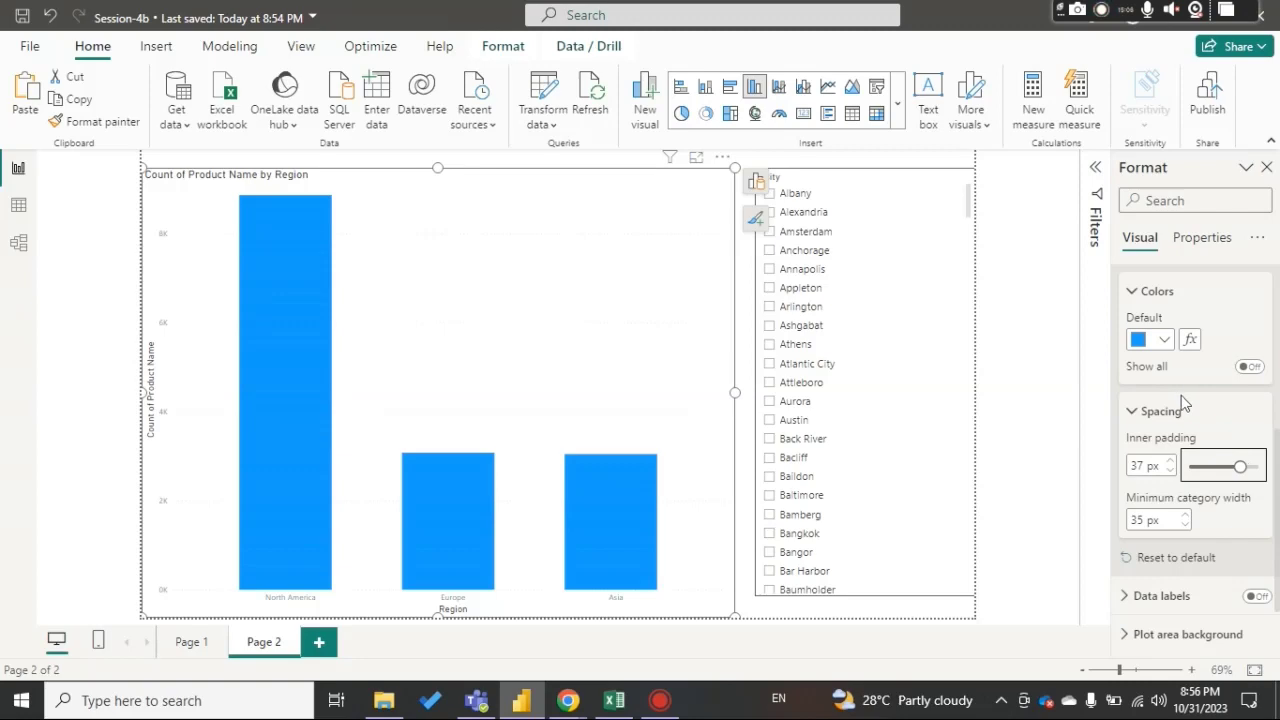
Step: Fill the Slicer topic cell B17 yellow in the Excel topic list
left_click(616, 703)
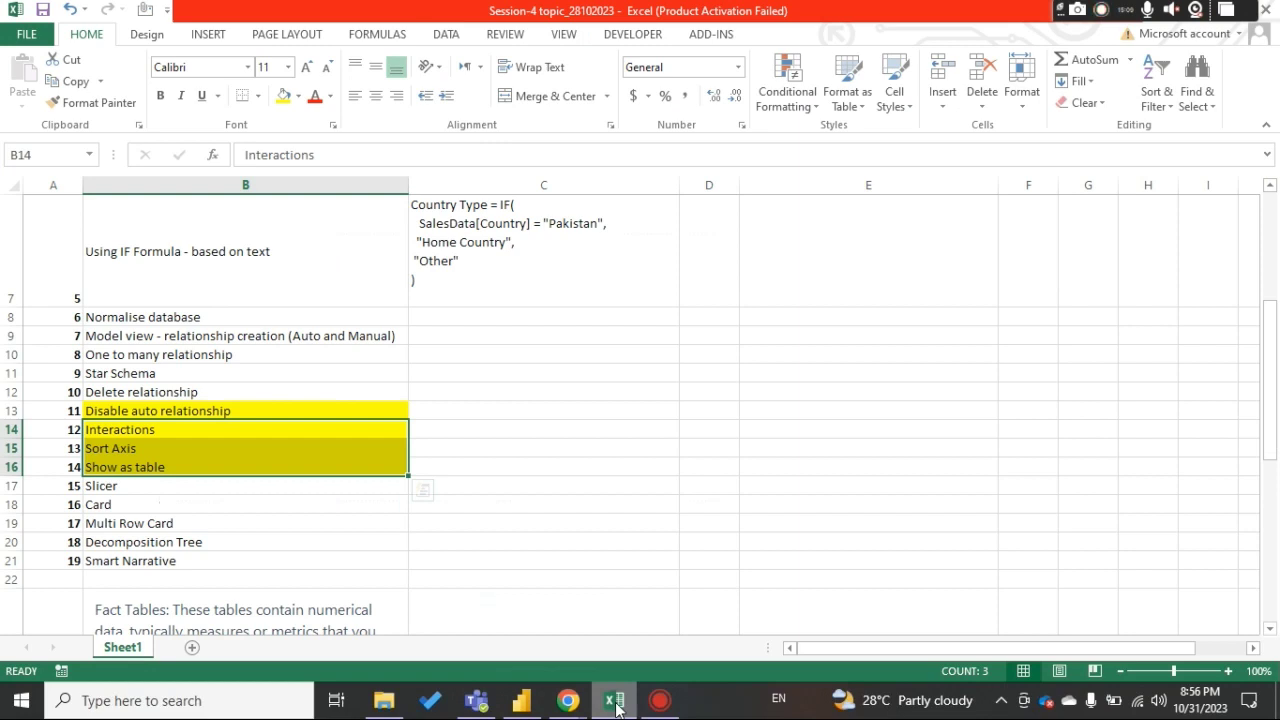
left_click(198, 486)
left_click(177, 505)
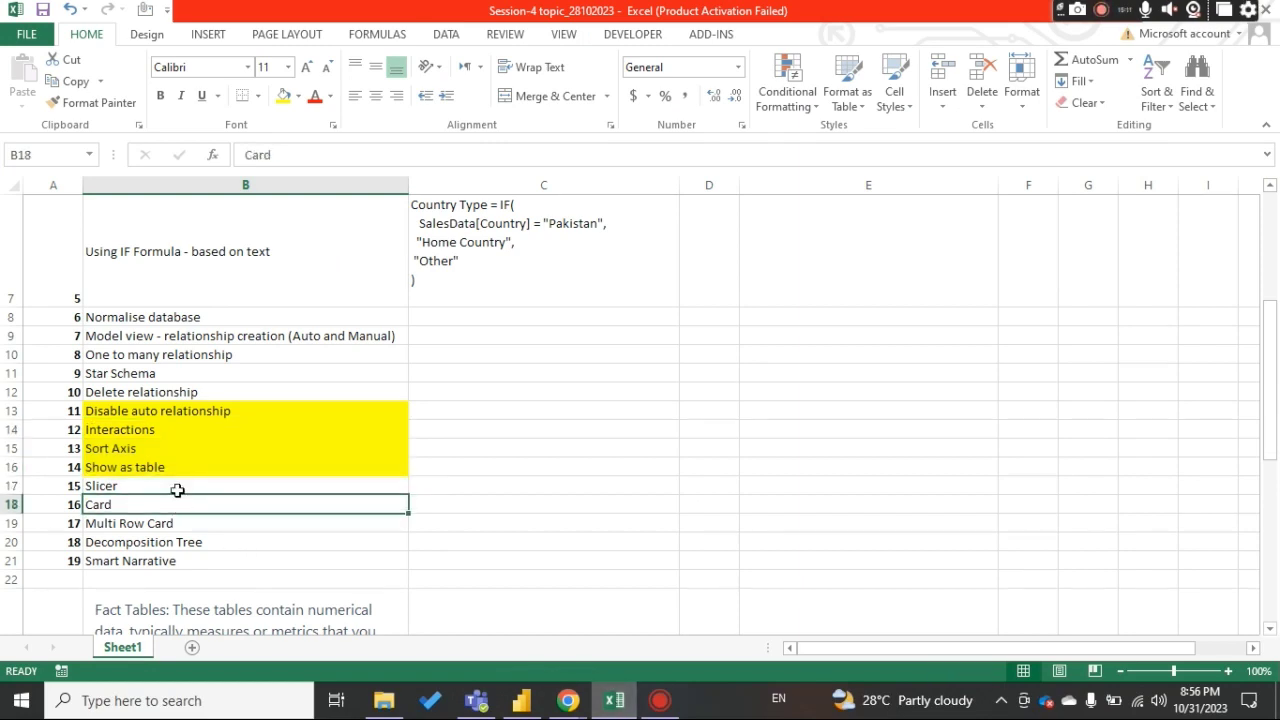
left_click(177, 488)
left_click(283, 96)
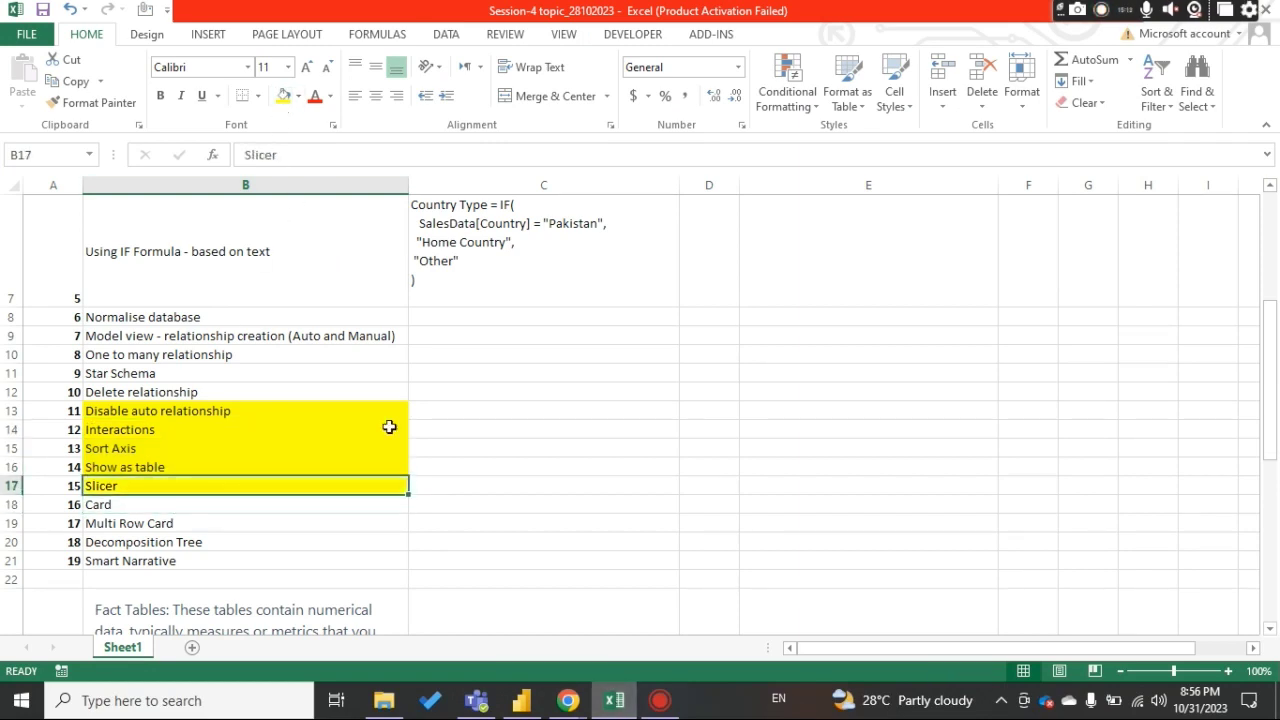
Step: Select the Card and Multi Row Card topics in B18:B19, then return to Power BI
left_click(293, 506)
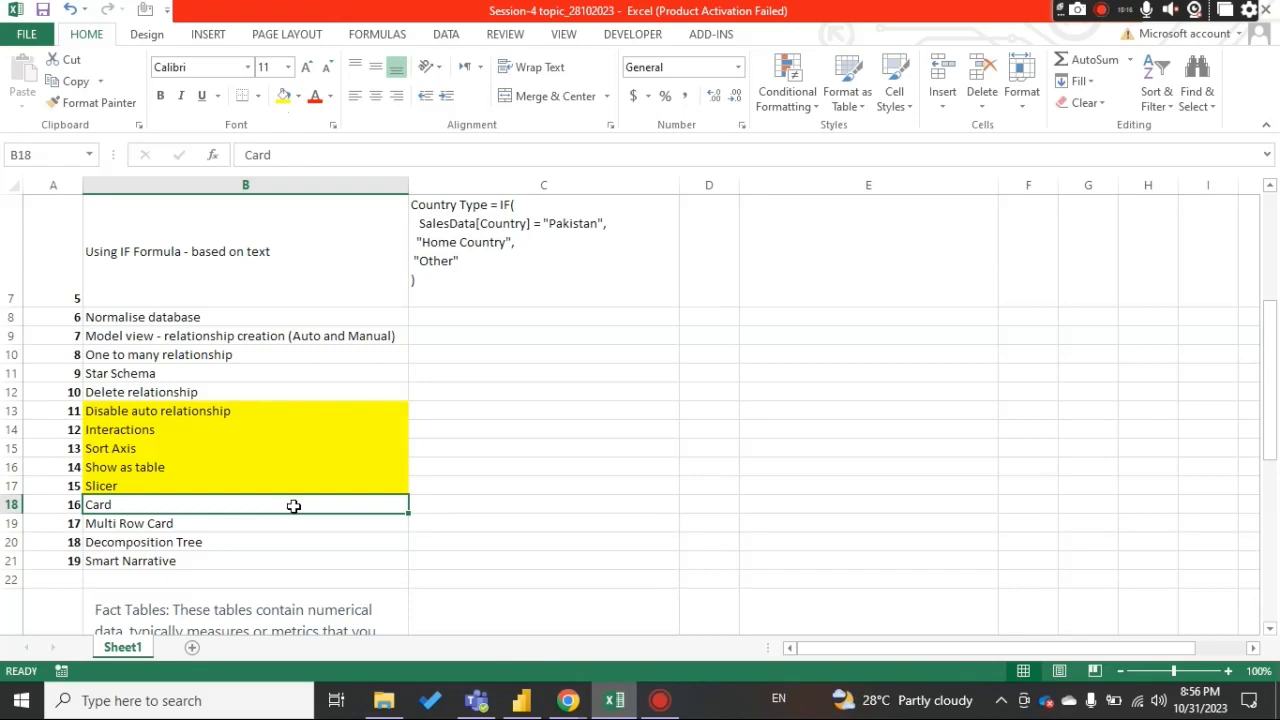
left_click_drag(293, 506, 294, 520)
left_click(566, 703)
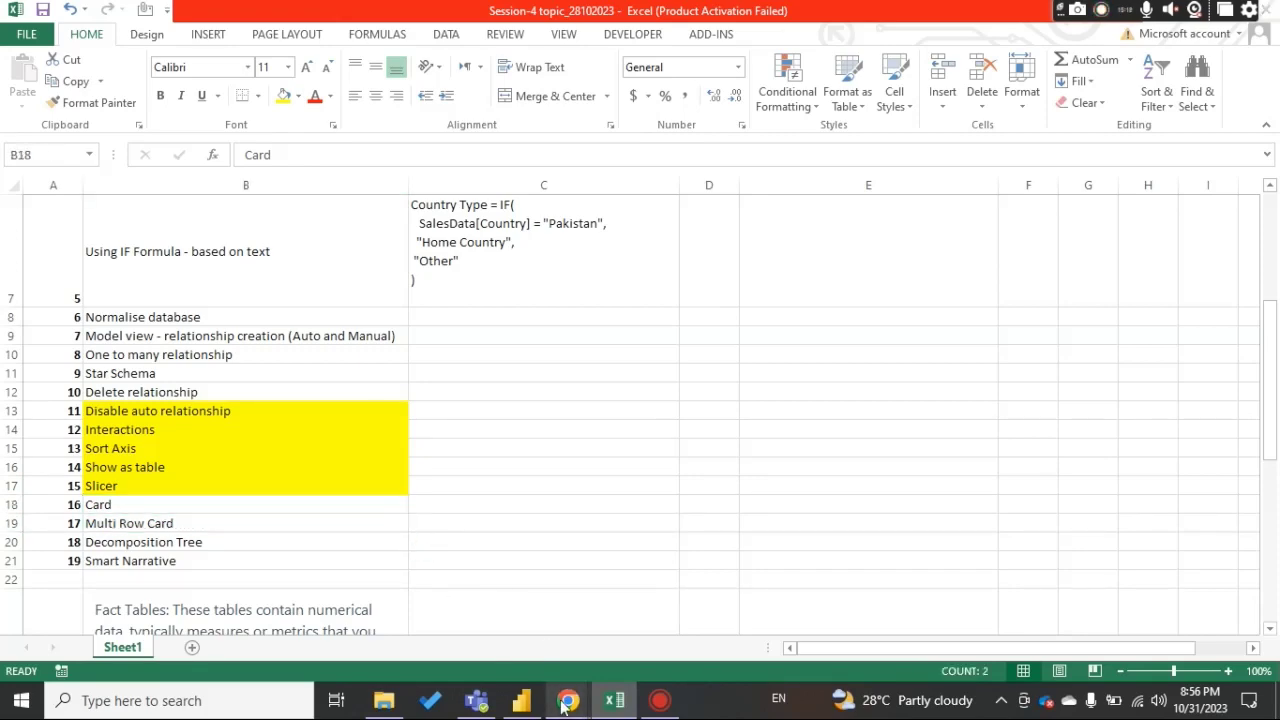
left_click(521, 700)
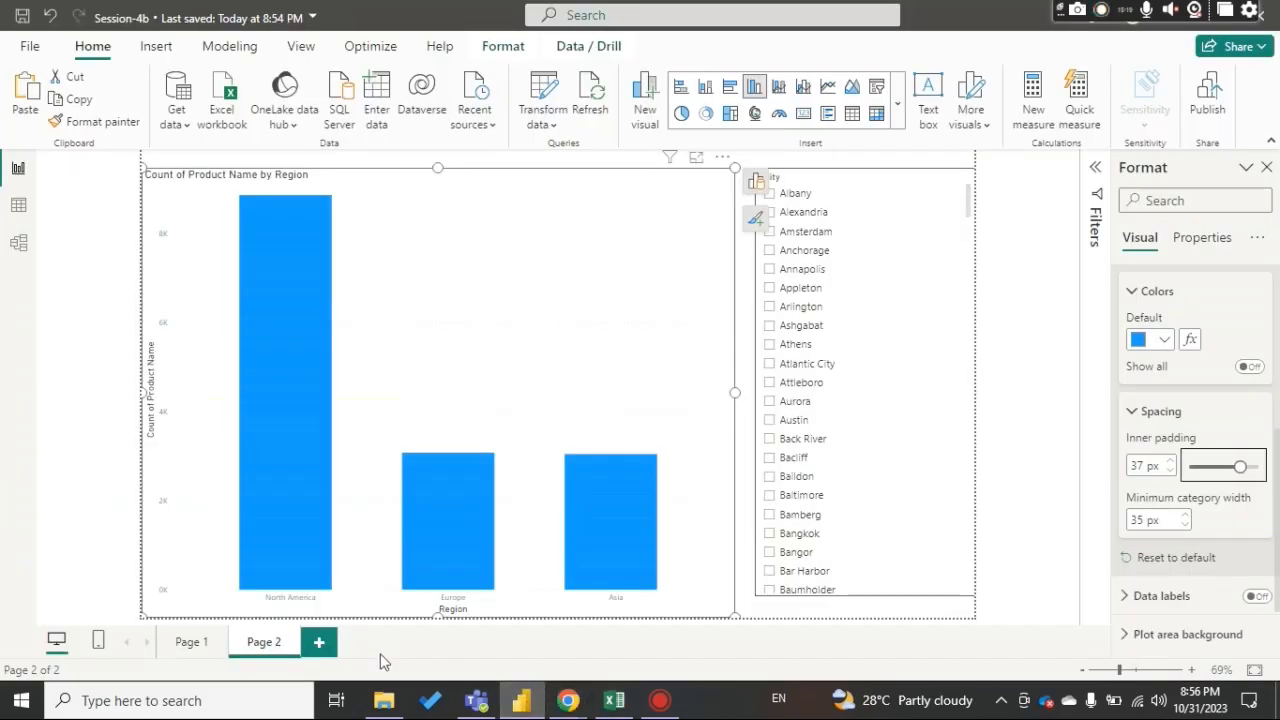
Step: Add Page 3 with an enlarged Card visual showing the SalesData City field (Albany)
left_click(327, 645)
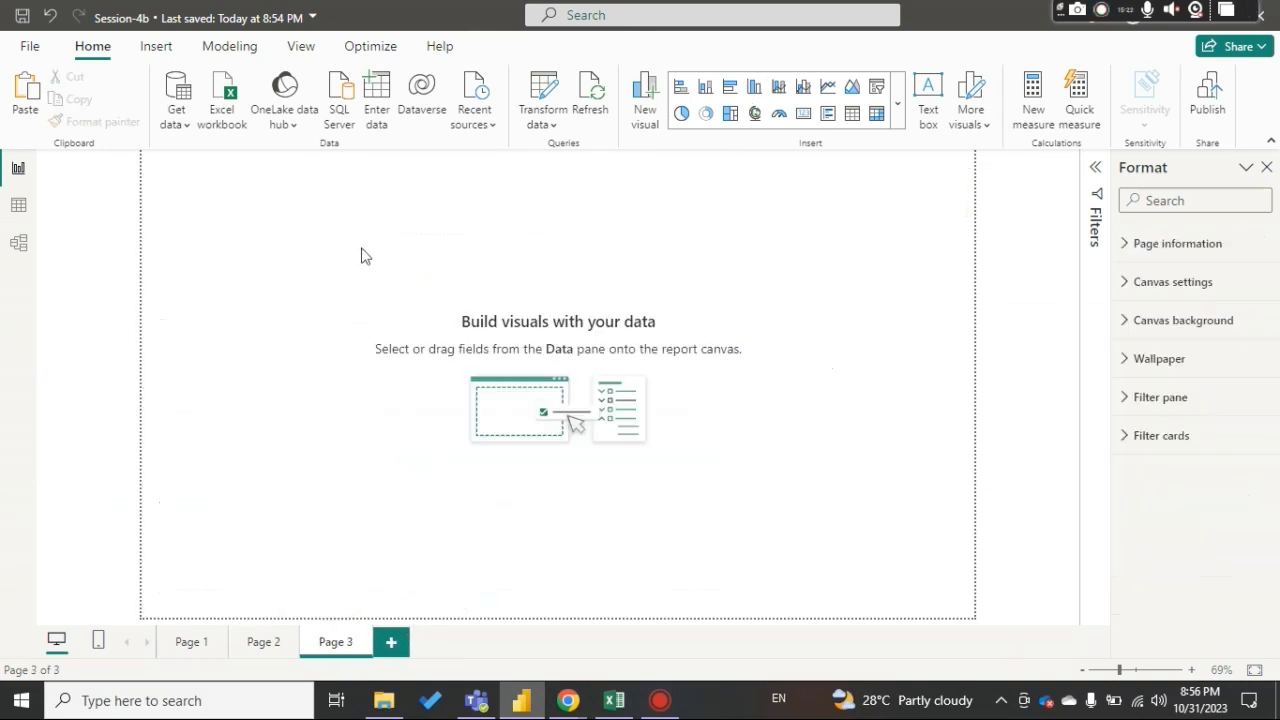
left_click(803, 115)
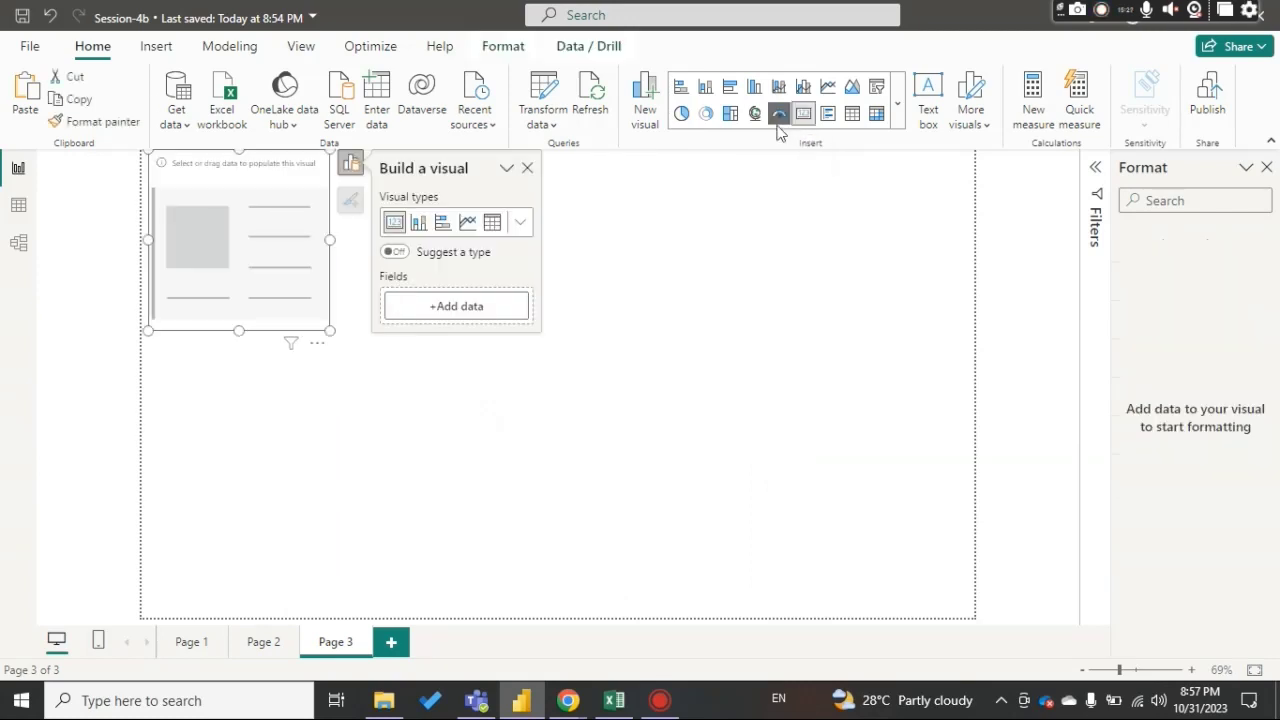
left_click(526, 304)
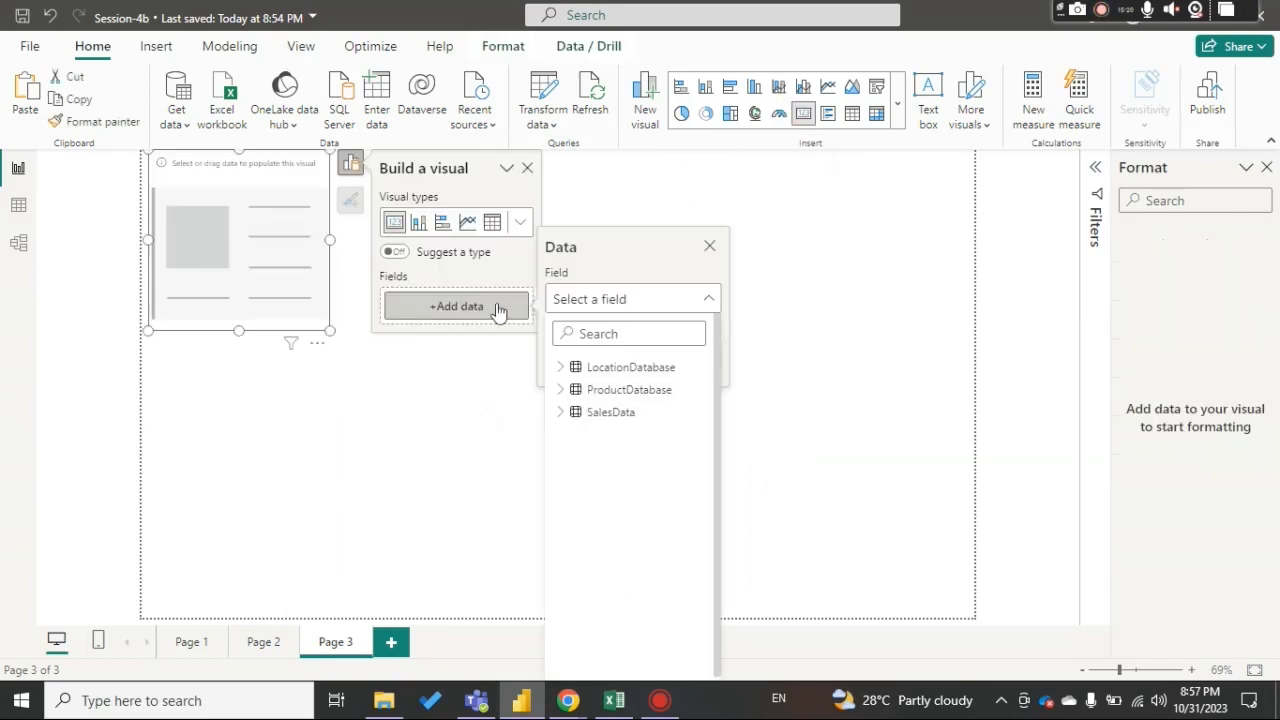
left_click(566, 414)
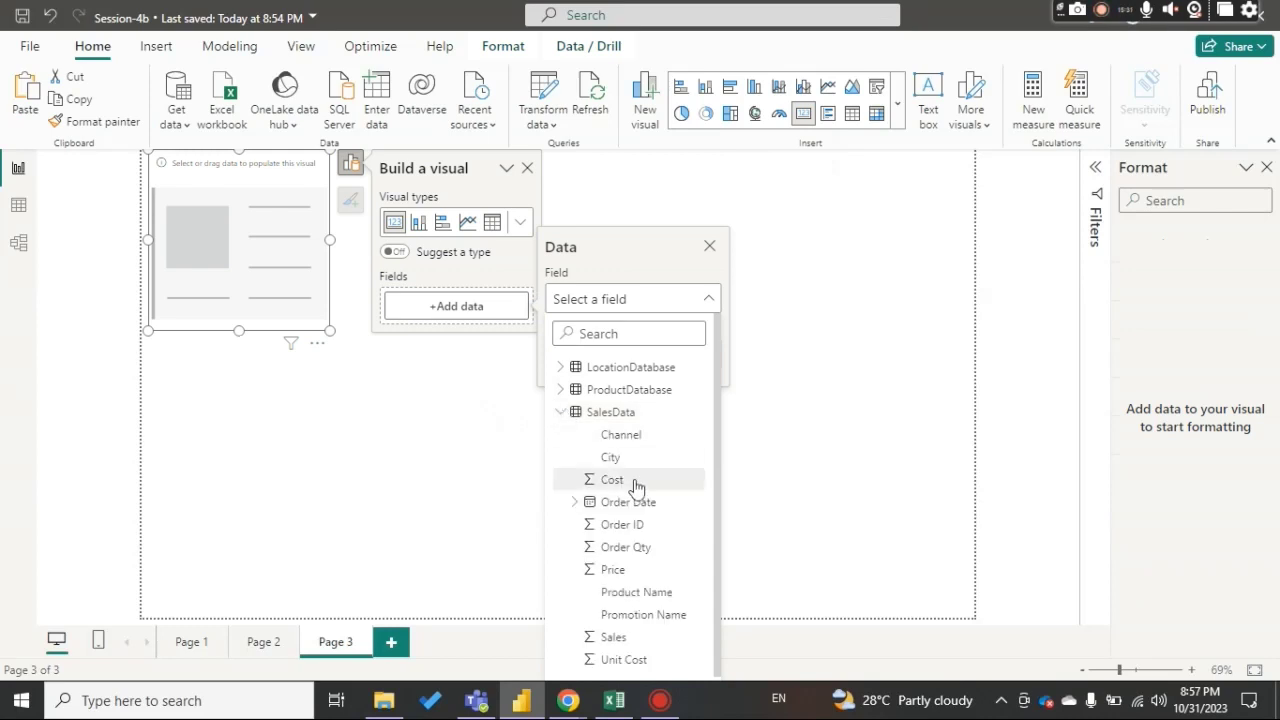
left_click(610, 457)
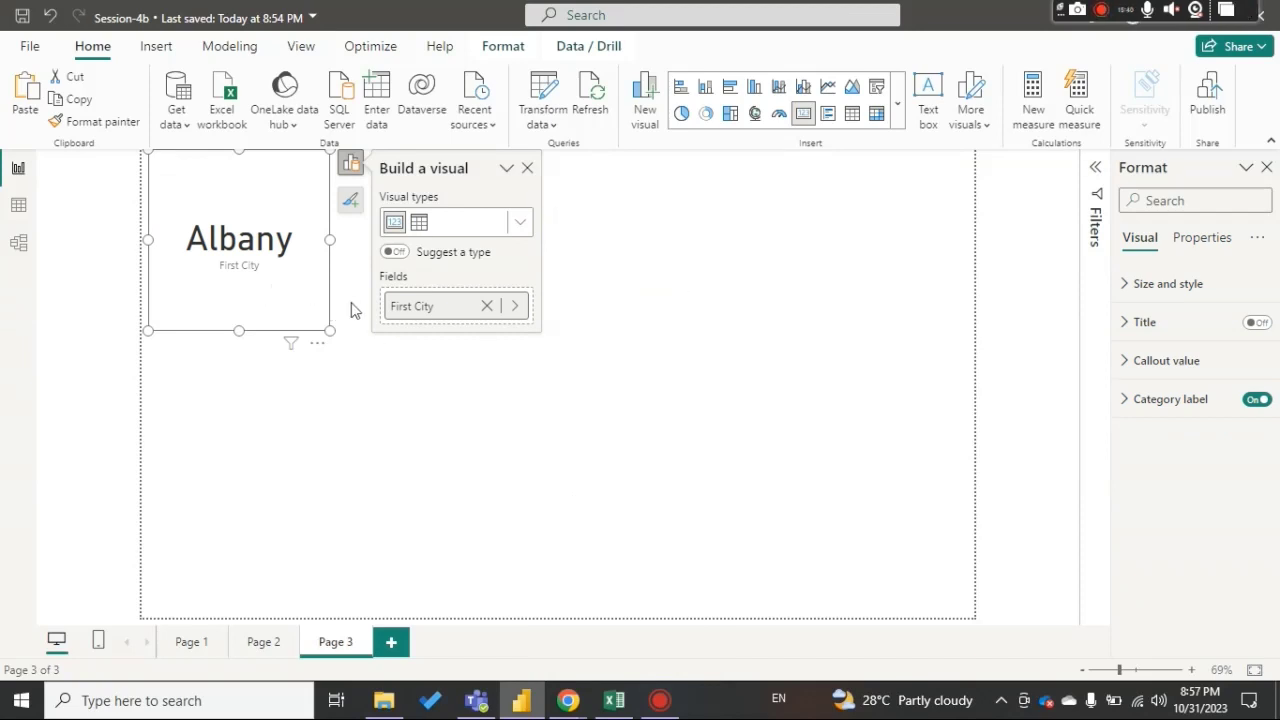
left_click(528, 169)
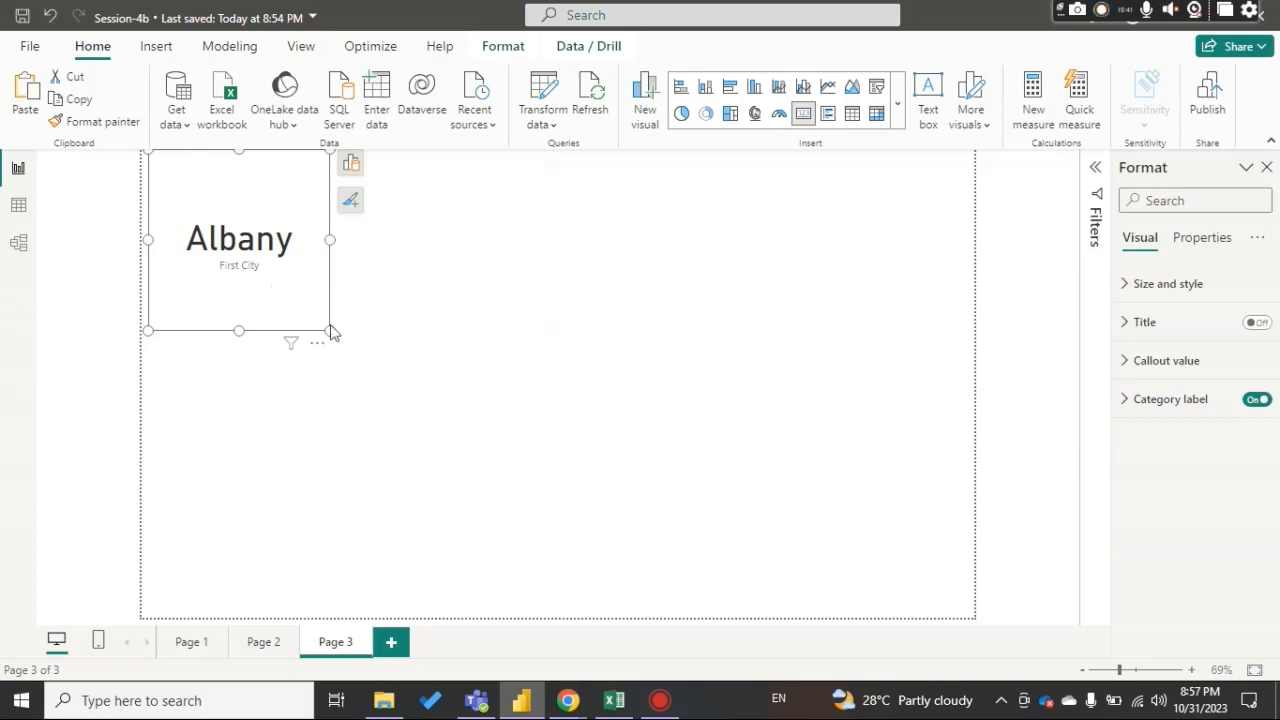
left_click_drag(330, 330, 501, 362)
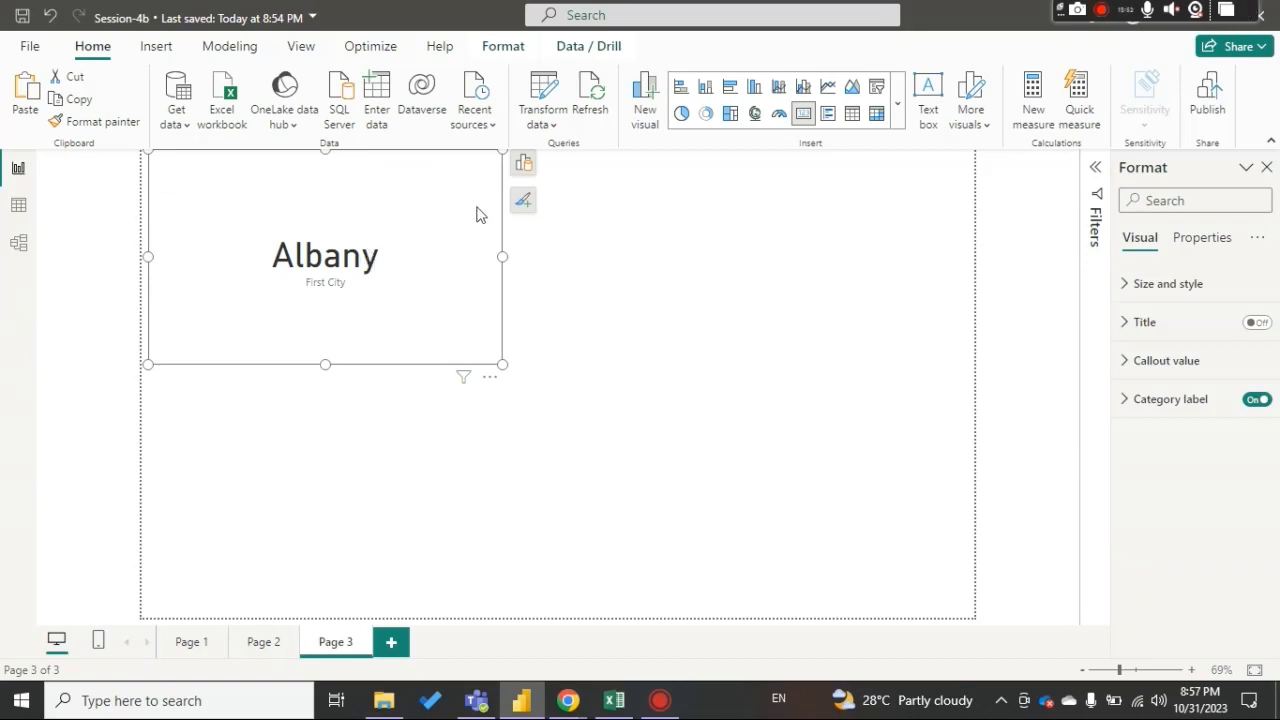
Step: Change the City card's aggregation to Last, then to Count (Distinct), showing 263
left_click(525, 167)
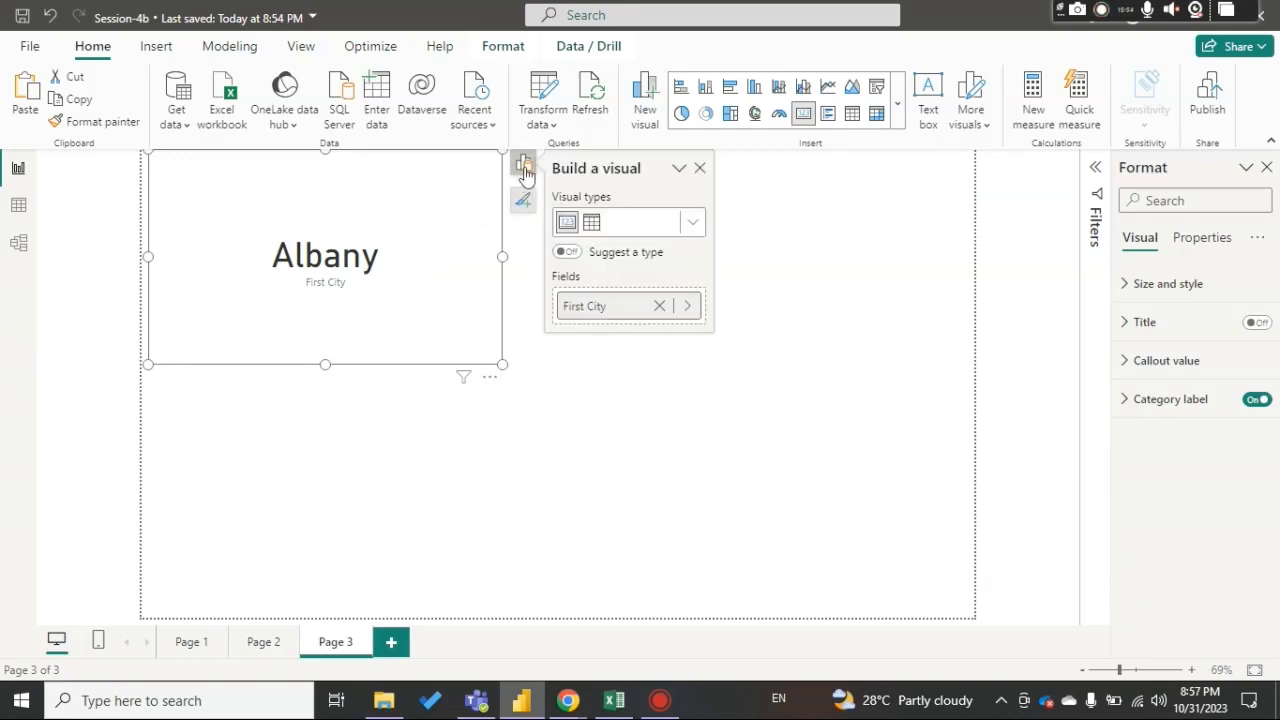
left_click(688, 308)
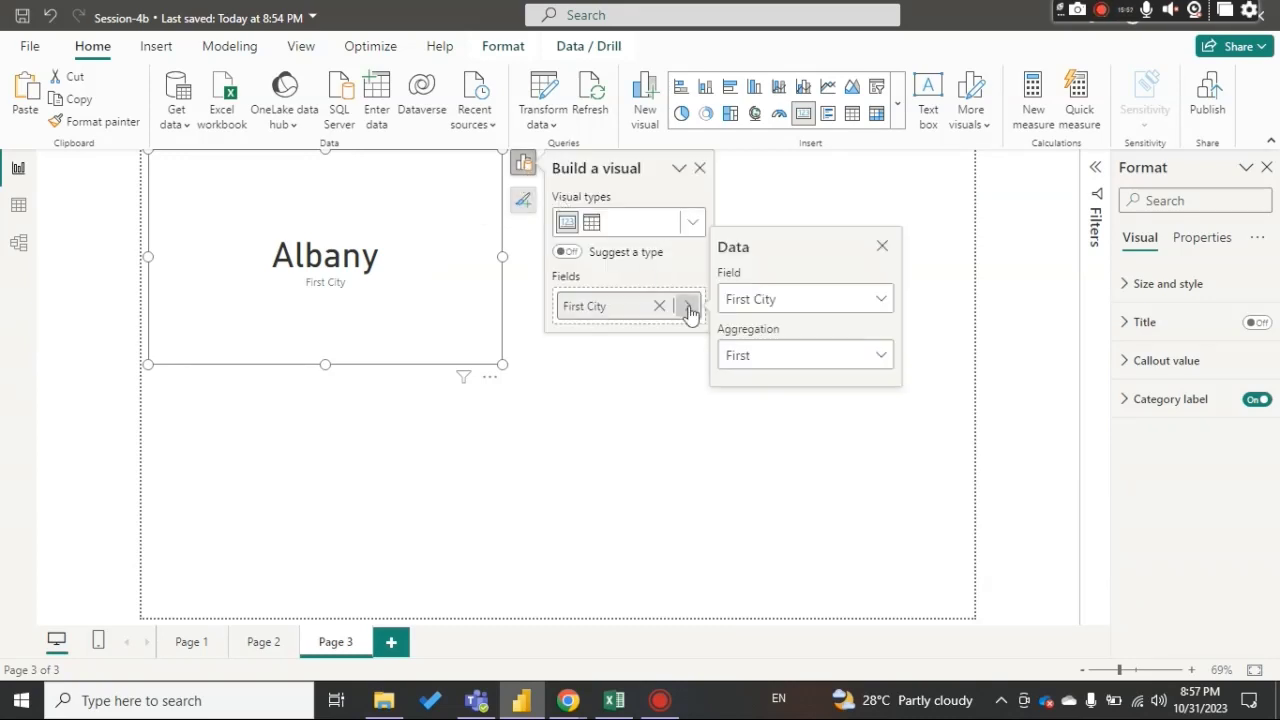
left_click(882, 304)
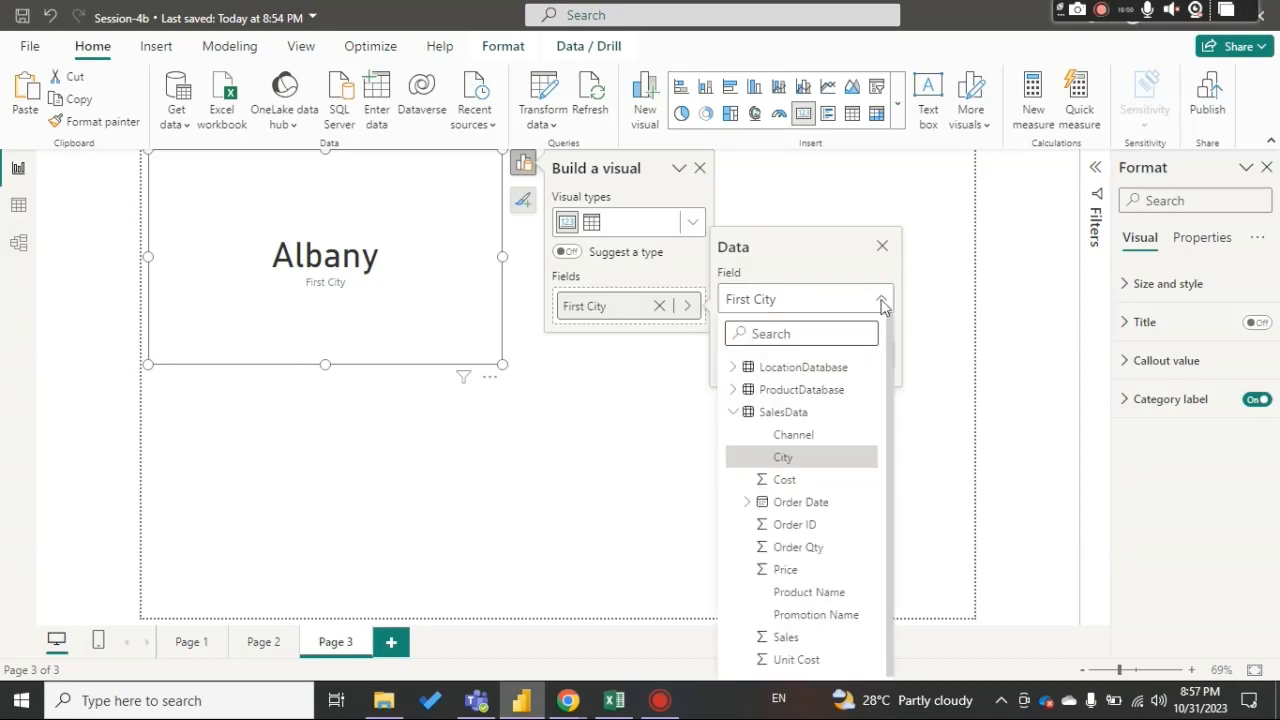
left_click(880, 358)
left_click(880, 360)
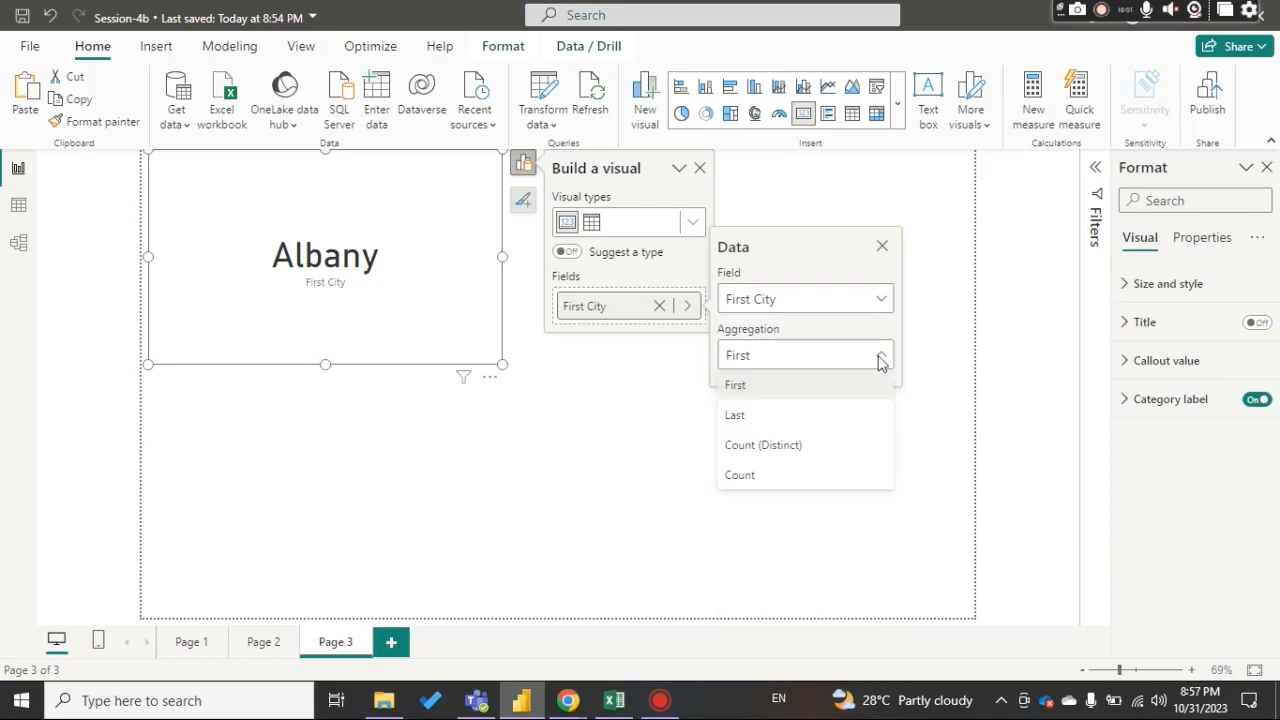
left_click(785, 418)
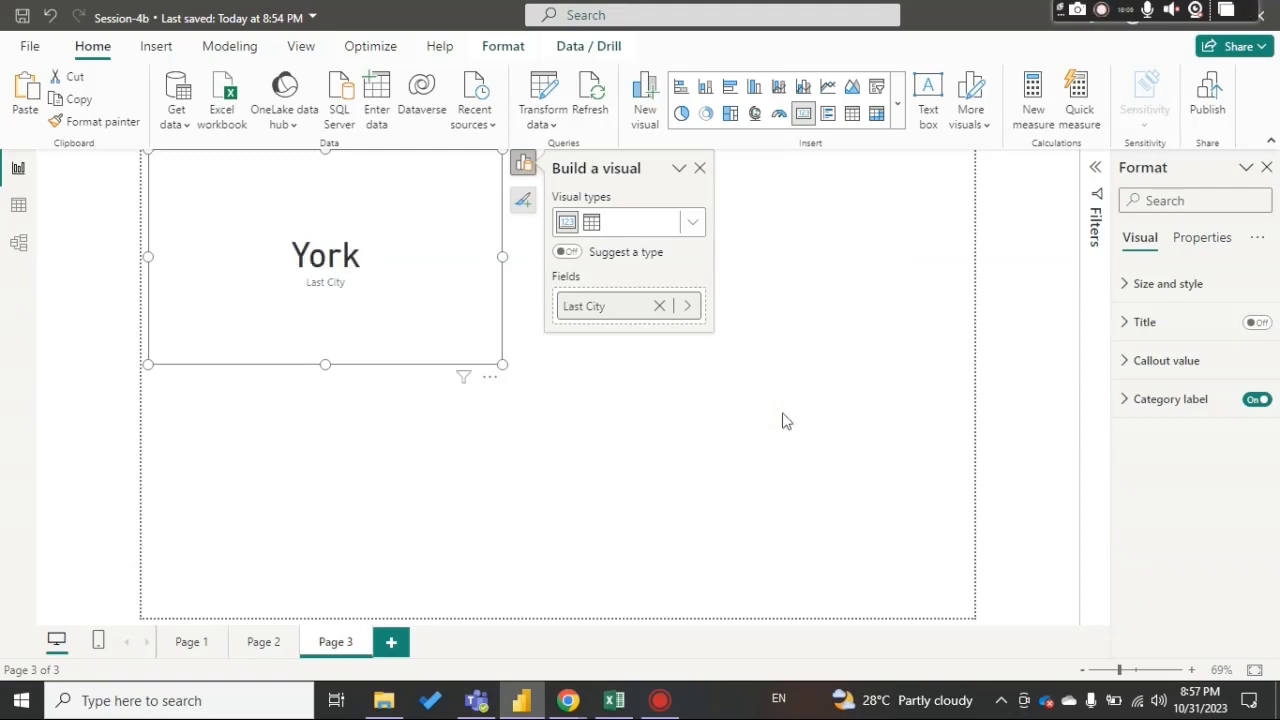
left_click(687, 305)
left_click(864, 358)
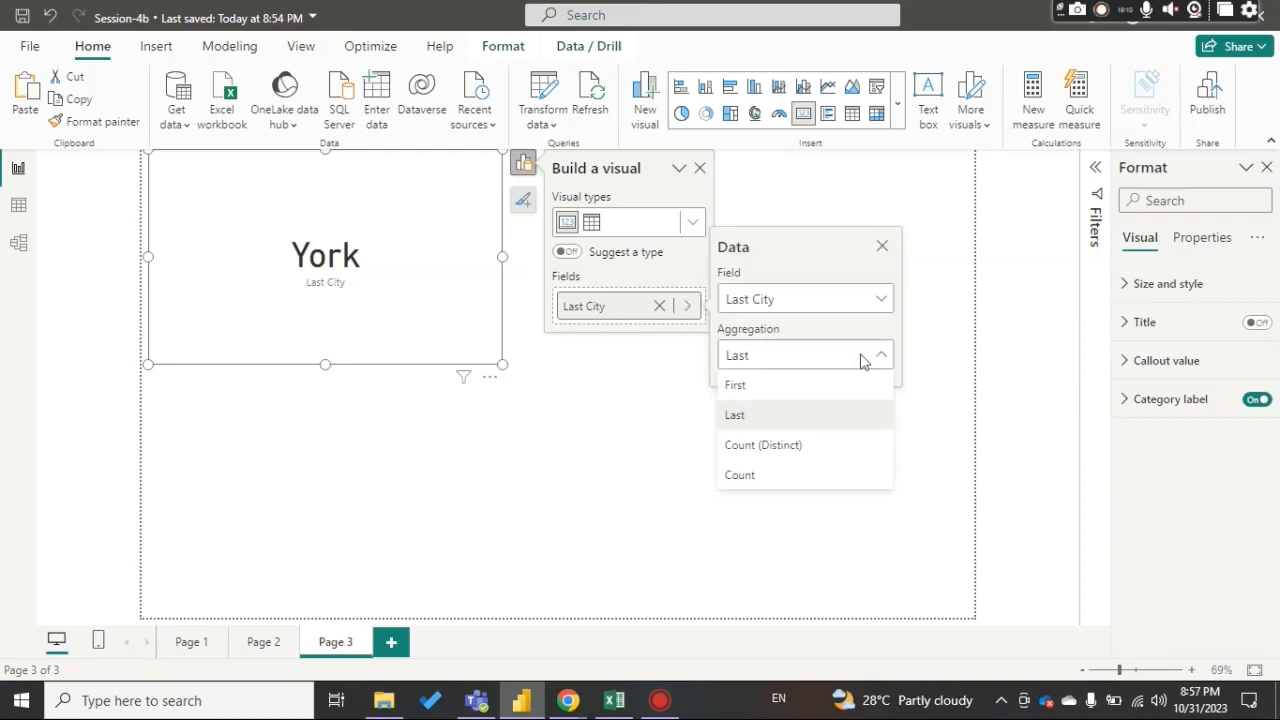
left_click(800, 446)
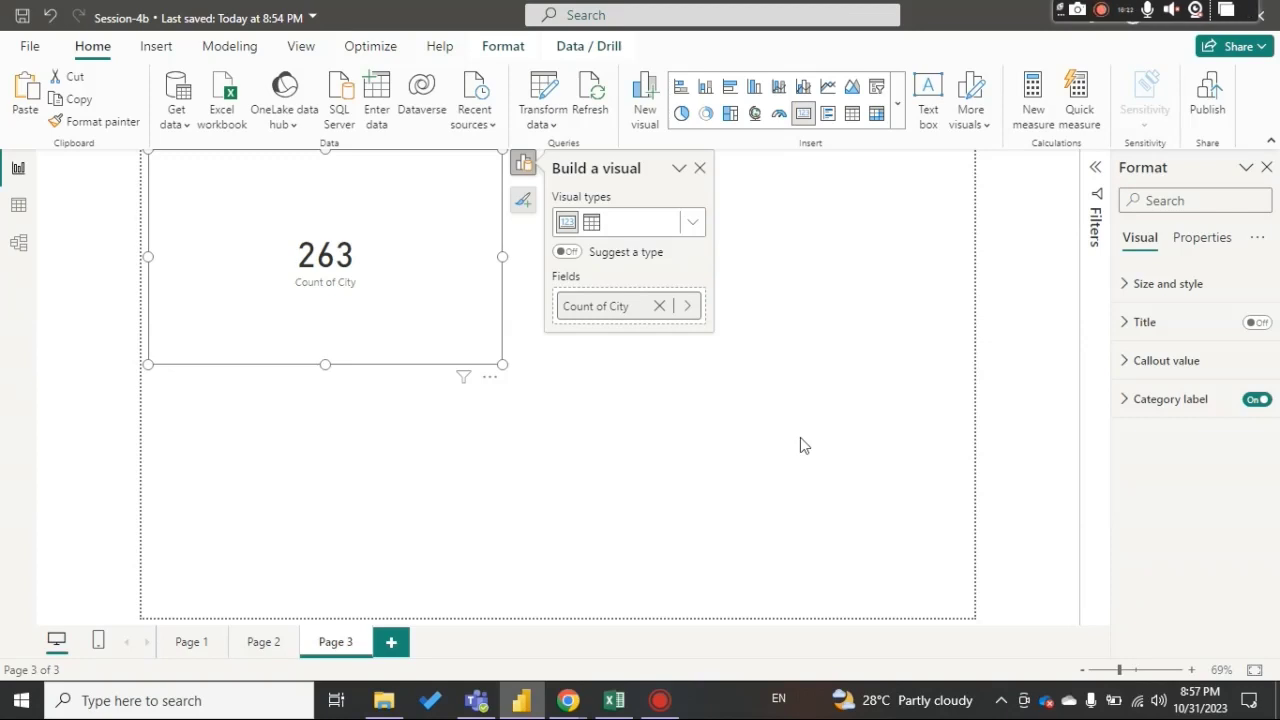
Step: Switch the card to a plain Count of City showing 15.00K and shrink it slightly
left_click(687, 306)
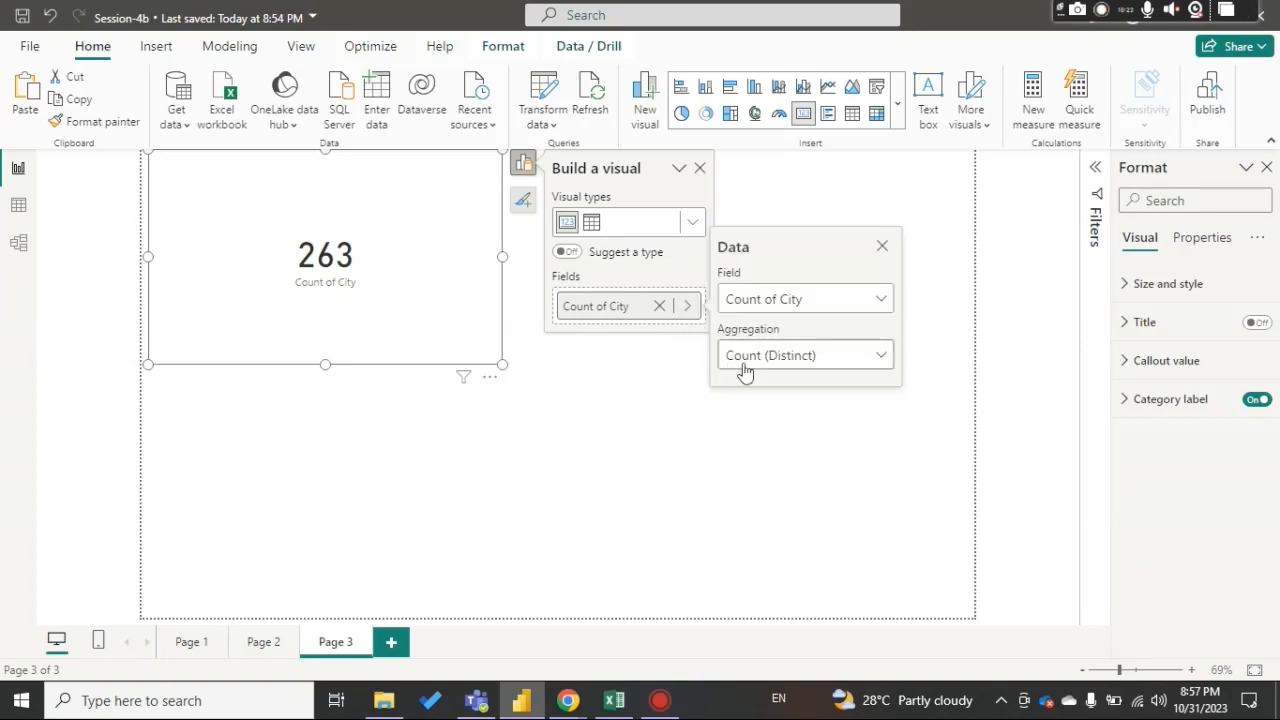
left_click(803, 358)
left_click(742, 476)
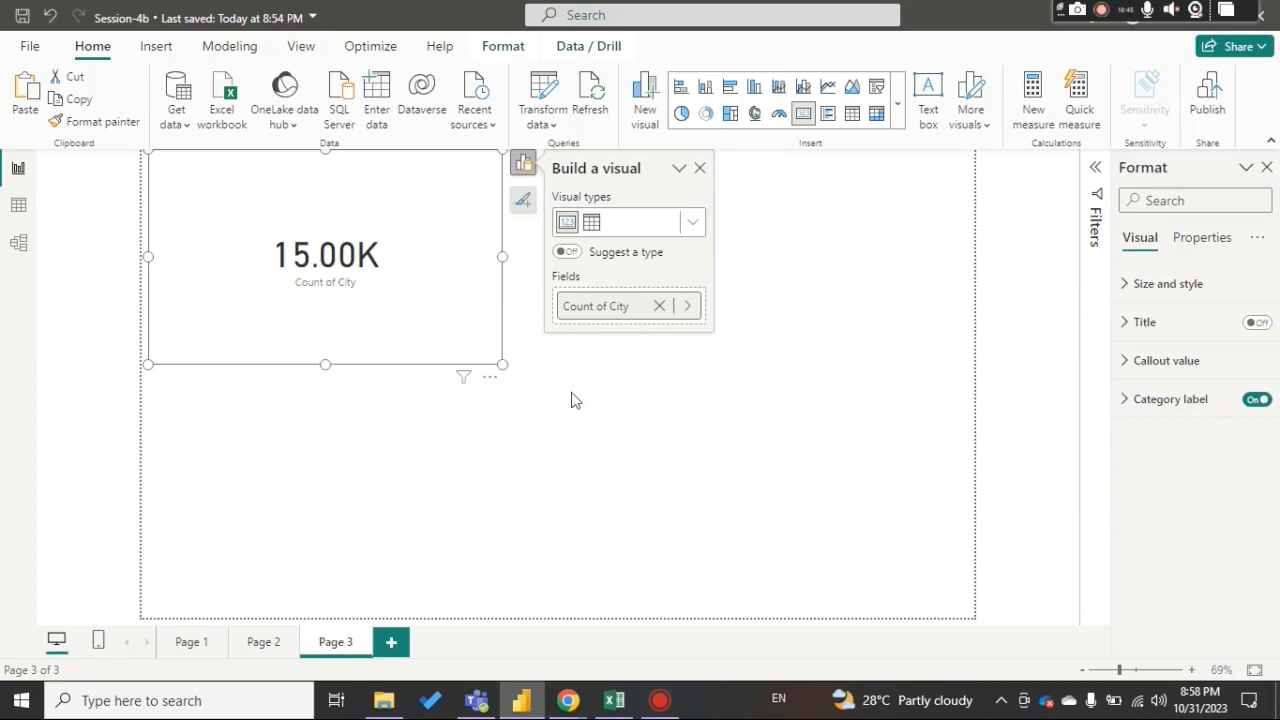
left_click_drag(503, 364, 426, 338)
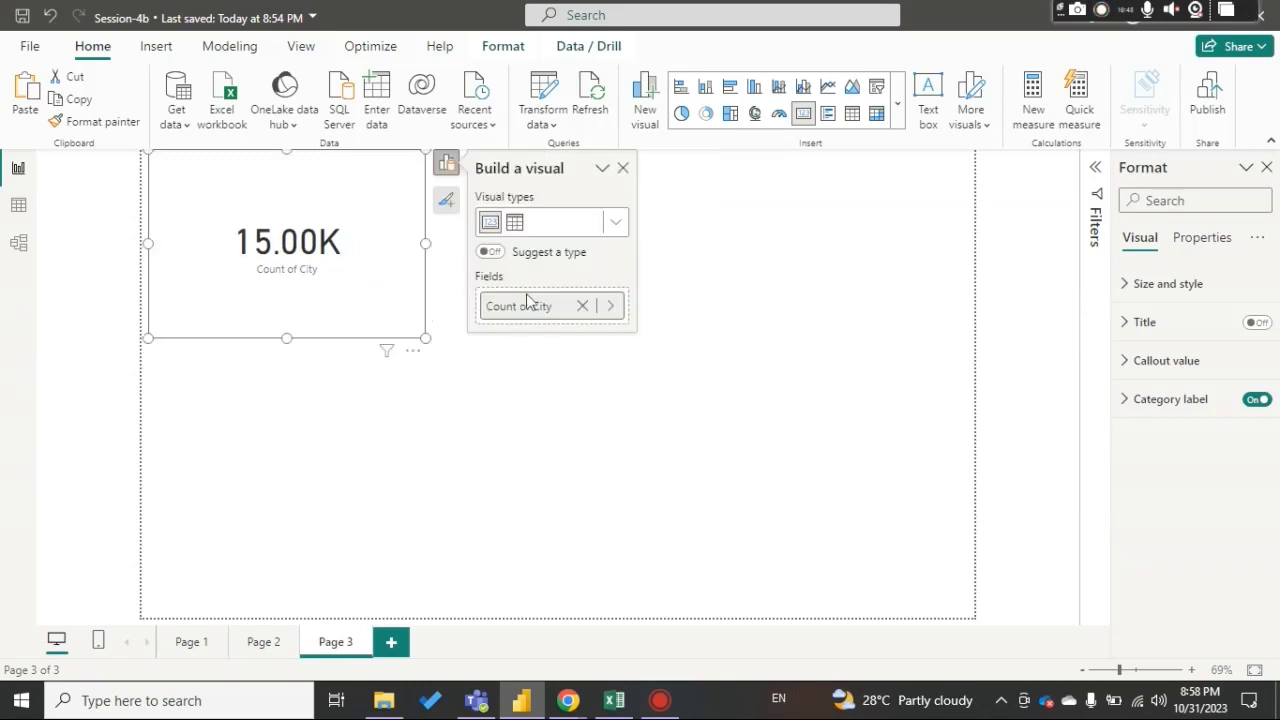
left_click(610, 306)
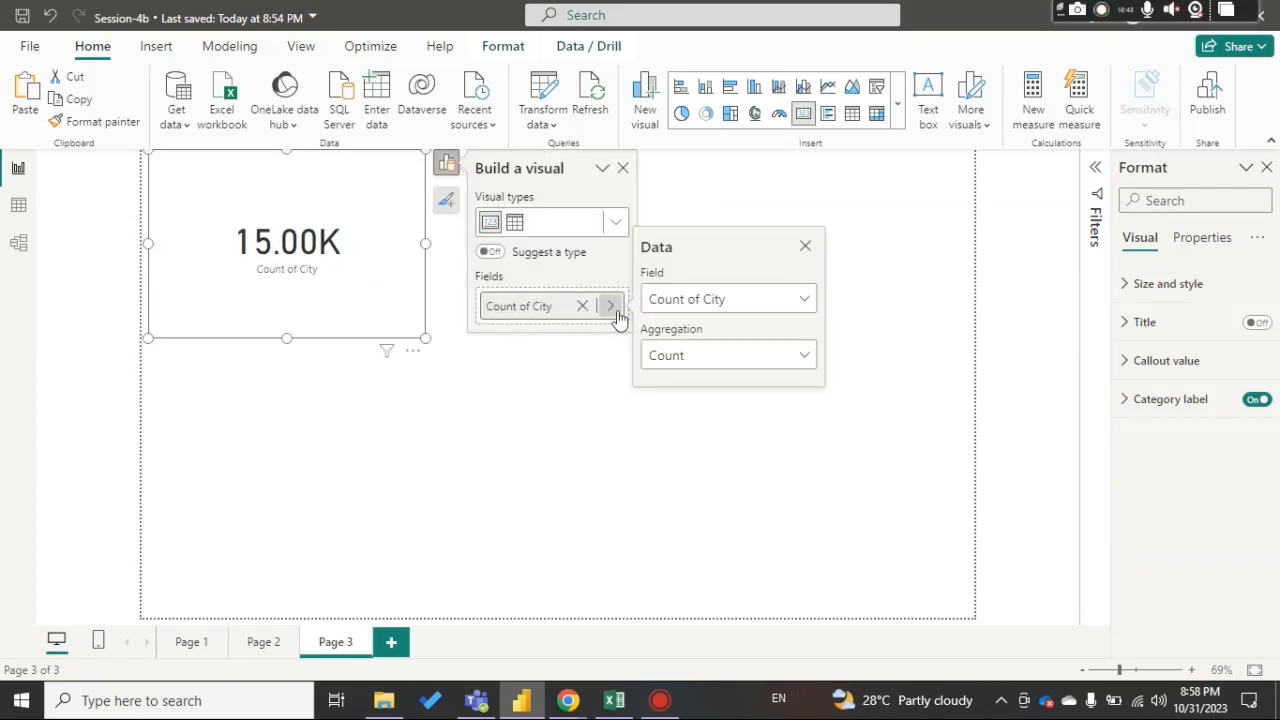
left_click(699, 367)
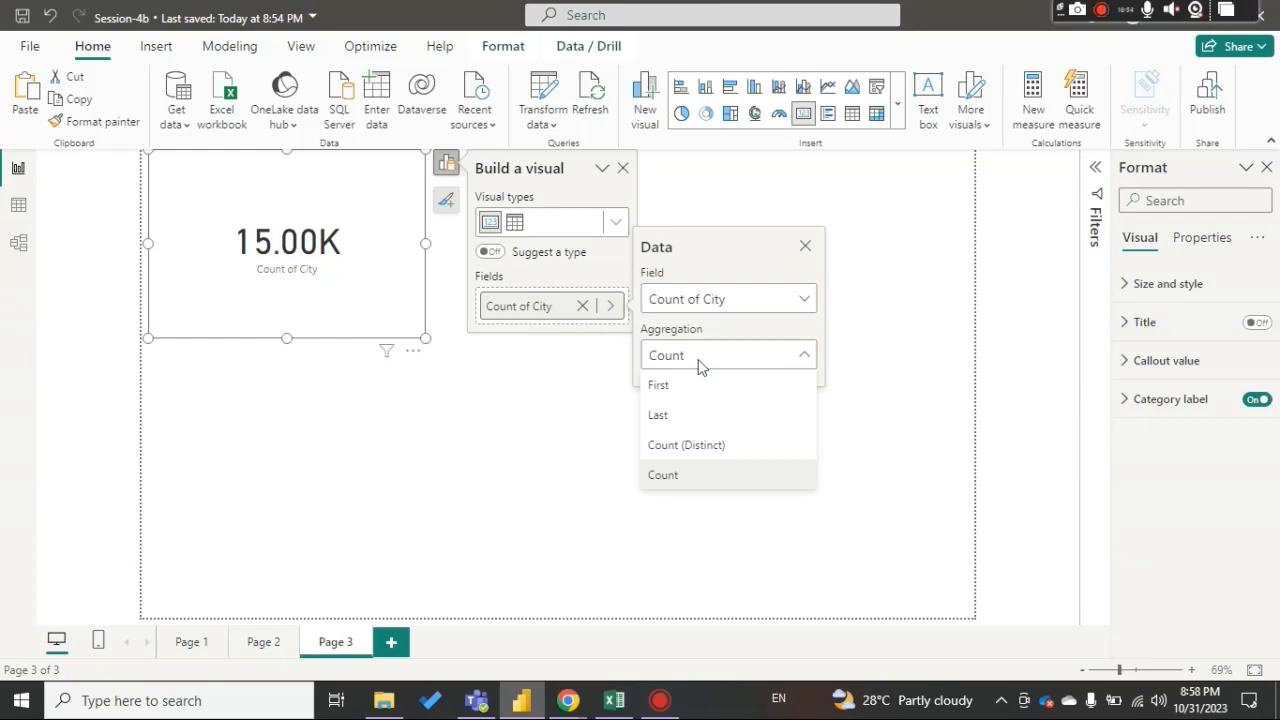
left_click(869, 237)
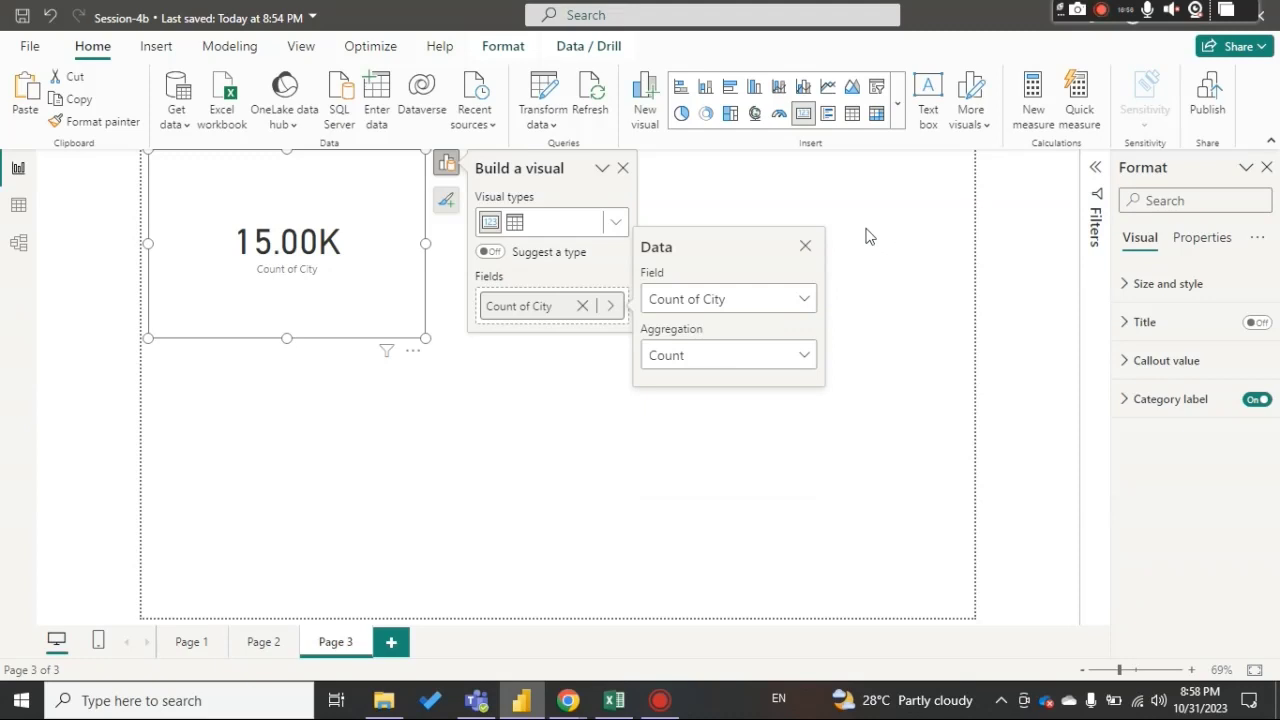
left_click(622, 168)
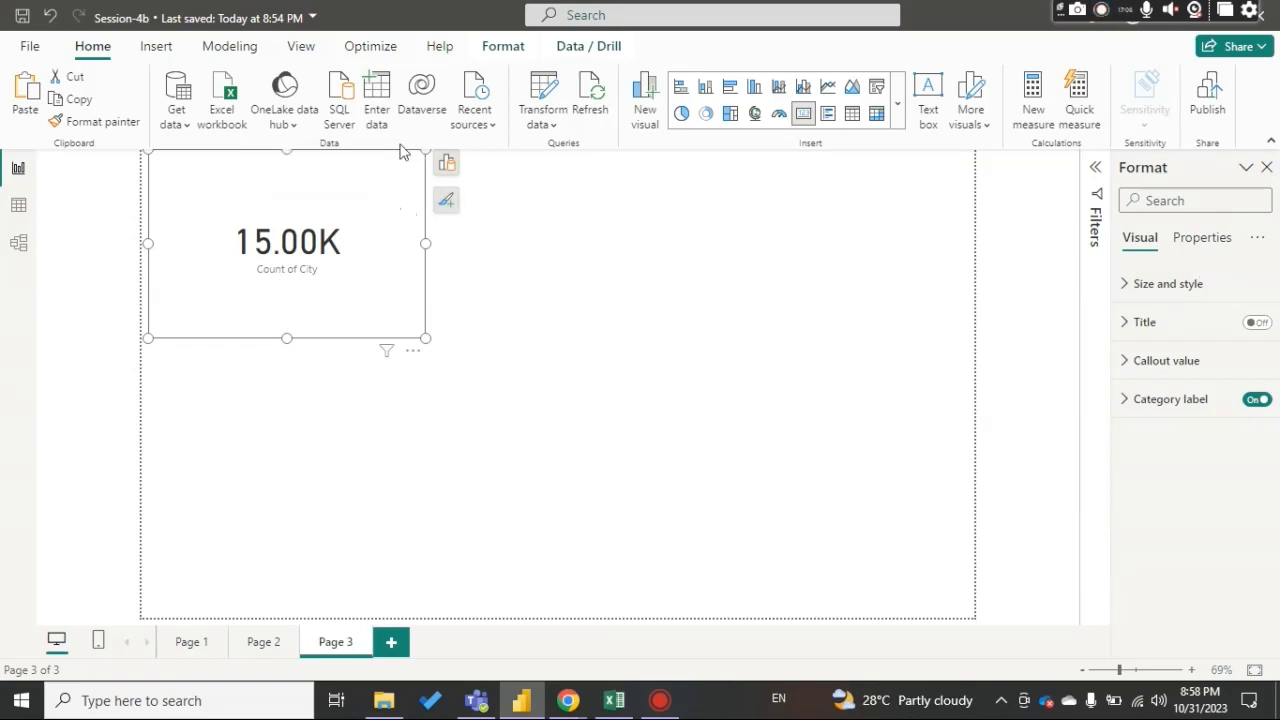
Step: Look over the Add to your visual options for the card, then close them
left_click(448, 205)
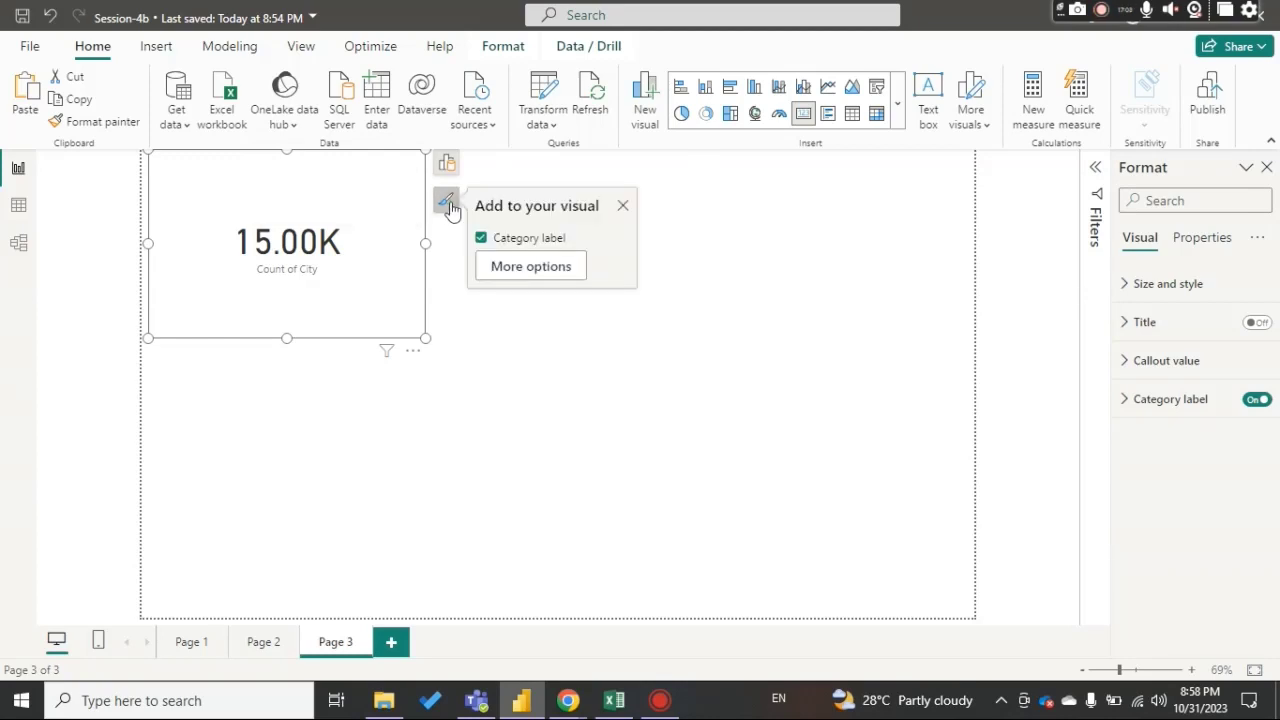
left_click(505, 270)
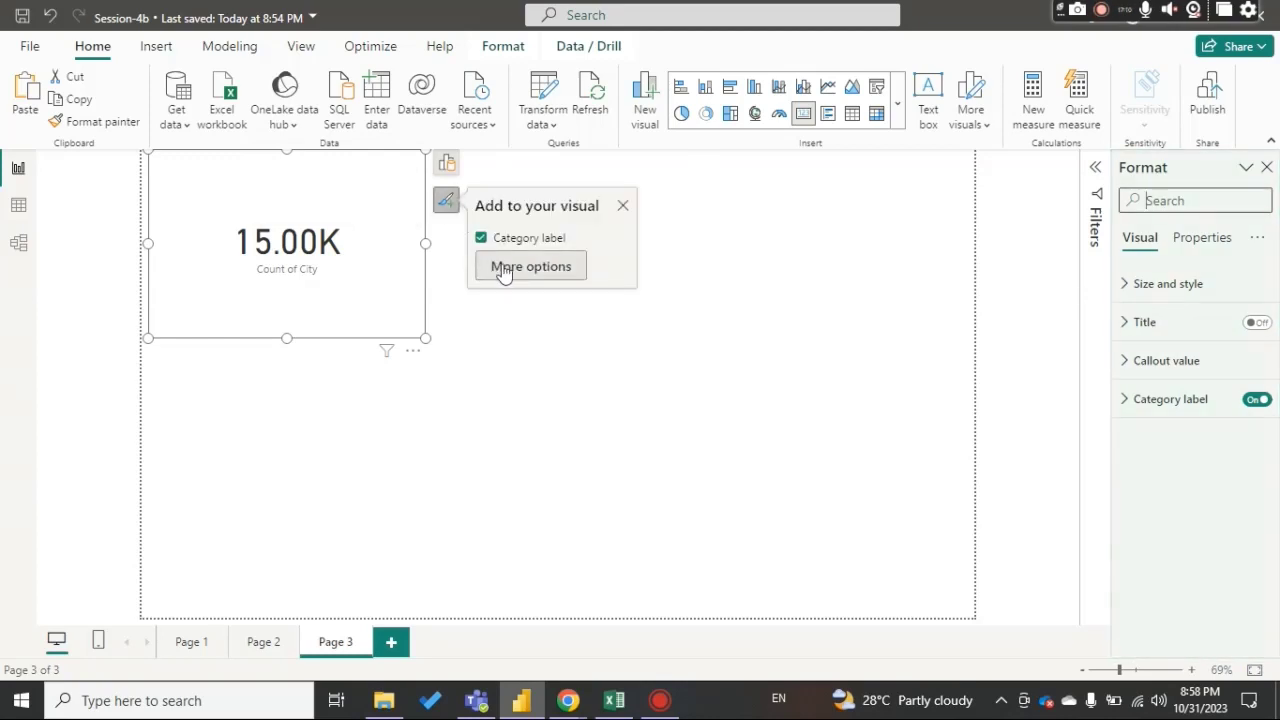
left_click(621, 205)
Step: Open Count of City's data options and browse the Field list without changing it
left_click(448, 166)
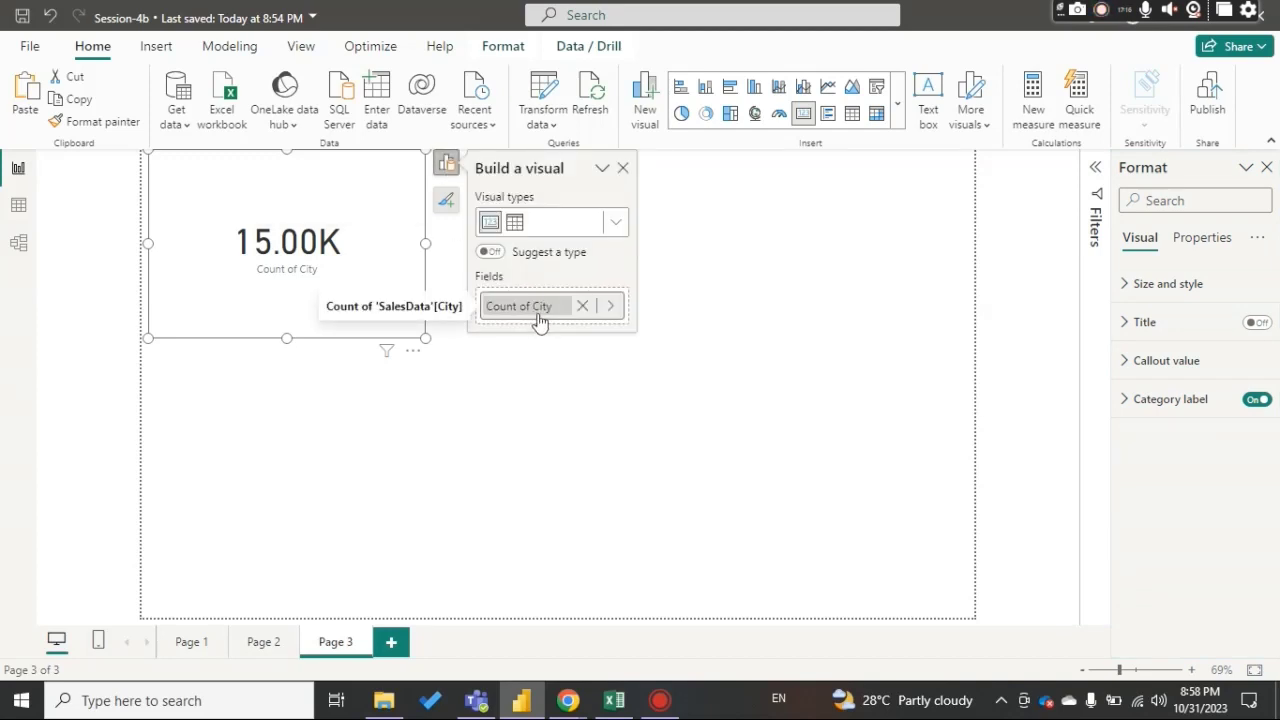
left_click(612, 307)
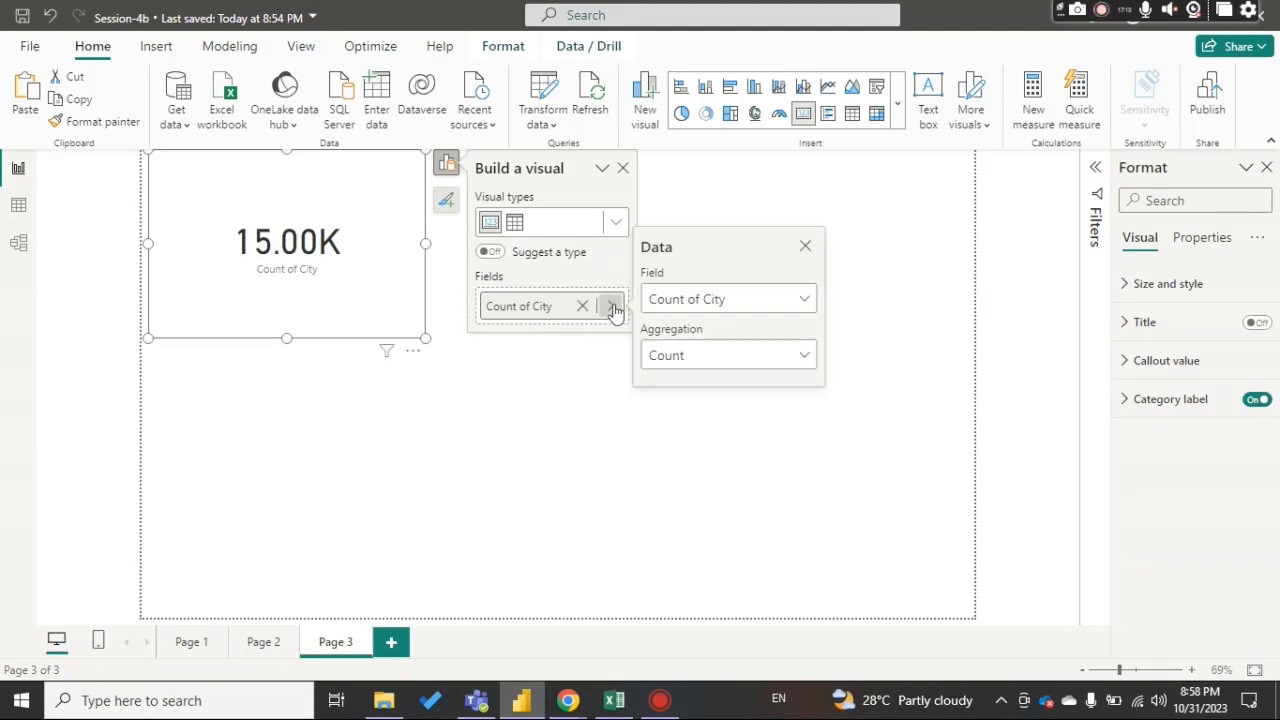
left_click(752, 307)
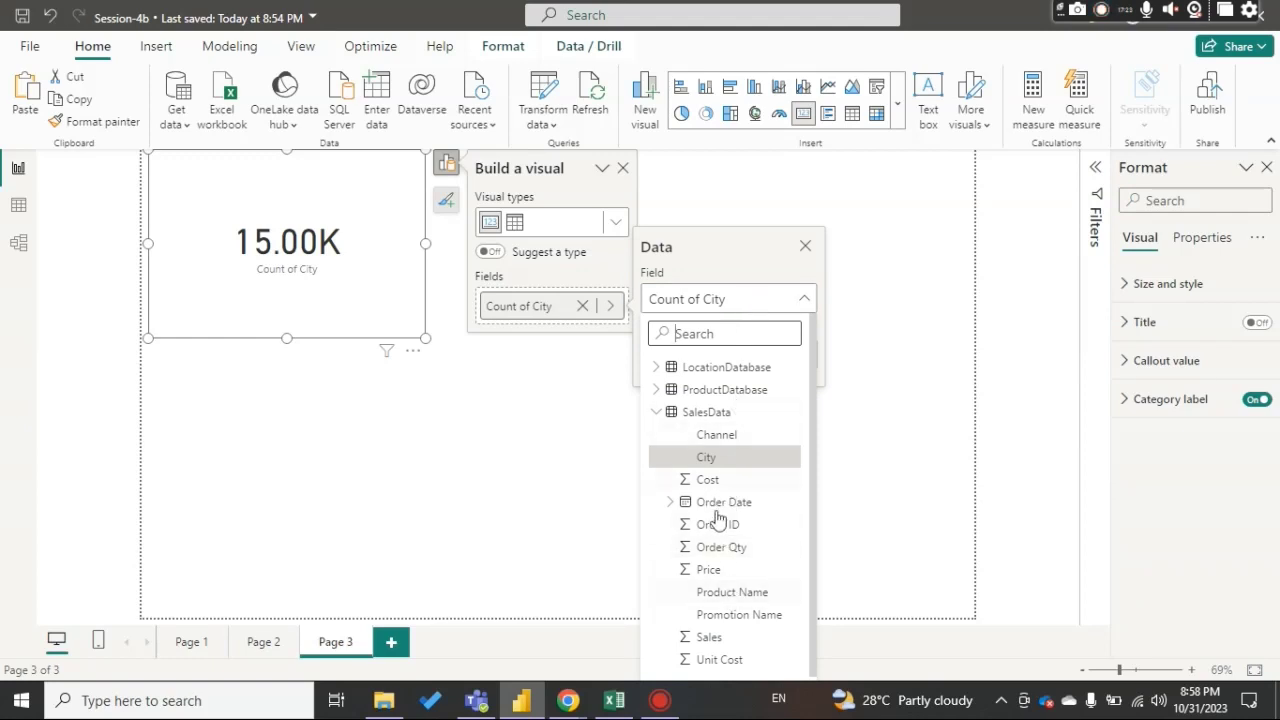
left_click(733, 267)
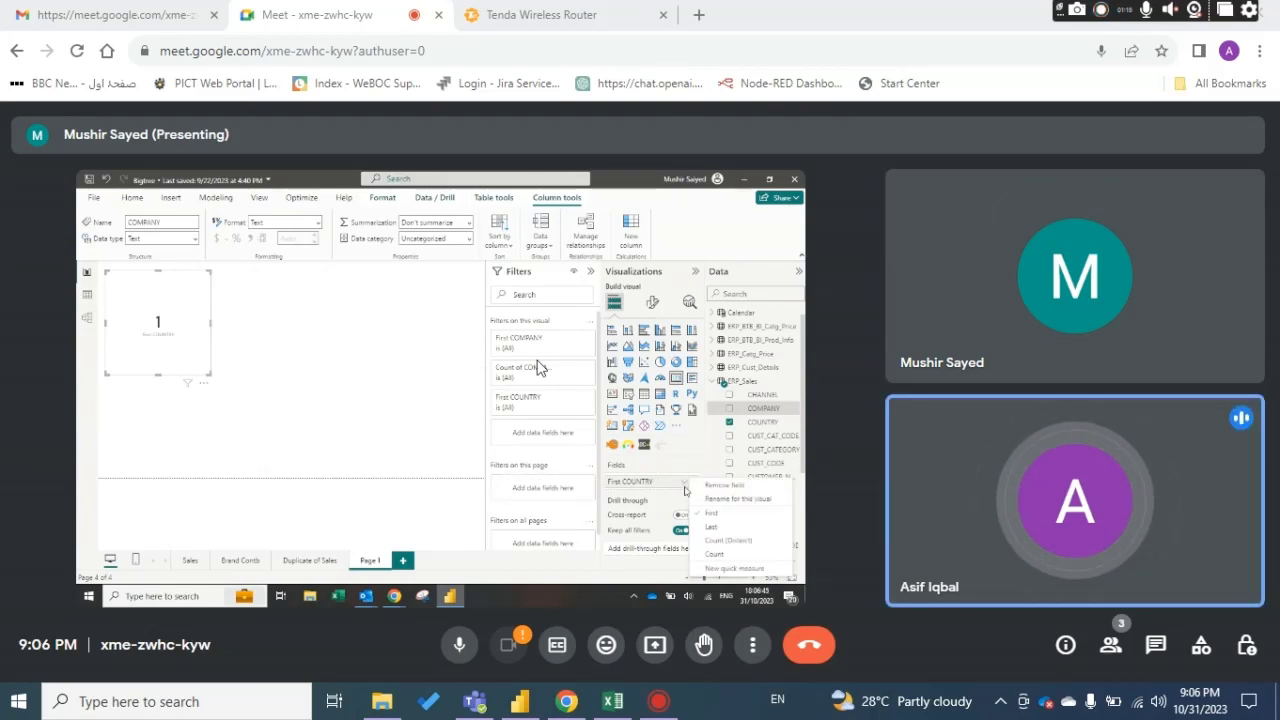
Step: Watch the presenter switch the card to COMPANY, showing Bigtree Beverages Ltd. as First COMPANY
mouse_move(386, 370)
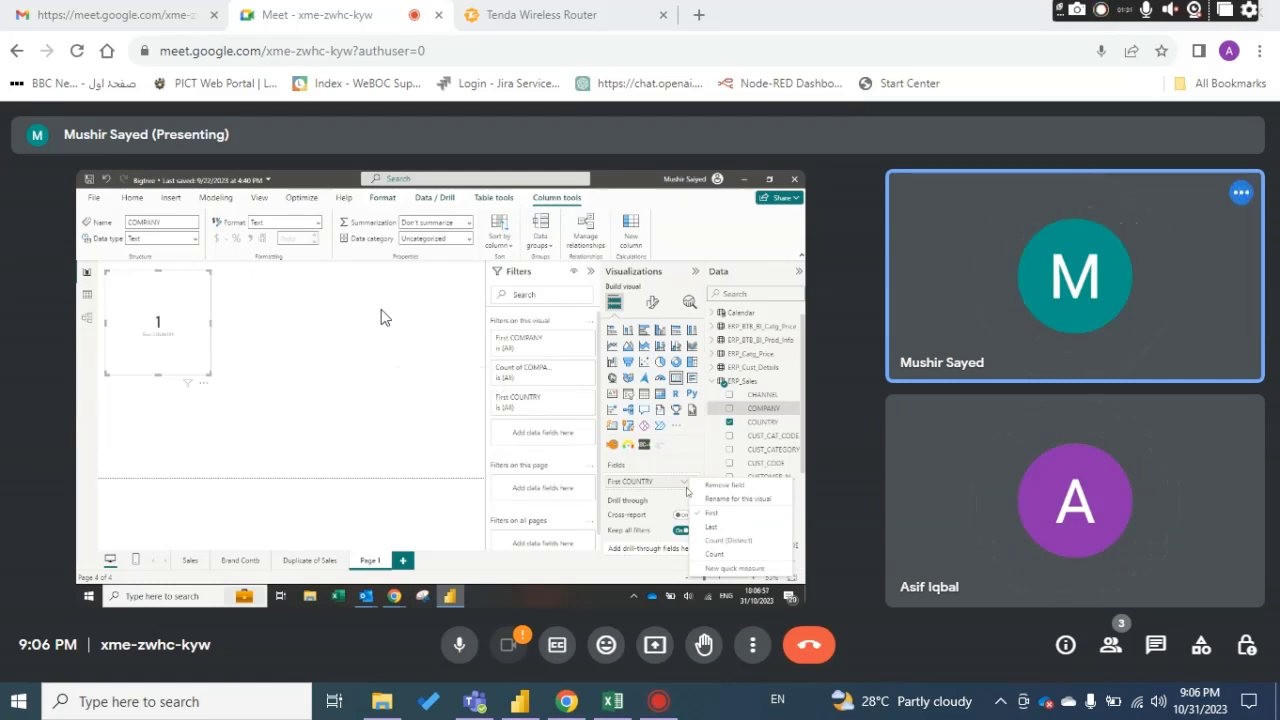
mouse_move(366, 337)
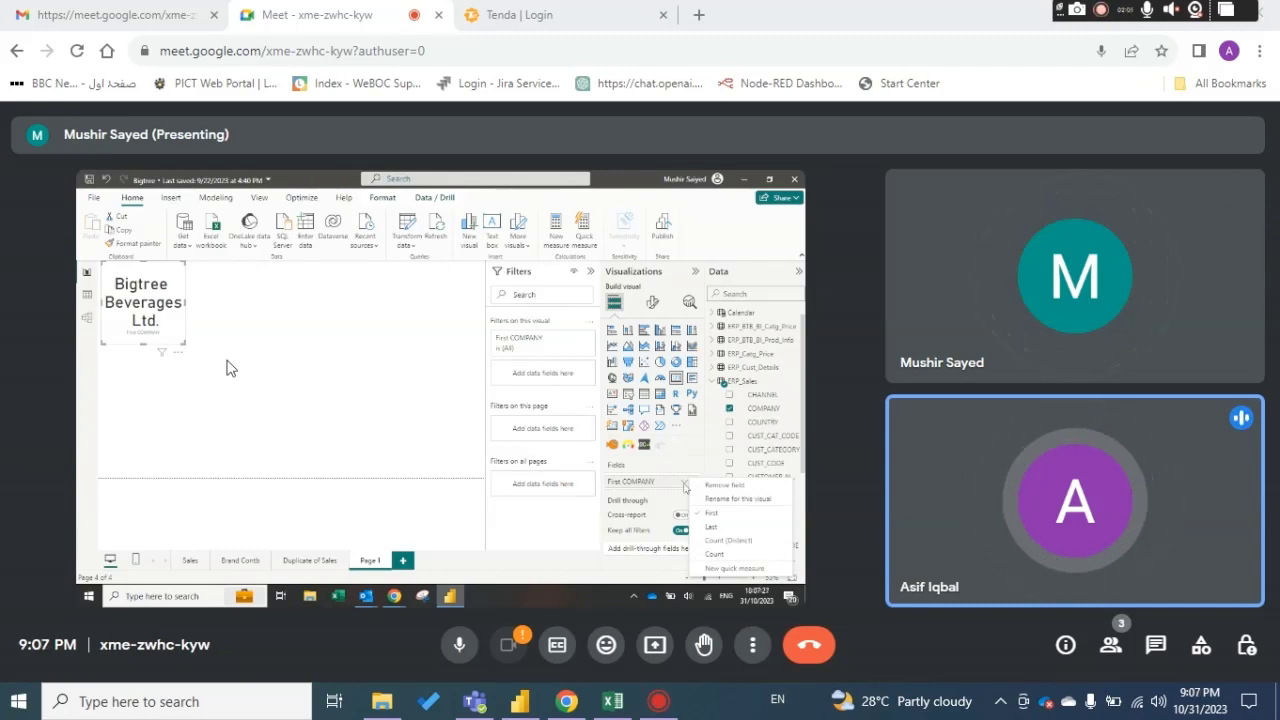
Step: Watch the presenter add SALES_QTY, SALES_VALUE and TONNAGE to the company multi-row card
mouse_move(418, 232)
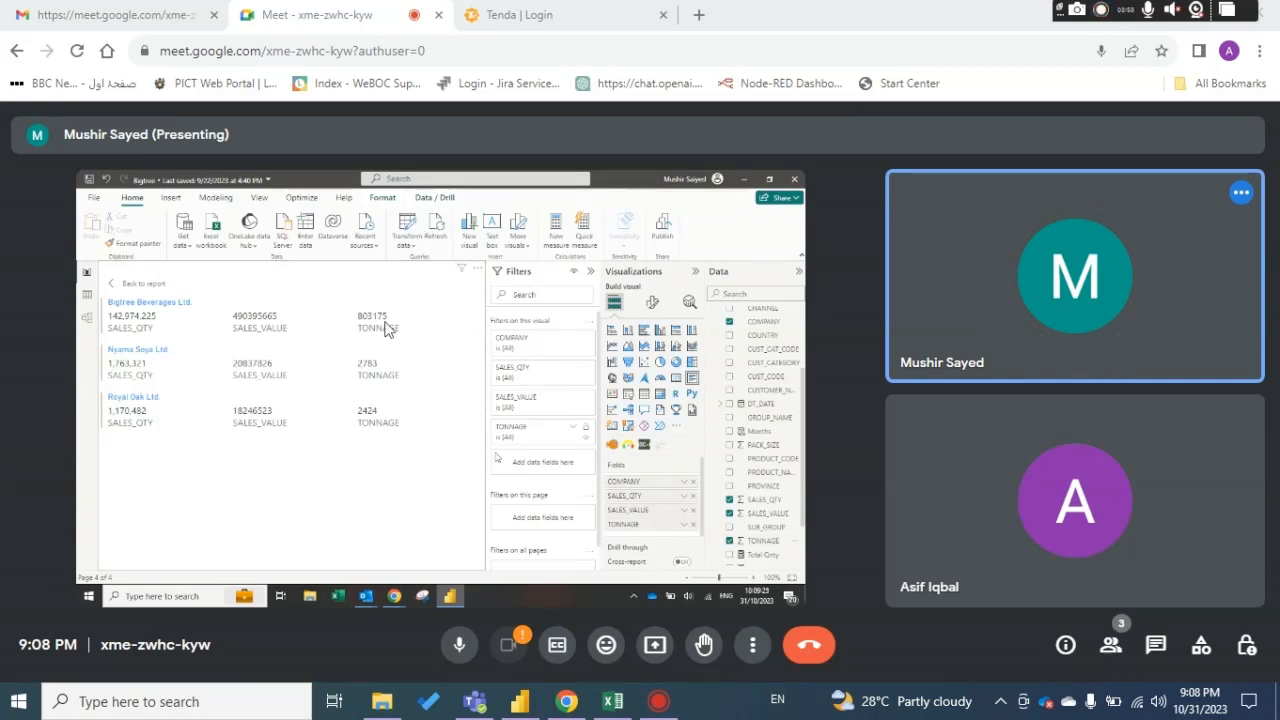
Step: Switch the Meet call to full screen from the More options menu
left_click(753, 645)
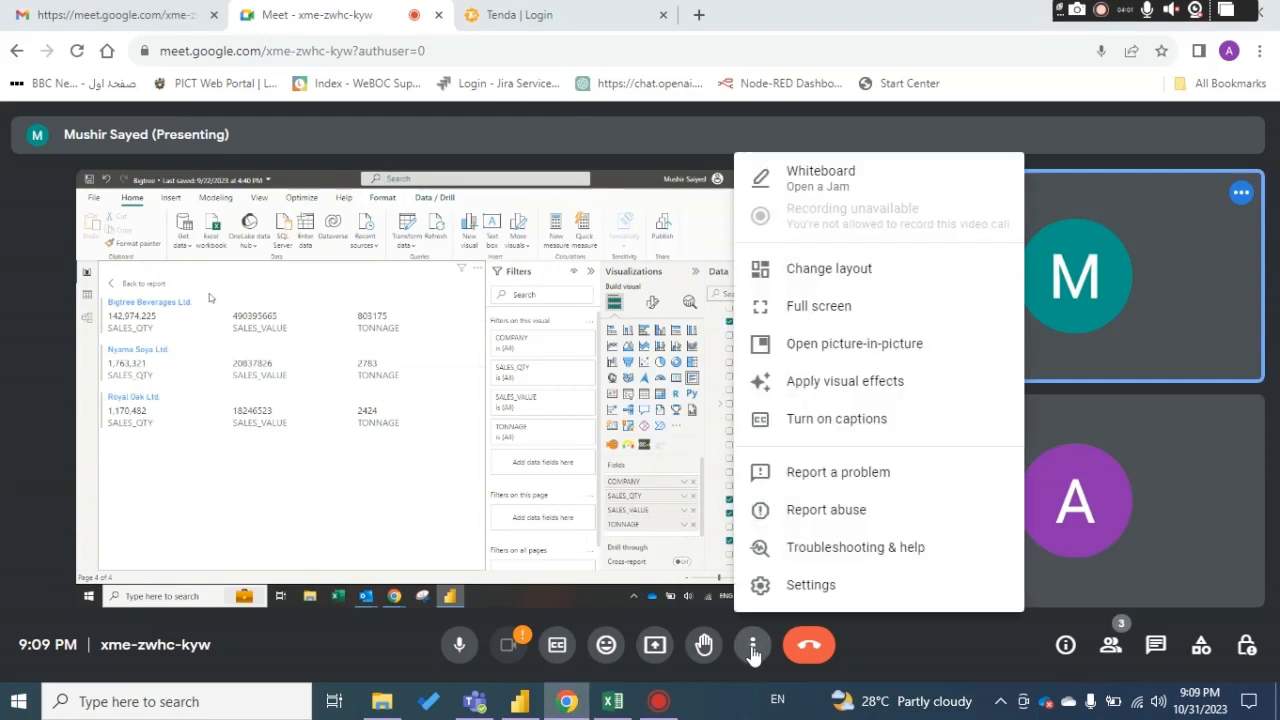
left_click(832, 310)
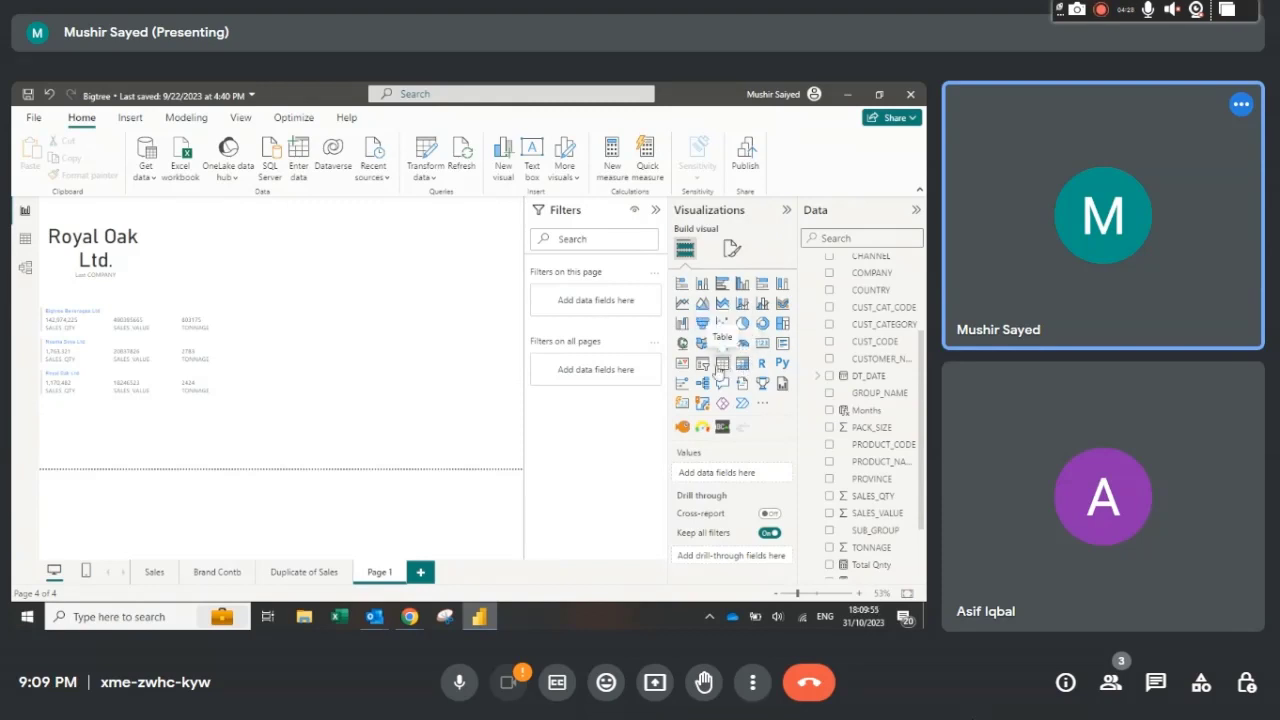
Step: Insert a new slicer, enlarge it, and add the Years field to it
left_click(701, 372)
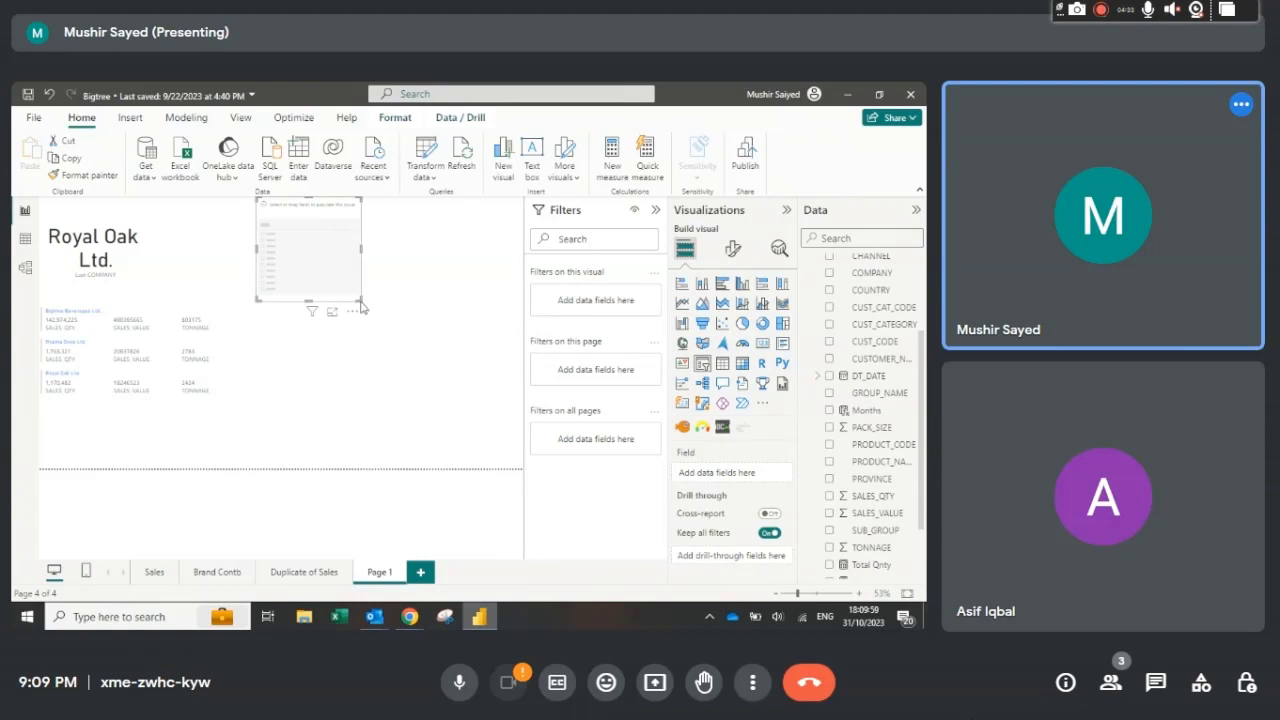
left_click_drag(359, 299, 442, 436)
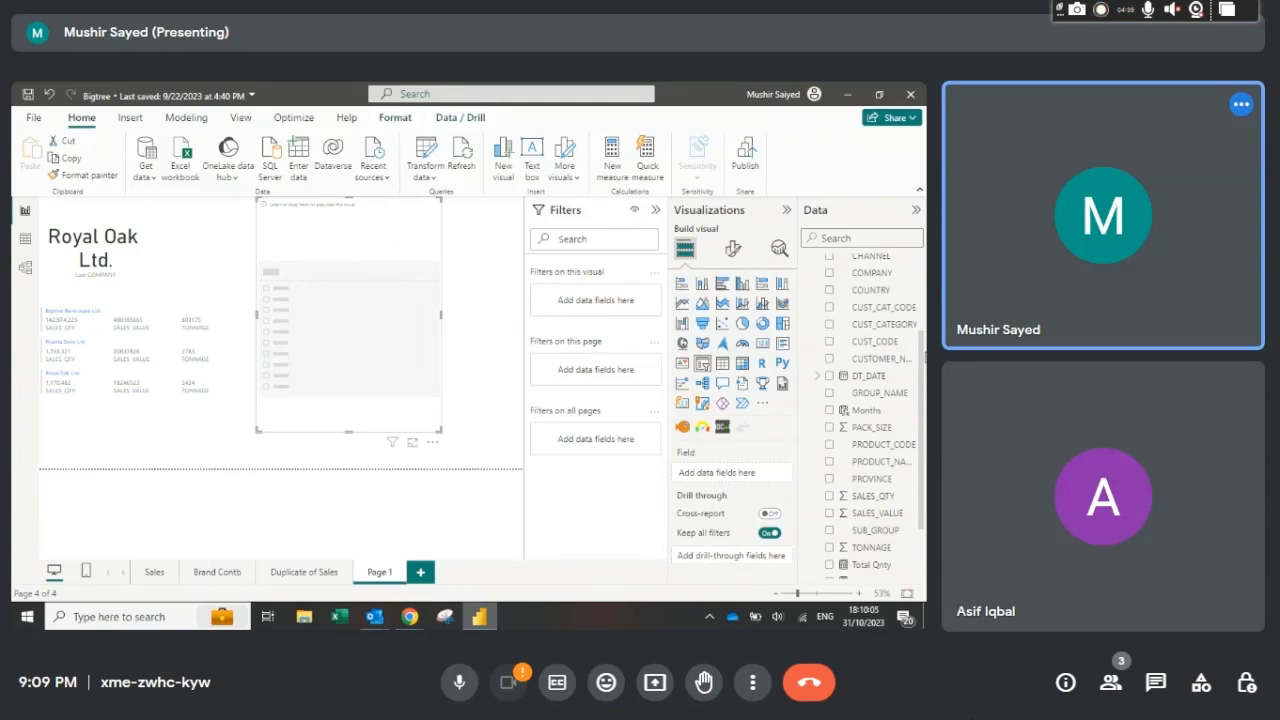
left_click_drag(923, 357, 923, 421)
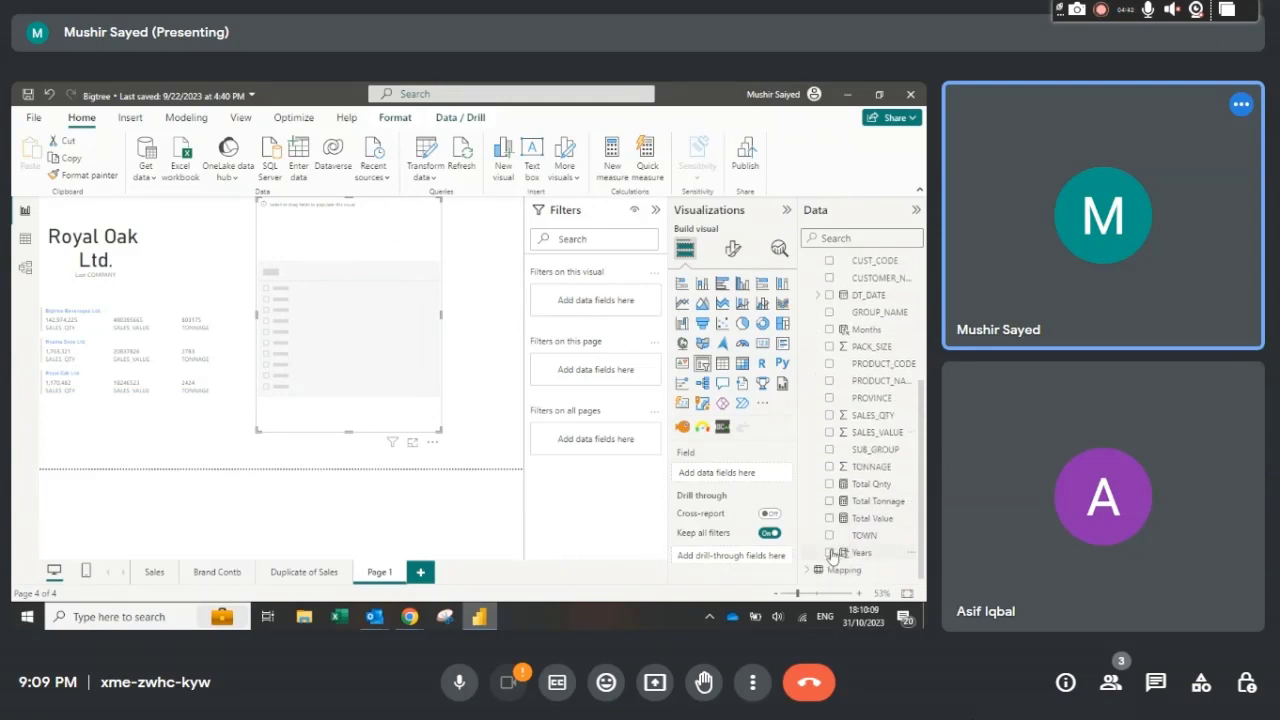
left_click(829, 553)
Step: Move the Years slicer slightly right and shrink it to a short strip near the top
left_click_drag(383, 237, 409, 237)
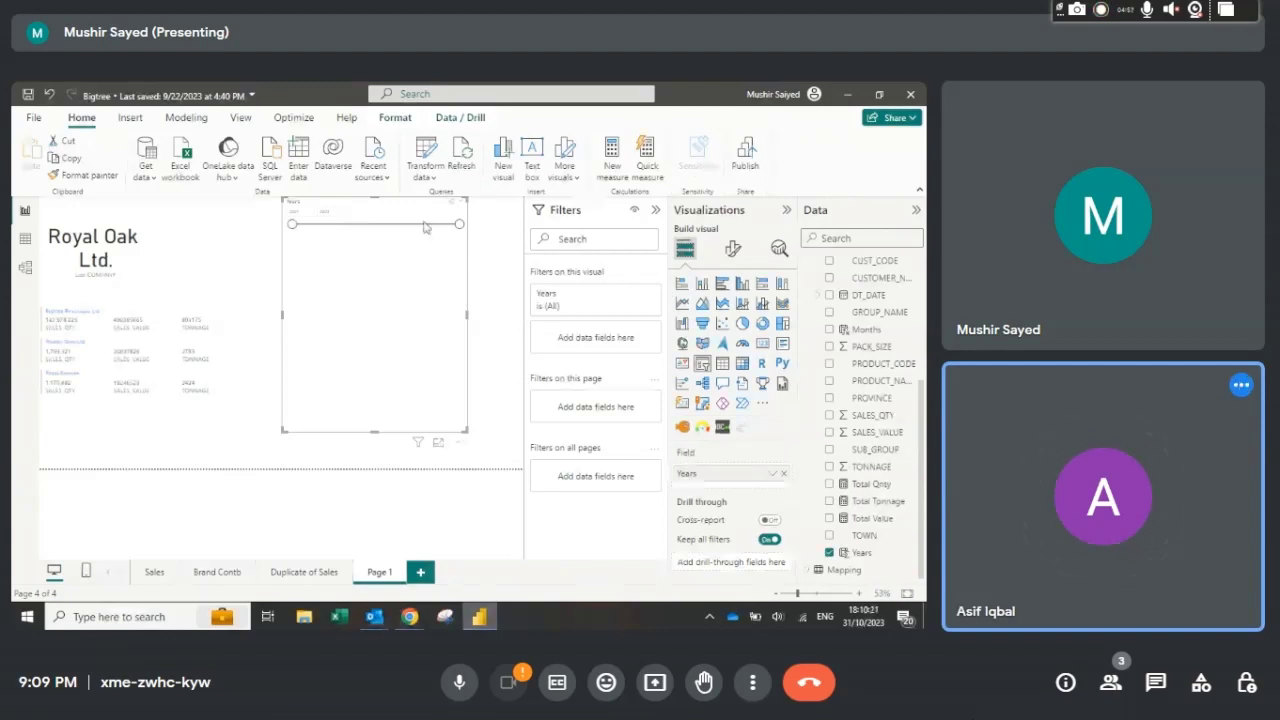
left_click_drag(467, 431, 445, 285)
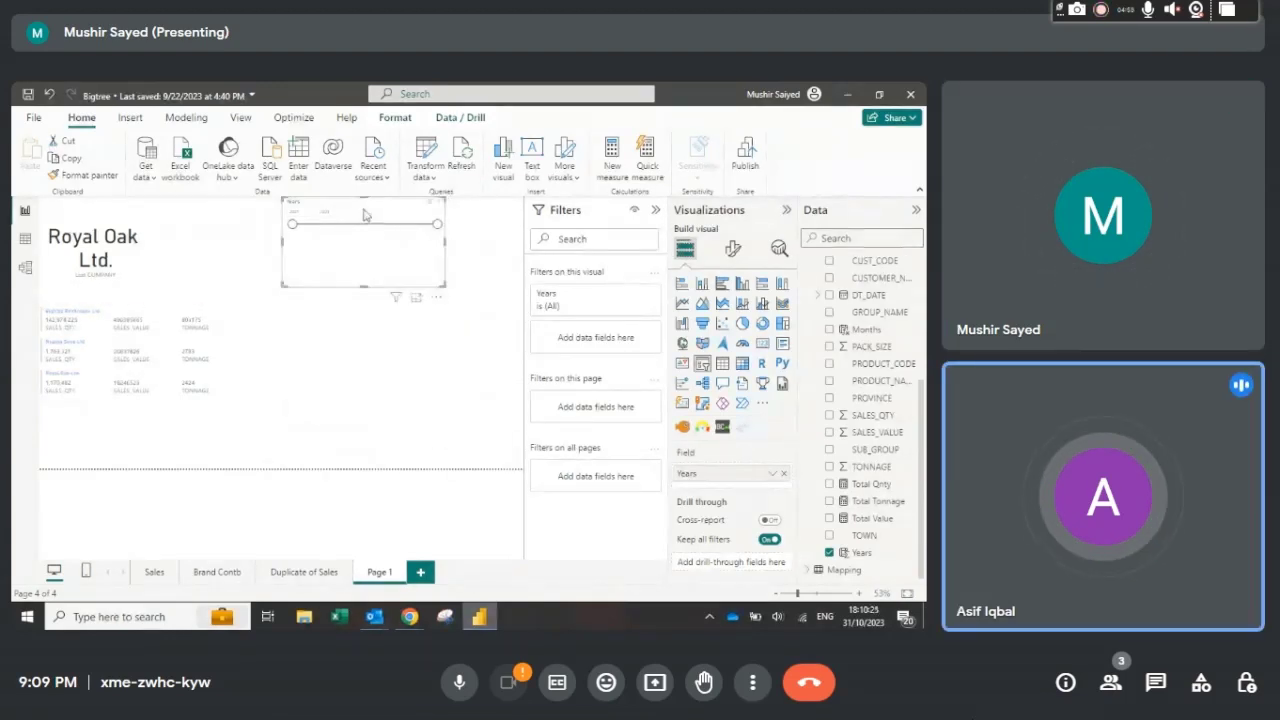
left_click(436, 298)
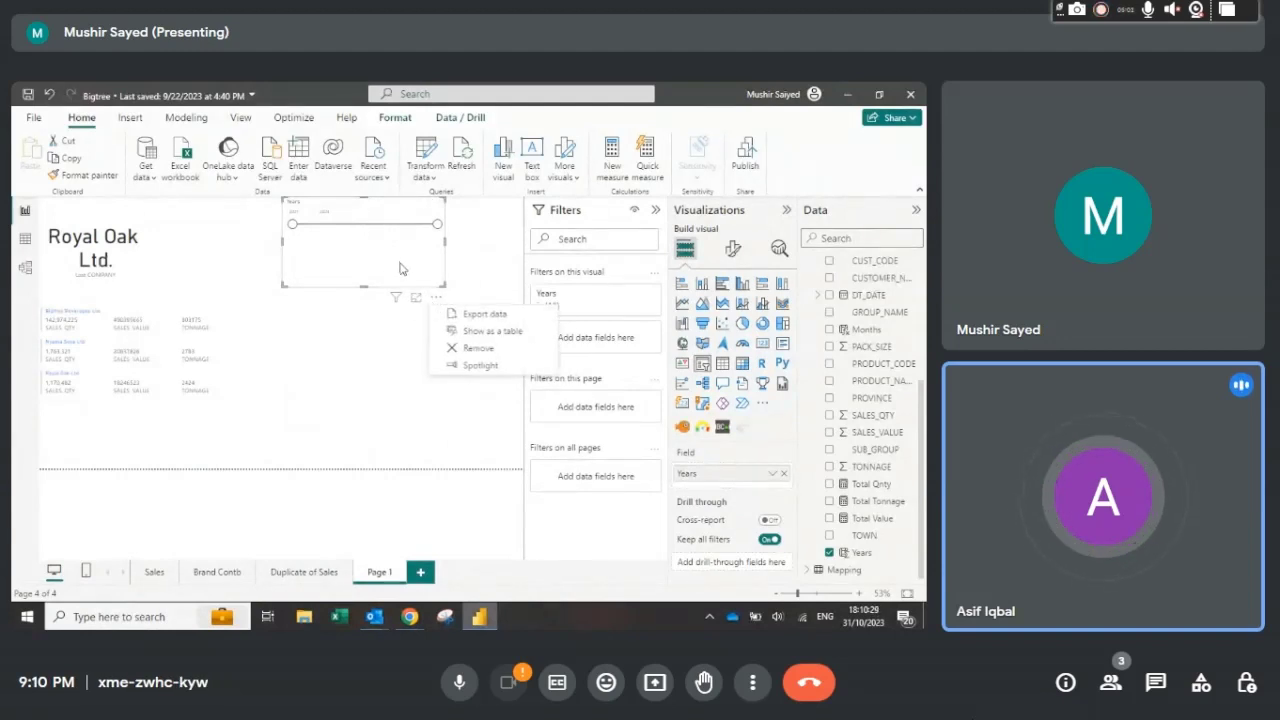
key("Escape")
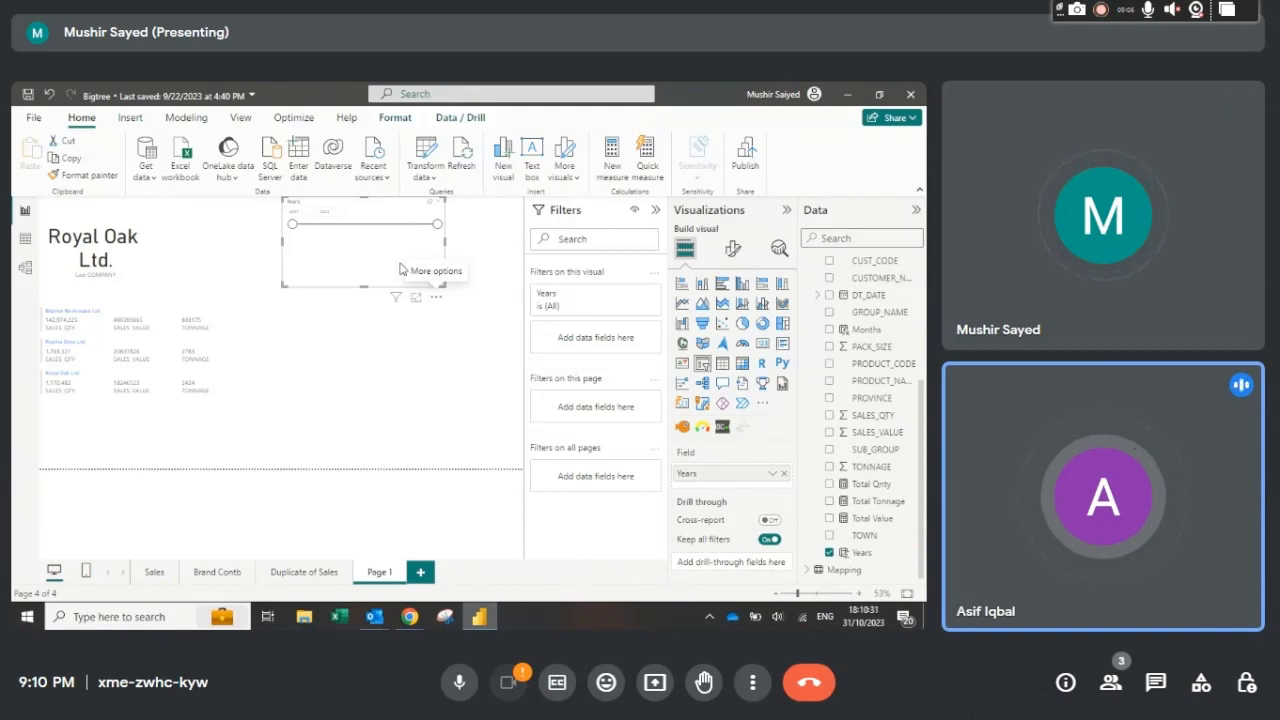
Step: Set the Years slicer style to Tile in Format visual's Slicer settings
left_click(732, 252)
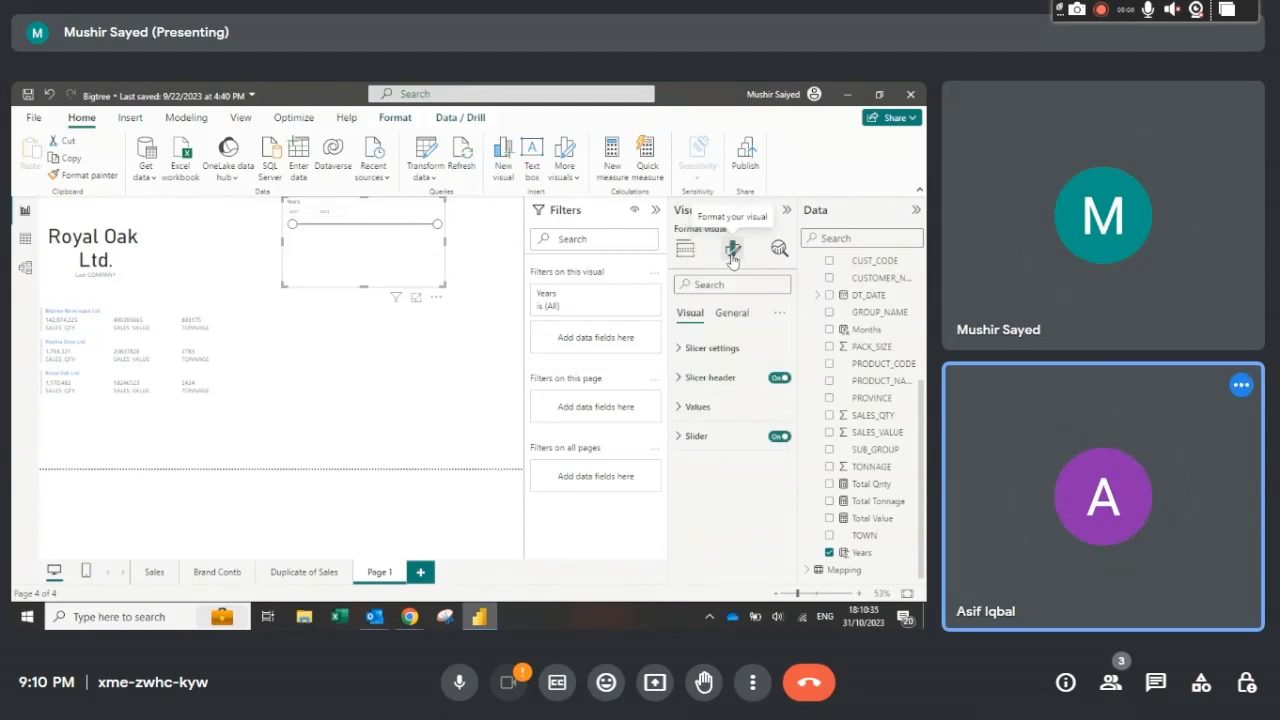
left_click(686, 352)
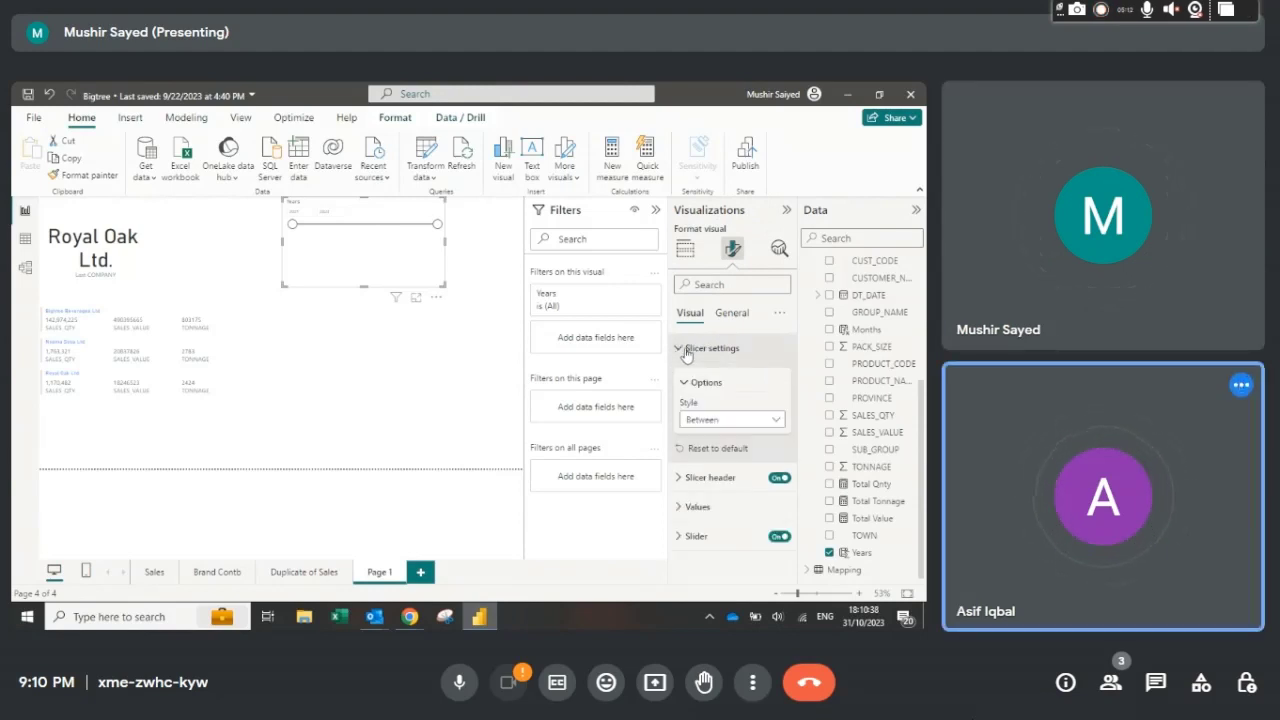
left_click(775, 421)
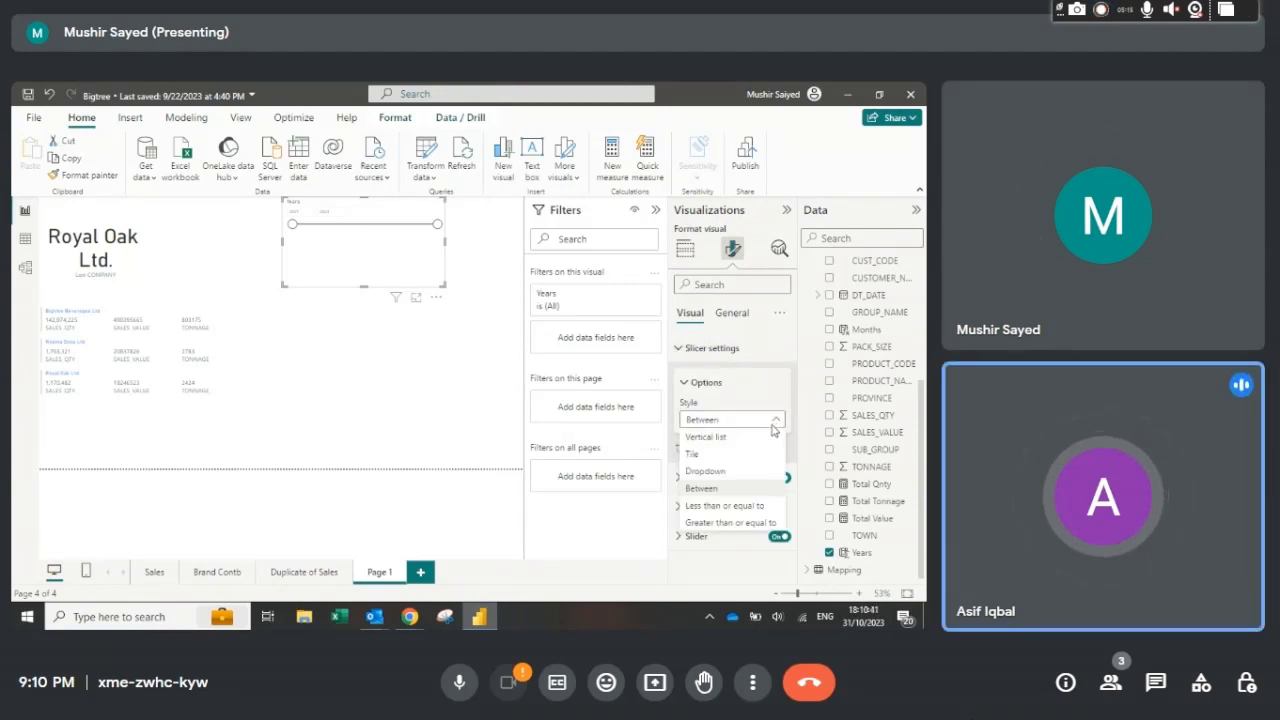
left_click(774, 423)
left_click(775, 421)
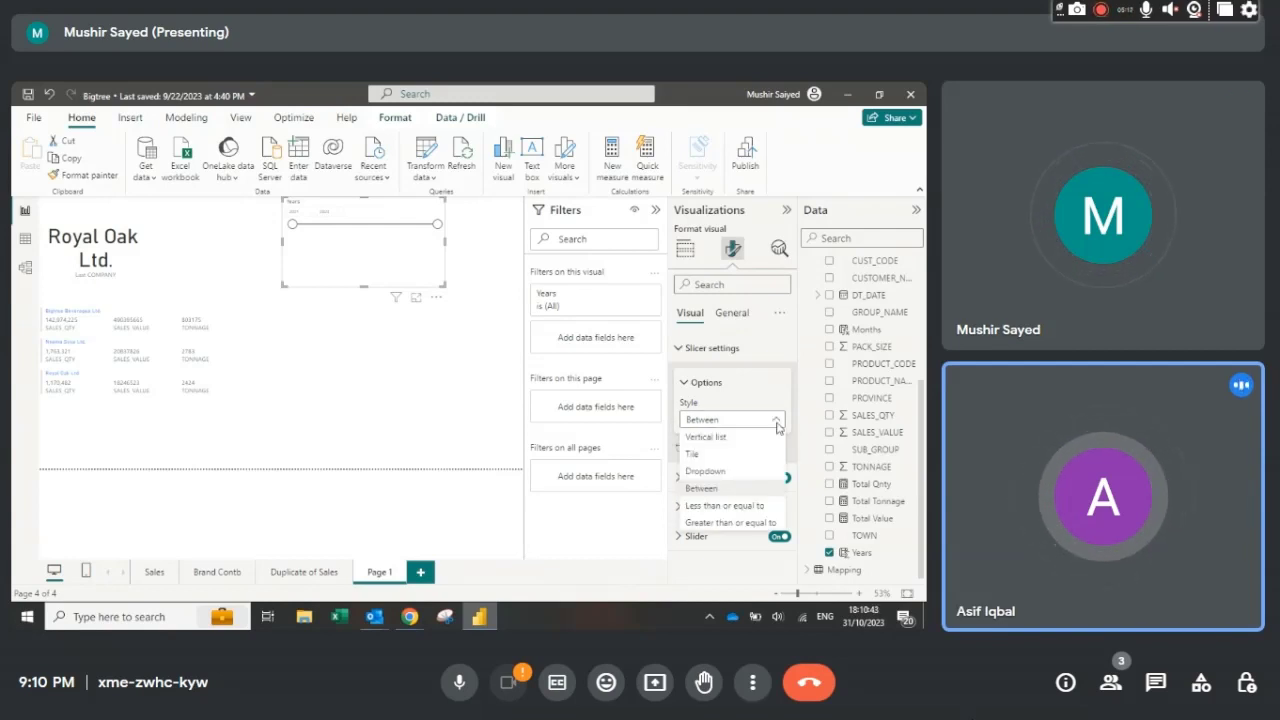
left_click(776, 422)
left_click(776, 422)
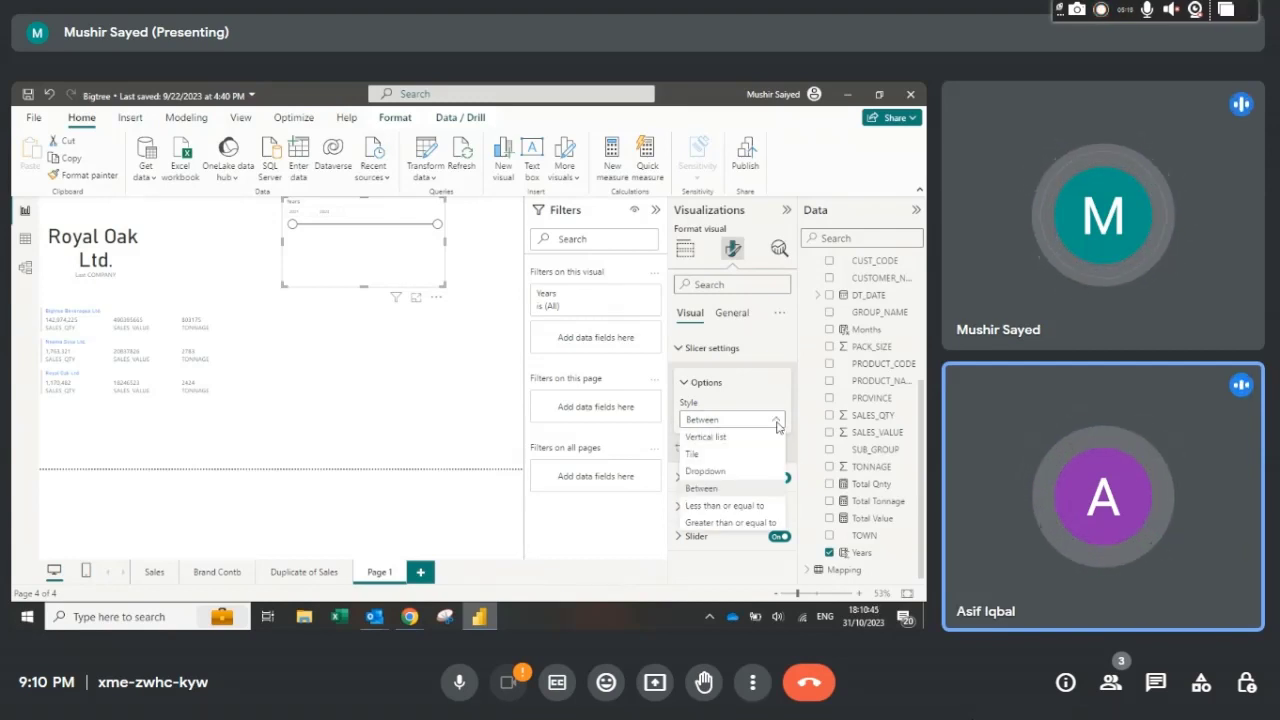
left_click(740, 453)
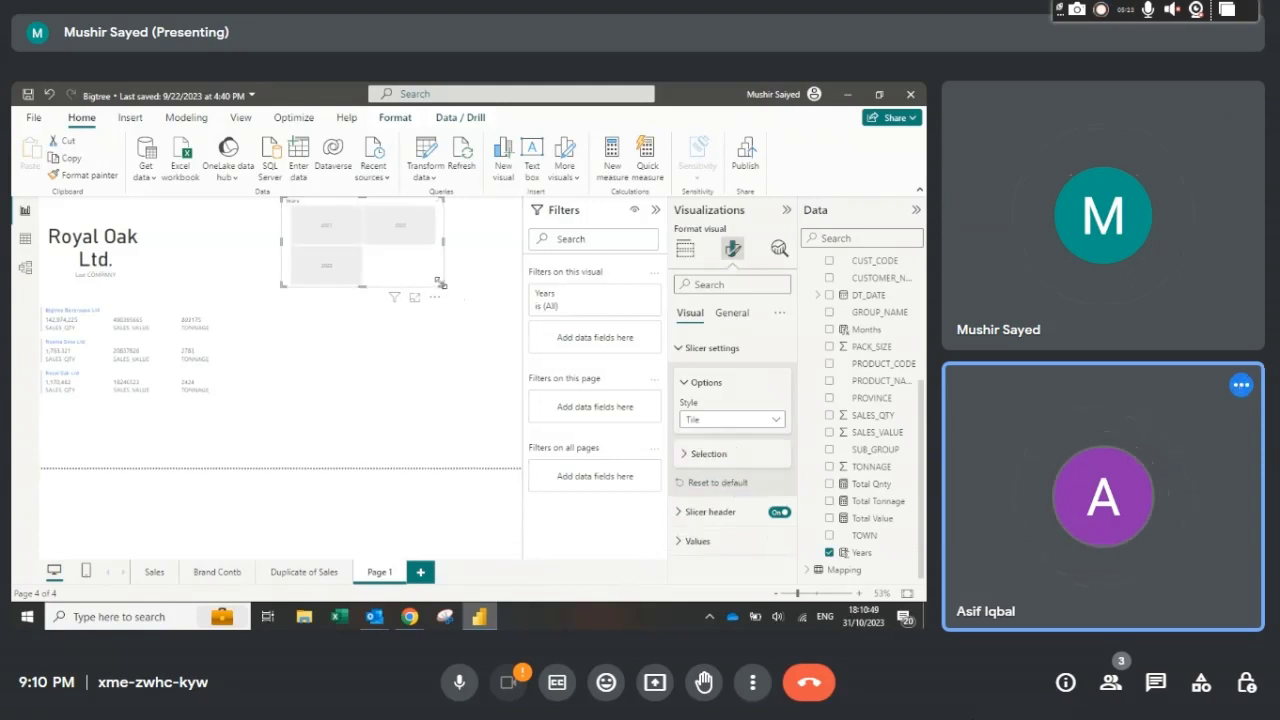
Step: Enlarge the tile slicer and test the 2021, 2022 and 2023 tiles, ending on 2023
left_click_drag(441, 284, 465, 357)
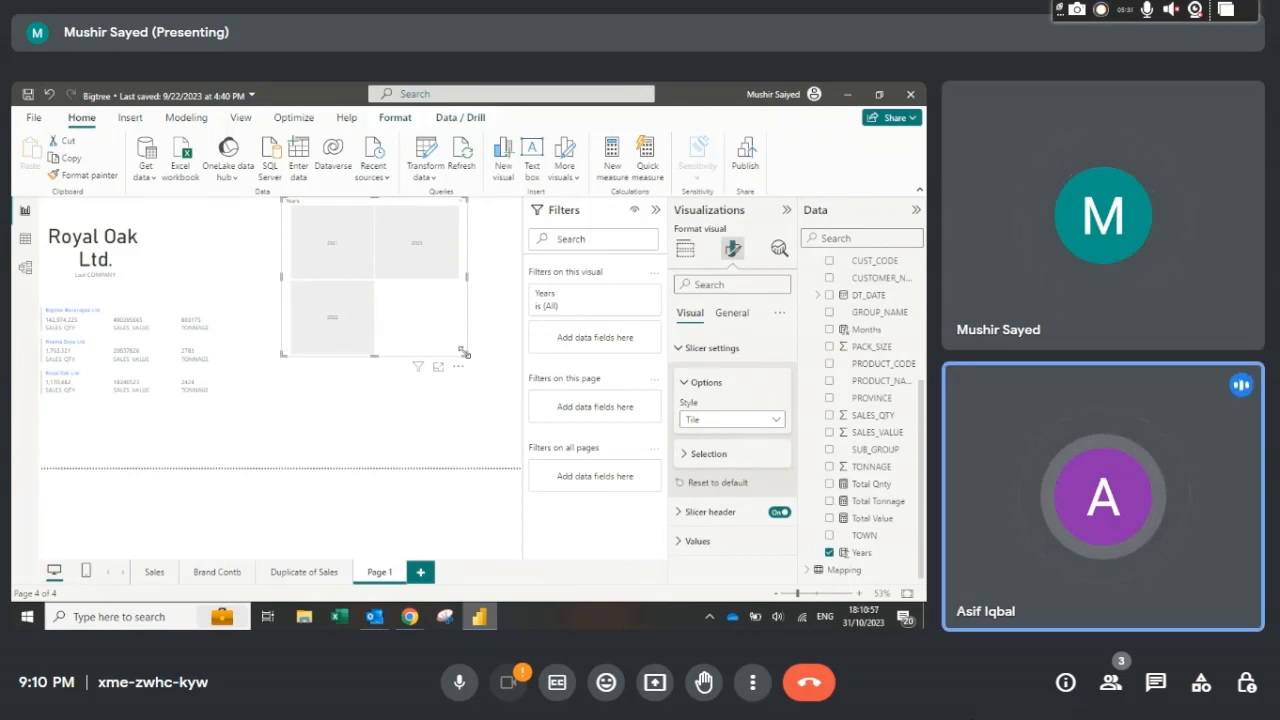
left_click(420, 267)
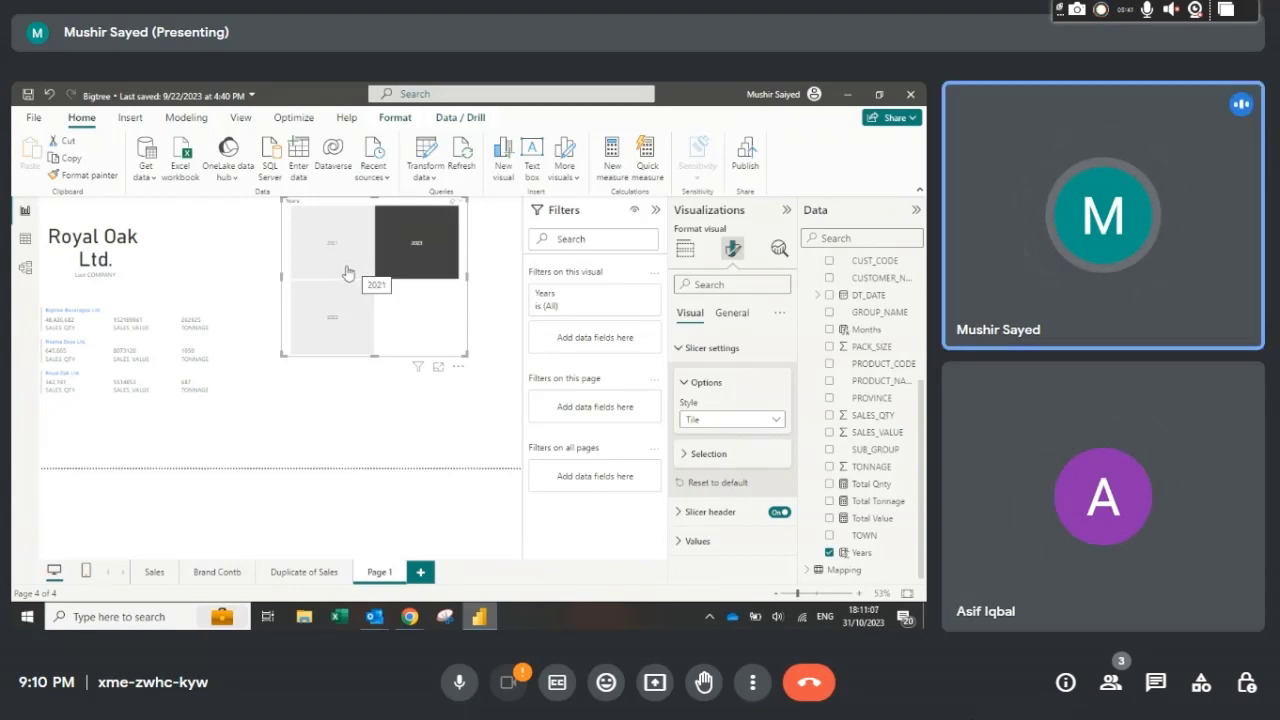
left_click(347, 273)
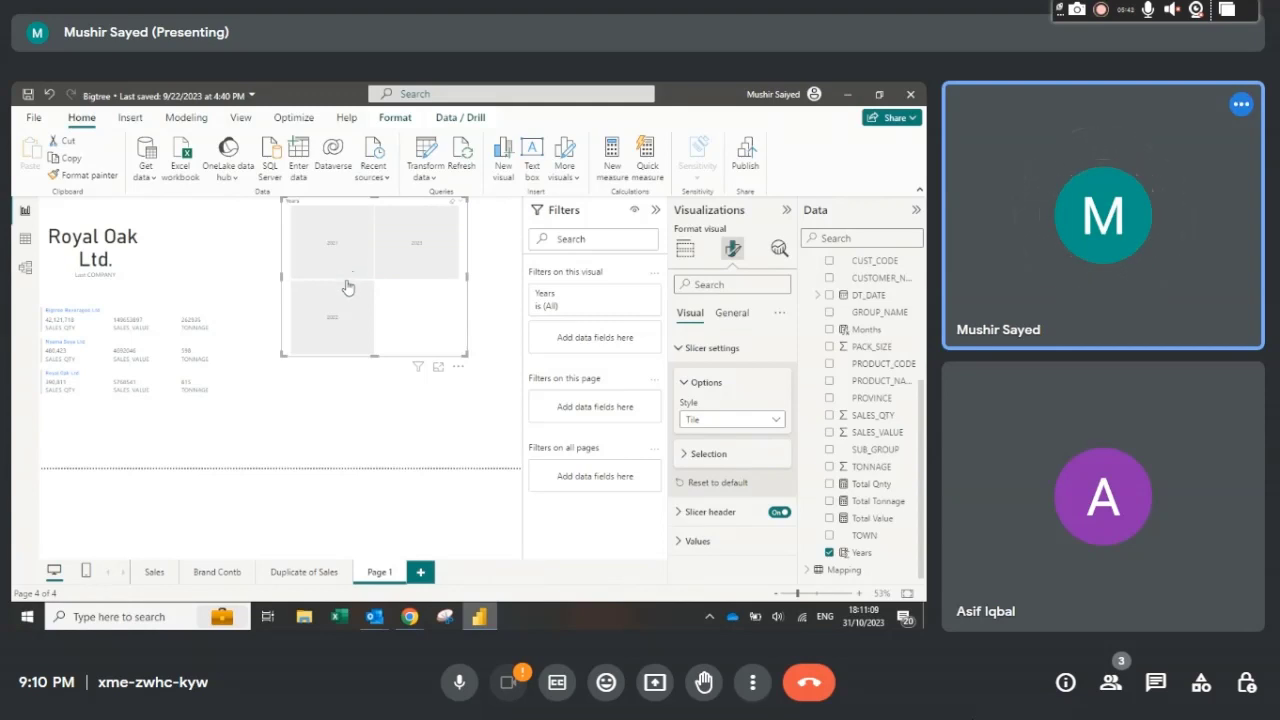
left_click(347, 285)
left_click(345, 309)
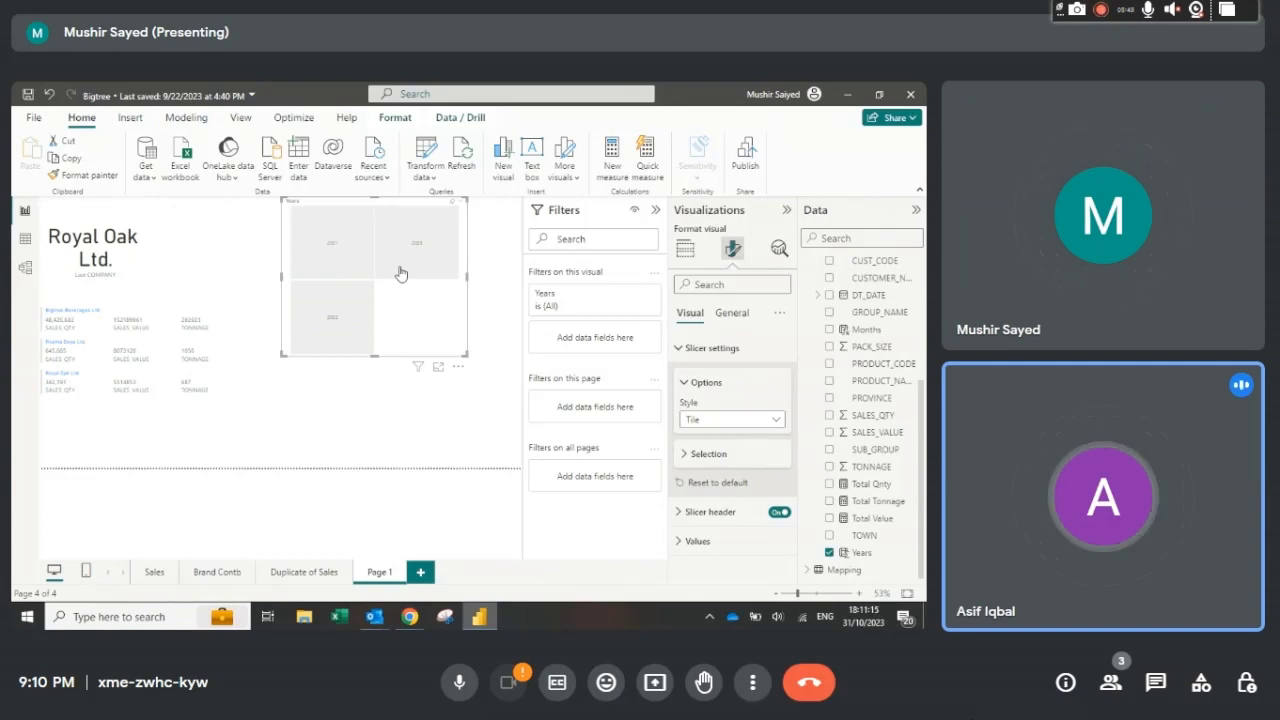
left_click(400, 273)
Step: Widen the company multi-row card
left_click(223, 341)
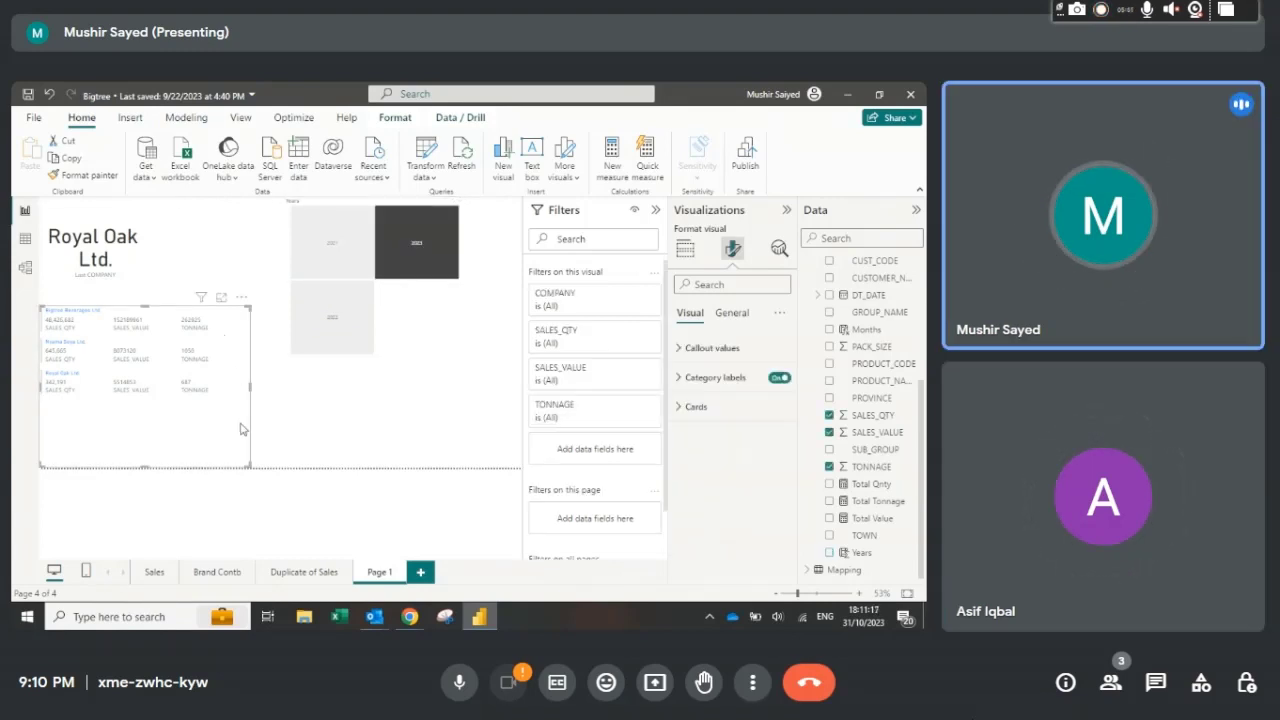
left_click_drag(250, 385, 337, 408)
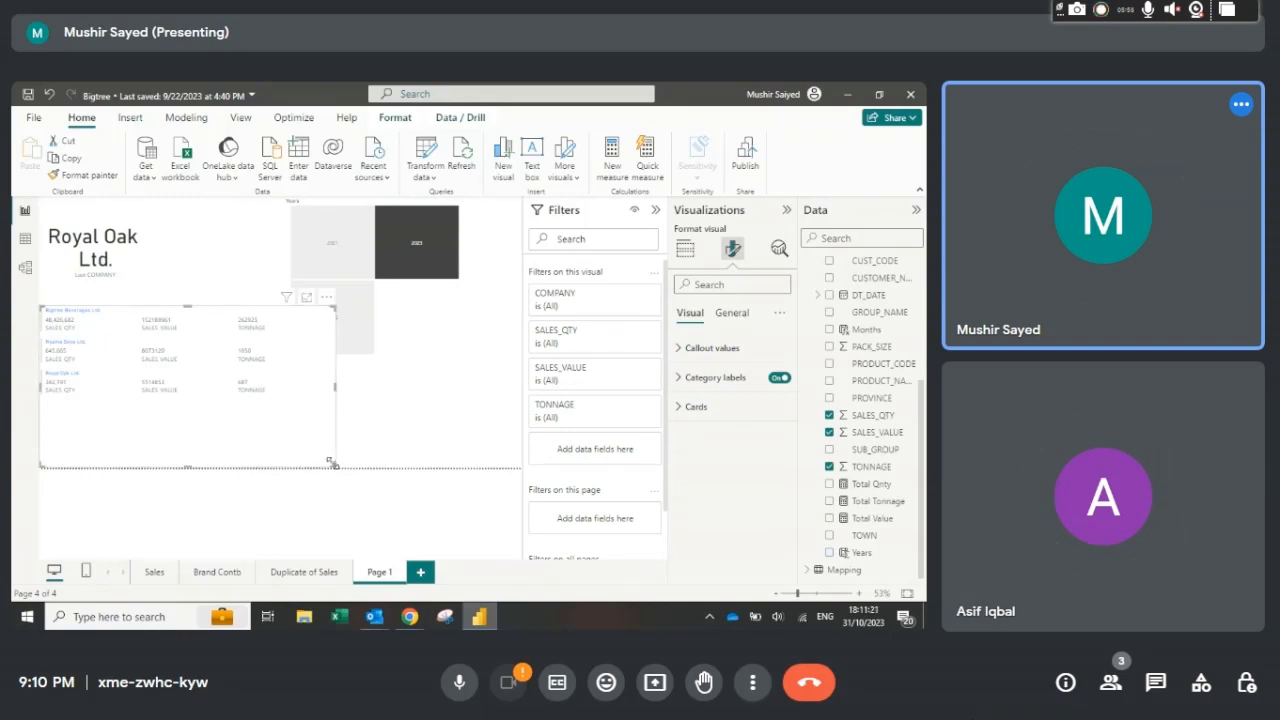
left_click_drag(333, 462, 431, 517)
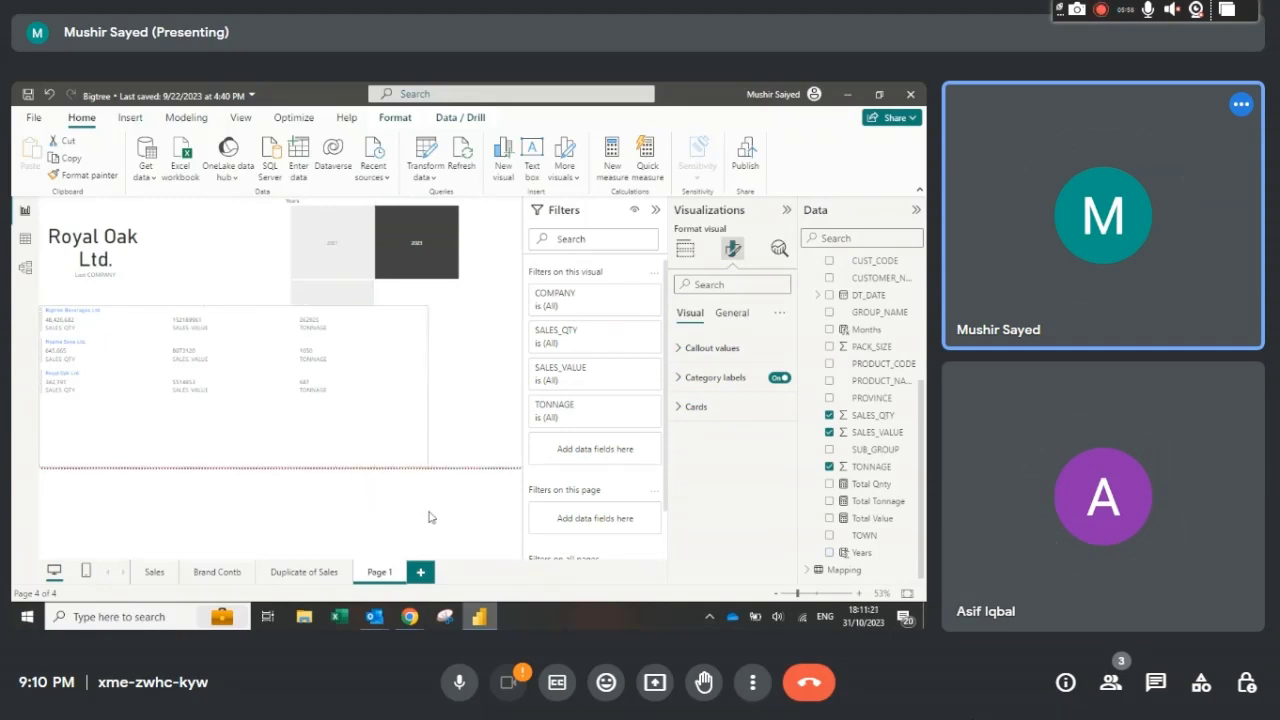
Step: Filter to 2021, nudge the Years slicer left, and collapse the Filters and Visualizations panes
left_click(358, 234)
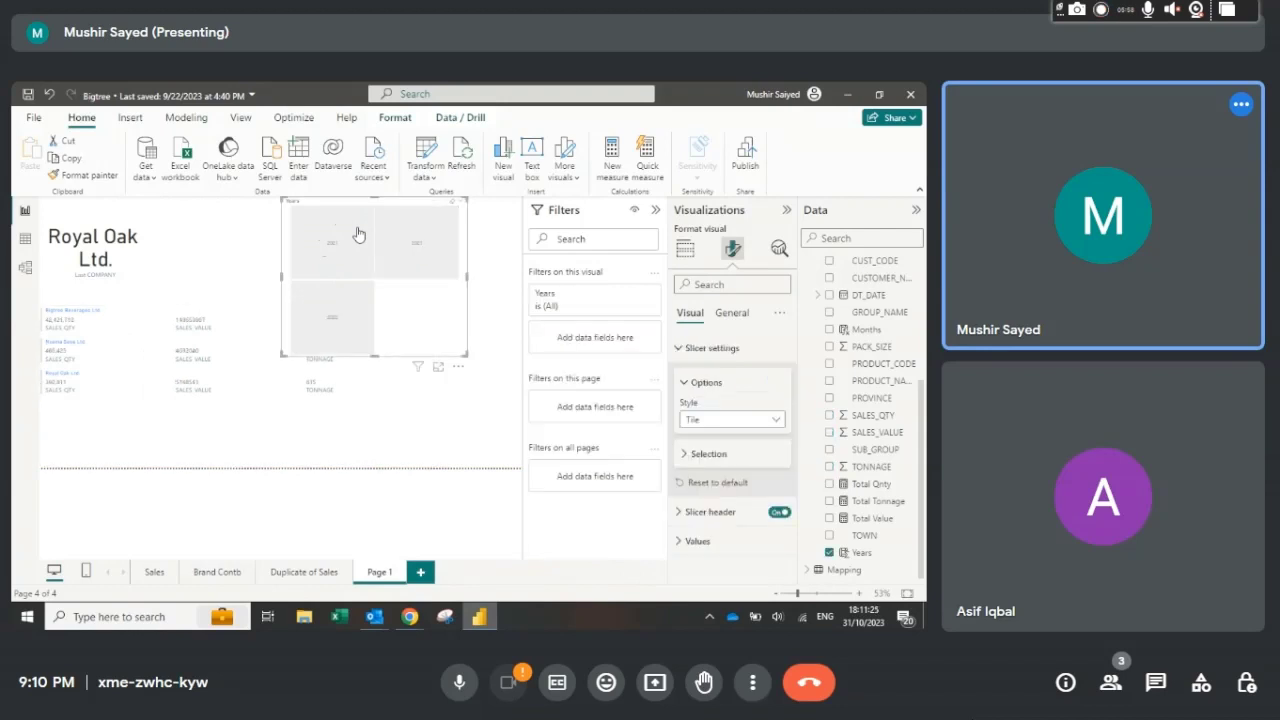
left_click(358, 234)
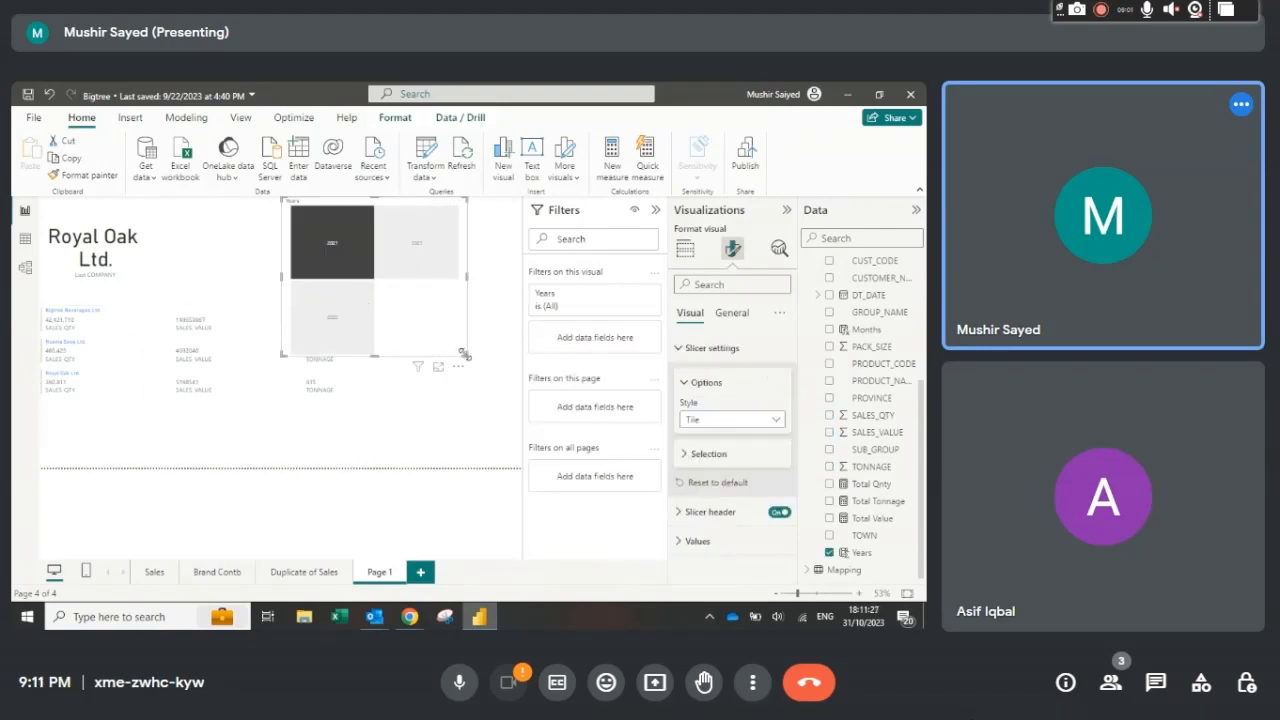
mouse_move(463, 354)
left_mouse_down()
mouse_move(440, 334)
mouse_move(436, 272)
left_mouse_up()
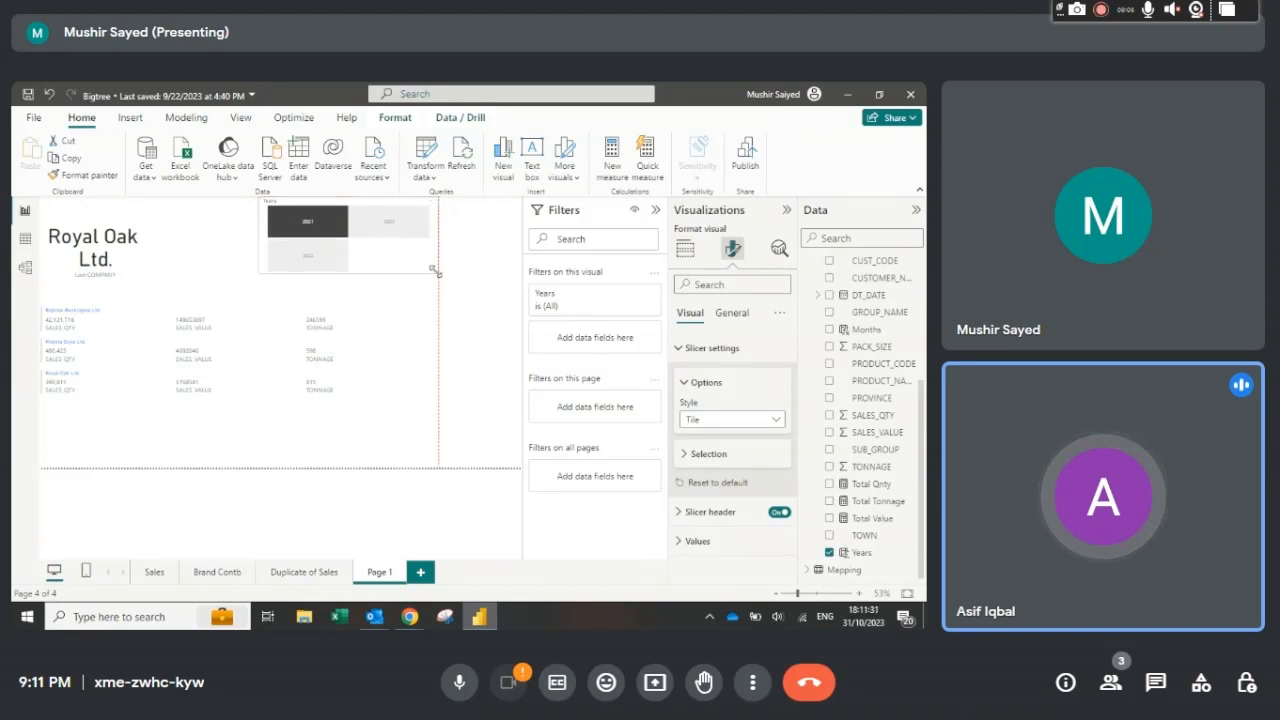
left_click(654, 212)
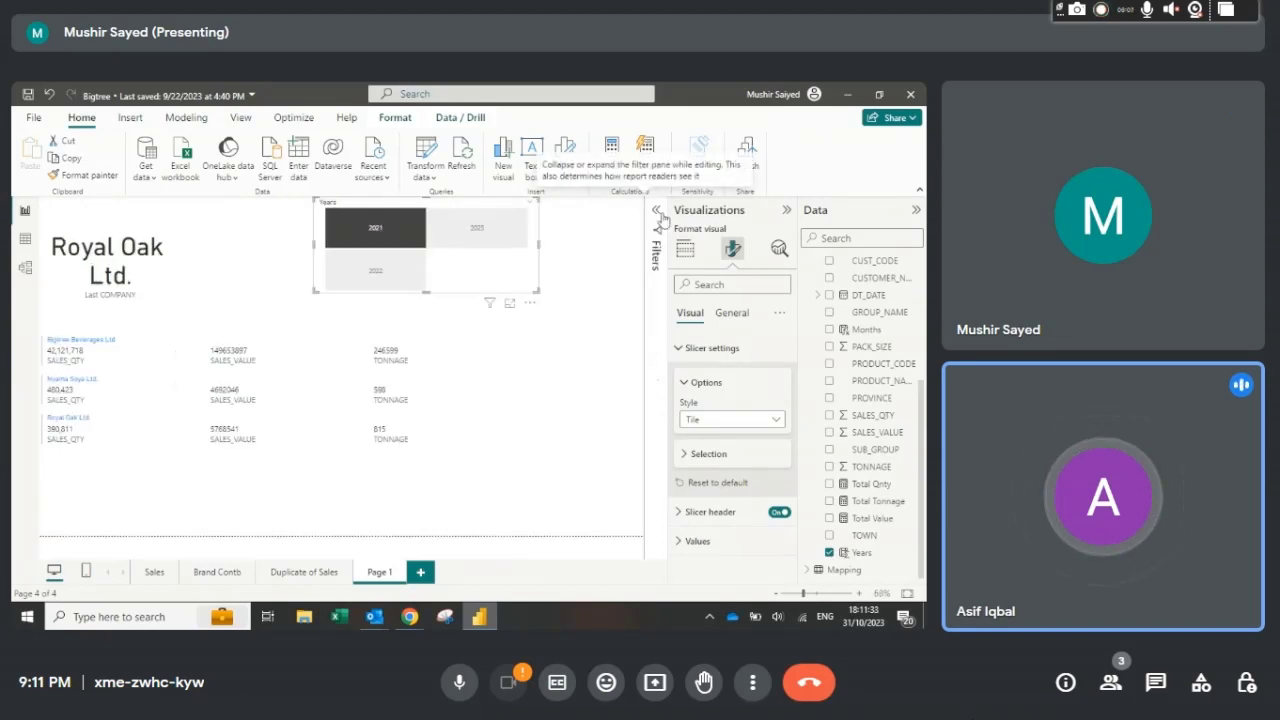
left_click(778, 215)
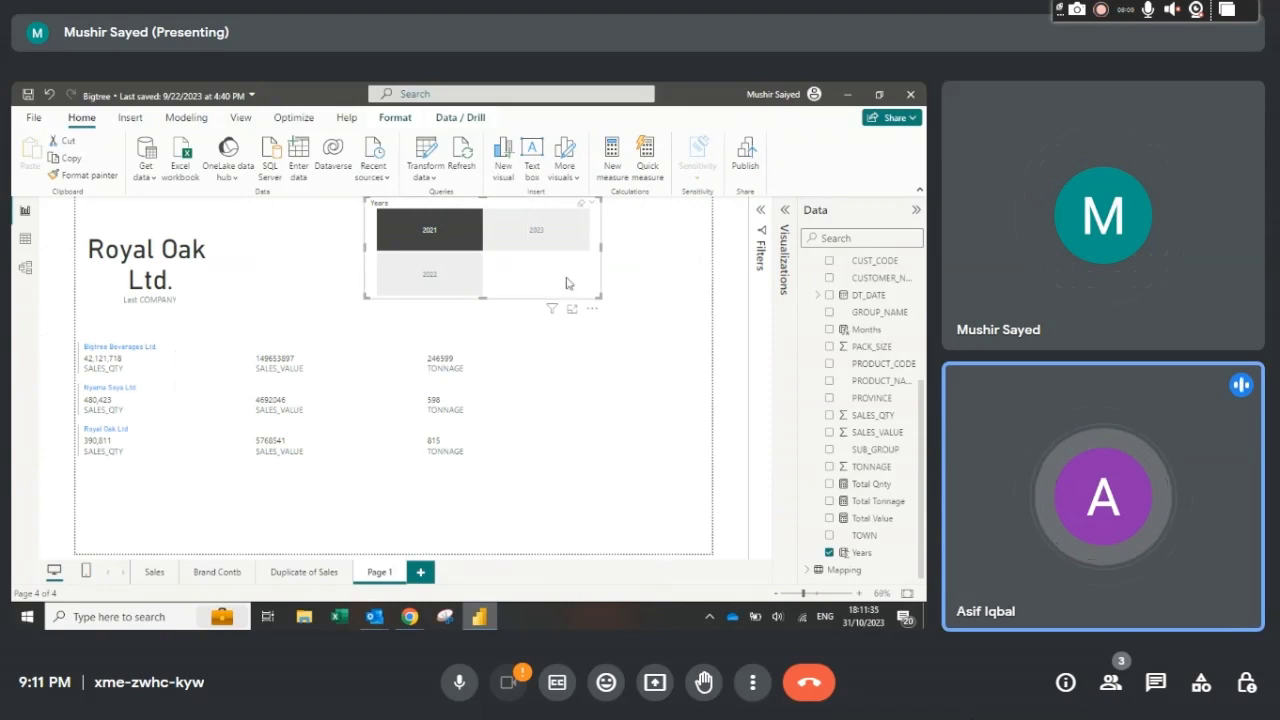
Step: Cycle the Years tiles through 2023, 2022 and 2021 to check the company cards
left_click(514, 253)
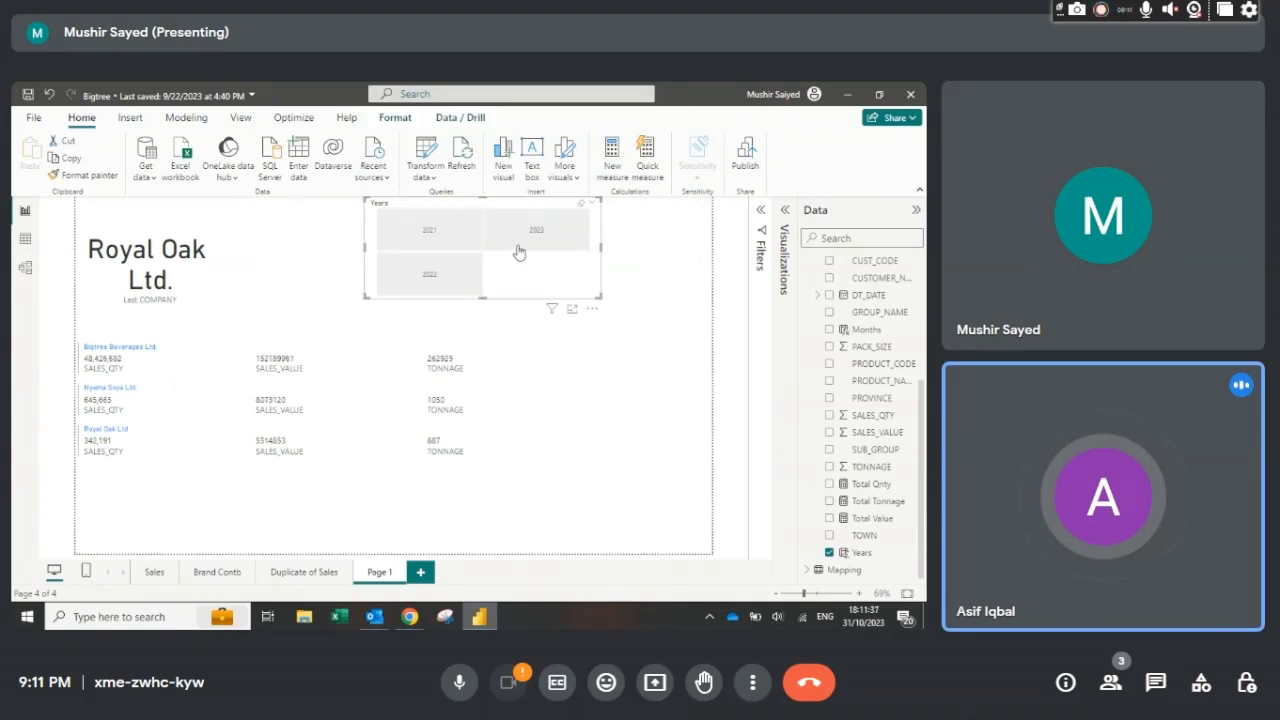
left_click(429, 279)
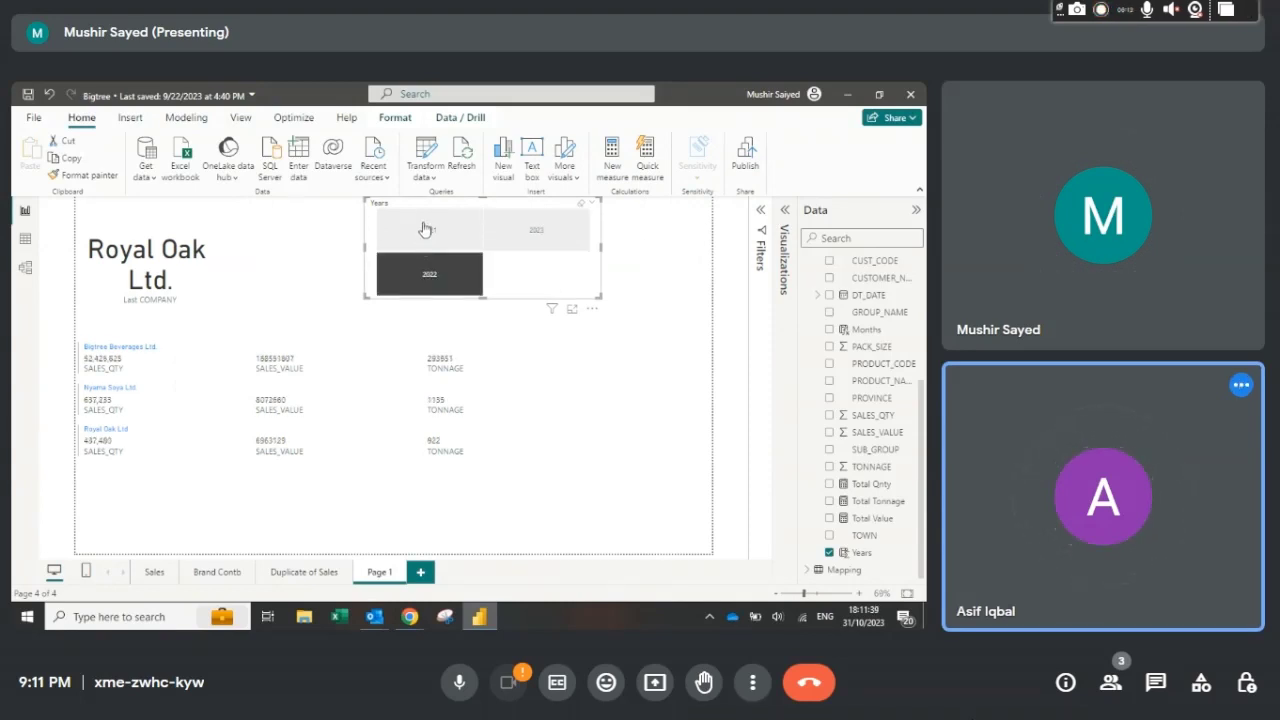
left_click(424, 229)
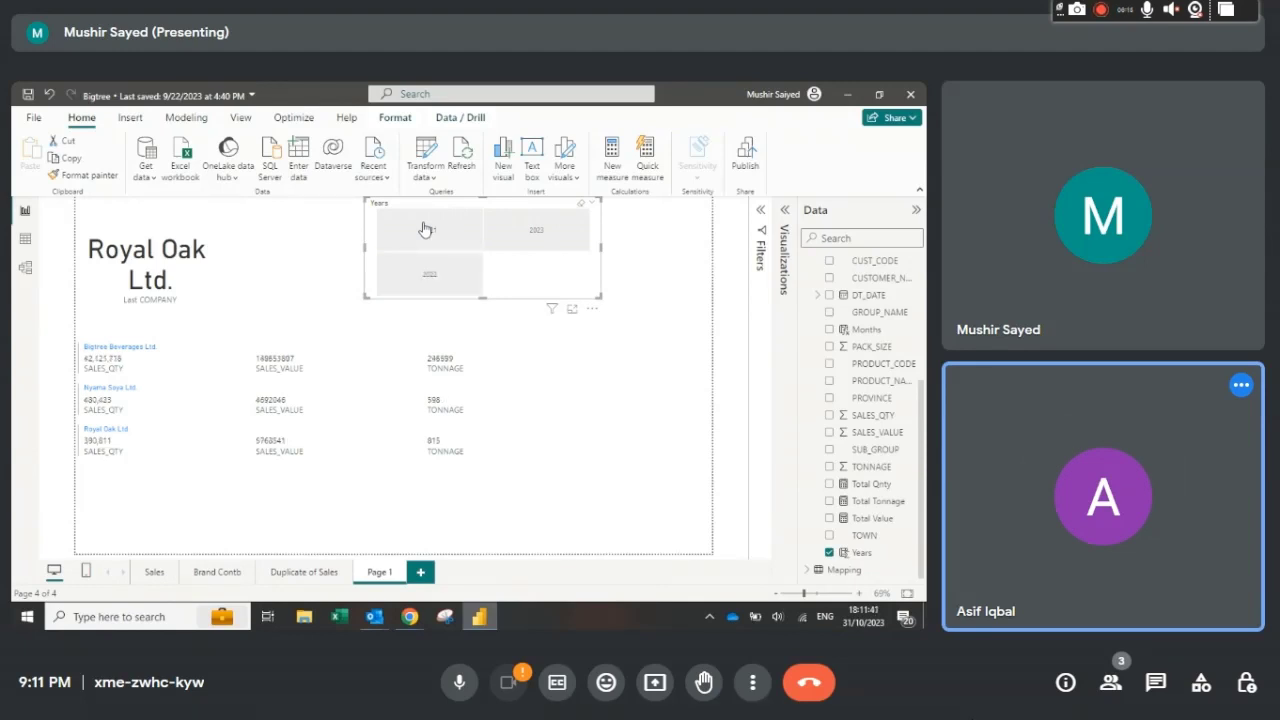
left_click(448, 246)
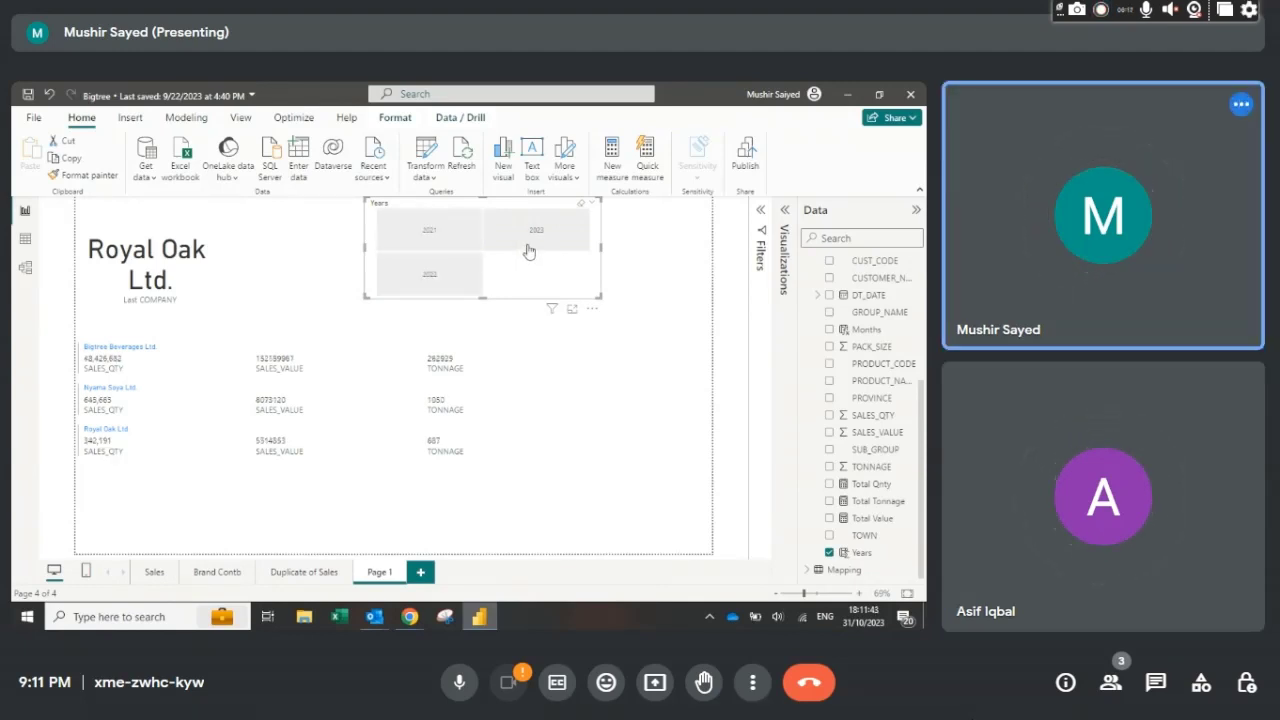
left_click(529, 251)
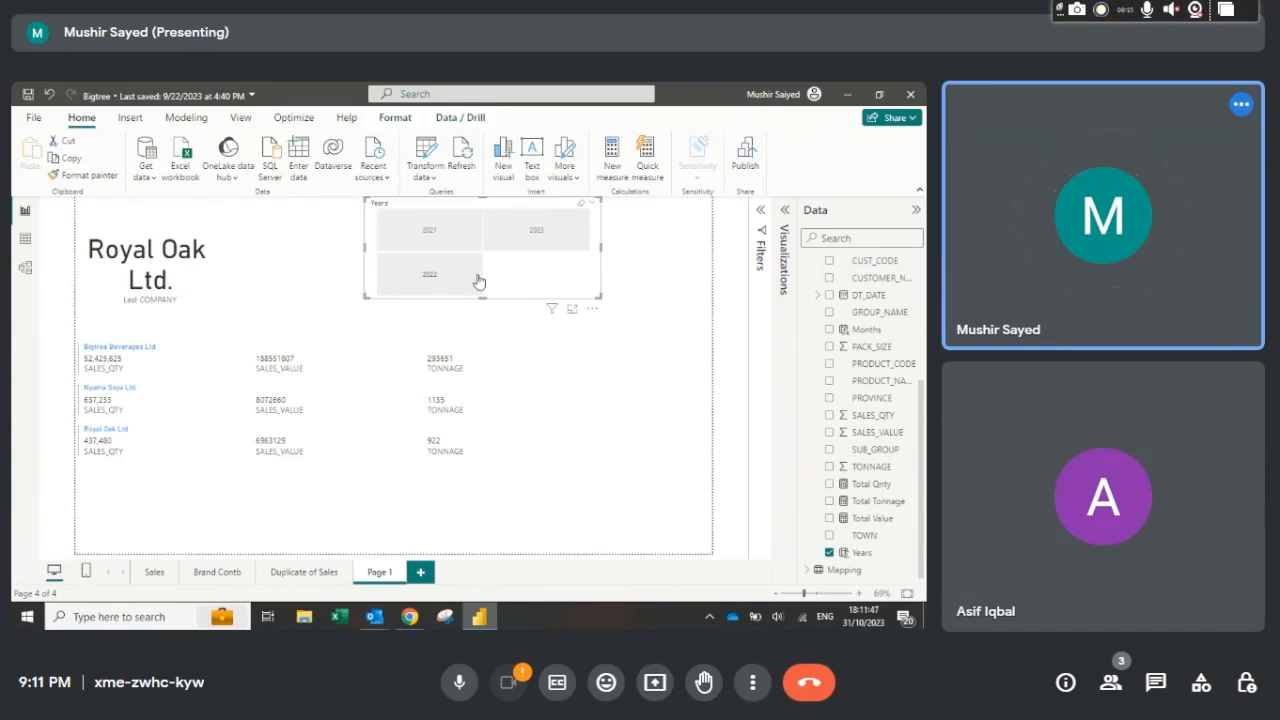
left_click(462, 276)
left_click(410, 240)
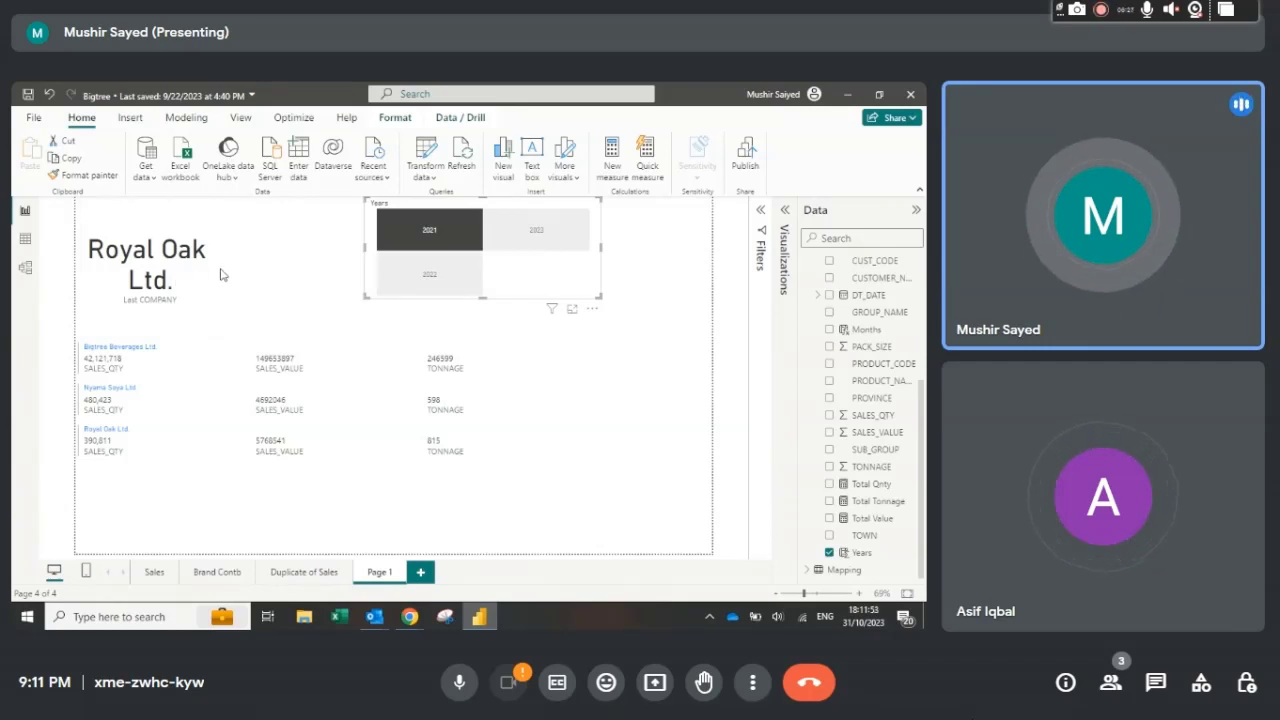
left_click(155, 288)
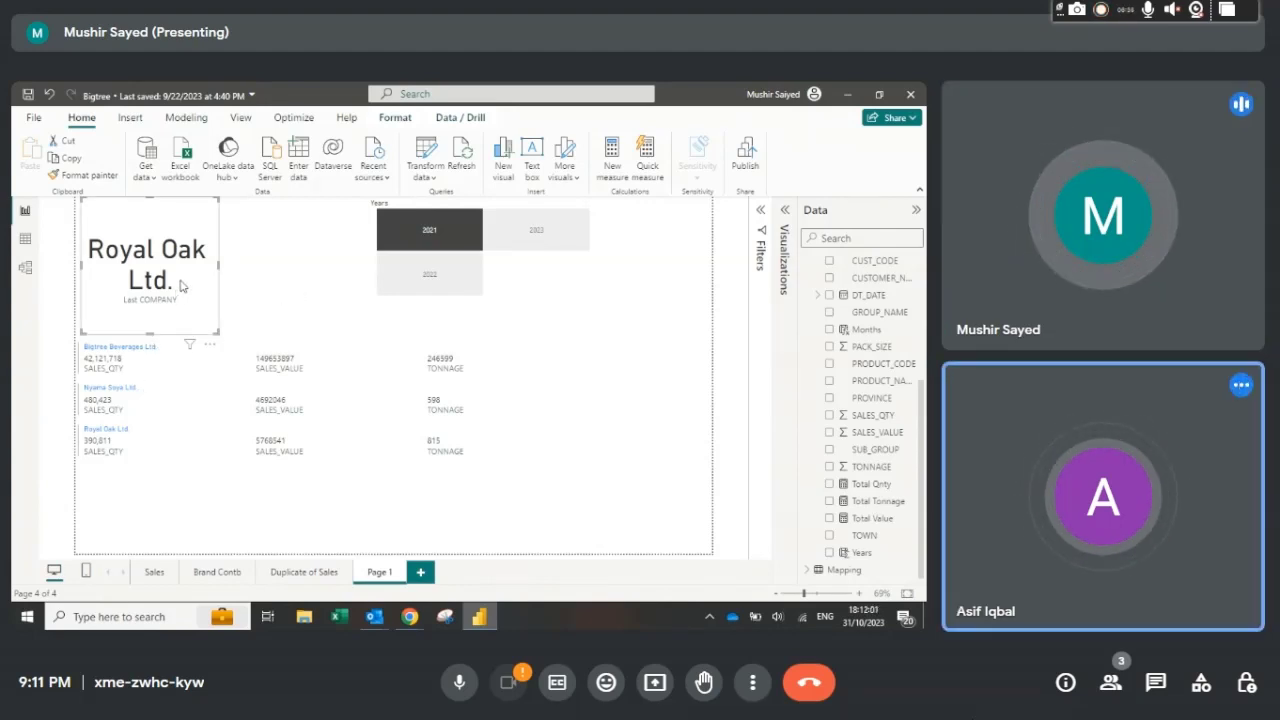
Step: Click through 2022 and 2023 again, ending on 2021 with 42,121,718 SALES_QTY for Bigtree
left_click(427, 283)
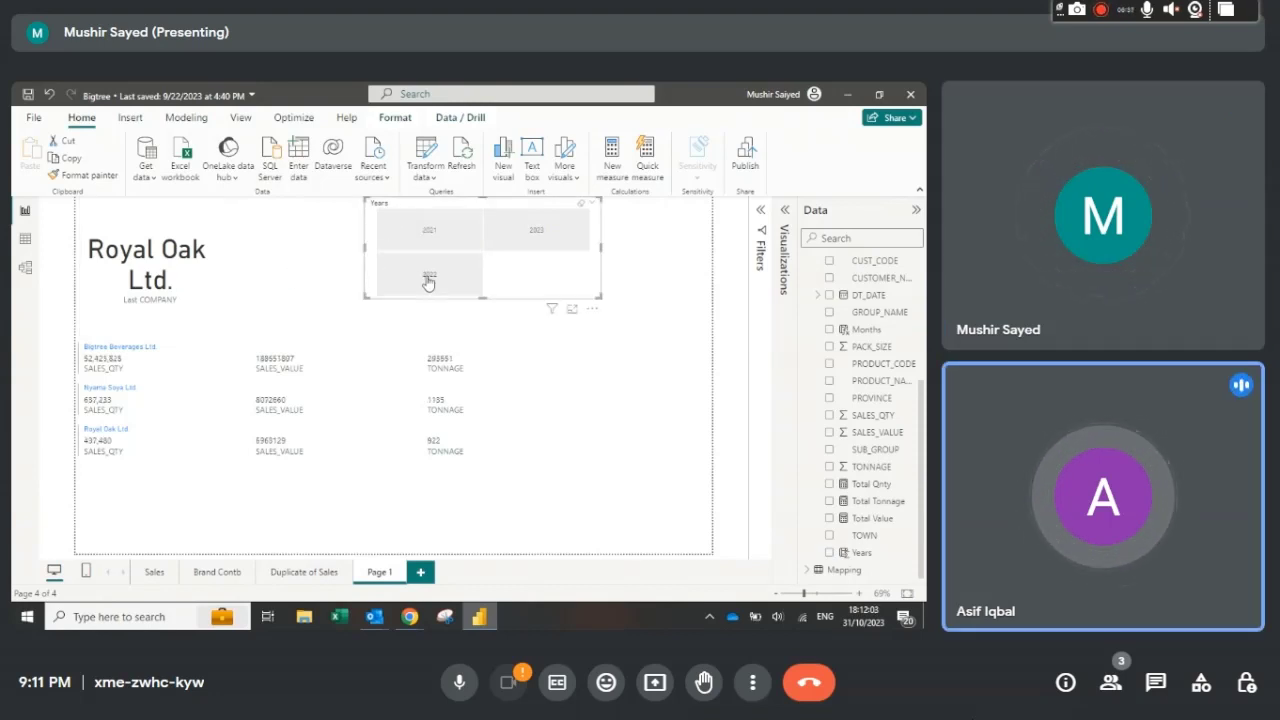
left_click(427, 283)
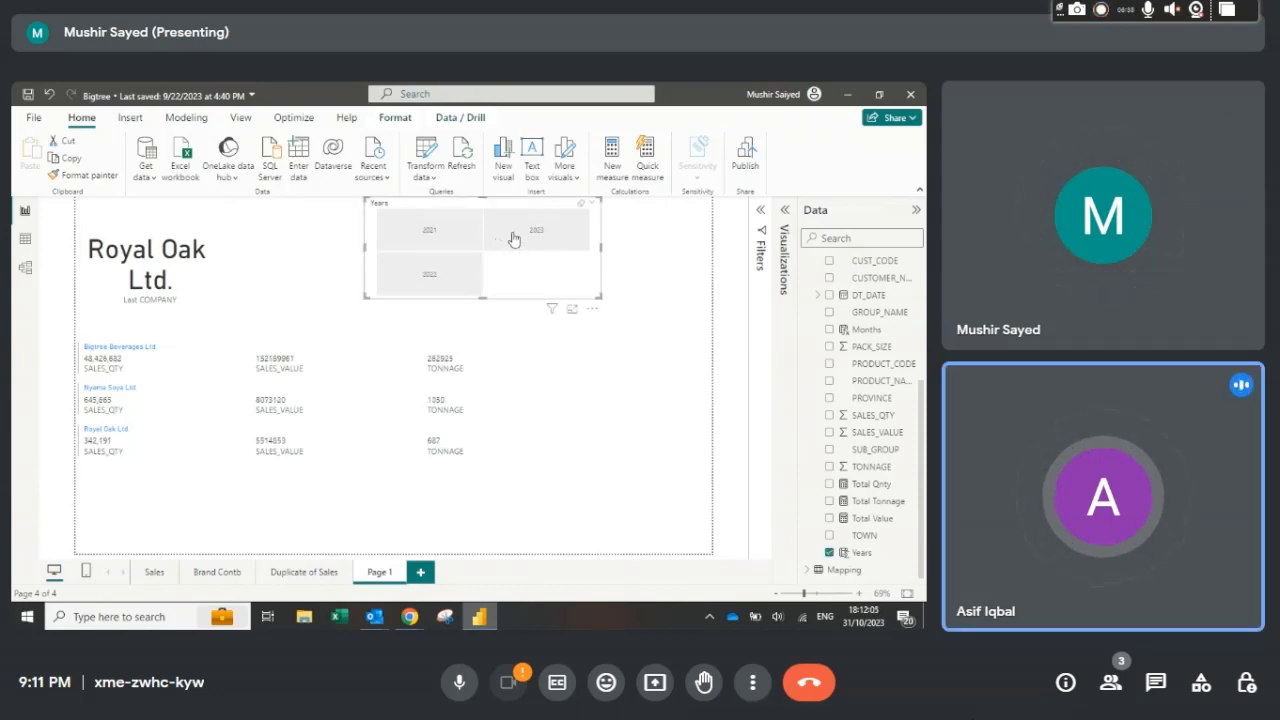
left_click(513, 238)
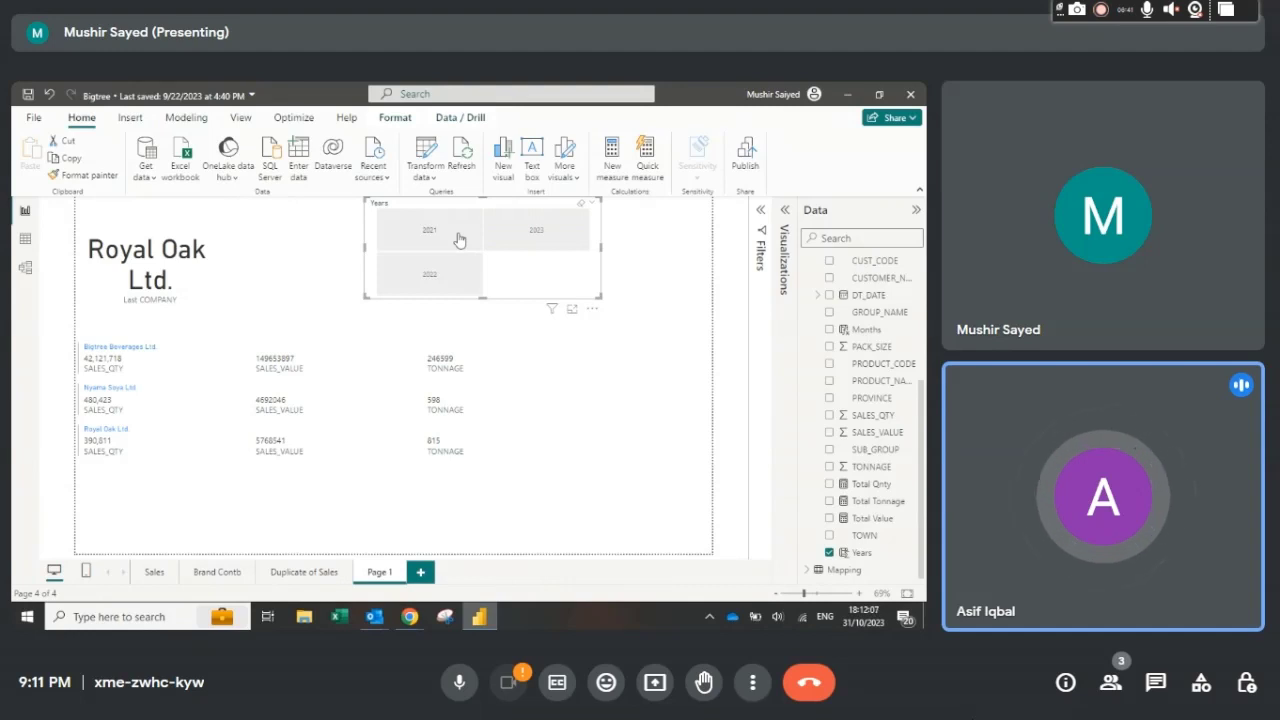
left_click(459, 240)
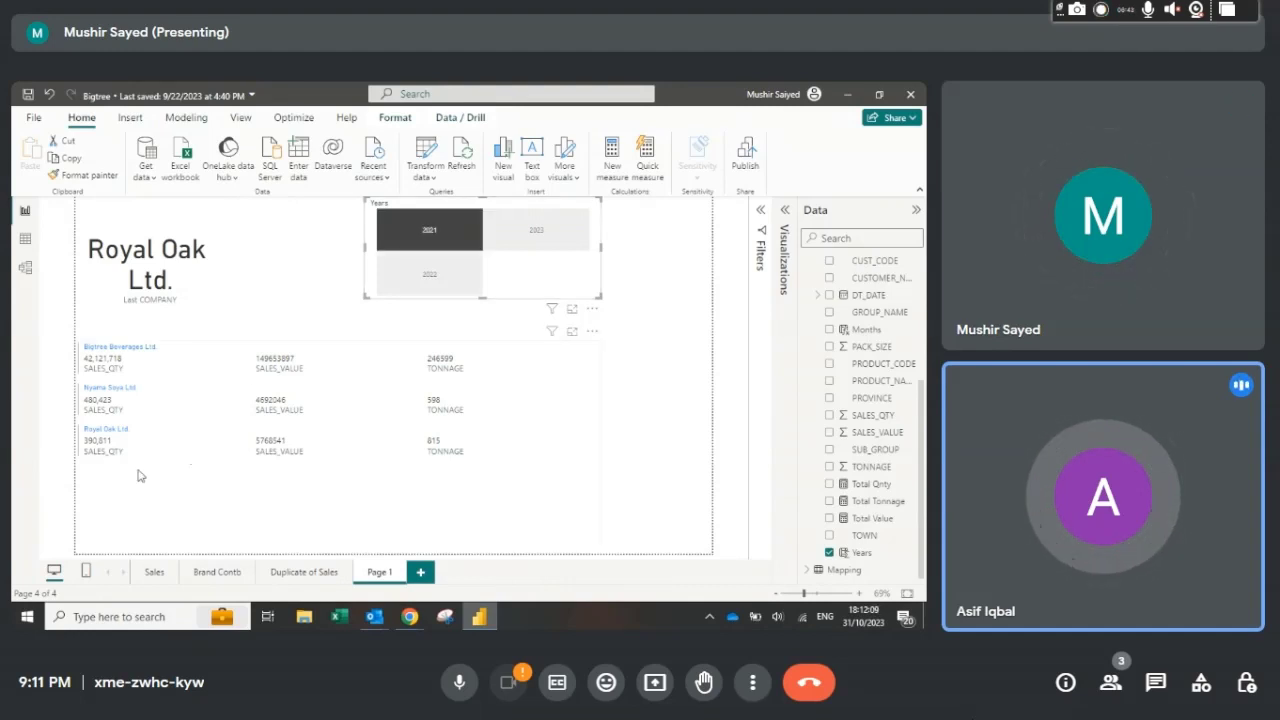
left_click(427, 440)
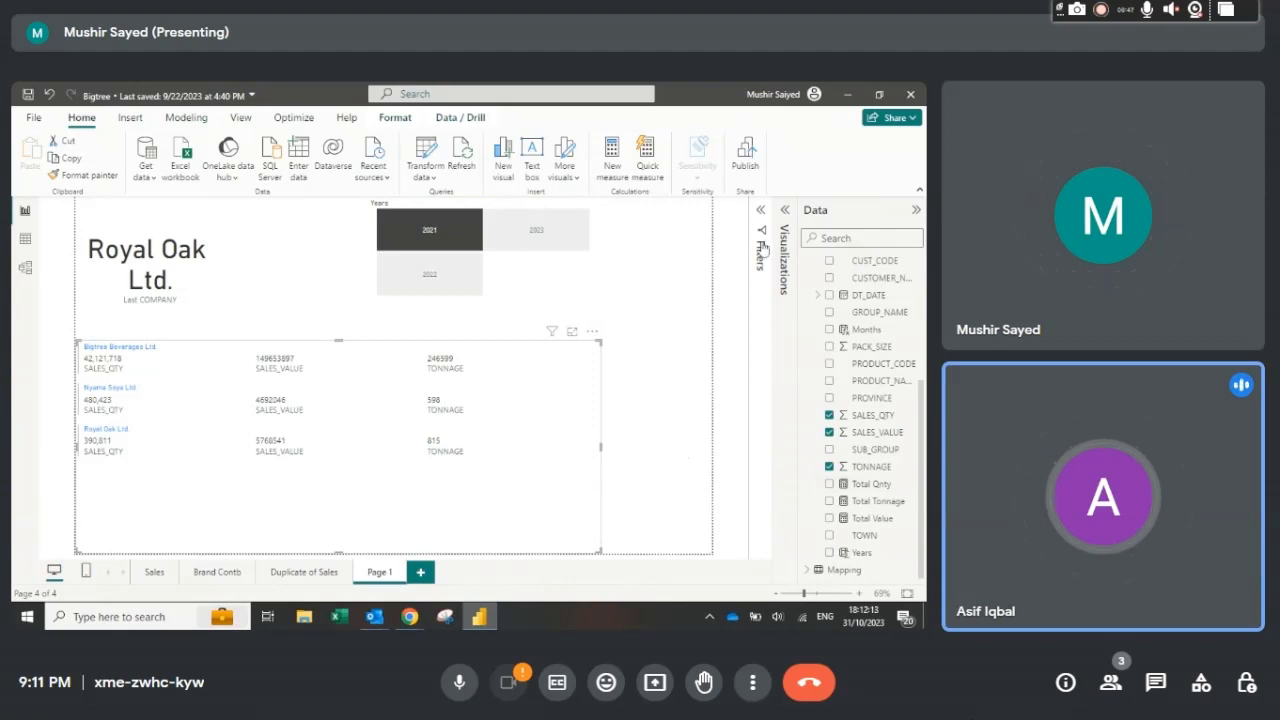
Step: Replace COMPANY with the ERP_Sales CHANNEL field in the multi-row card's fields
left_click(787, 216)
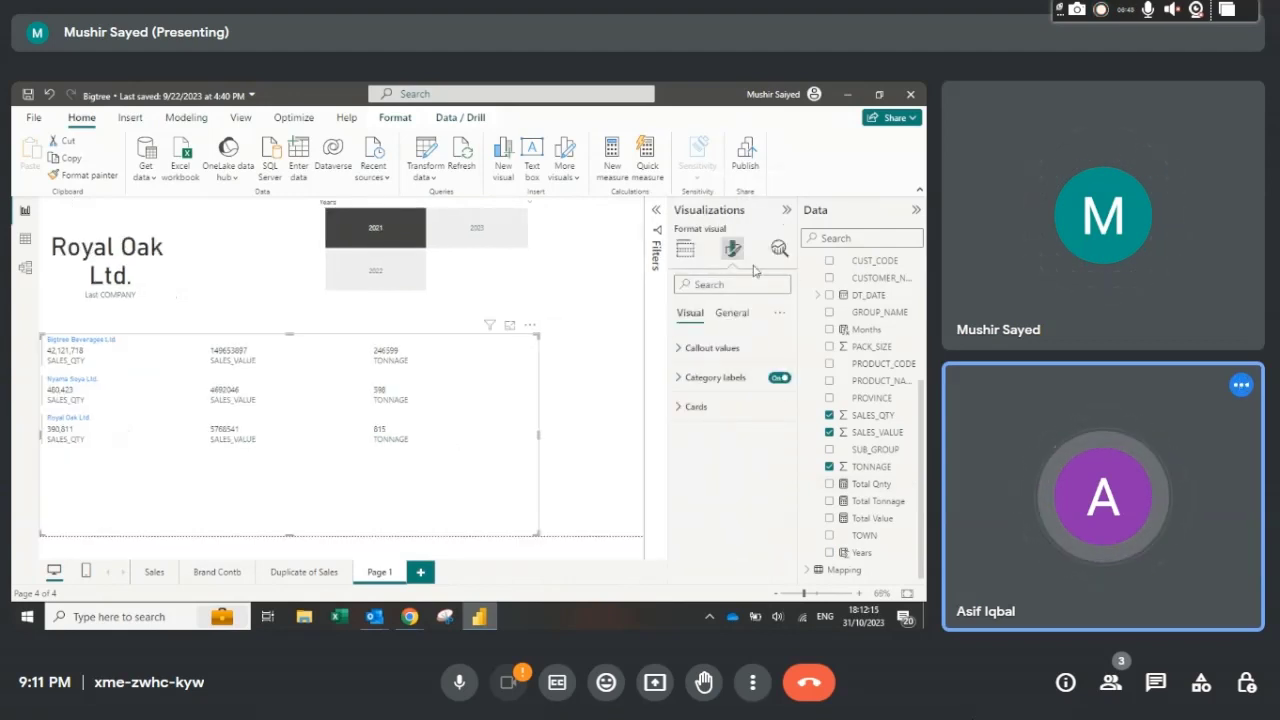
left_click(685, 249)
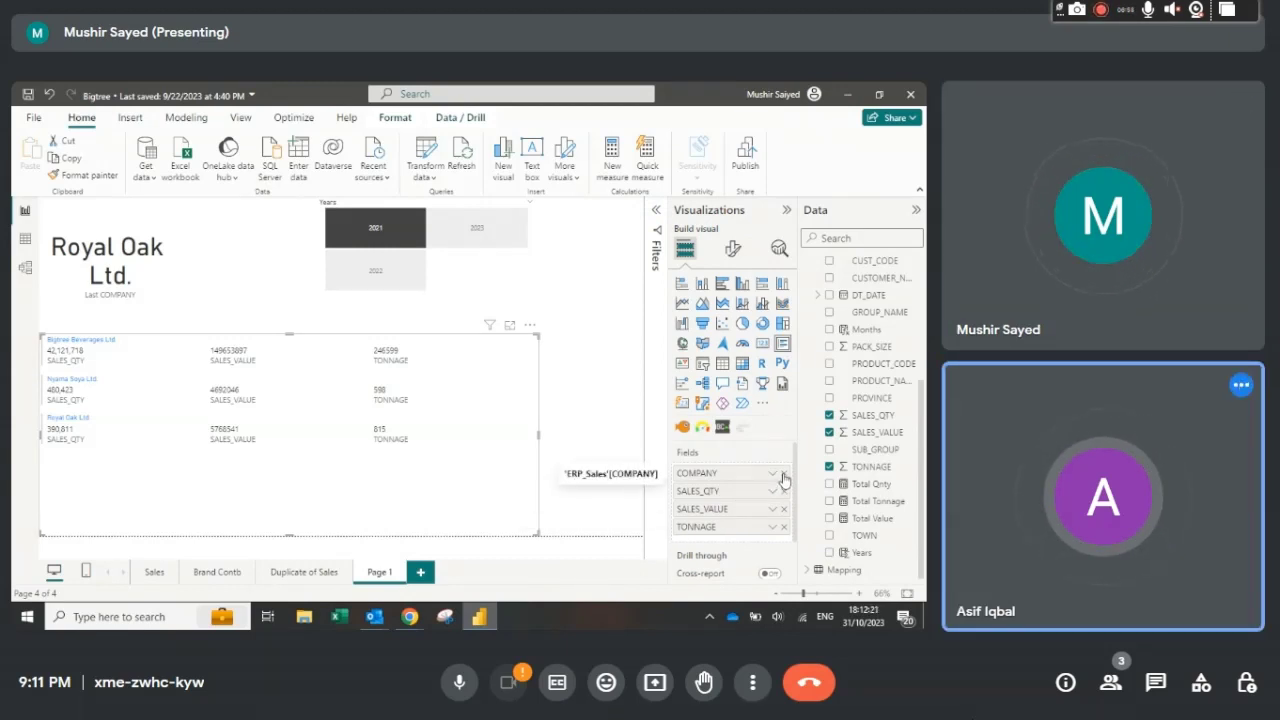
left_click(784, 473)
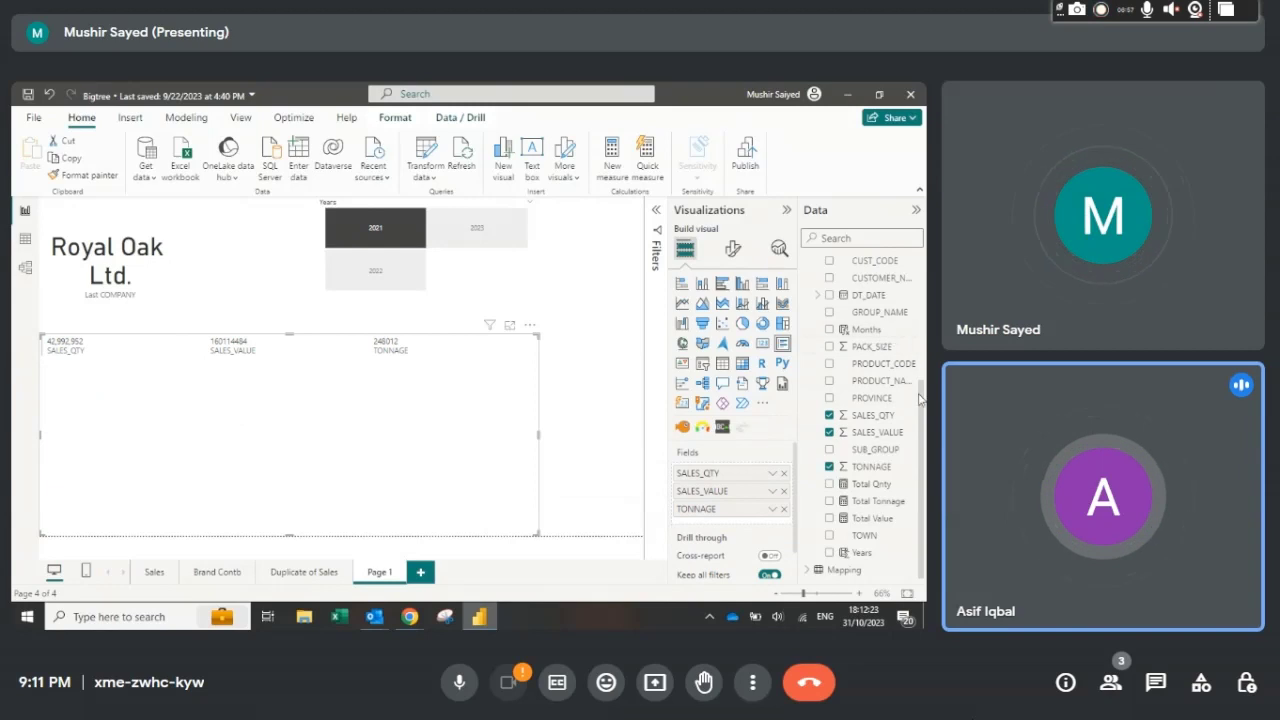
left_click_drag(920, 398, 925, 345)
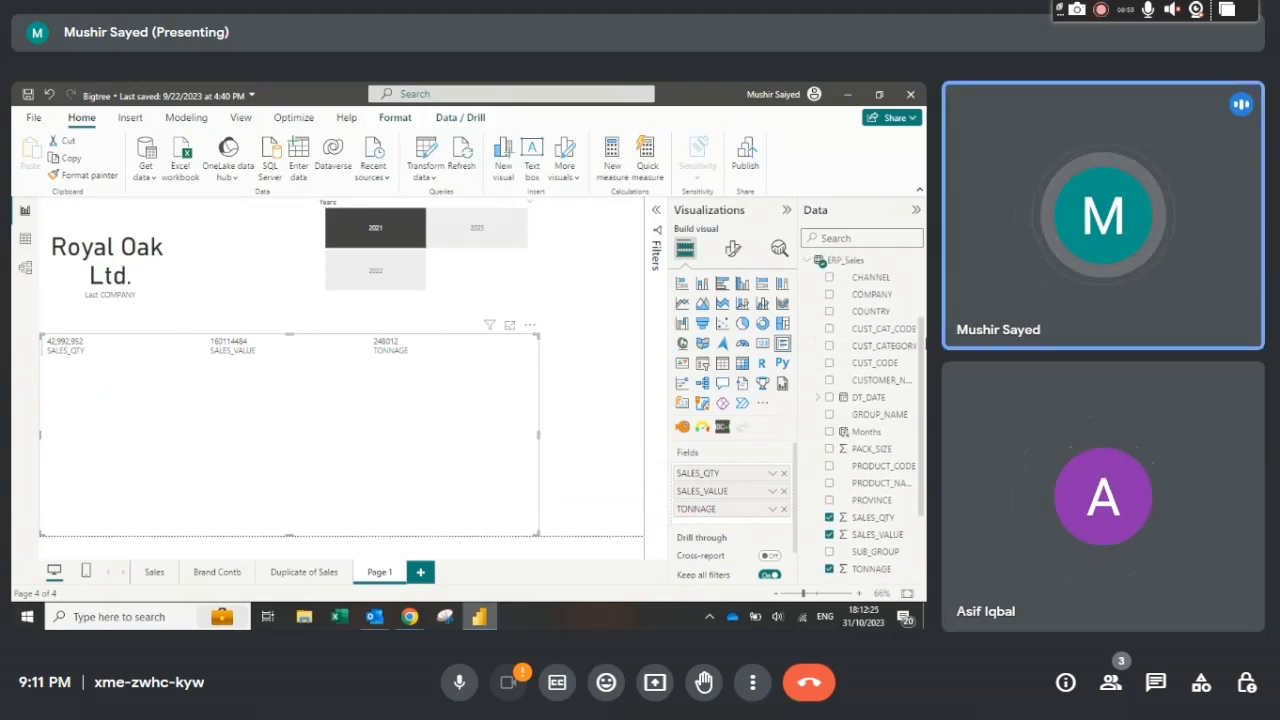
scroll(880, 300, "up", 1)
left_click(866, 298)
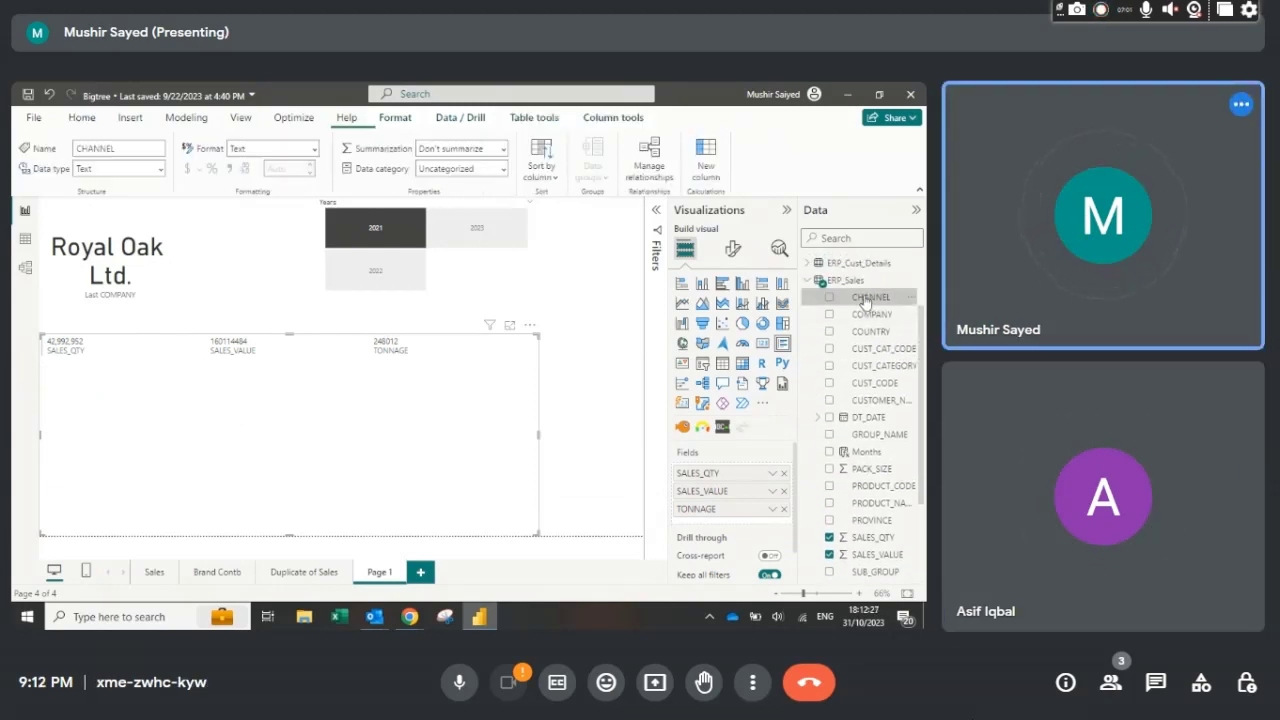
left_click_drag(866, 300, 748, 478)
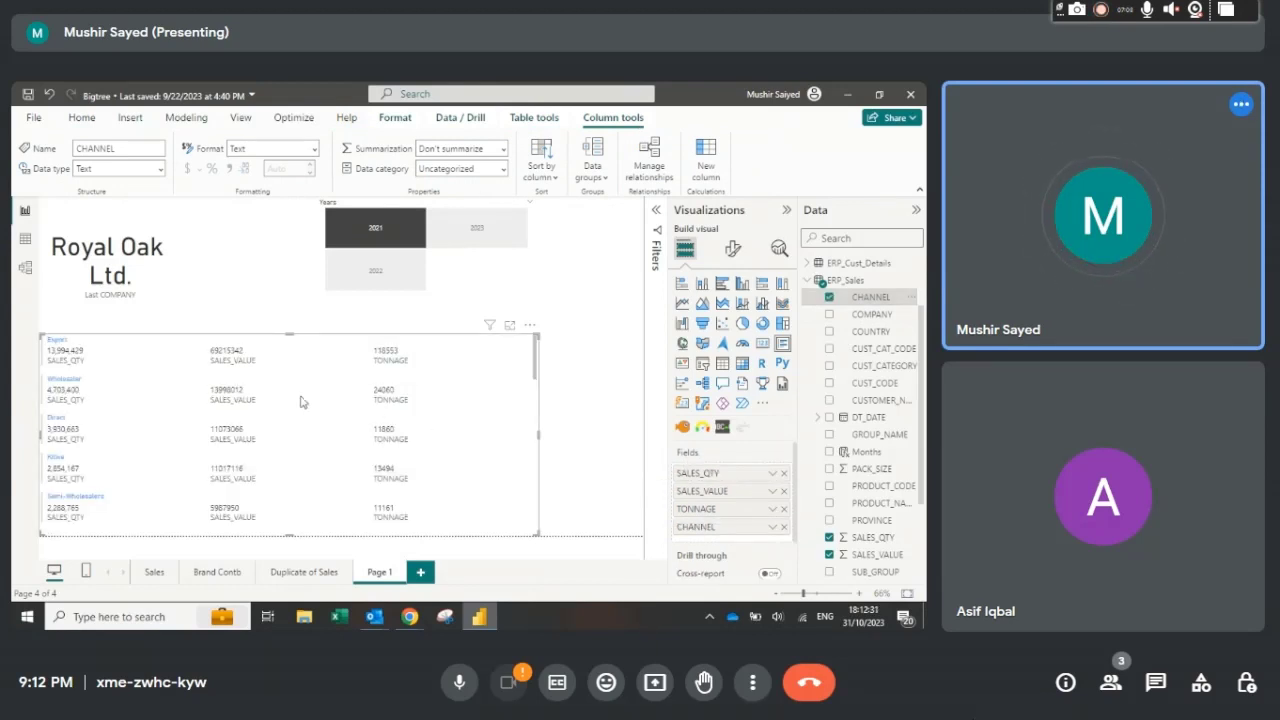
Step: Filter the channel card to 2022, then back to 2023, with Export leading at 13,426,495 SALES_QTY
left_click(462, 244)
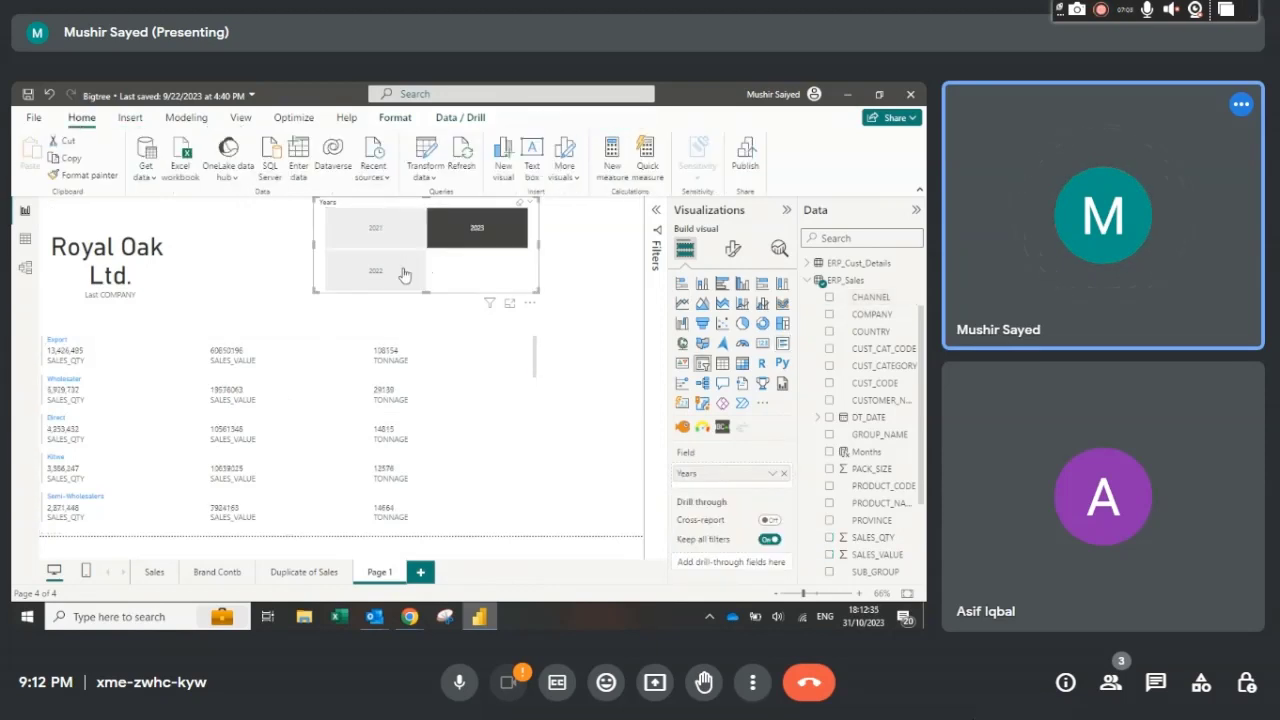
left_click(404, 274)
left_click(487, 226)
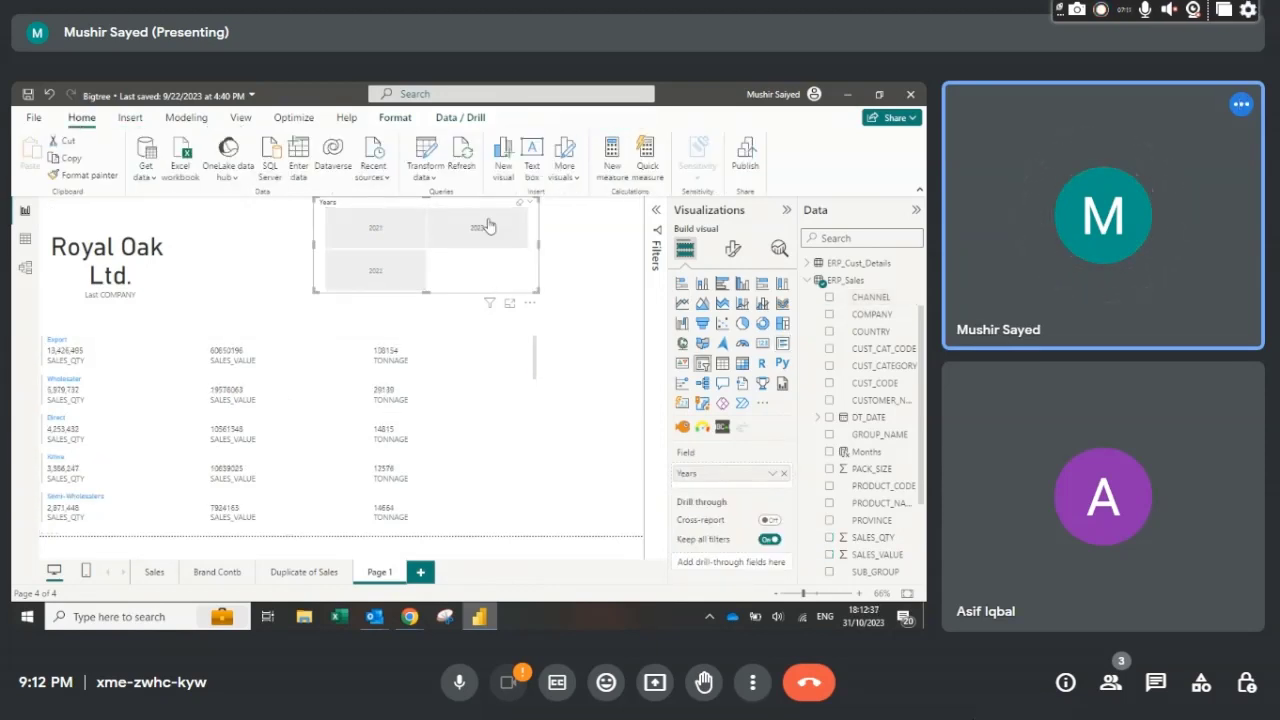
left_click(489, 227)
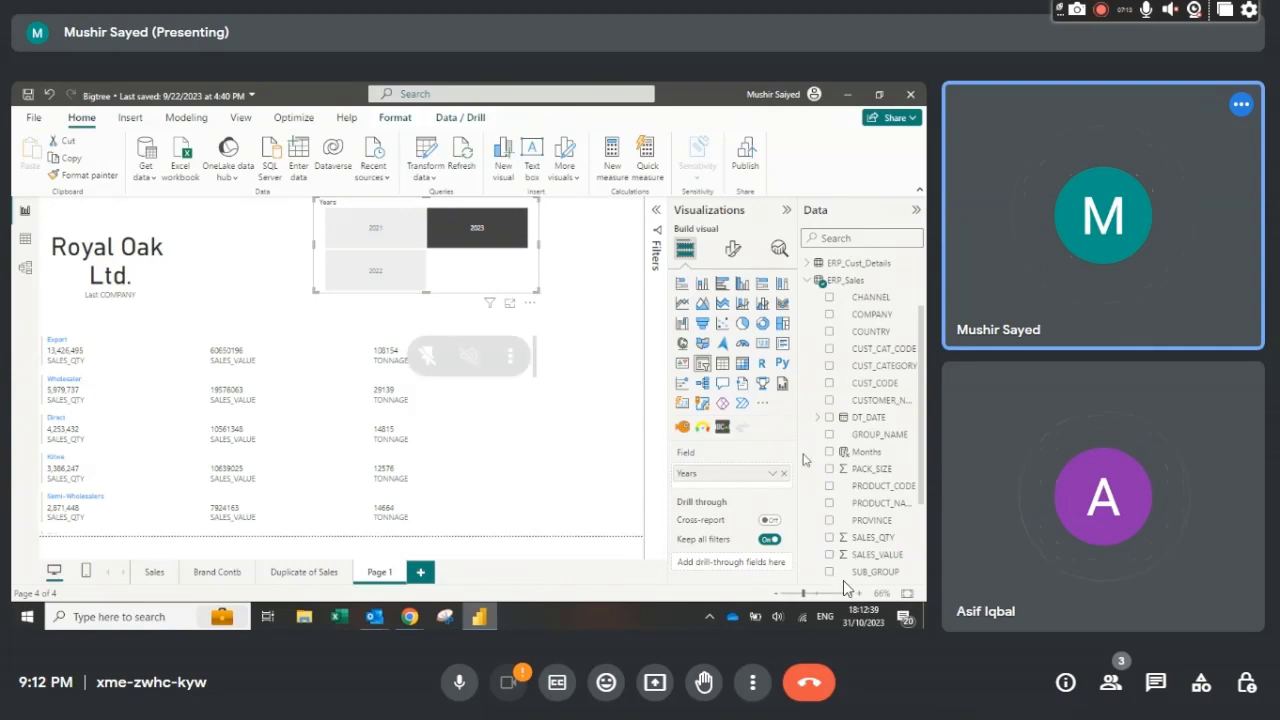
Step: Bring up the Windows Start menu and dismiss it to return to the shared report
key("super")
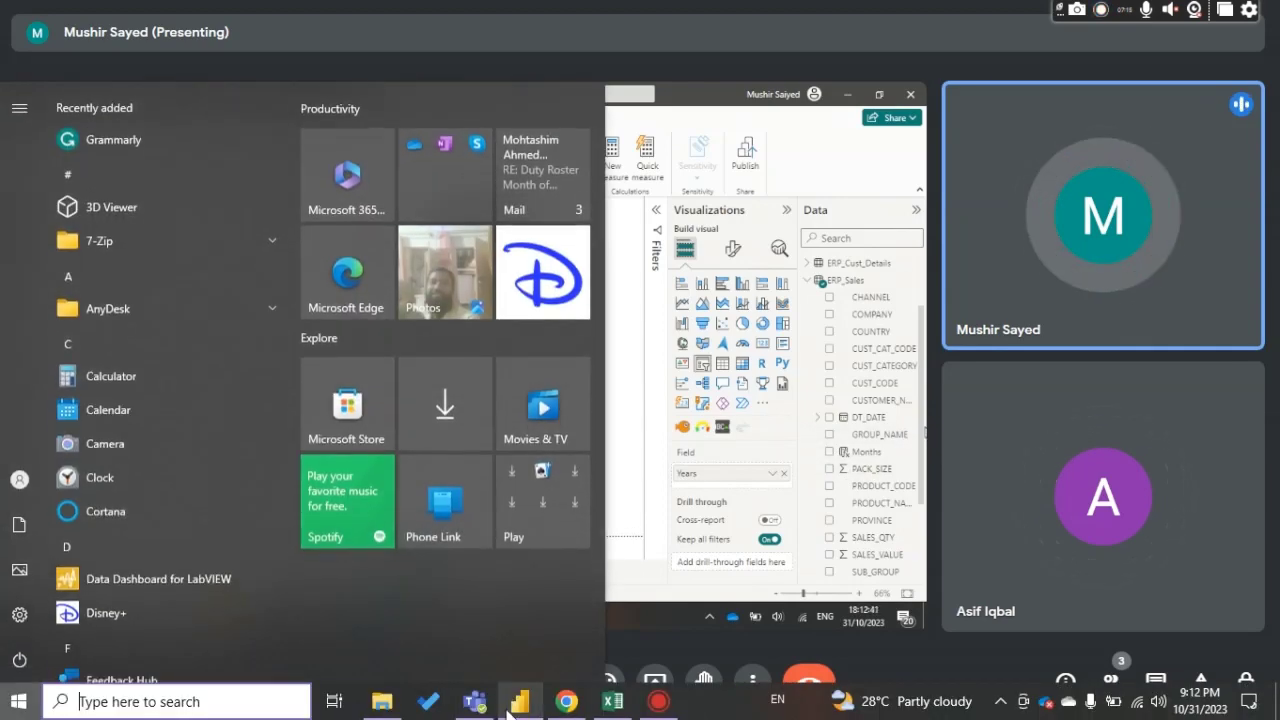
mouse_move(613, 701)
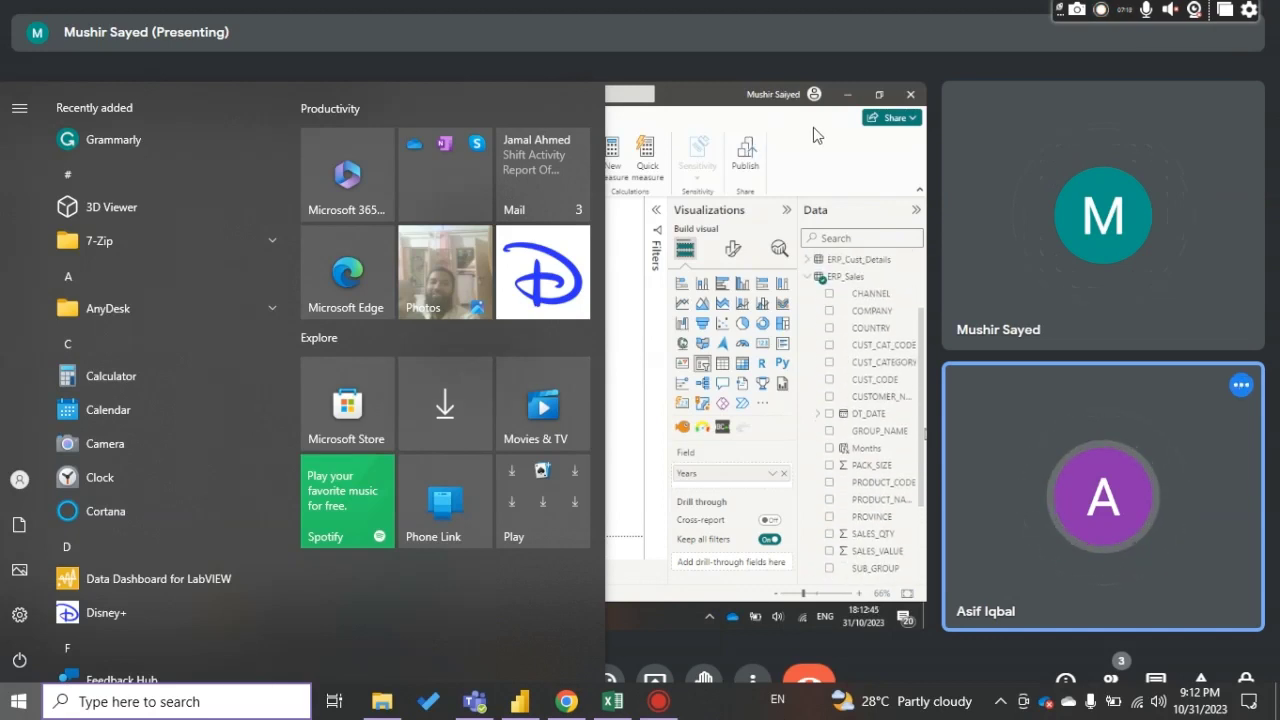
key("Escape")
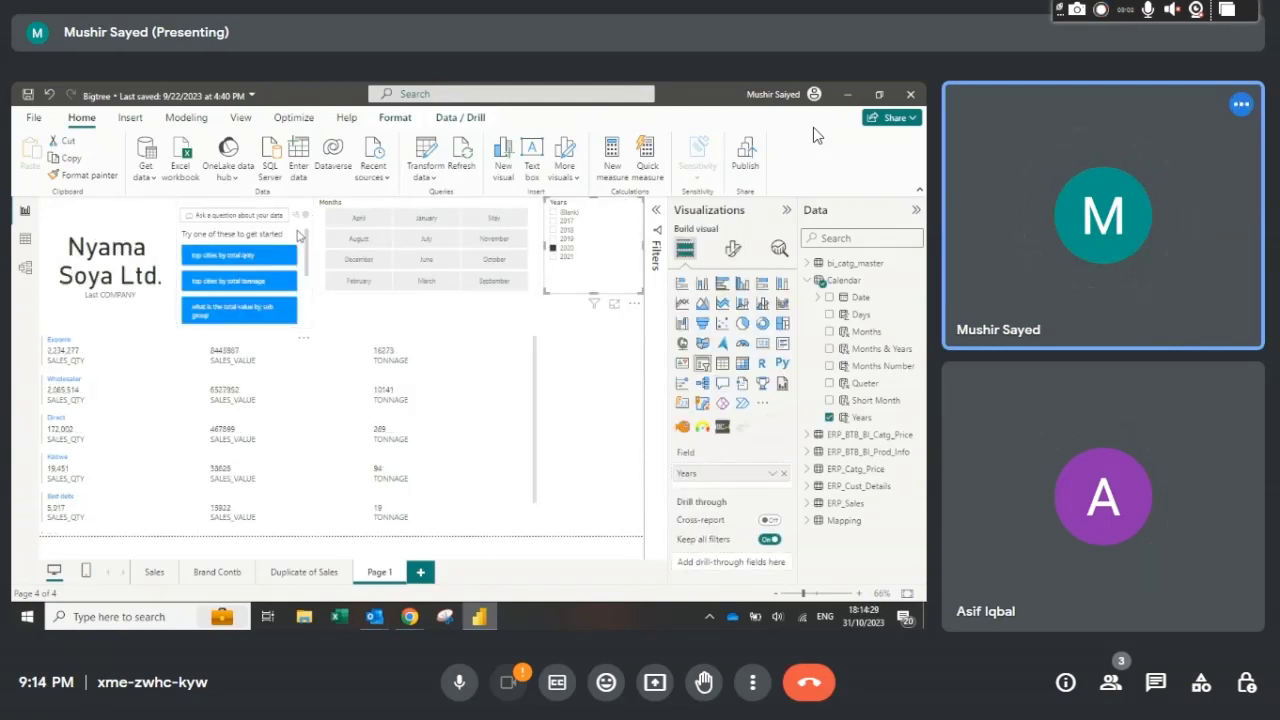
Step: Delete the Q&A visual and switch the Years slicer from 2020 to (Blank)
key("Delete")
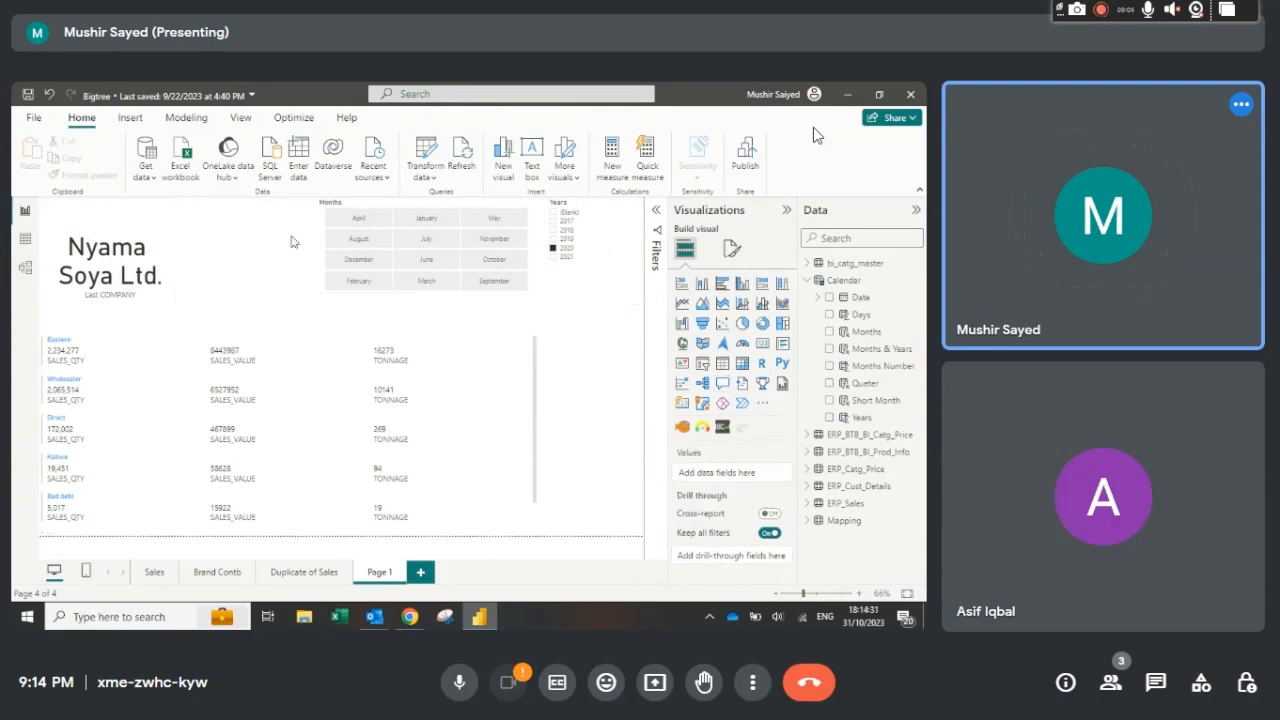
left_click(566, 247)
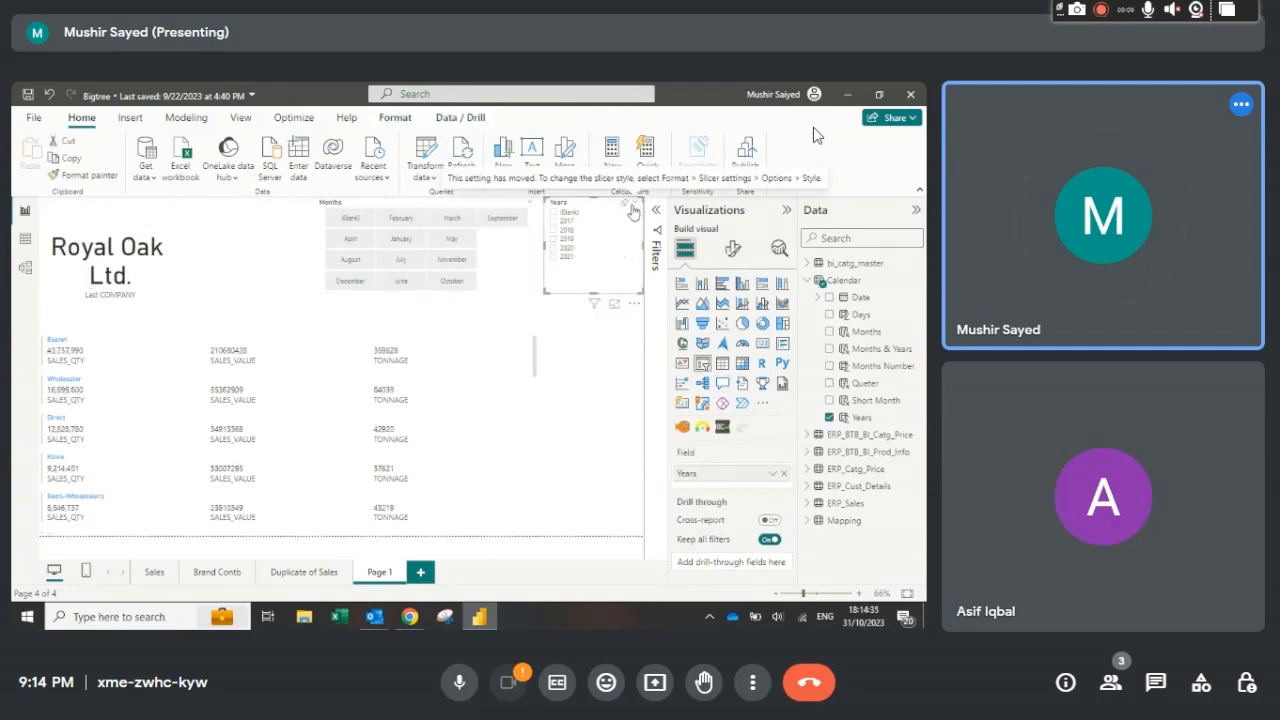
left_click(555, 213)
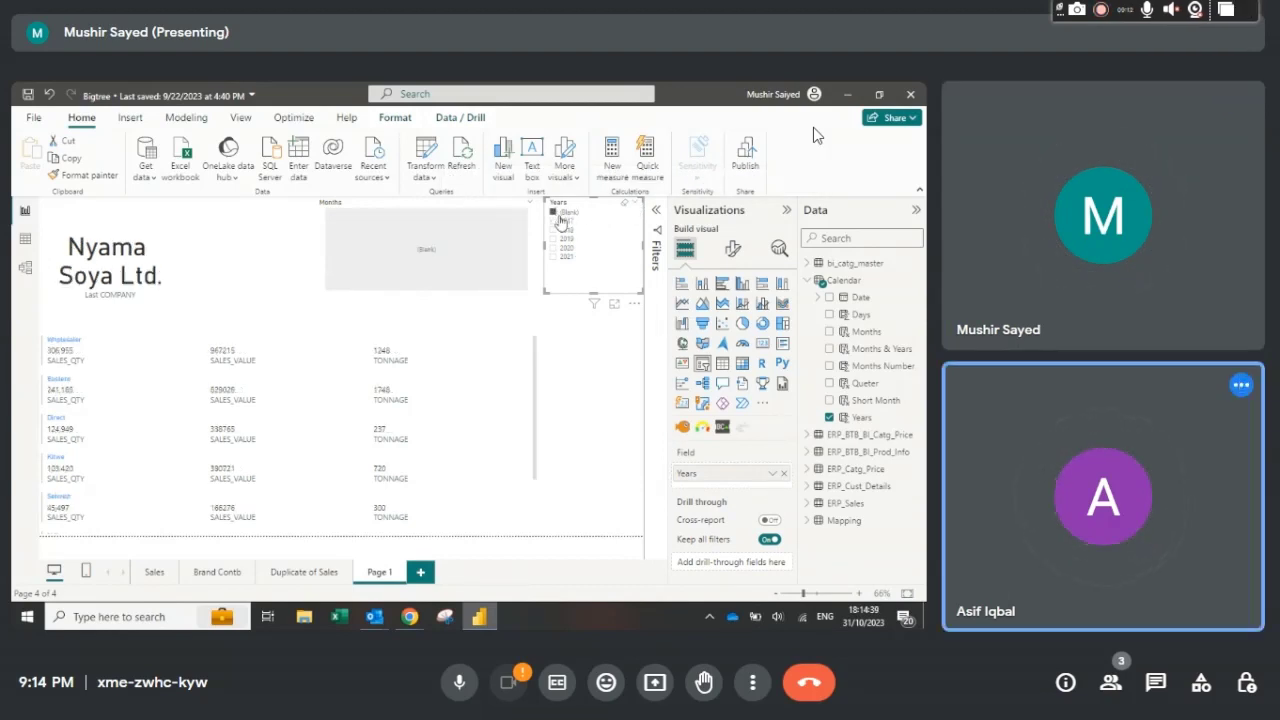
left_click(558, 220)
left_click(556, 214)
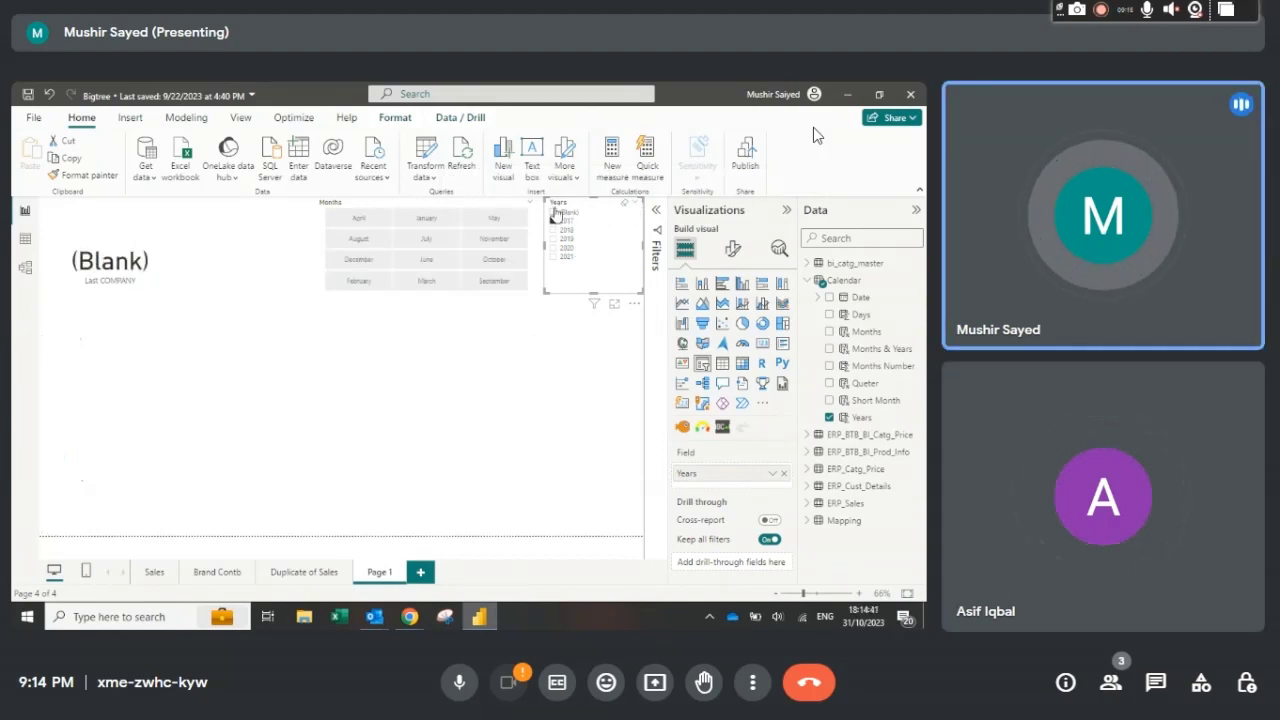
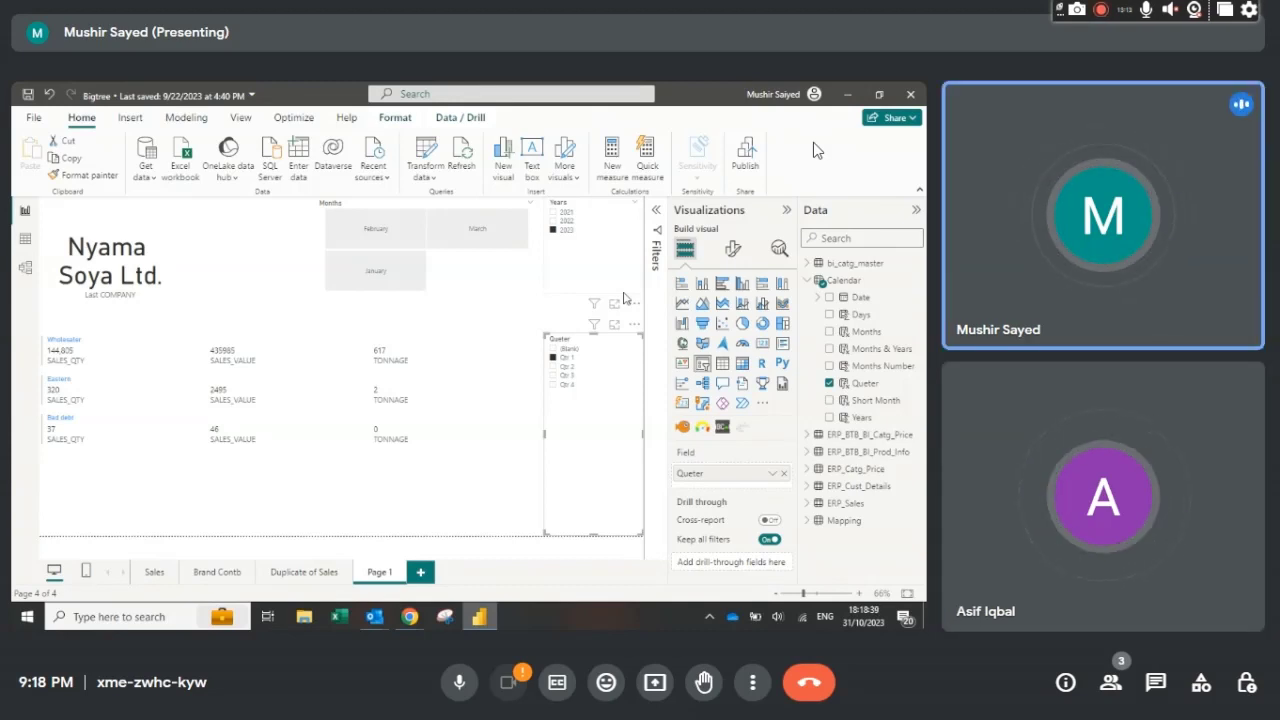
Step: Open the Windows Start menu while viewing the presenter's shared Power BI slicer page
mouse_move(806, 232)
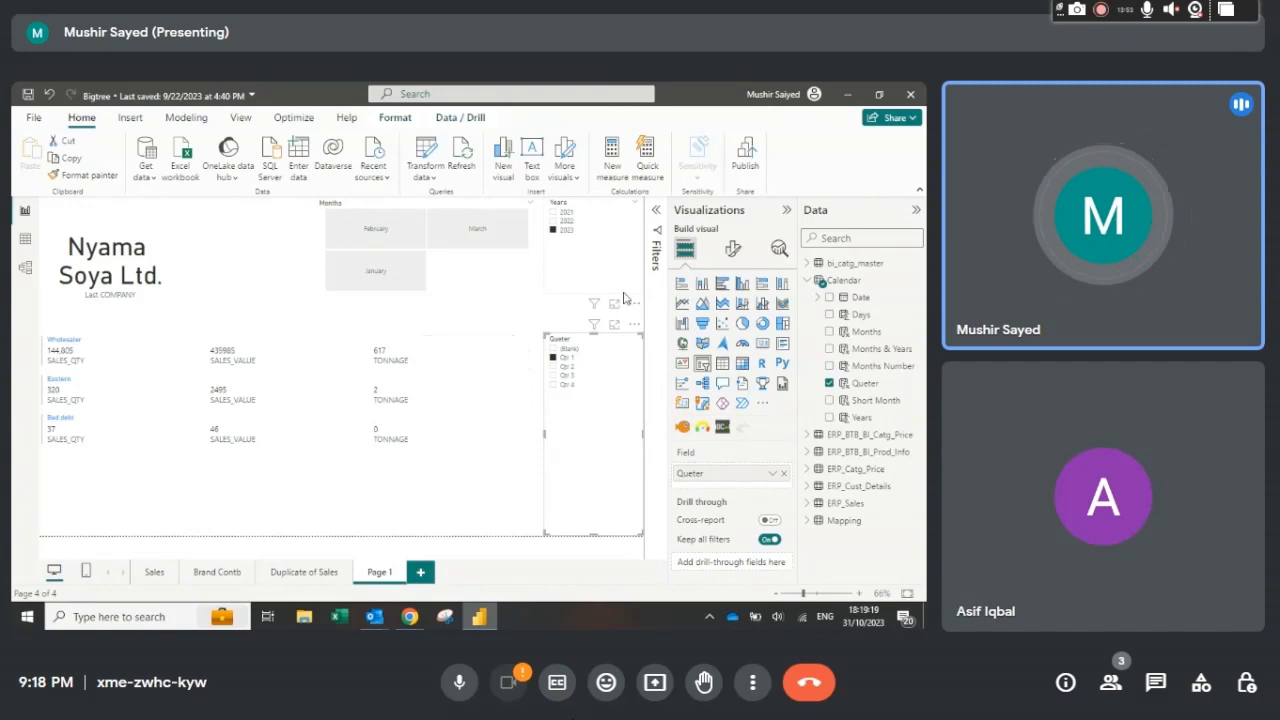
key("super")
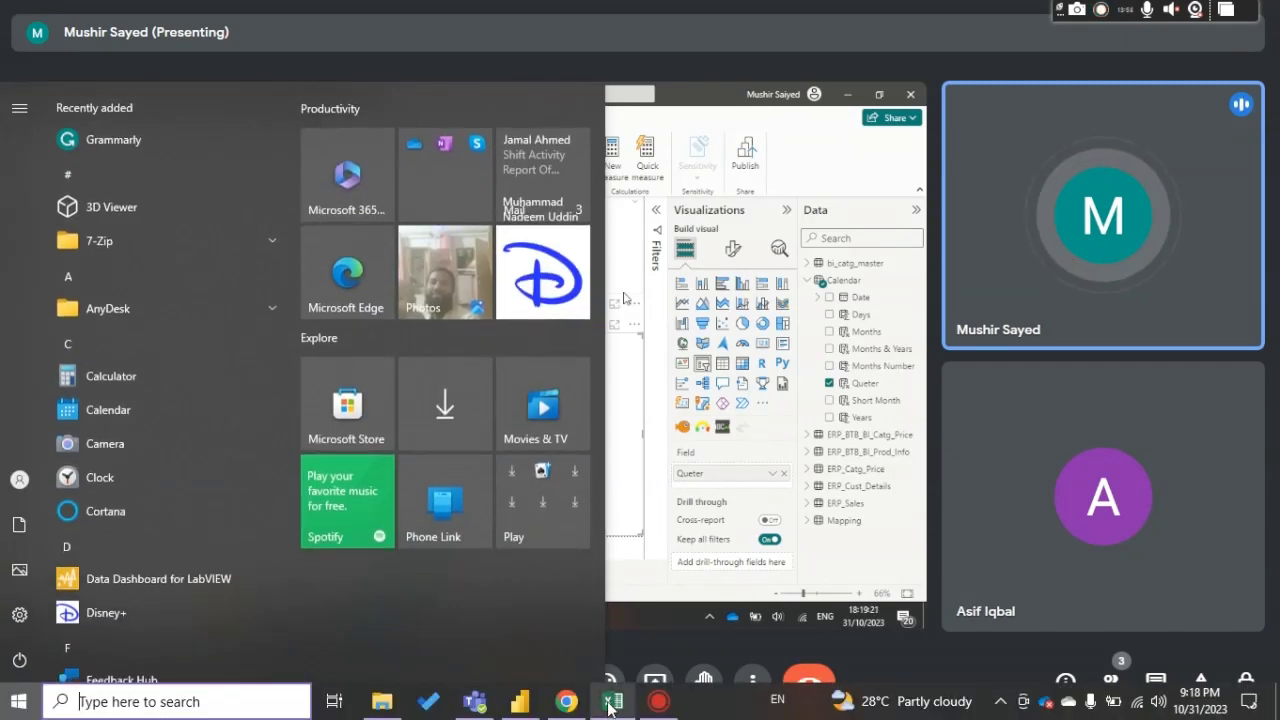
Step: Fill the Card and Multi Row Card topics (B18:B19) yellow in Excel, then return to Meet
mouse_move(610, 706)
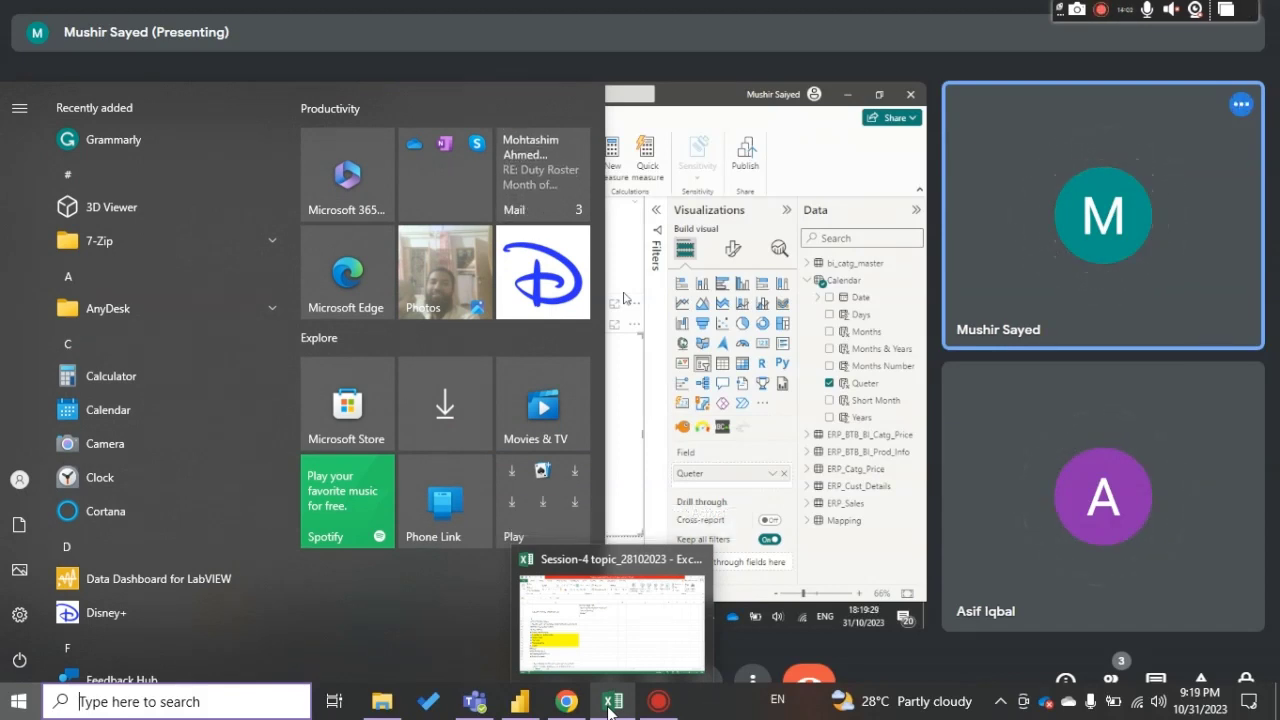
left_click(610, 705)
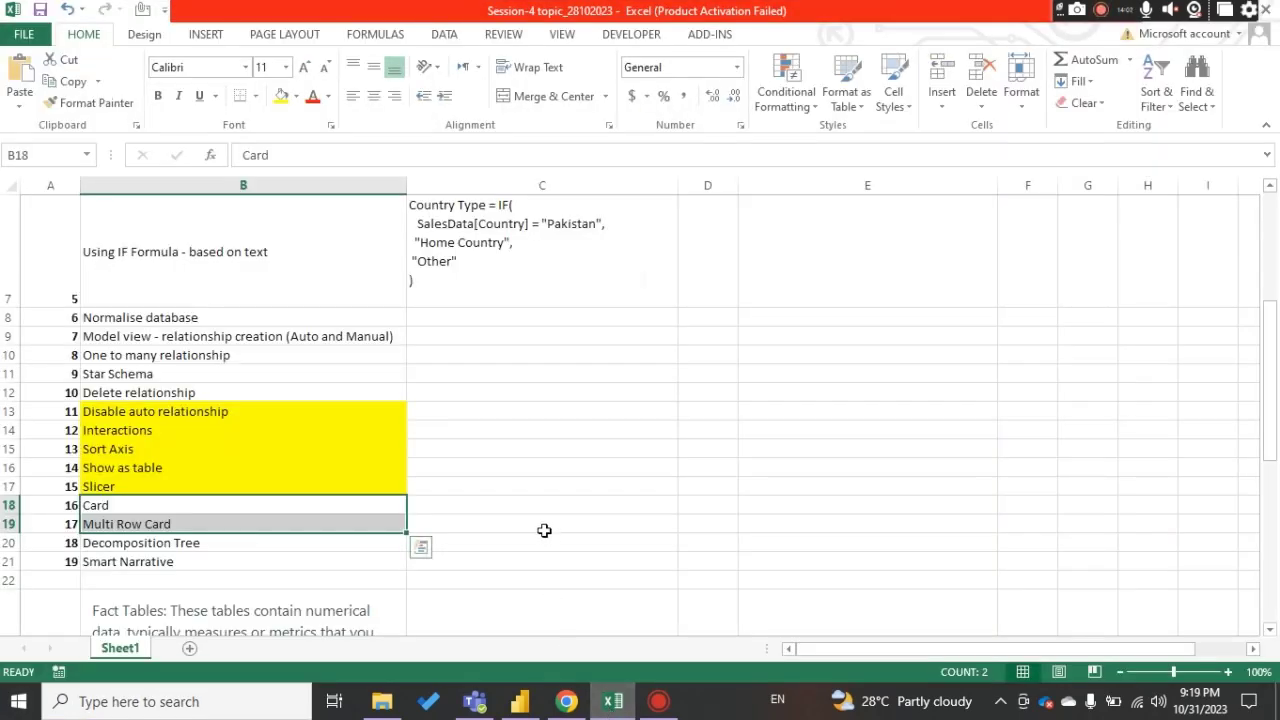
scroll(544, 530, "down", 1)
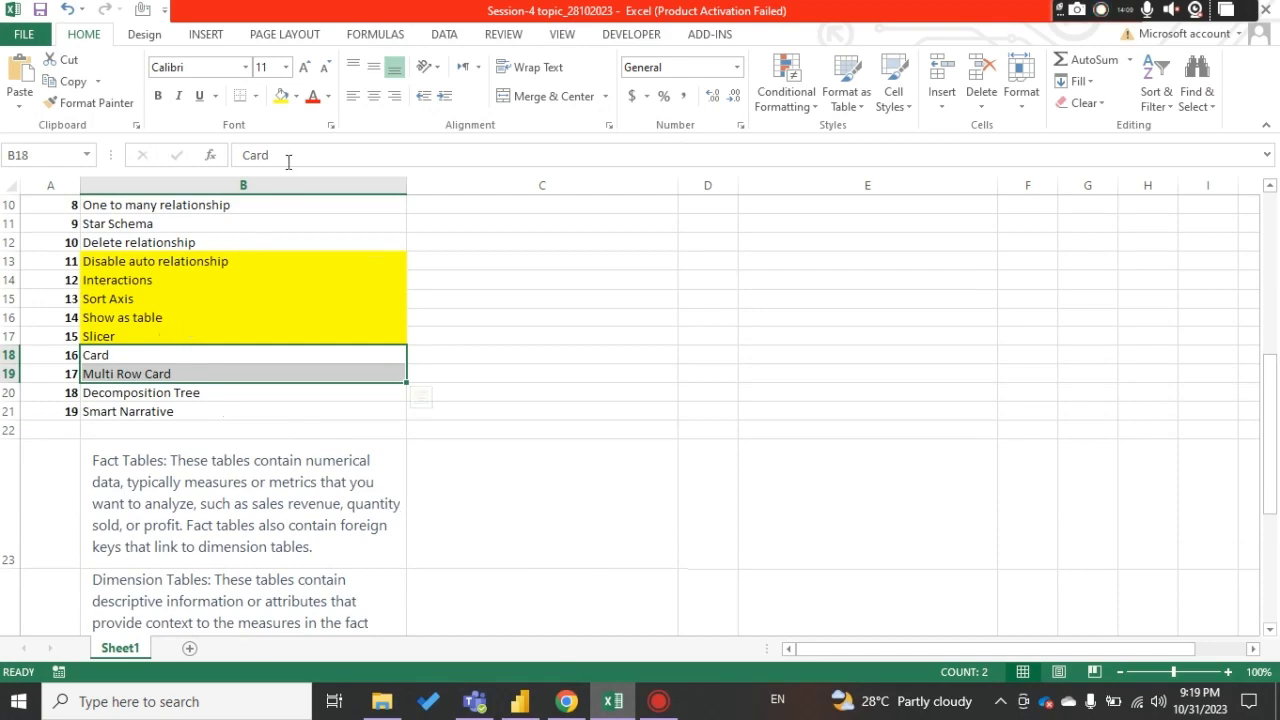
left_click(282, 96)
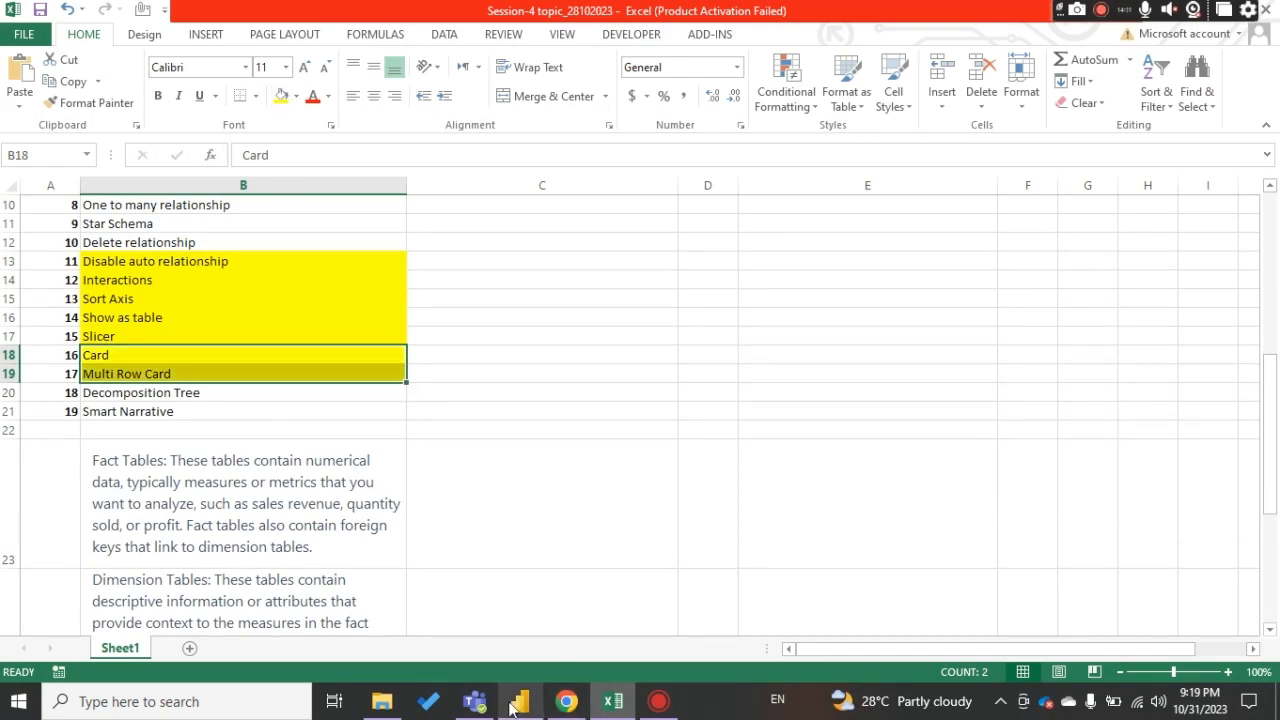
left_click(566, 703)
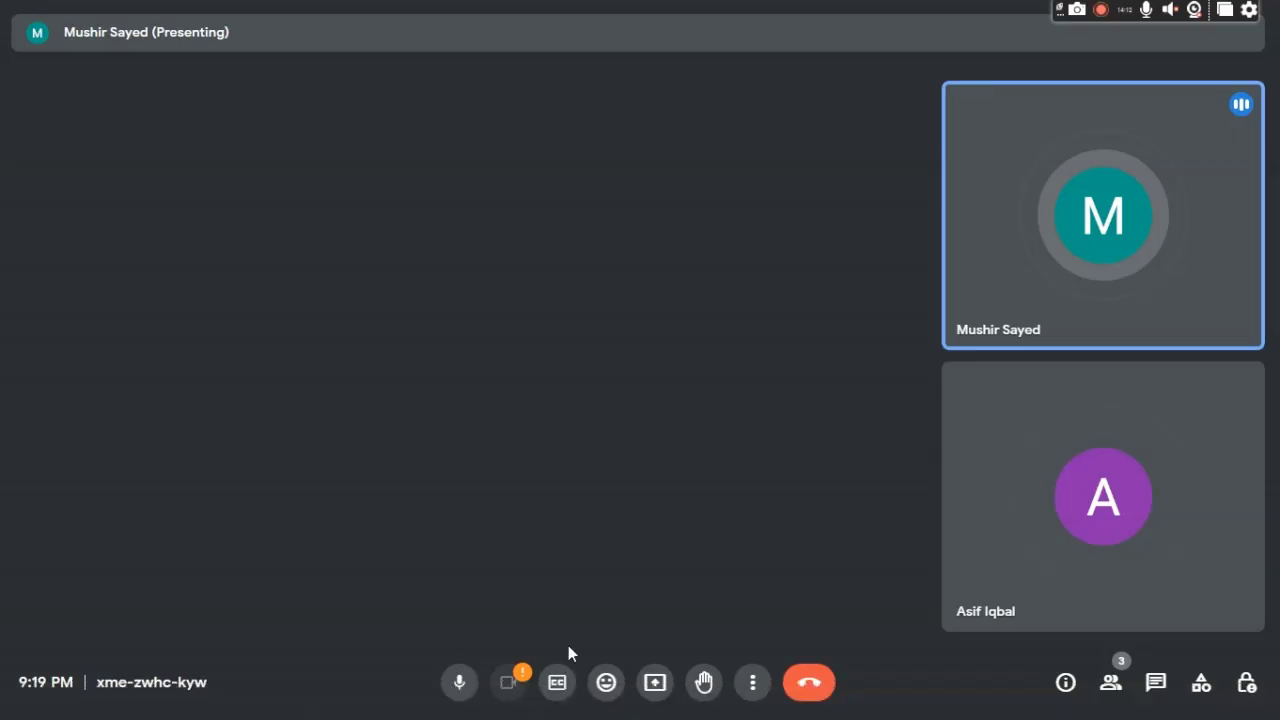
Step: Take over as main presenter and share the entire screen in Google Meet
left_click(656, 688)
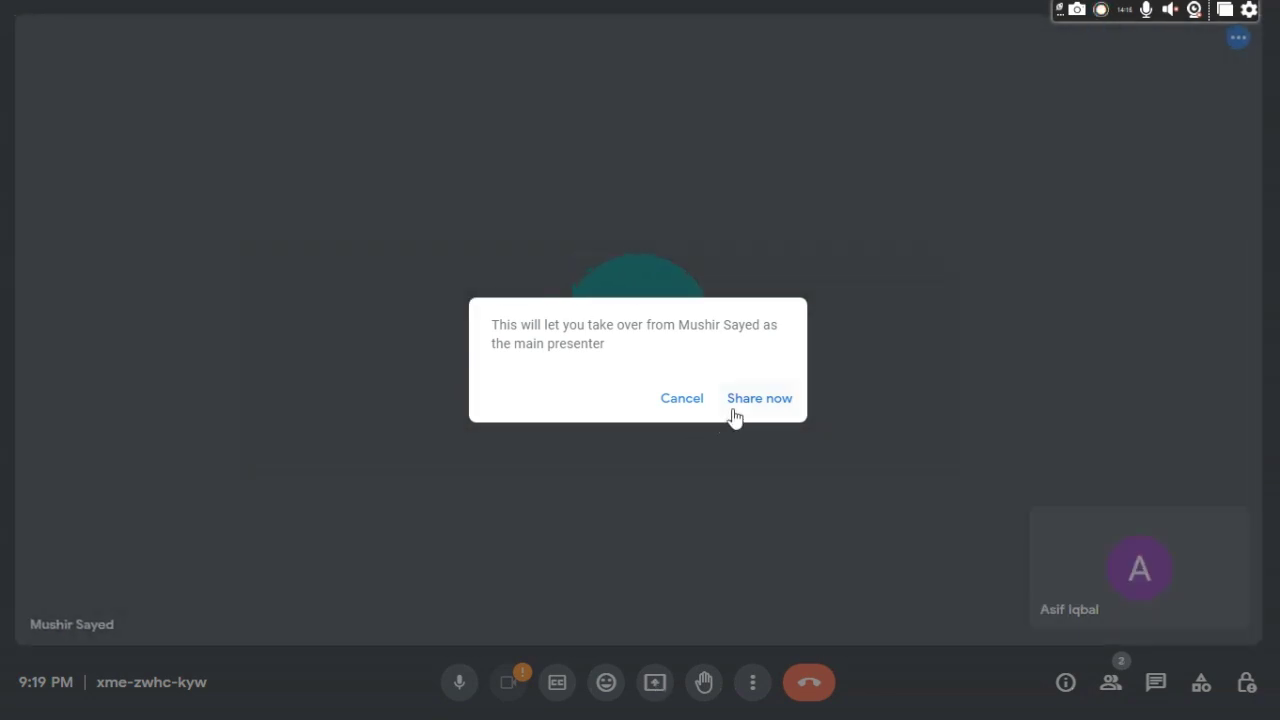
left_click(746, 401)
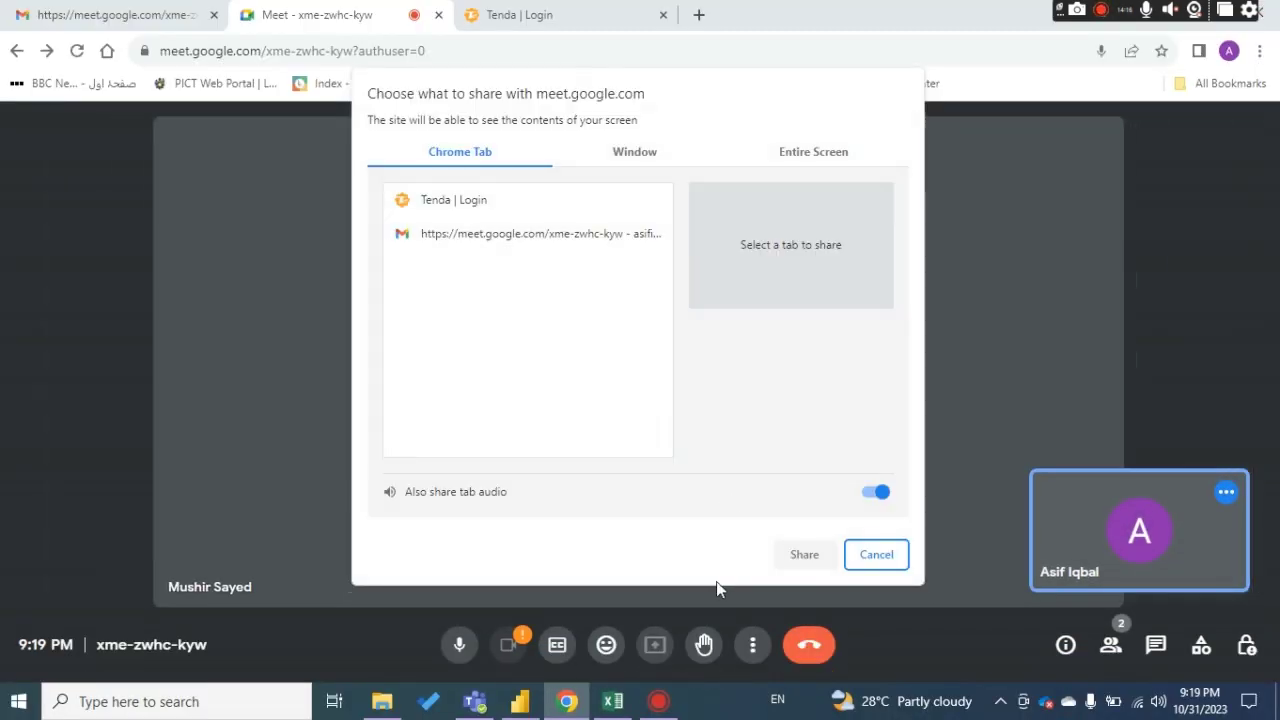
left_click(791, 151)
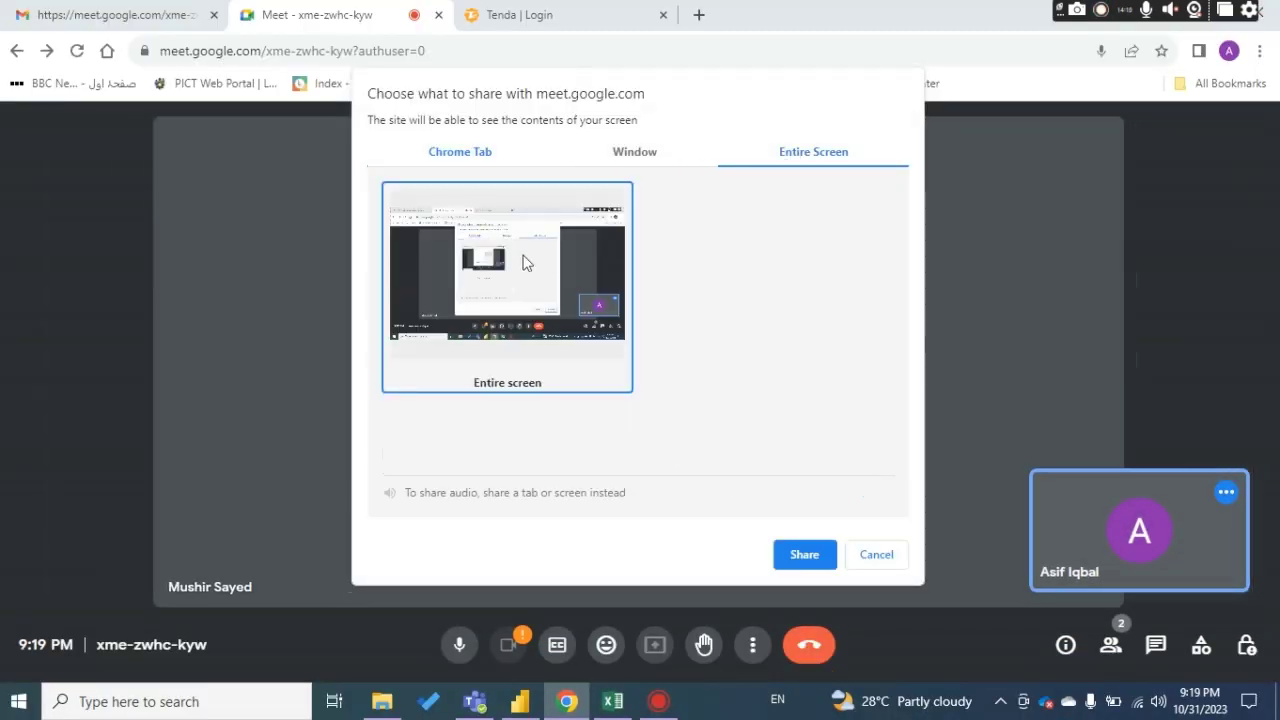
left_click(795, 553)
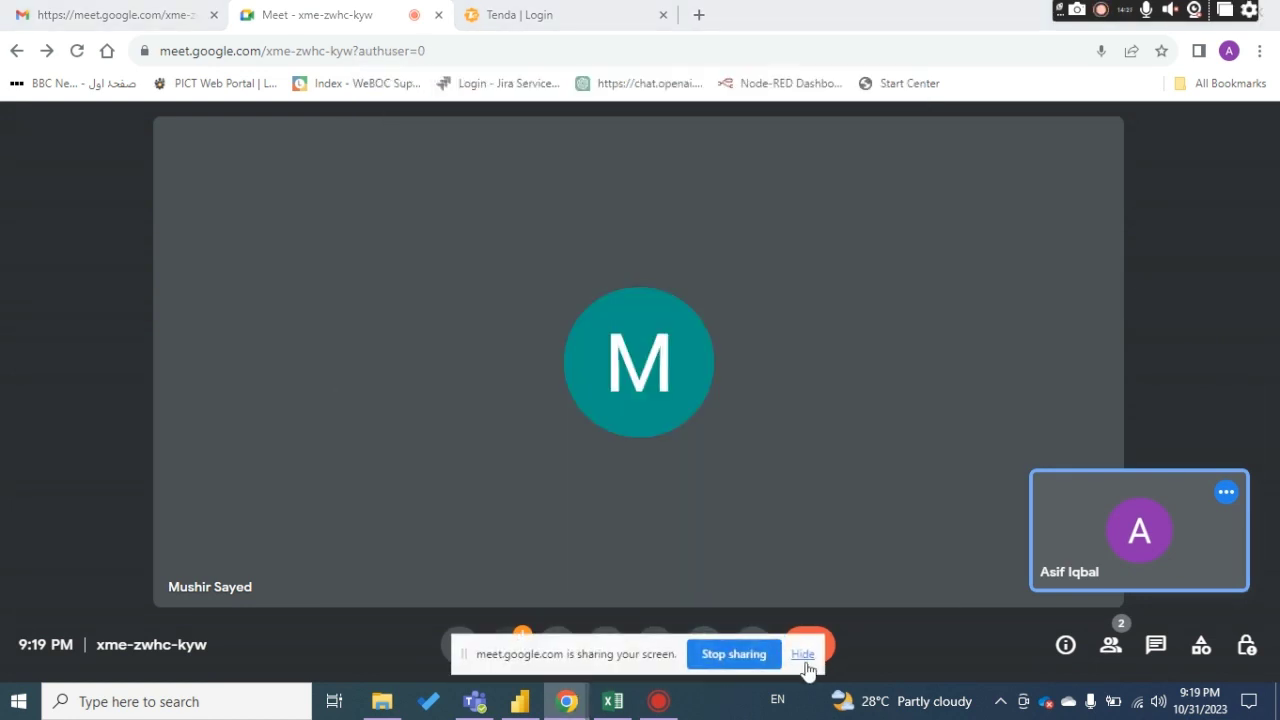
left_click(803, 654)
Step: Set the Meet view to full screen and bring the Excel topic workbook forward
left_click(752, 648)
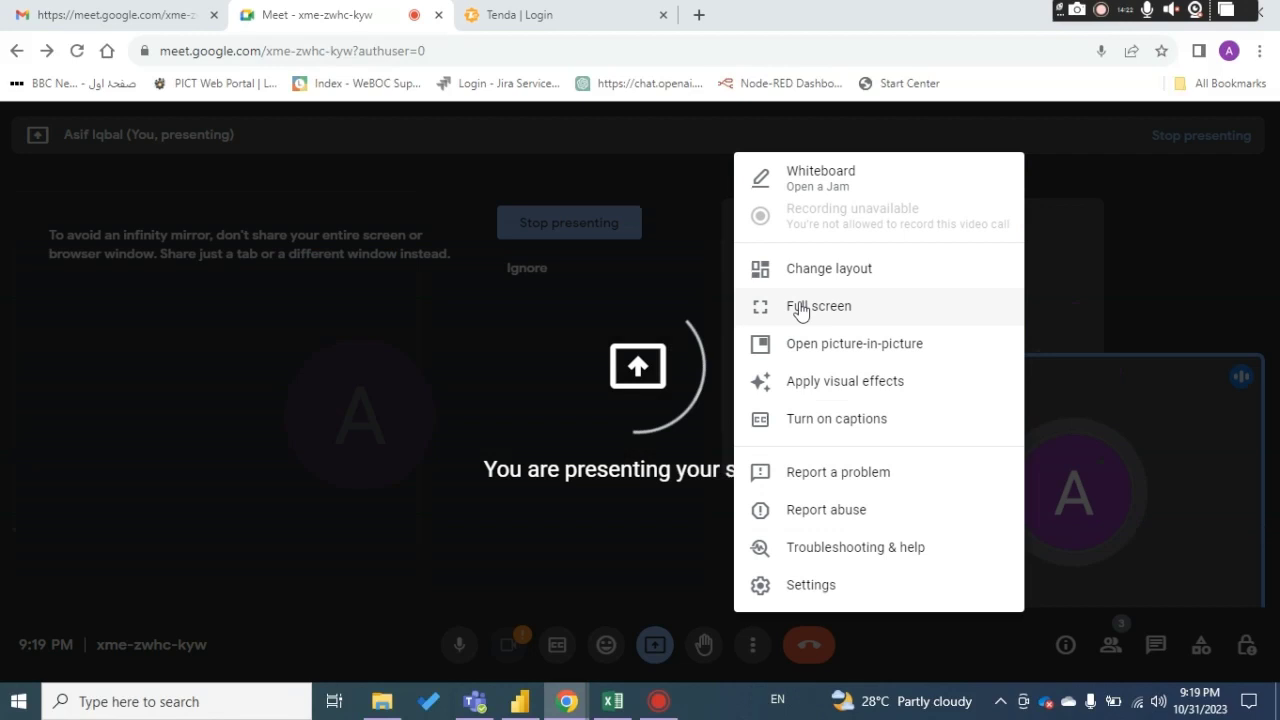
left_click(801, 311)
key("super")
left_click(612, 701)
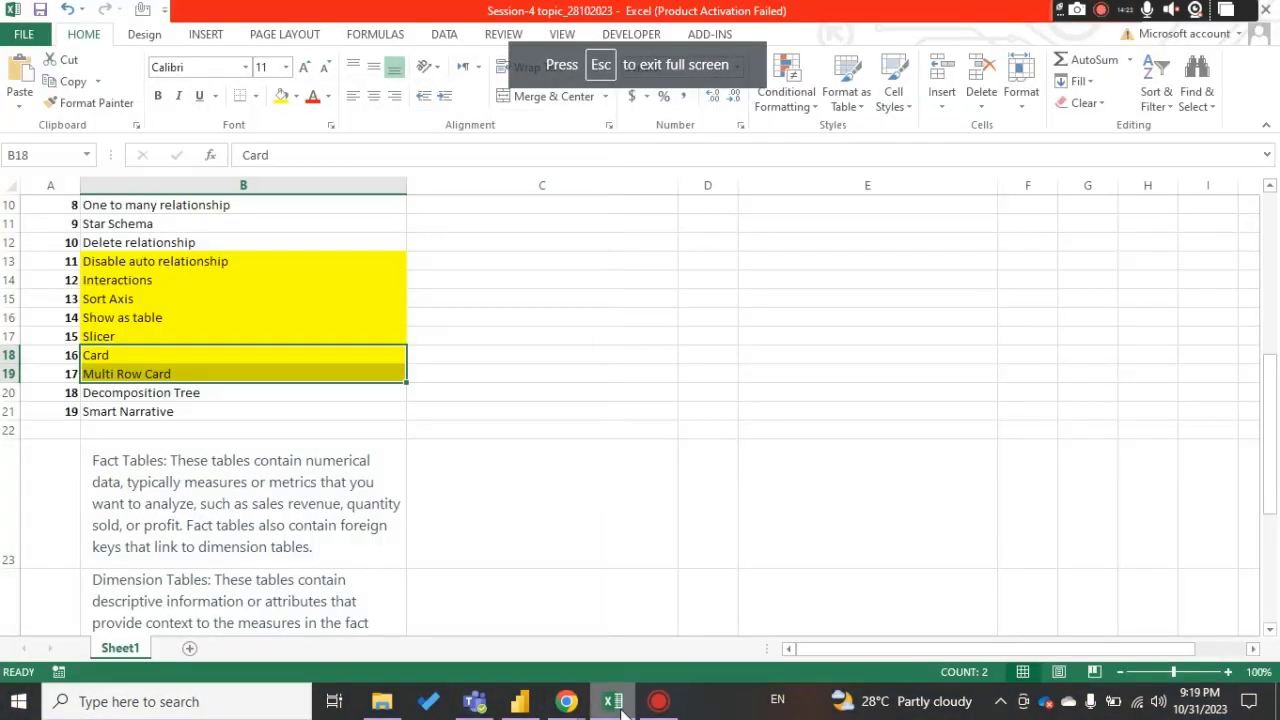
Step: Fill the Decomposition Tree topic in cell B20 light green
left_click(260, 434)
left_click(240, 392)
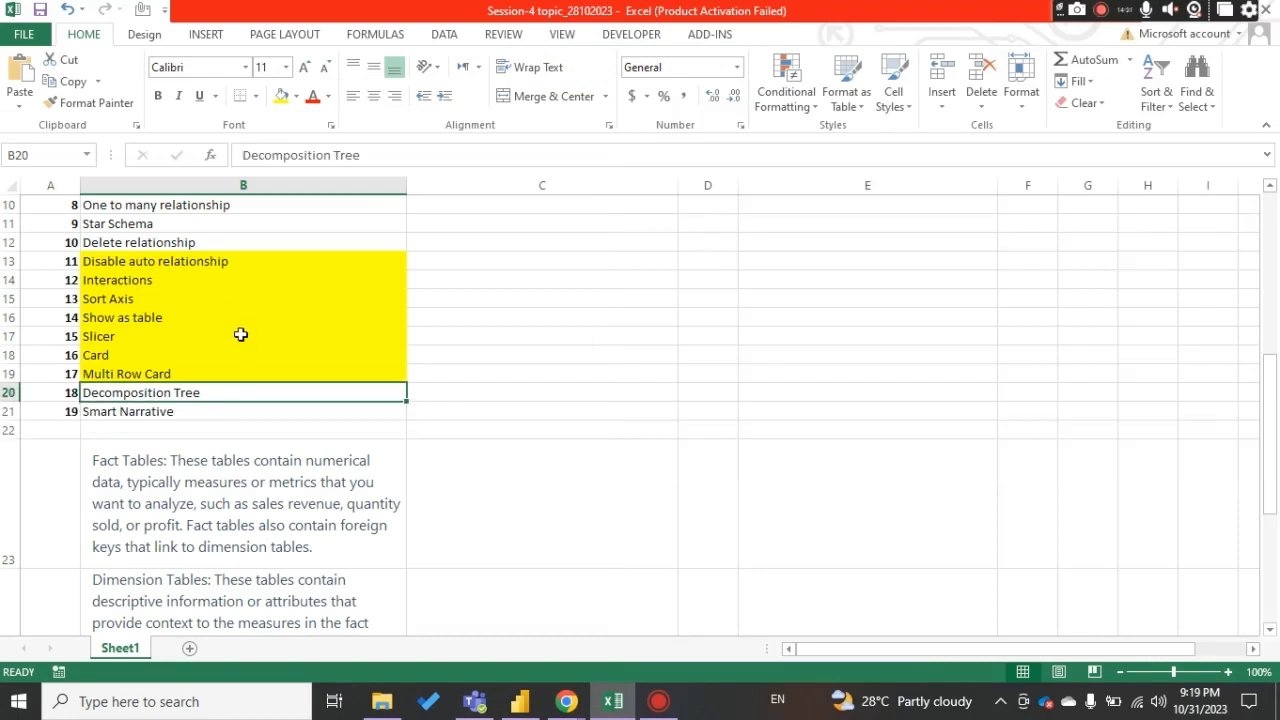
left_click(296, 96)
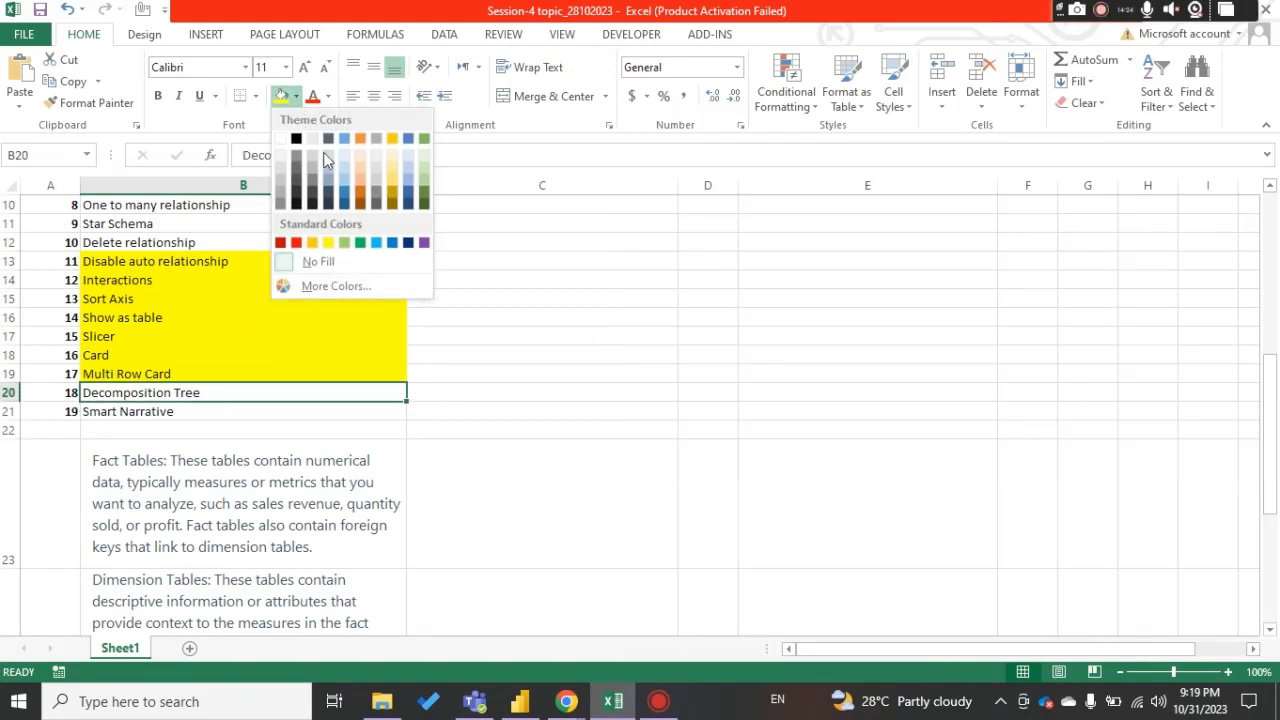
left_click(423, 175)
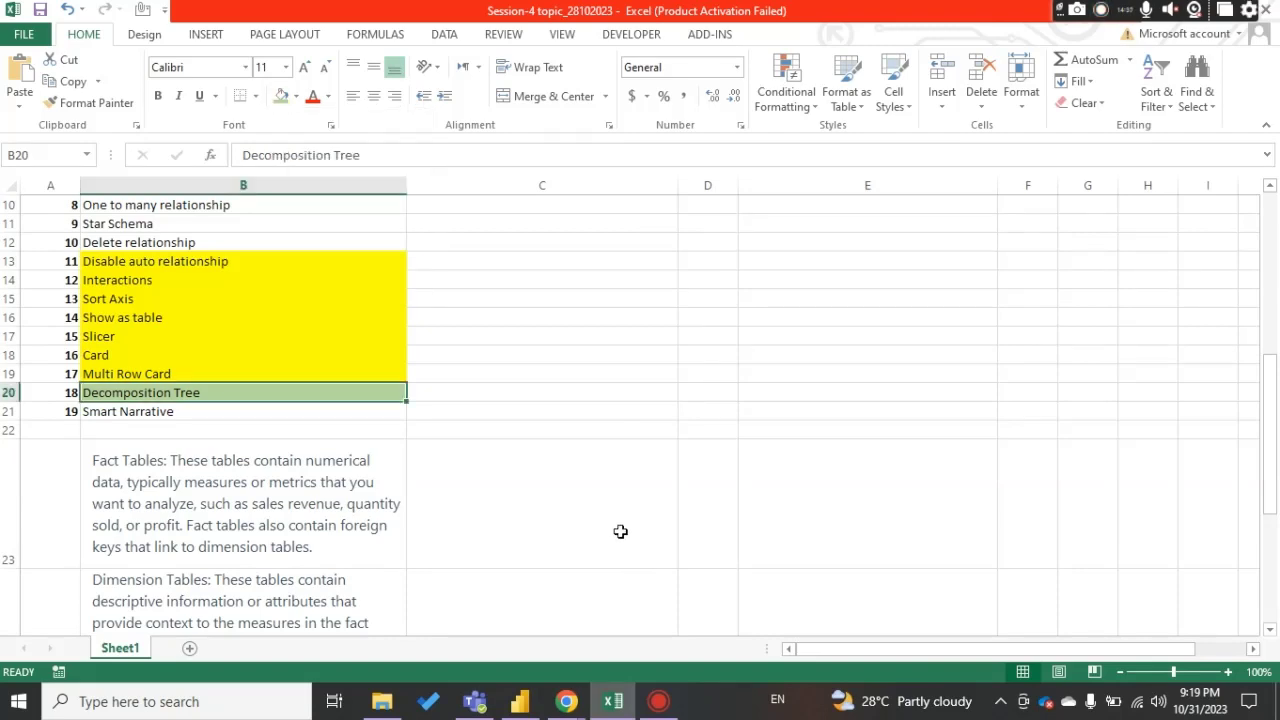
Step: In Power BI, shrink the 15.00K Count of City card on Page 3
left_click(522, 703)
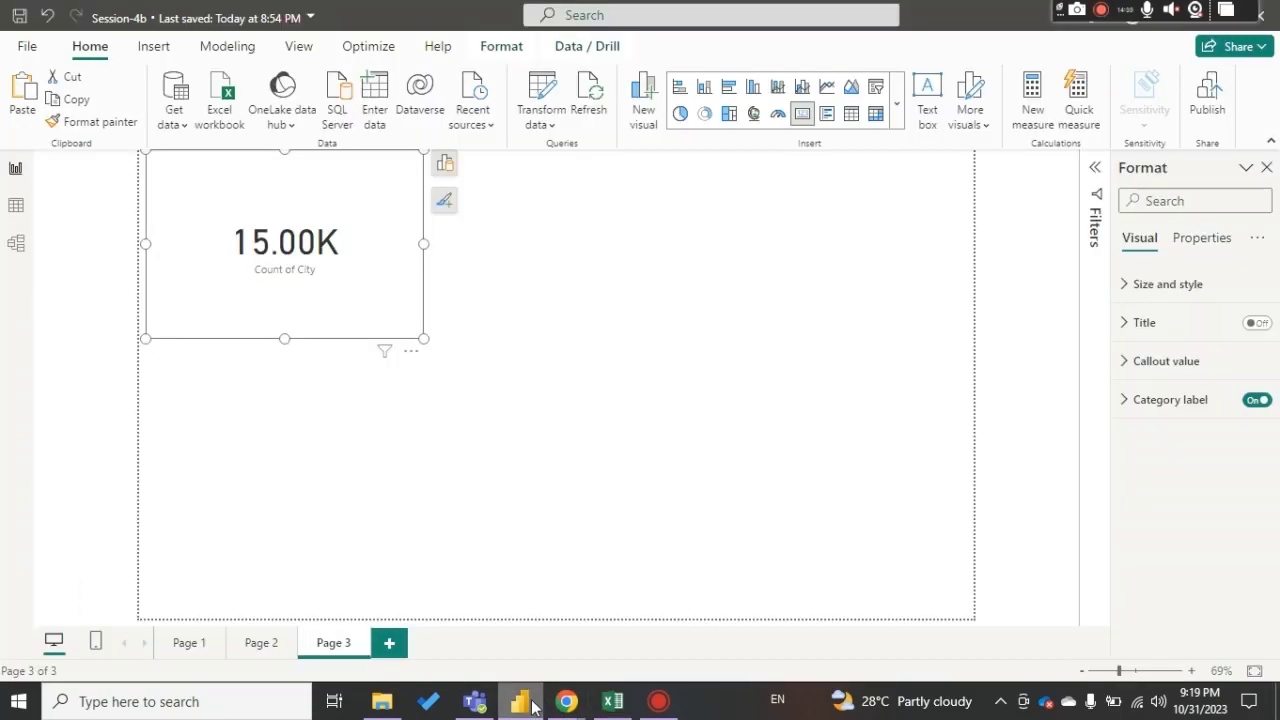
left_click_drag(419, 338, 297, 273)
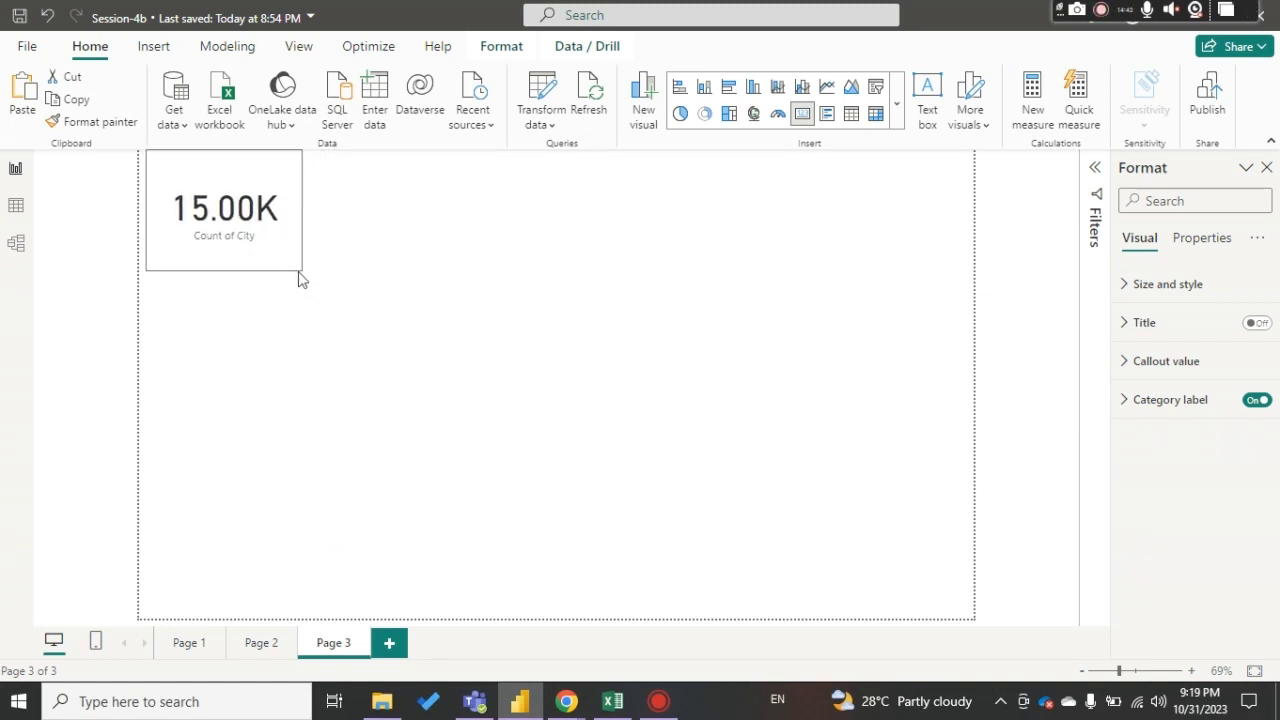
left_click(510, 392)
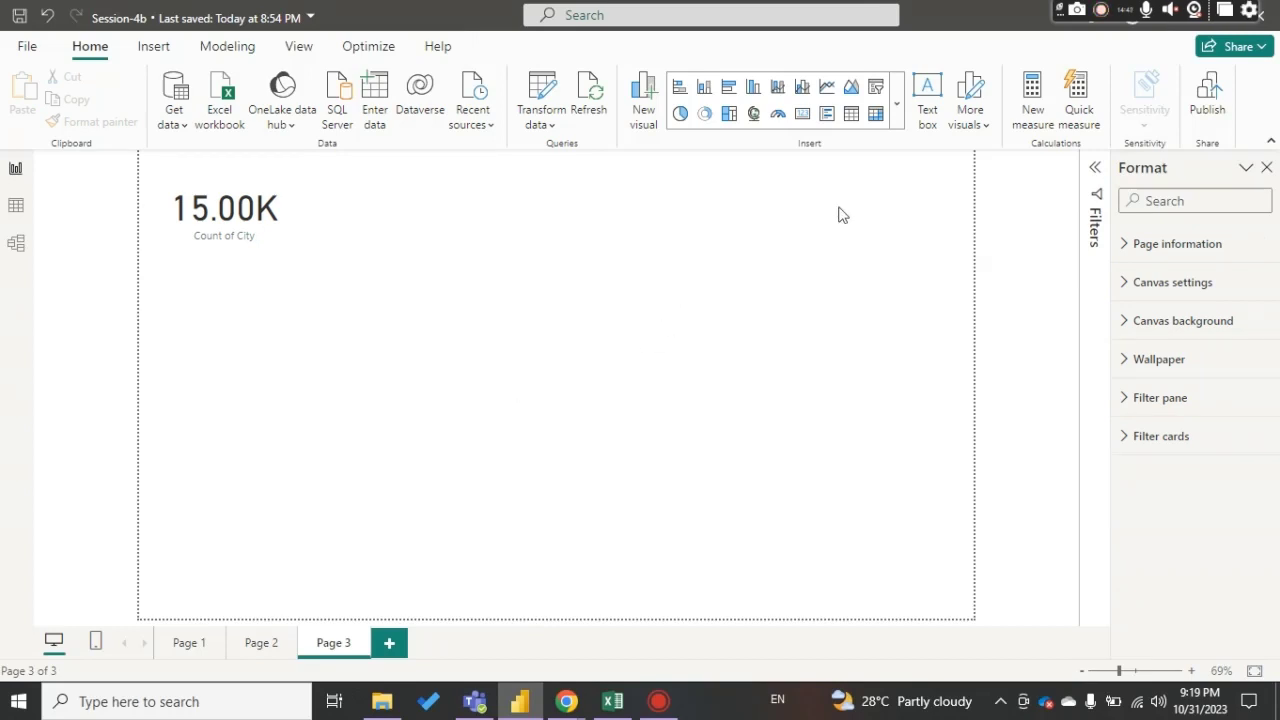
Step: Insert a Decomposition tree visual and browse SalesData for its Analyze field
left_click(896, 120)
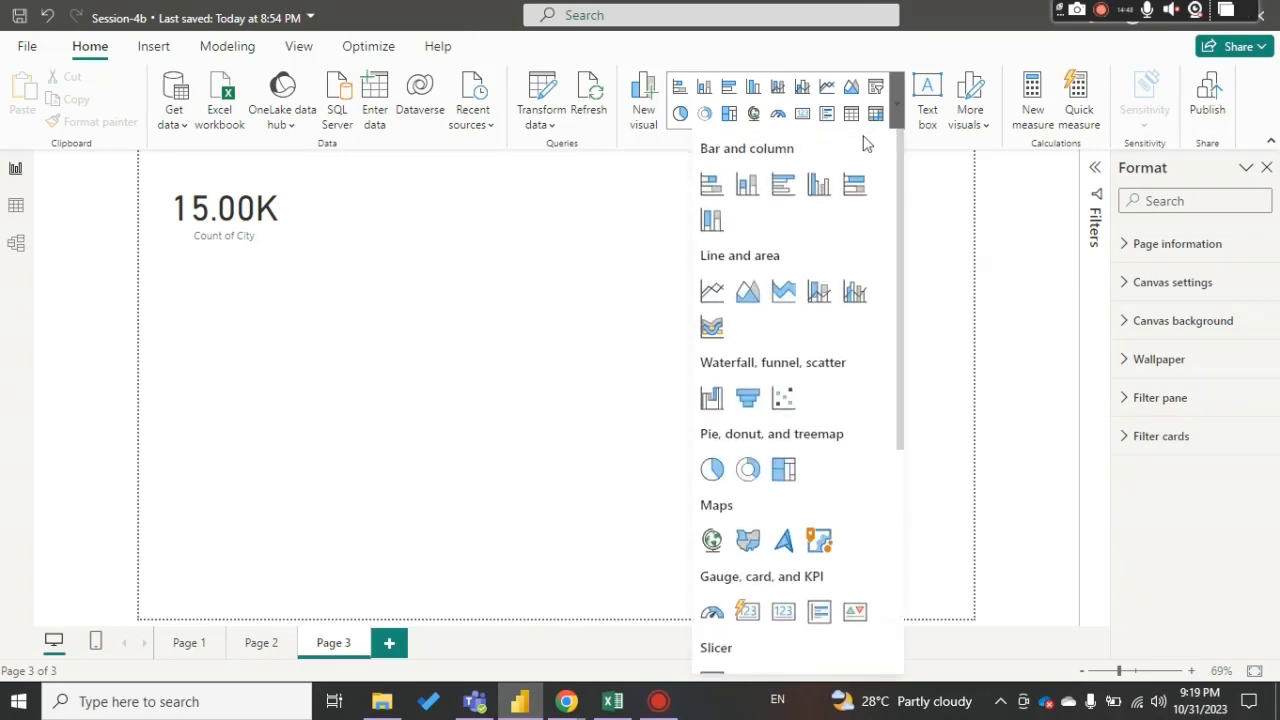
scroll(809, 414, "down", 2)
scroll(803, 420, "down", 3)
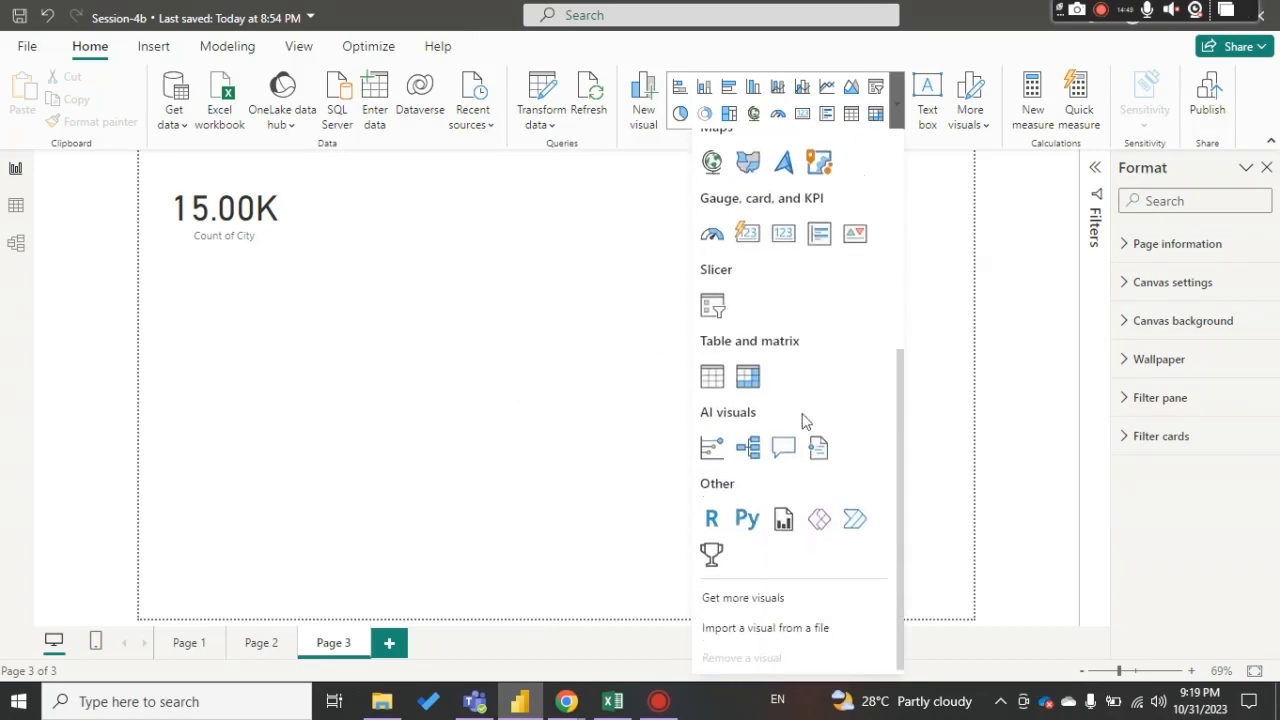
left_click(748, 445)
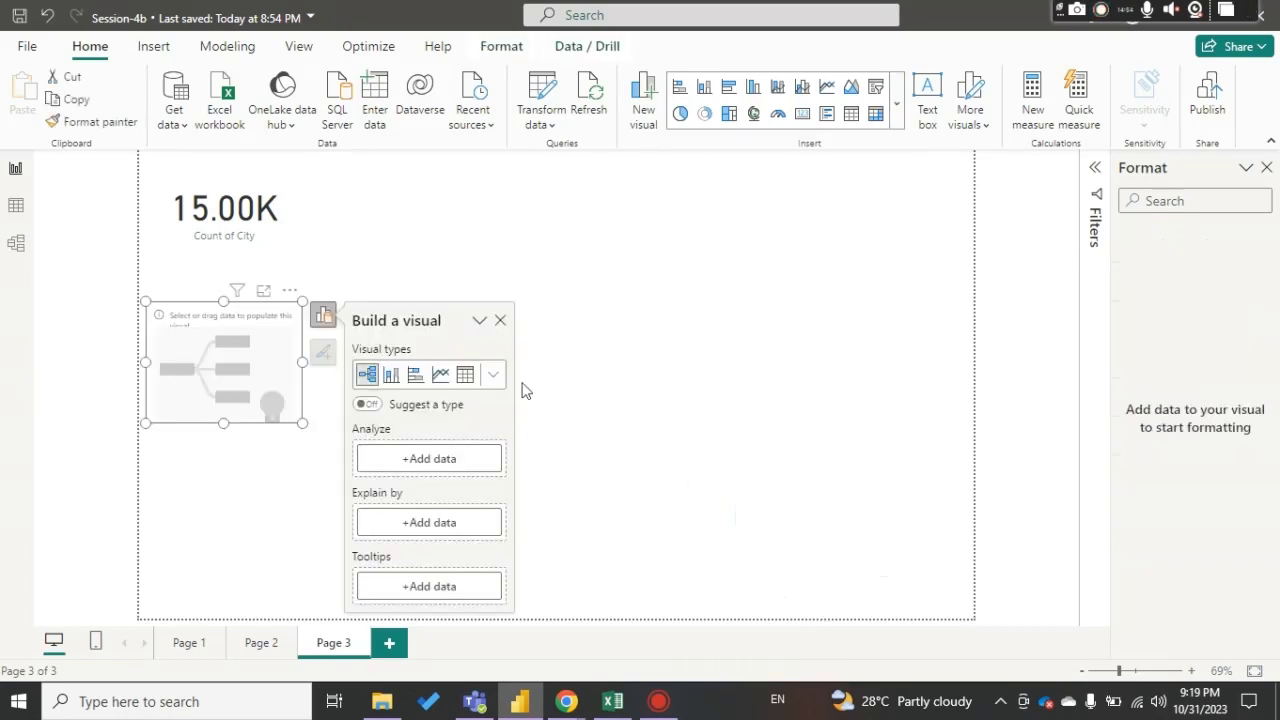
left_click(466, 460)
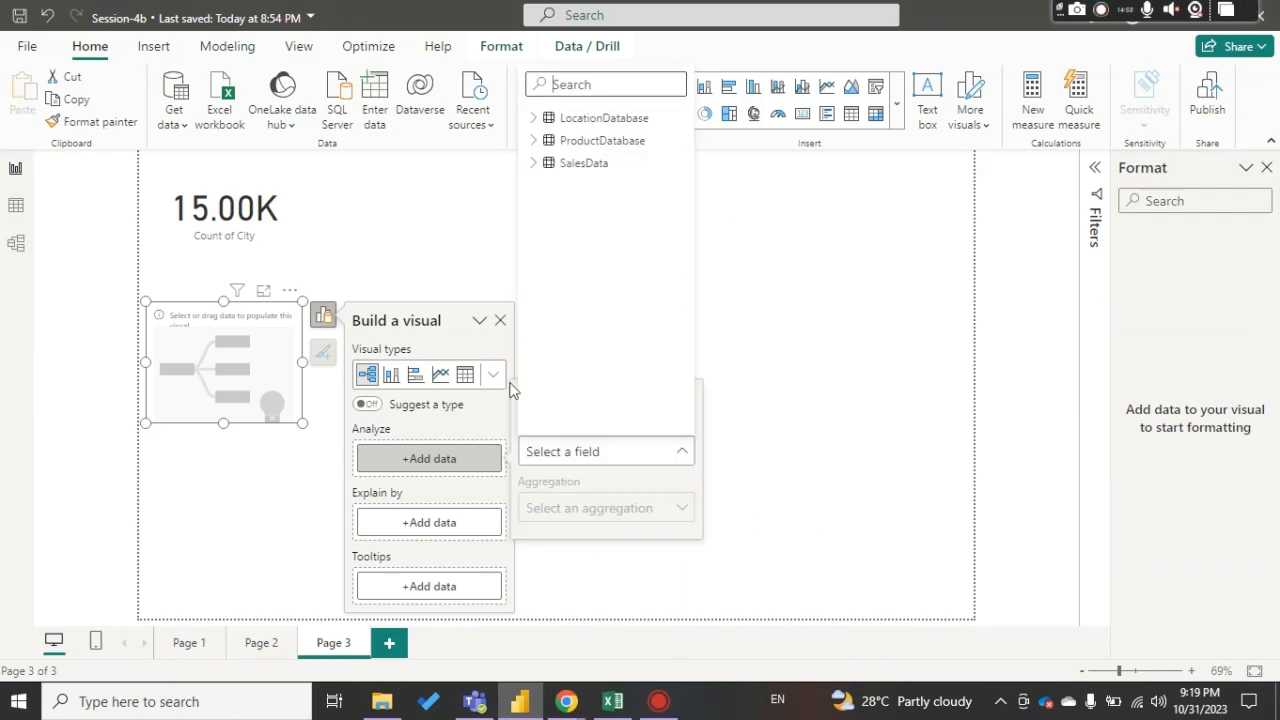
left_click(534, 163)
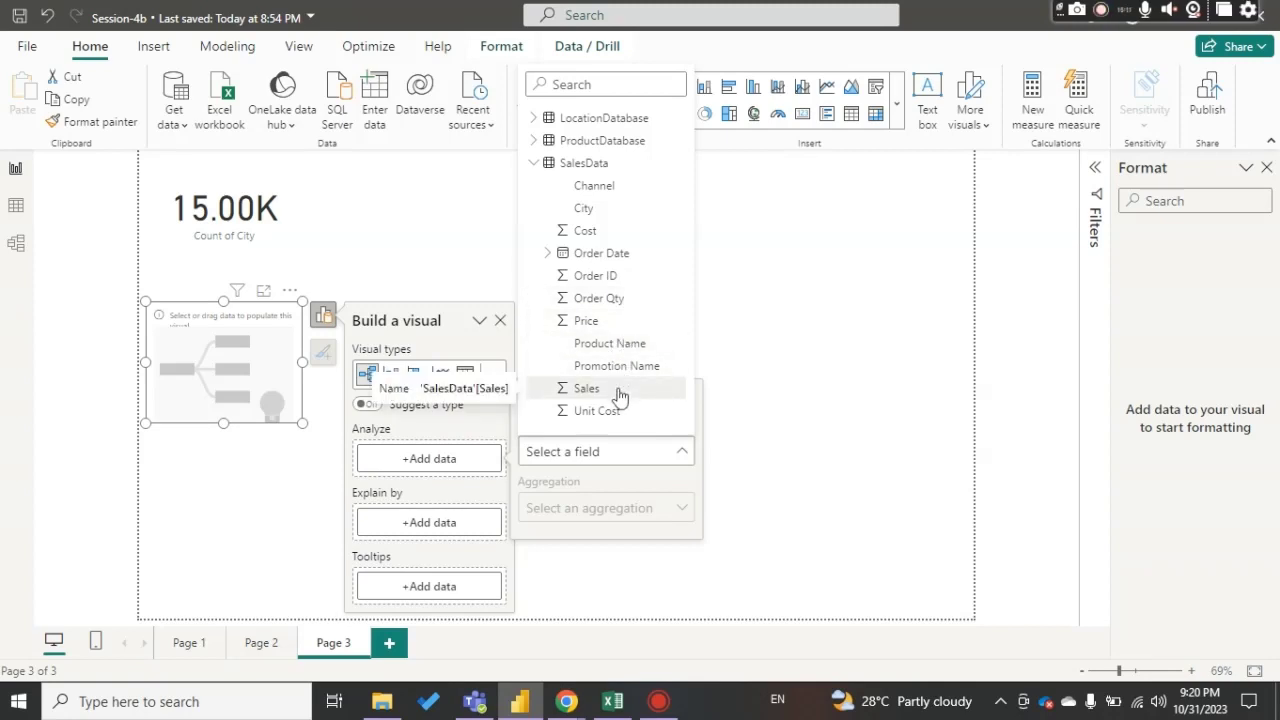
Step: Make the tree analyze Sum of Sales, explained by Region from LocationDatabase
left_click(620, 396)
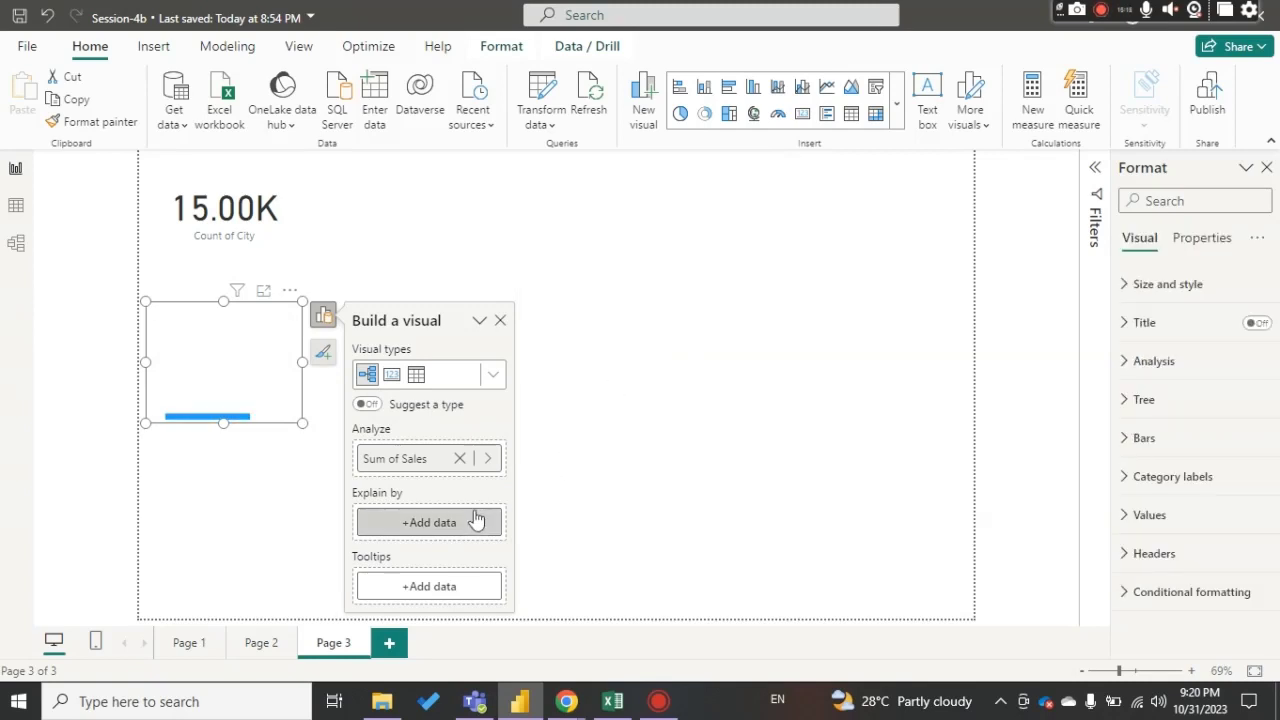
left_click(463, 525)
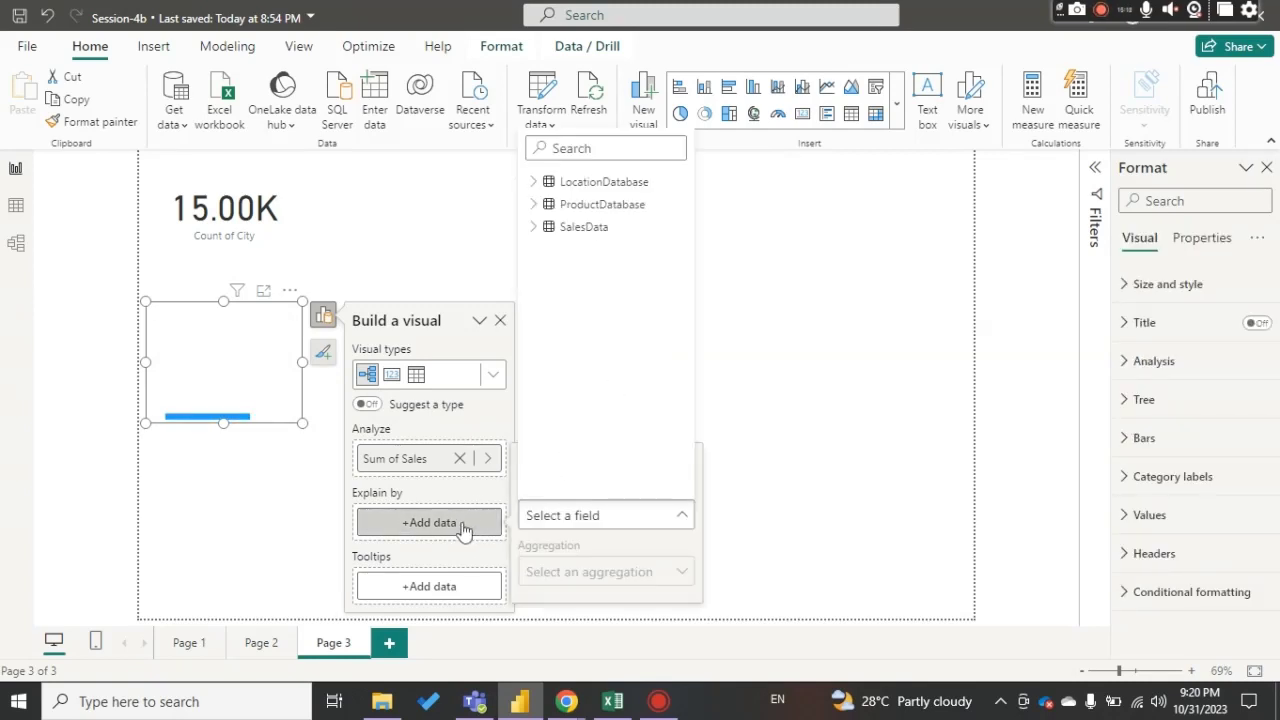
left_click(532, 228)
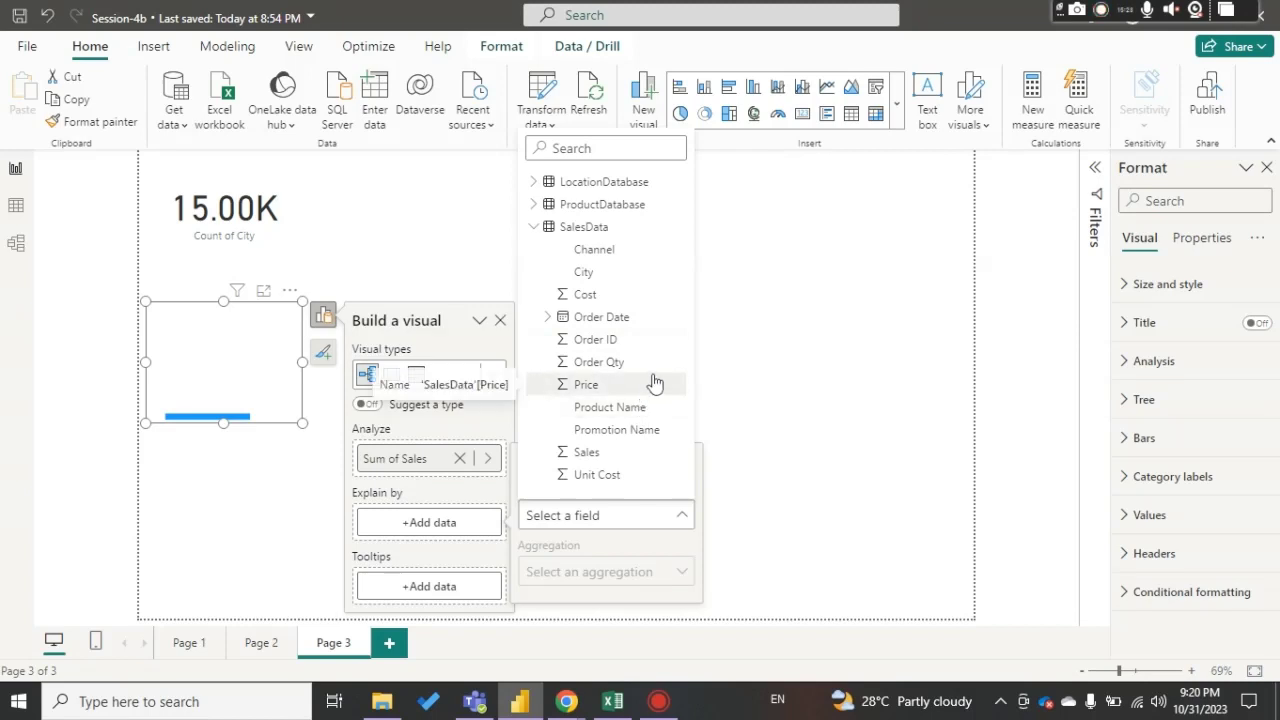
left_click(535, 227)
left_click(535, 181)
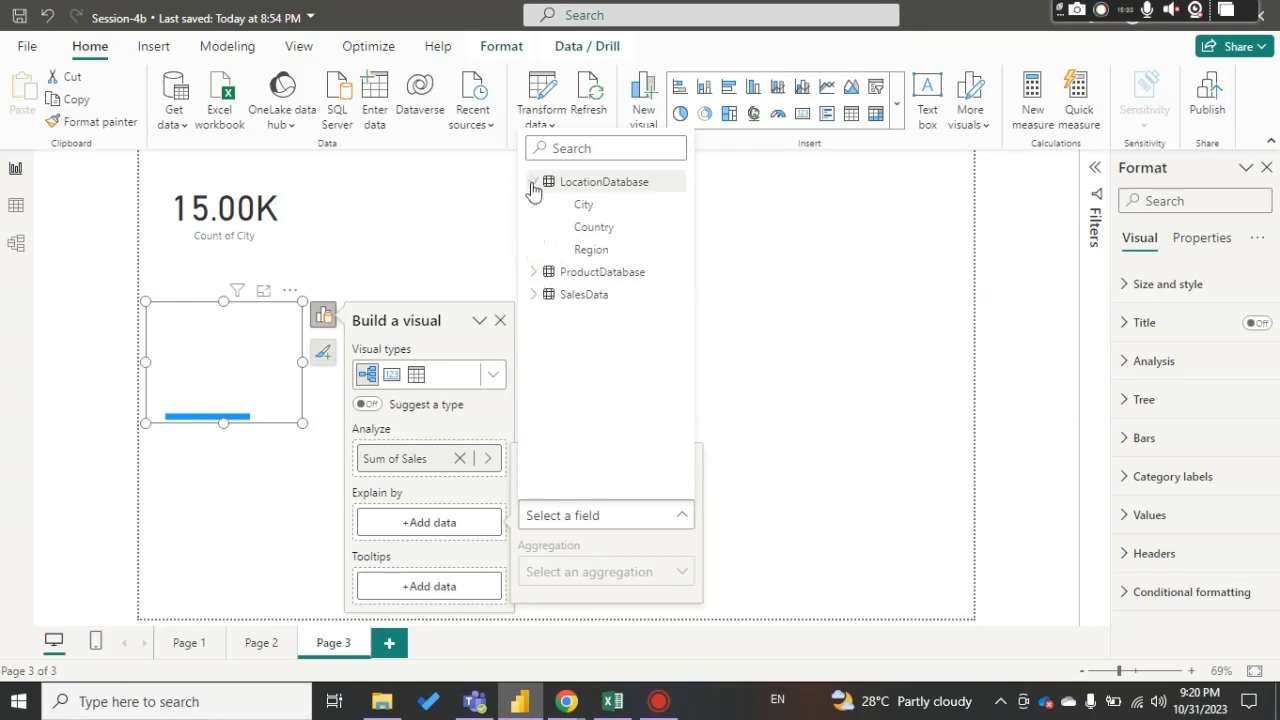
left_click(575, 250)
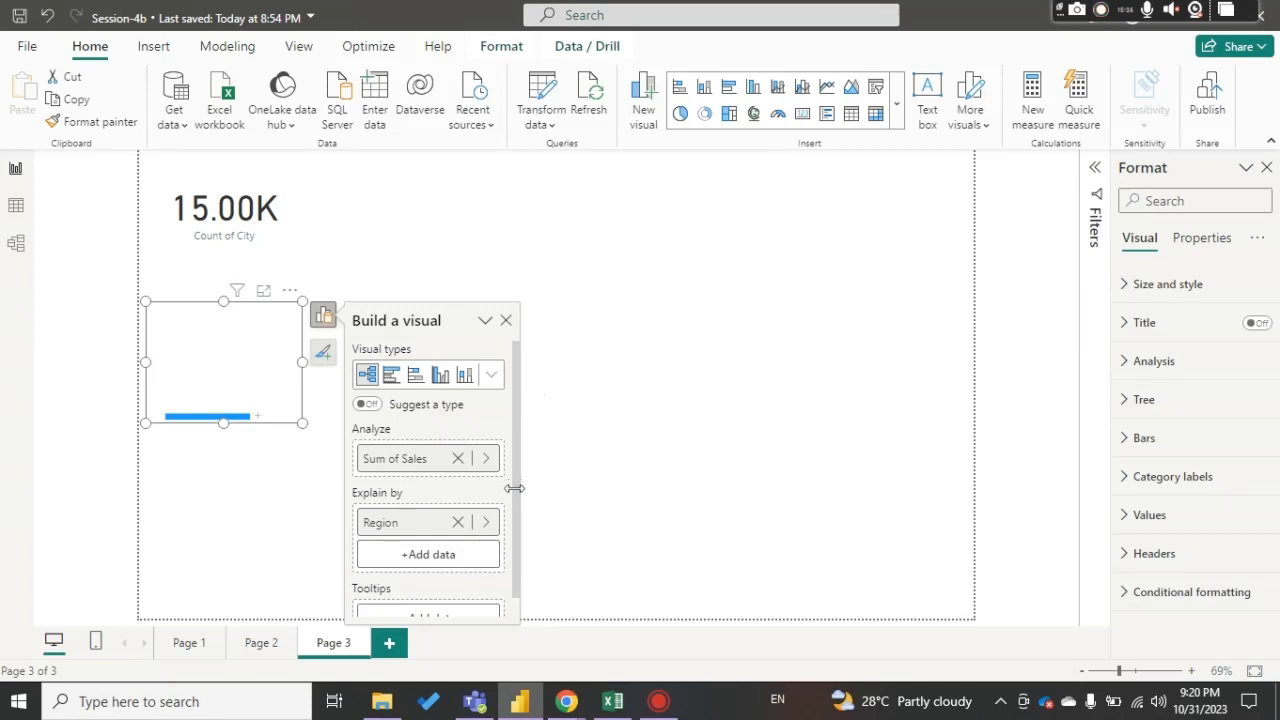
Step: Add Product Name from SalesData as a second Explain-by field and close the pane
left_click(479, 557)
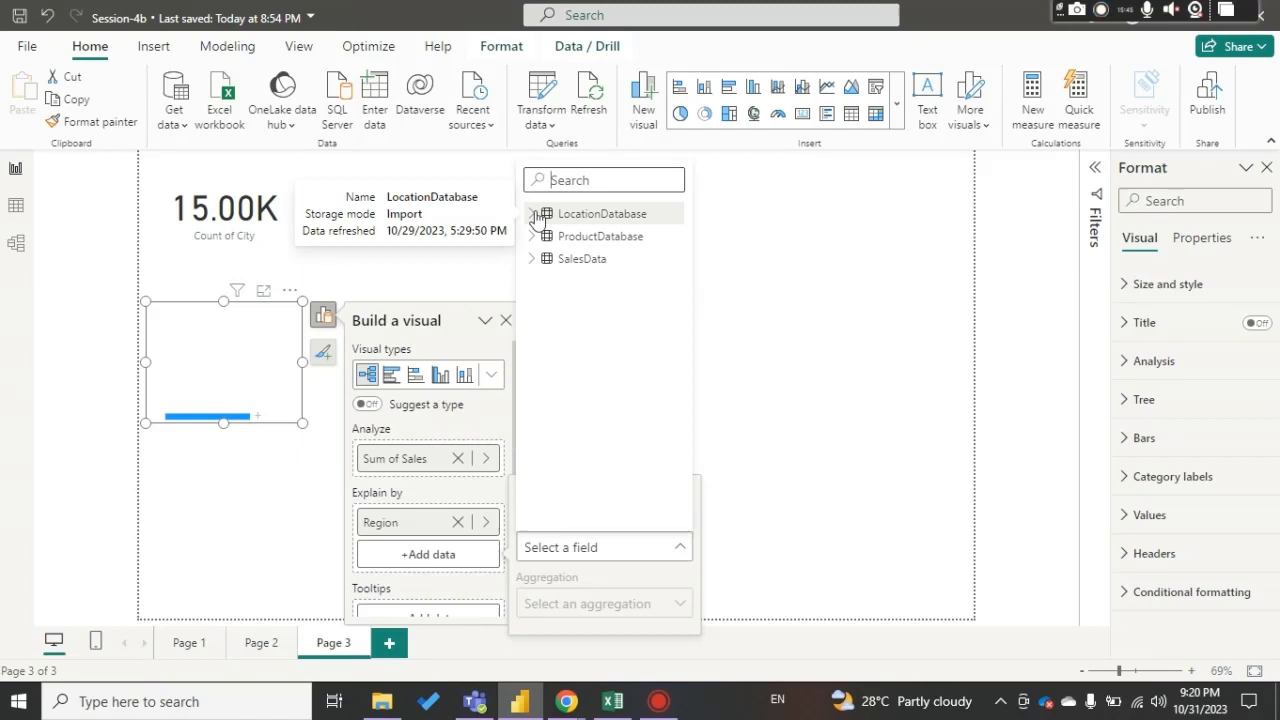
left_click(532, 262)
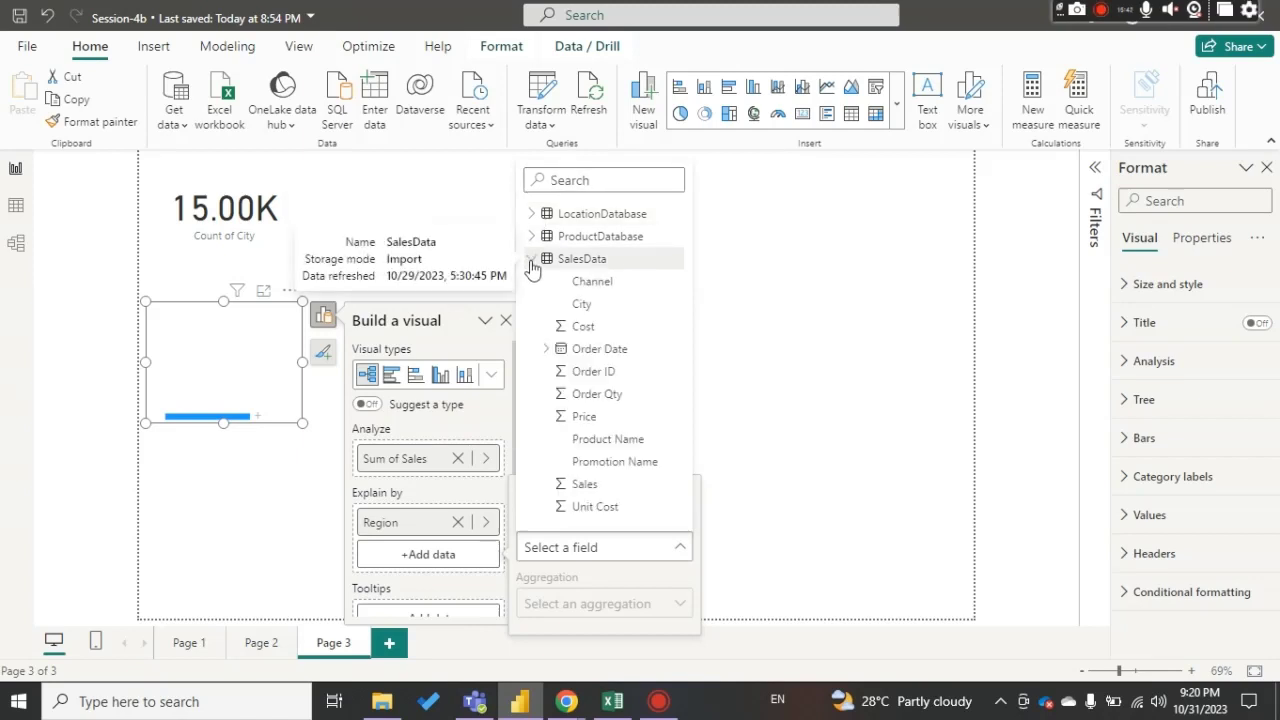
left_click(532, 260)
left_click(531, 240)
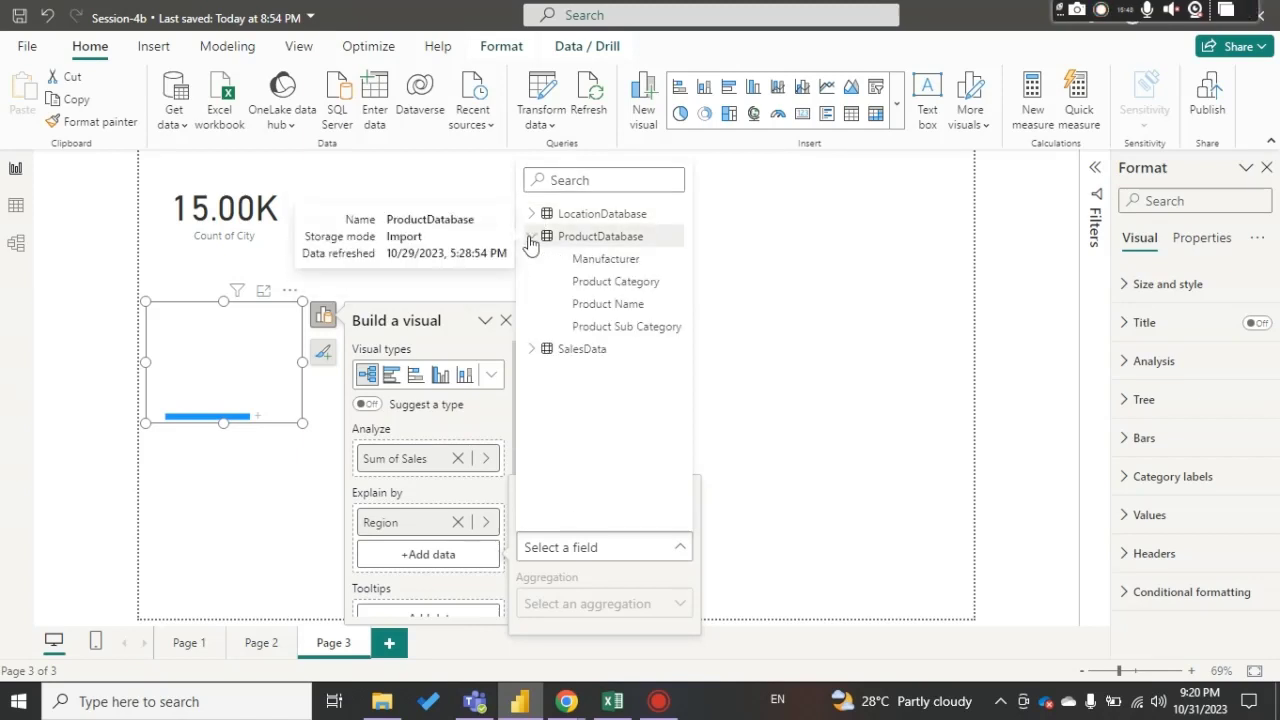
left_click(531, 237)
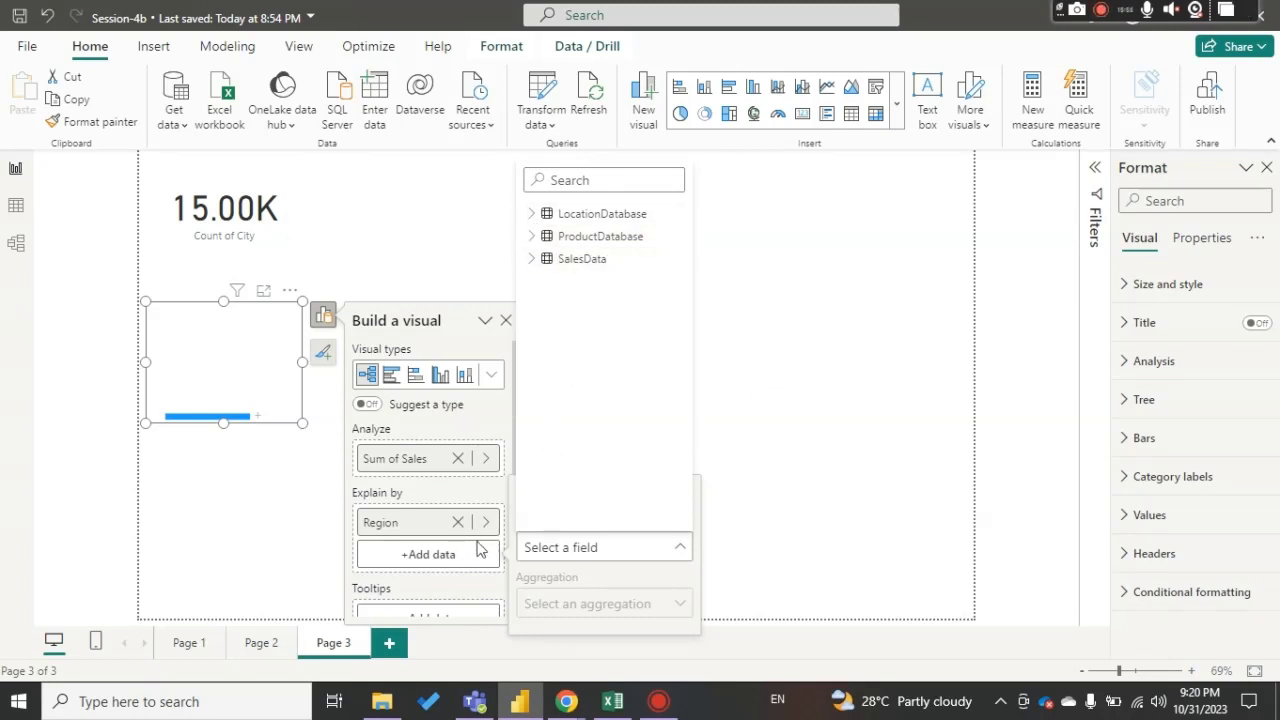
left_click(520, 550)
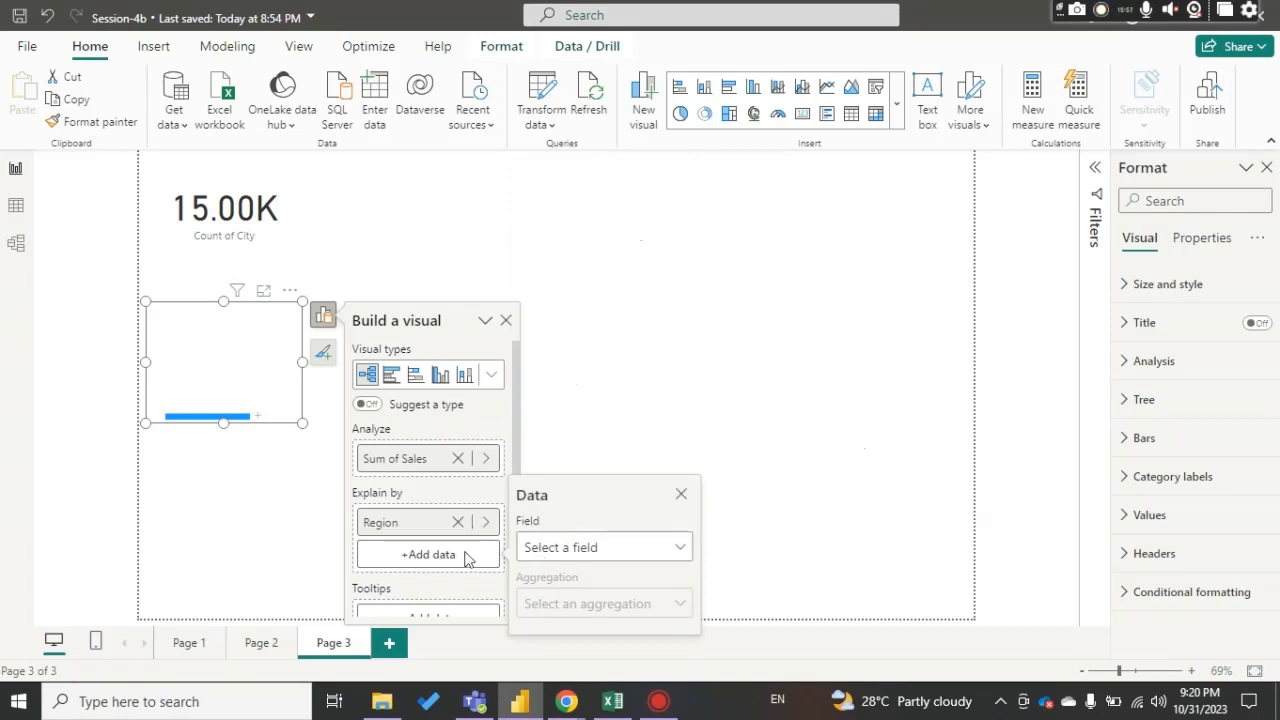
left_click(550, 550)
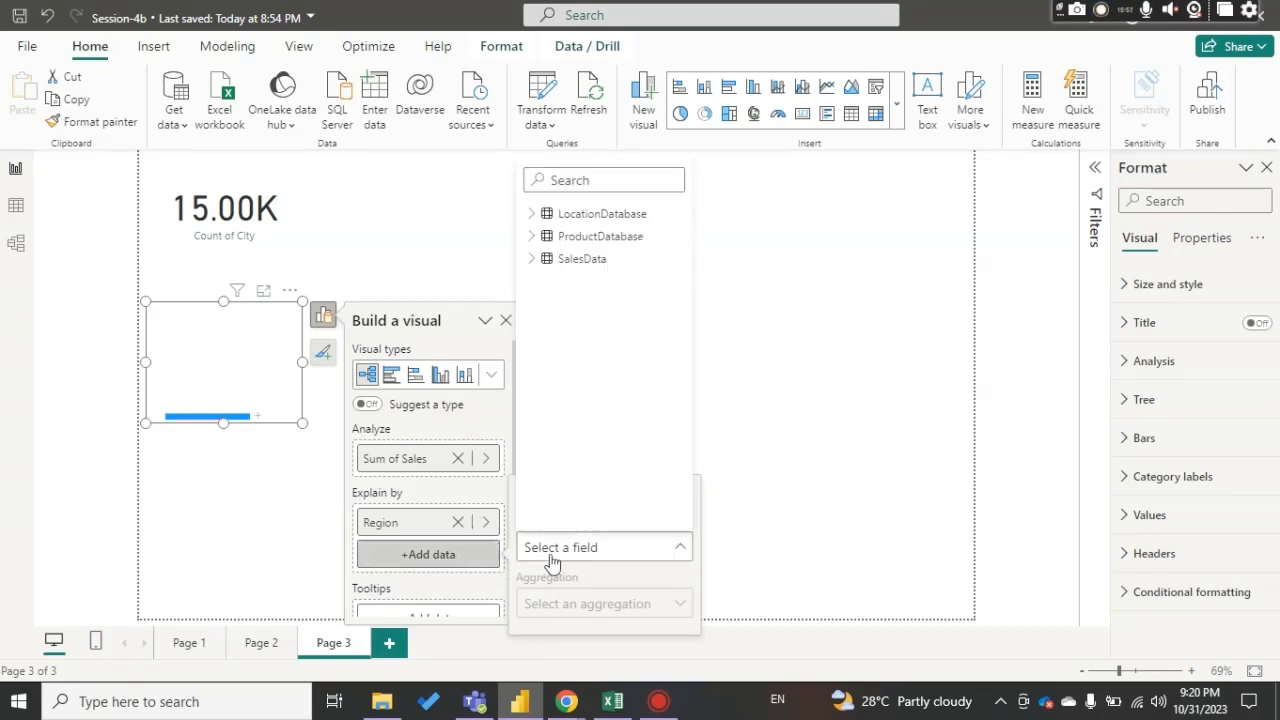
left_click(536, 259)
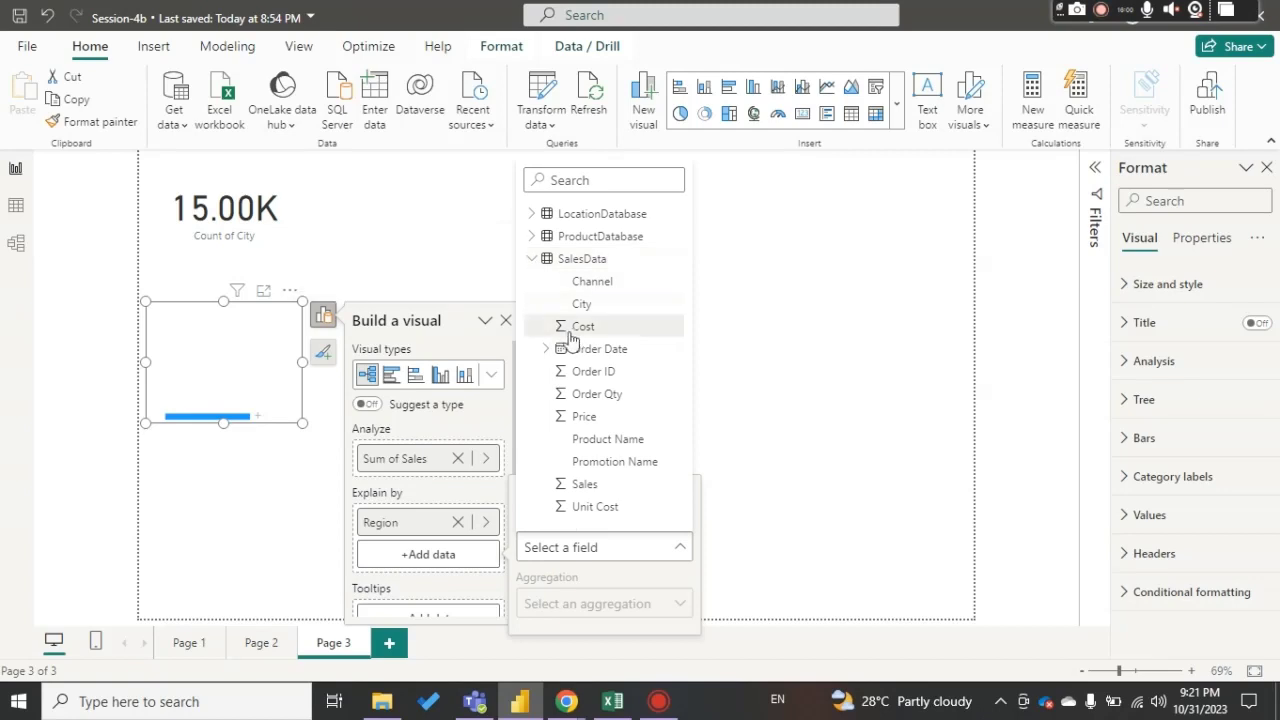
left_click(628, 440)
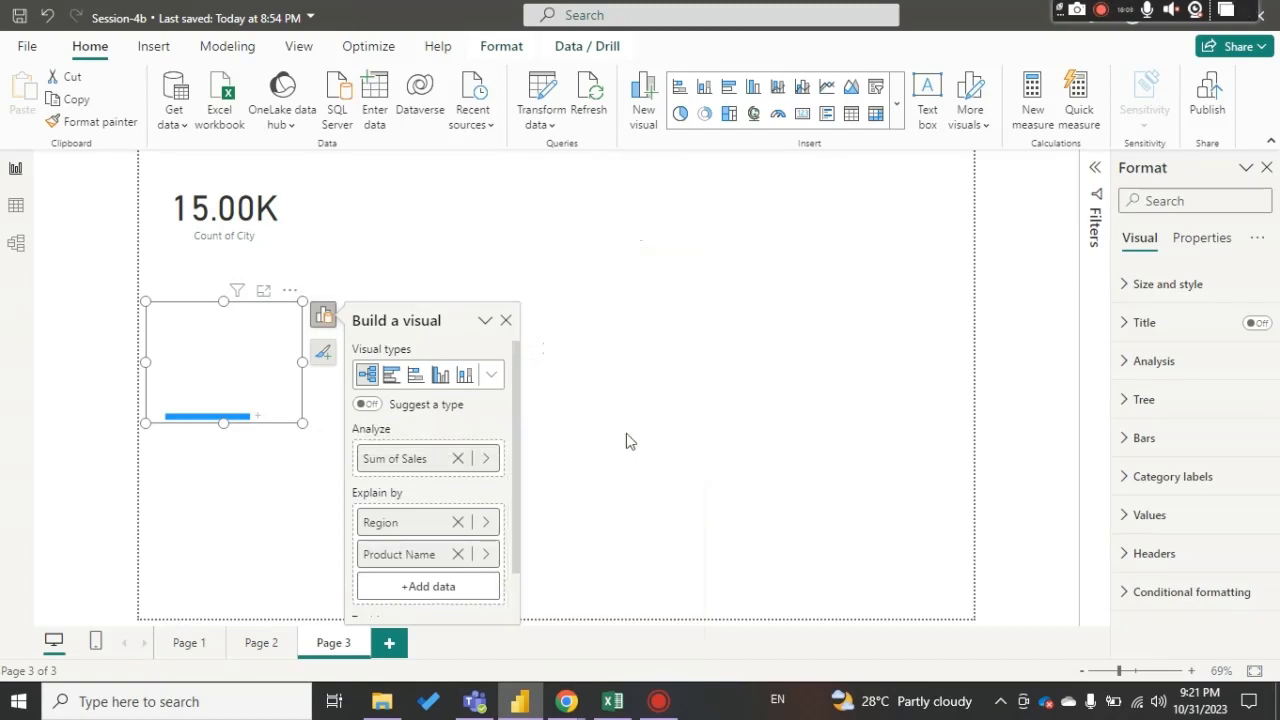
left_click(507, 322)
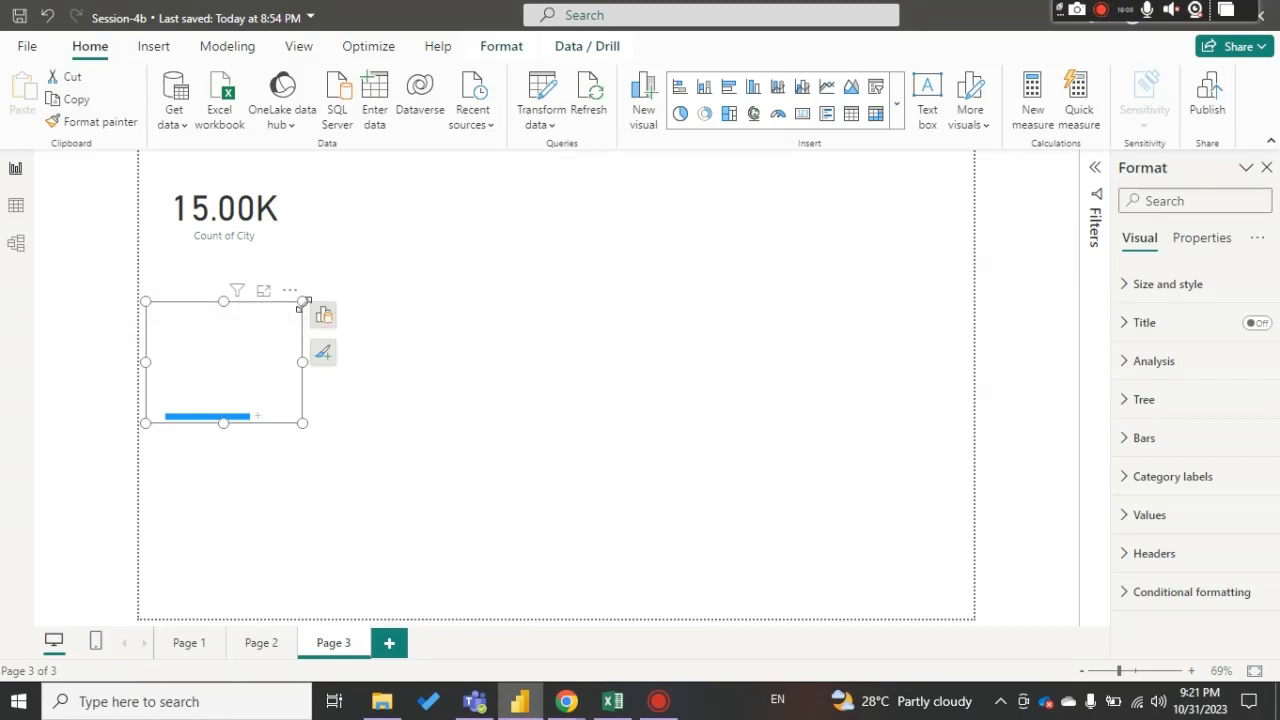
Step: Enlarge the decomposition tree and split Sum of Sales by Region
left_click_drag(223, 423, 223, 567)
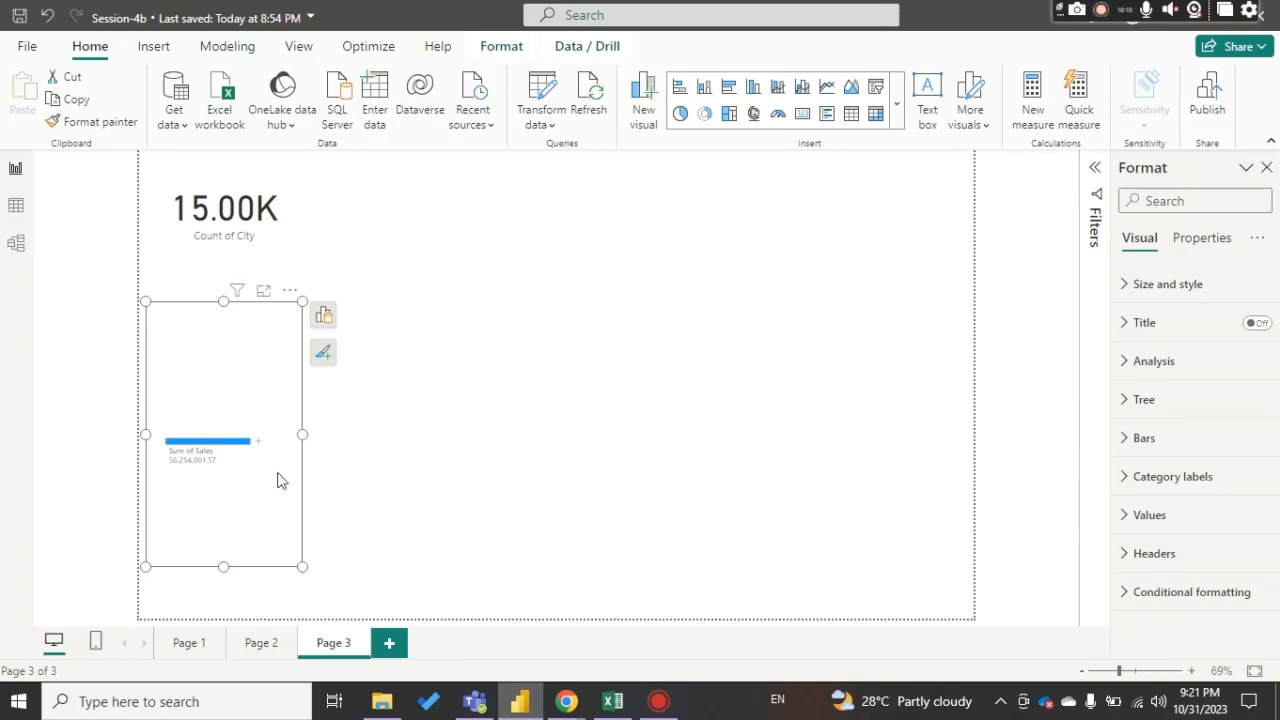
left_click_drag(303, 435, 716, 438)
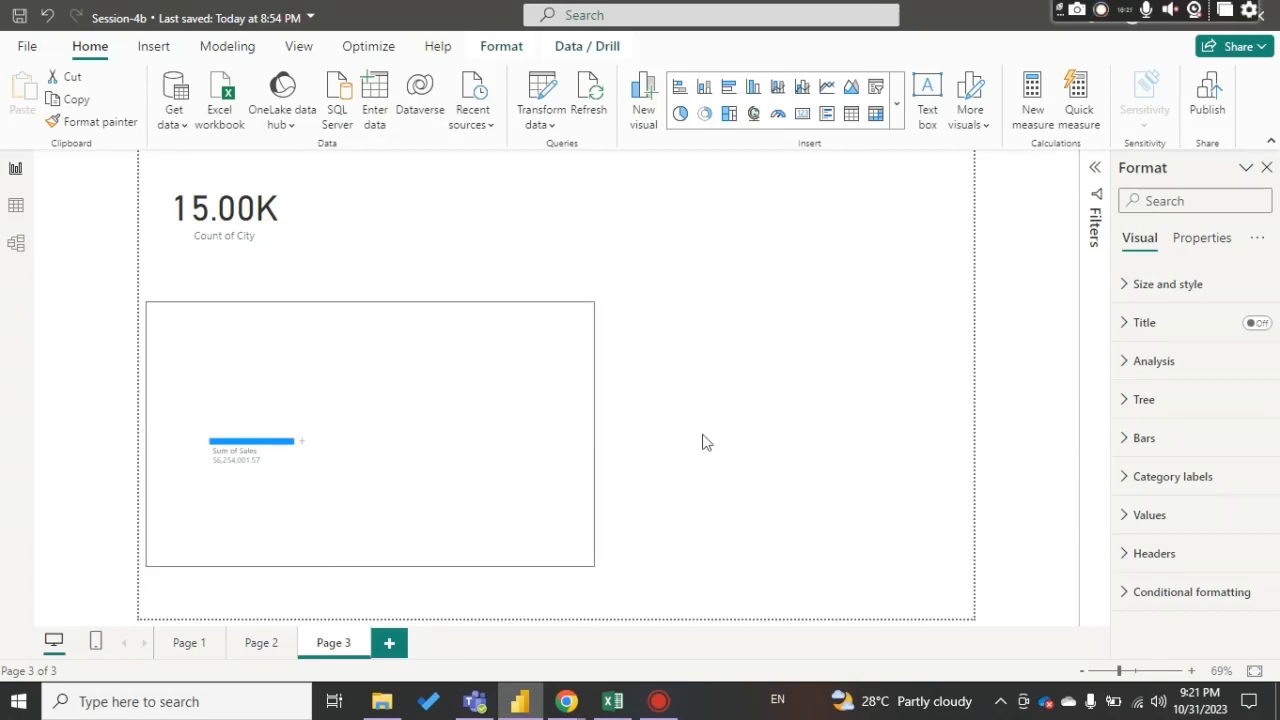
left_click(304, 447)
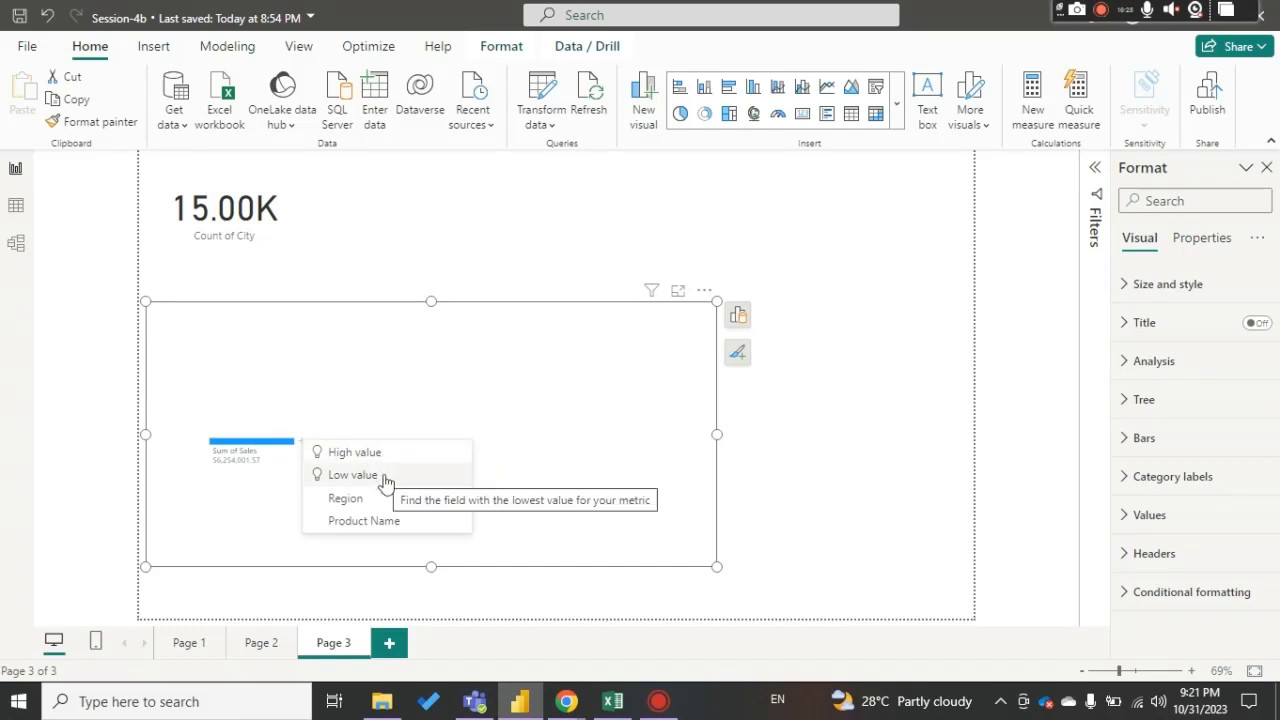
left_click(440, 489)
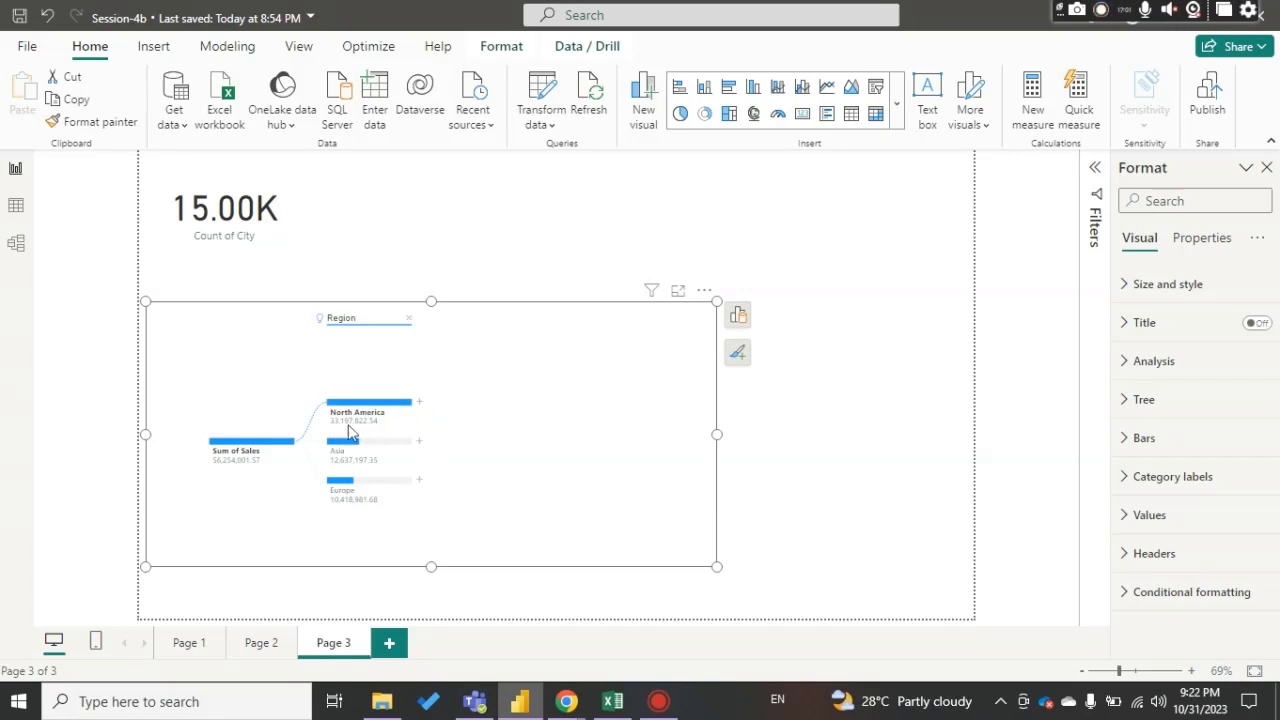
Step: Move the 15.00K card to the top-right, close the Format pane, and stretch the tree upward
left_click_drag(431, 301, 431, 237)
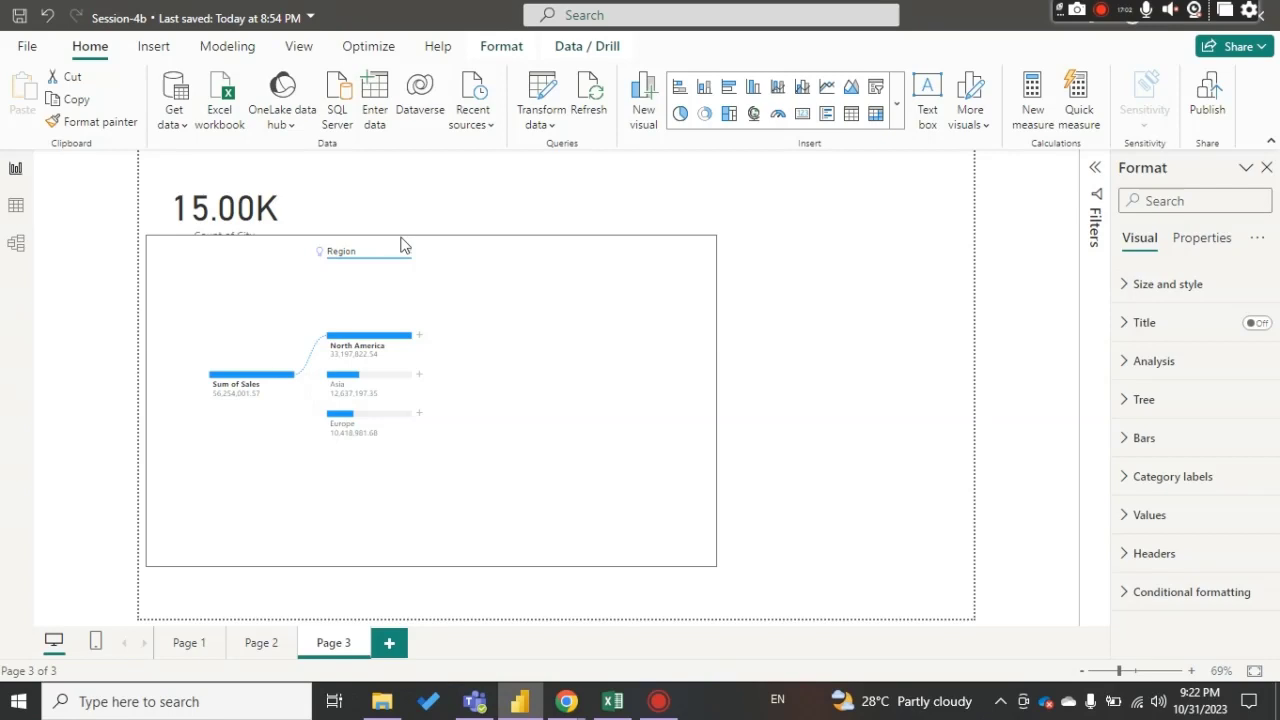
left_click_drag(285, 208, 955, 206)
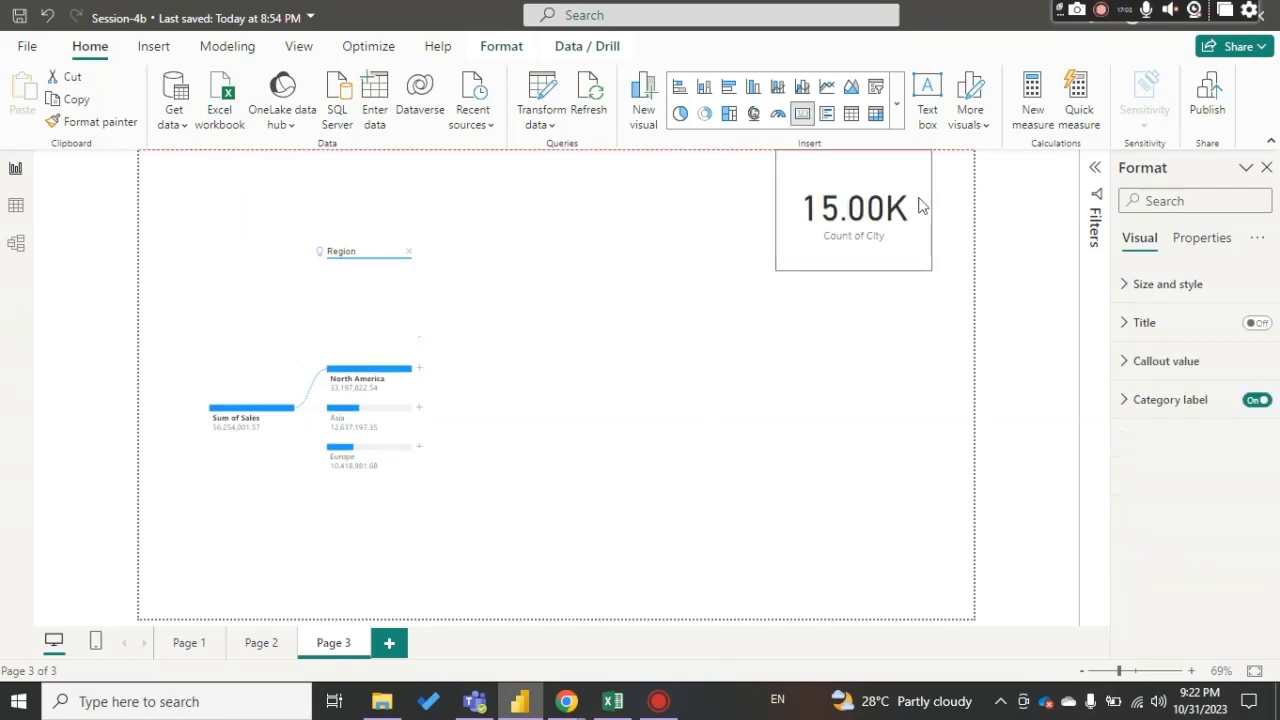
left_click(1266, 168)
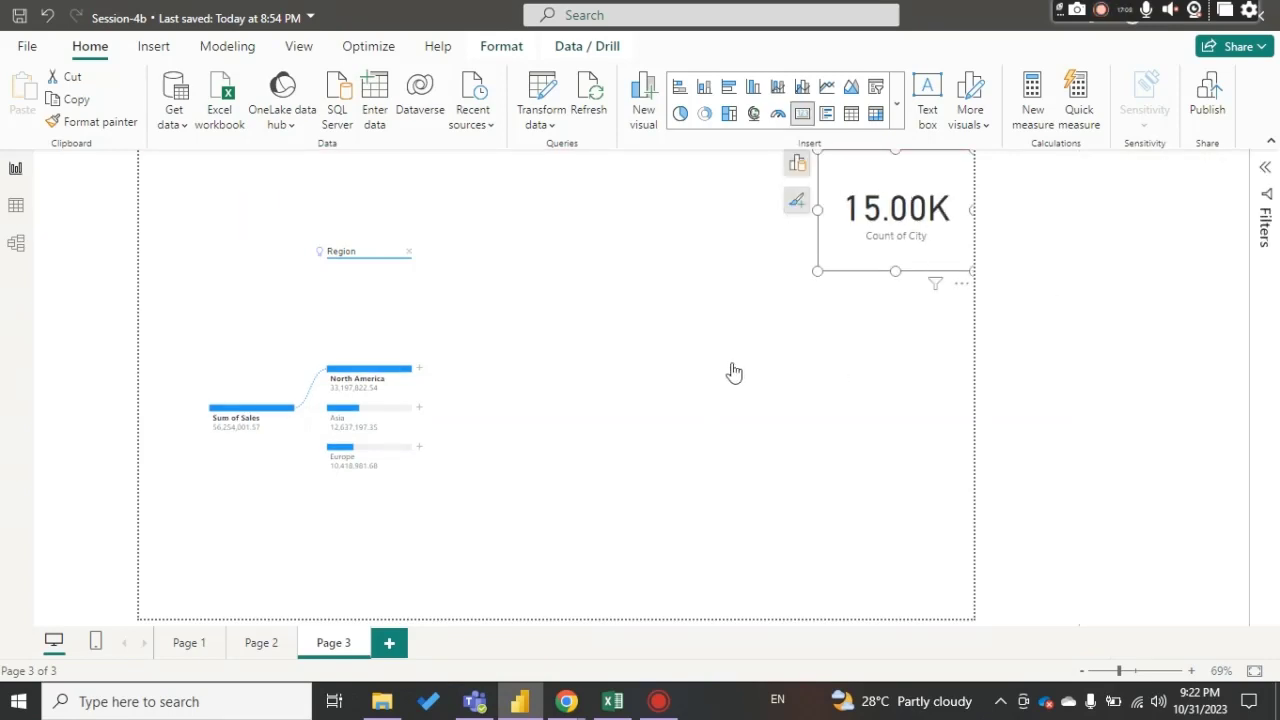
left_click(571, 434)
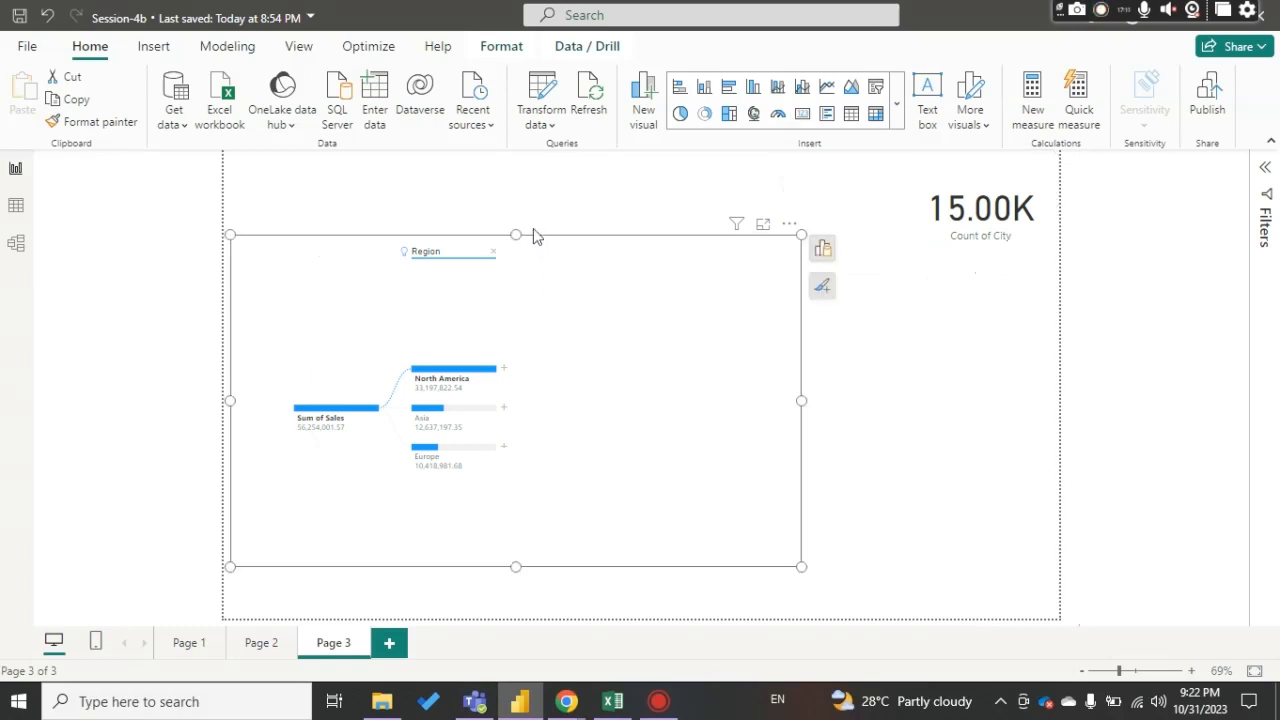
left_click_drag(515, 235, 516, 156)
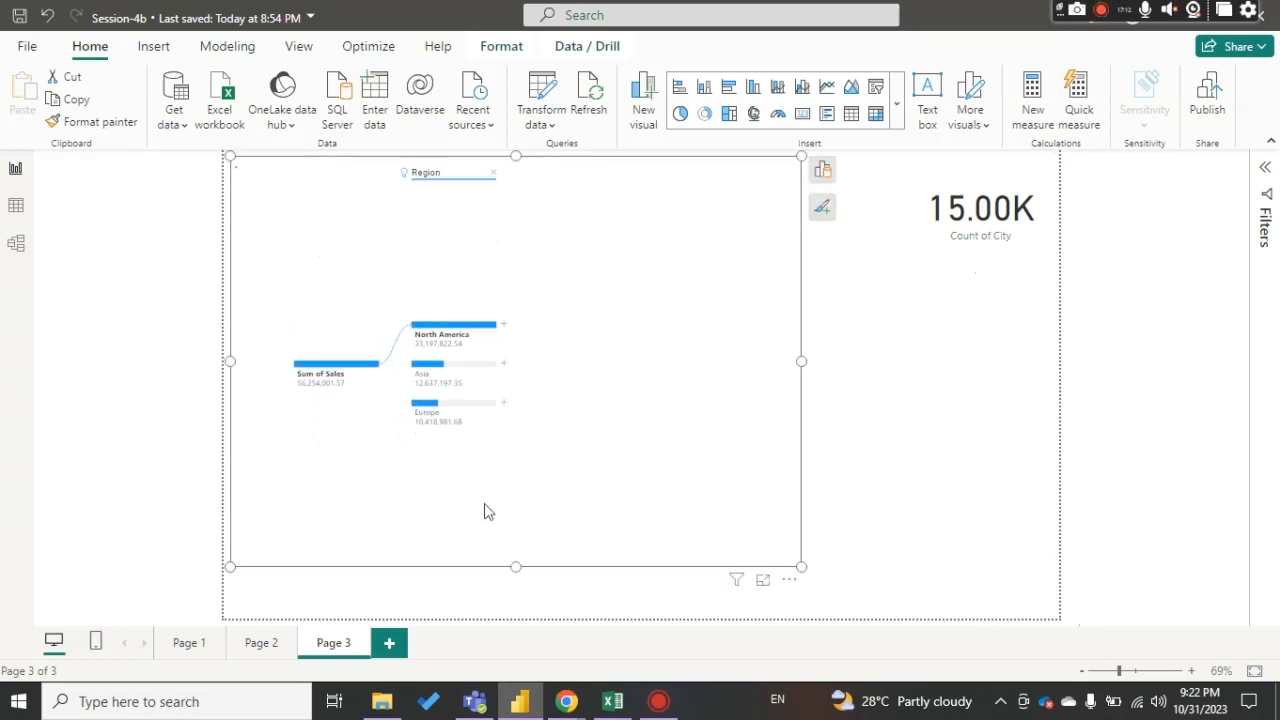
Step: Break North America down by Product Name and widen the tree to show the products
left_click_drag(515, 566, 514, 617)
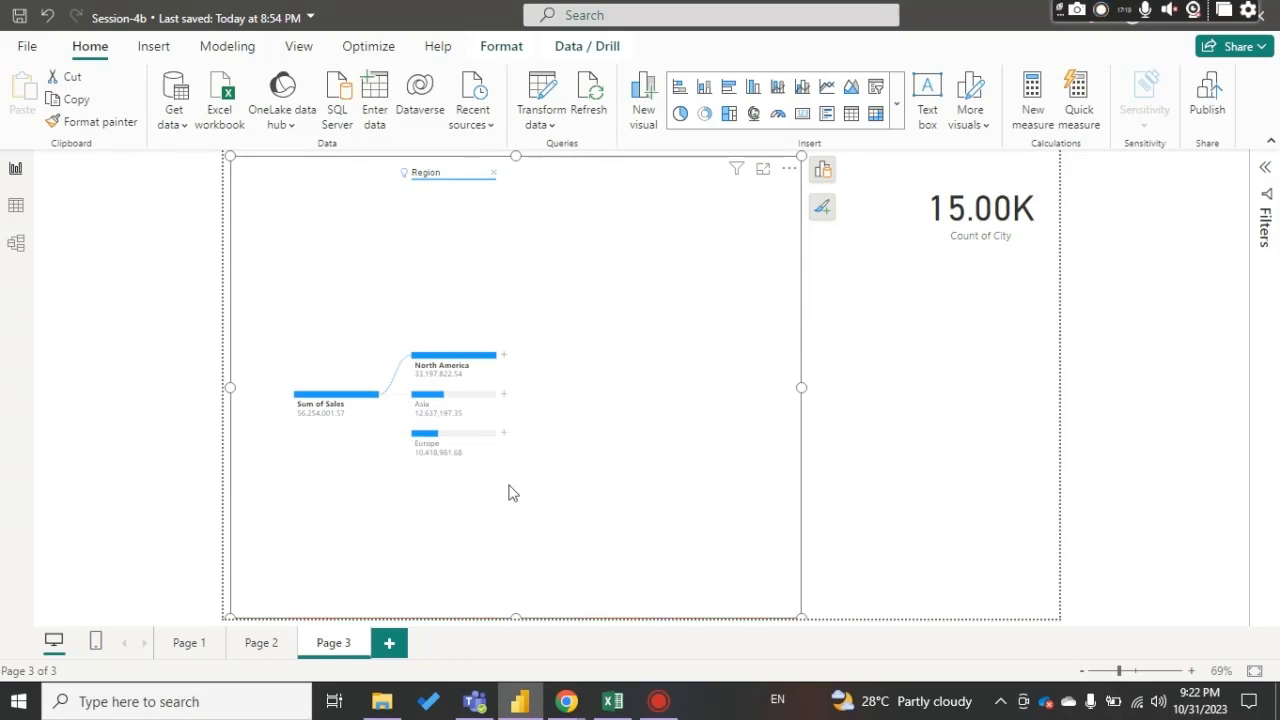
left_click(505, 354)
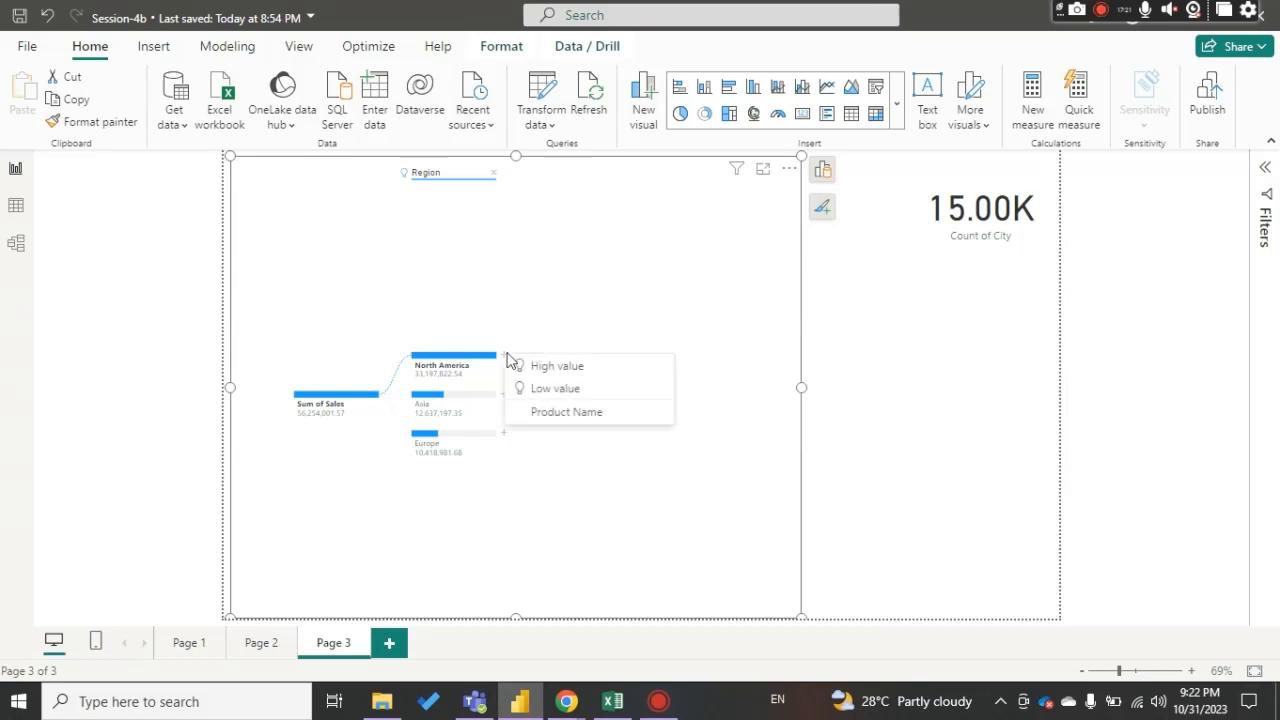
left_click(631, 502)
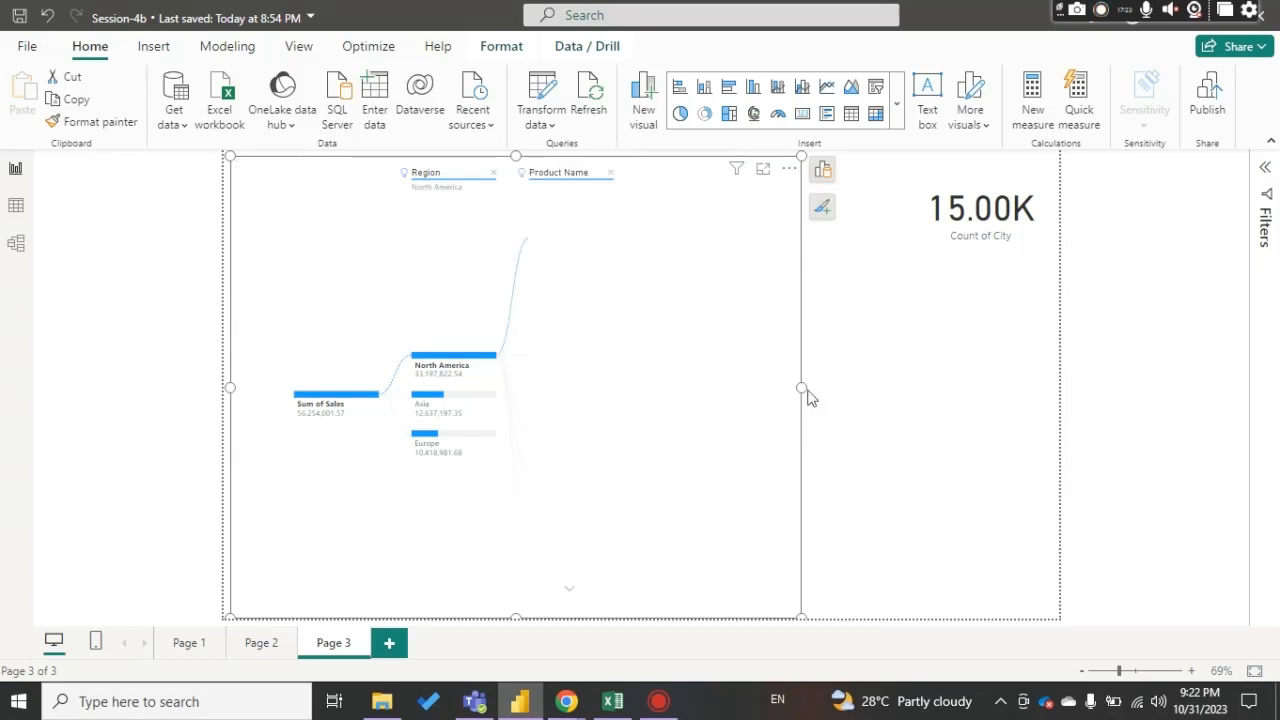
left_click_drag(802, 387, 941, 374)
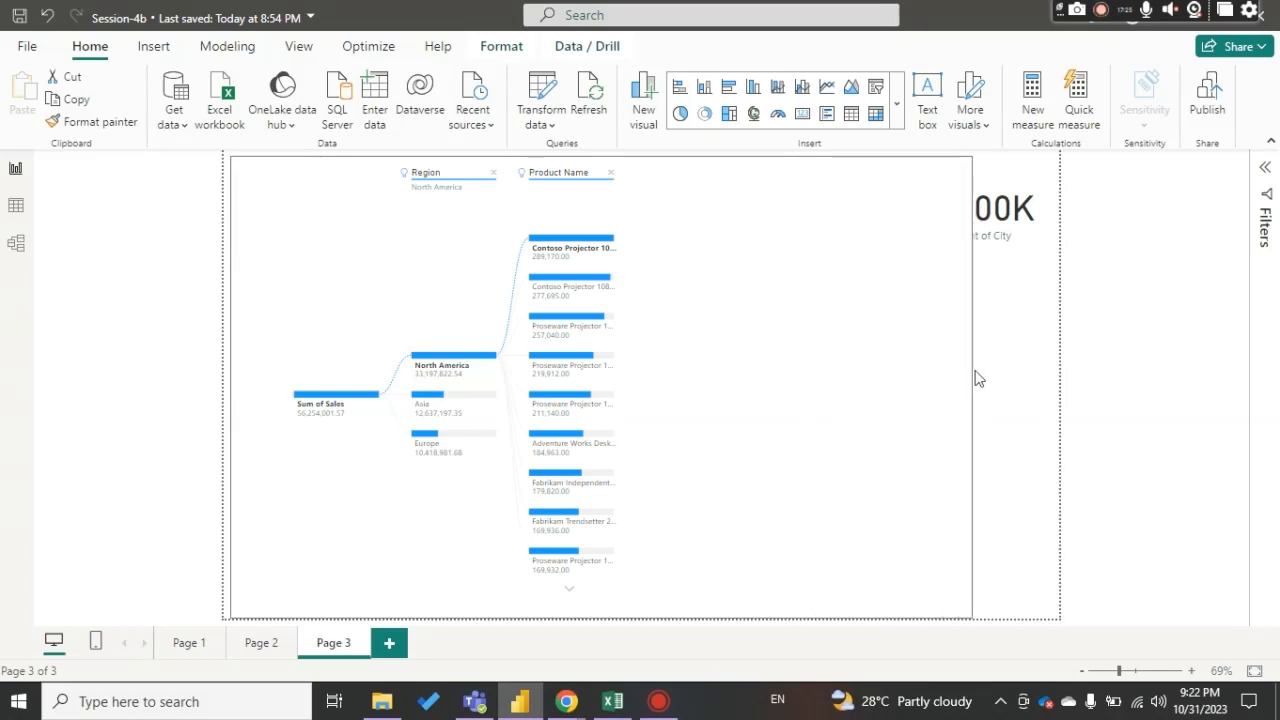
left_click(727, 385)
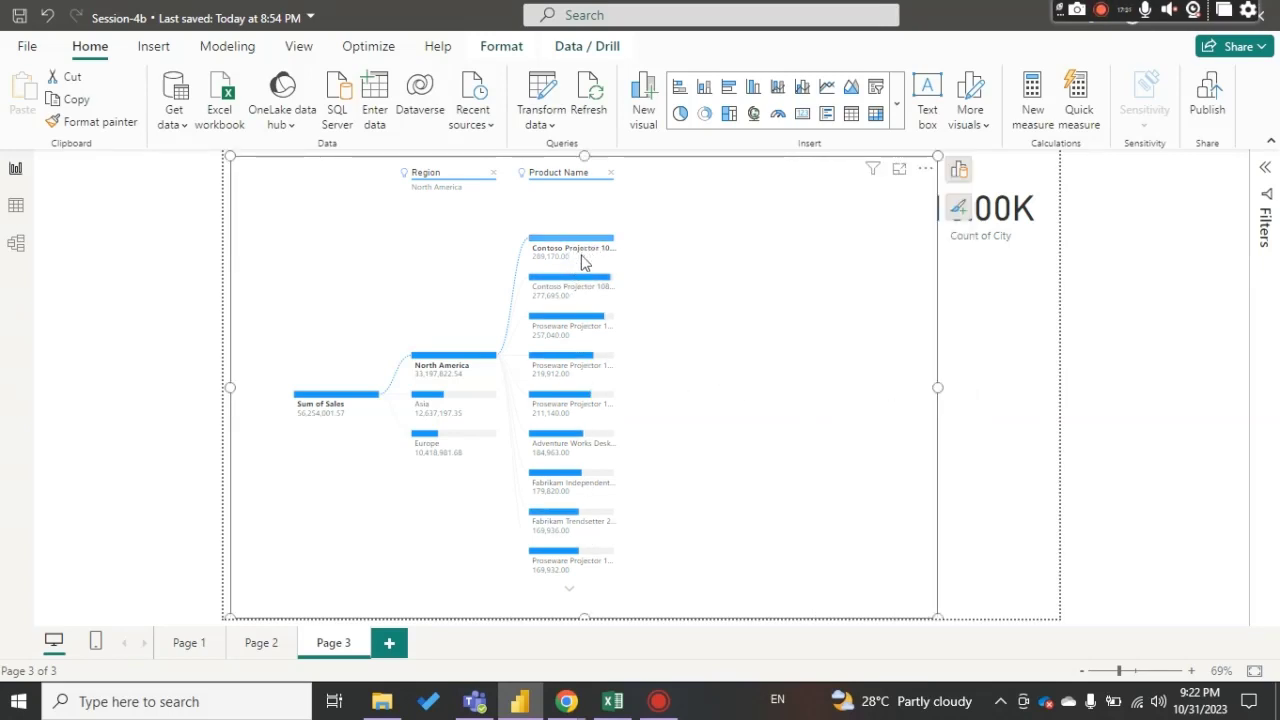
mouse_move(584, 263)
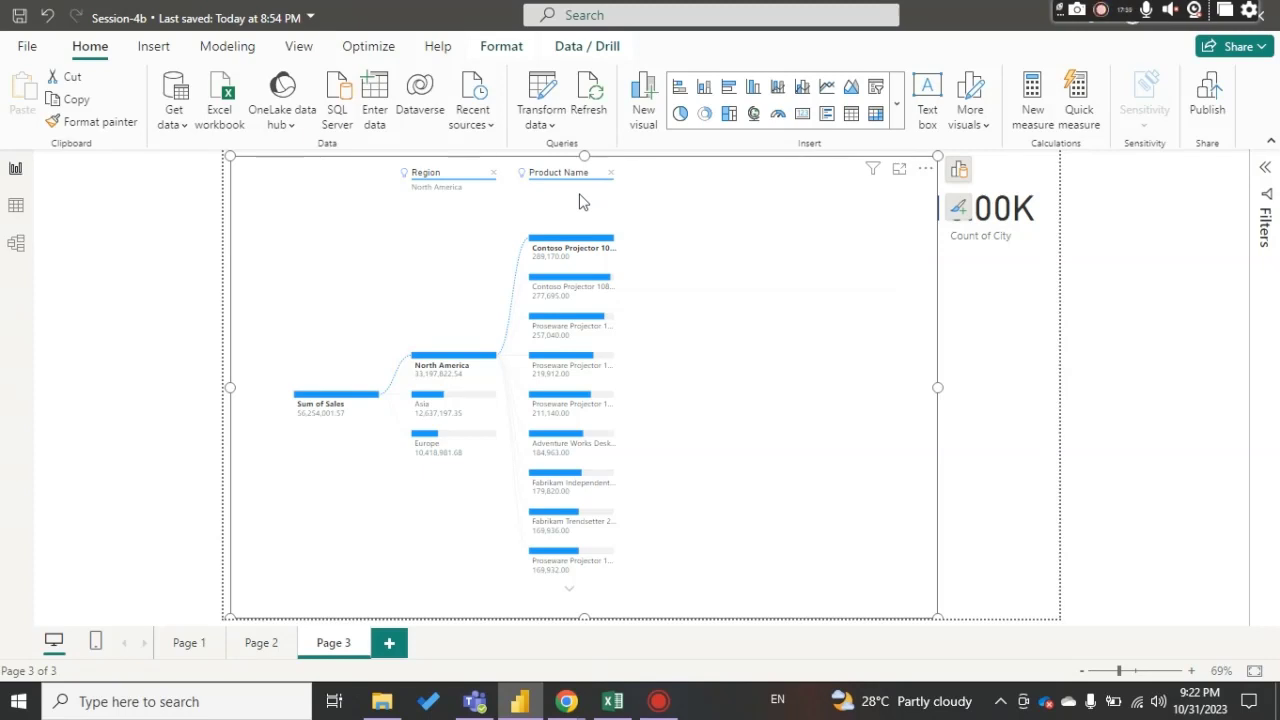
left_click(358, 404)
Step: Replace Product Name with Country and City from LocationDatabase as Explain-by fields
left_click(959, 169)
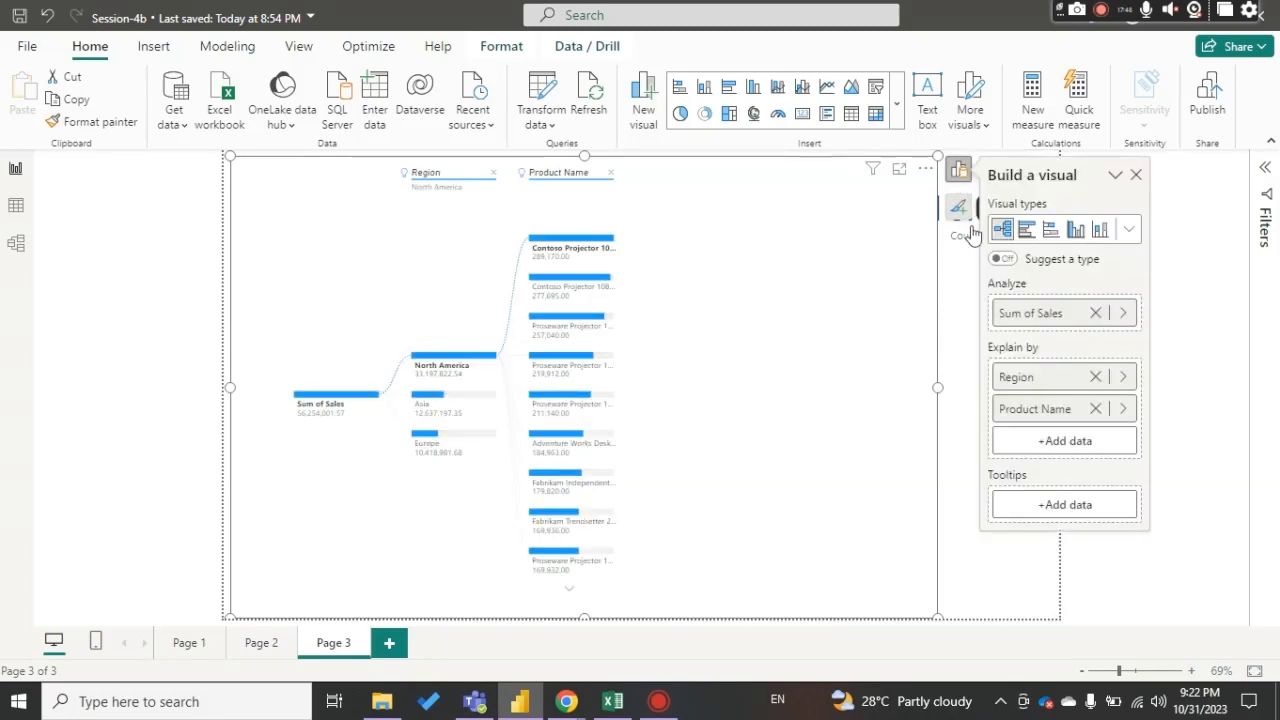
left_click(1096, 410)
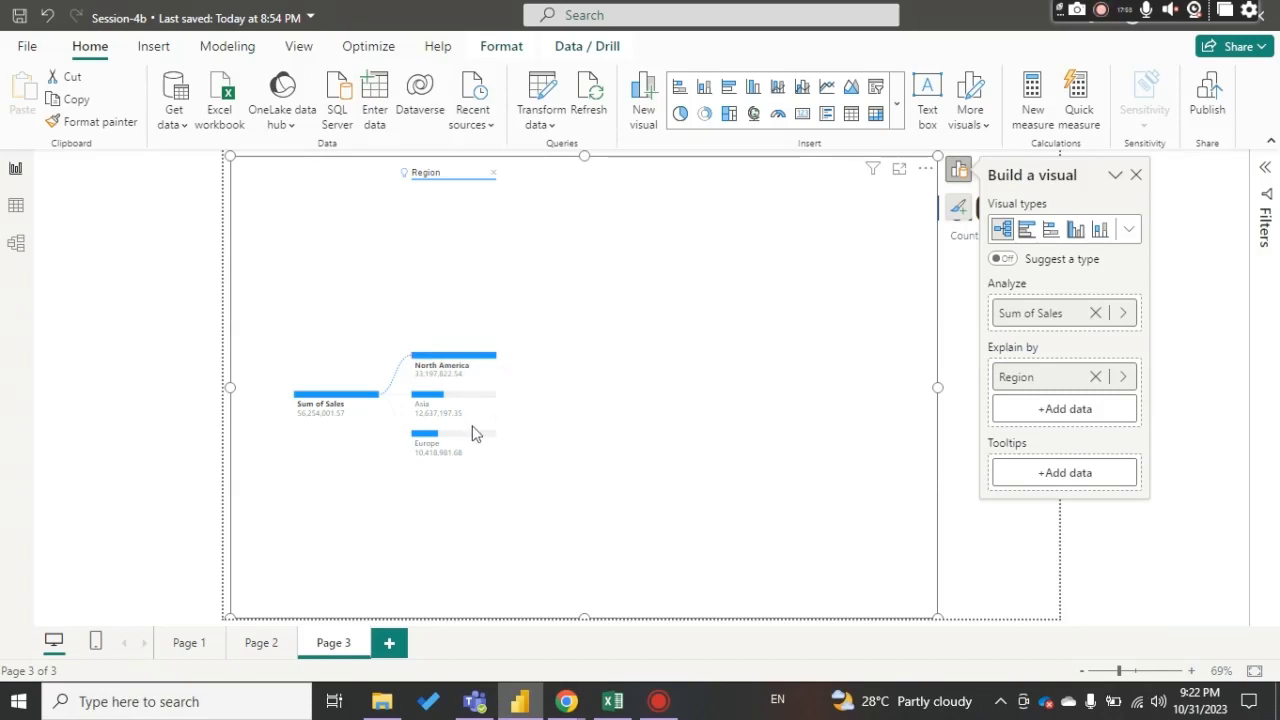
left_click(1044, 410)
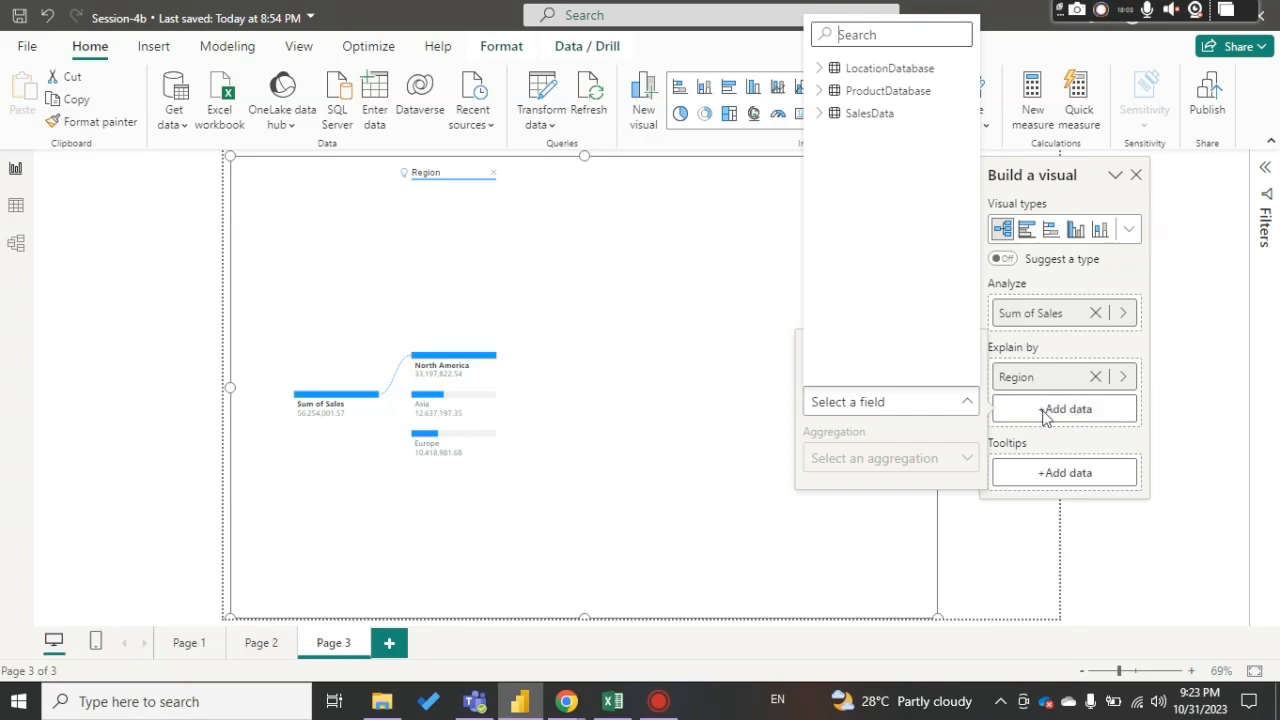
left_click(820, 70)
left_click(870, 114)
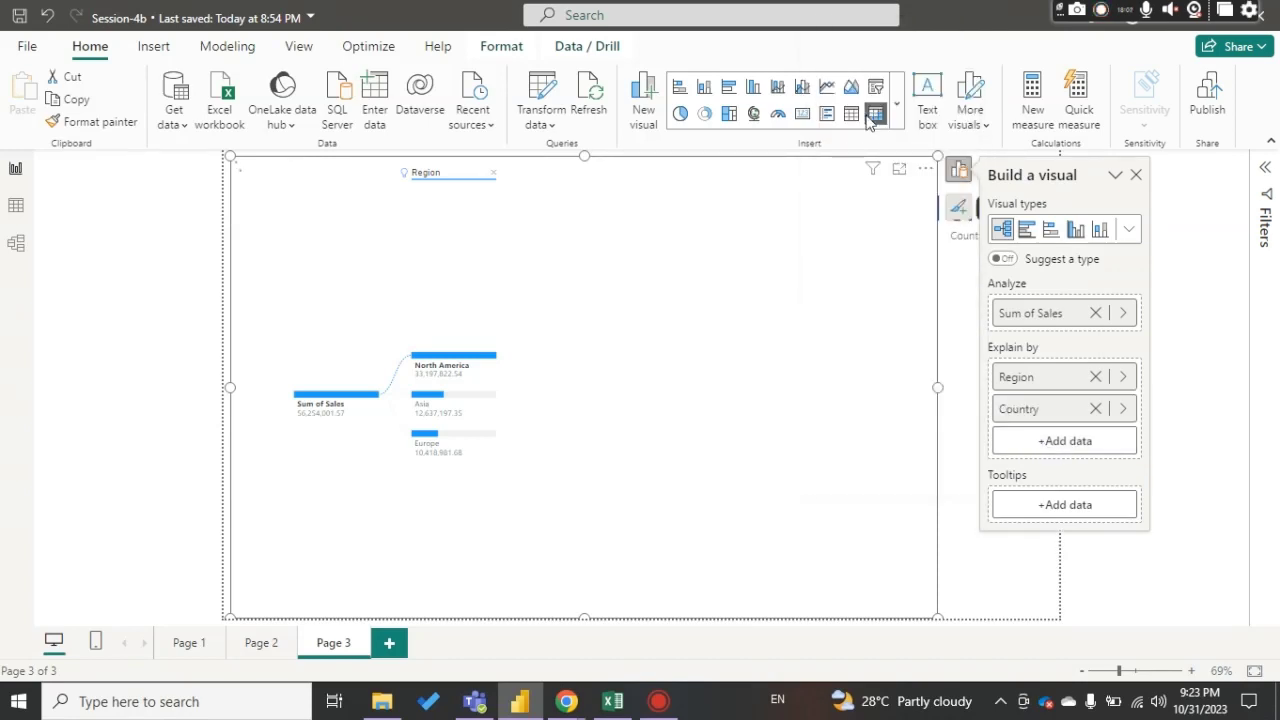
left_click(1030, 440)
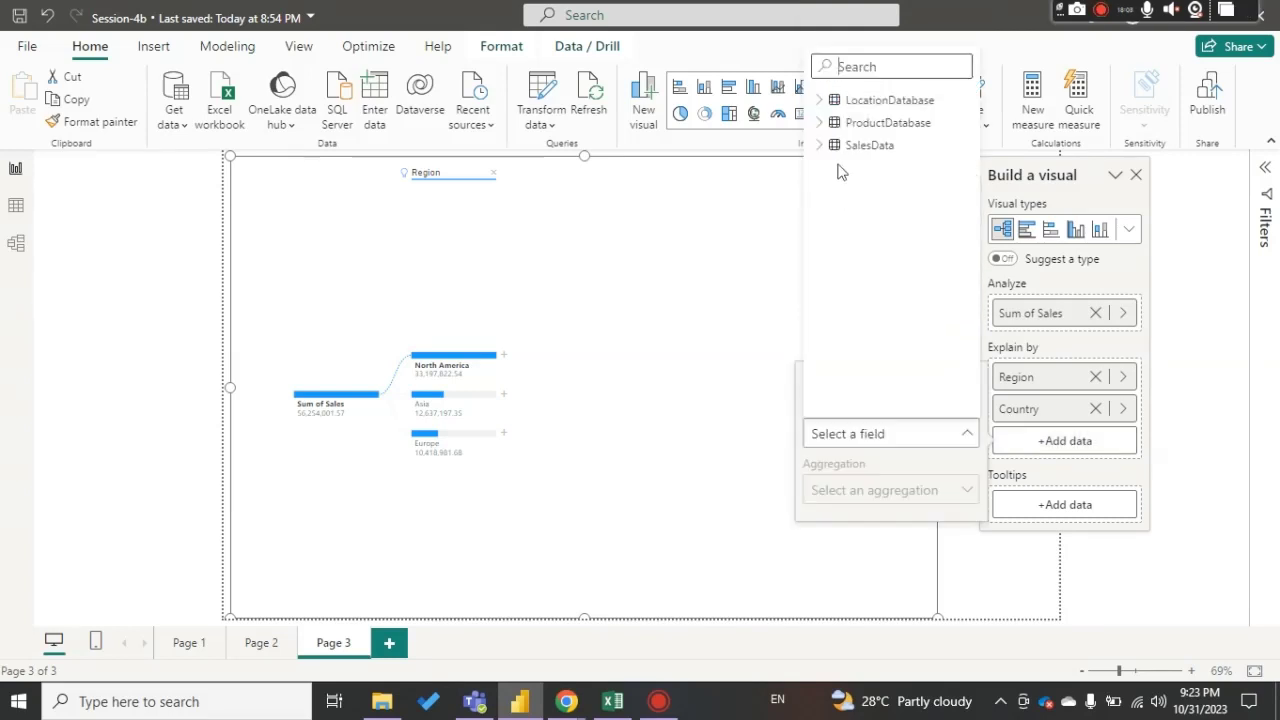
left_click(822, 101)
left_click(869, 123)
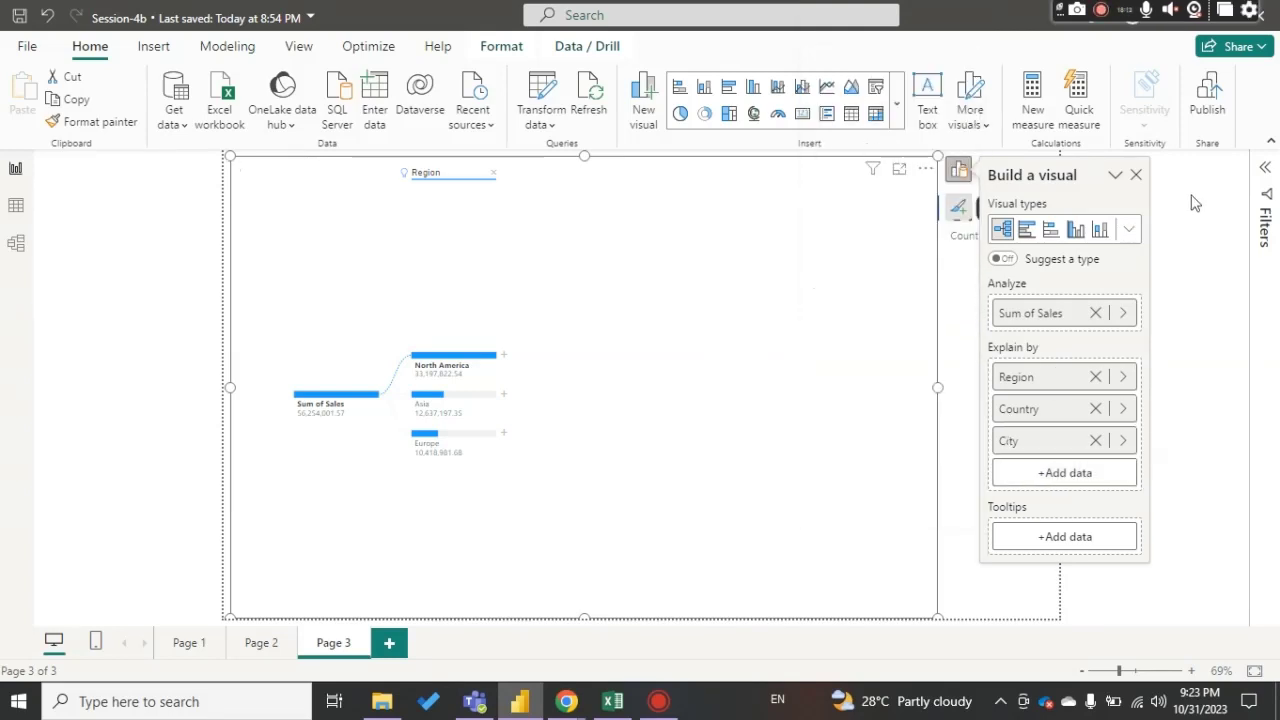
left_click(1136, 175)
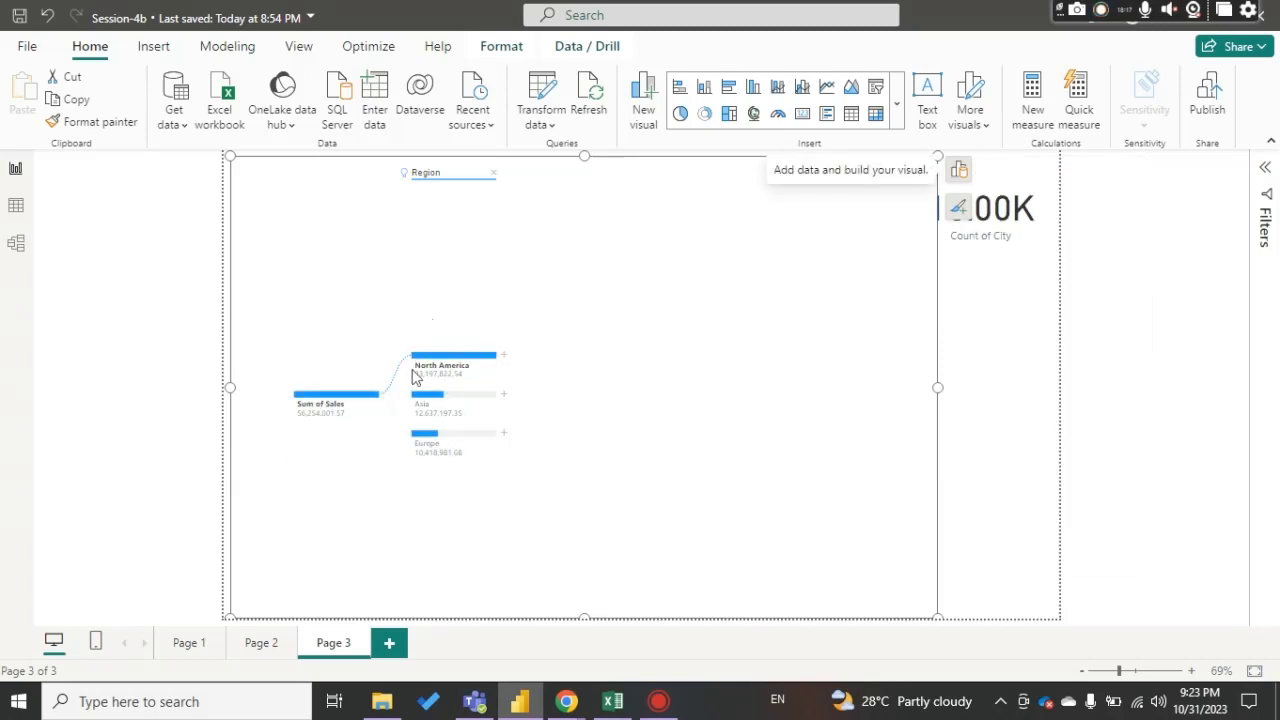
Step: Split Asia by Country and page through its countries, led by China at 7,696,108.83
left_click(504, 397)
left_click(641, 537)
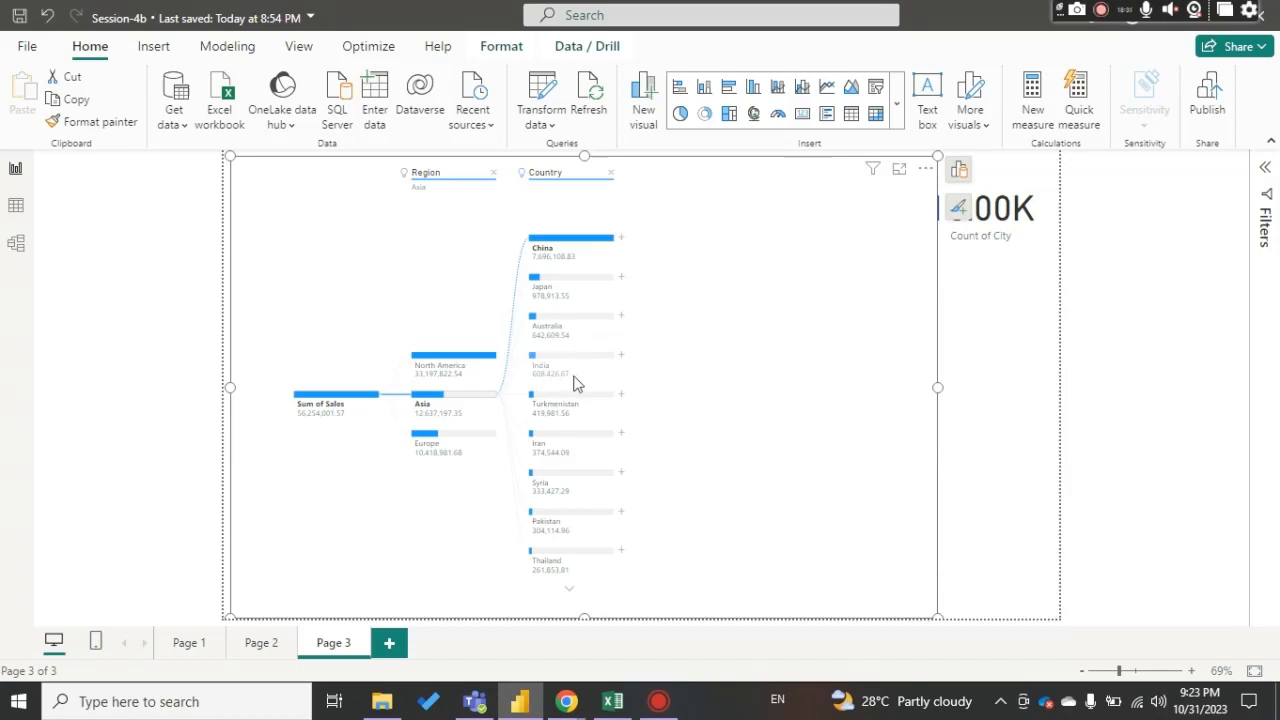
left_click(569, 594)
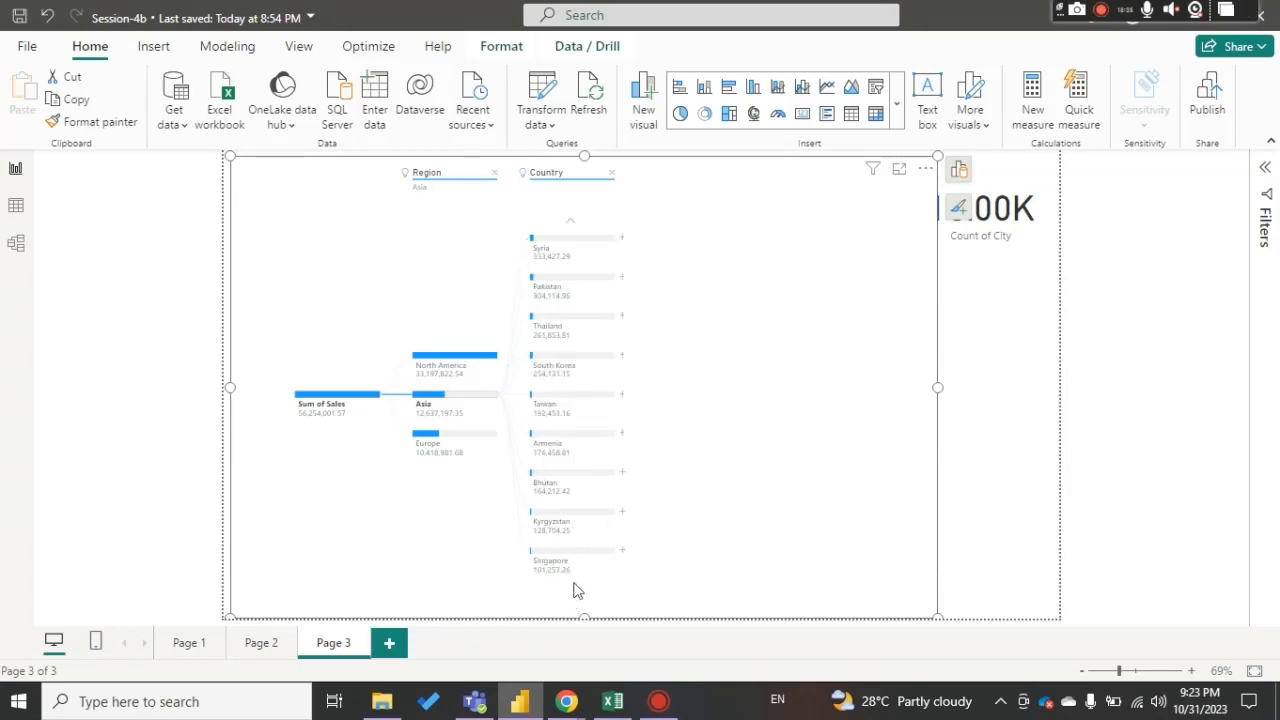
left_click(568, 222)
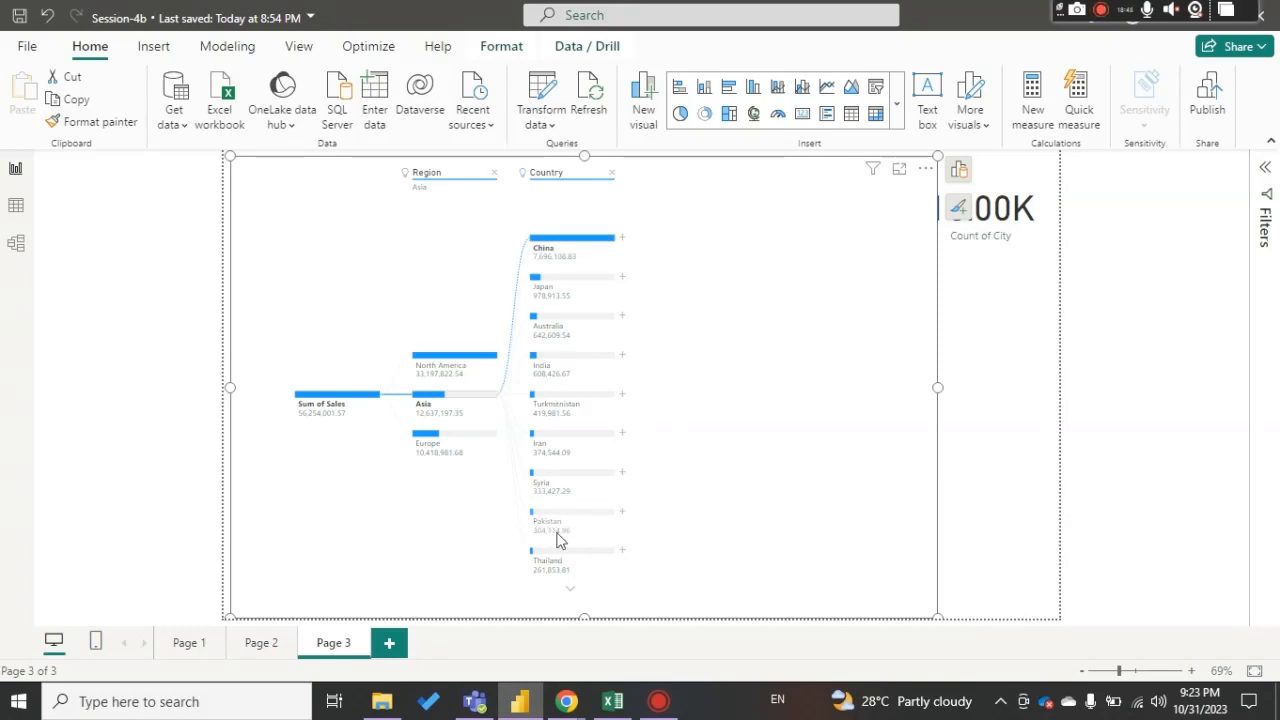
Step: Split Pakistan's sales by City, then move the City breakdown to India and finally Japan
left_click(622, 514)
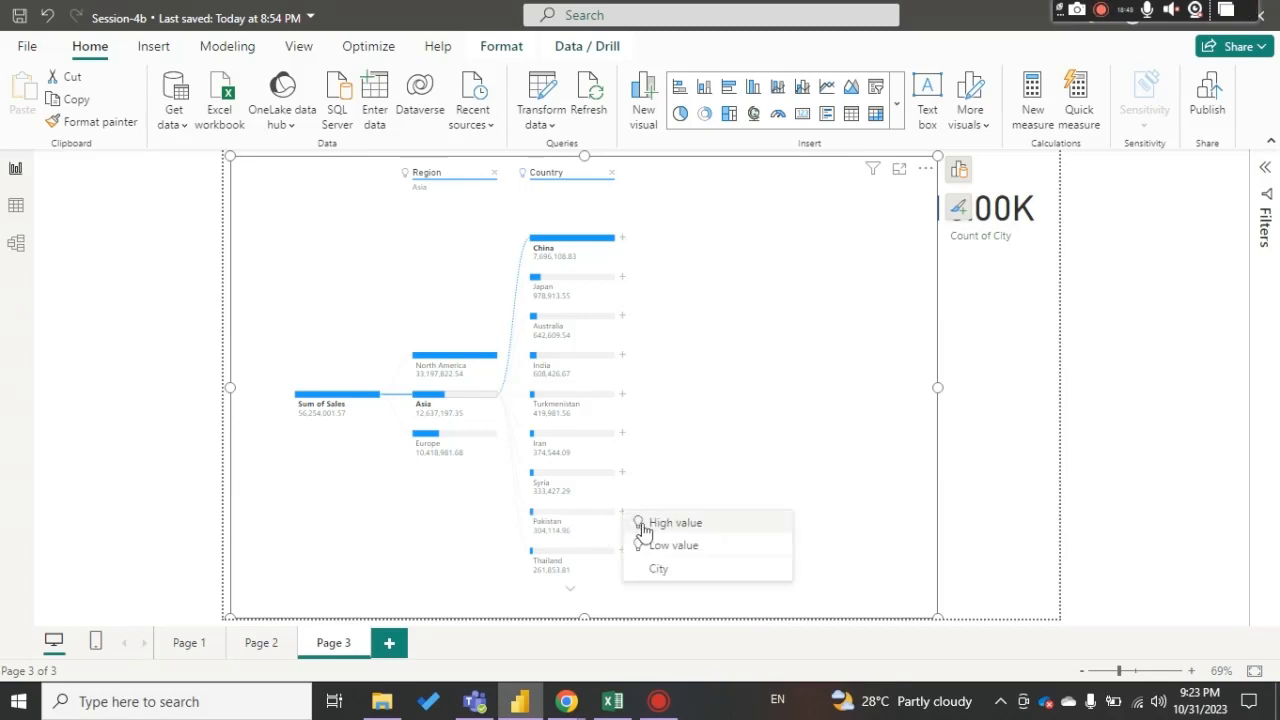
left_click(643, 524)
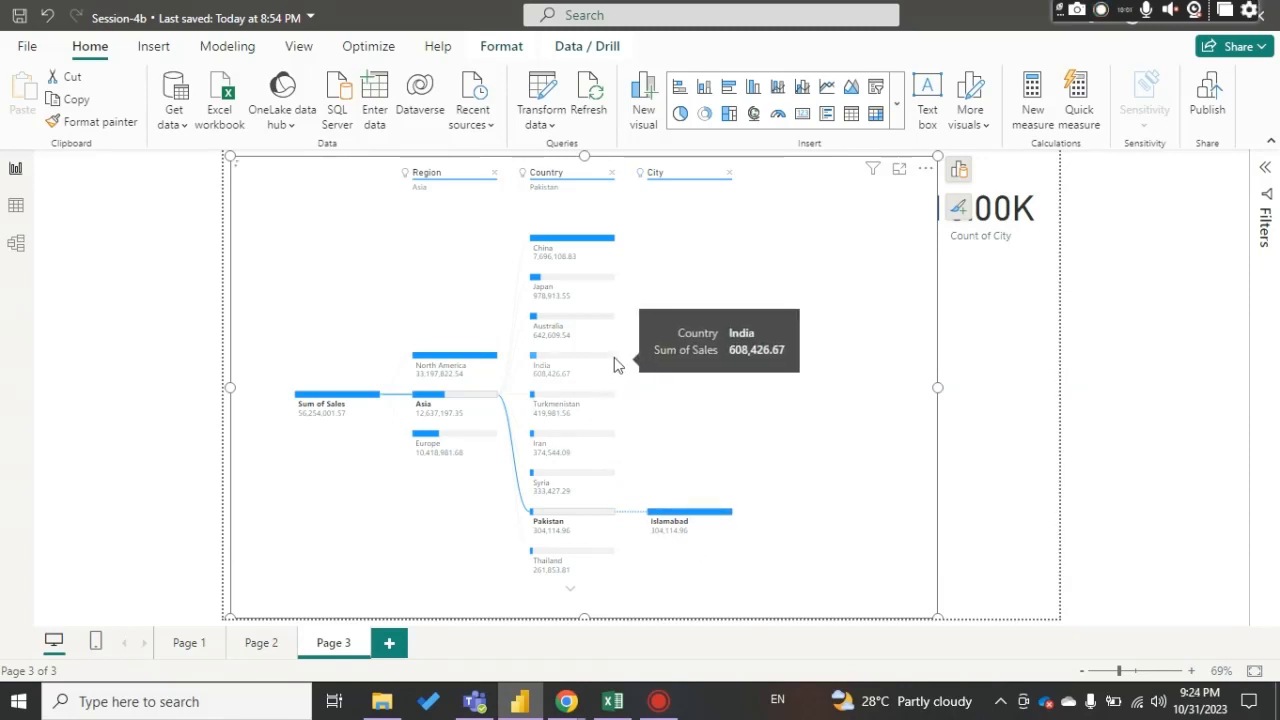
left_click(614, 356)
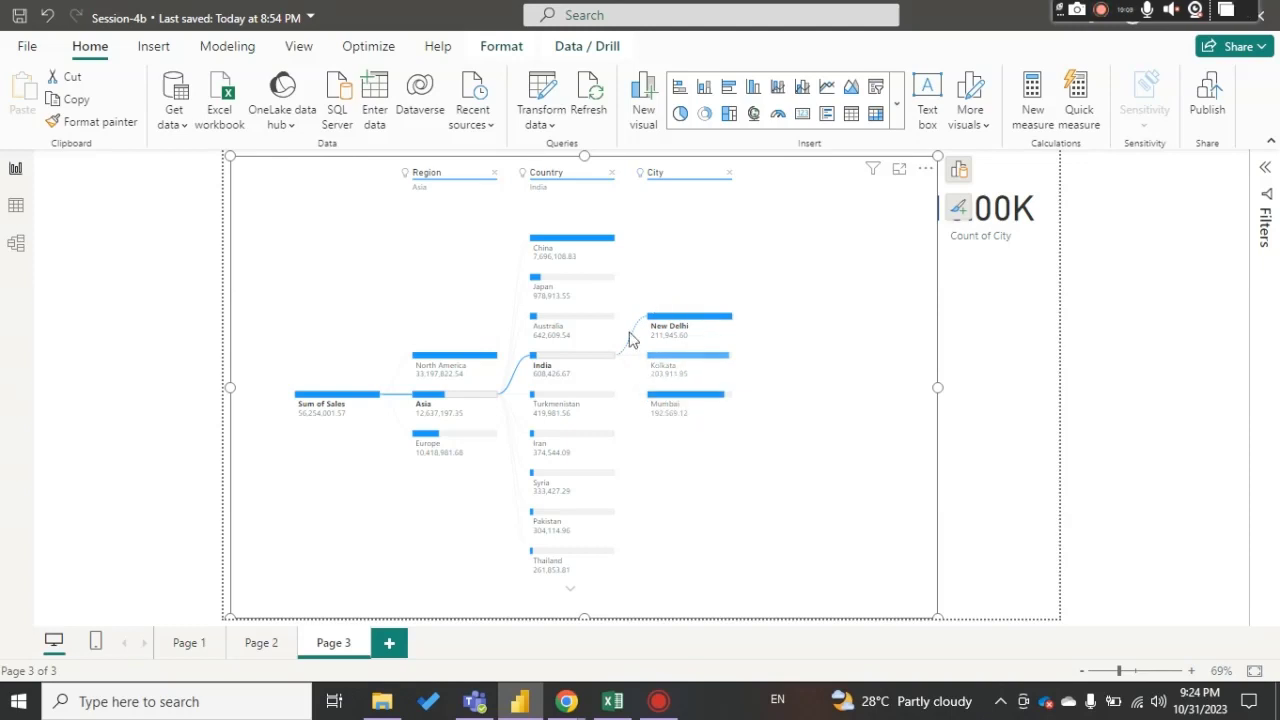
left_click(609, 278)
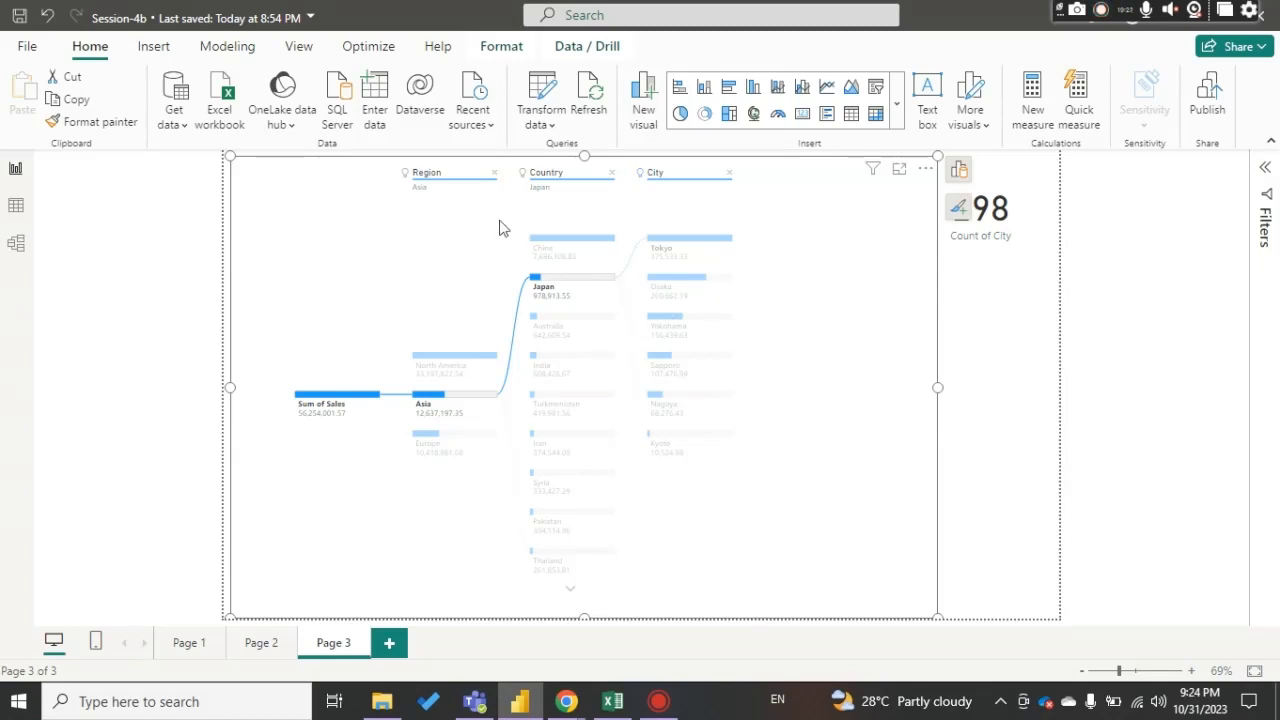
Step: Remove the City, Country and Region levels from the tree and from its Explain by fields
left_click(727, 180)
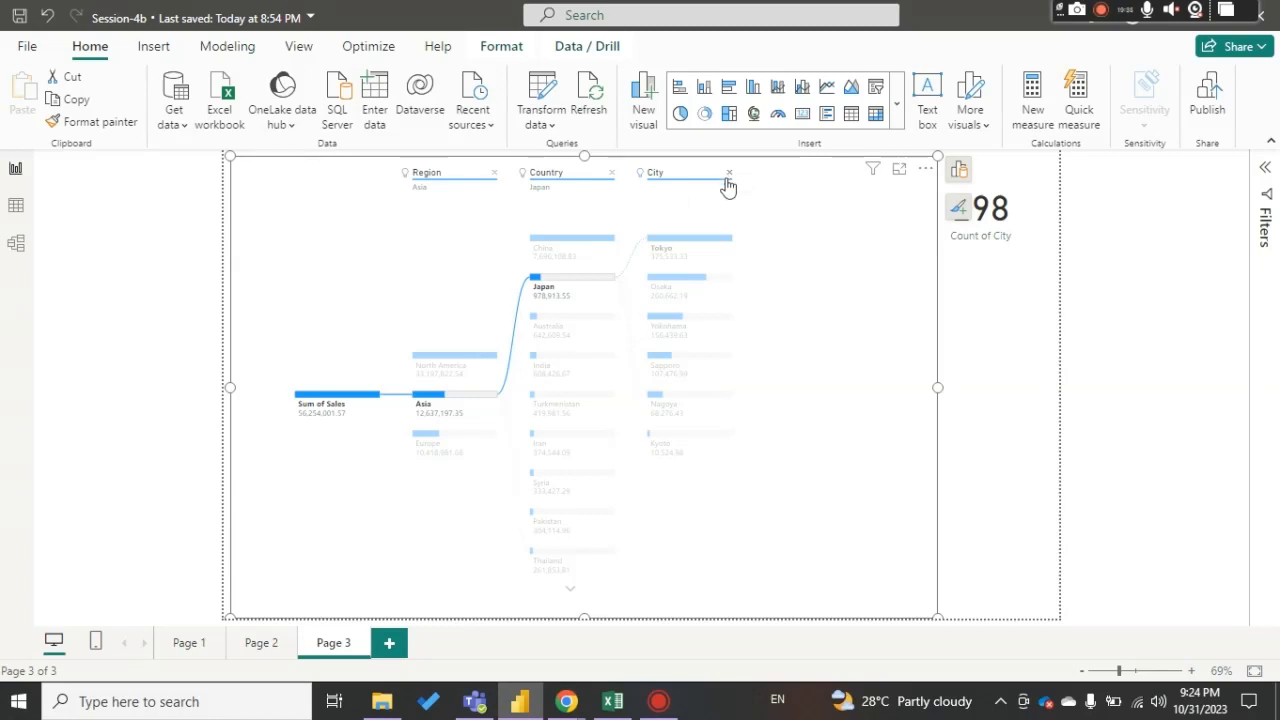
left_click(614, 175)
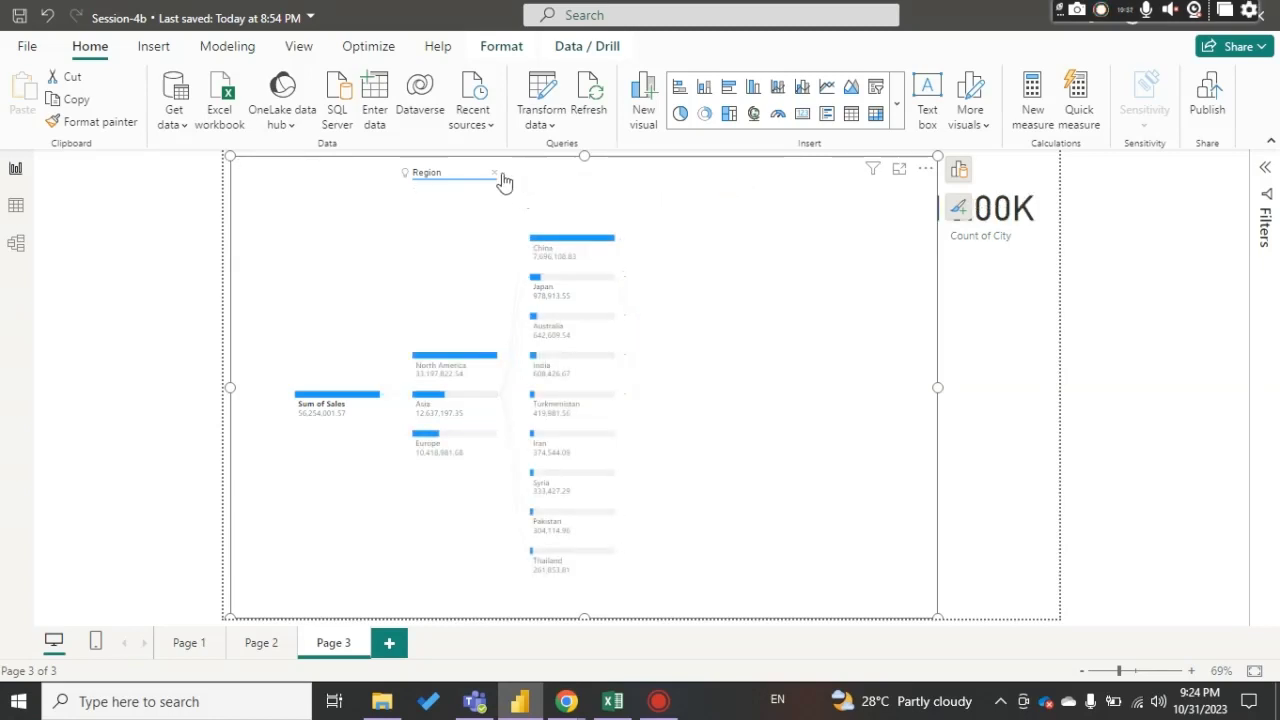
left_click(494, 174)
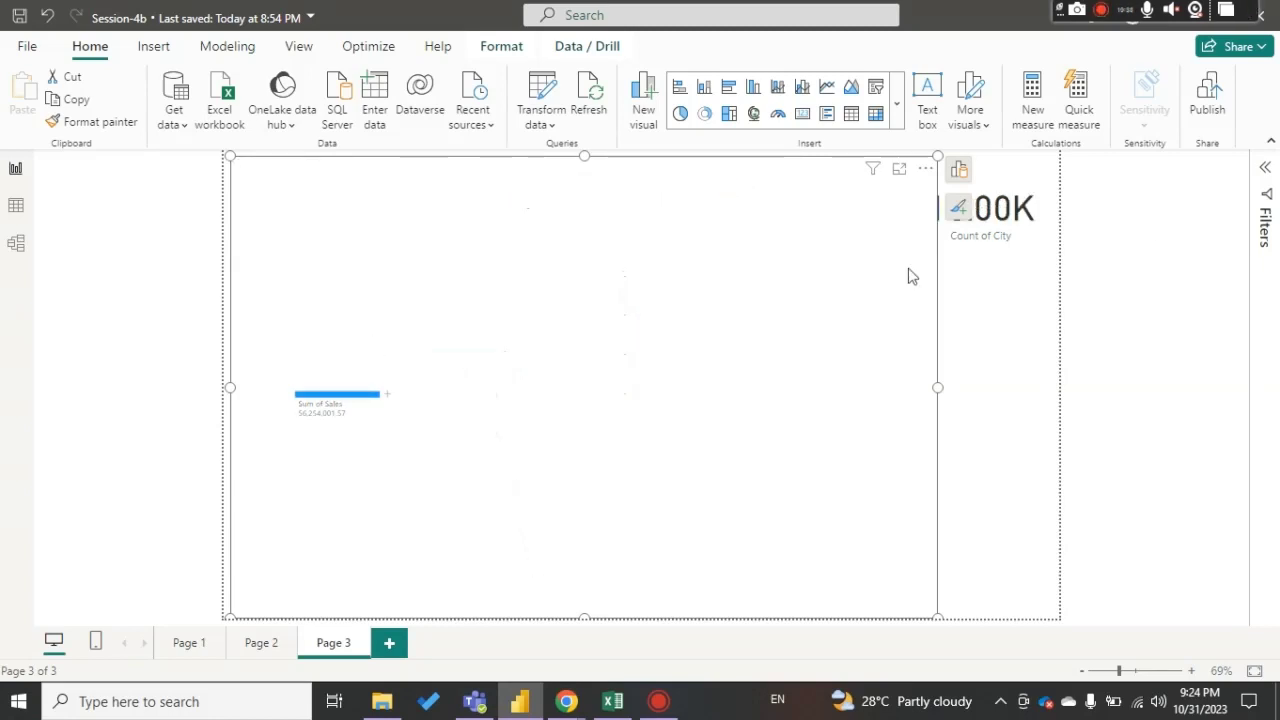
left_click(958, 169)
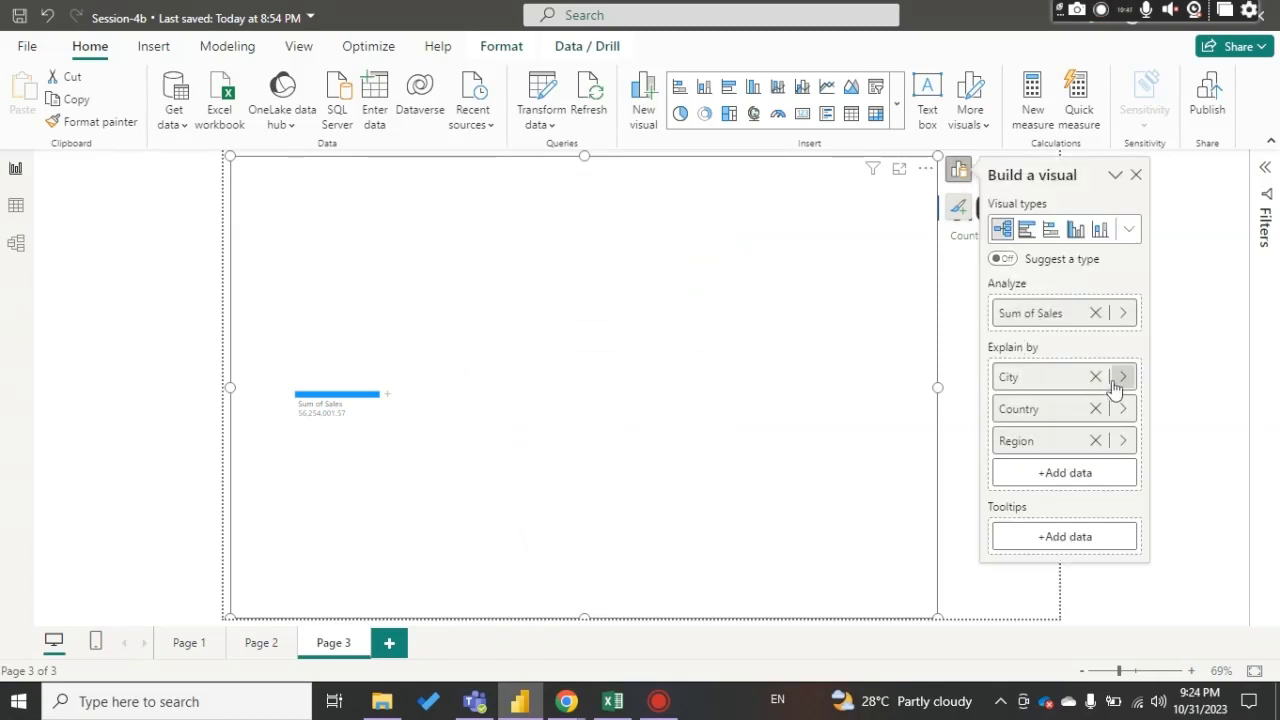
left_click(1096, 377)
left_click(1096, 377)
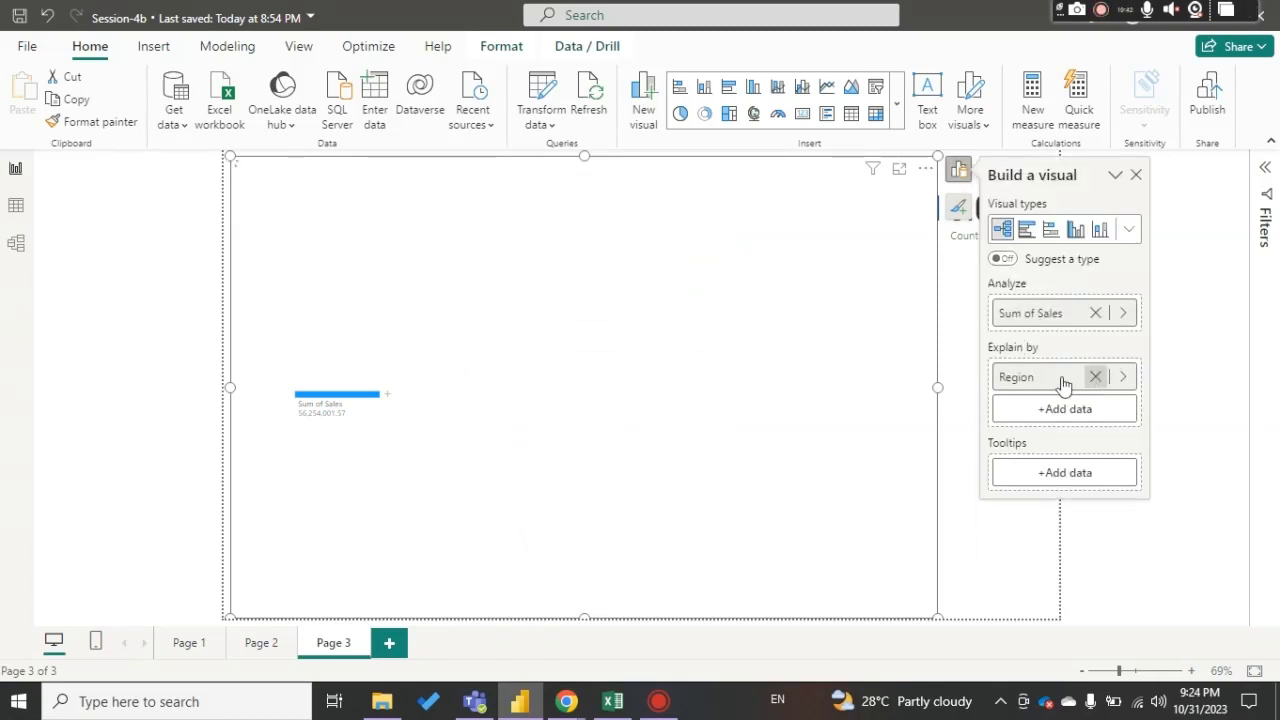
left_click(1096, 377)
Step: Add Product Category and Manufacturer from ProductDatabase as the tree's Explain by fields
left_click(1066, 377)
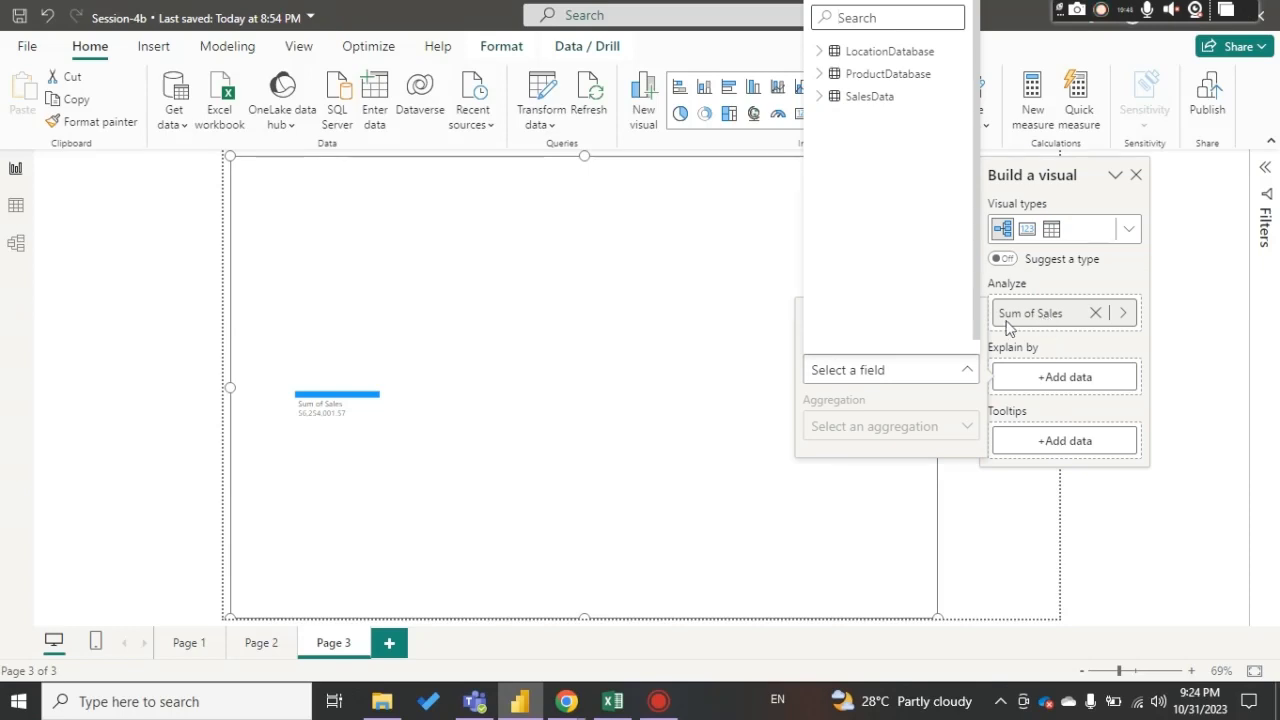
left_click(819, 75)
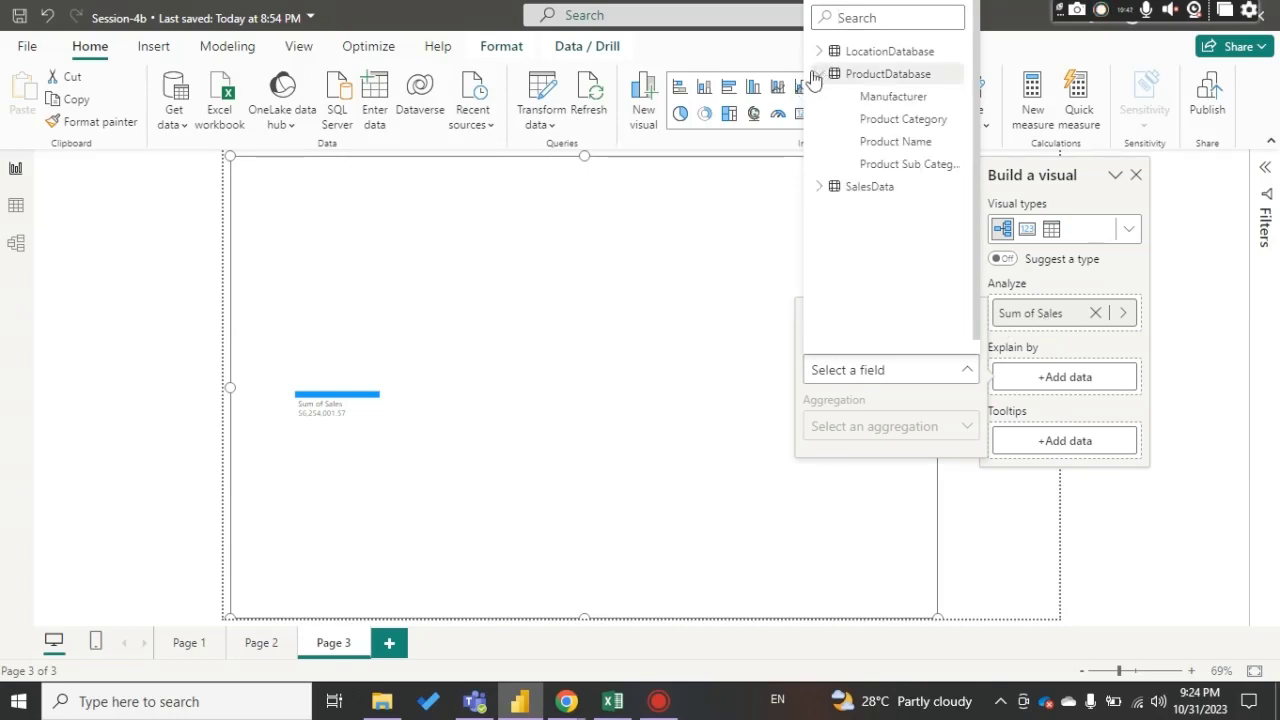
left_click(848, 119)
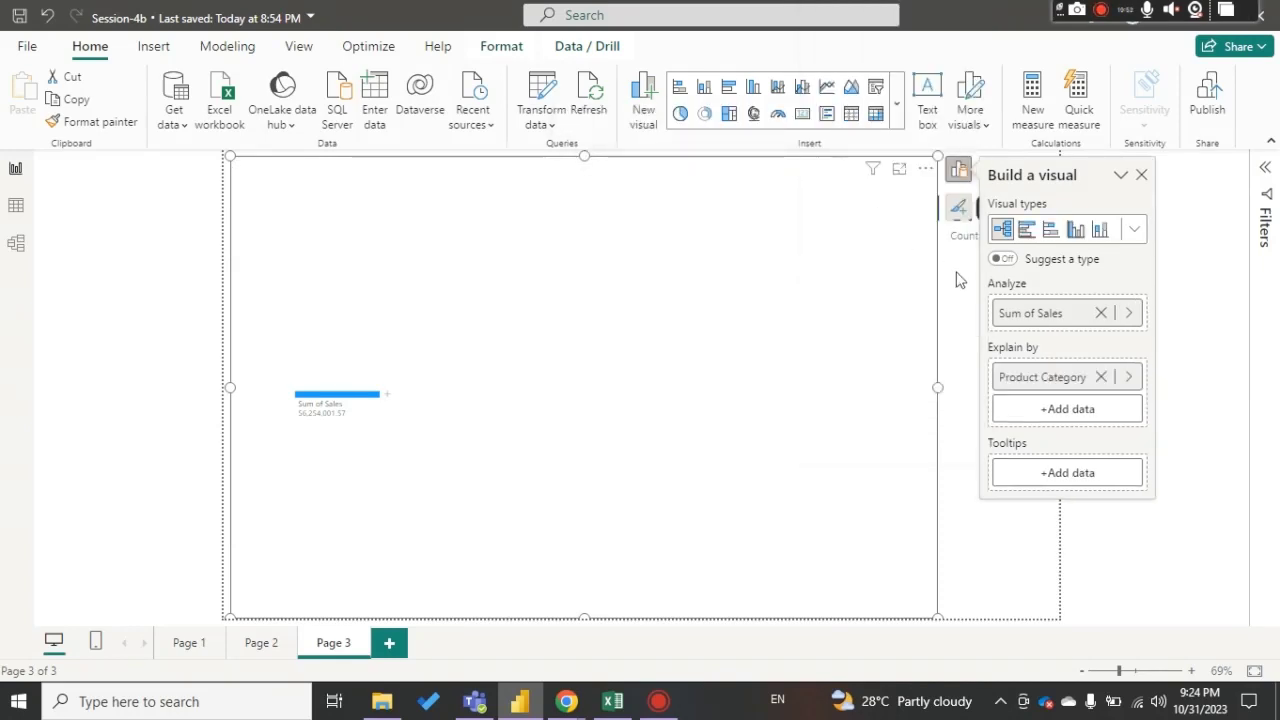
left_click(1055, 414)
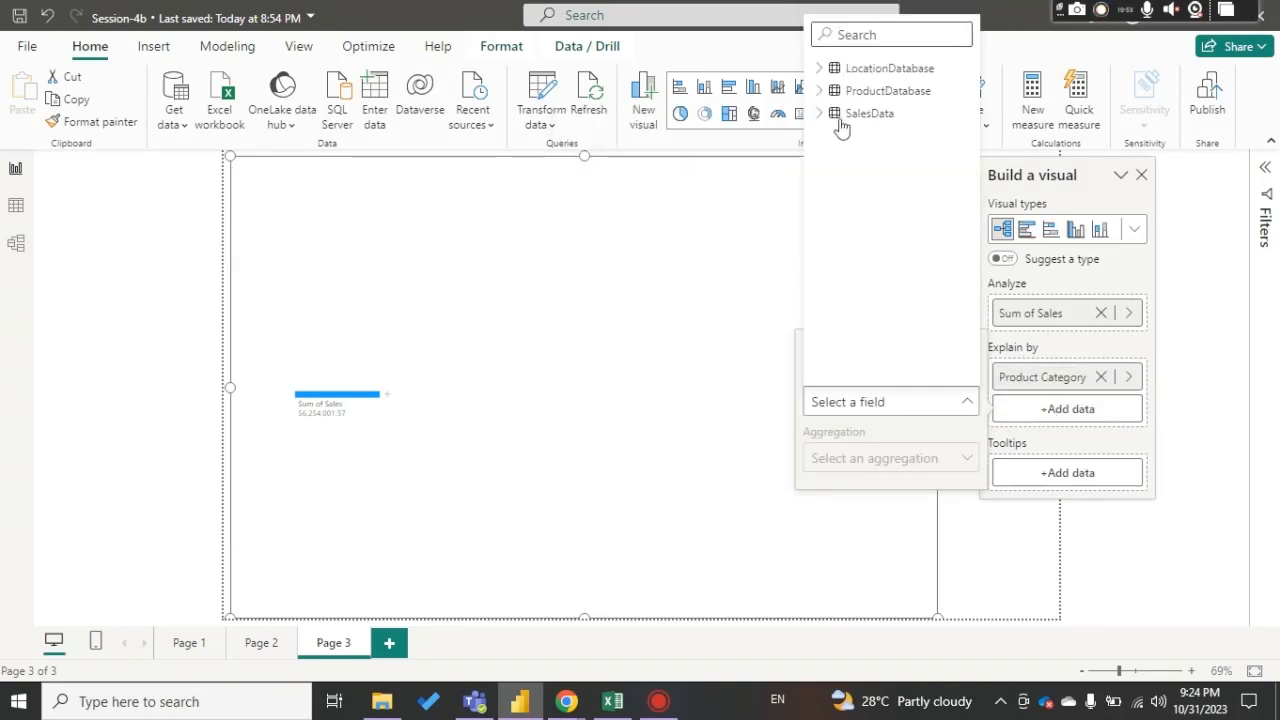
left_click(819, 91)
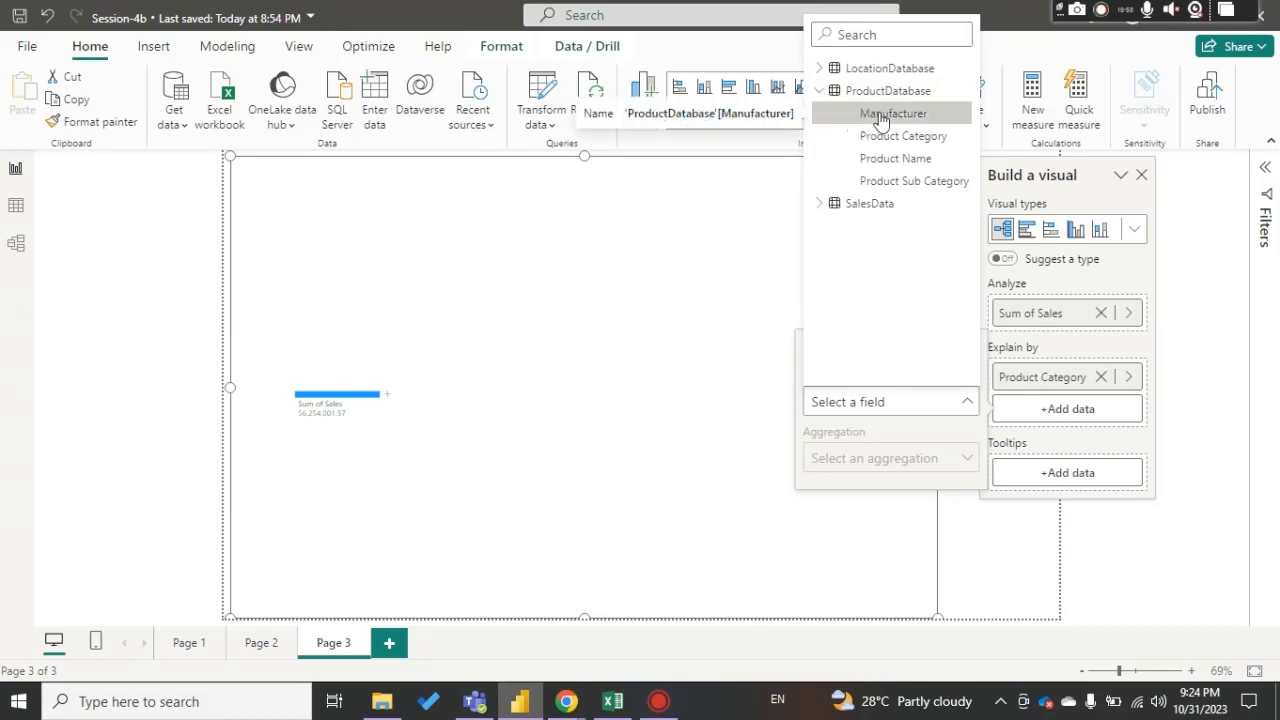
left_click(880, 119)
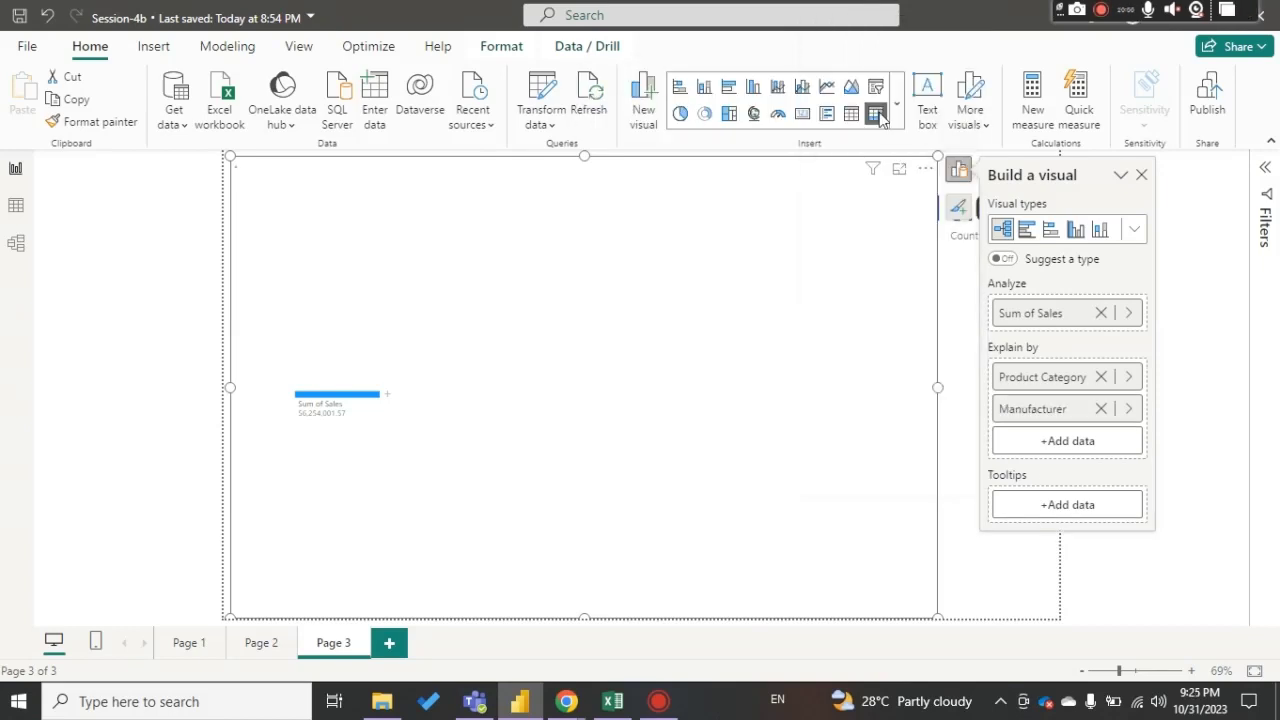
left_click(1141, 175)
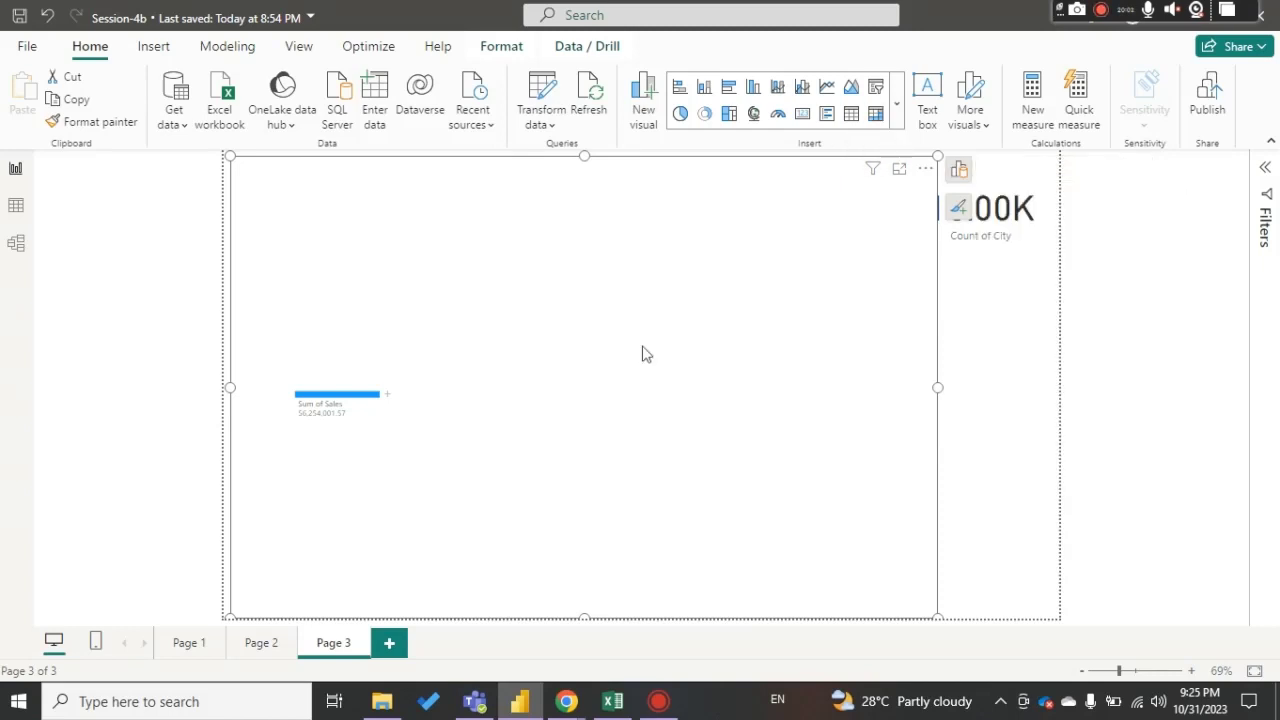
left_click(386, 395)
Step: Split Sum of Sales with the AI High value option, then break Computers down by Manufacturer
left_click(415, 407)
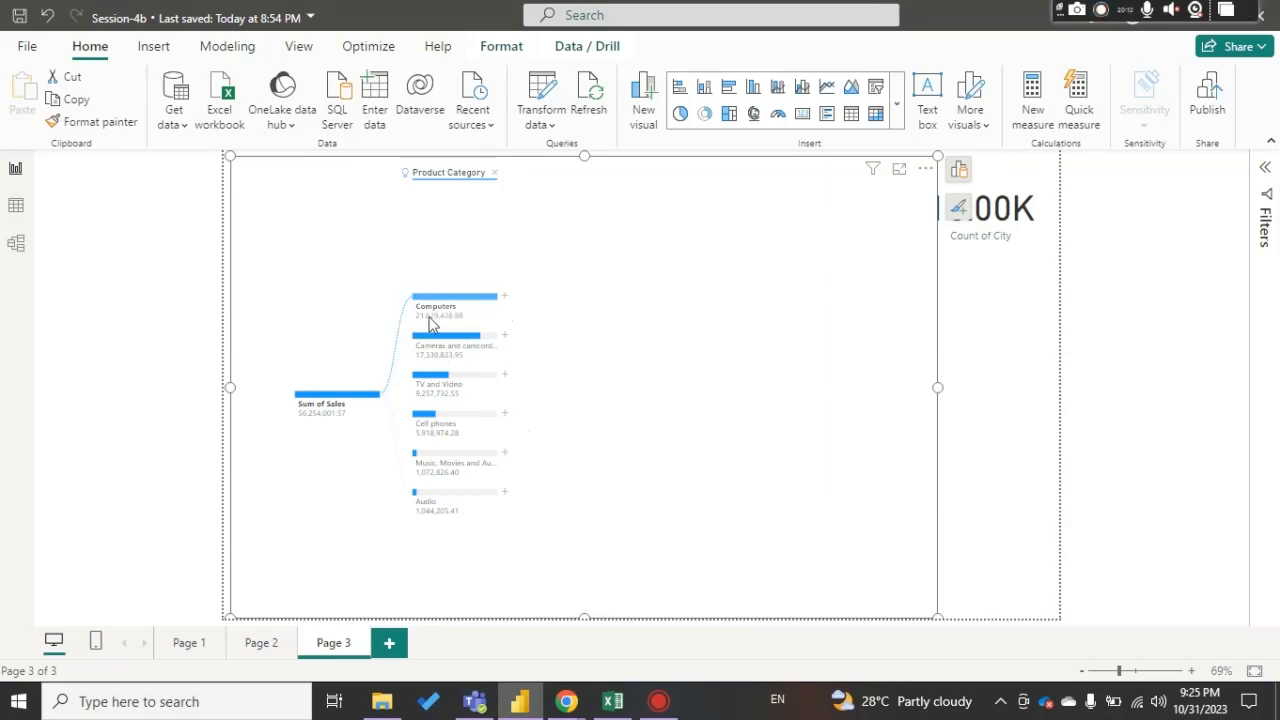
left_click(505, 297)
left_click(632, 413)
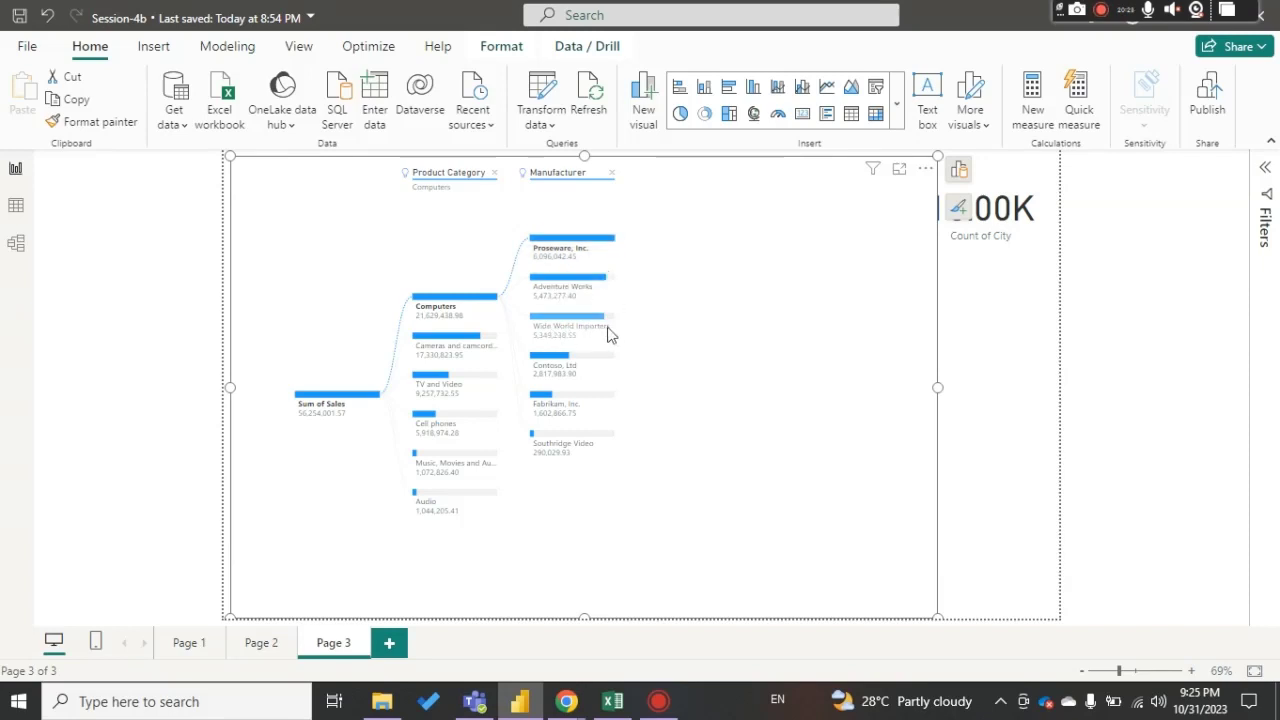
mouse_move(575, 405)
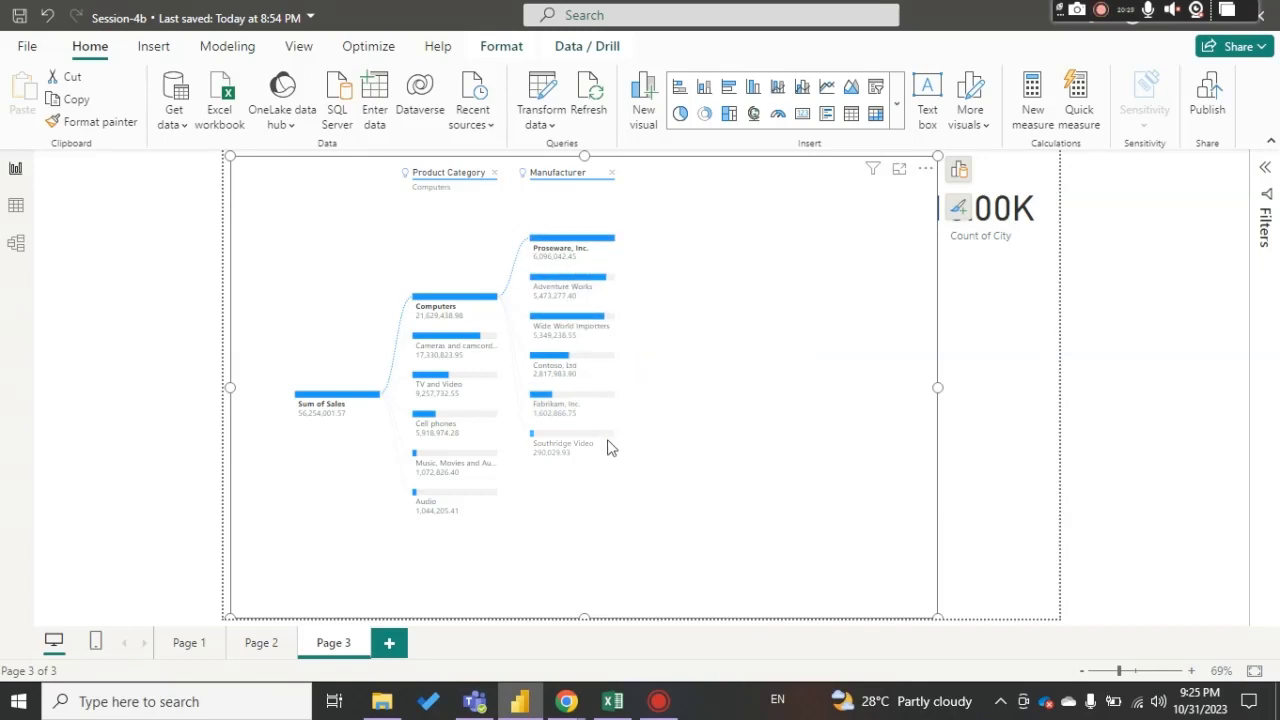
mouse_move(611, 450)
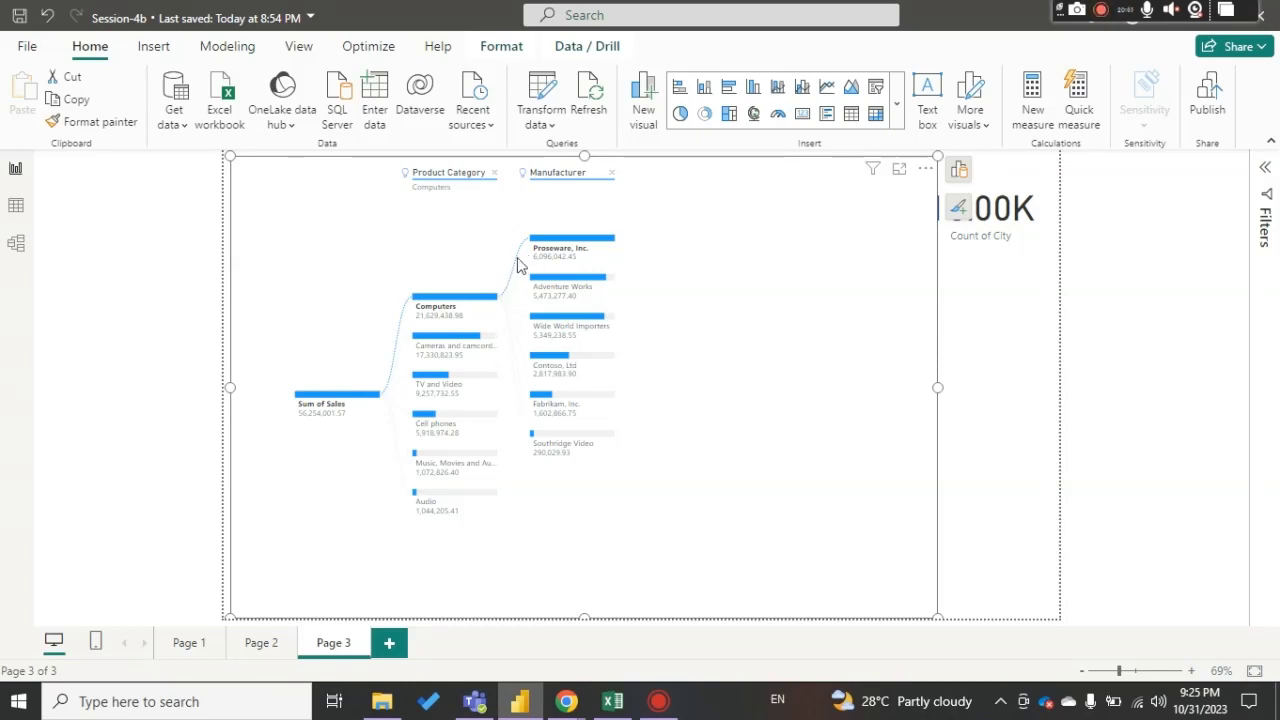
mouse_move(525, 180)
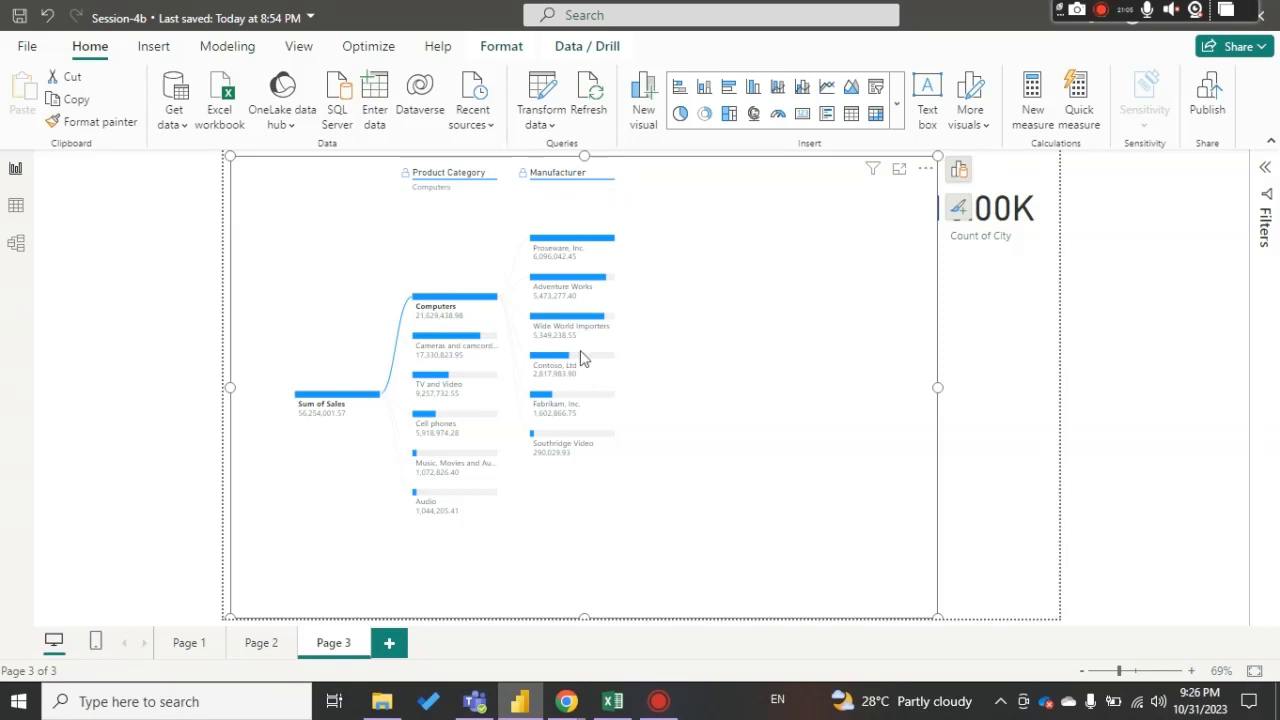
Step: Show manufacturers for TV and Video, Cell phones, Music, Movies and Audio Books, then Audio
left_click(485, 318)
mouse_move(488, 341)
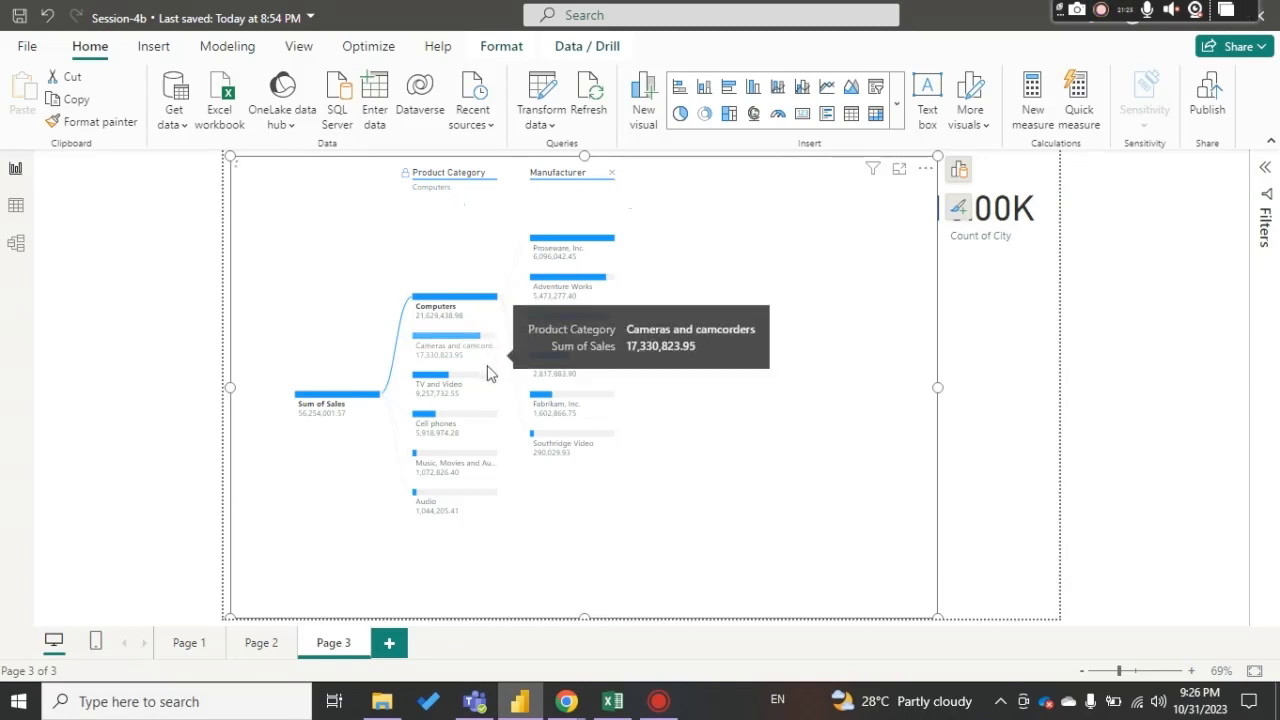
left_click(487, 372)
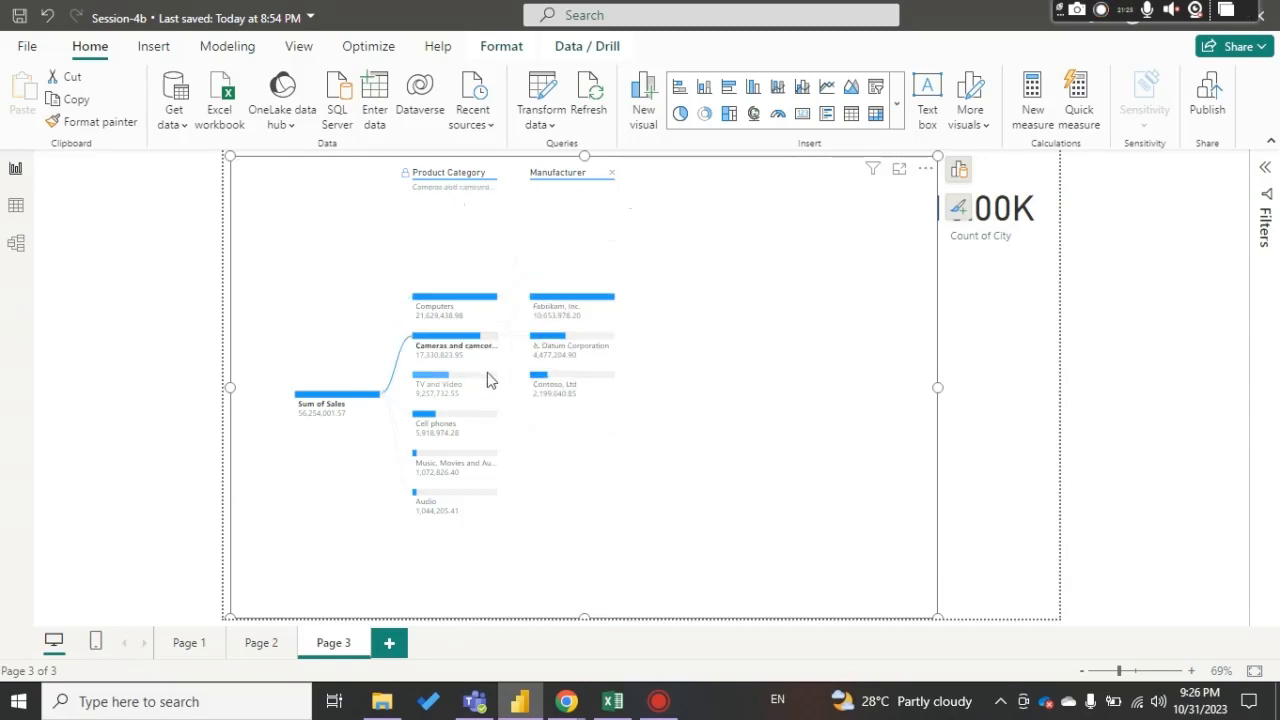
left_click(499, 424)
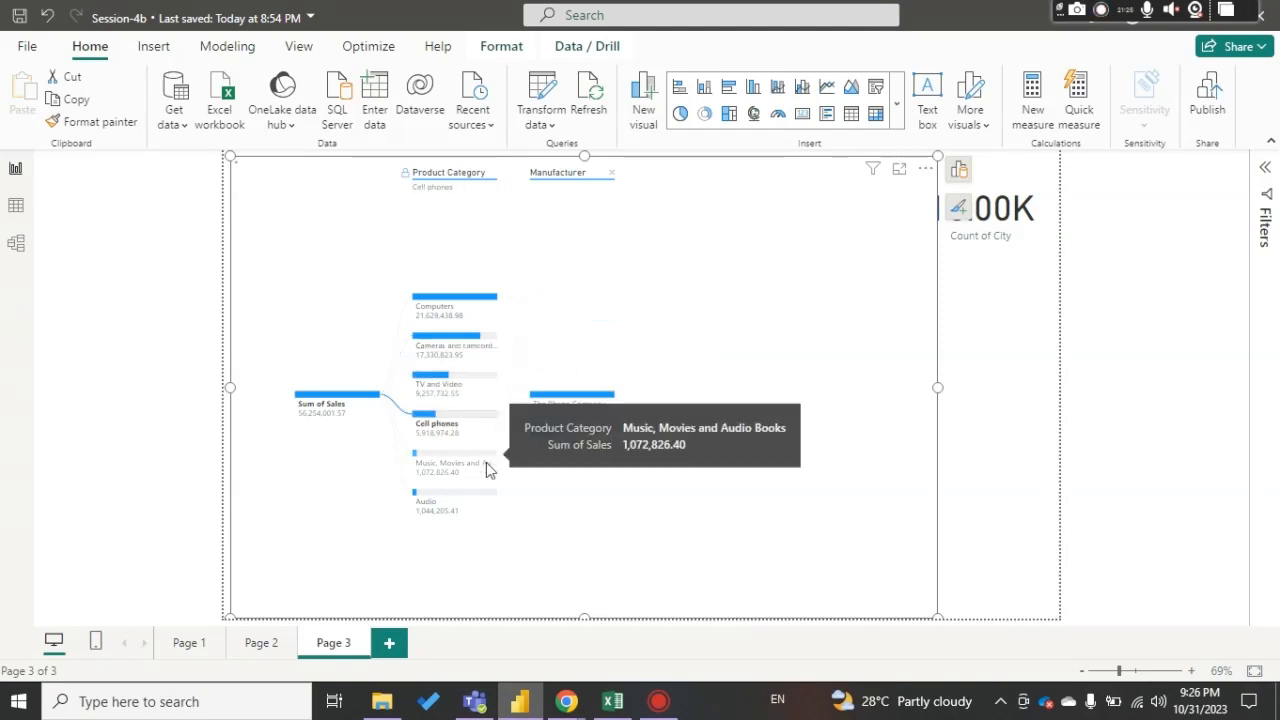
left_click(488, 470)
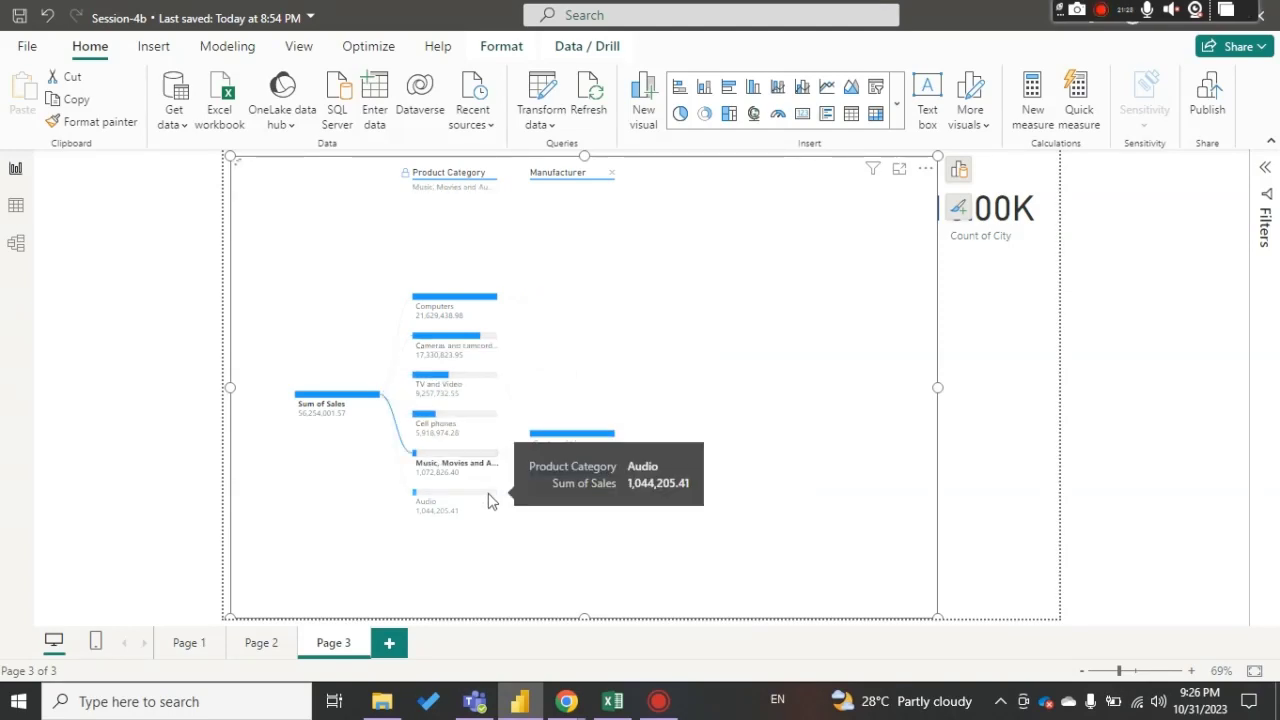
left_click(488, 500)
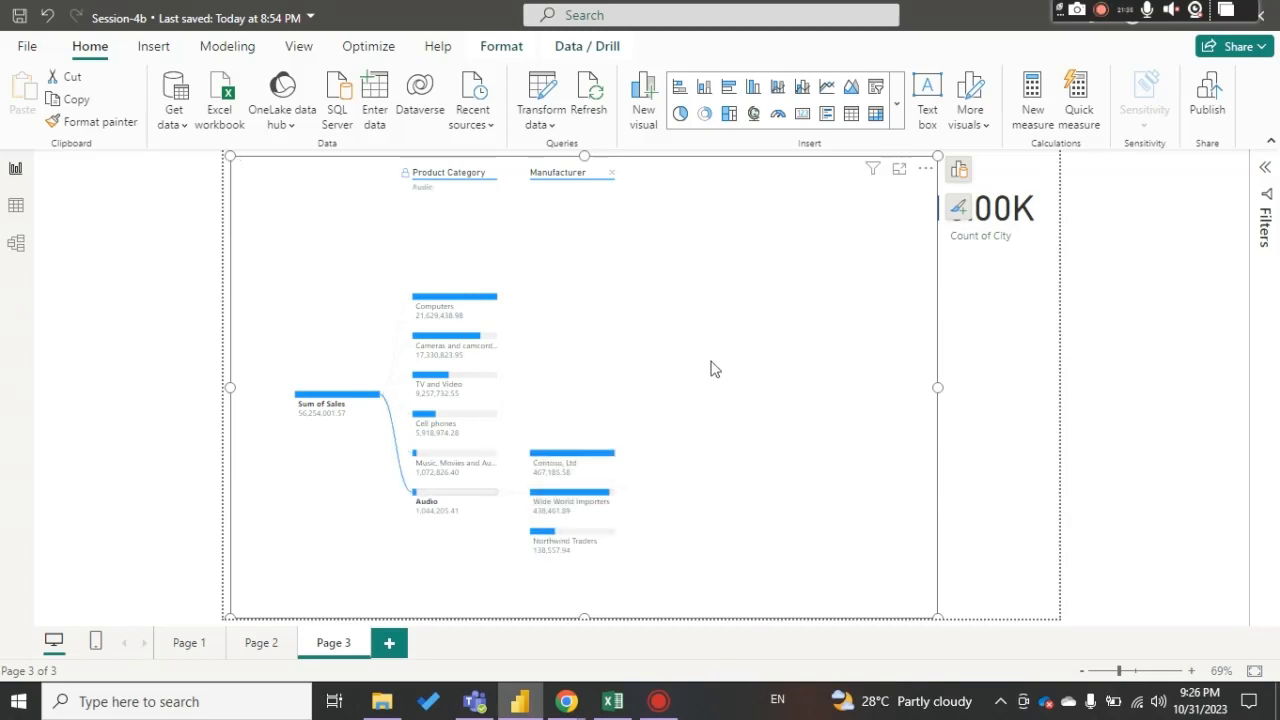
left_click(613, 701)
left_click(617, 708)
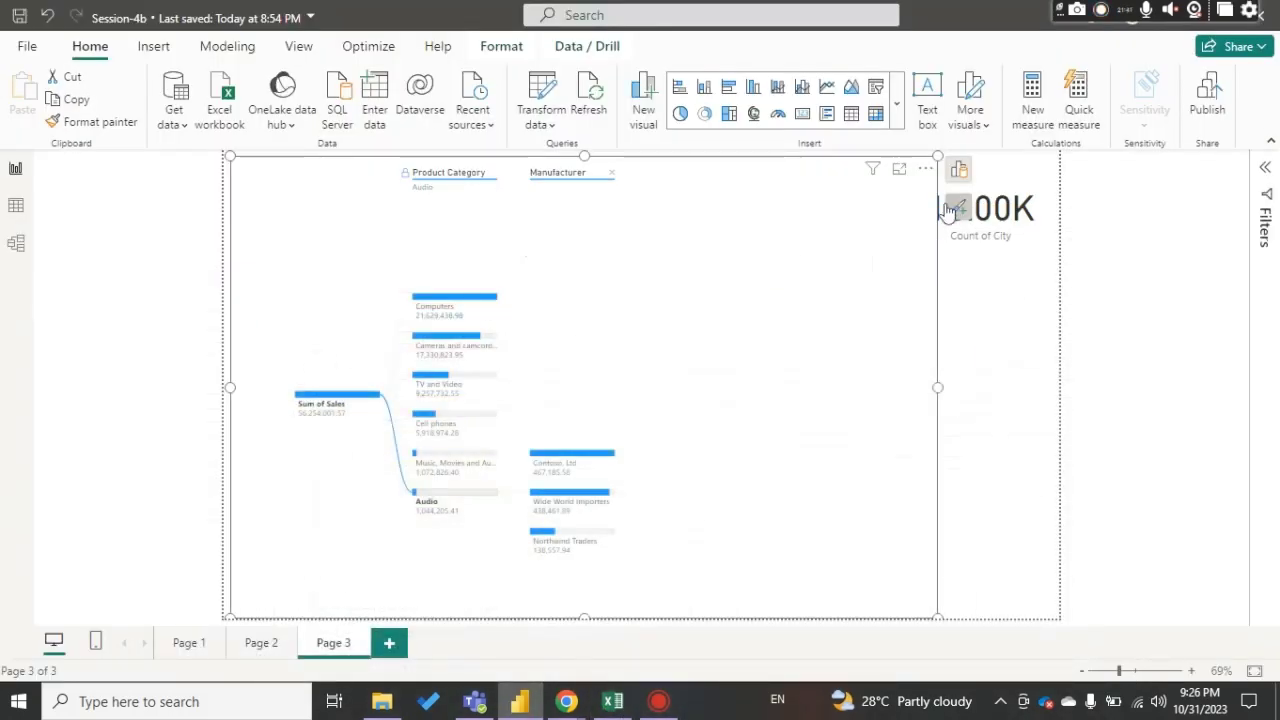
Step: Browse through the full Visualizations gallery of visual types, then close it
left_click(903, 119)
scroll(814, 380, "down", 1)
scroll(812, 376, "down", 3)
scroll(812, 380, "down", 1)
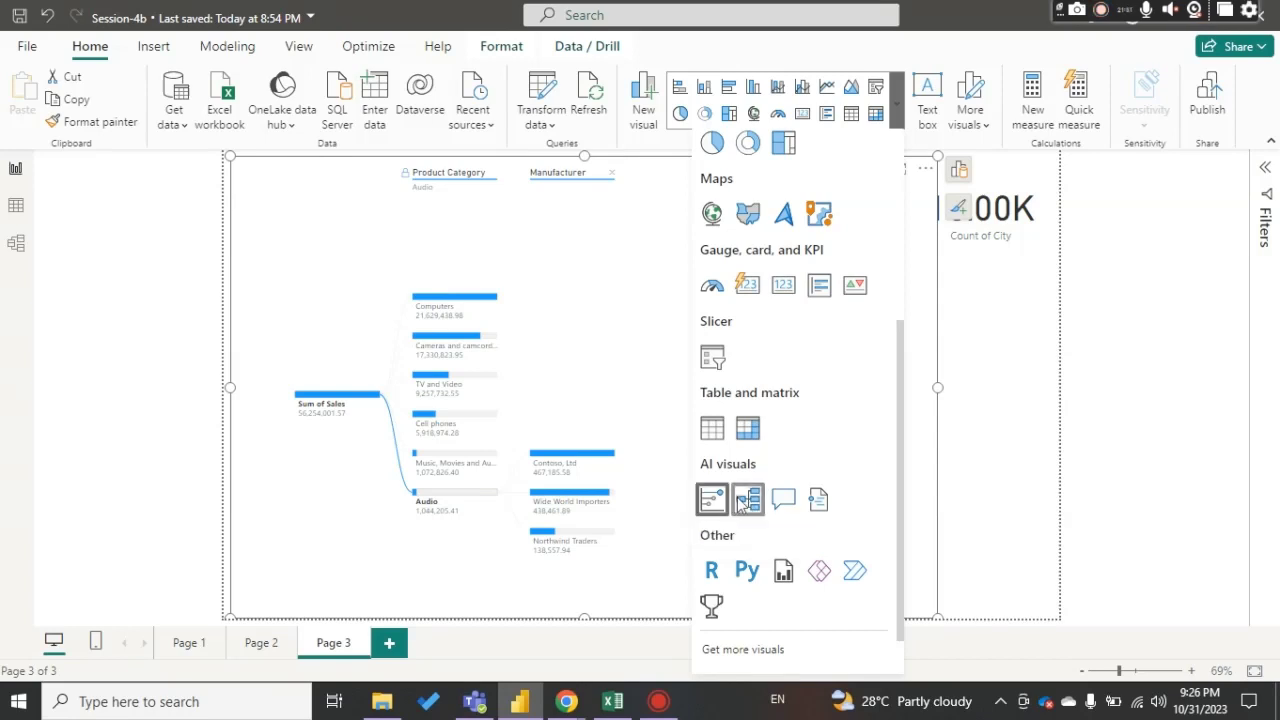
left_click(632, 291)
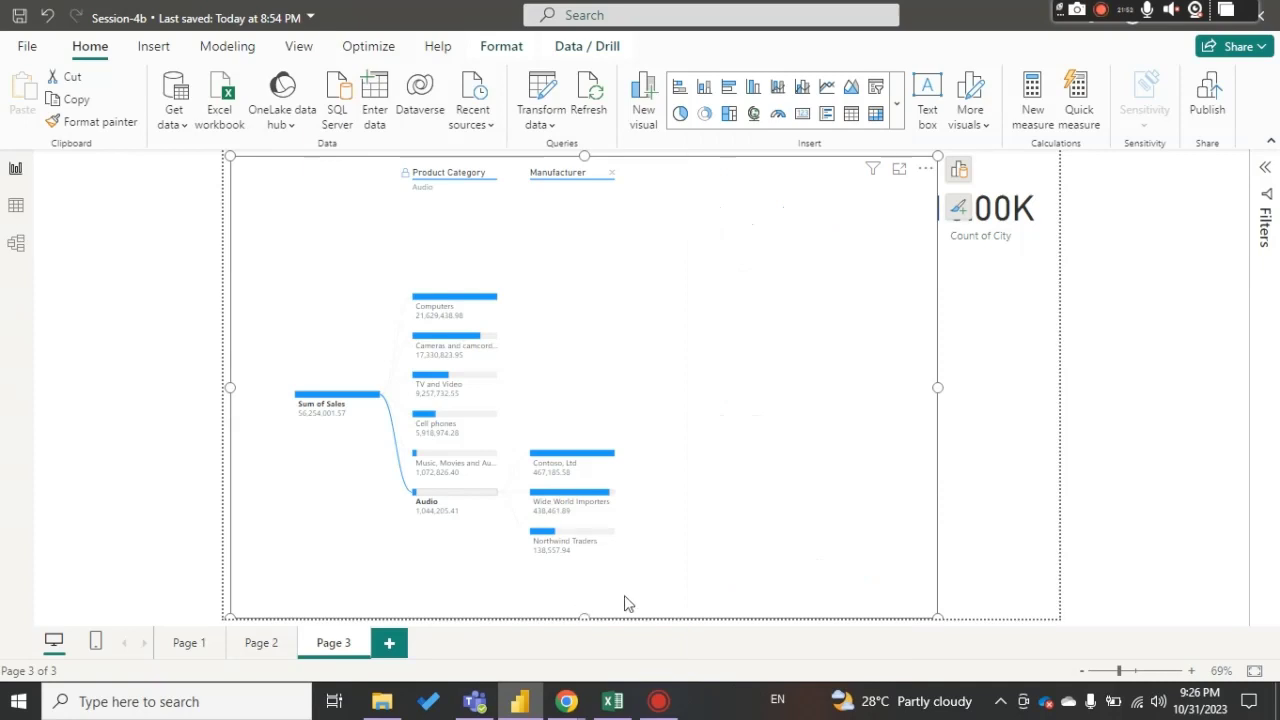
Step: Add a blank Page 4 and check the Smart Narrative topic in Excel cell B21
left_click(389, 646)
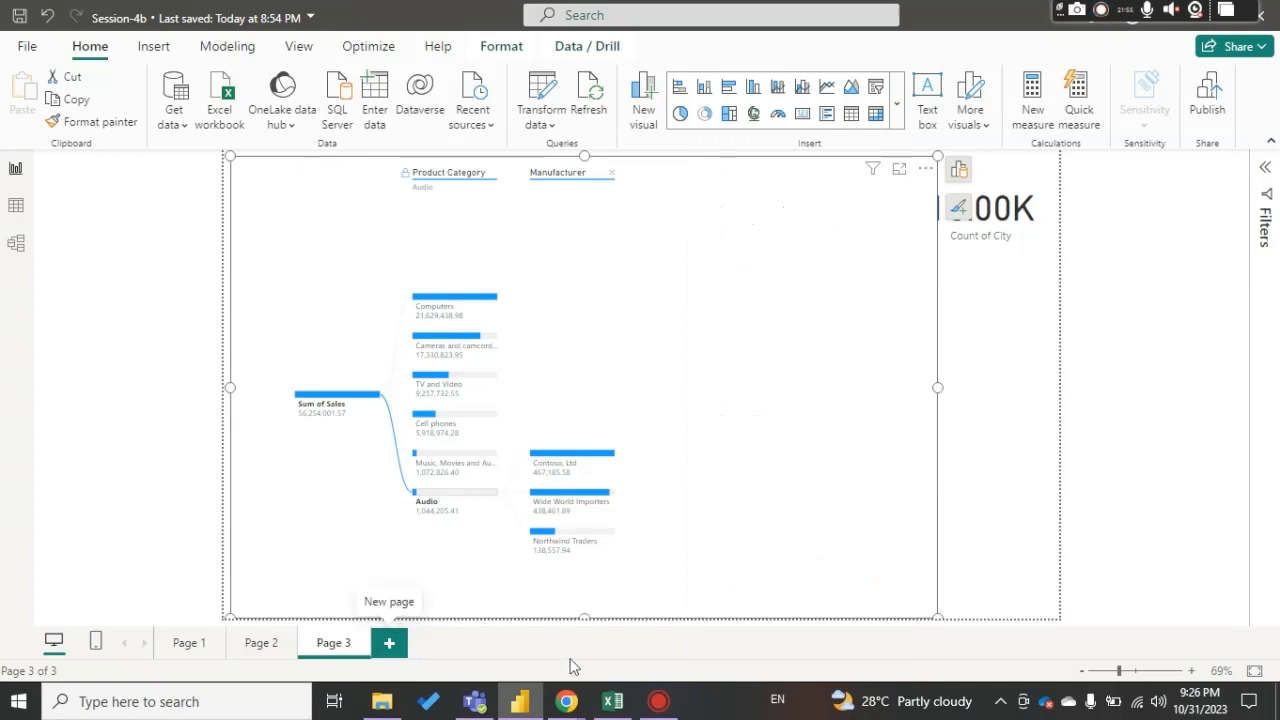
left_click(610, 702)
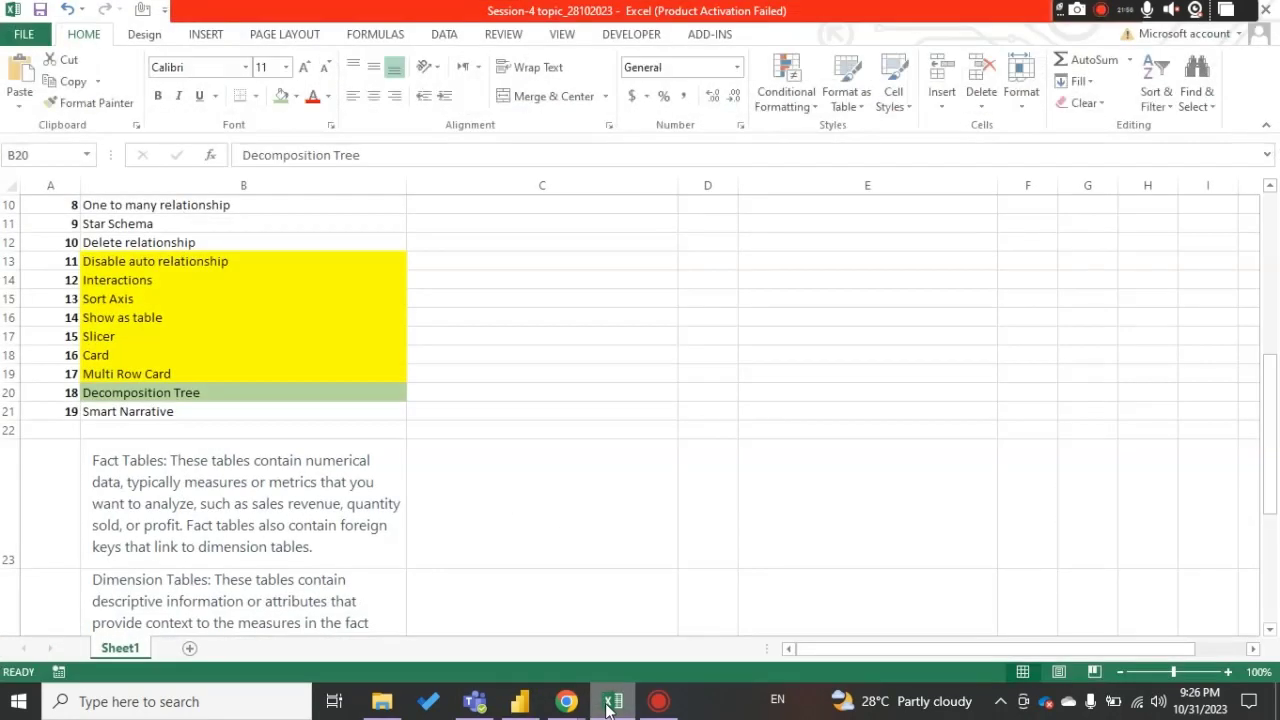
left_click(178, 411)
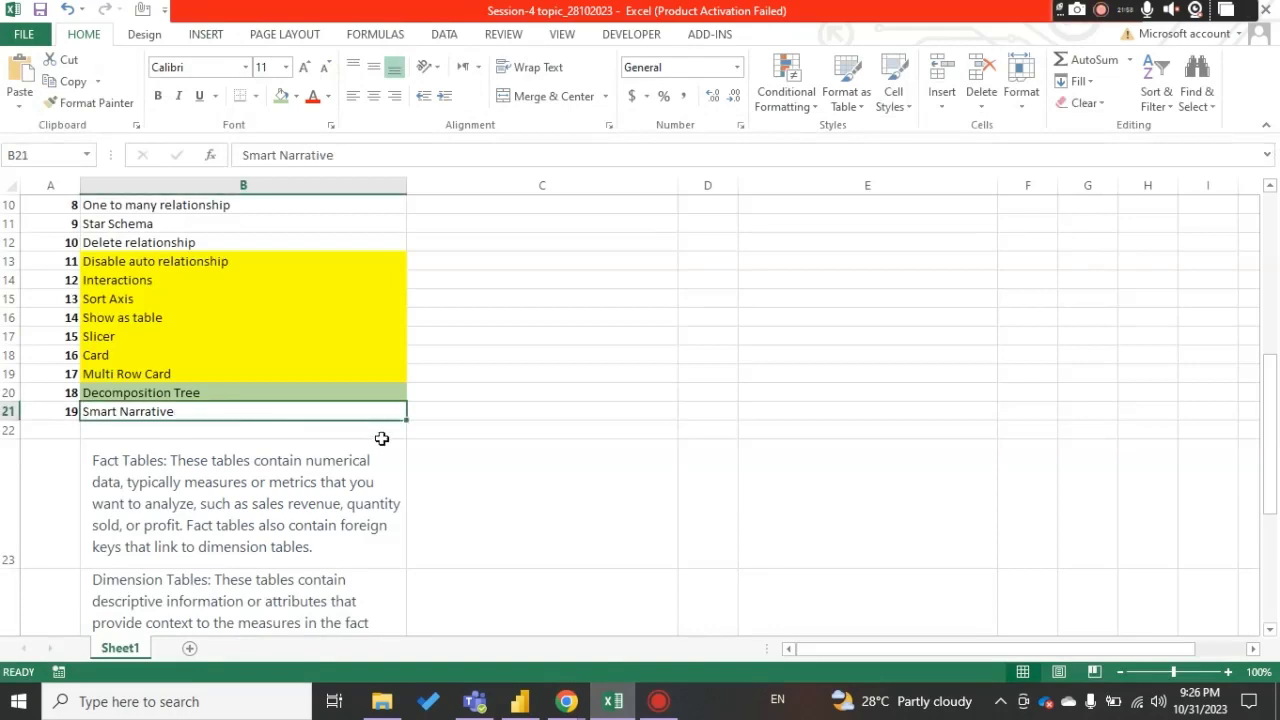
left_click(613, 700)
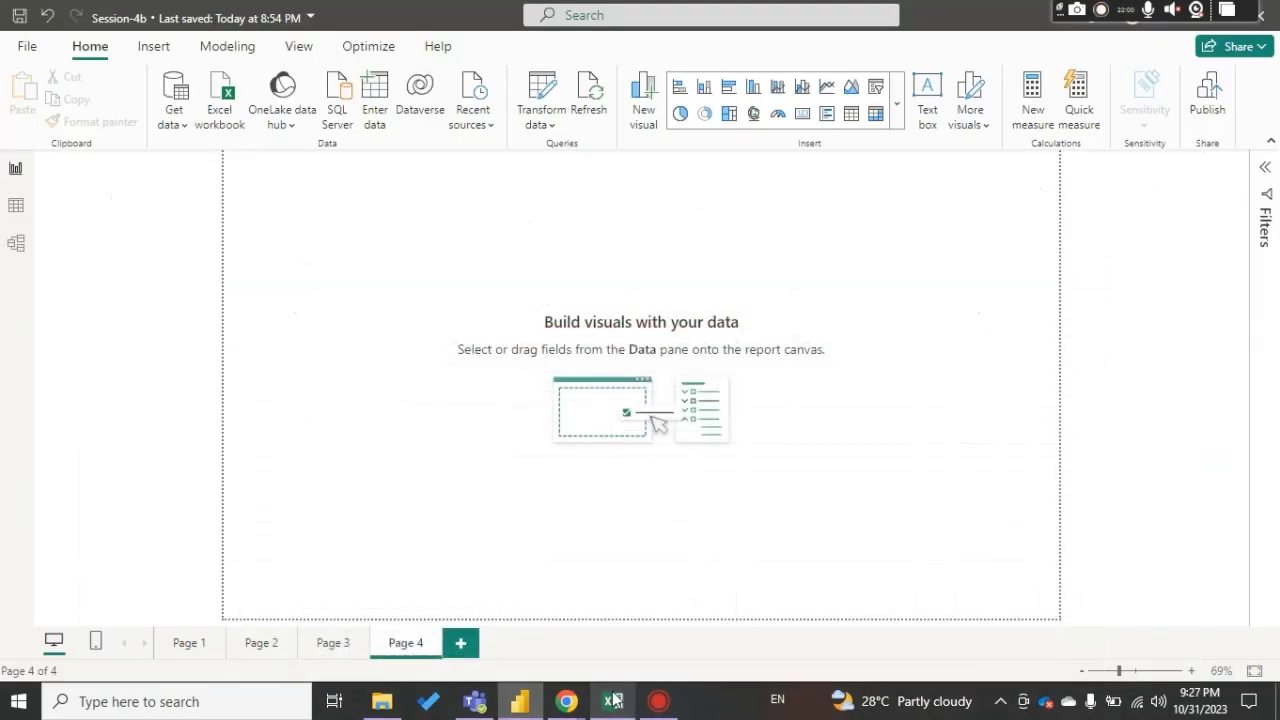
Step: Return to Page 3 and narrow the decomposition tree visual
left_click(330, 645)
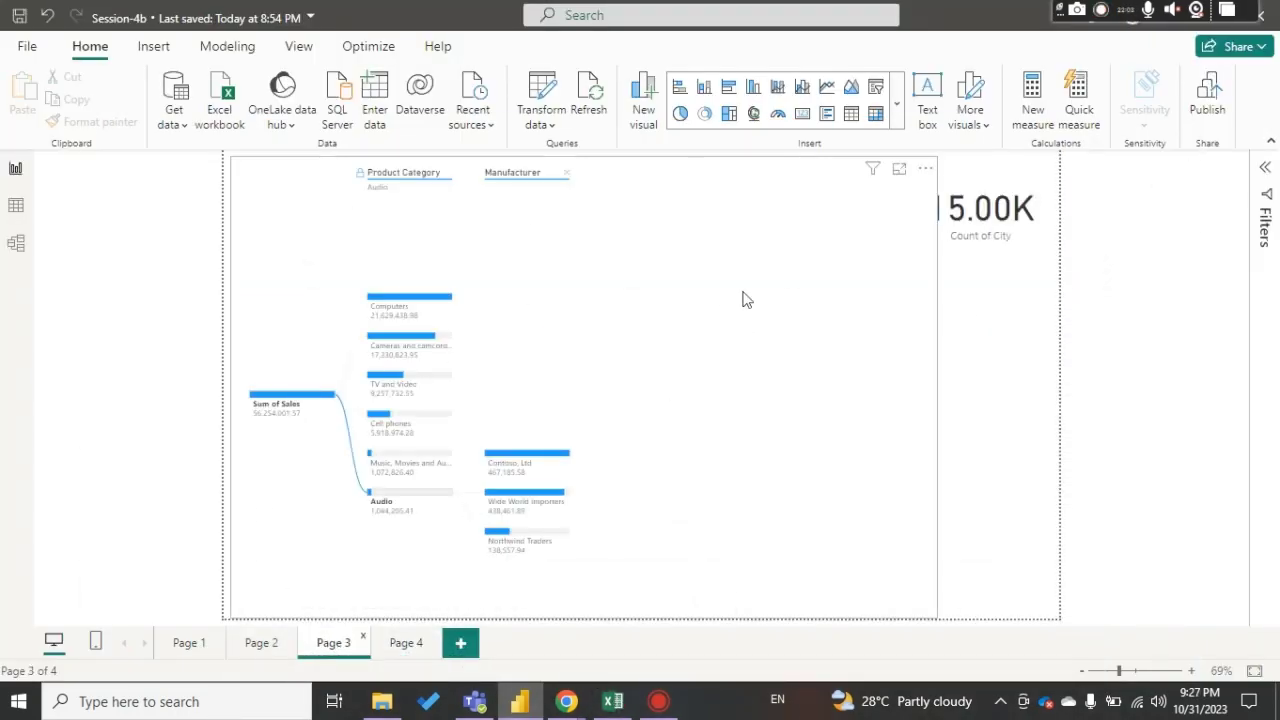
left_click(655, 253)
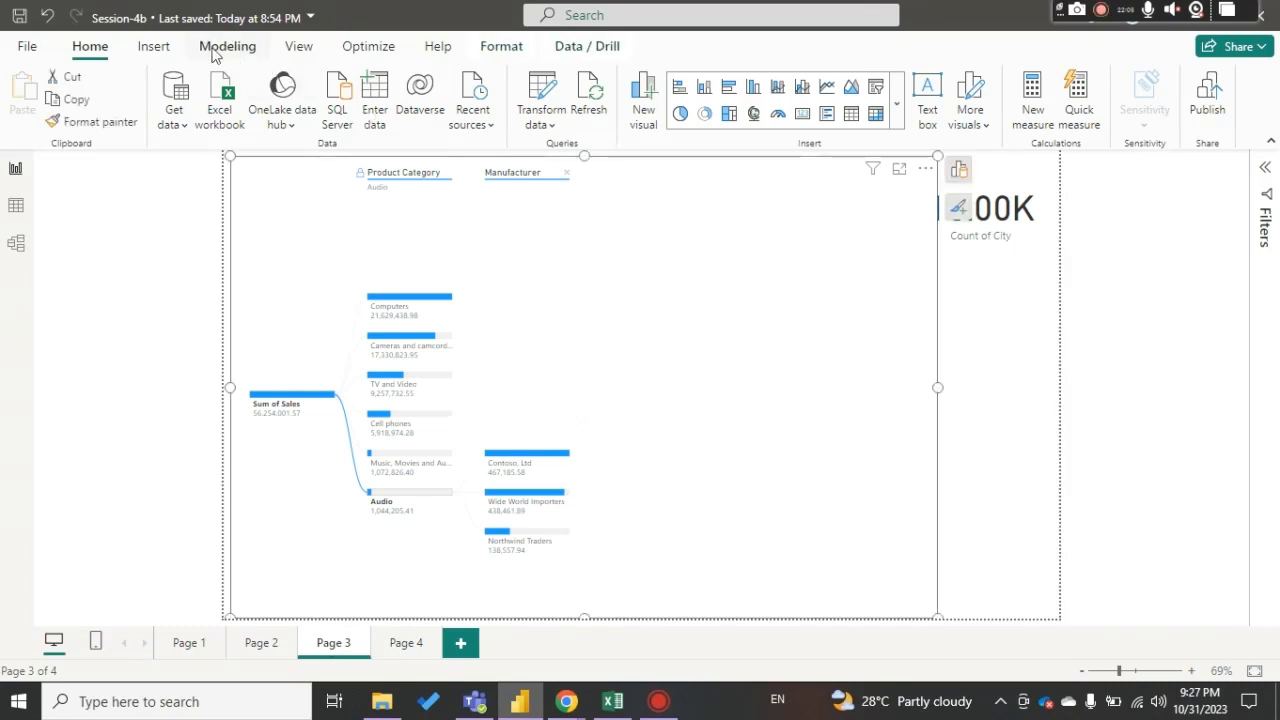
left_click(155, 47)
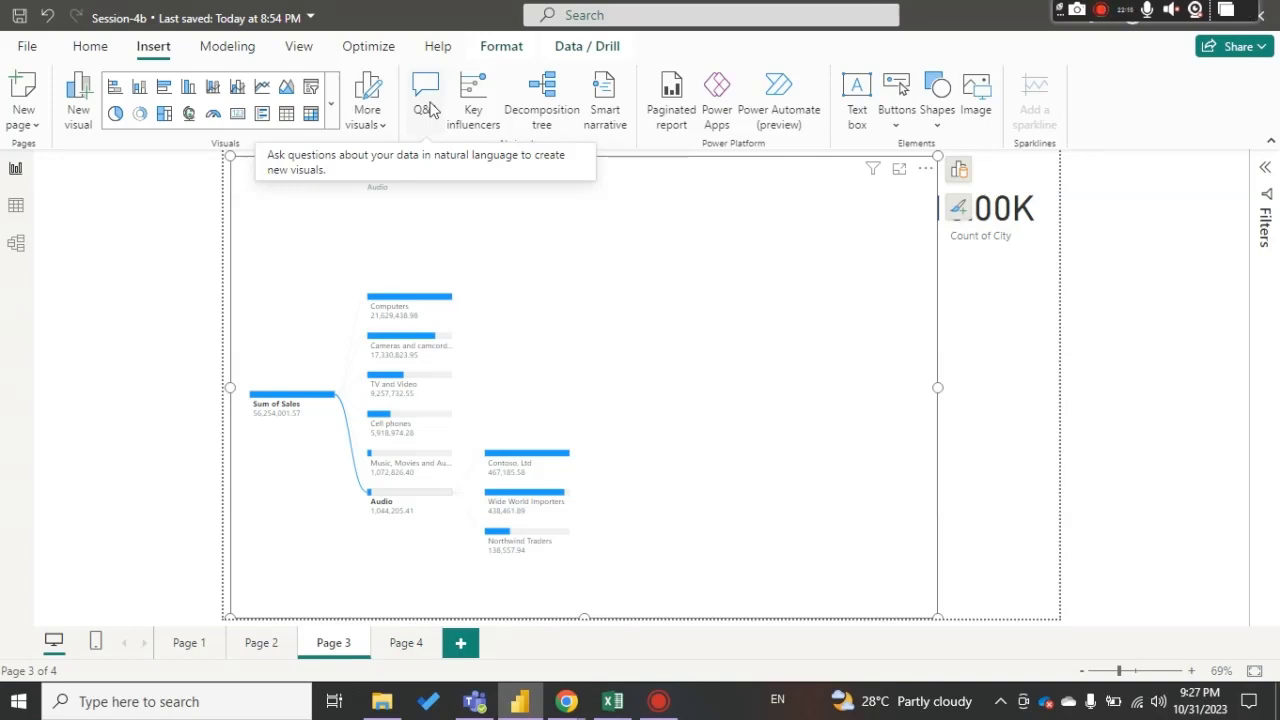
right_click(677, 259)
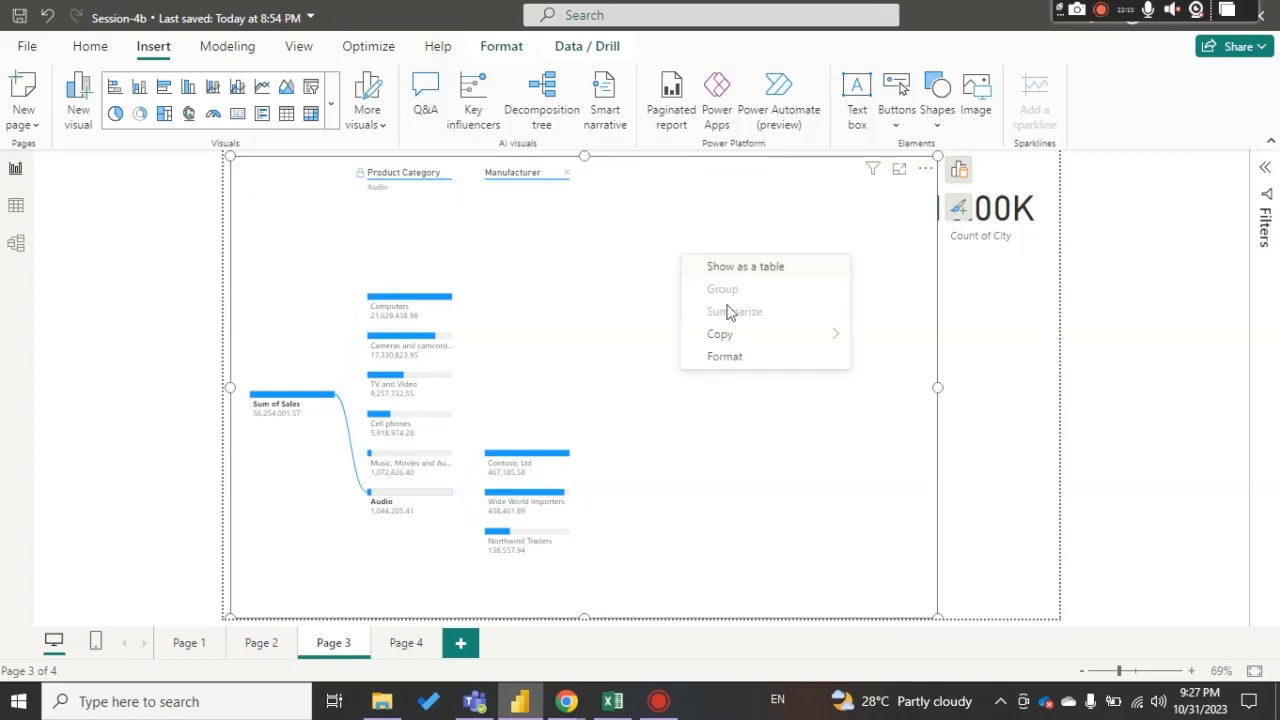
mouse_move(748, 337)
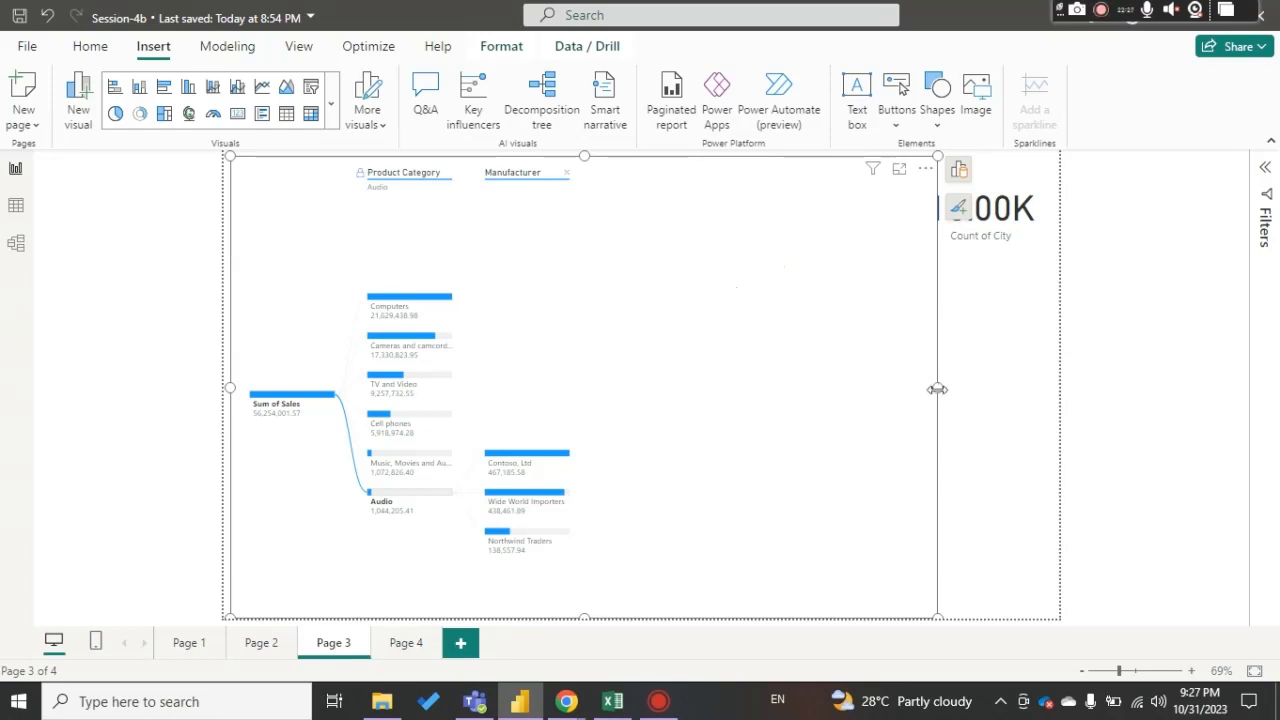
left_click_drag(937, 388, 820, 390)
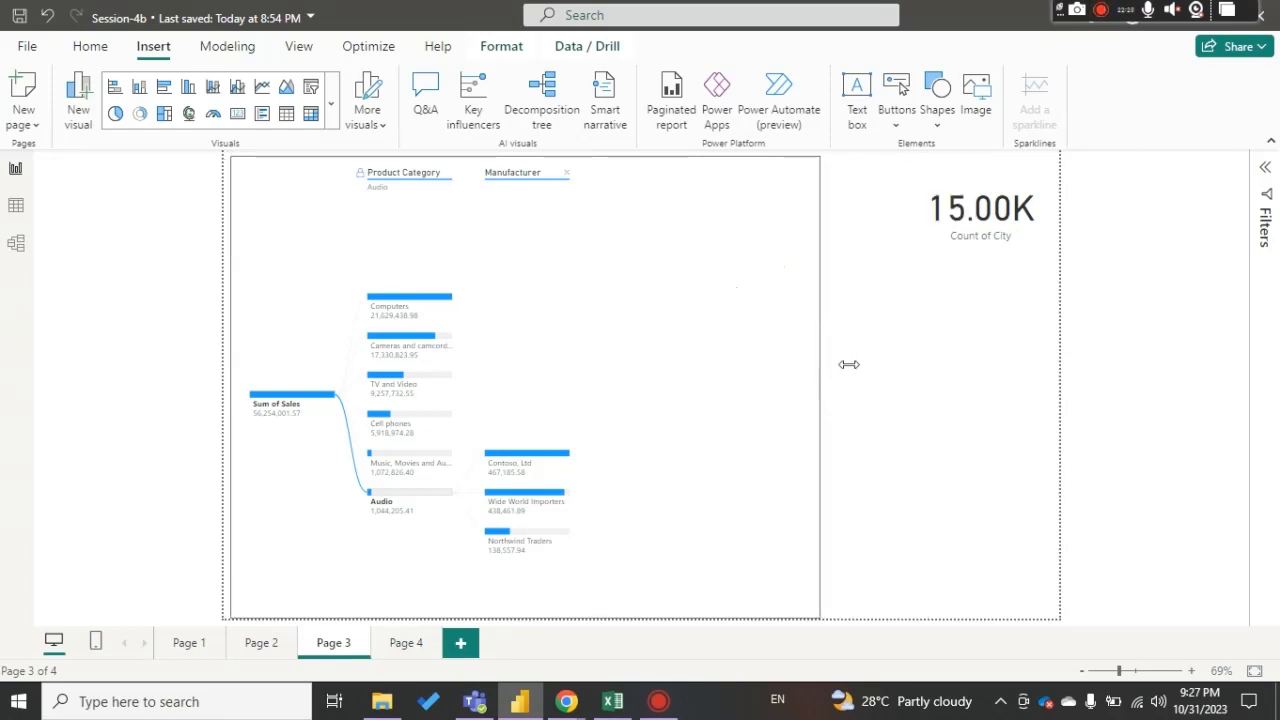
left_click(866, 283)
Step: Delete the 15.00K Count of City card and widen the tree into the freed space
right_click(866, 281)
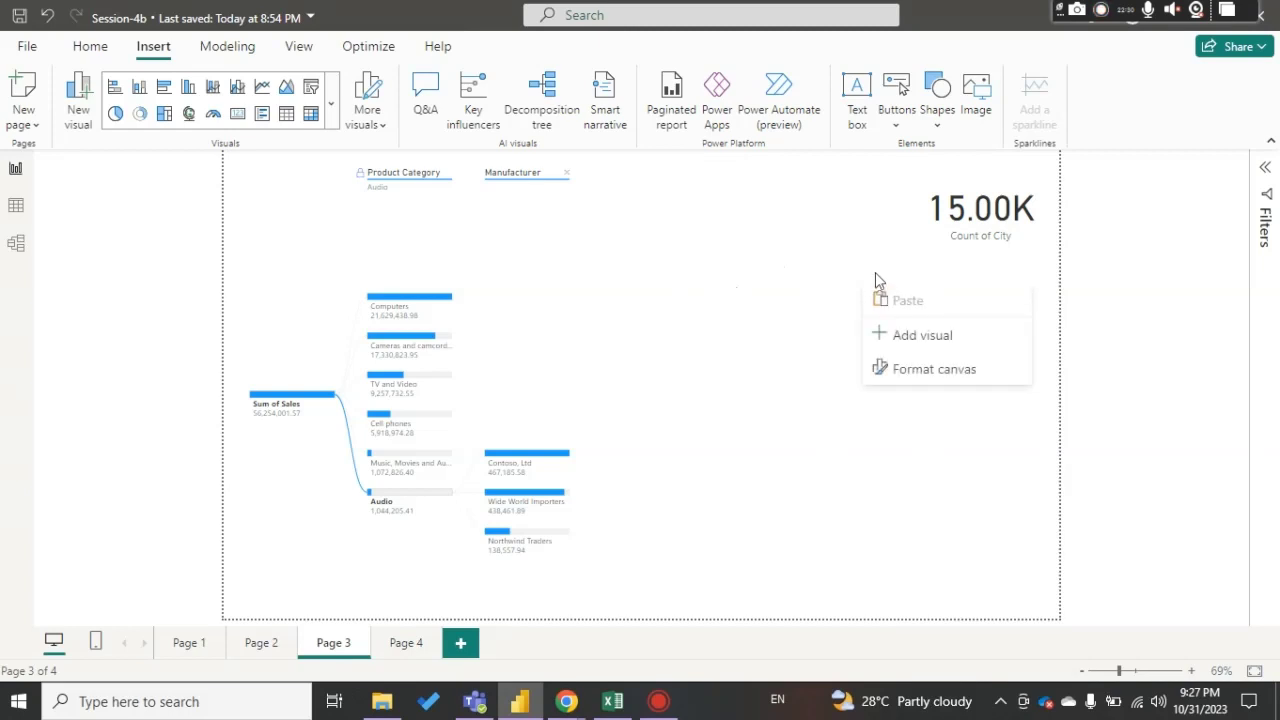
left_click(661, 264)
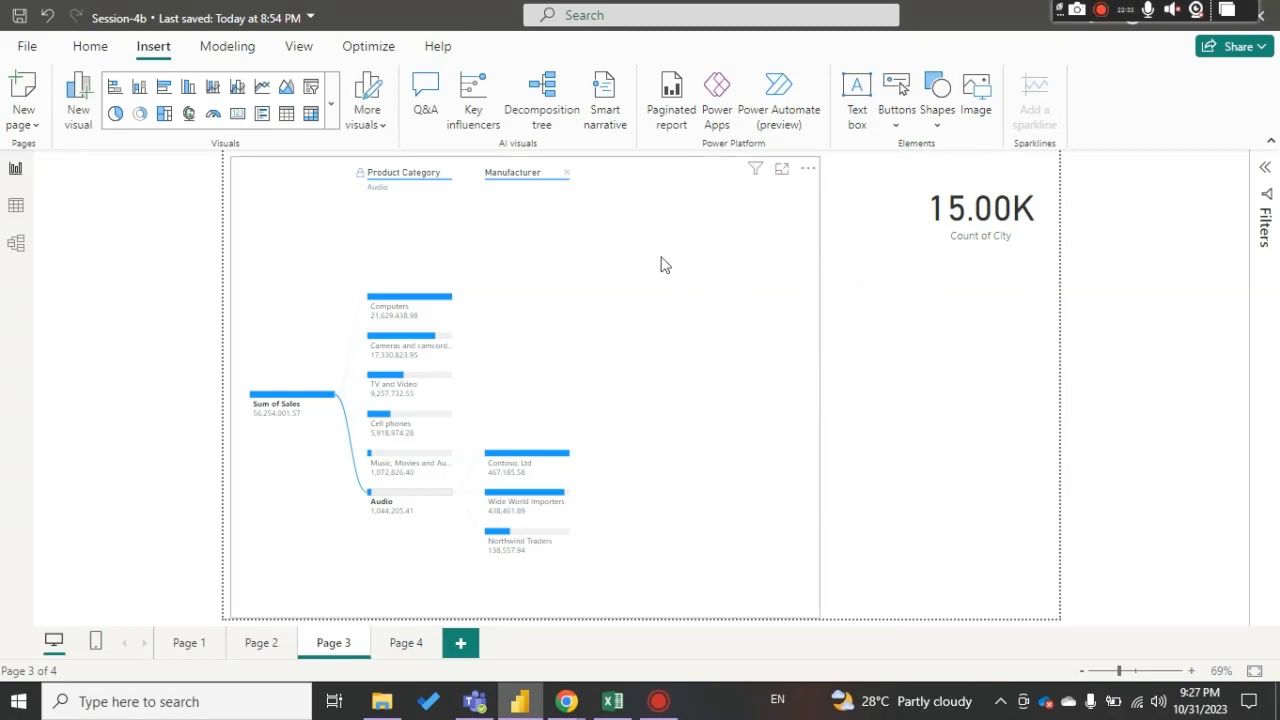
right_click(661, 264)
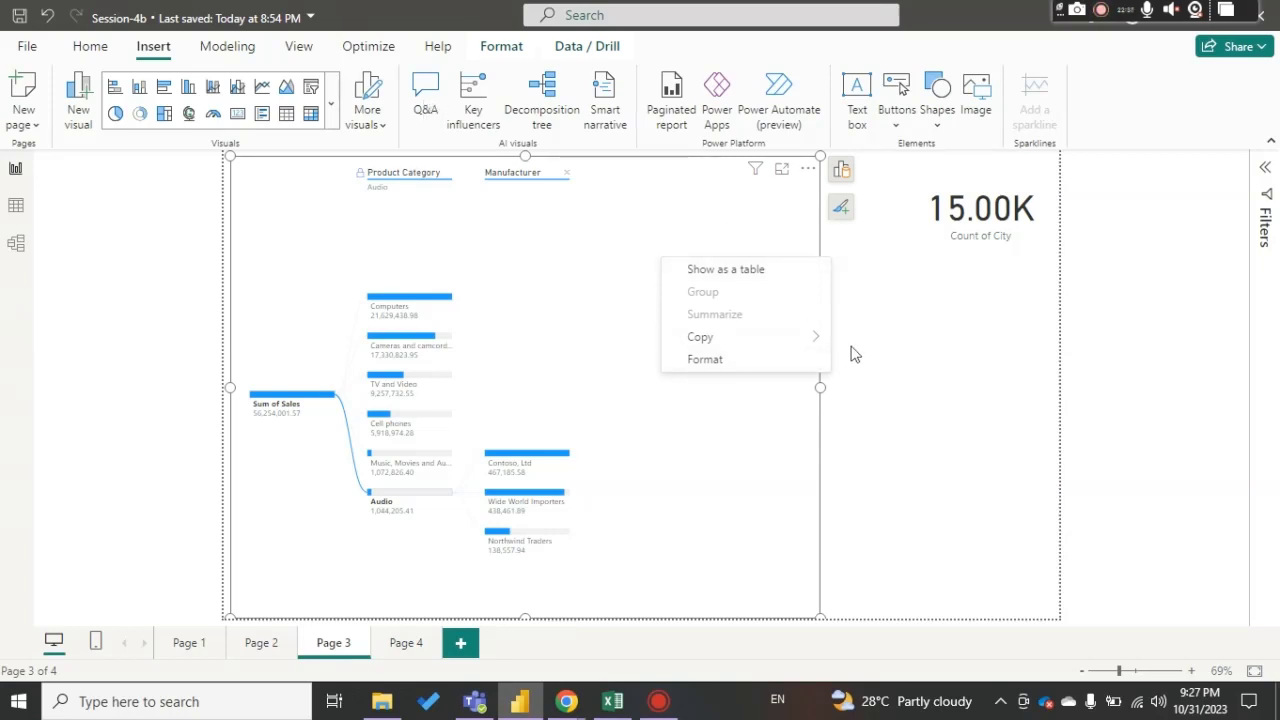
left_click(981, 240)
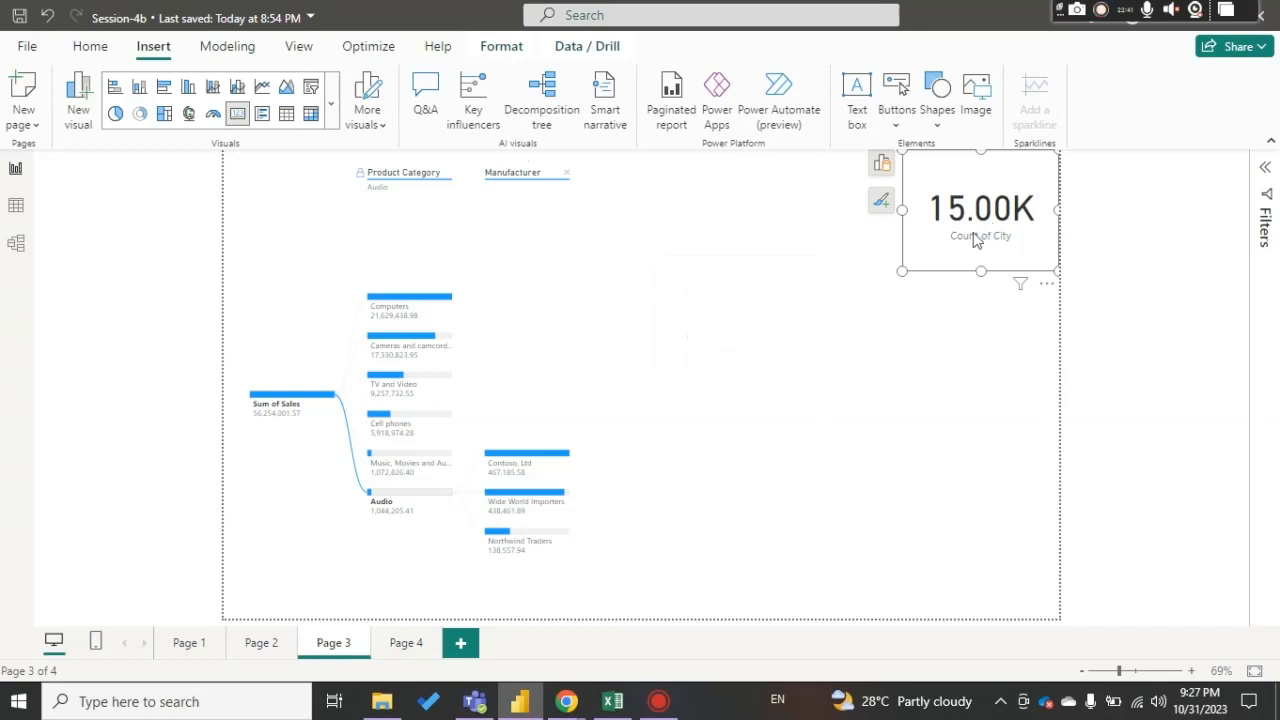
key("Delete")
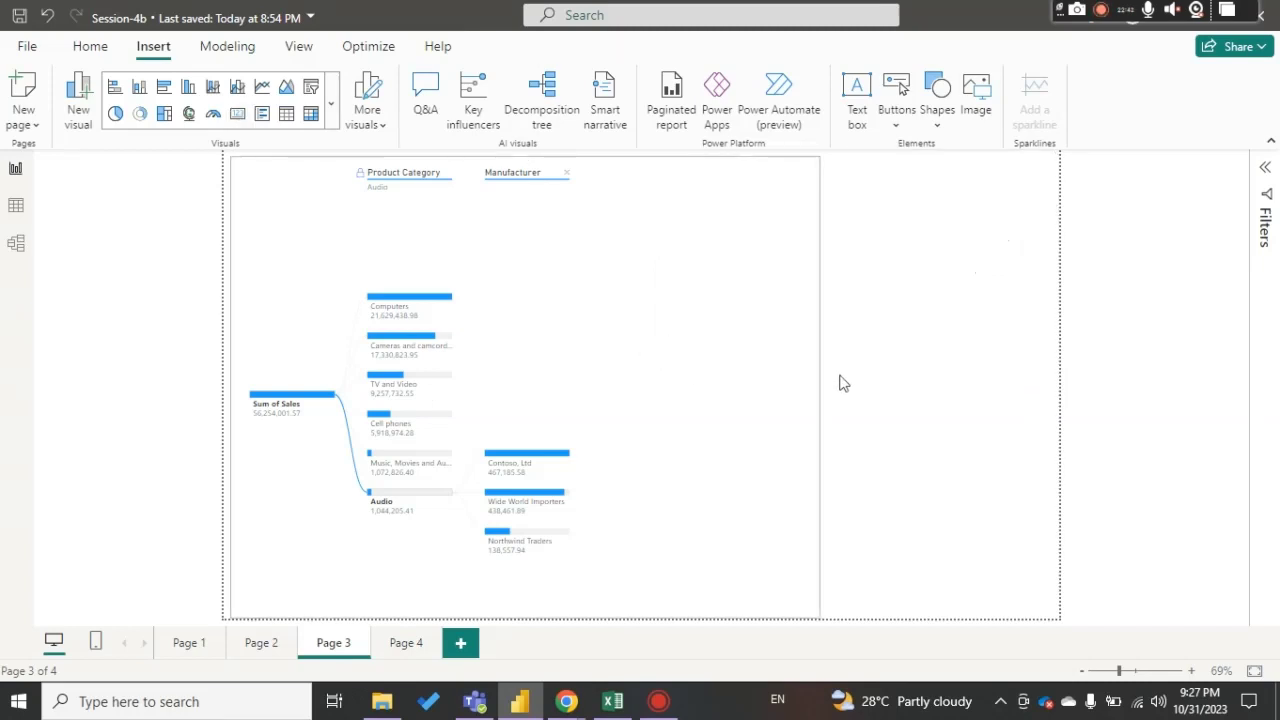
left_click(816, 372)
left_click_drag(820, 387, 1001, 394)
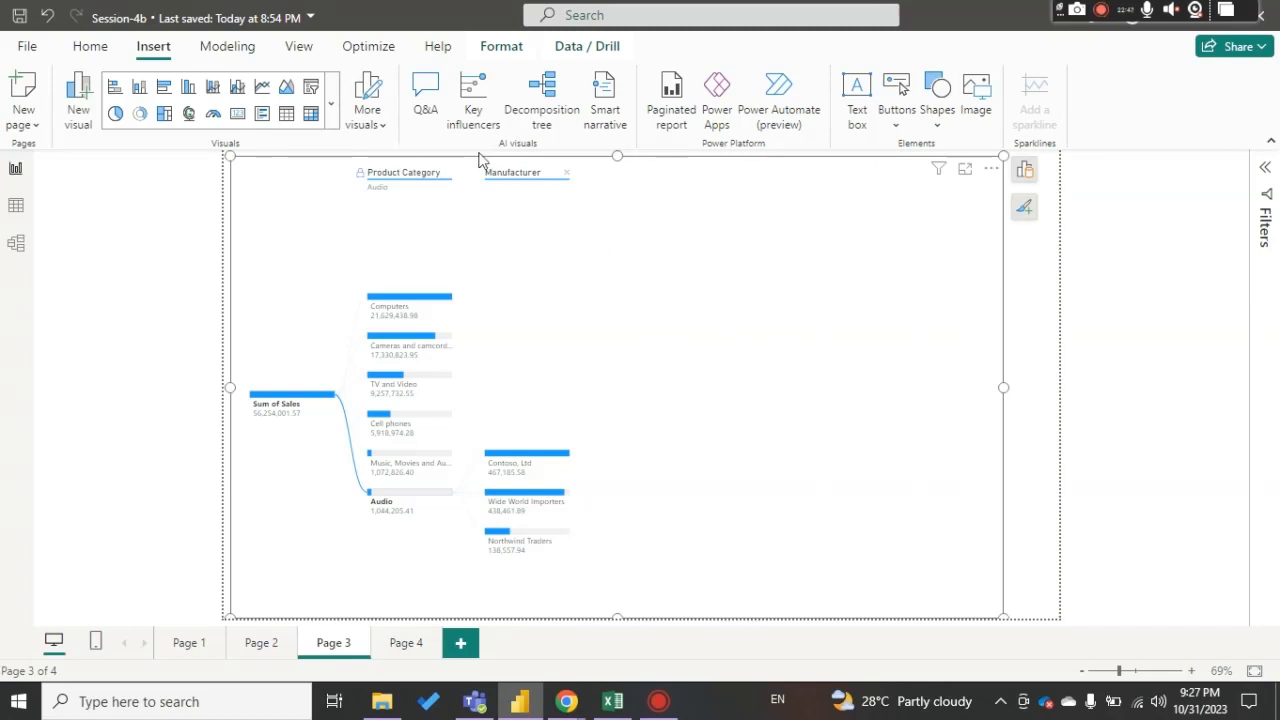
Step: Insert a Q&A visual right of the tree and type 'which TV manufacture saling m' as its question
left_click(425, 86)
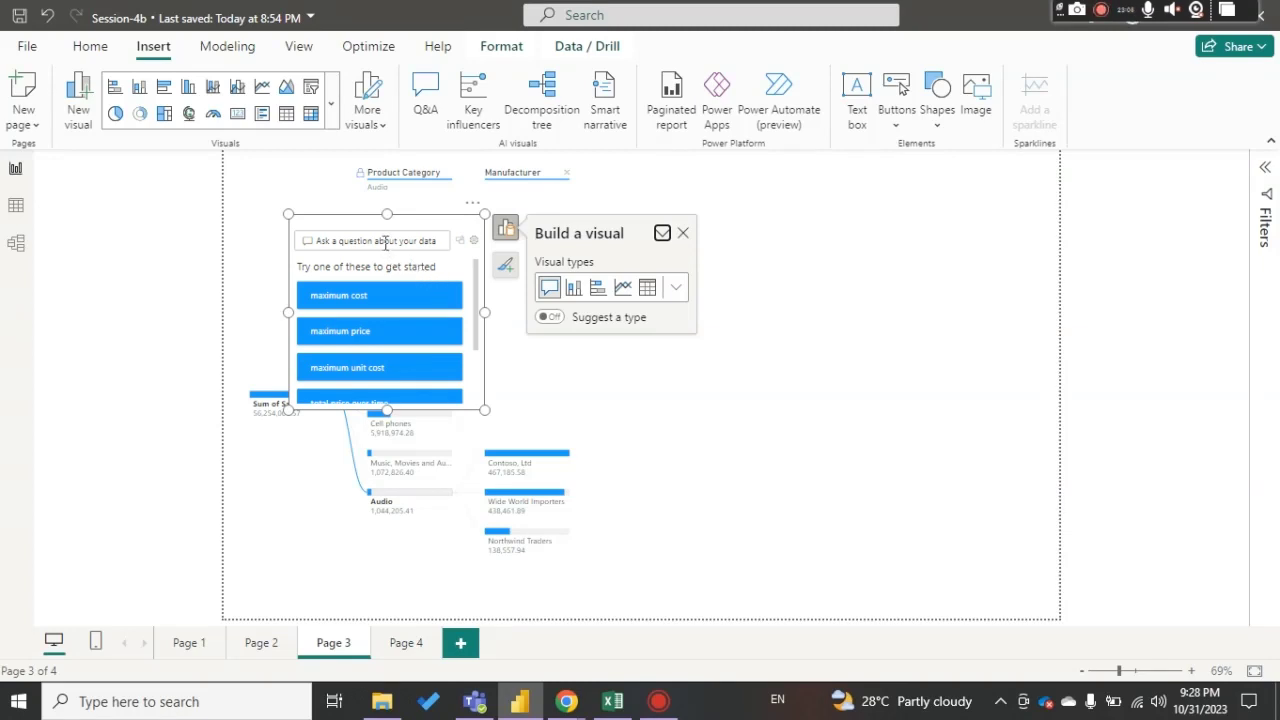
left_click_drag(395, 210, 851, 240)
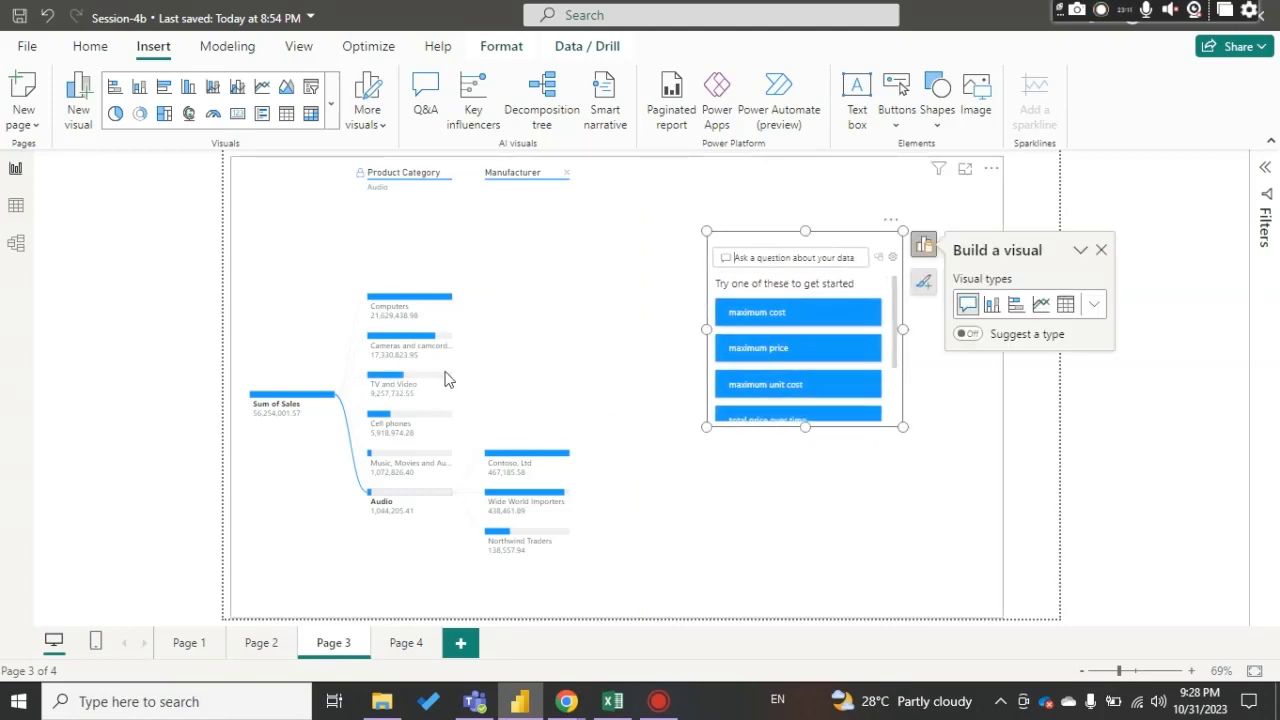
mouse_move(452, 383)
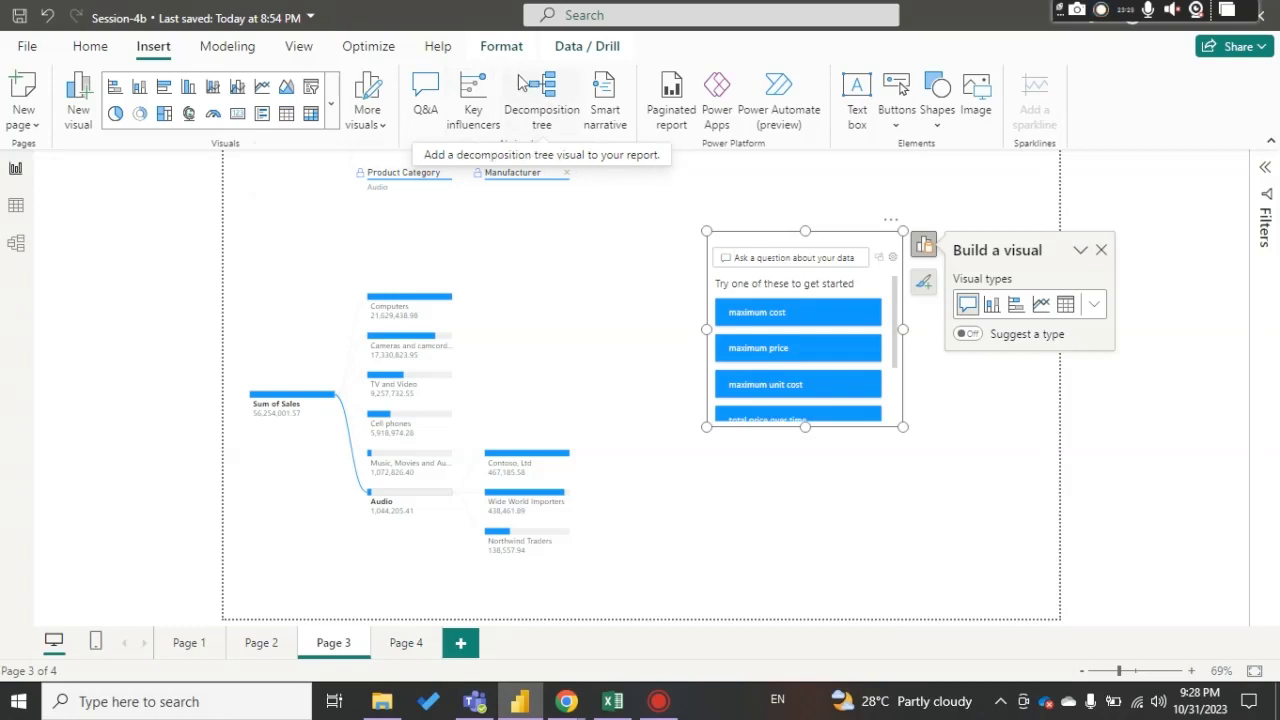
left_click(502, 46)
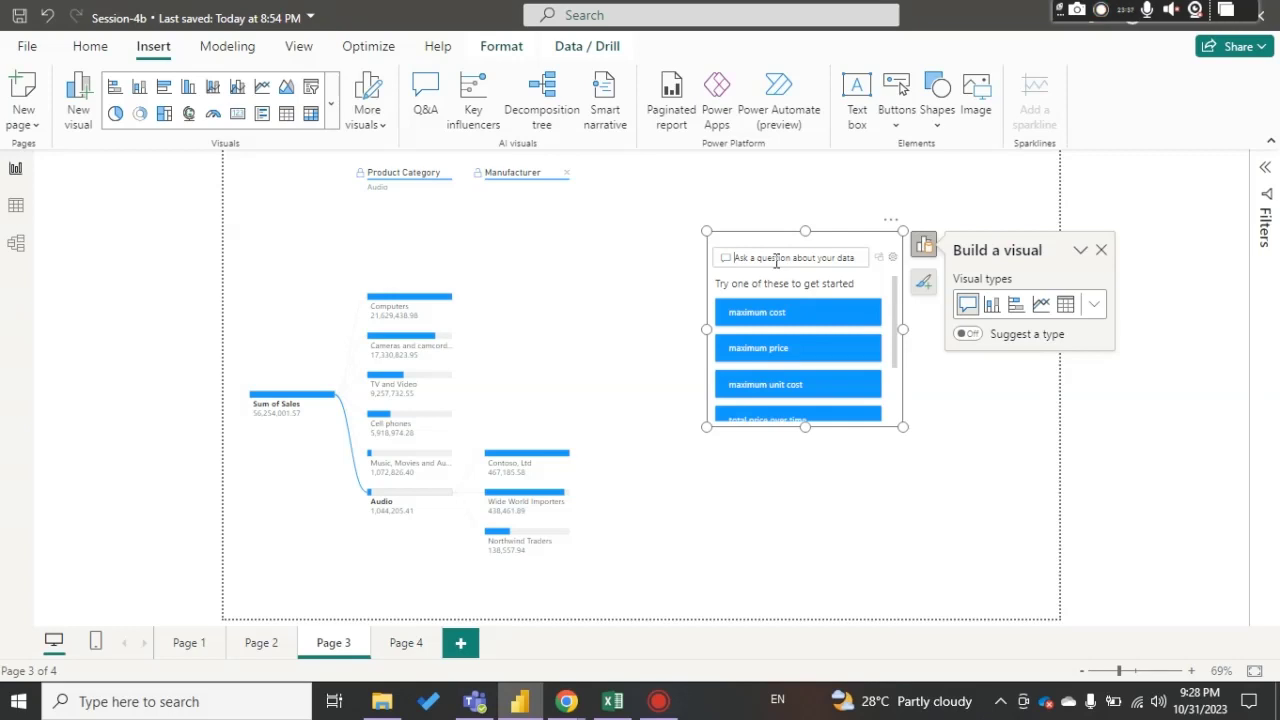
type("which")
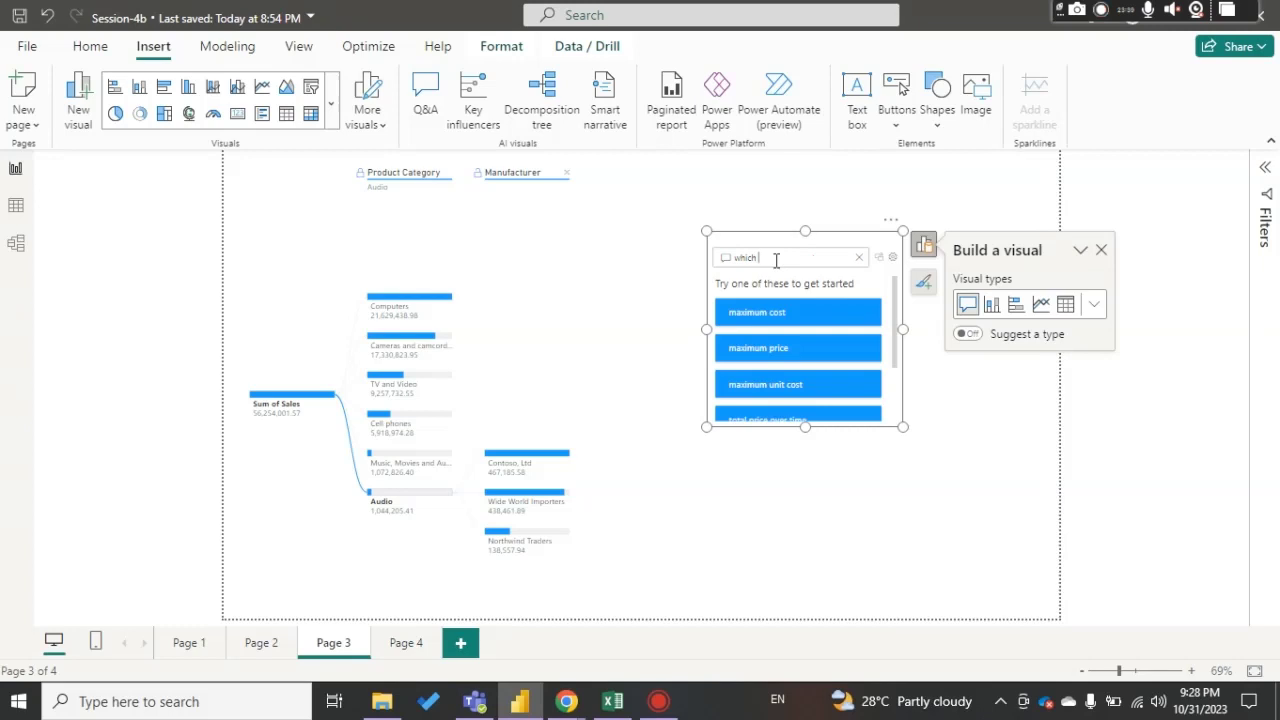
type(" TV manu")
type("facture s")
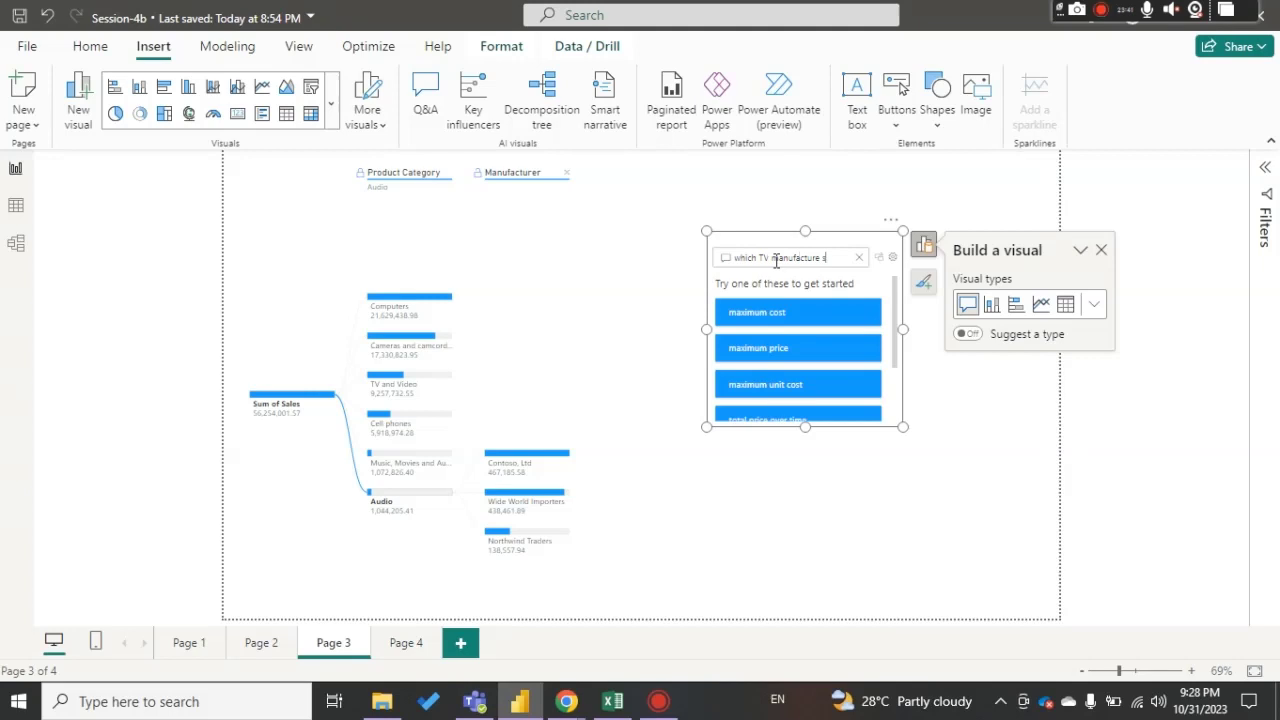
type("aling most")
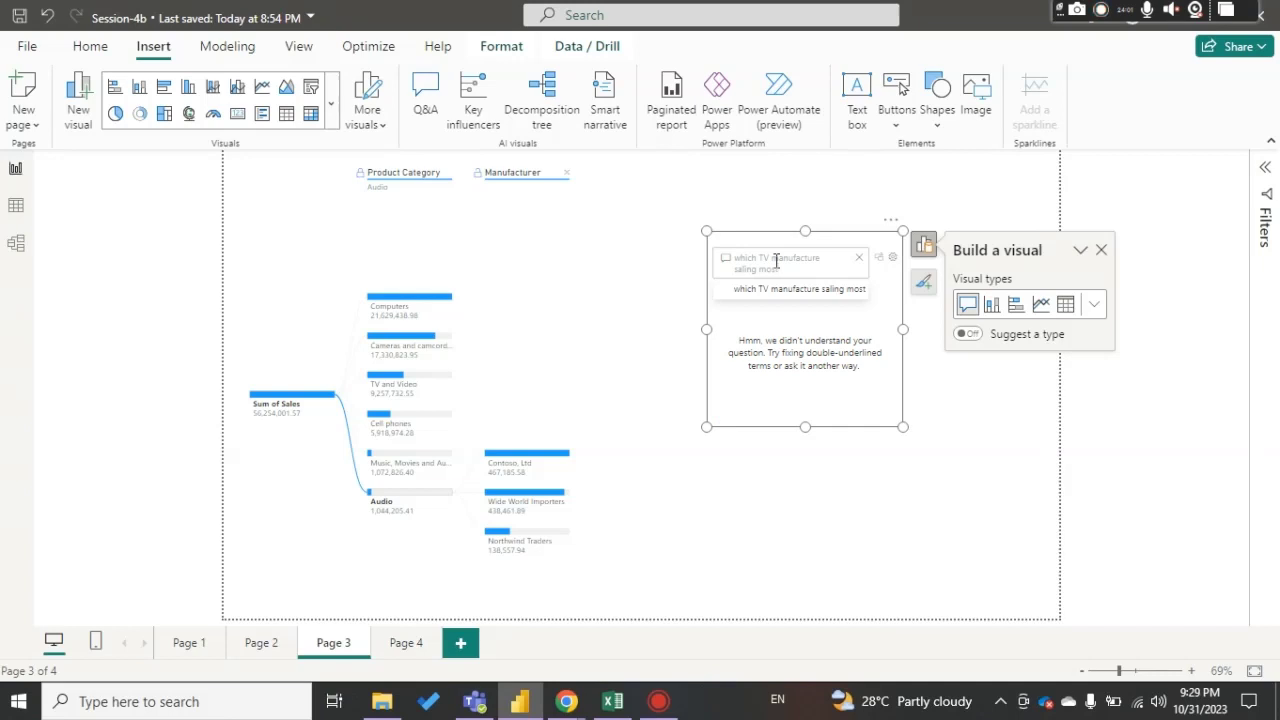
Step: Clear the unrecognised Q&A question and try a maximum cost question instead
left_click(858, 258)
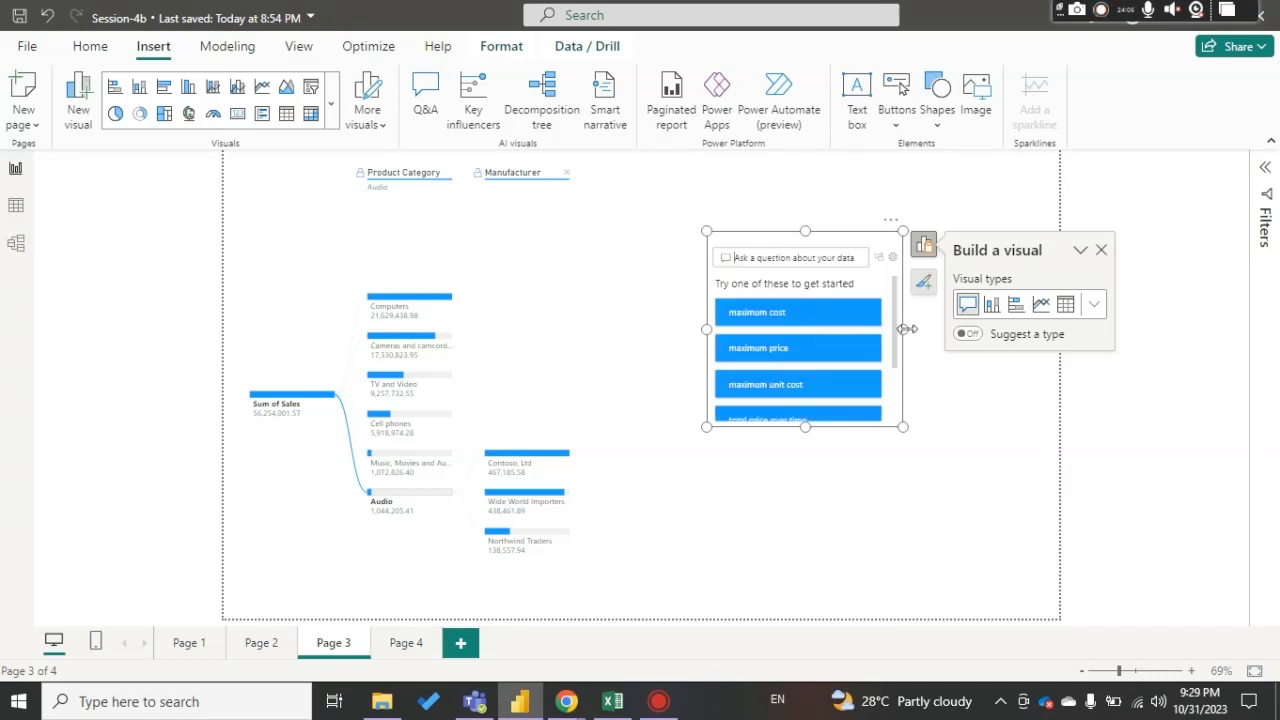
left_click_drag(895, 303, 893, 355)
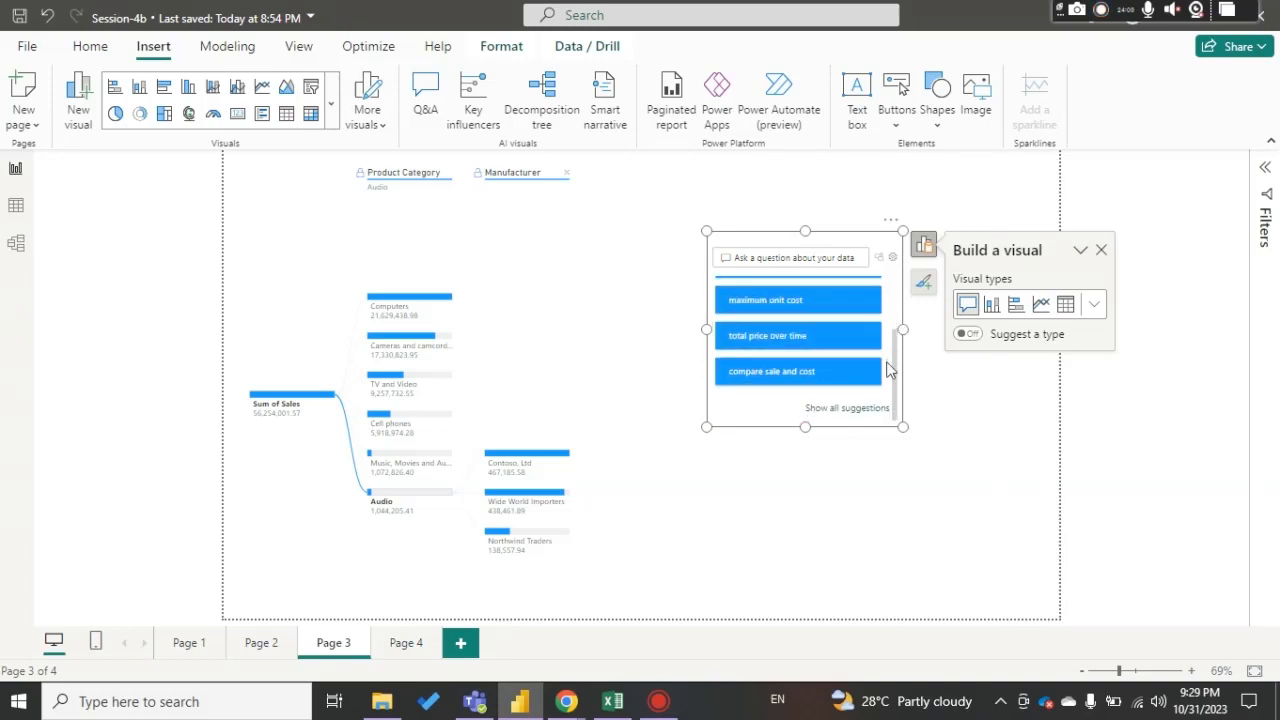
left_click_drag(893, 355, 903, 272)
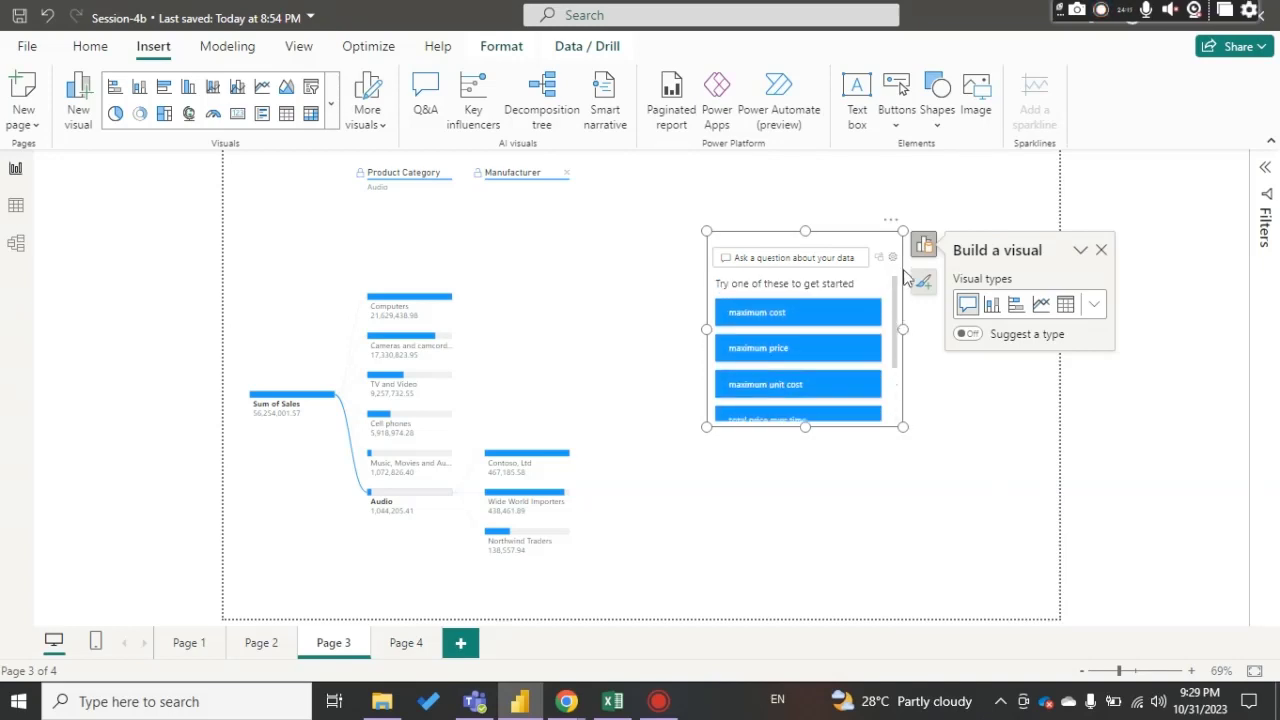
left_click(789, 317)
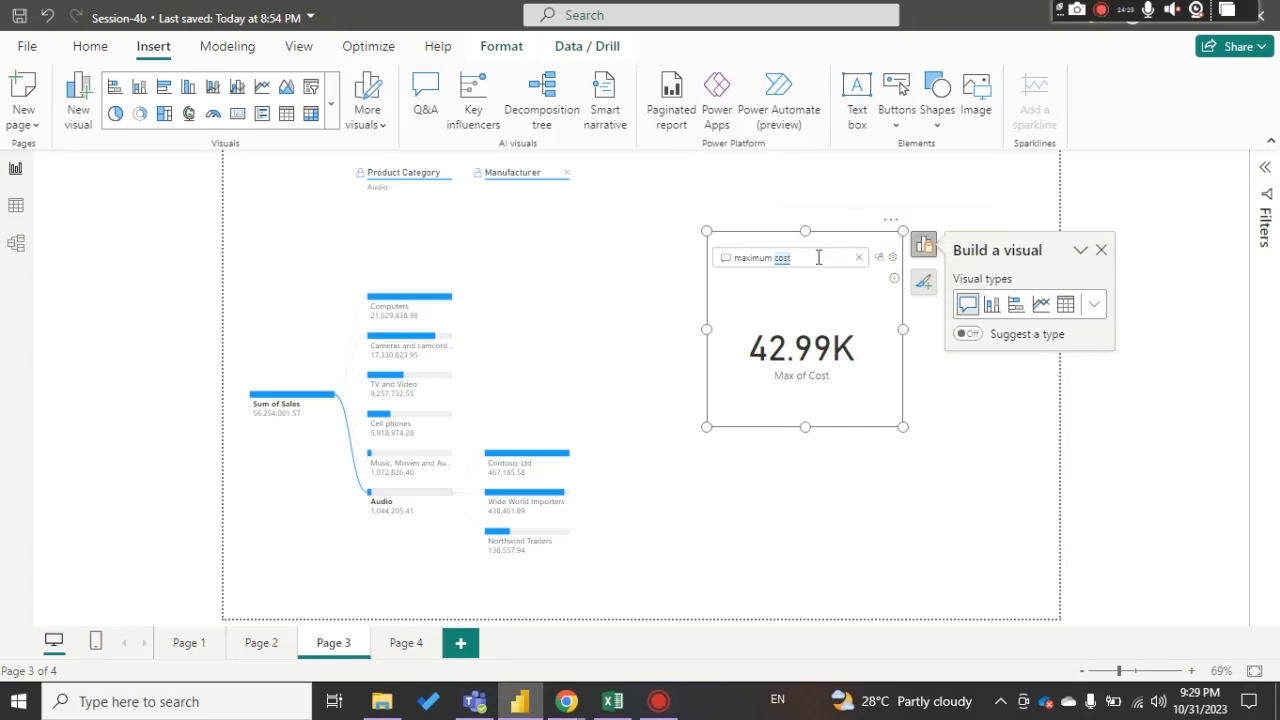
Step: Ask Q&A about 'Adventure Works 20" CRT TV E15 Black' using the suggestions for TV
key("BackSpace")
key("BackSpace")
key("BackSpace")
key("BackSpace")
key("BackSpace")
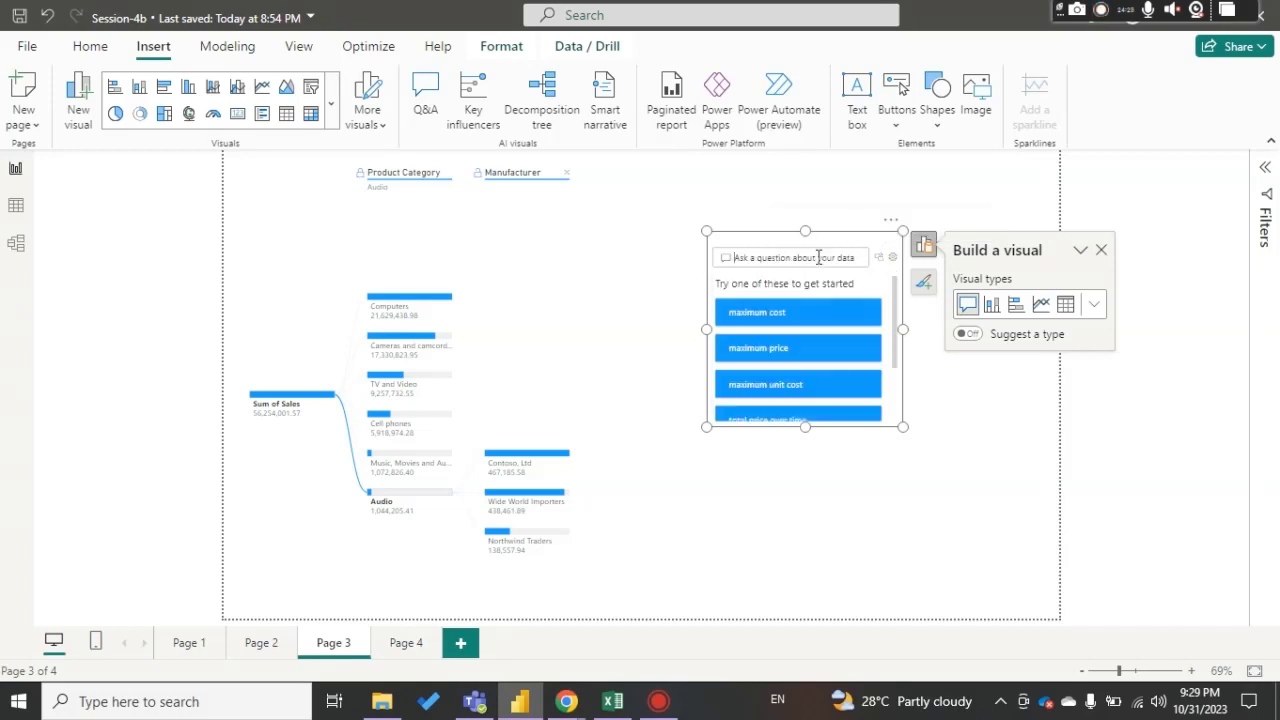
type("TV")
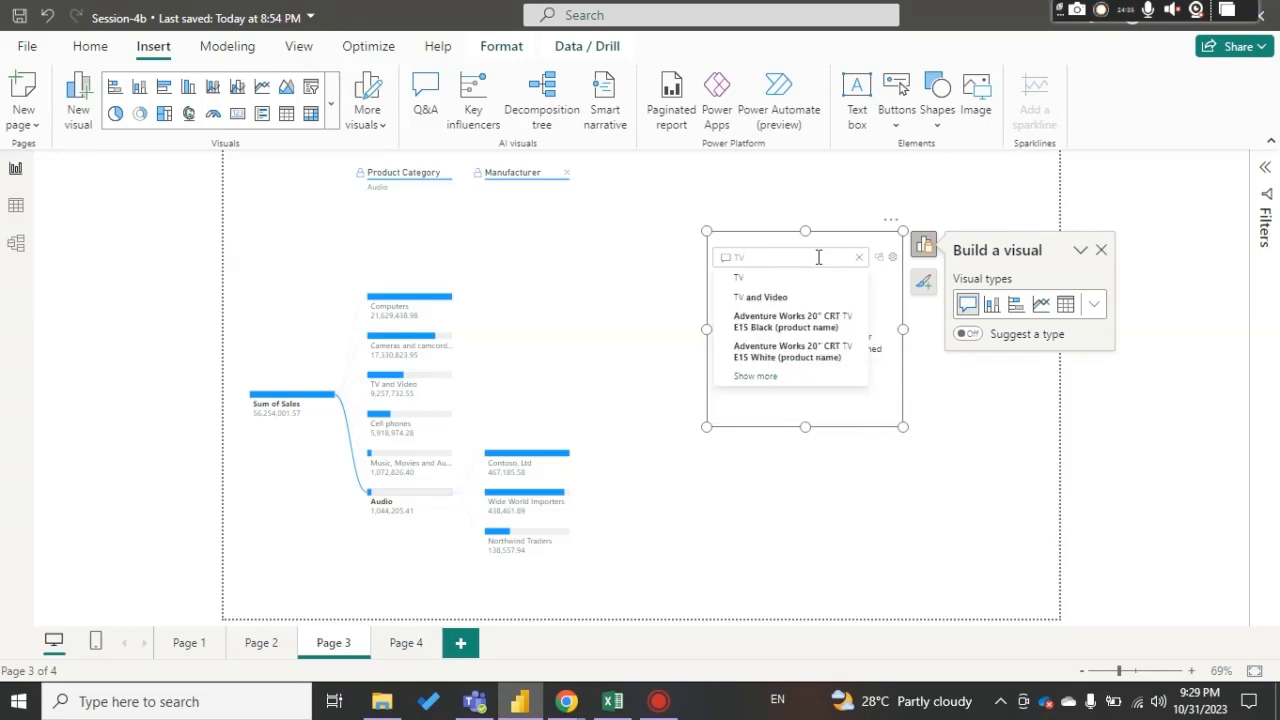
key("Down")
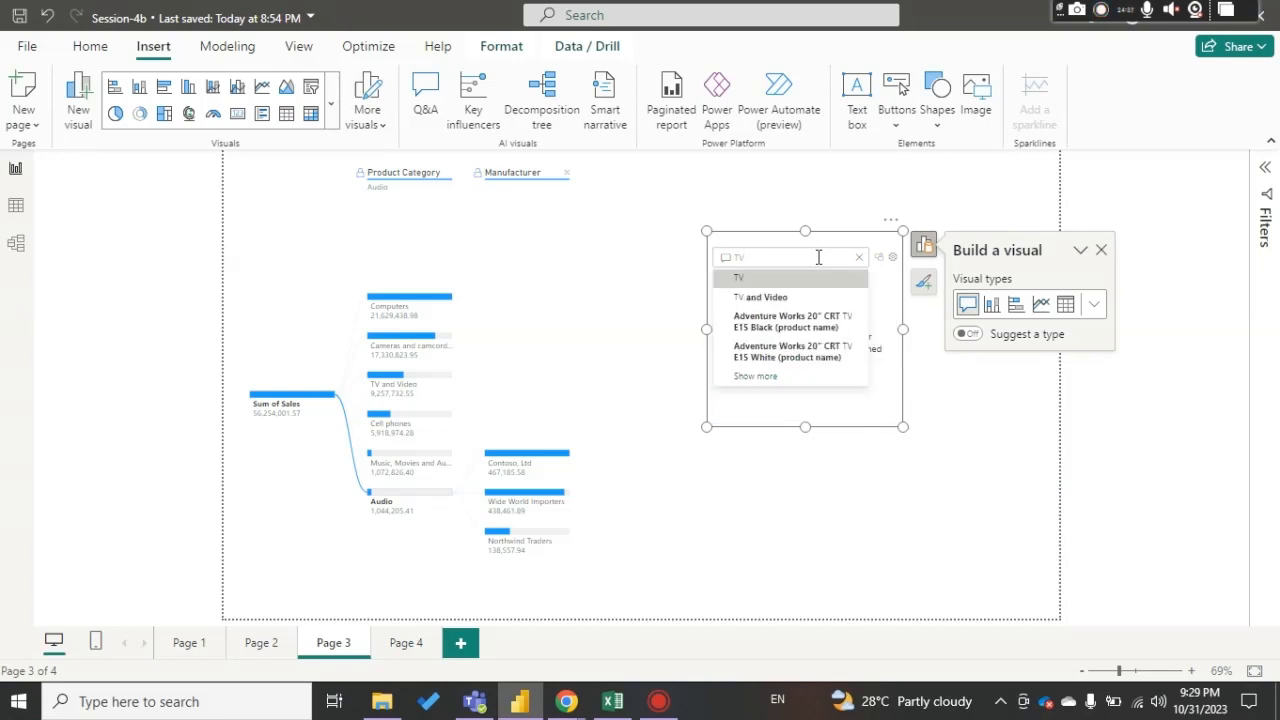
key("Down")
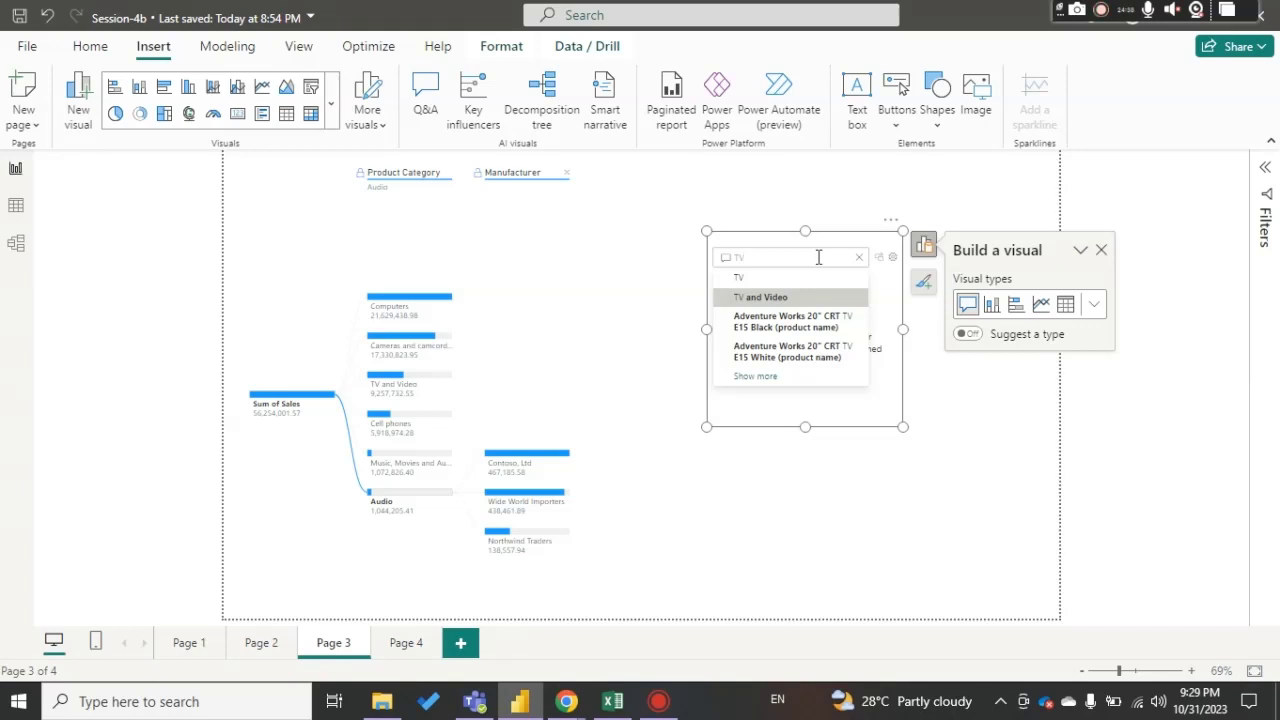
key("Down")
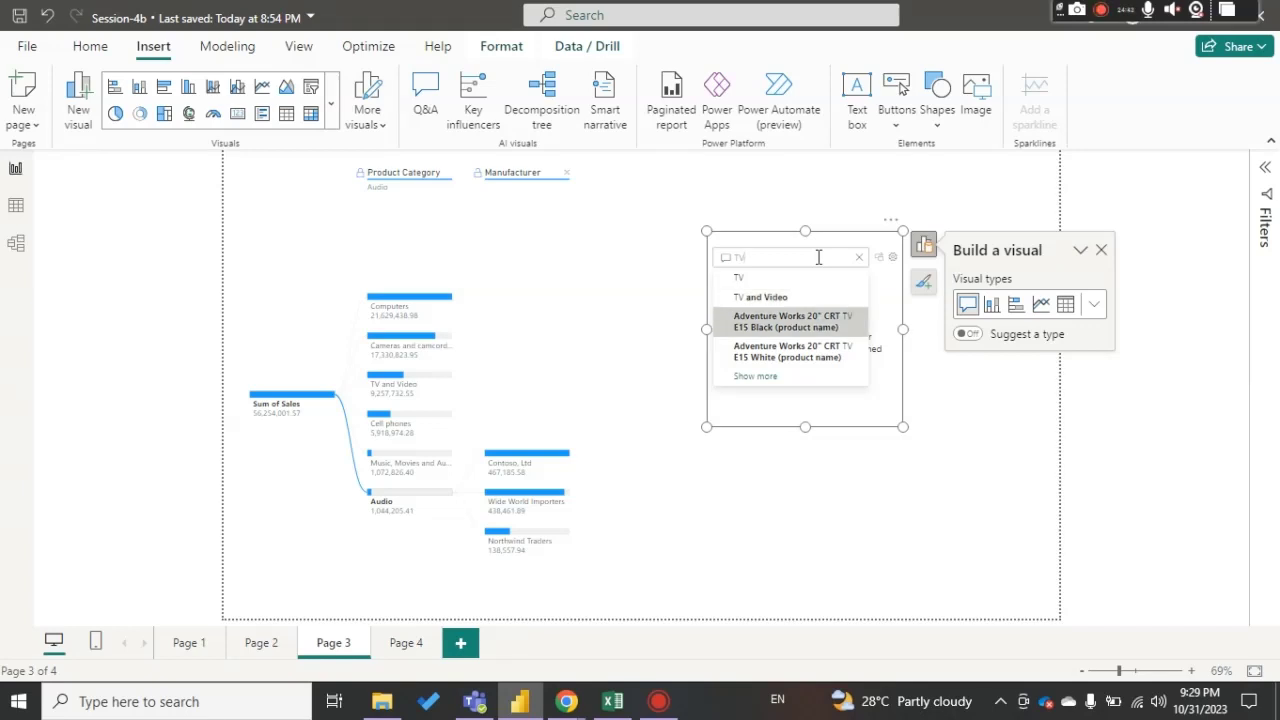
key("Return")
left_click(818, 258)
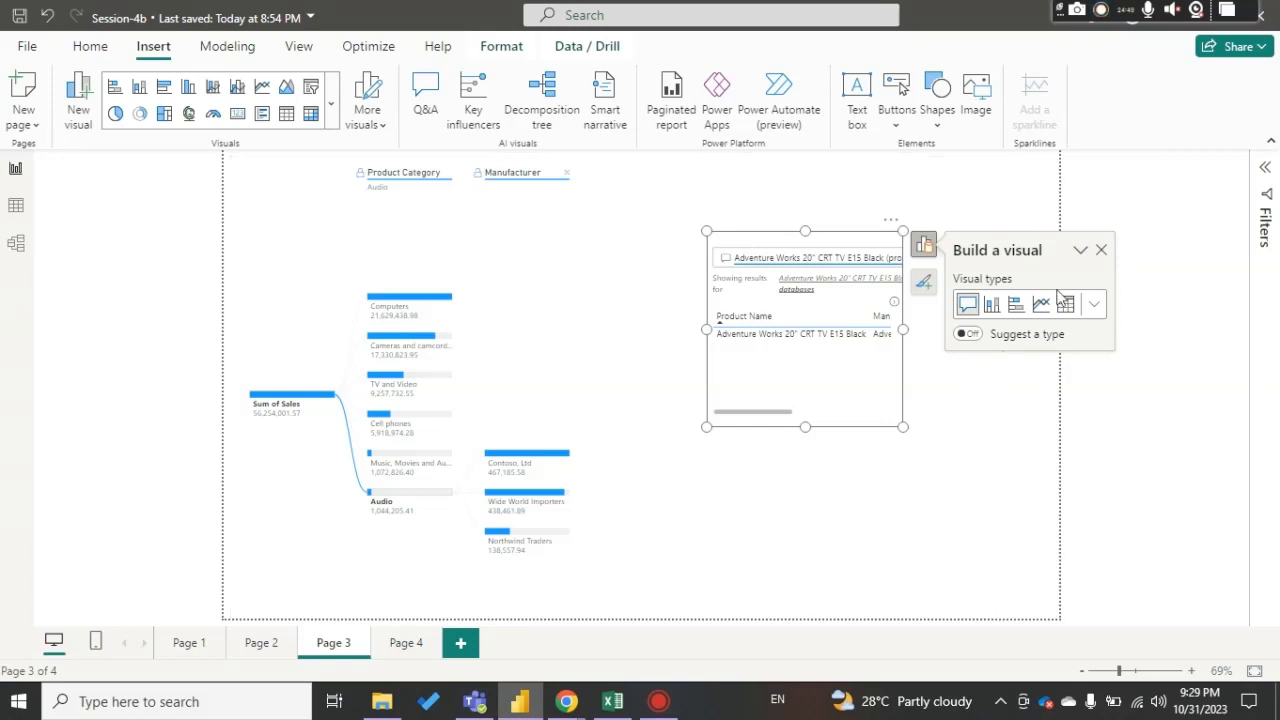
Step: Enlarge the Q&A visual and scroll its table sideways to reveal Manufacturer and sub category
left_click(1101, 250)
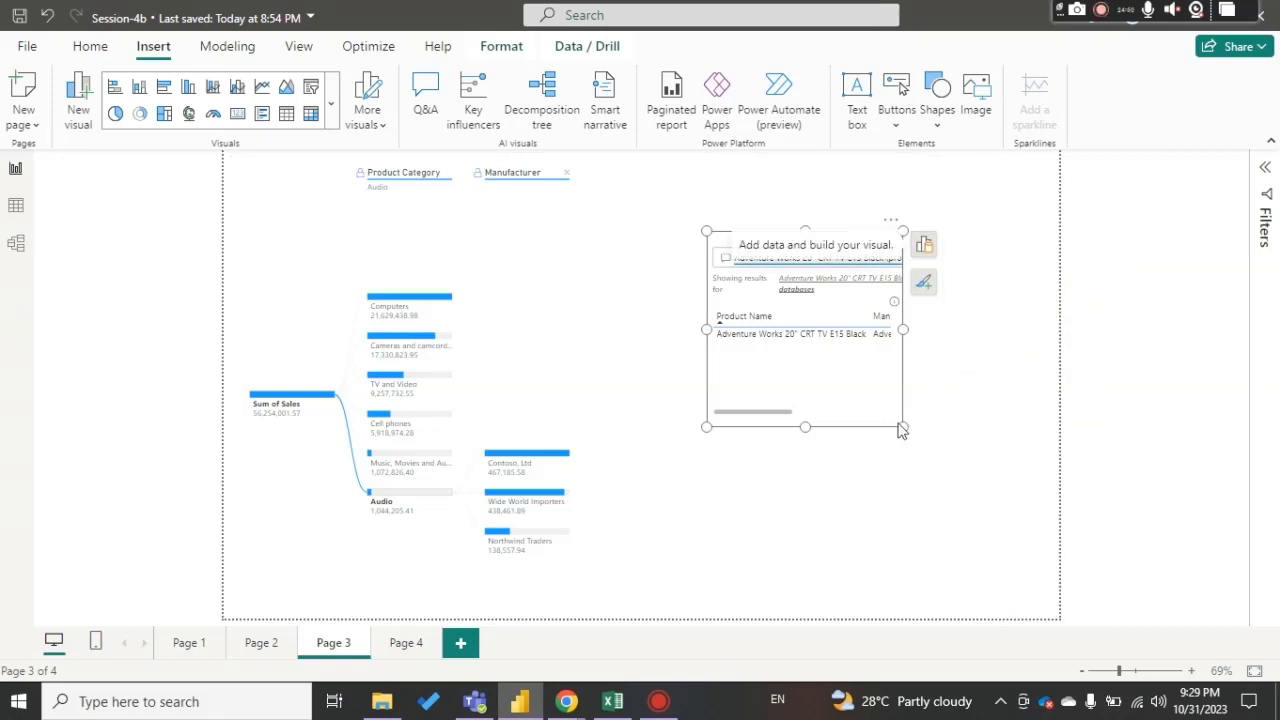
left_click_drag(904, 427, 1052, 538)
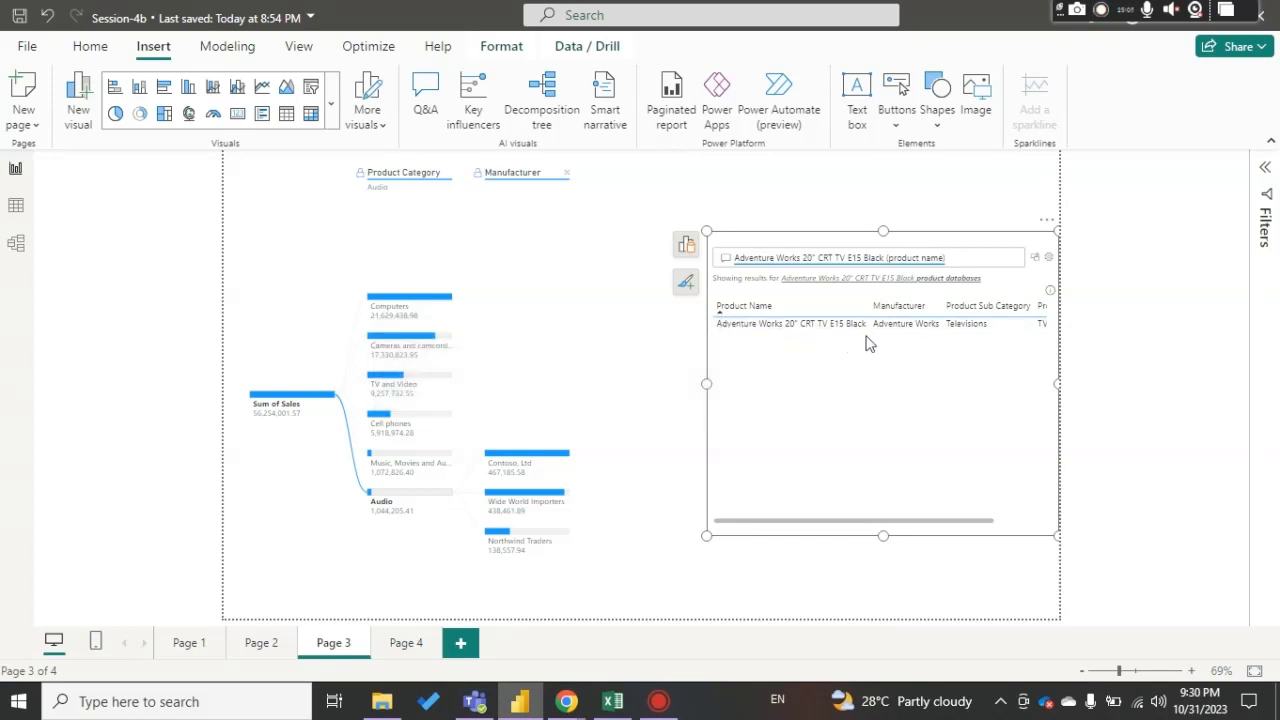
mouse_move(902, 336)
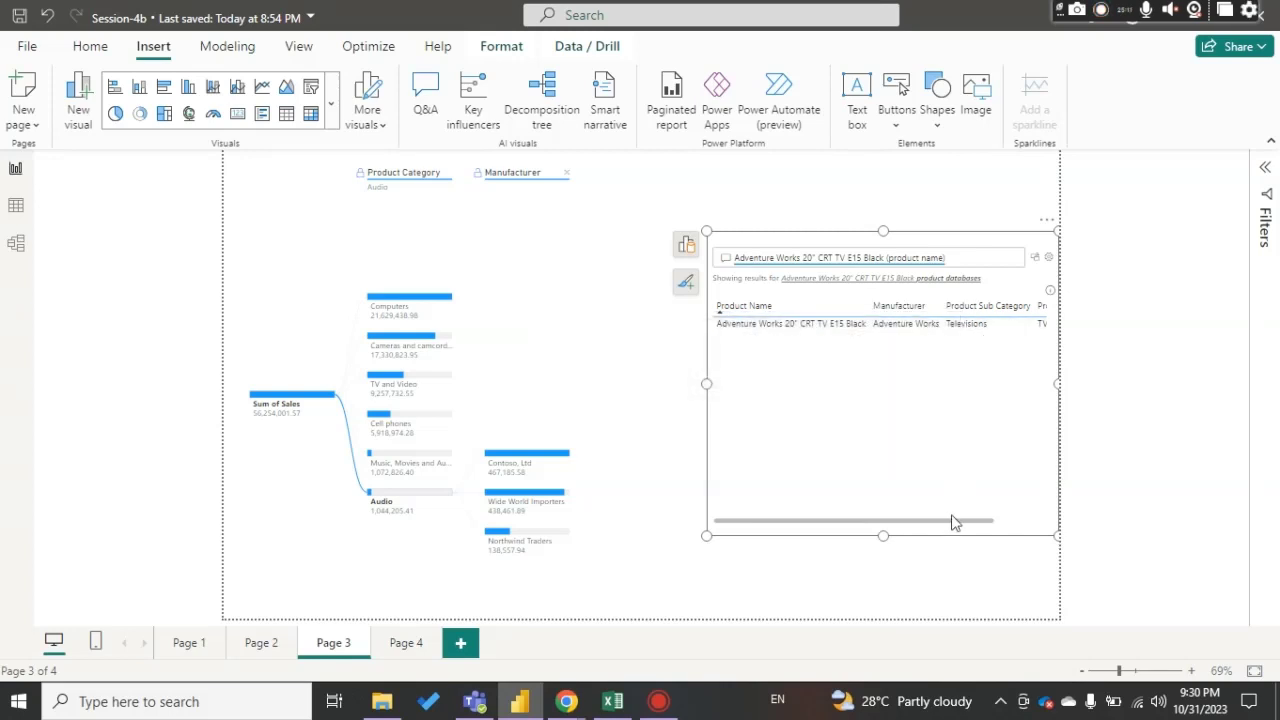
left_click_drag(952, 521, 1059, 532)
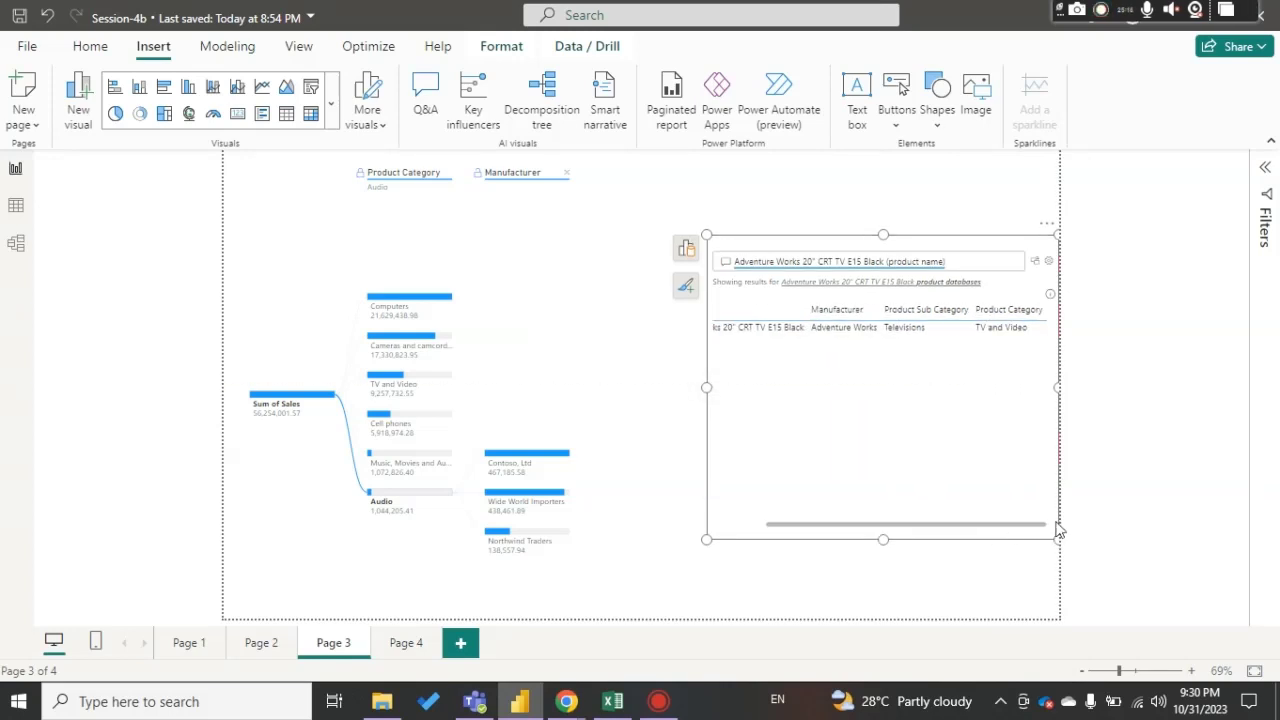
left_click_drag(1059, 532, 852, 527)
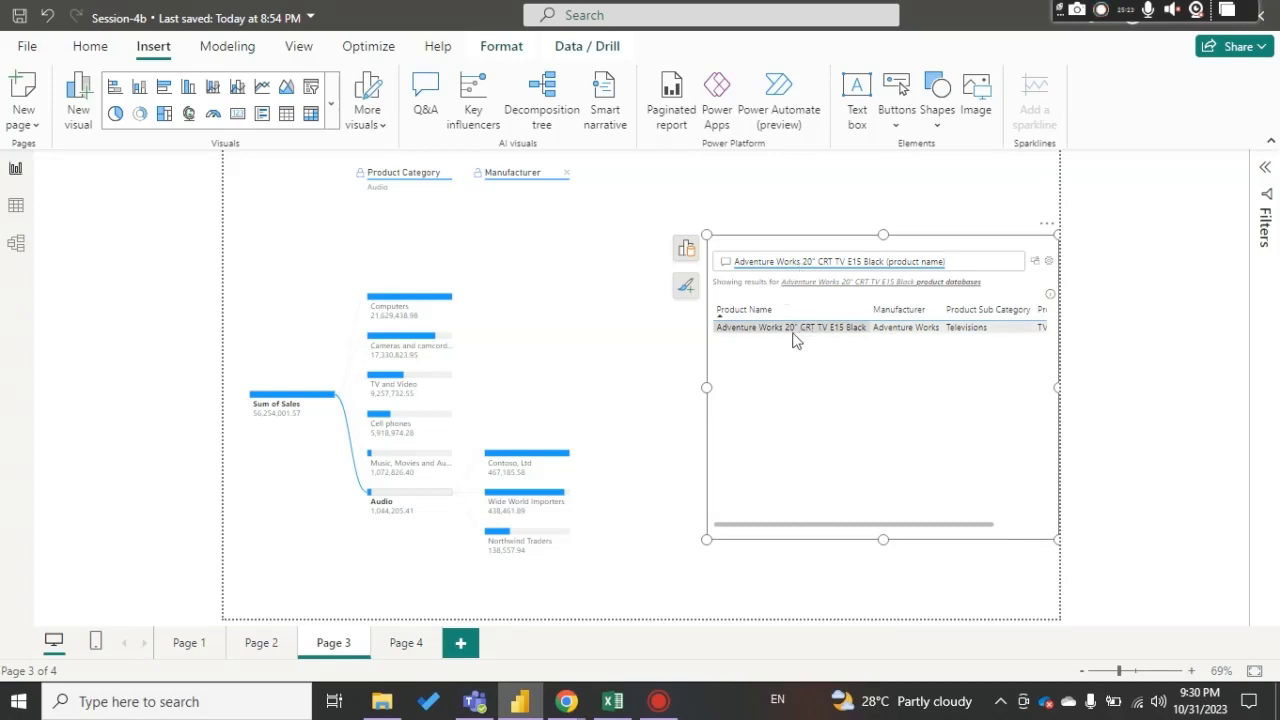
mouse_move(794, 340)
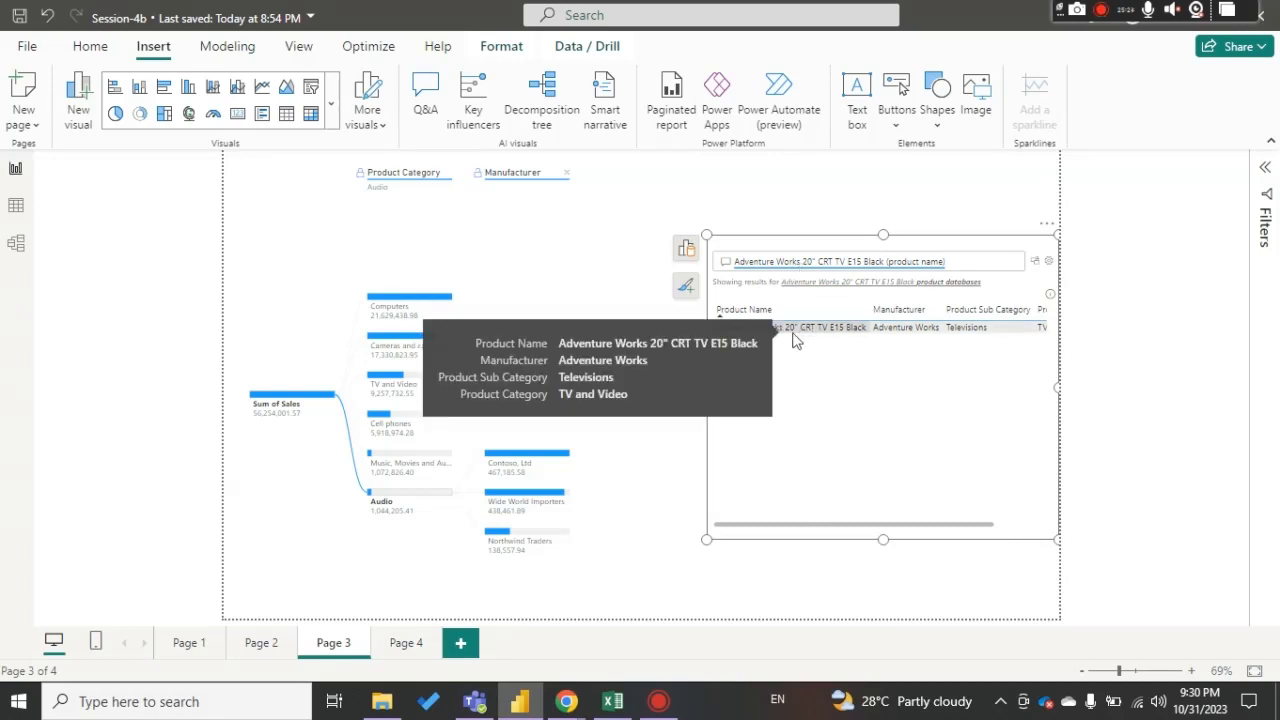
left_click(963, 260)
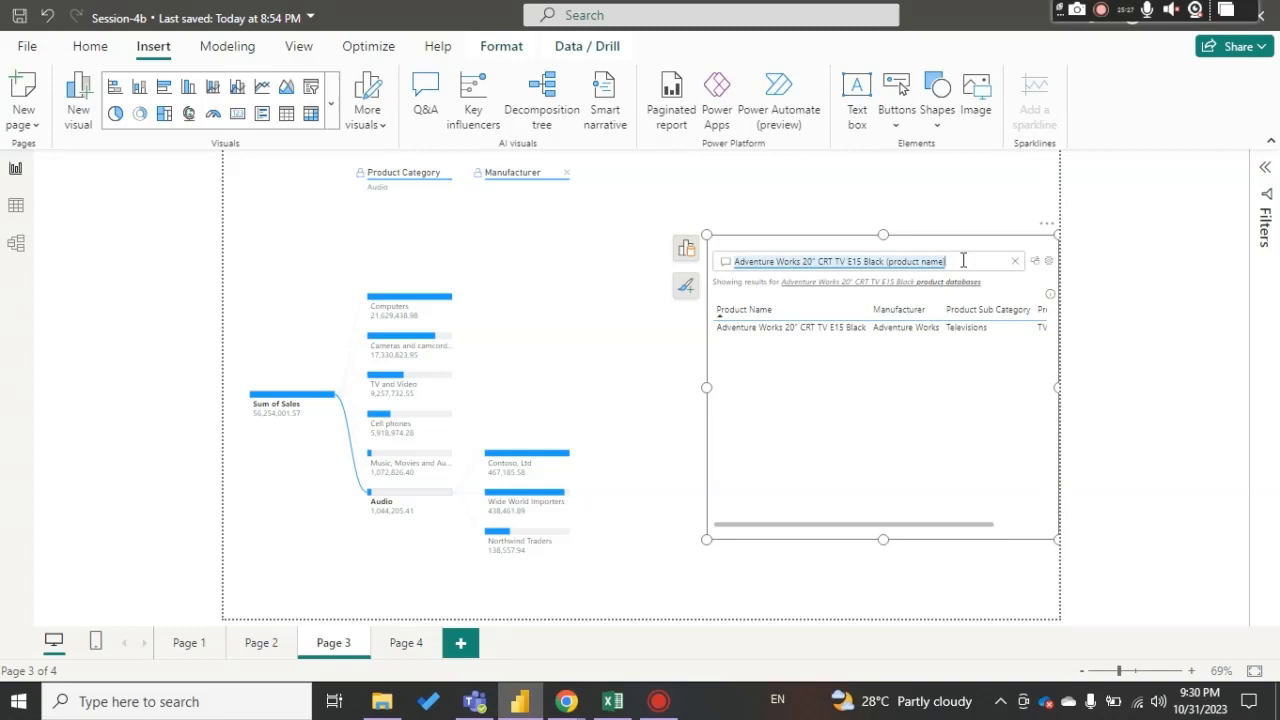
Step: Try Taiwan from the Q&A suggestions as the question, then clear it
type("T")
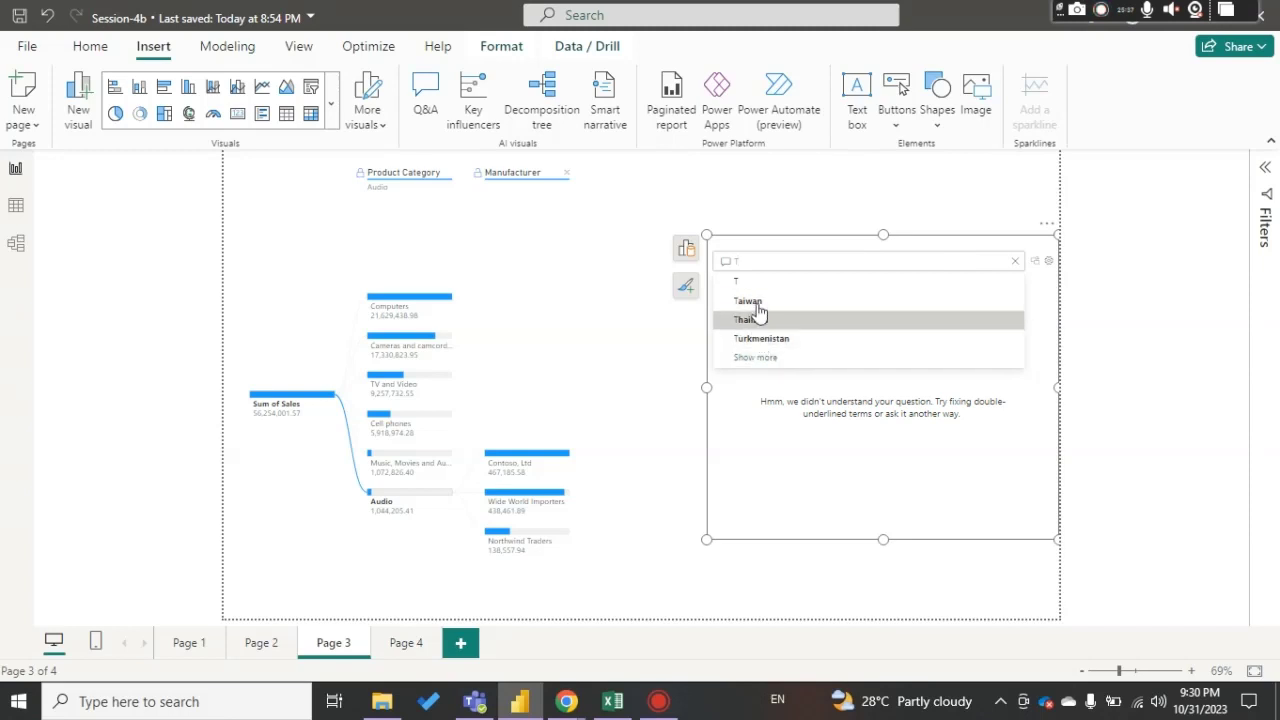
left_click(752, 302)
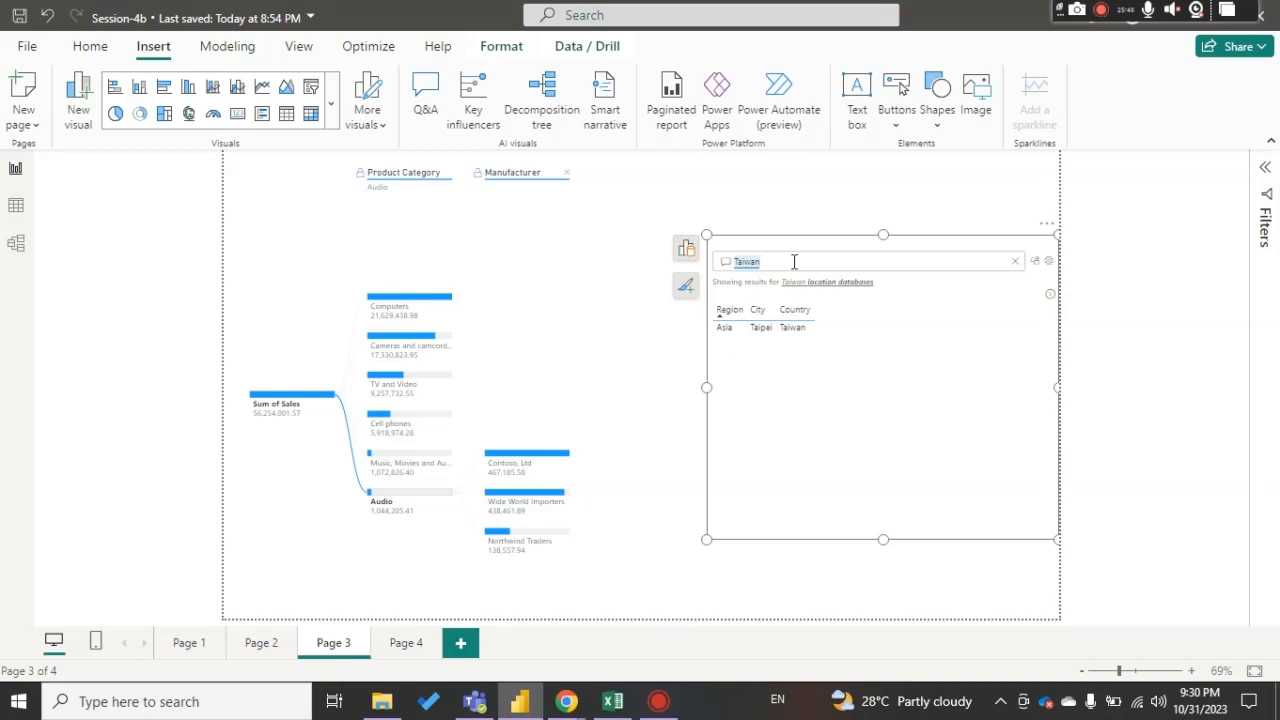
key("BackSpace")
key("BackSpace")
key("BackSpace")
key("BackSpace")
key("BackSpace")
key("BackSpace")
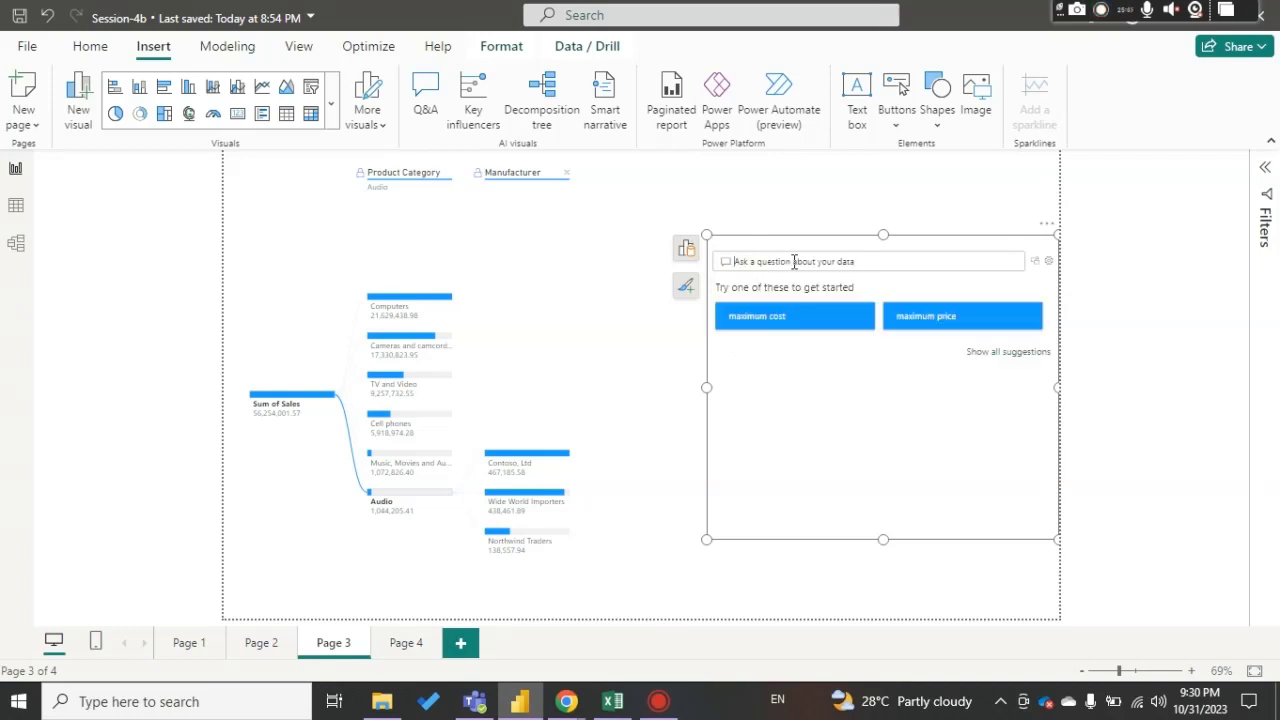
Step: Ask Q&A about Cell phones and scroll through the resulting Product Name list
type("CELL")
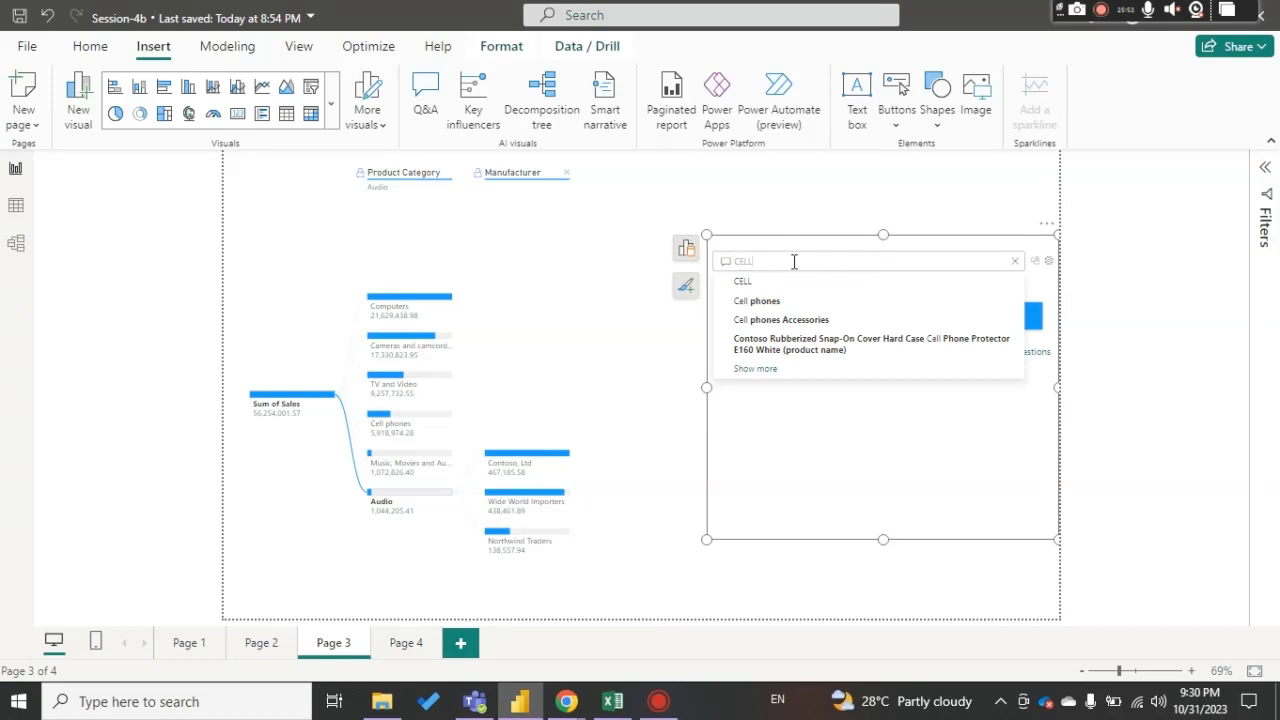
left_click(771, 300)
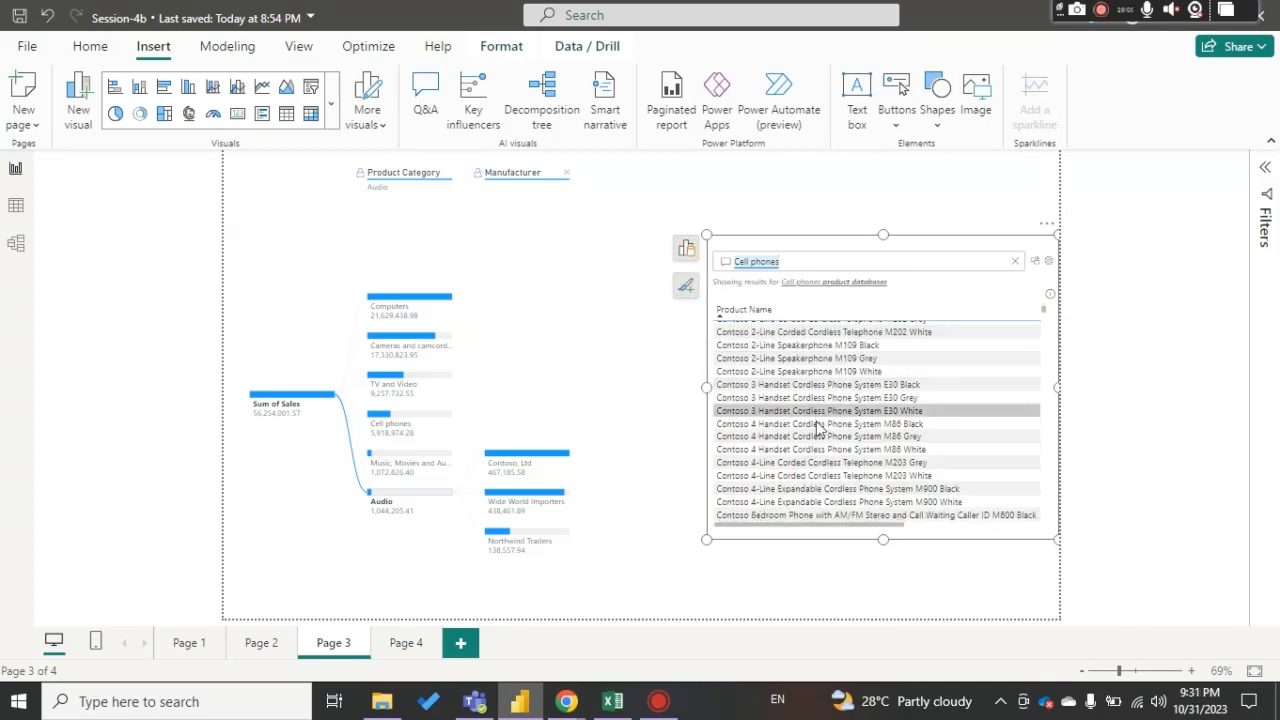
scroll(818, 428, "down", 3)
scroll(818, 428, "down", 2)
scroll(818, 428, "down", 2)
scroll(818, 428, "down", 2)
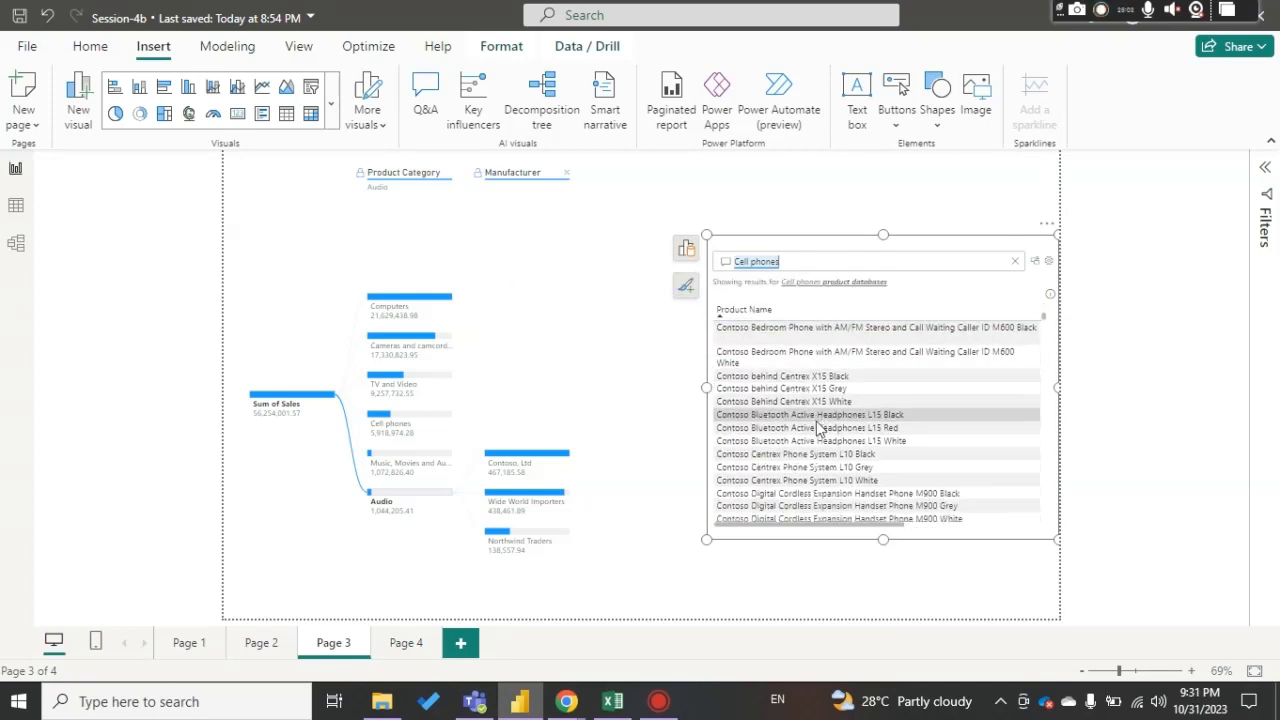
scroll(818, 428, "down", 2)
scroll(818, 428, "down", 3)
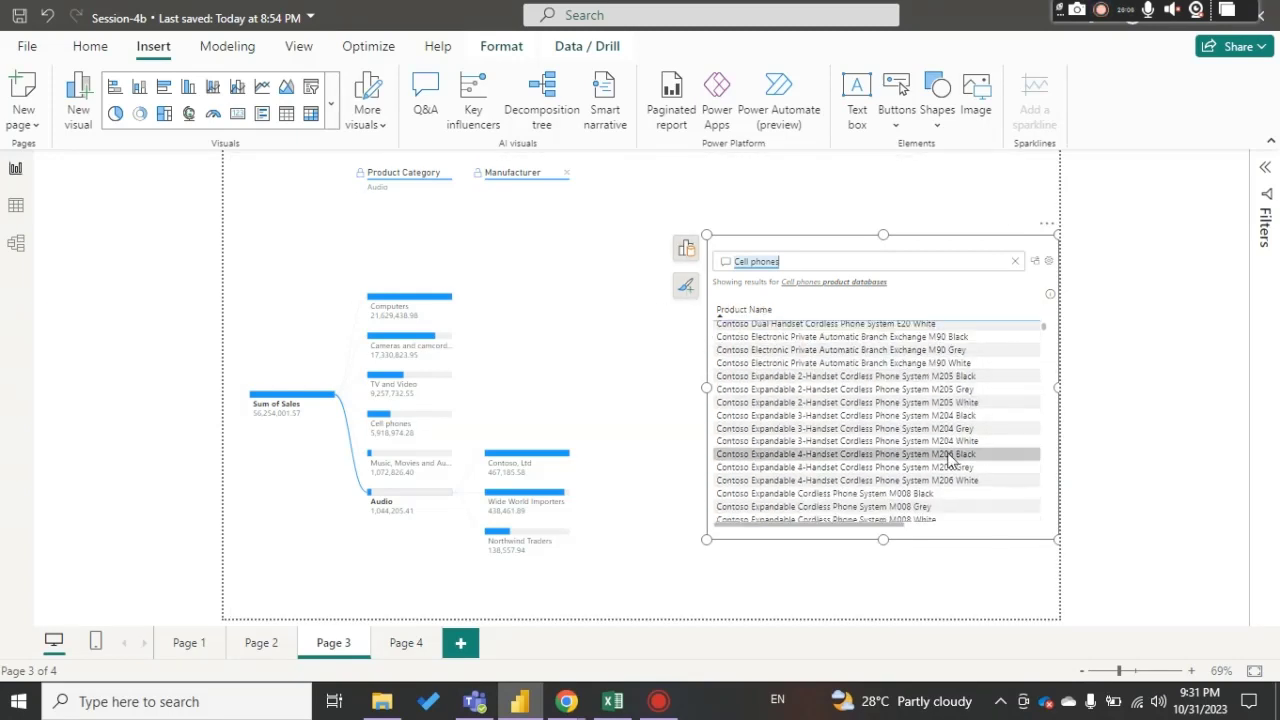
scroll(950, 460, "down", 2)
scroll(986, 440, "up", 2)
scroll(986, 440, "up", 2)
scroll(986, 440, "up", 2)
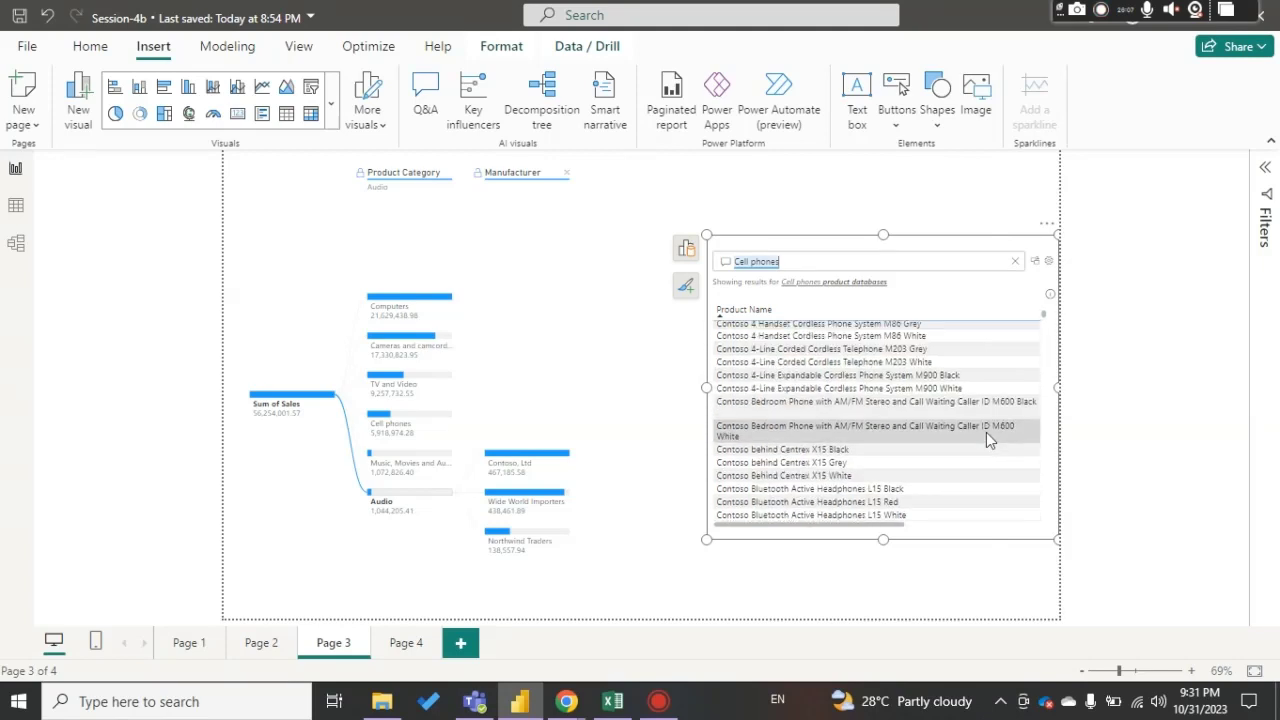
scroll(986, 440, "up", 2)
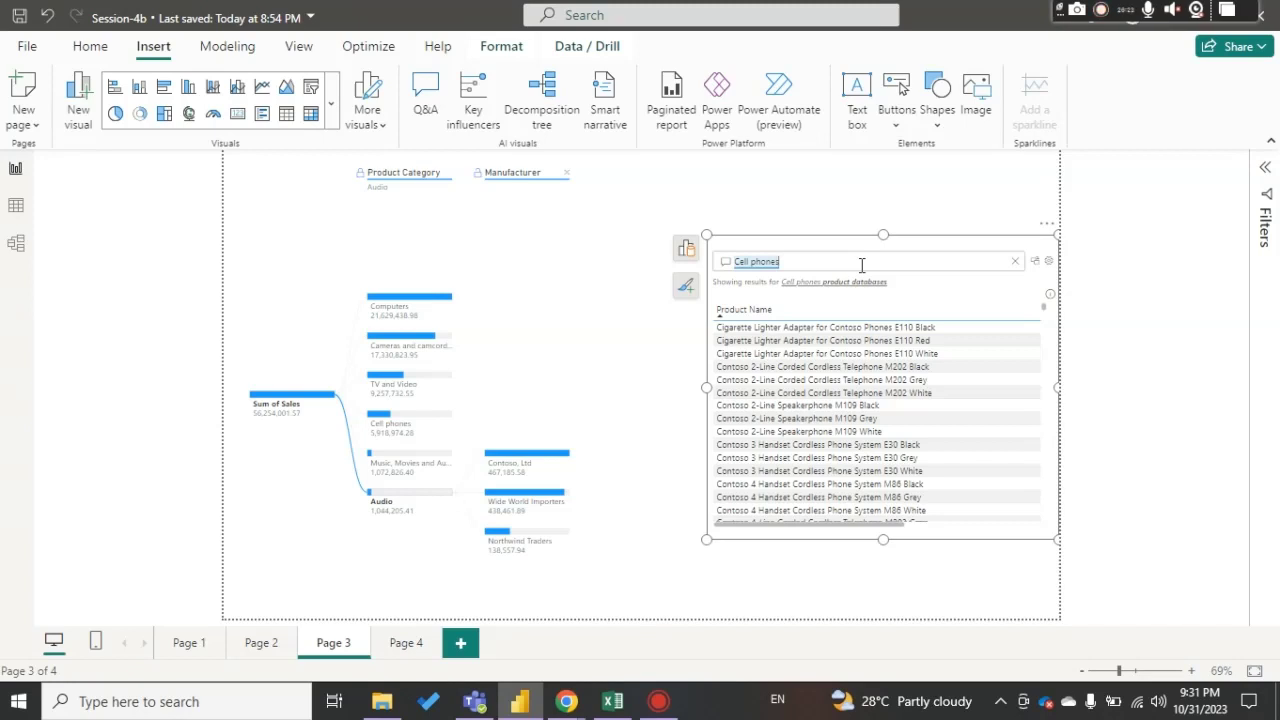
Step: Clear the Cell phones question, then delete the Q&A visual from Page 3
left_click(1013, 264)
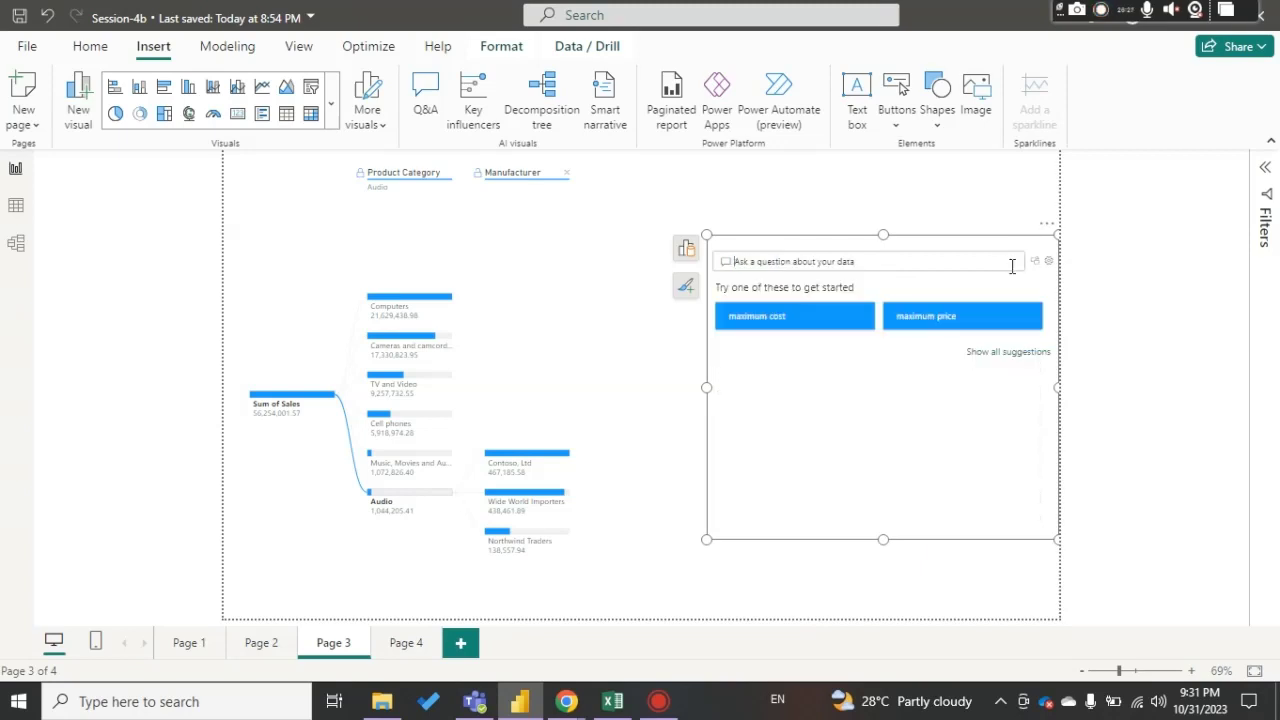
left_click_drag(966, 236, 888, 219)
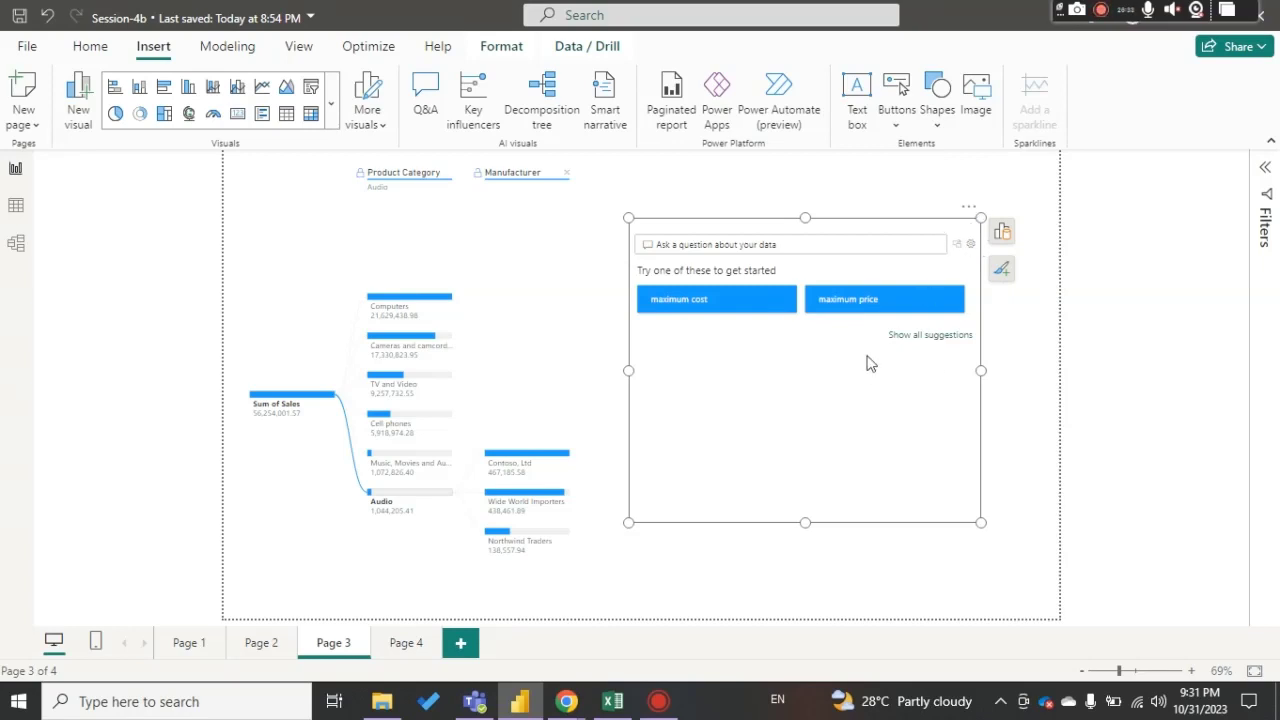
key("Delete")
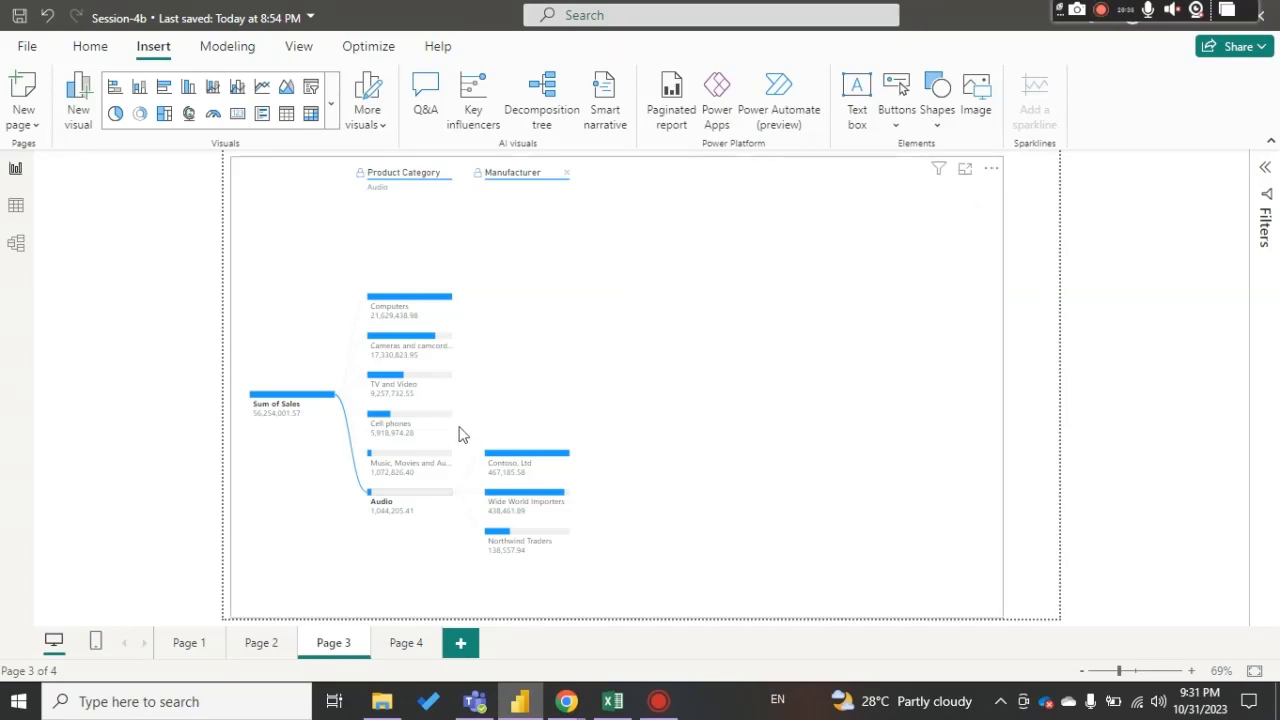
Step: Drill the decomposition tree into Cell phones, inspect its context menus, then go to Page 2
left_click(449, 421)
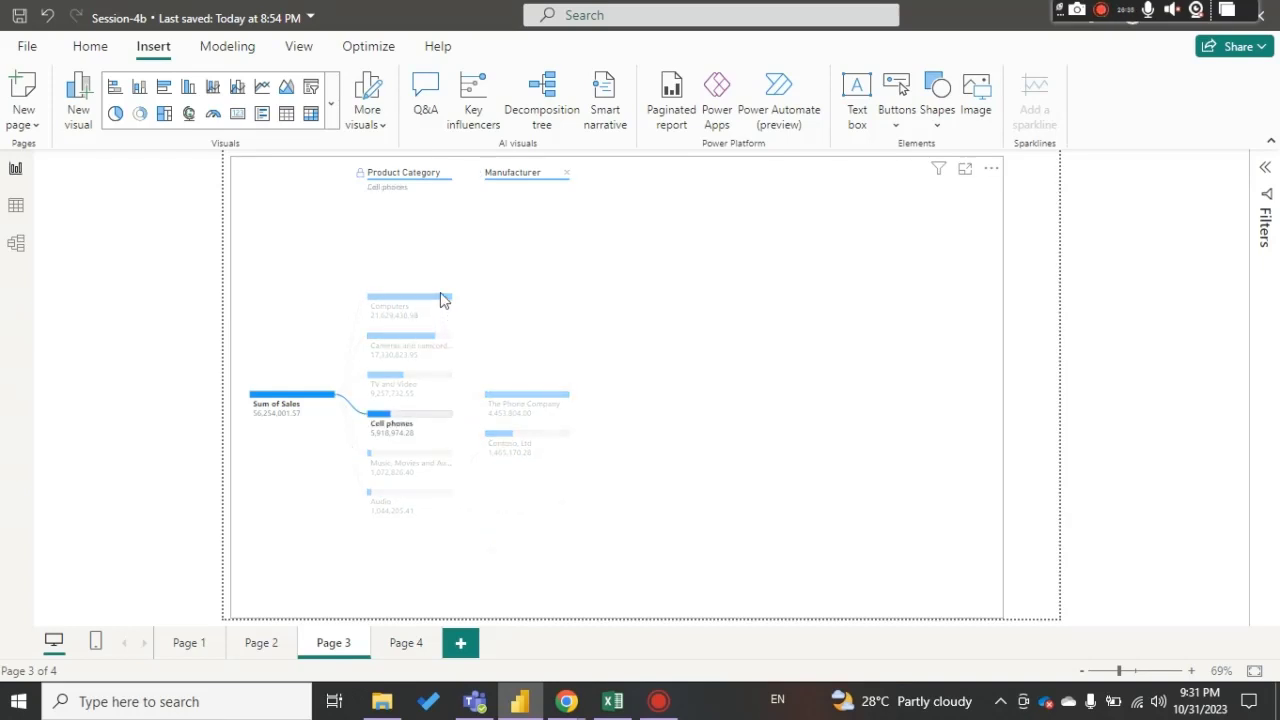
left_click(444, 413)
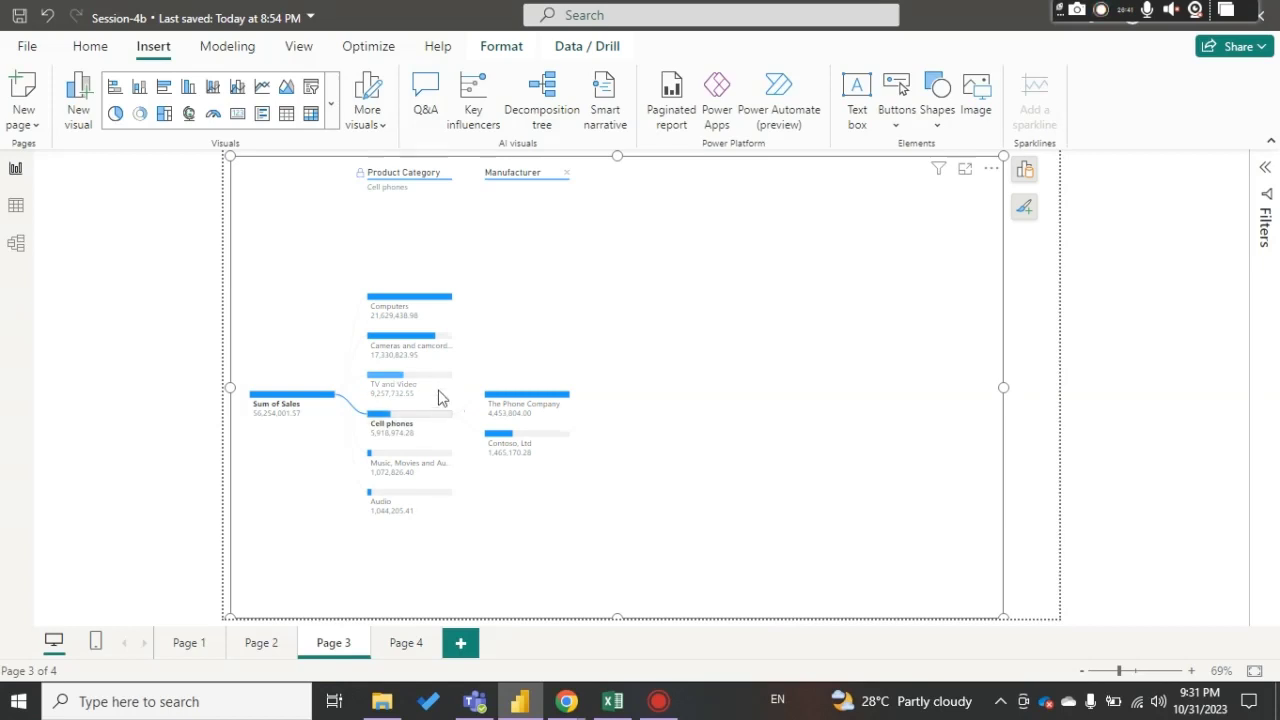
right_click(446, 378)
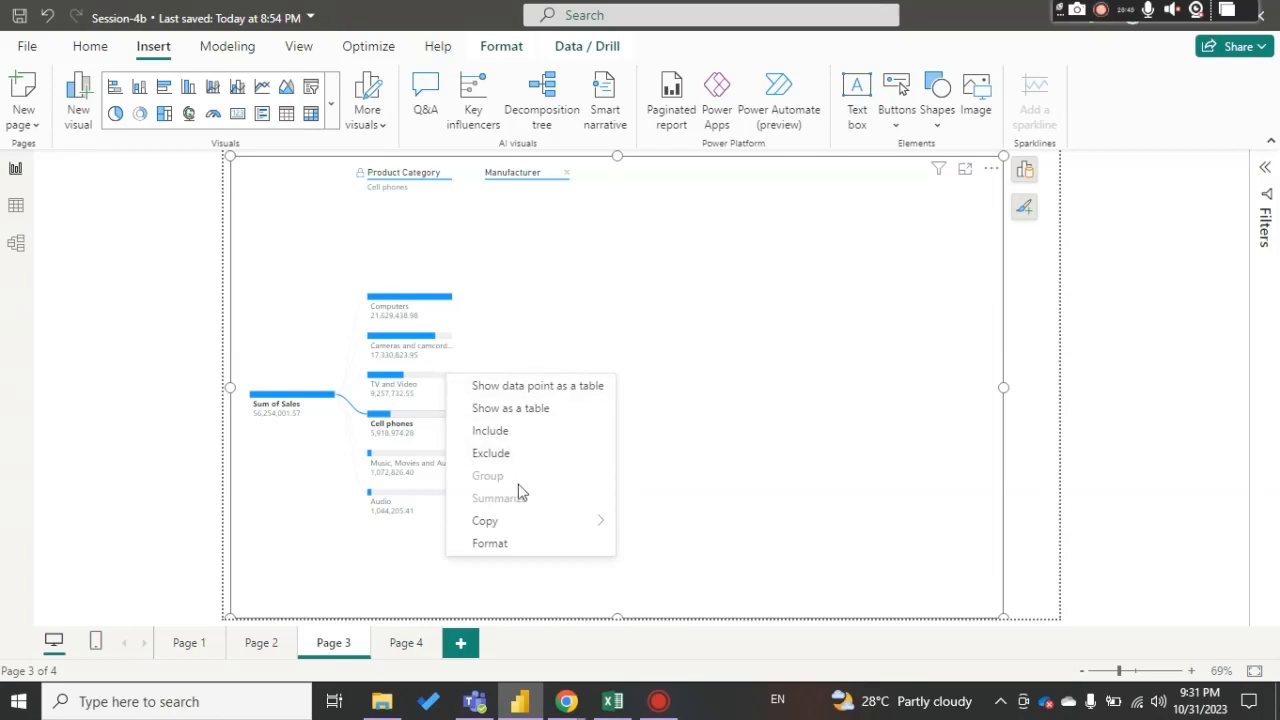
left_click(629, 334)
right_click(627, 330)
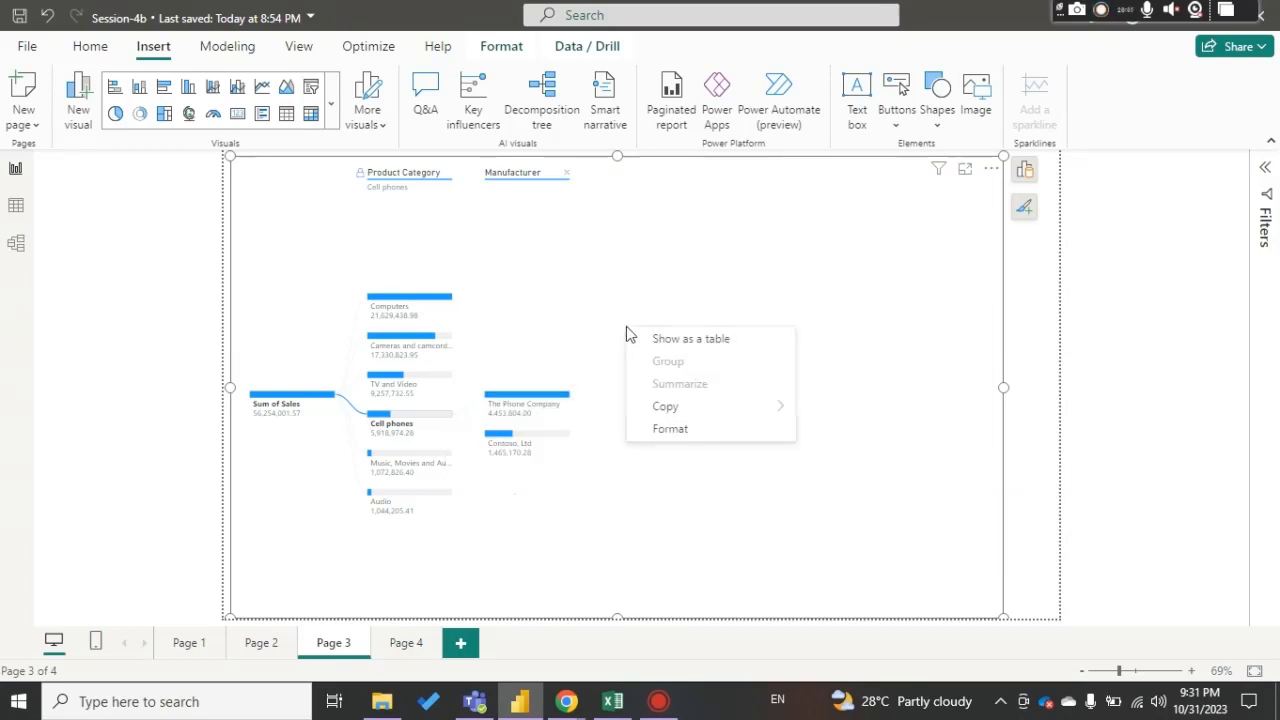
left_click(585, 262)
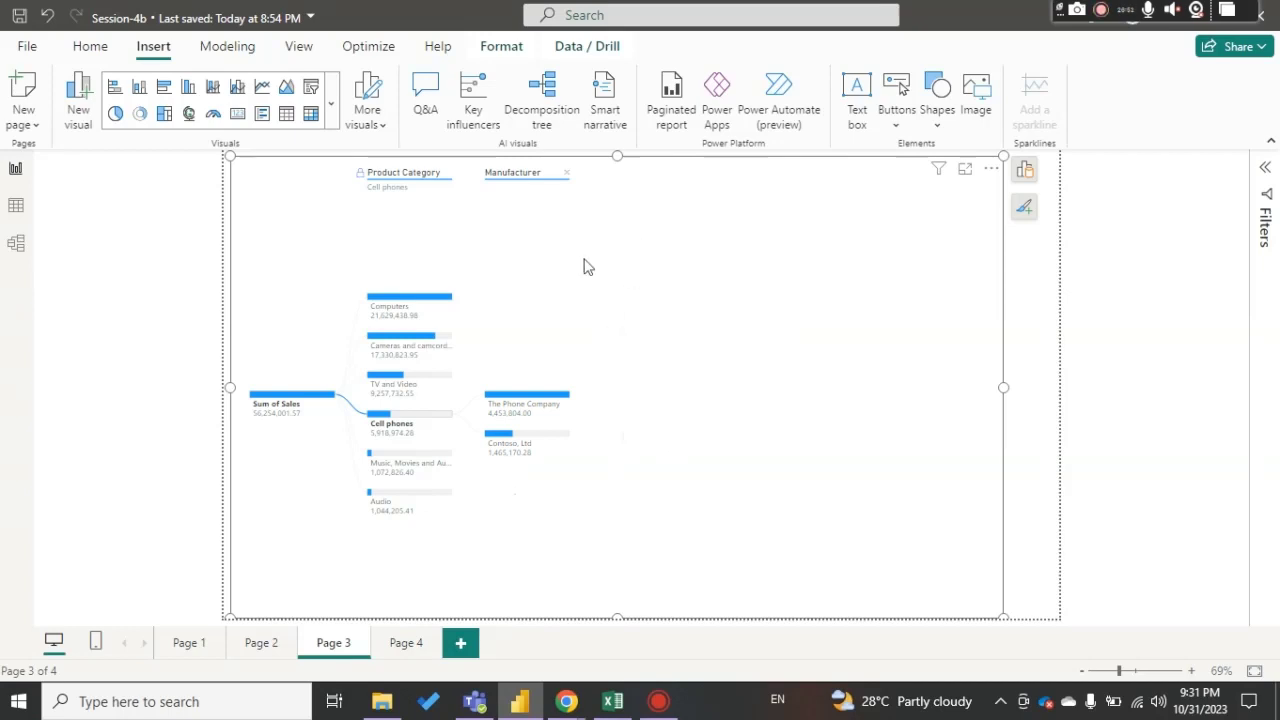
left_click(261, 643)
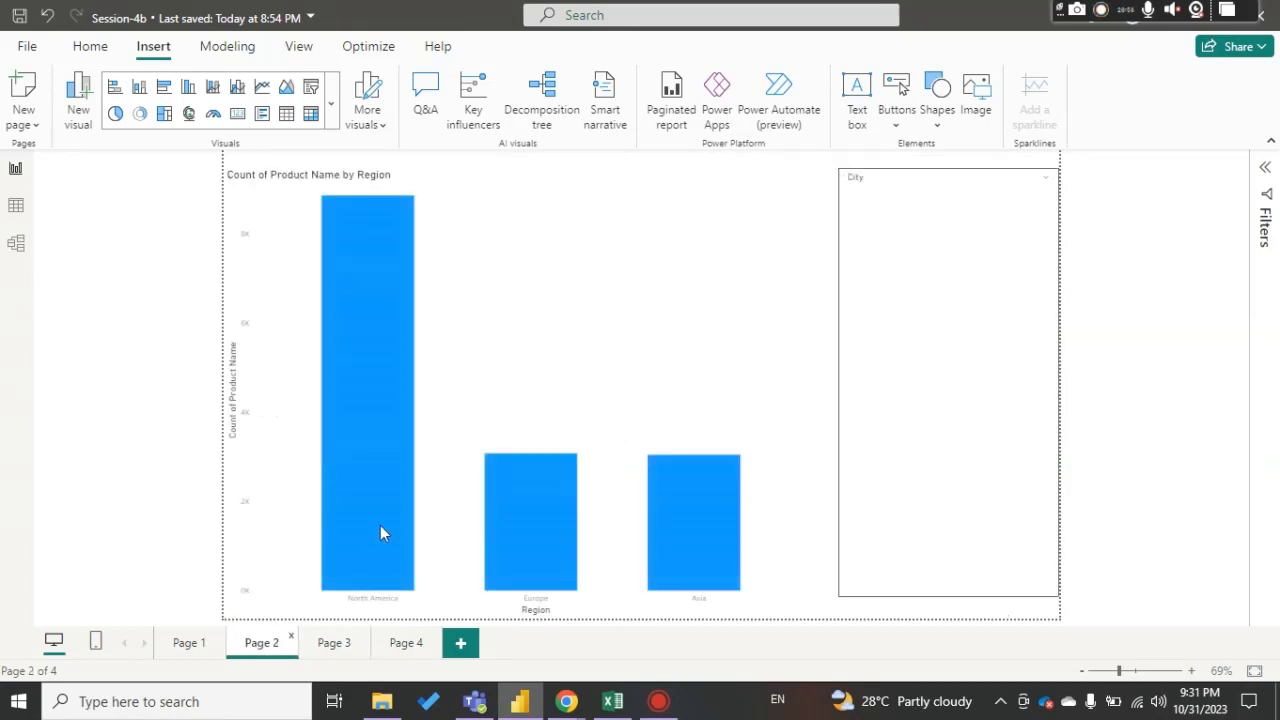
right_click(693, 296)
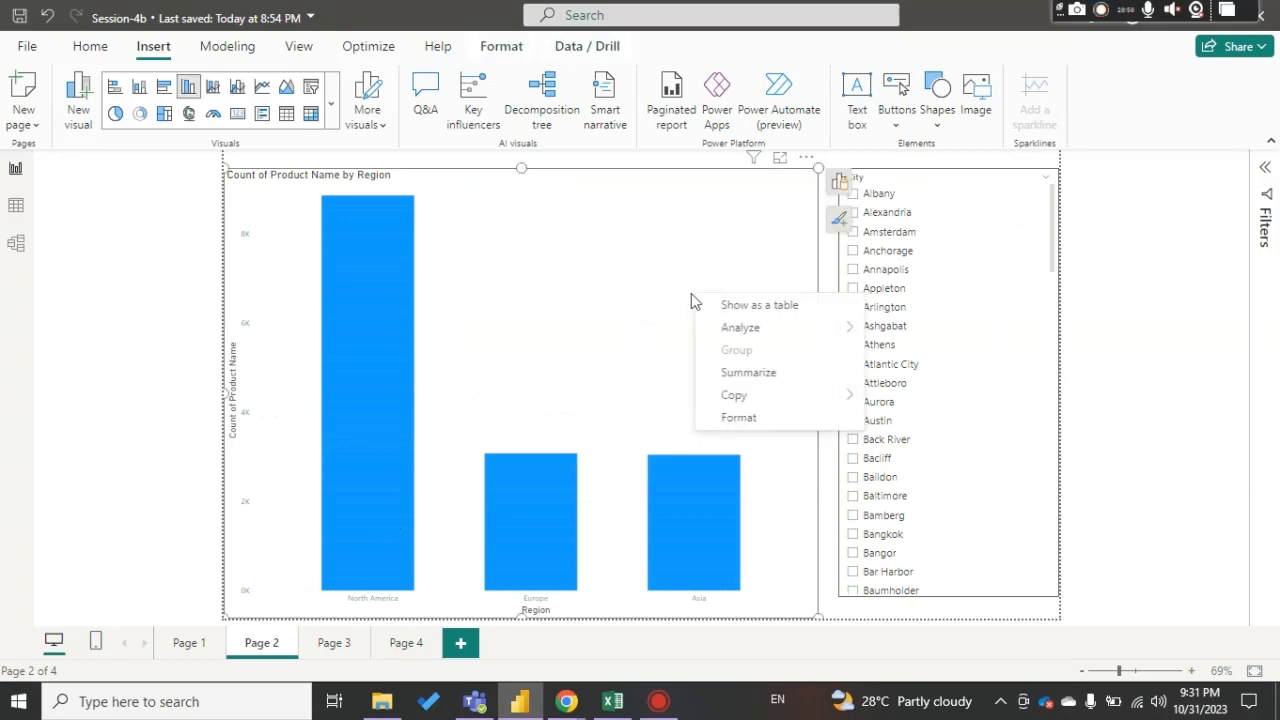
left_click(740, 373)
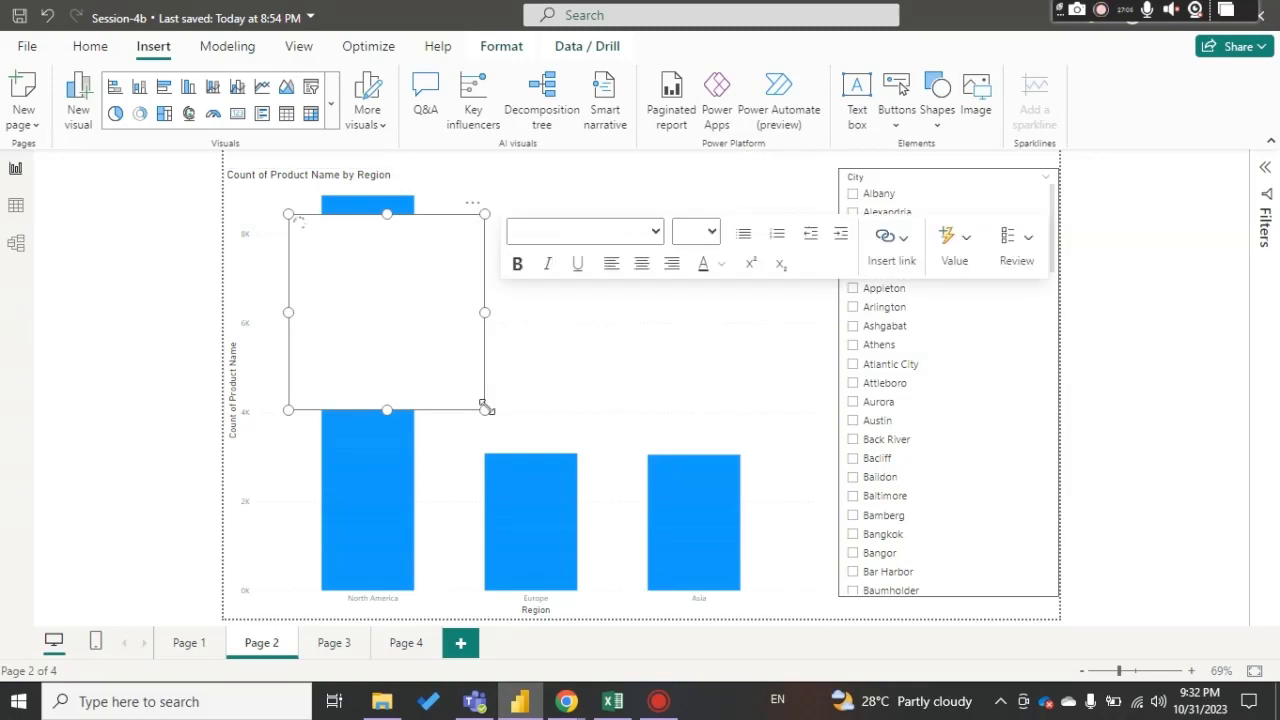
left_click_drag(483, 405, 730, 451)
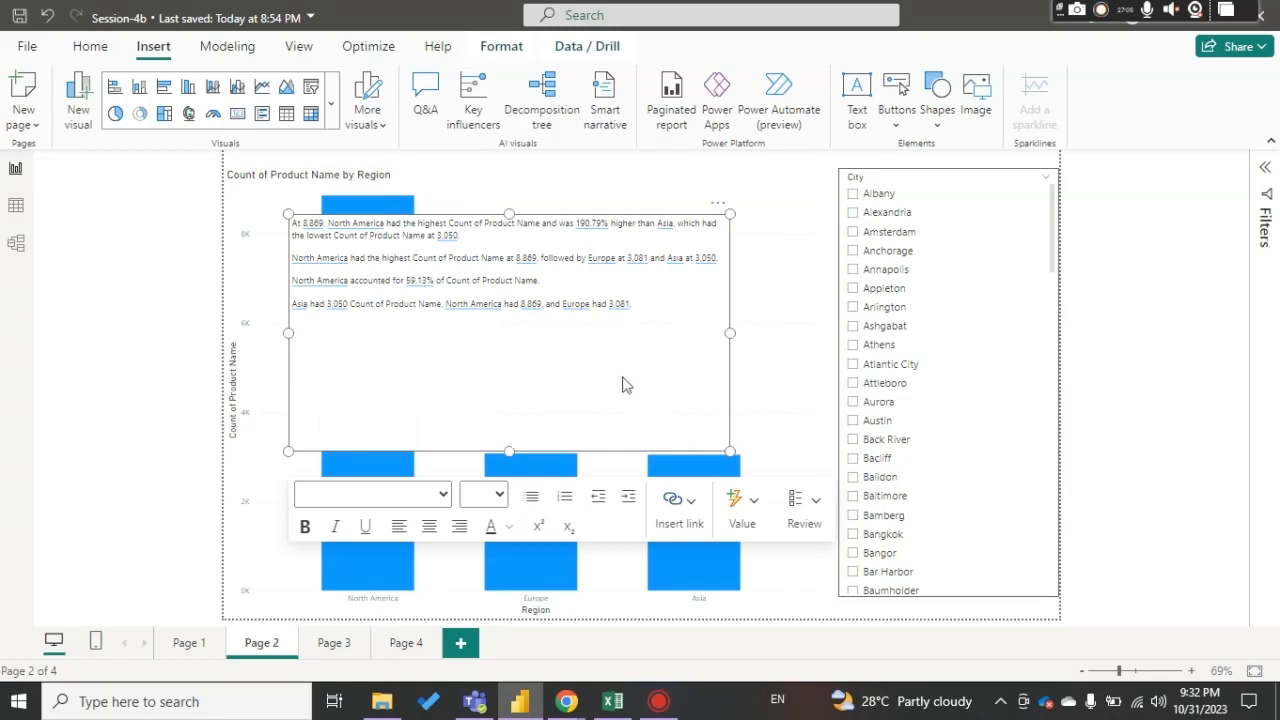
left_click(627, 381)
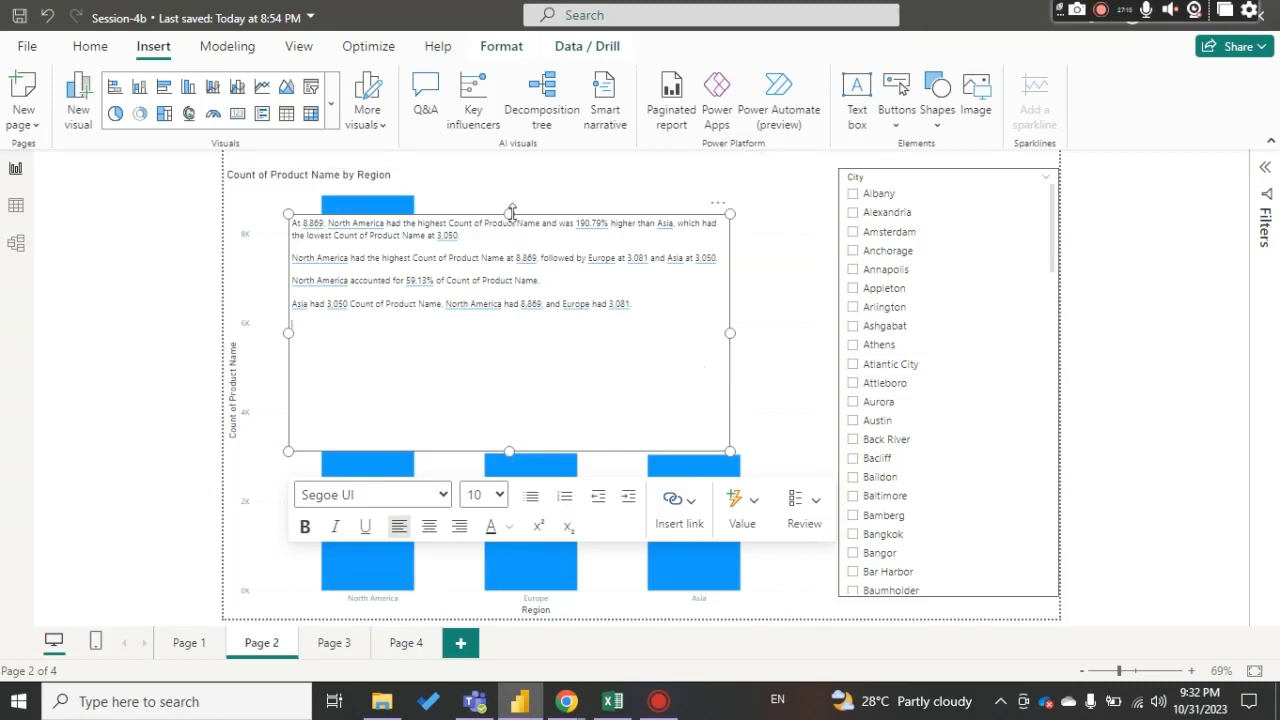
mouse_move(510, 214)
left_mouse_down()
mouse_move(533, 172)
mouse_move(536, 192)
left_mouse_up()
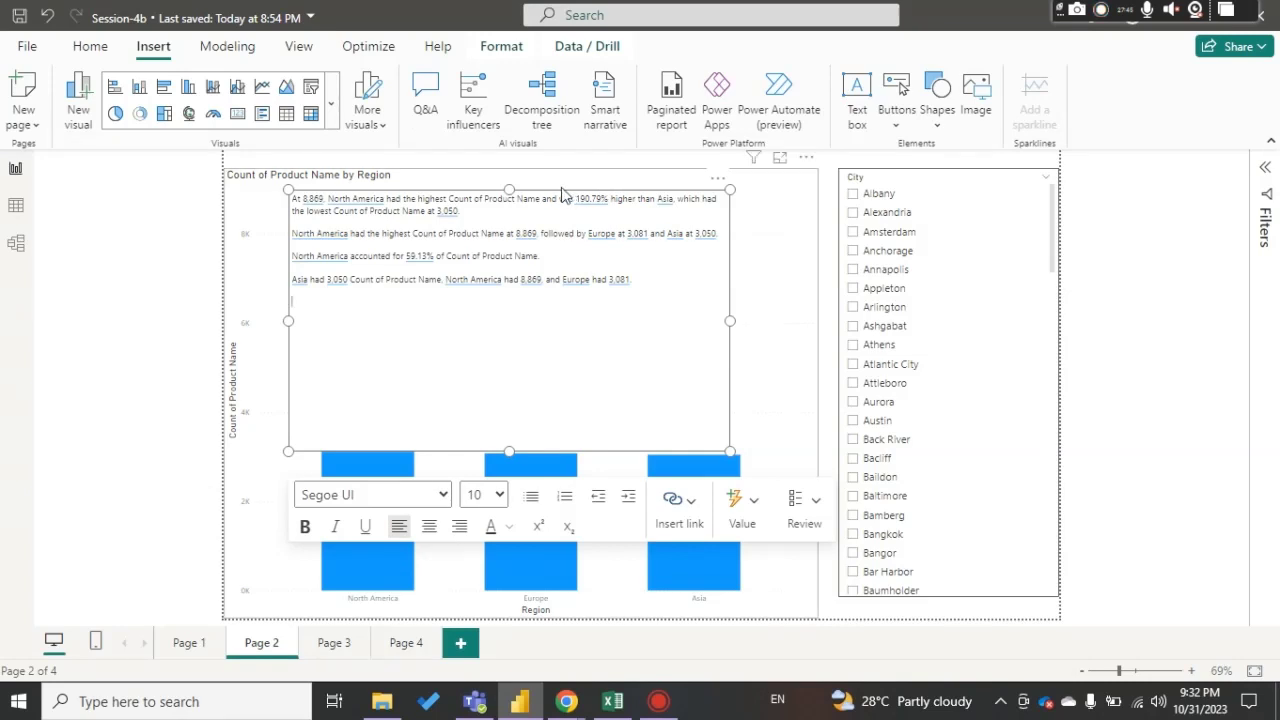
Step: Undo to bring back the Page 2 smart narrative, toggling undo and redo to compare
key("ctrl+z")
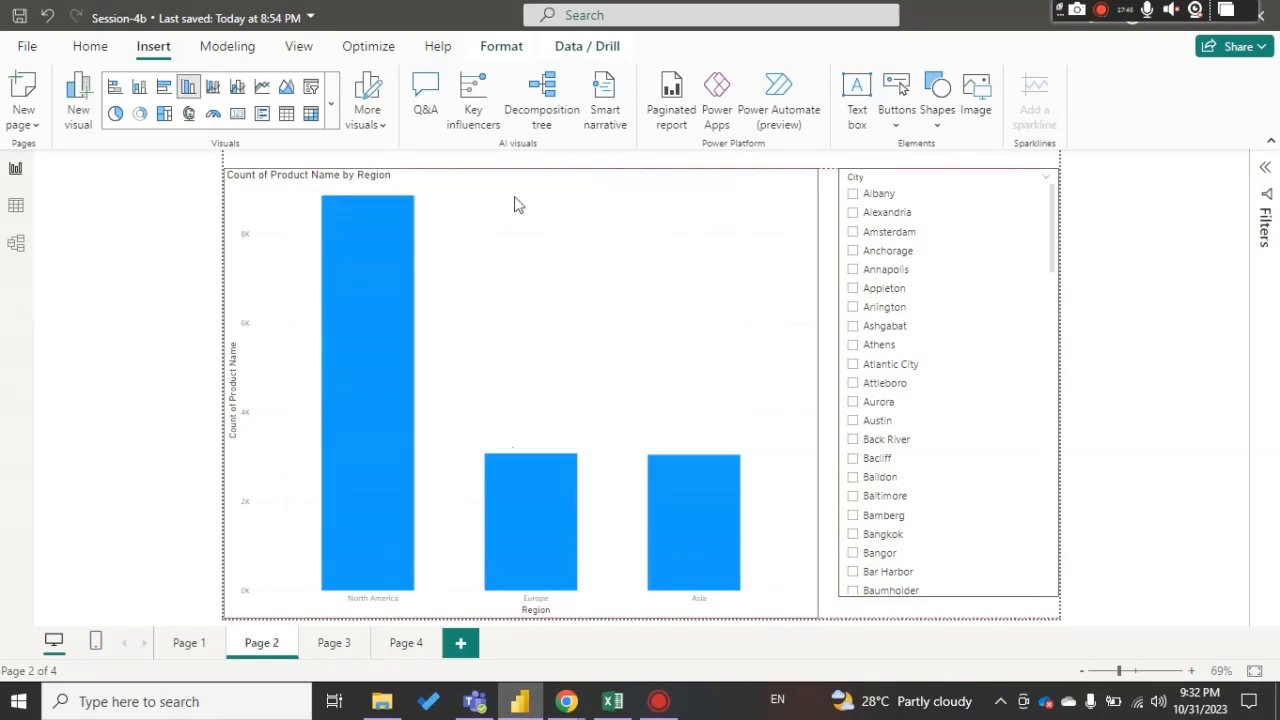
key("ctrl+z")
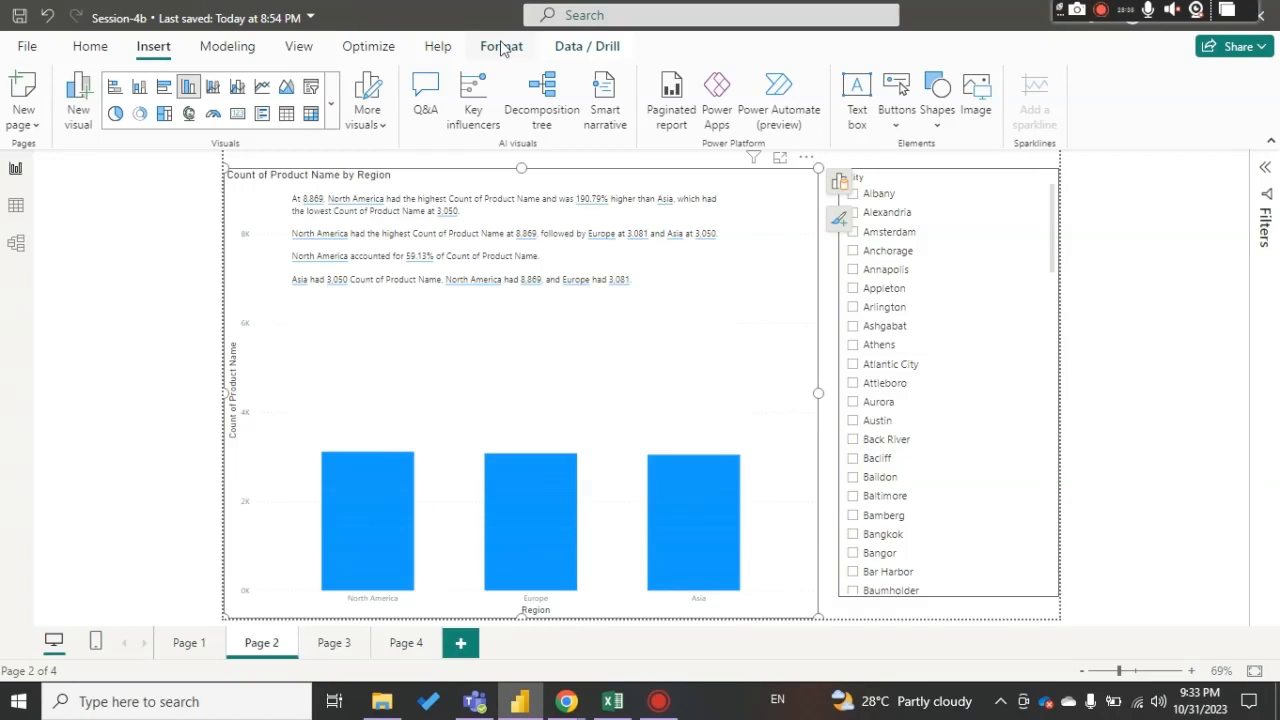
key("ctrl+z")
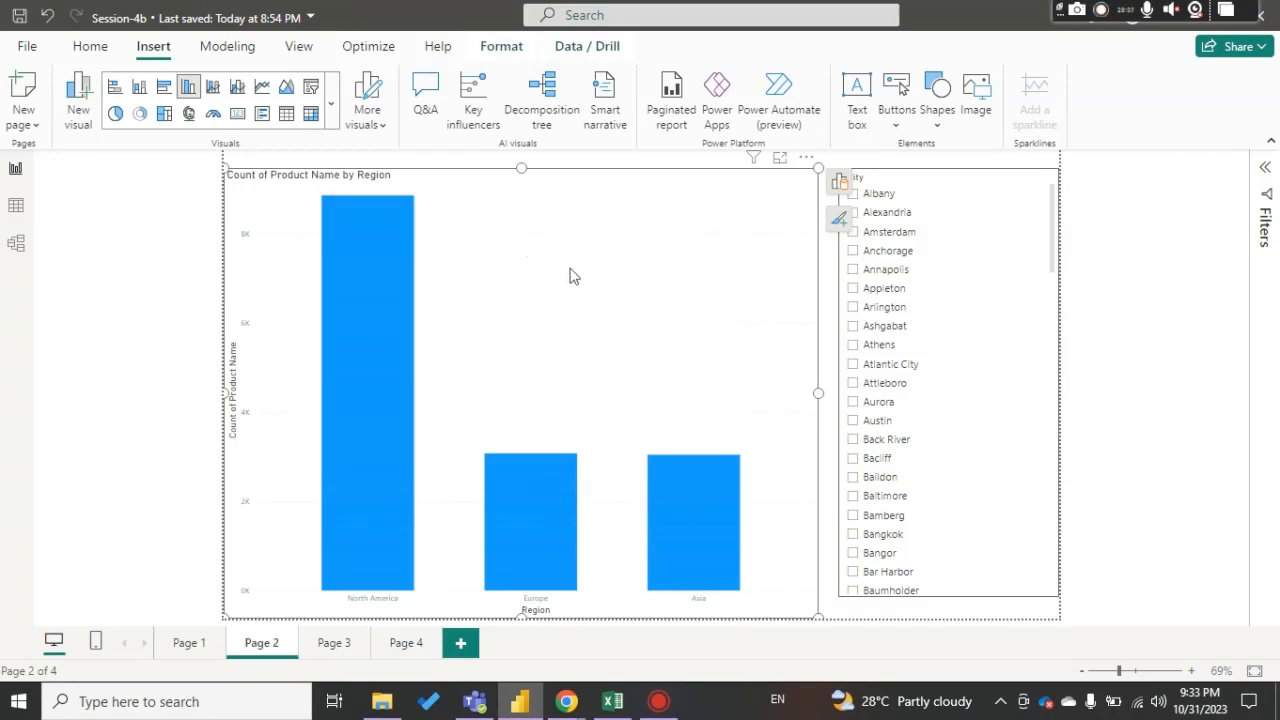
key("ctrl+y")
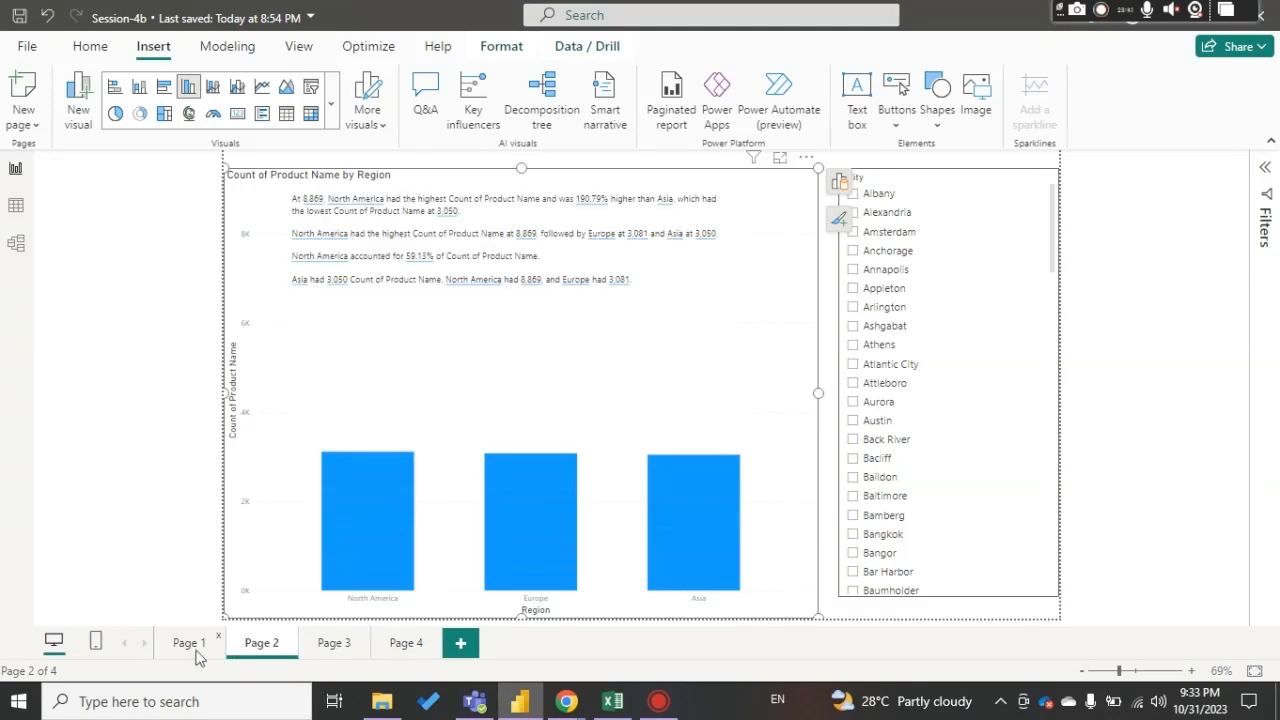
Step: On Page 1, generate a smart narrative summarizing the Count of City by Product Name chart
left_click(196, 650)
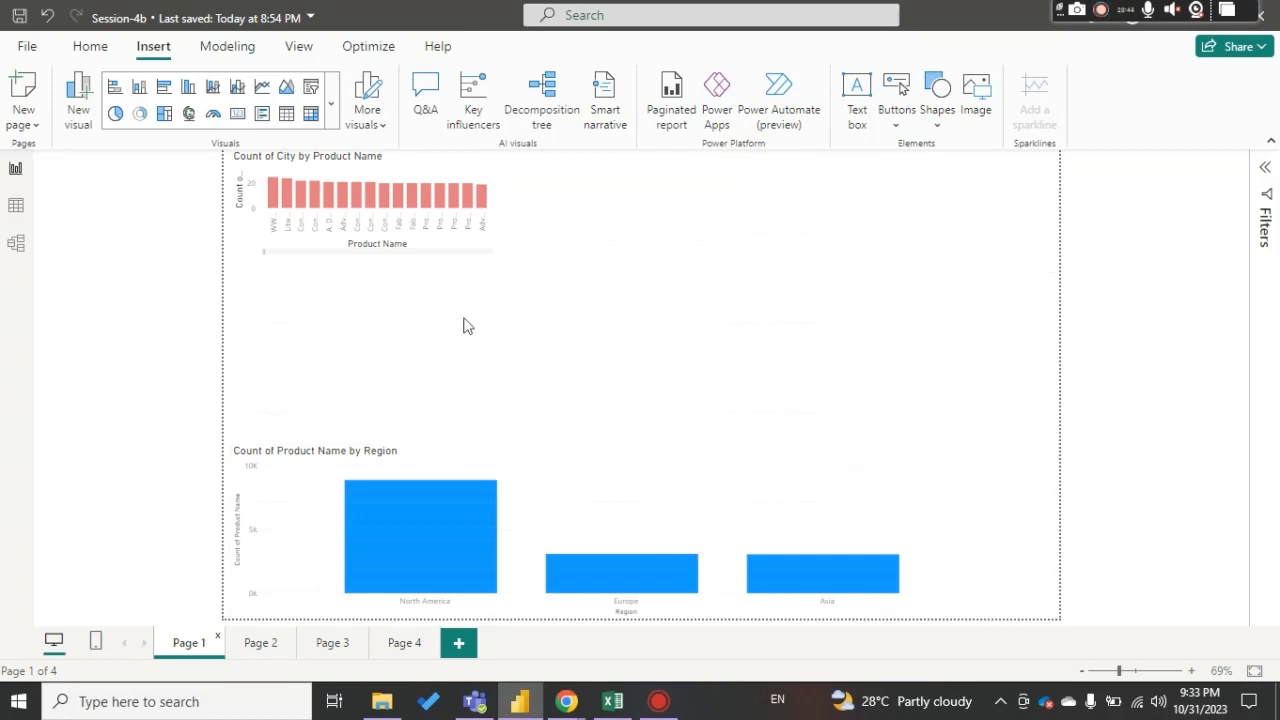
left_click(480, 205)
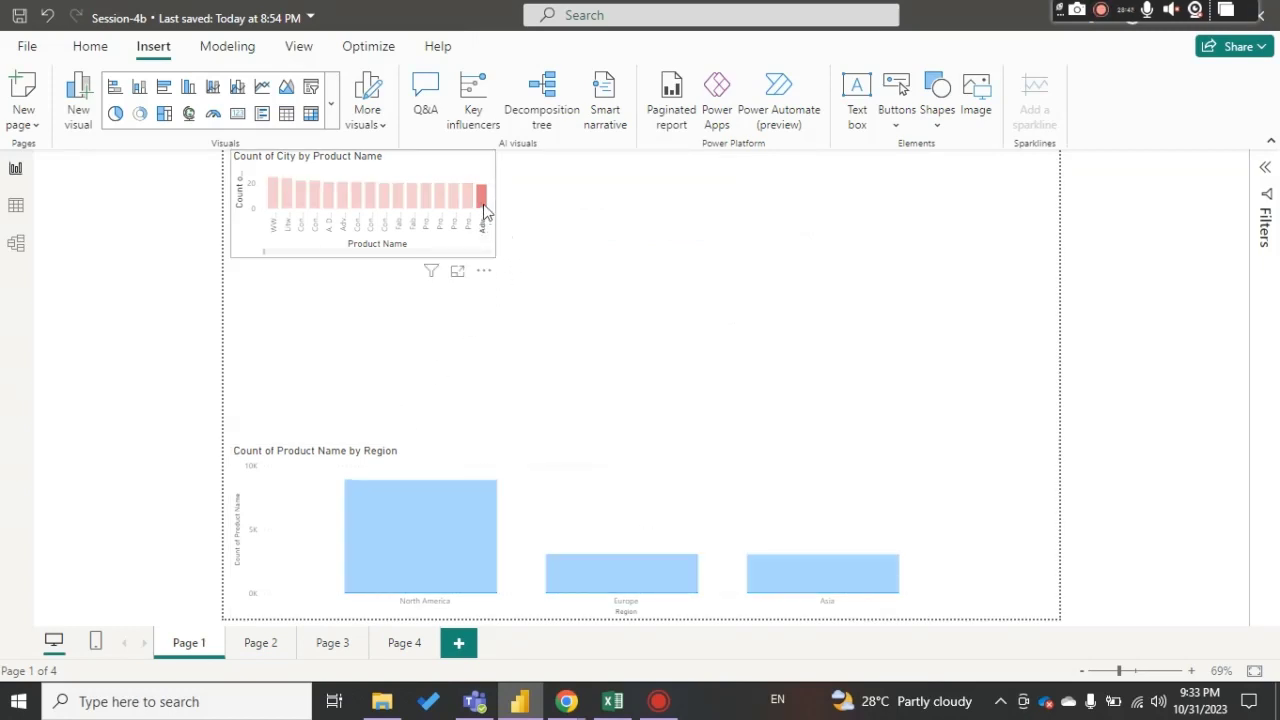
left_click(478, 245)
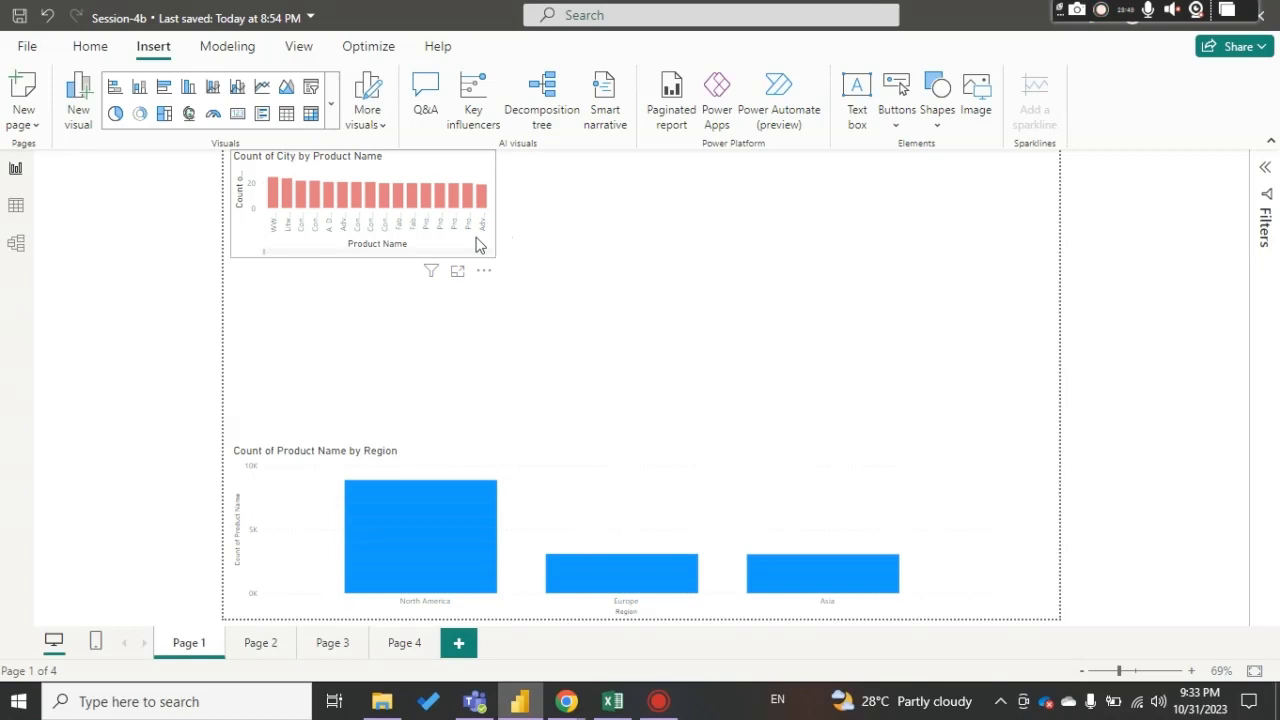
right_click(478, 245)
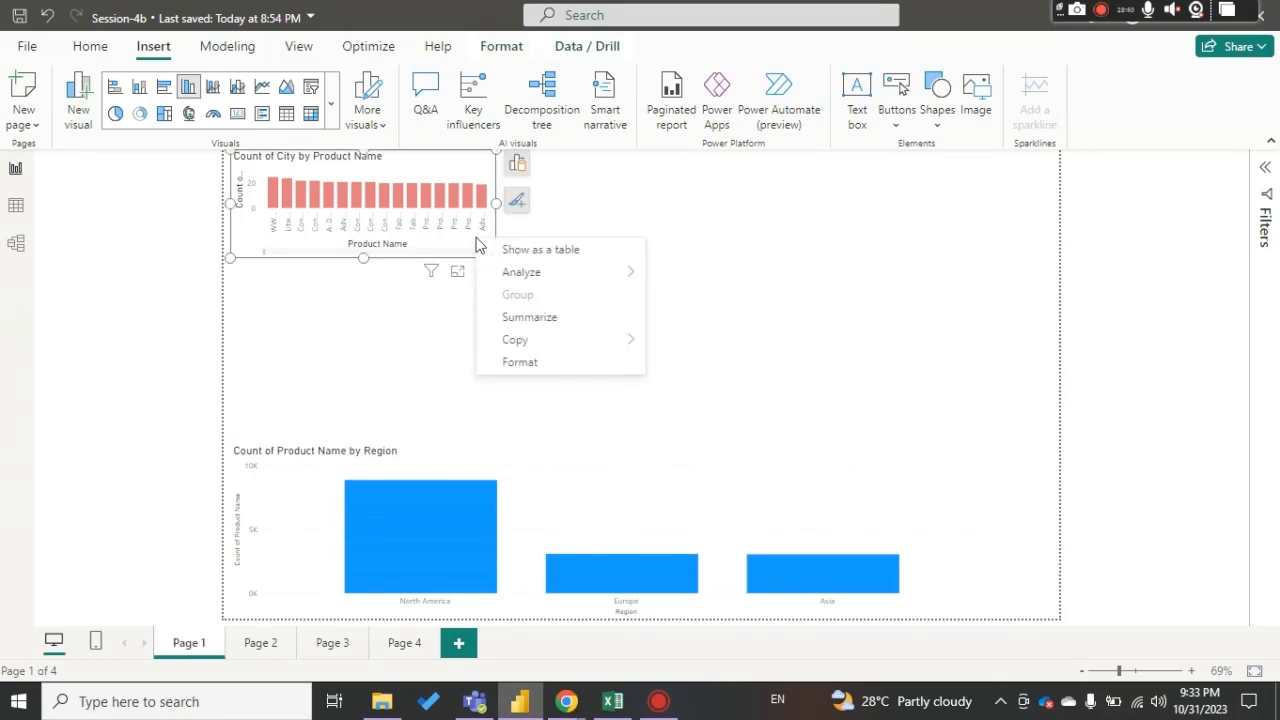
left_click(521, 318)
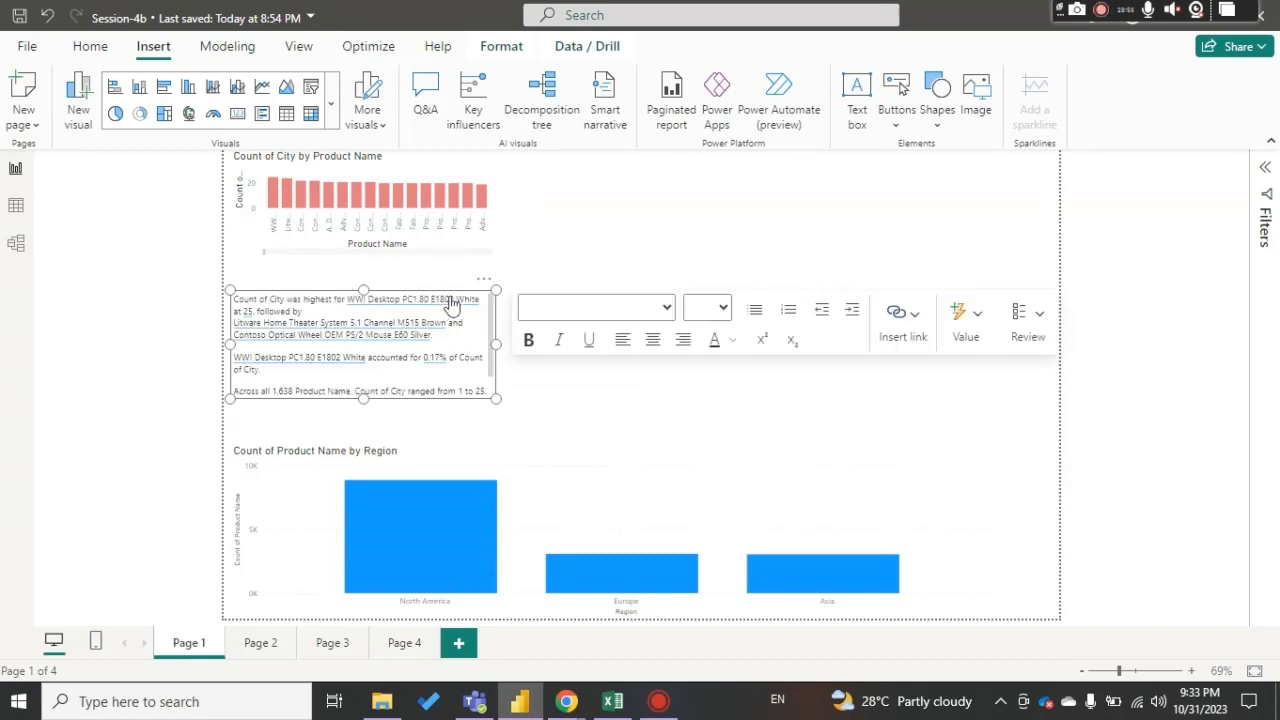
Step: Move the summary box up and right, enlarge it, then delete it
left_click(676, 216)
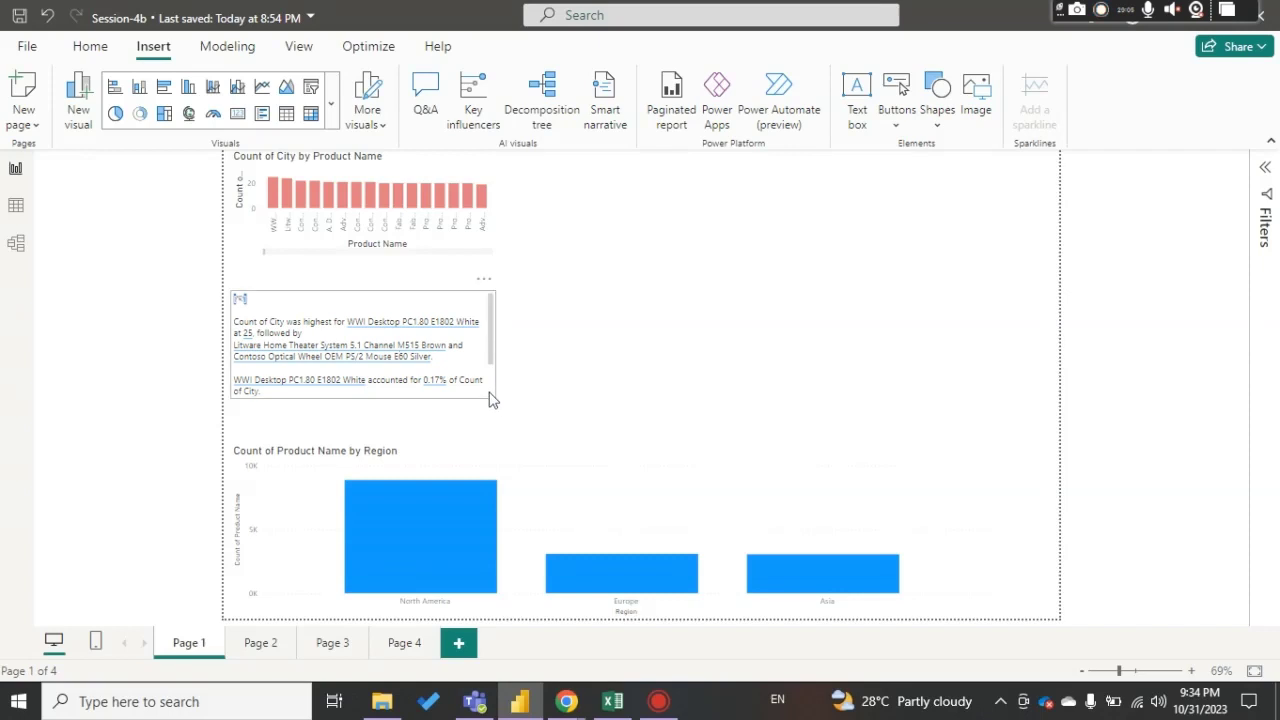
scroll(491, 397, "down", 2)
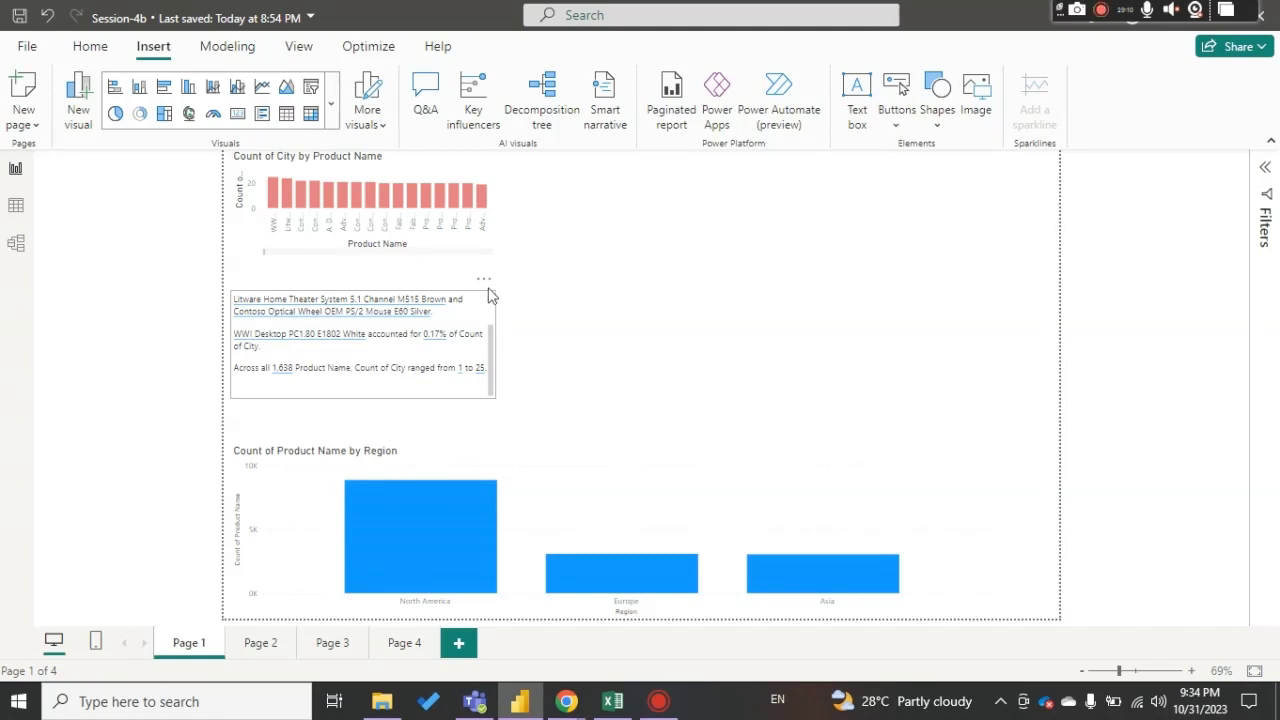
left_click_drag(490, 295, 693, 197)
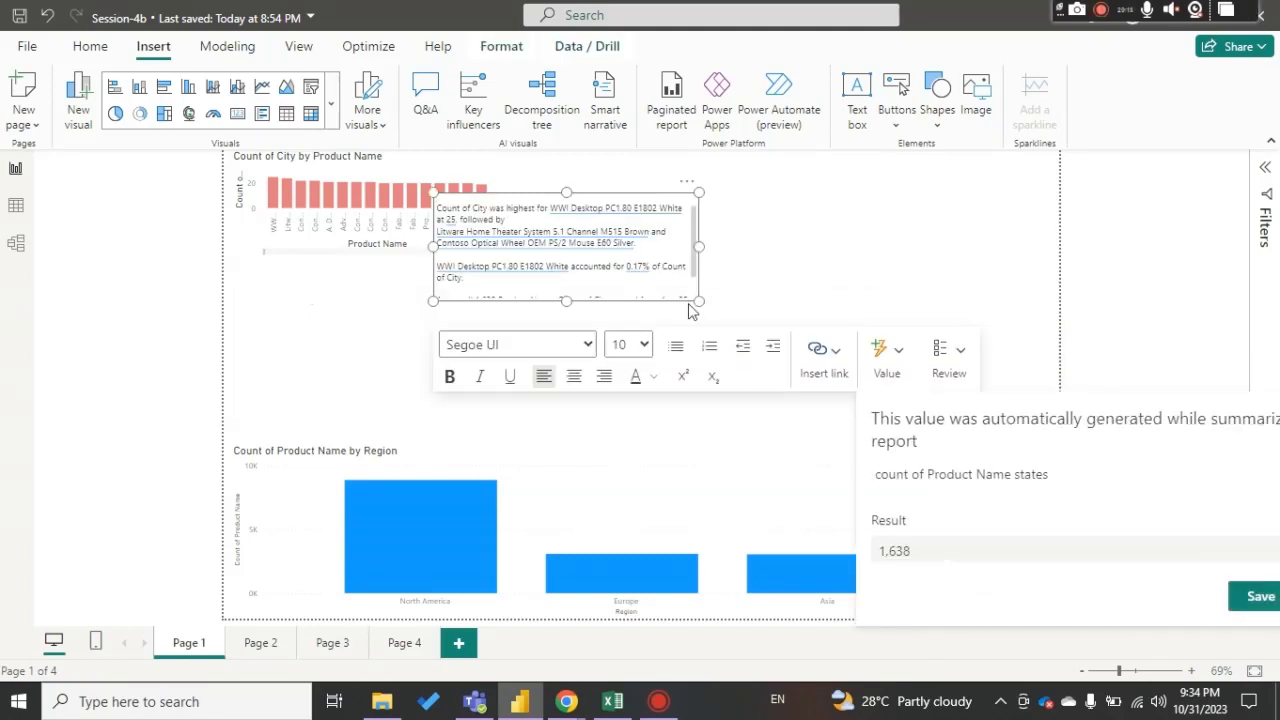
mouse_move(697, 301)
left_mouse_down()
mouse_move(895, 427)
mouse_move(698, 302)
left_mouse_up()
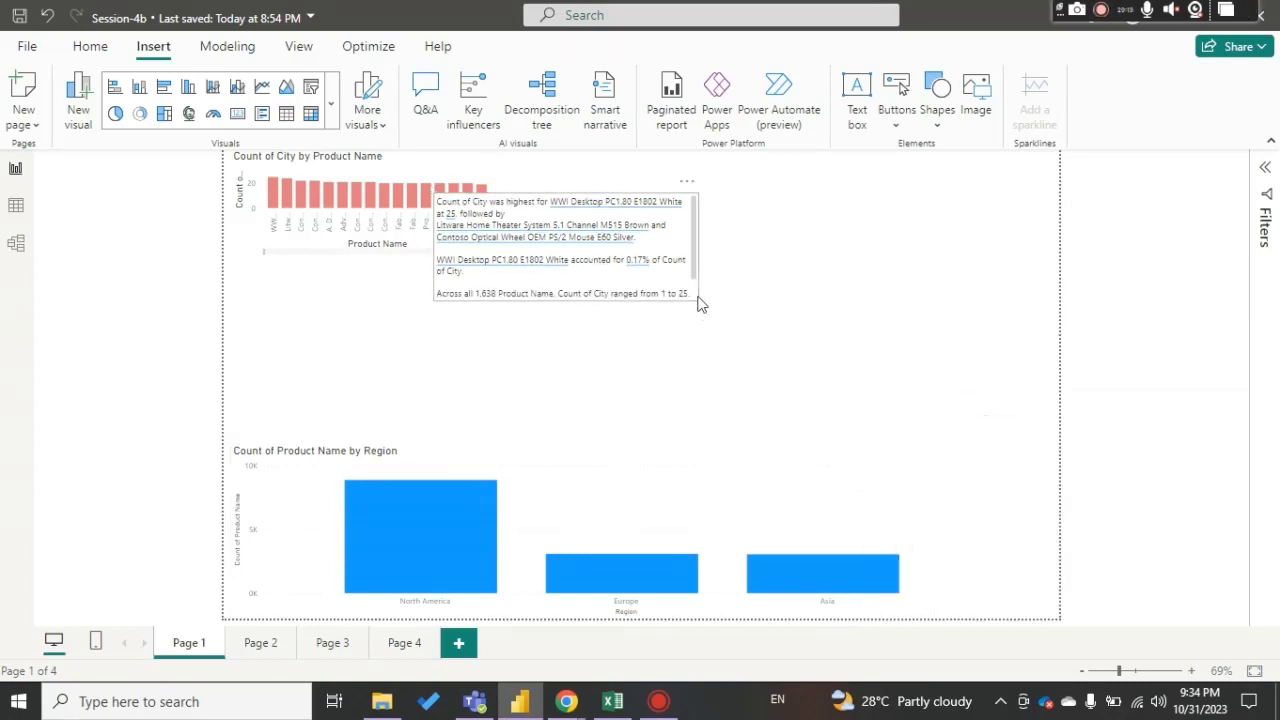
left_click(698, 302)
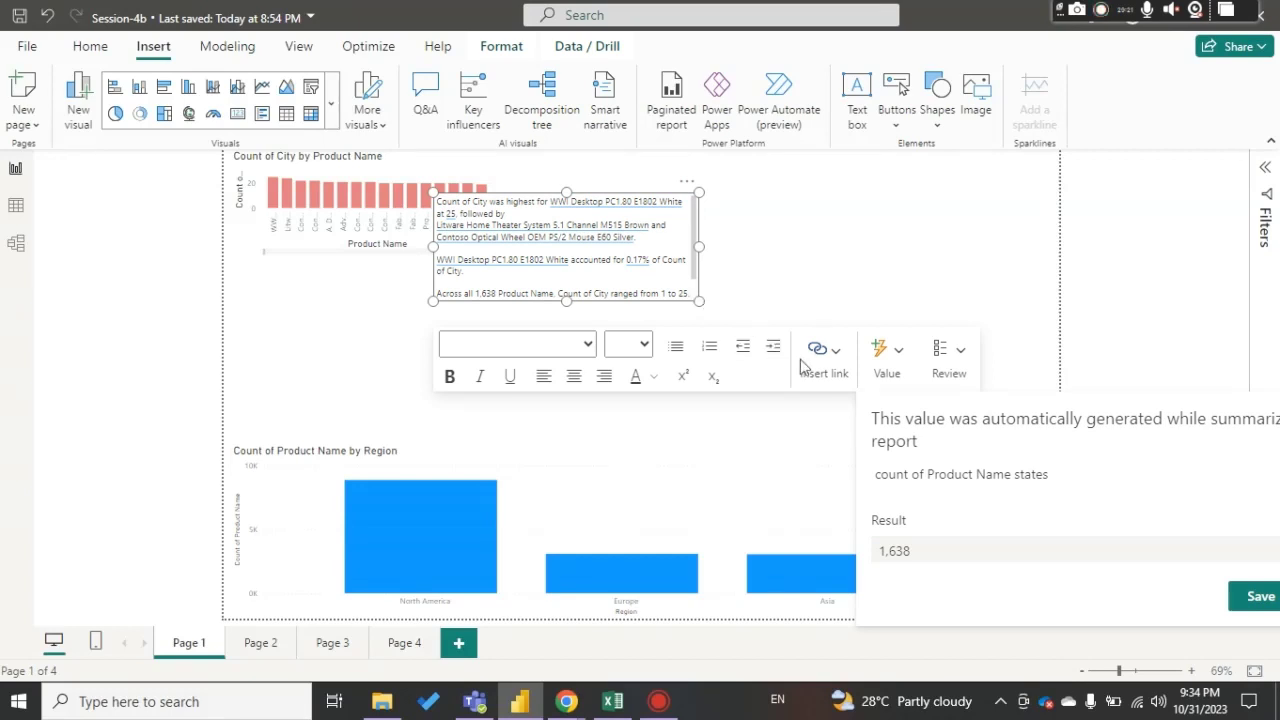
left_click_drag(698, 301, 1015, 464)
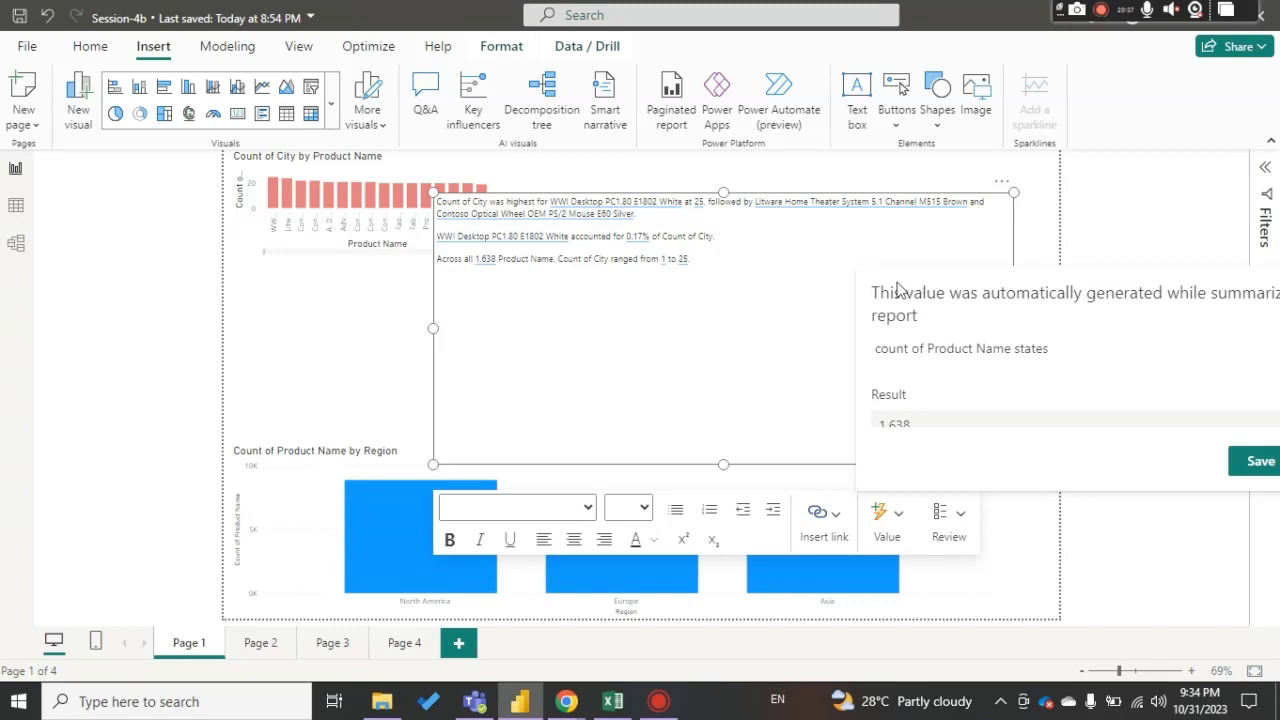
left_click(910, 250)
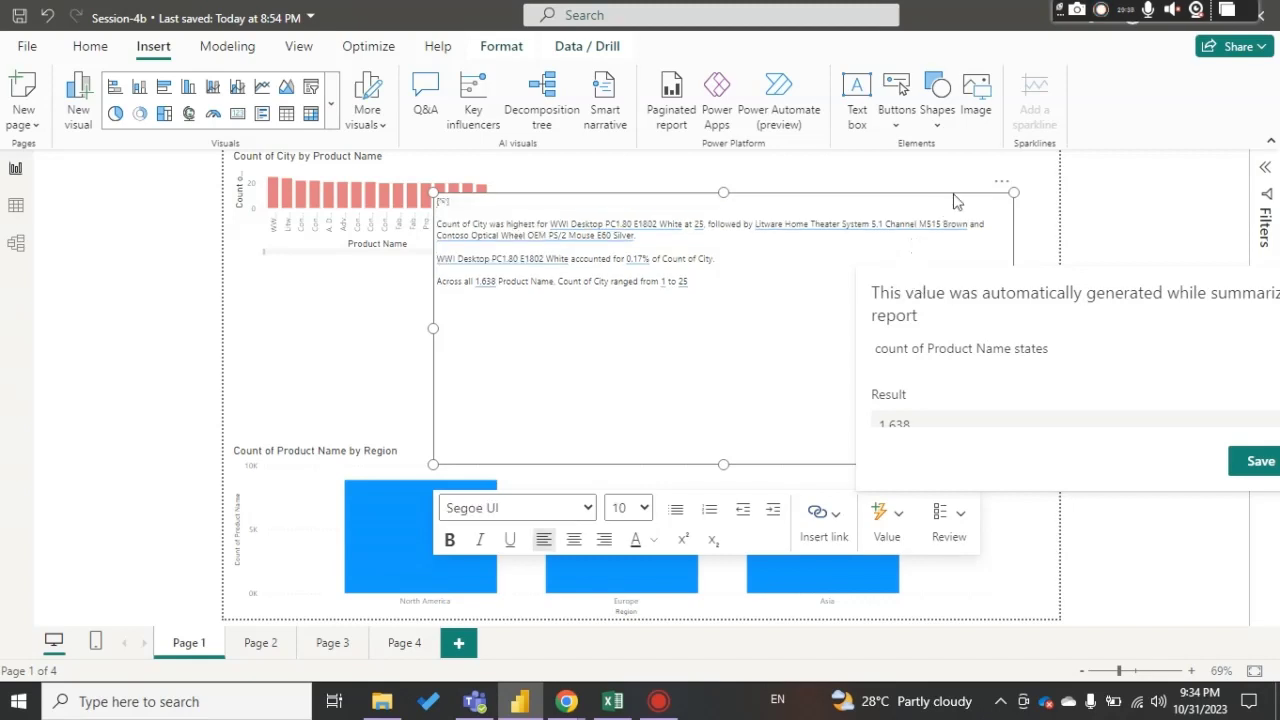
key("Delete")
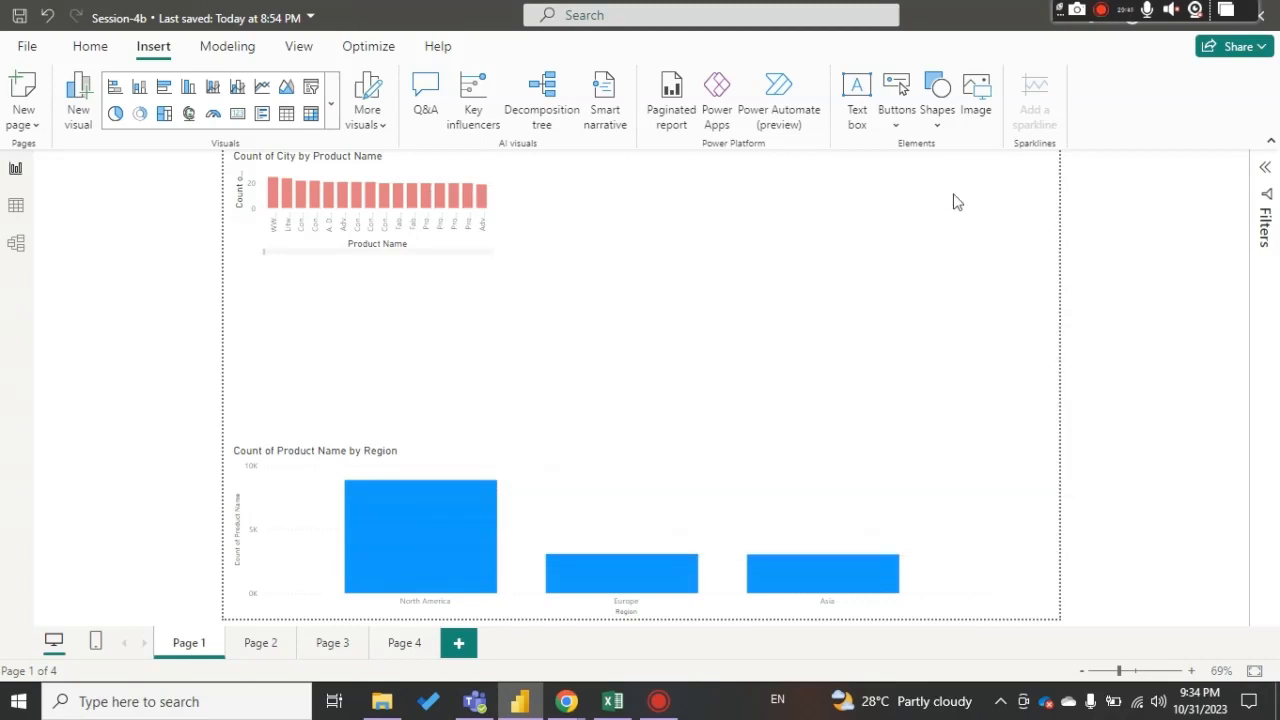
Step: On Page 3, check the decomposition tree's context menu, where Summarize is greyed out
mouse_move(436, 538)
left_click(331, 646)
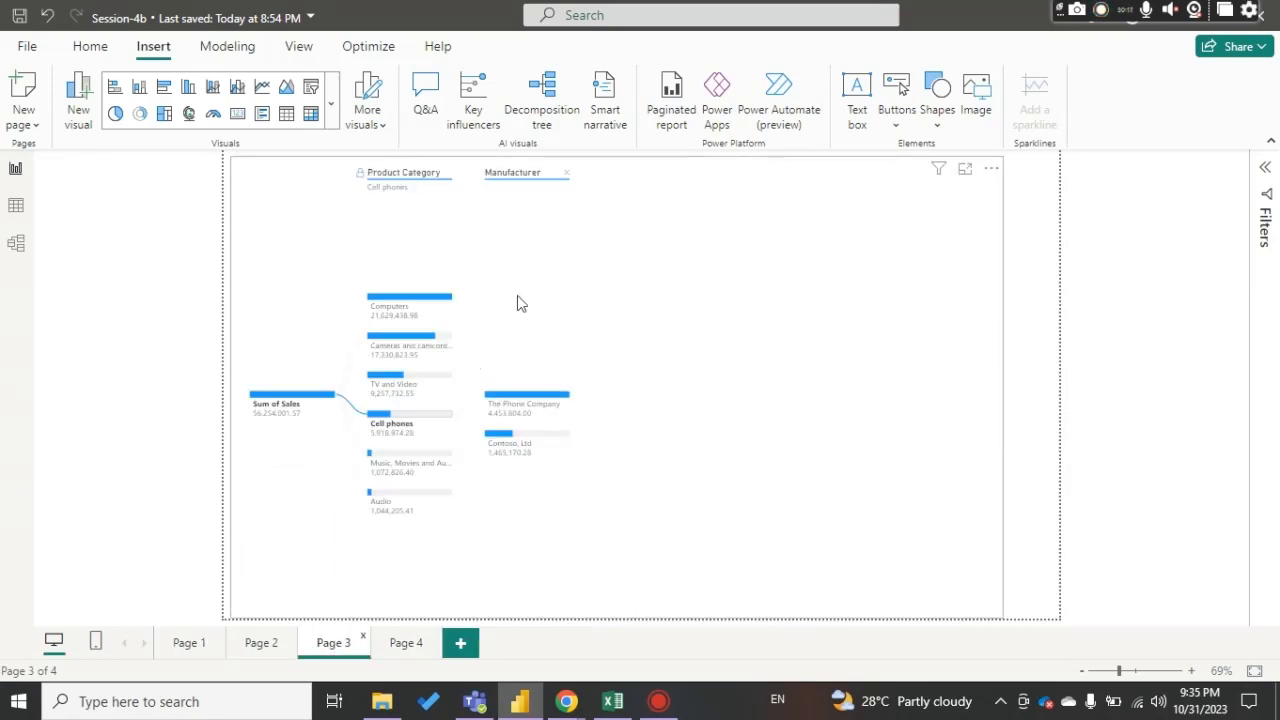
left_click(522, 298)
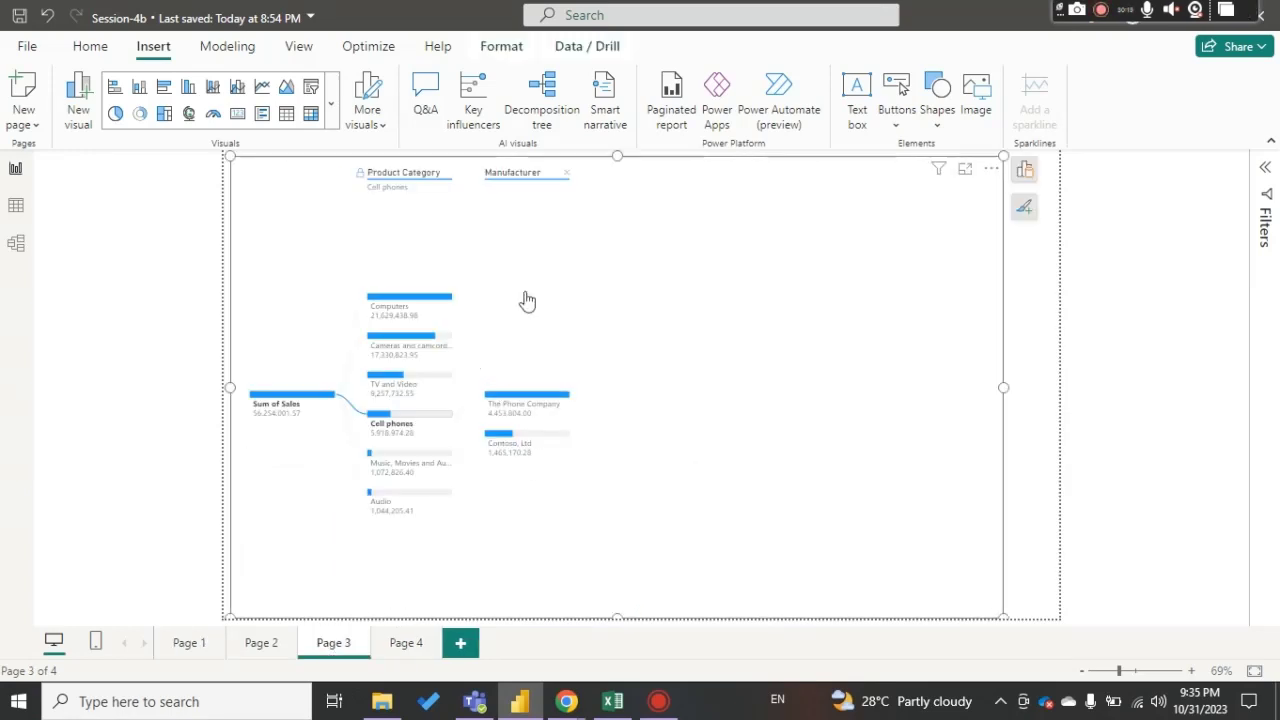
right_click(522, 295)
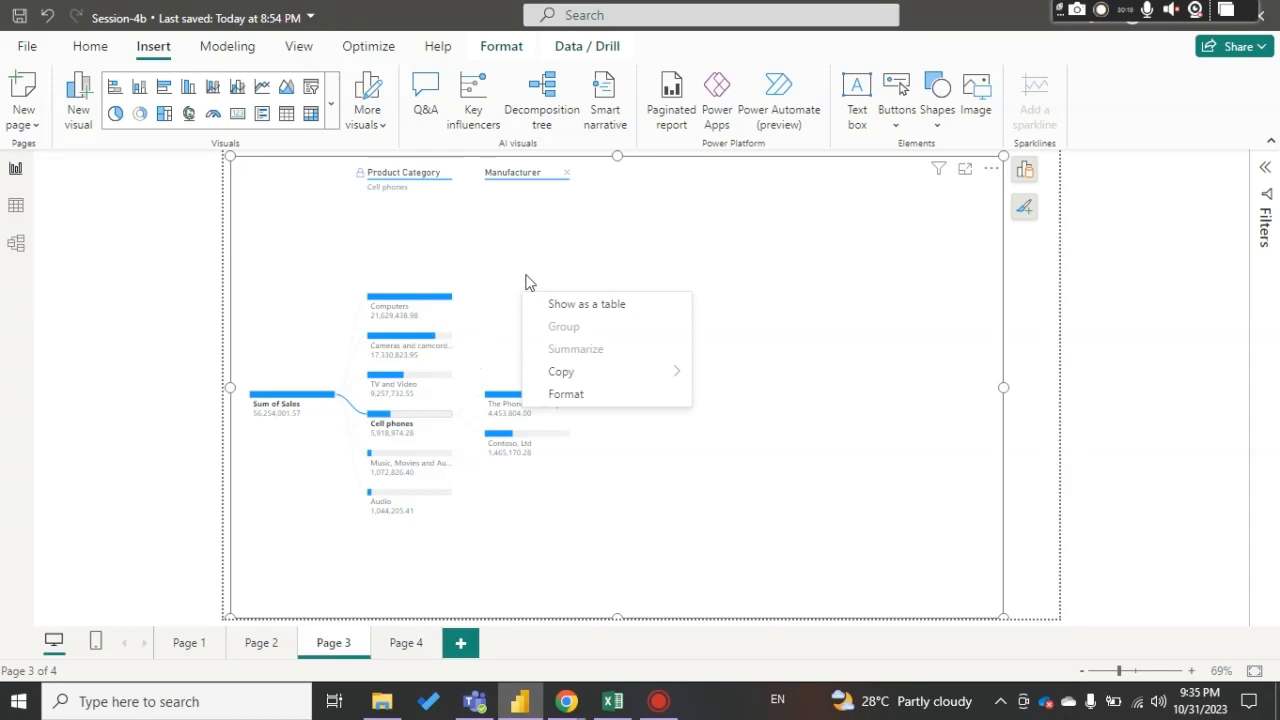
left_click(262, 643)
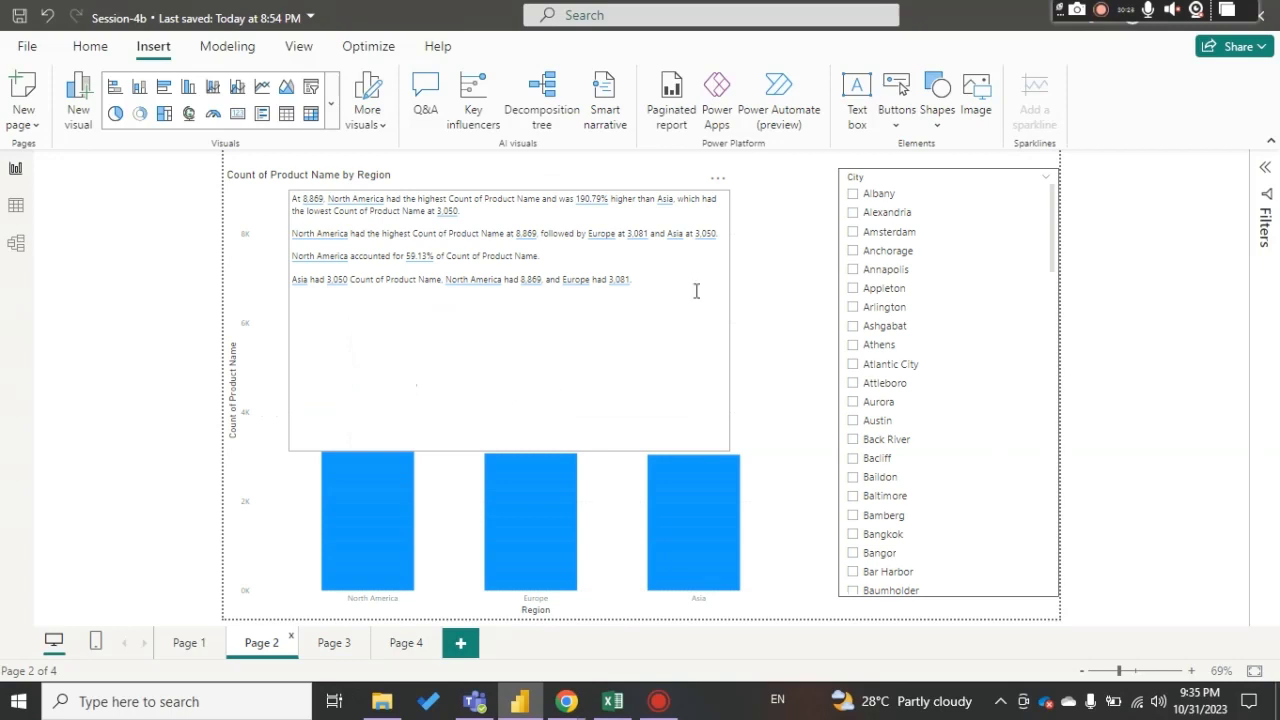
left_click(700, 195)
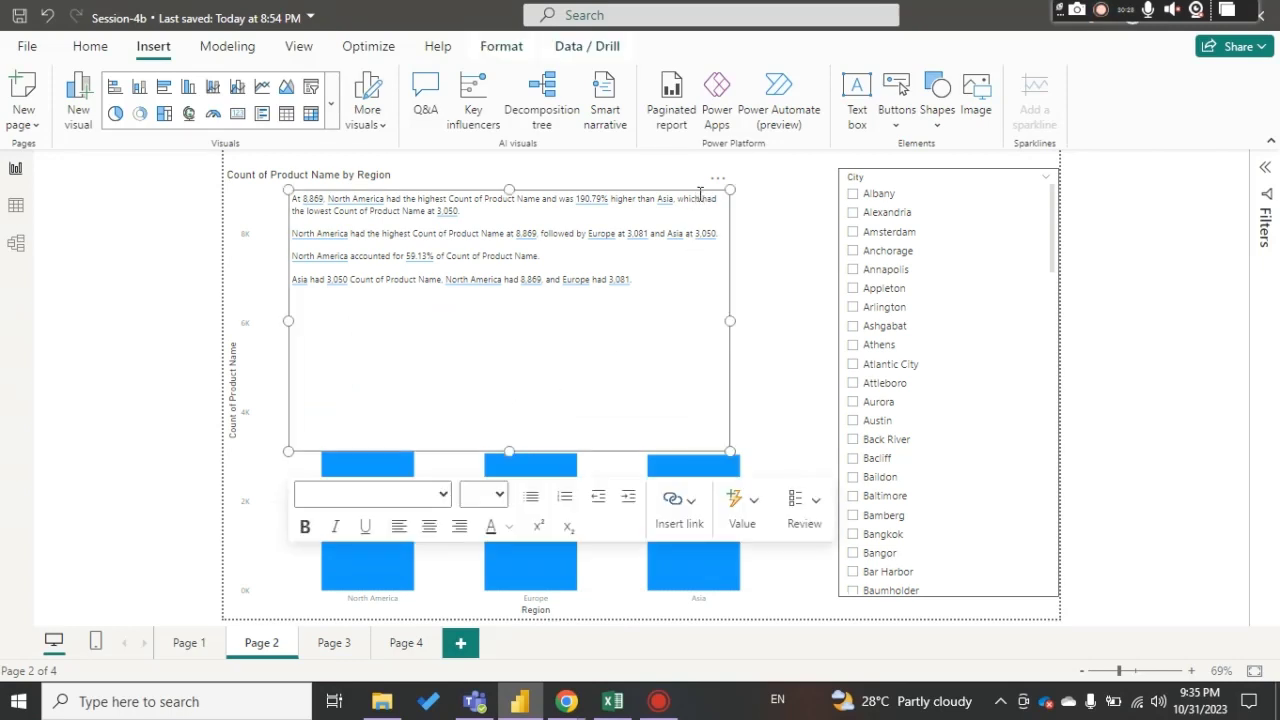
key("Delete")
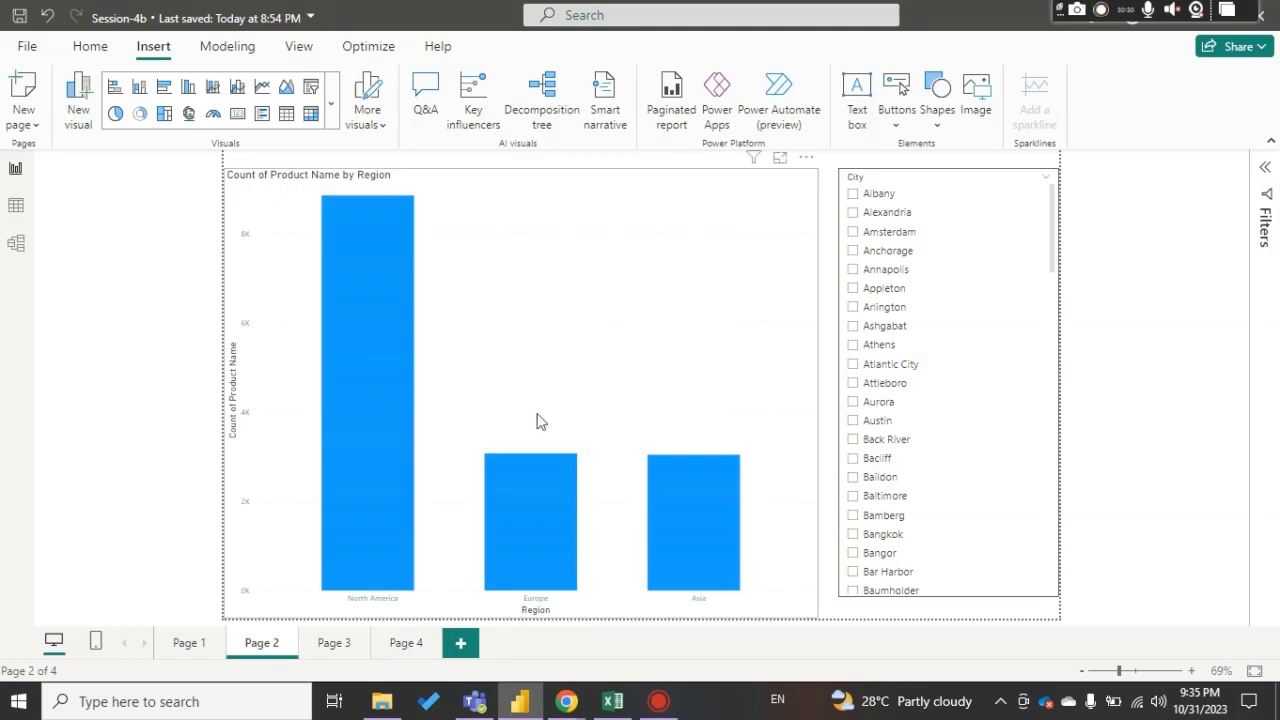
right_click(688, 490)
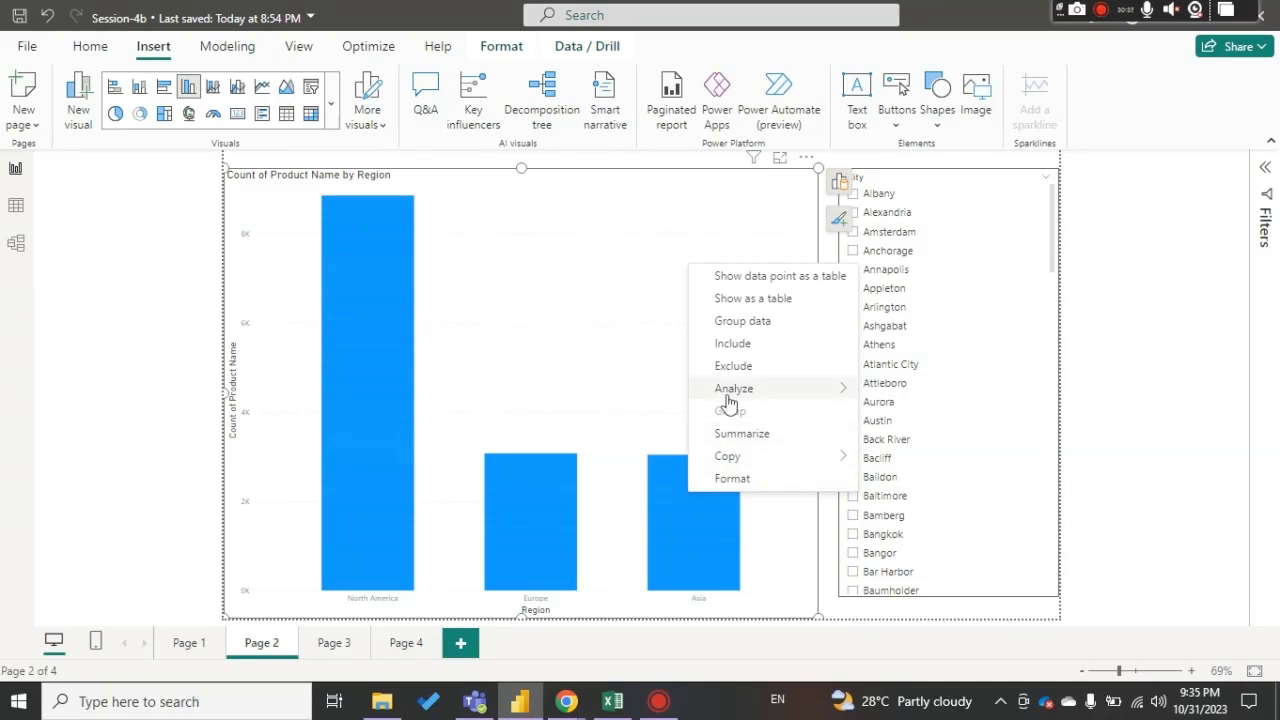
mouse_move(728, 398)
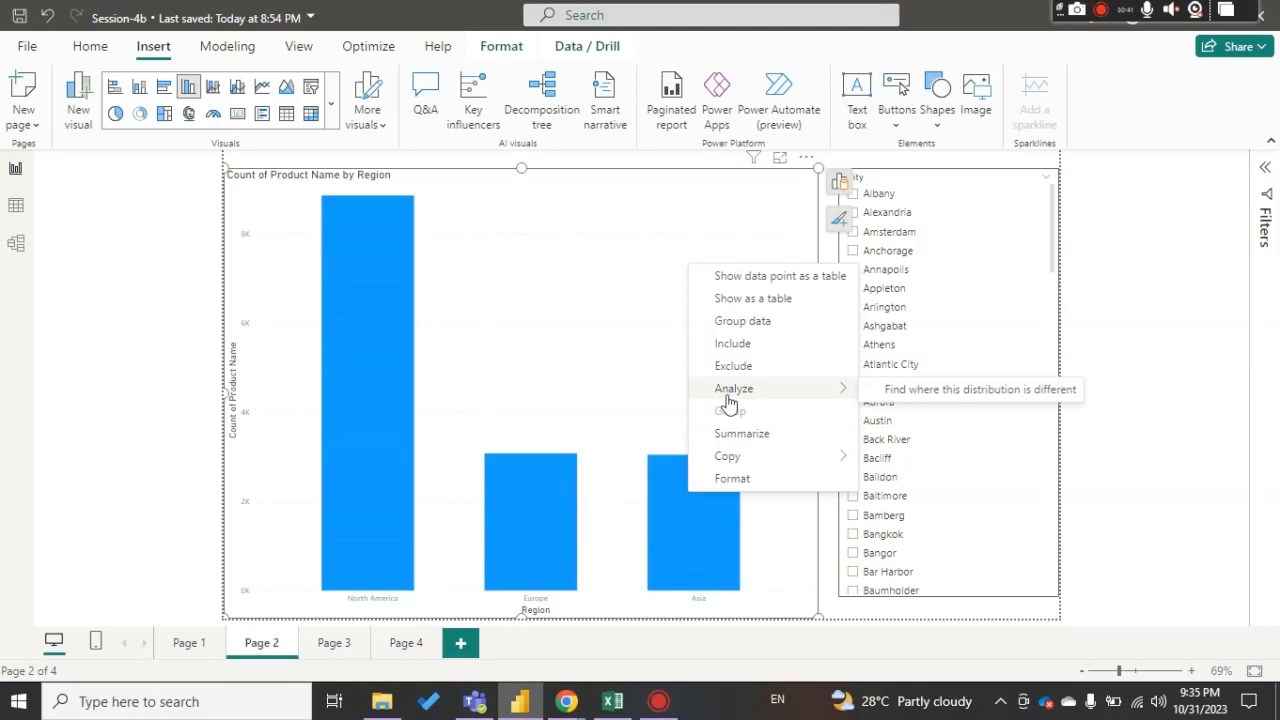
left_click(1172, 313)
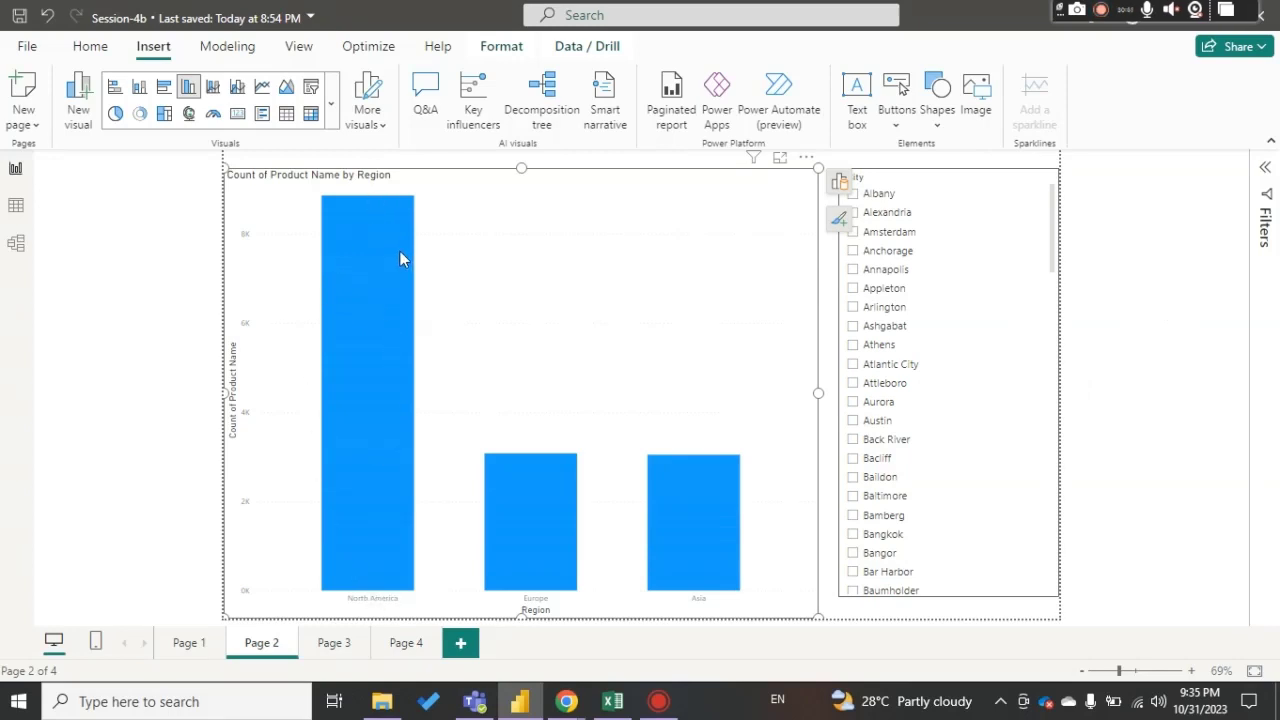
mouse_move(394, 192)
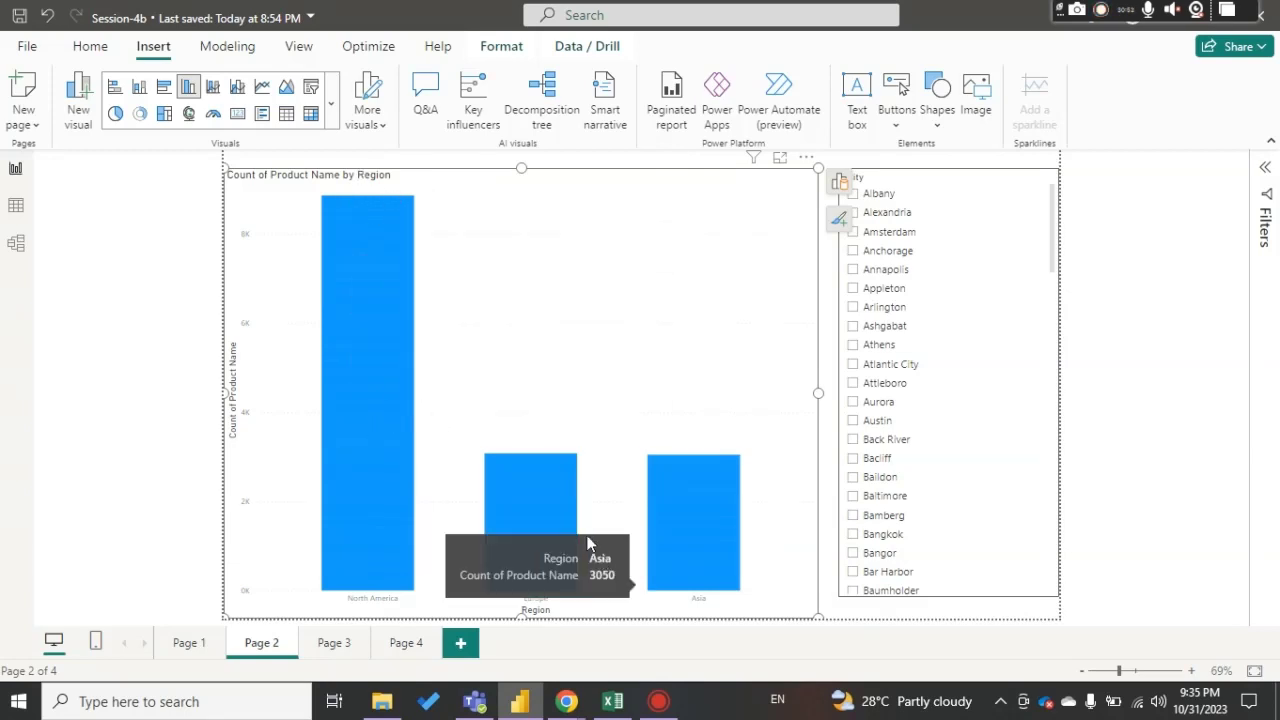
mouse_move(727, 513)
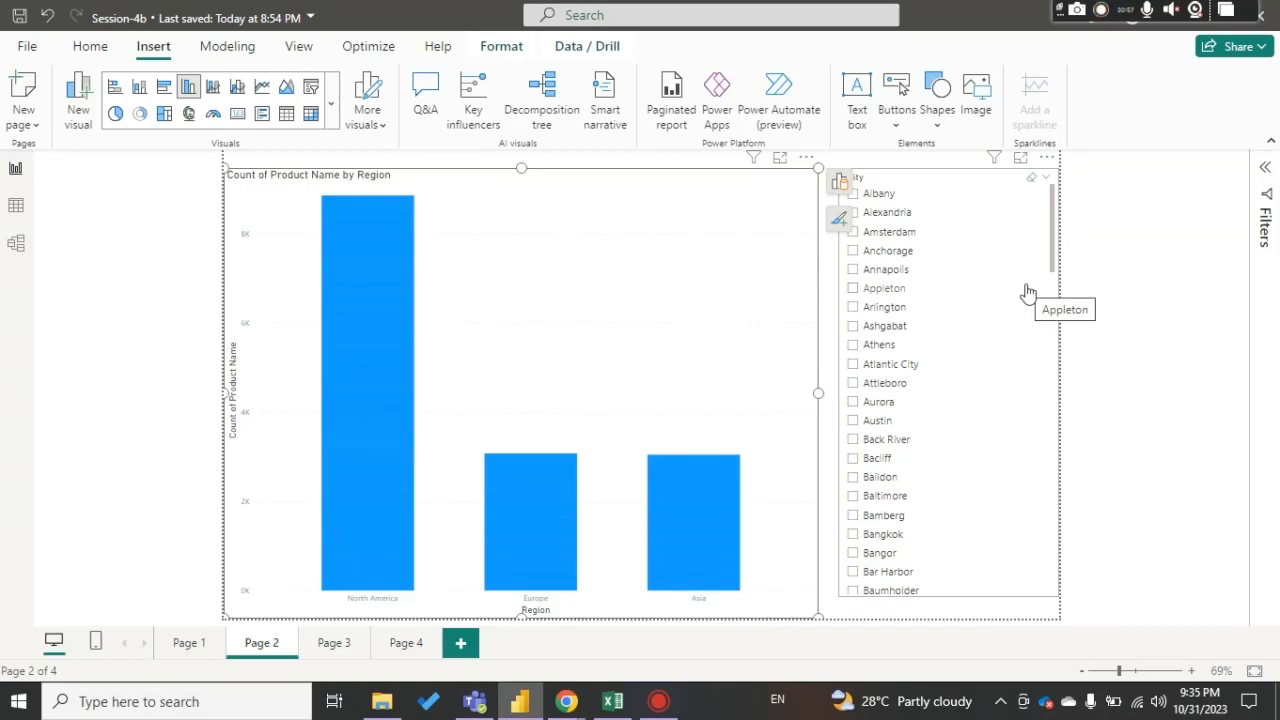
mouse_move(686, 496)
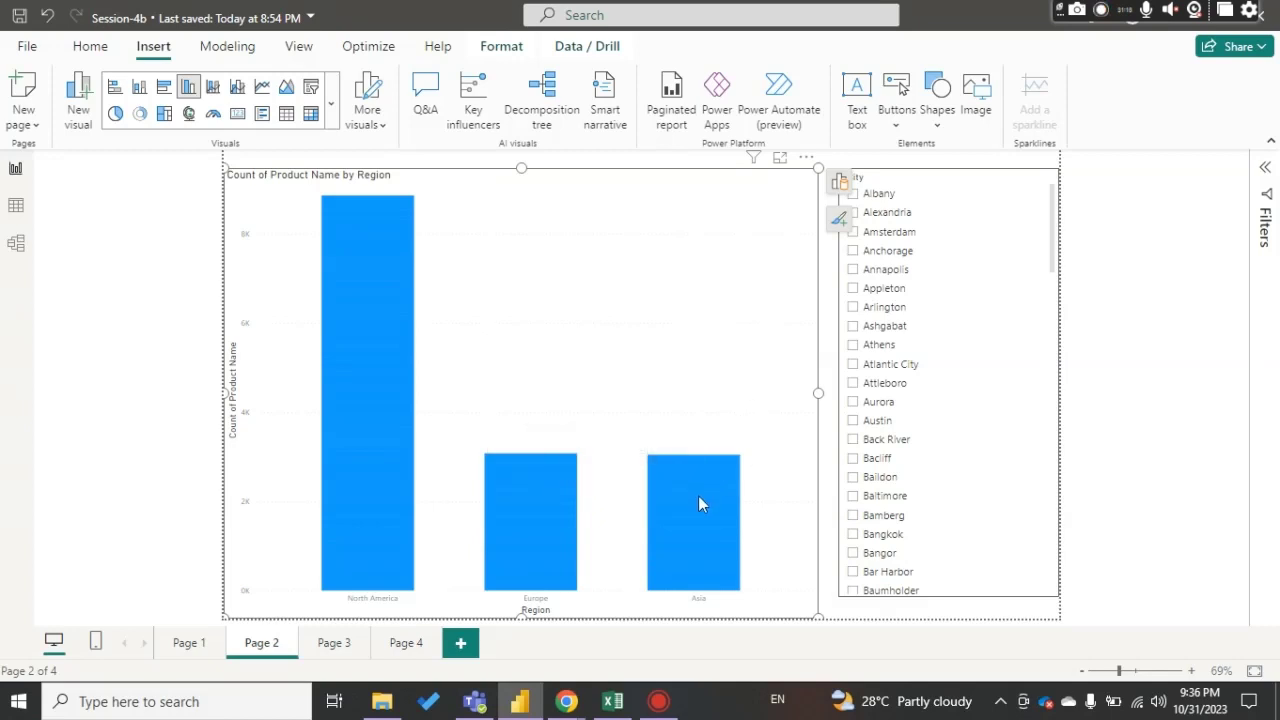
Step: Run Analyze > 'Find where this distribution is different' on the Asia bar
right_click(698, 496)
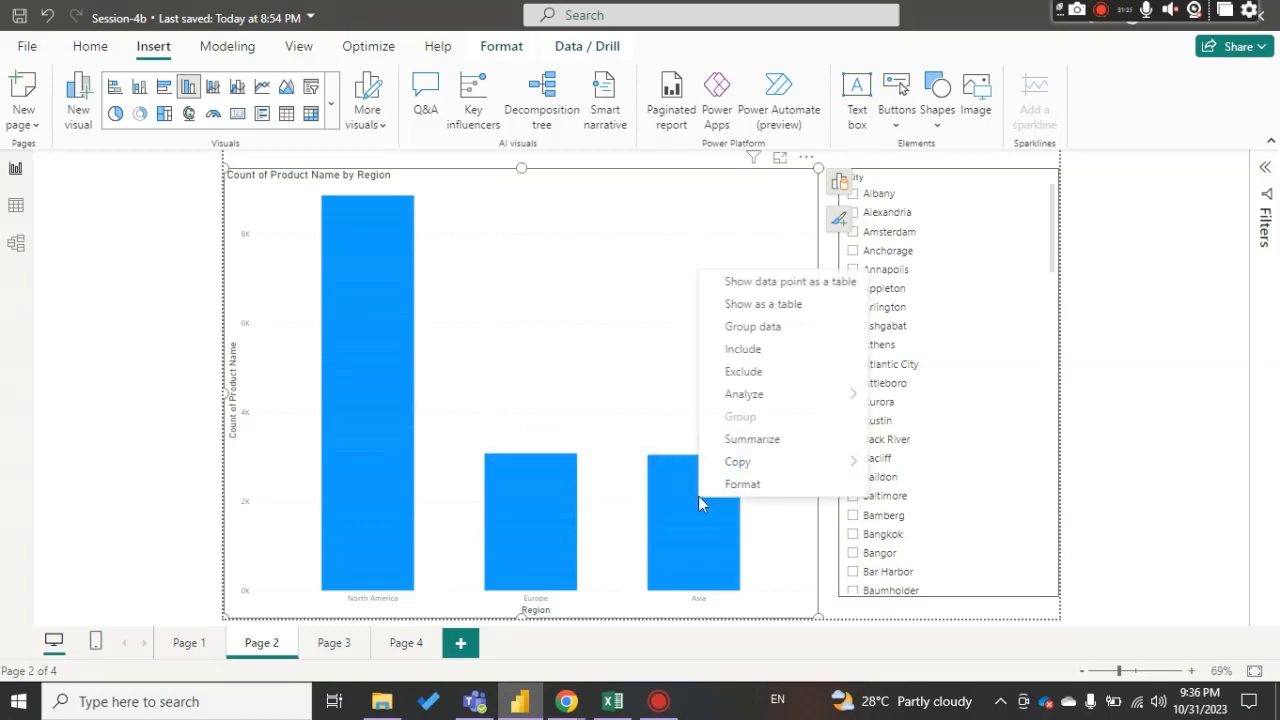
mouse_move(770, 396)
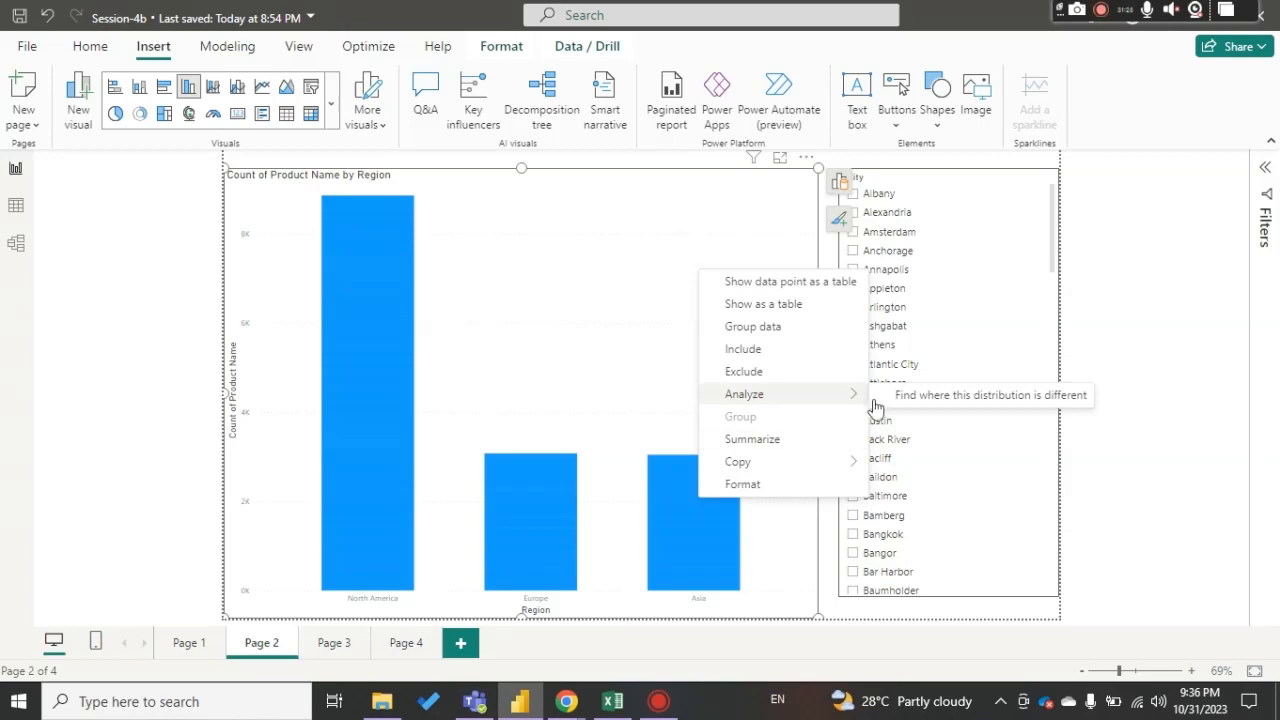
left_click(975, 398)
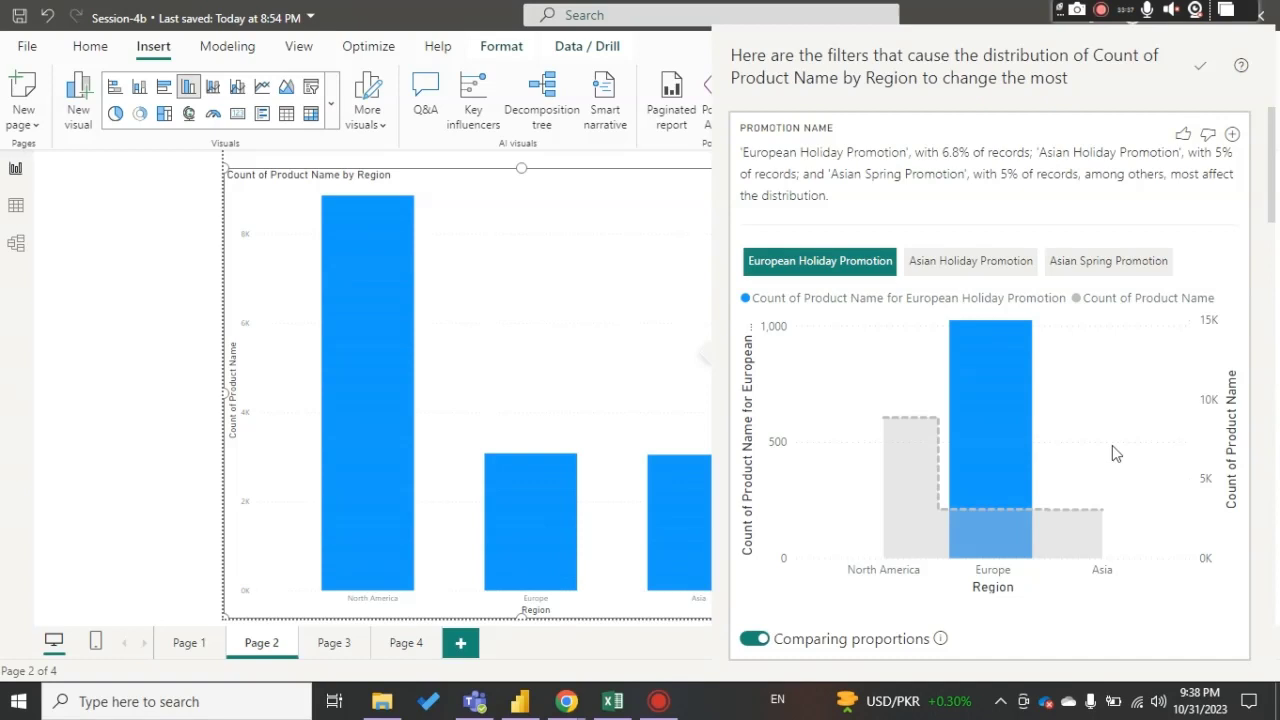
Step: Browse promotion breakdowns with absolute values instead of proportions, ending on Asian Holiday Promotion
left_click(993, 274)
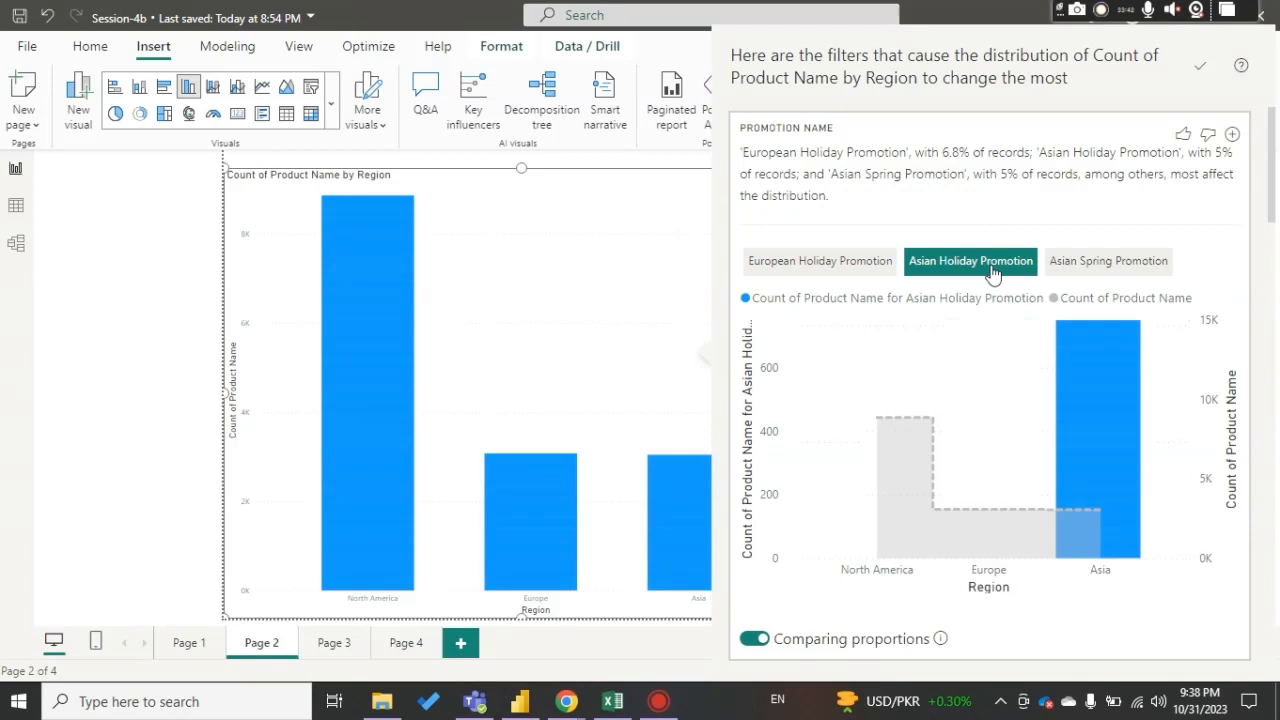
mouse_move(1090, 346)
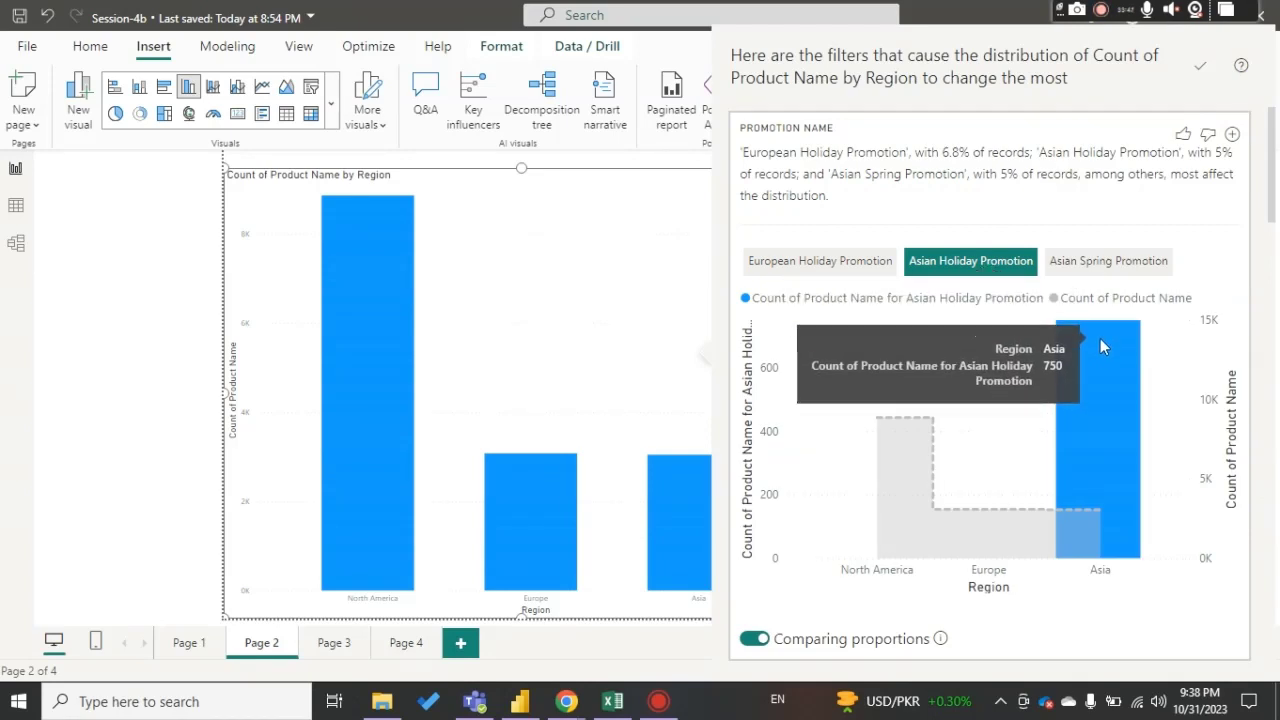
left_click(1125, 274)
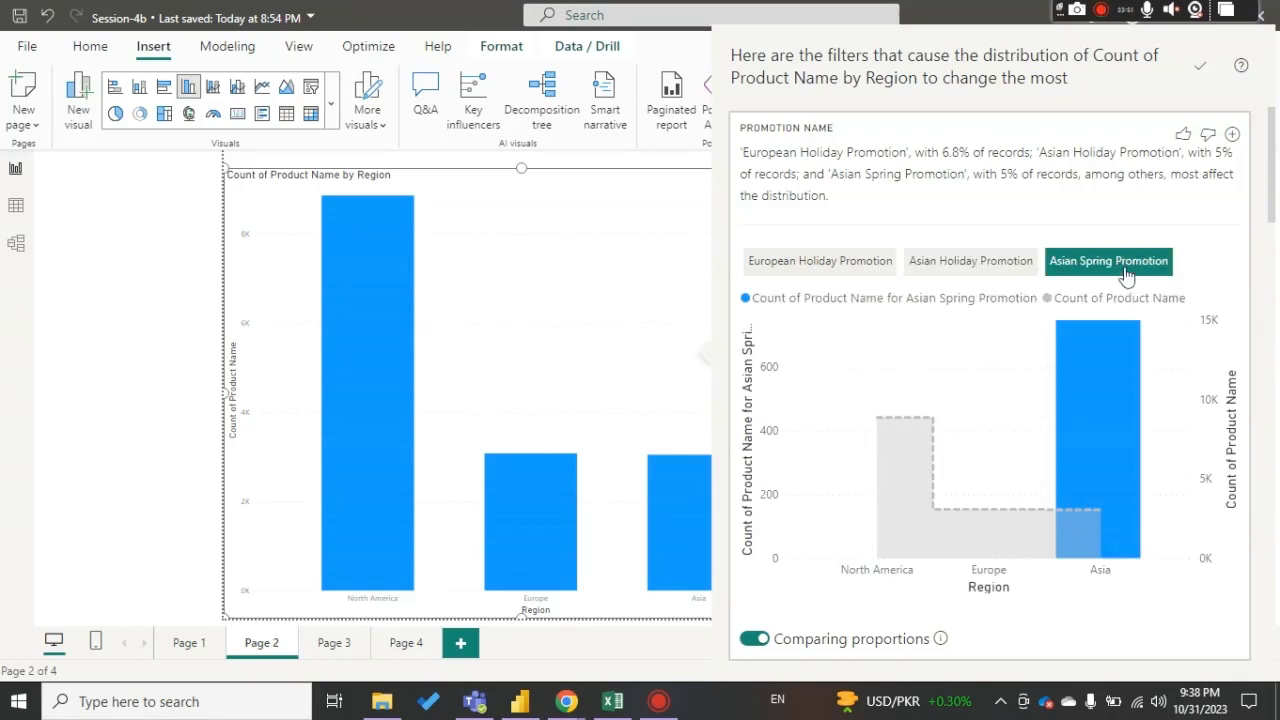
left_click(752, 641)
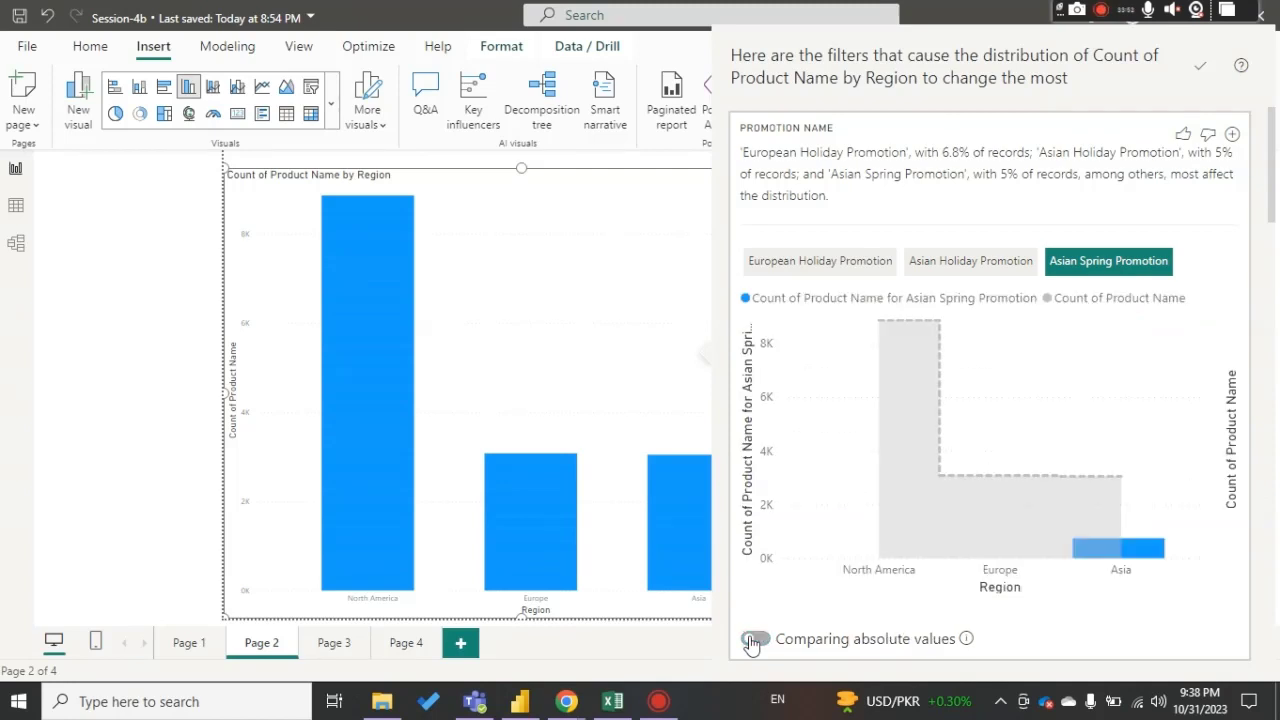
left_click(857, 268)
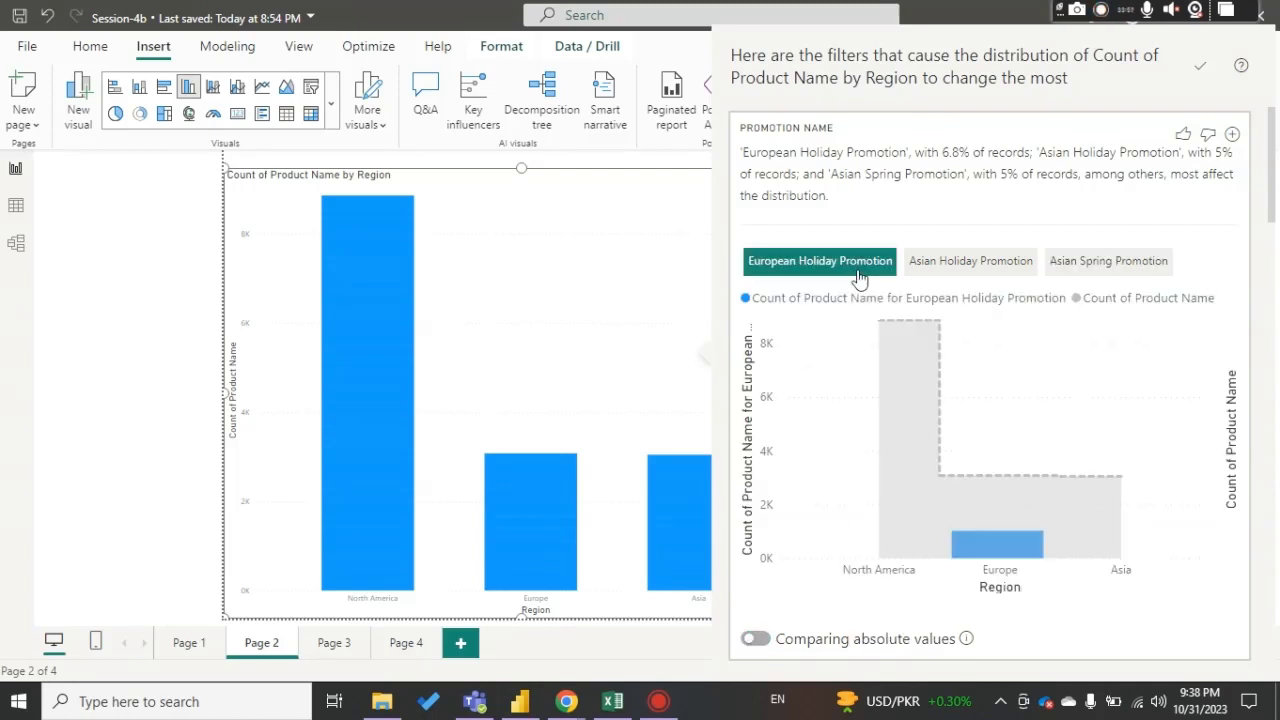
left_click(953, 270)
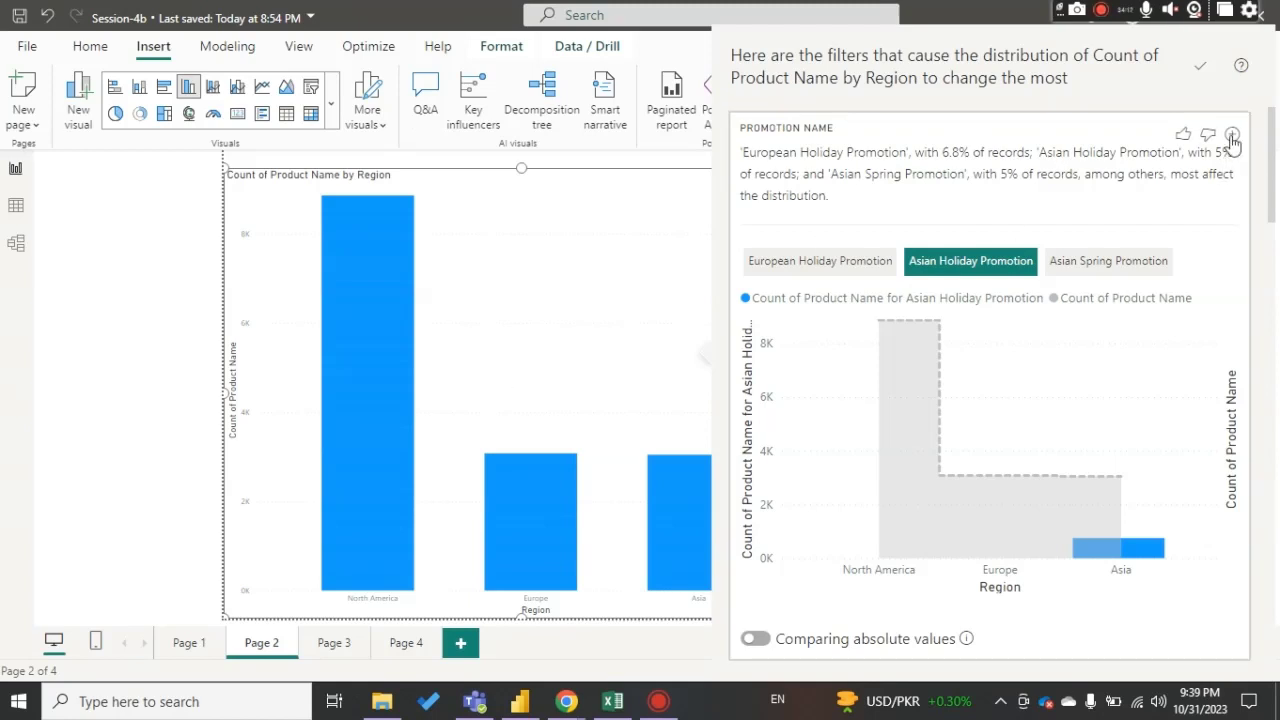
Step: Add the Asian Holiday Promotion insight to Page 2 and close the insights pane
left_click(1233, 136)
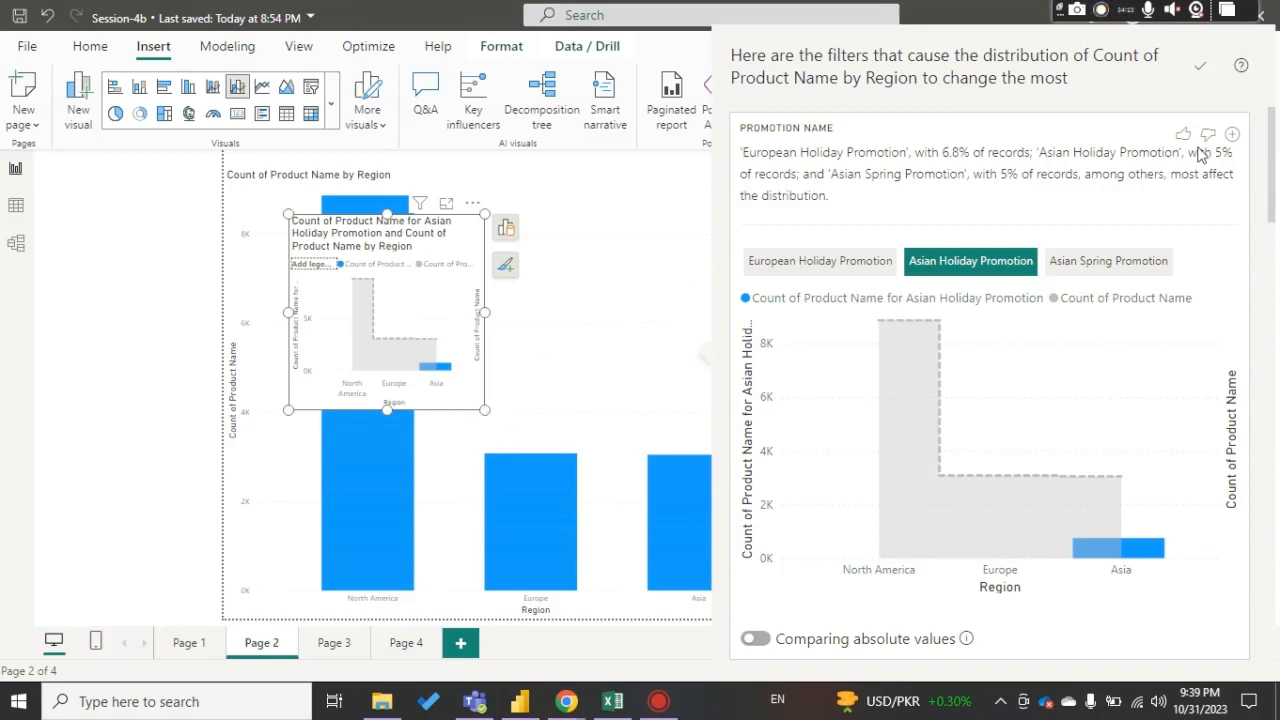
left_click(1247, 78)
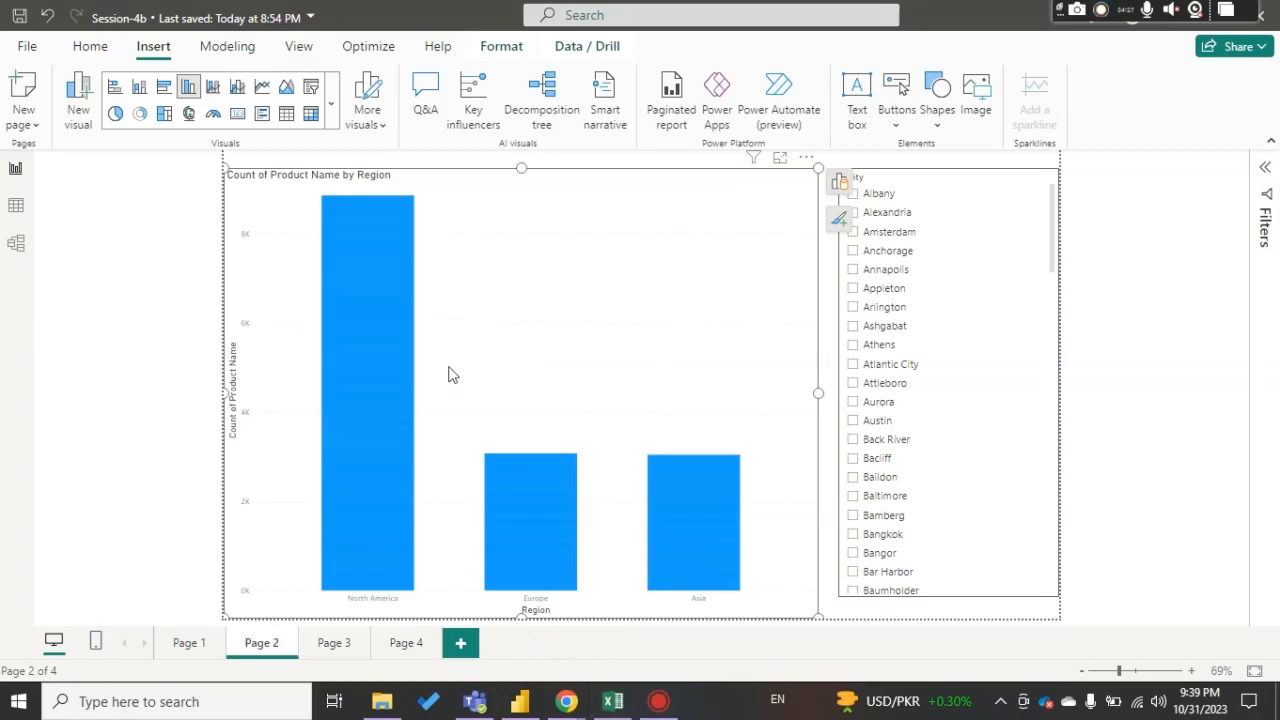
left_click(363, 318)
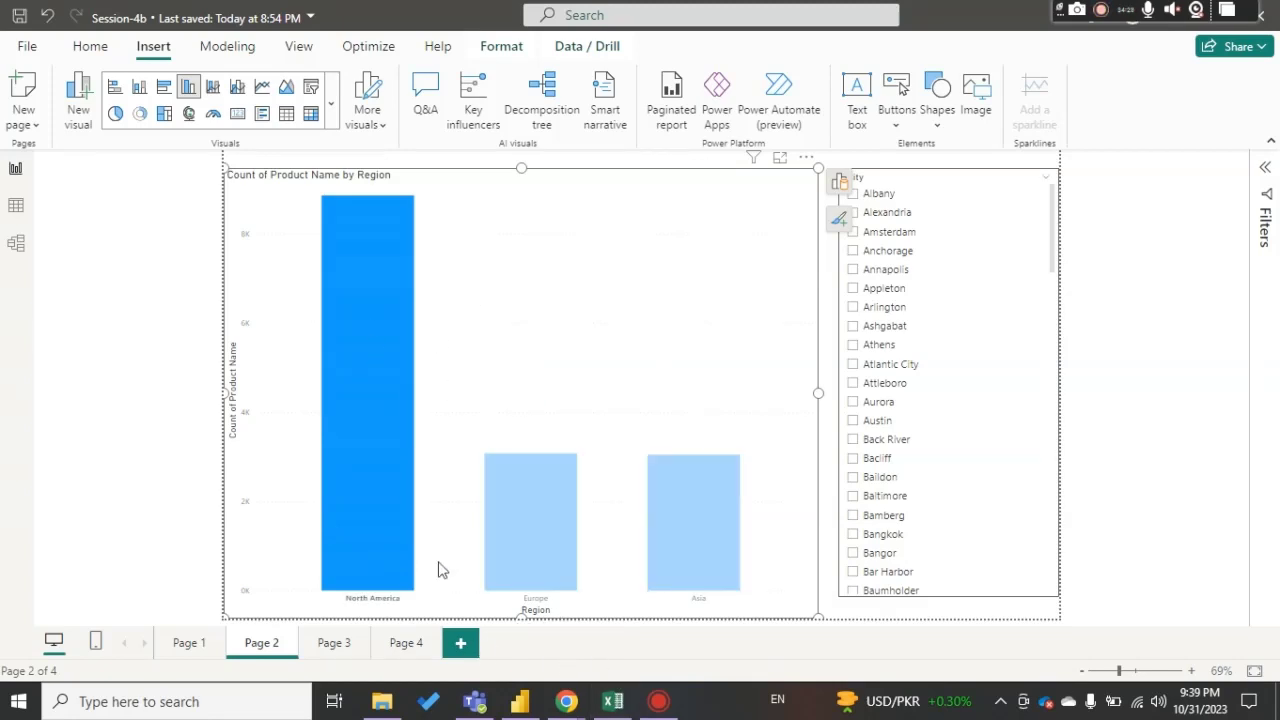
left_click(681, 262)
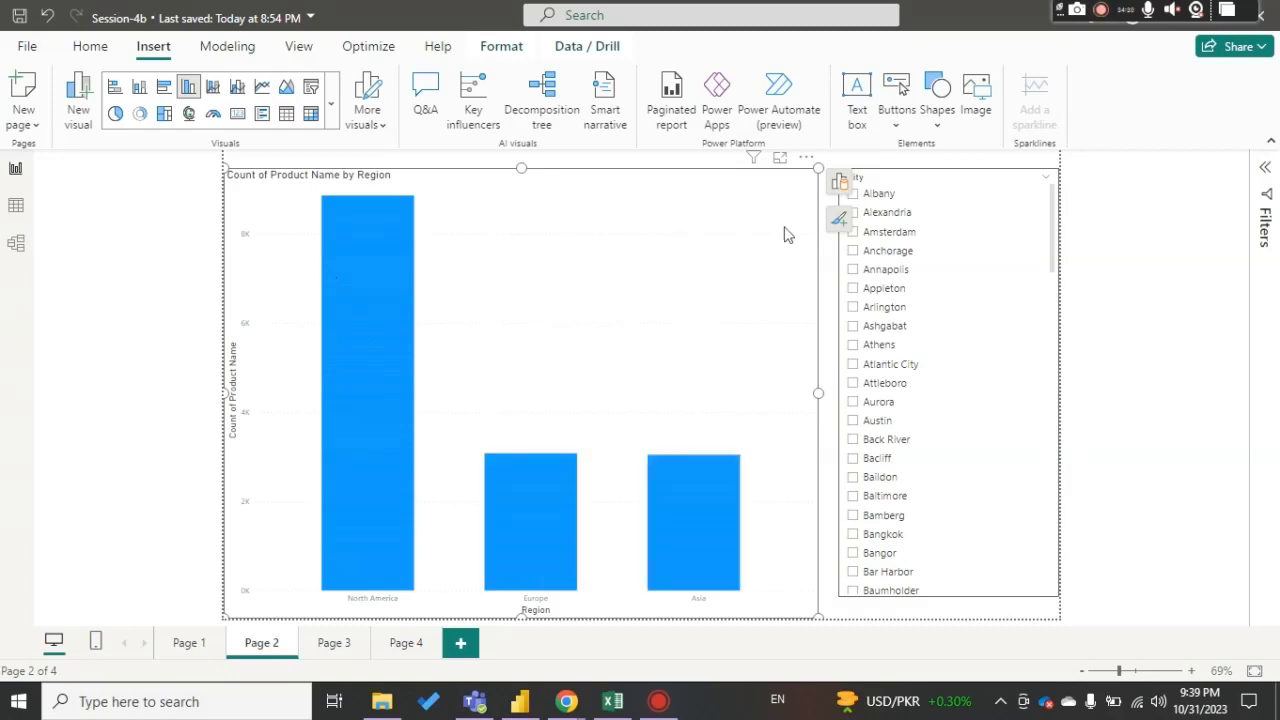
Step: Shrink the region bar chart into the lower left and place the insight chart above it
left_click_drag(818, 167, 511, 344)
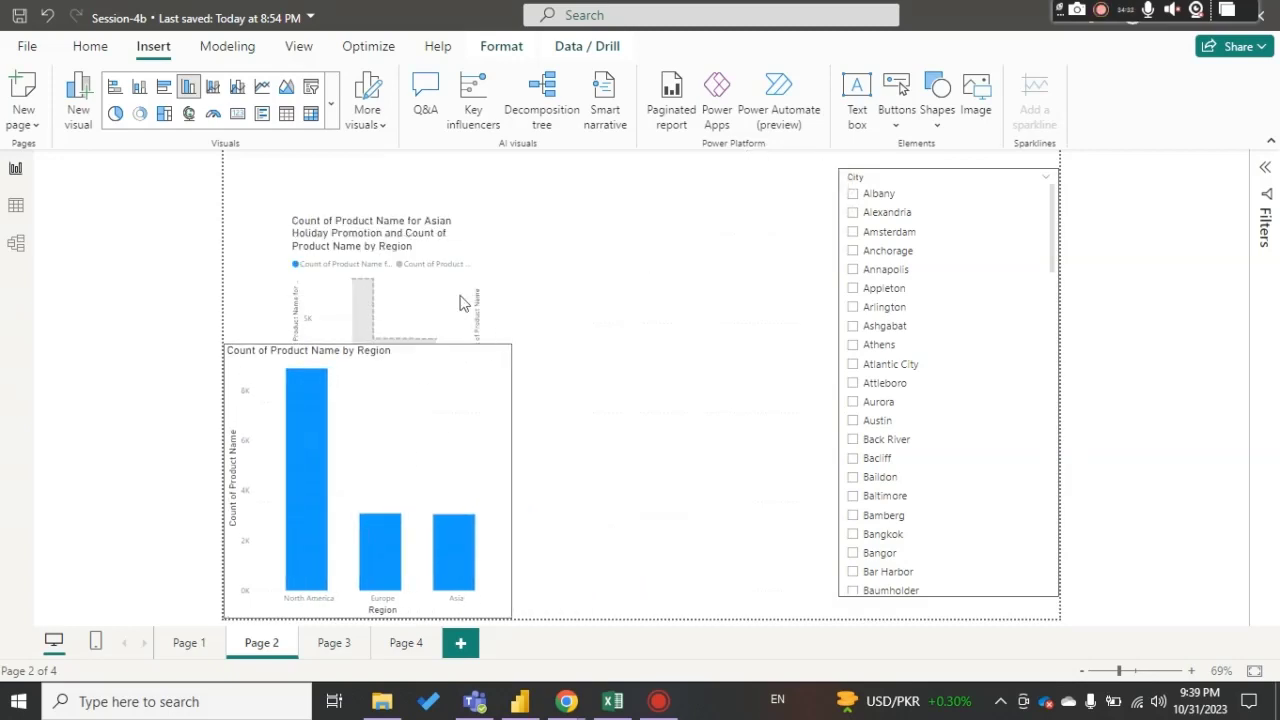
left_click_drag(456, 300, 618, 246)
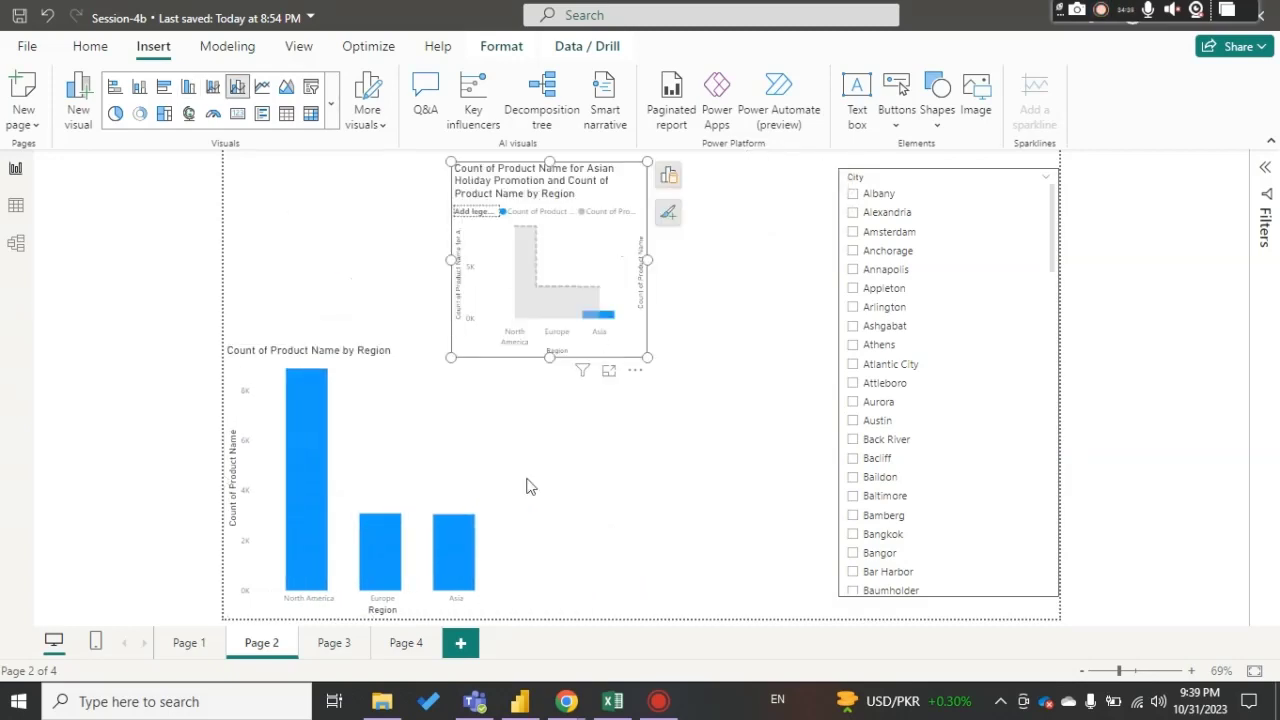
right_click(482, 417)
mouse_move(517, 457)
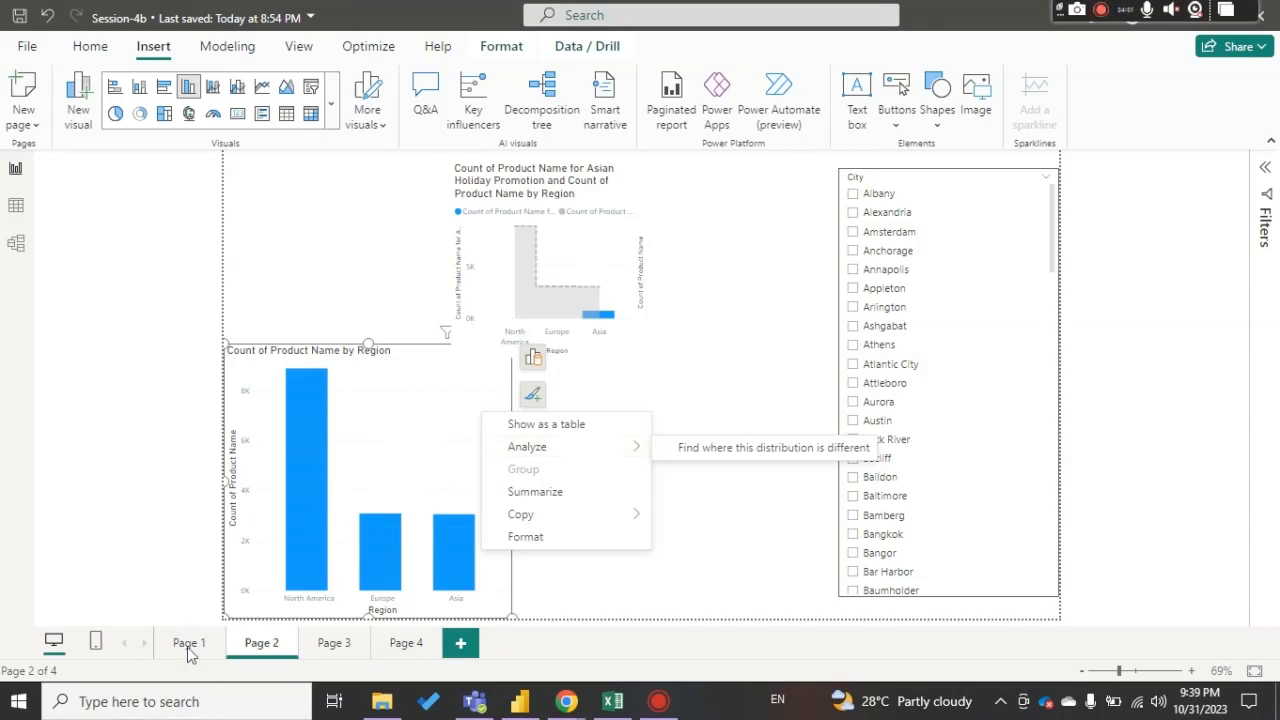
Step: Check the decomposition tree's options on Page 3, then view the empty Page 4
left_click(333, 643)
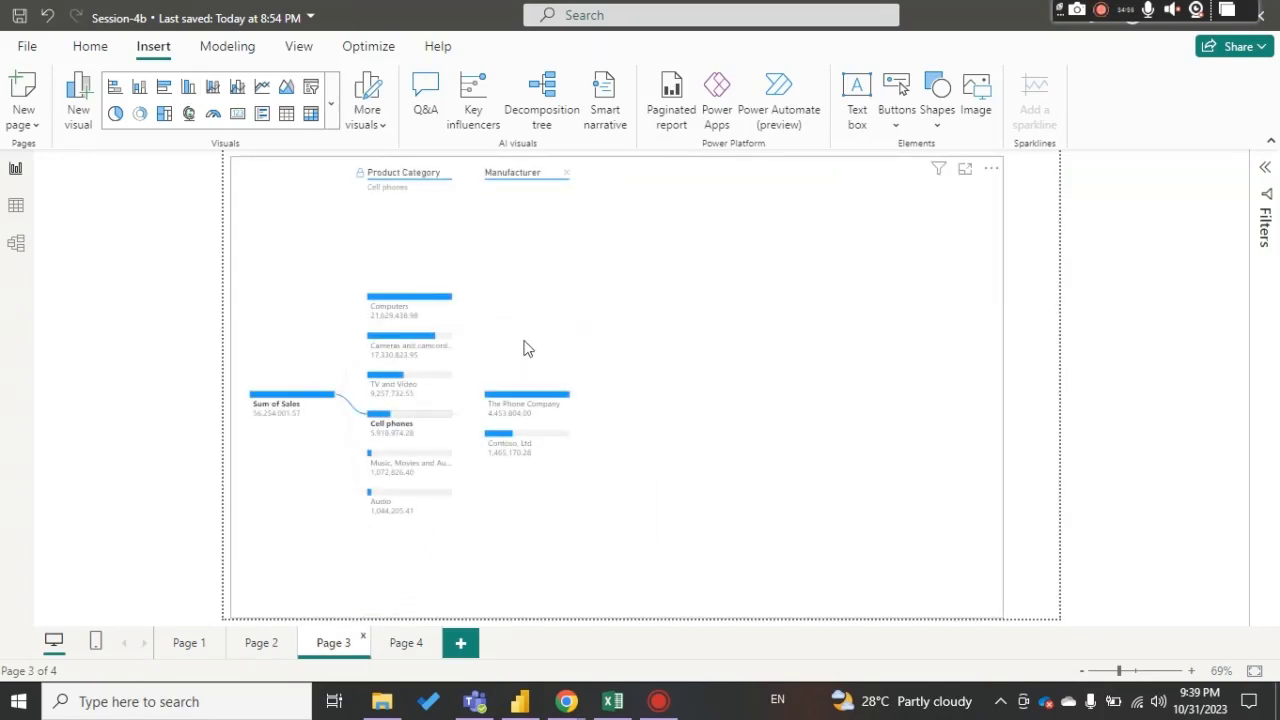
right_click(497, 344)
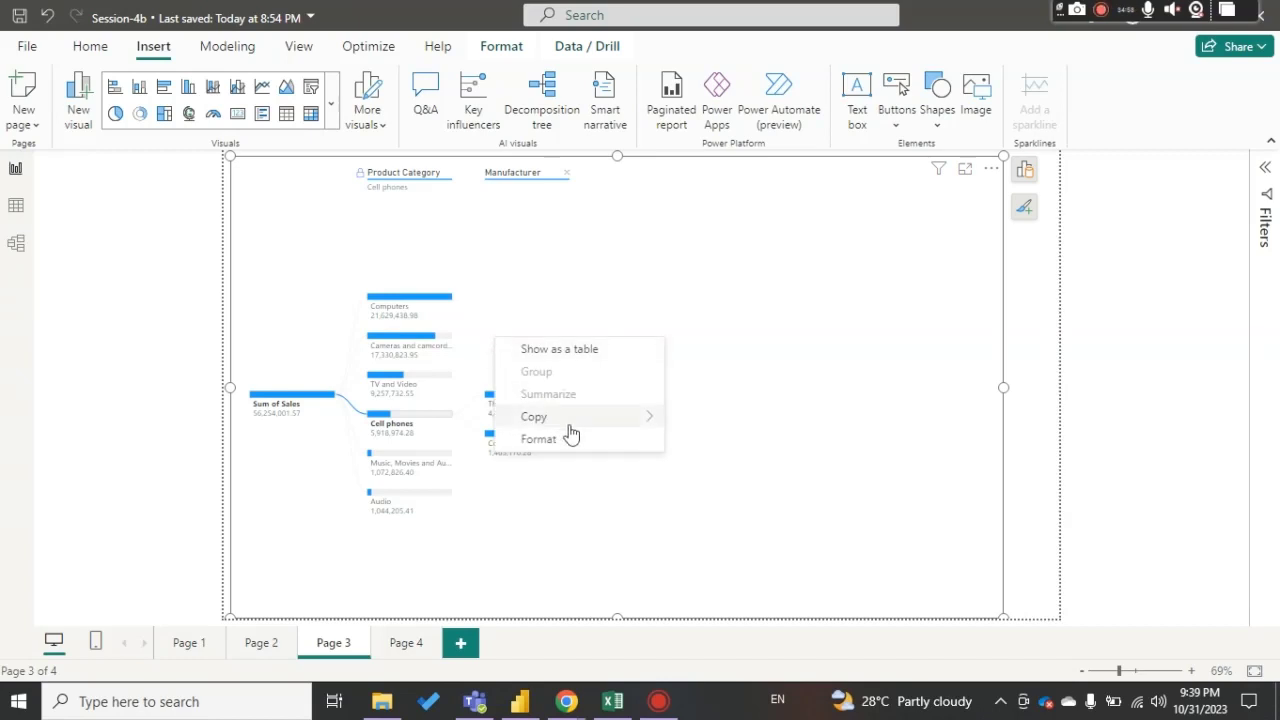
mouse_move(569, 426)
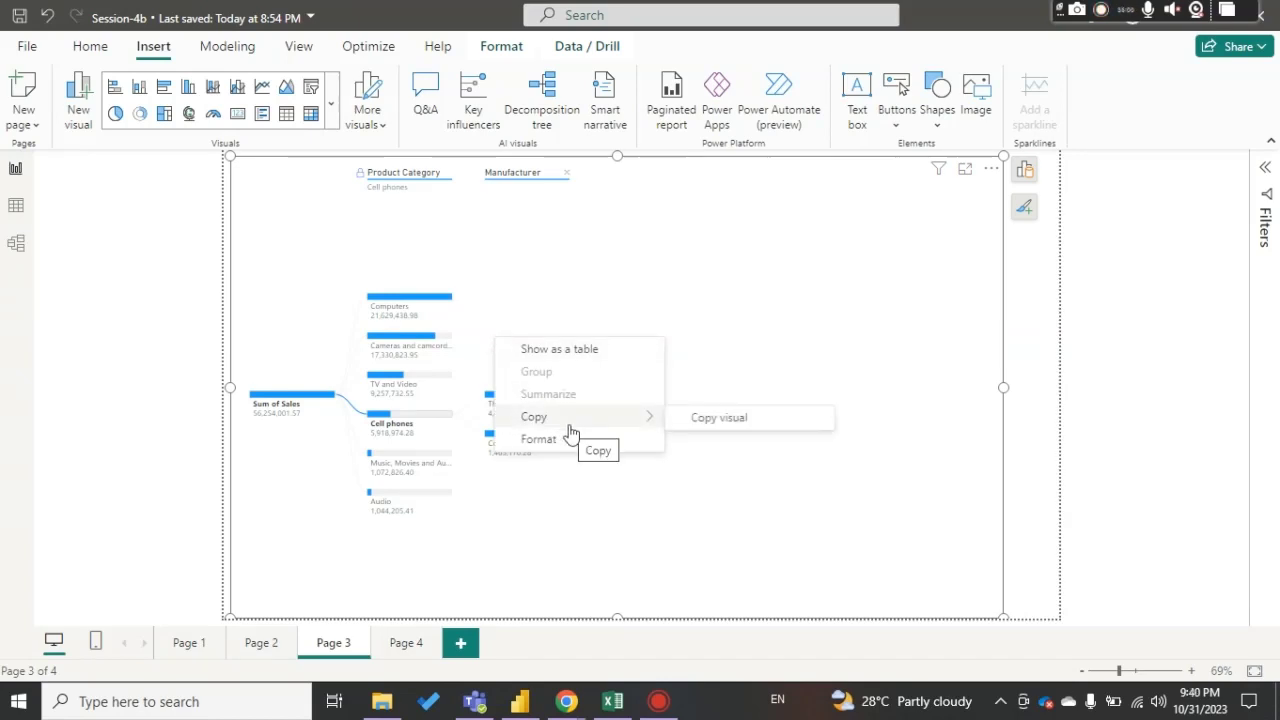
left_click(406, 643)
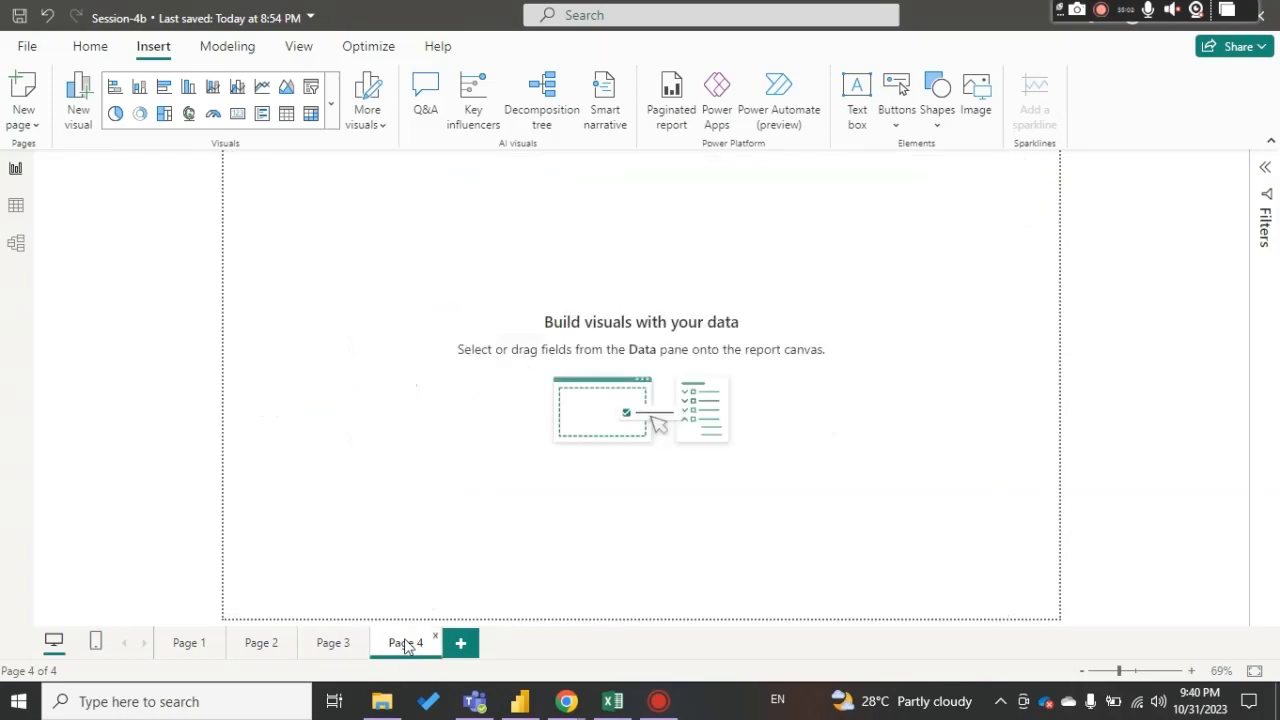
Step: On Page 1, move the Count of City by Product Name chart lower and enlarge it
left_click(189, 648)
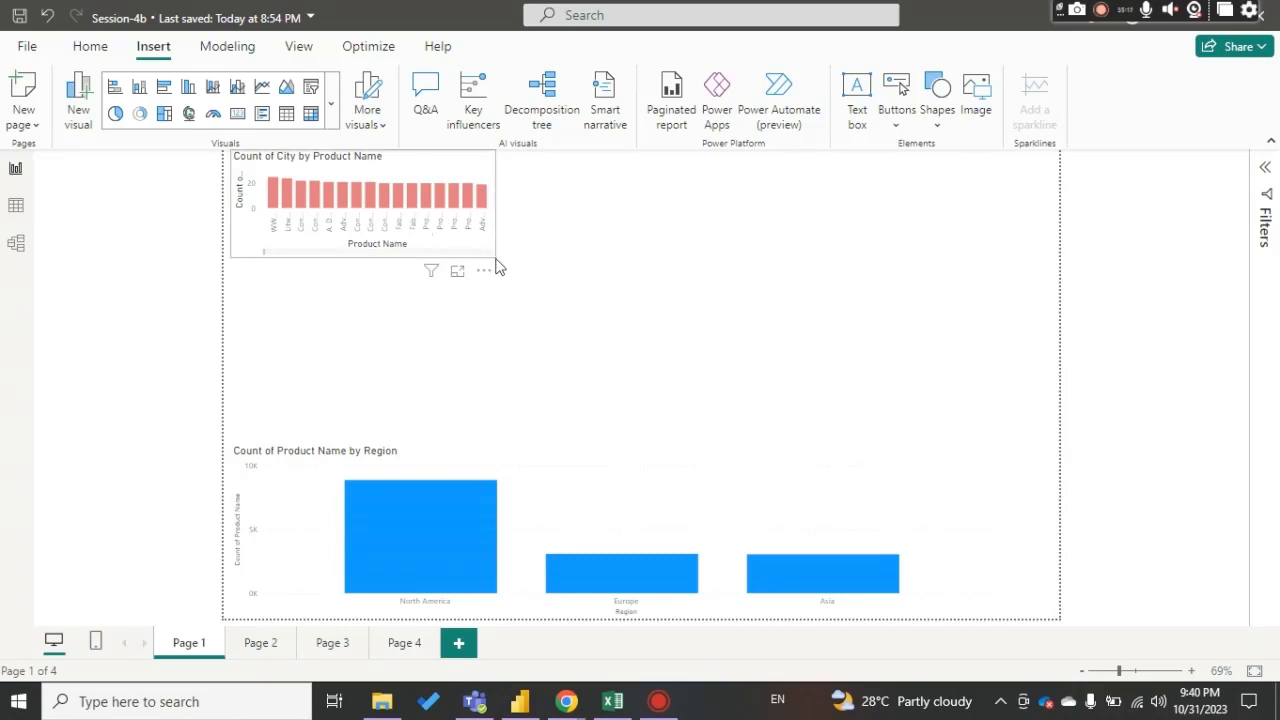
left_click_drag(485, 215, 537, 285)
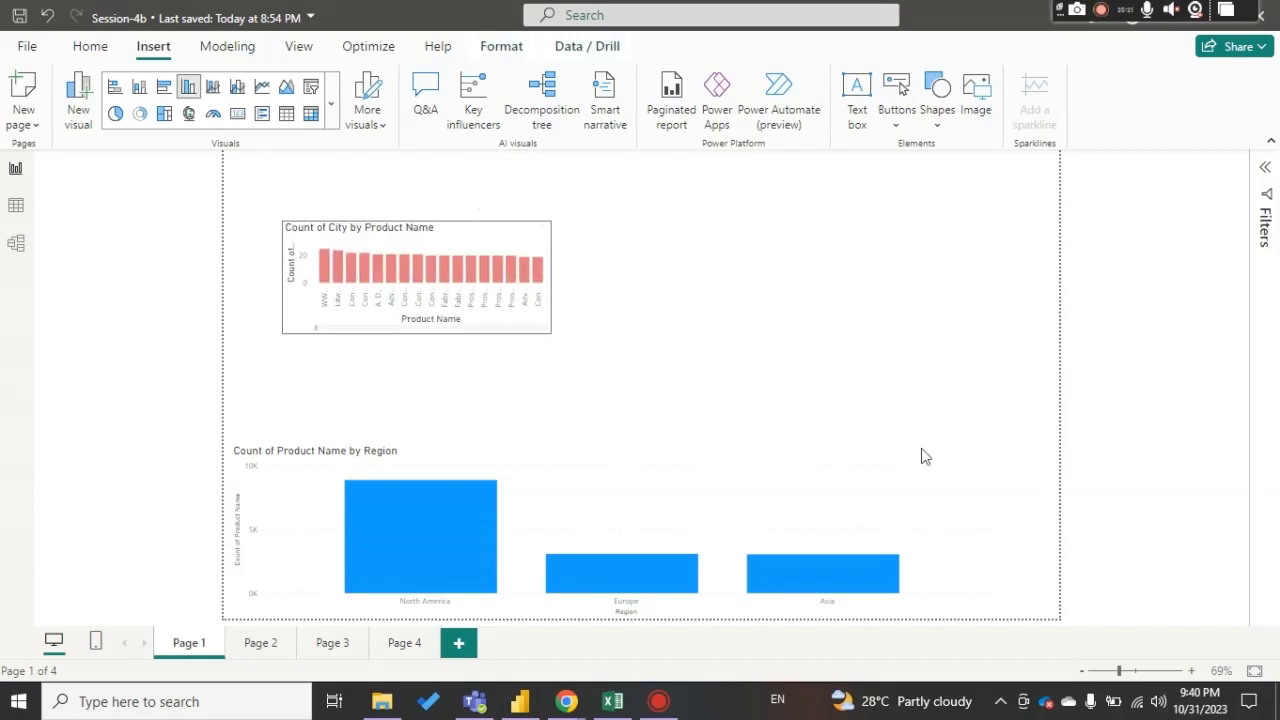
left_click_drag(717, 377, 921, 444)
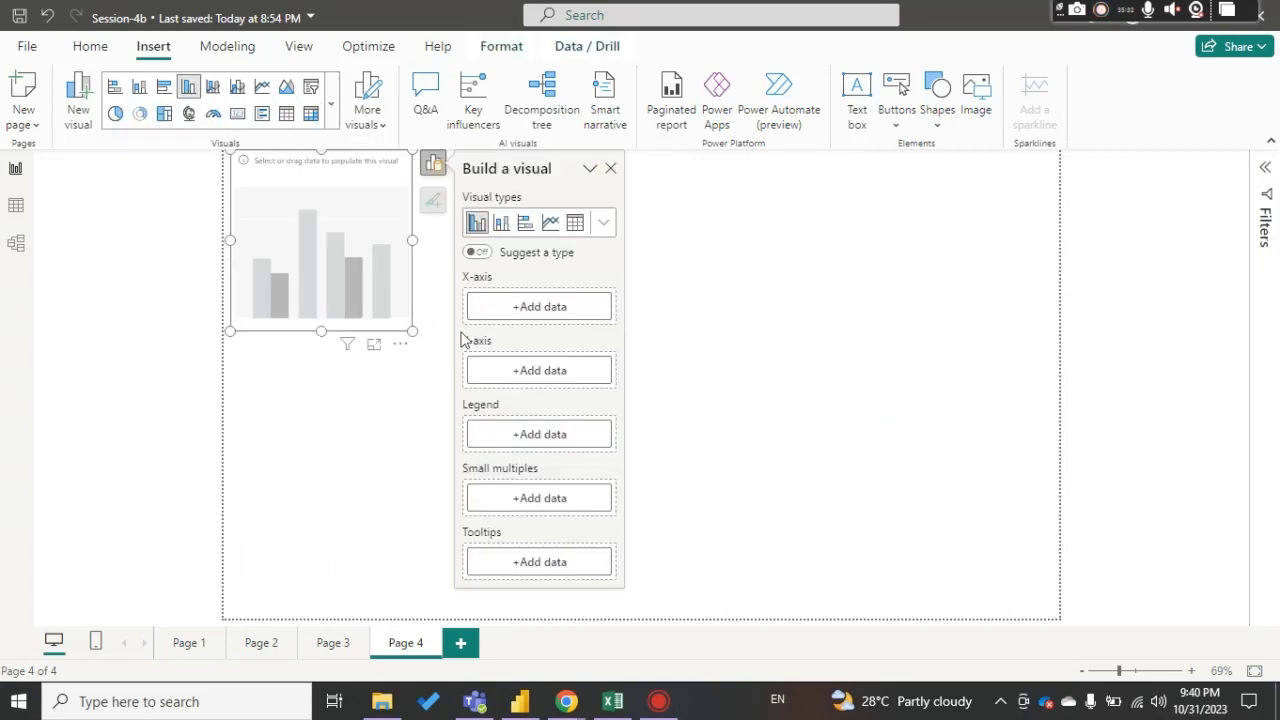
Step: Build a column chart with Order Date Year on the X-axis and Sum of Sales on the Y-axis, then enlarge it
left_click(536, 308)
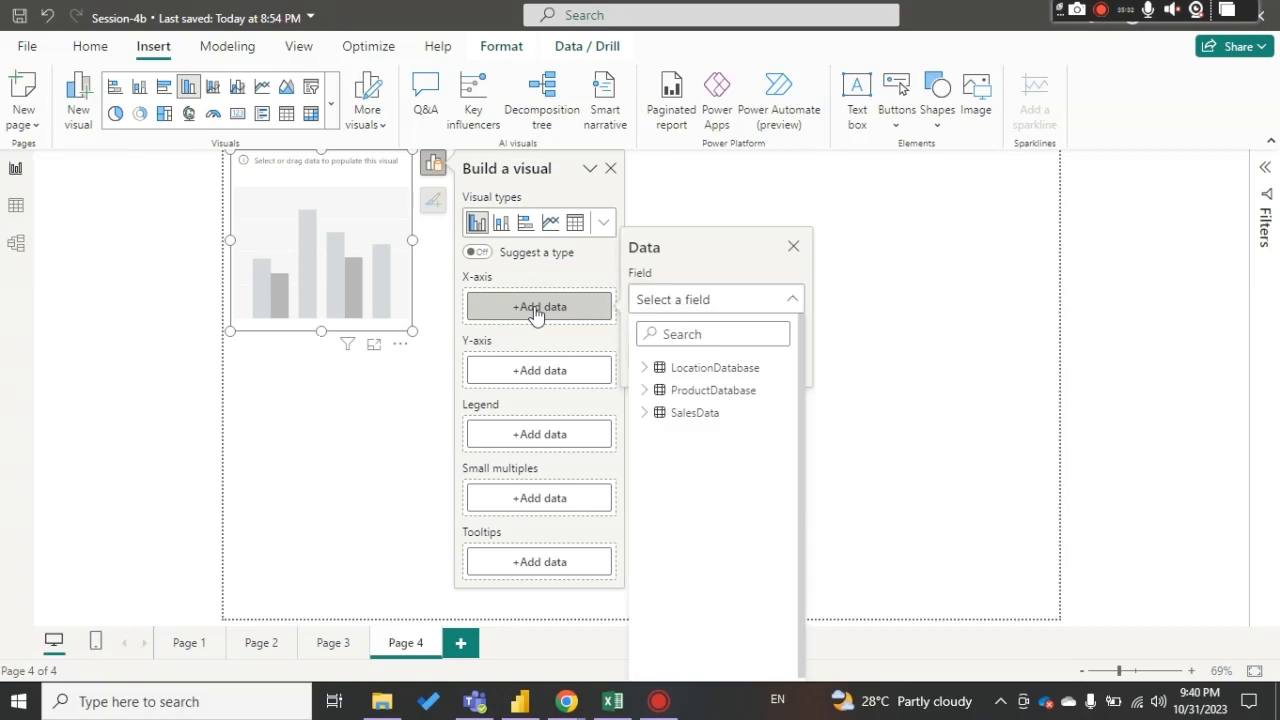
left_click(648, 414)
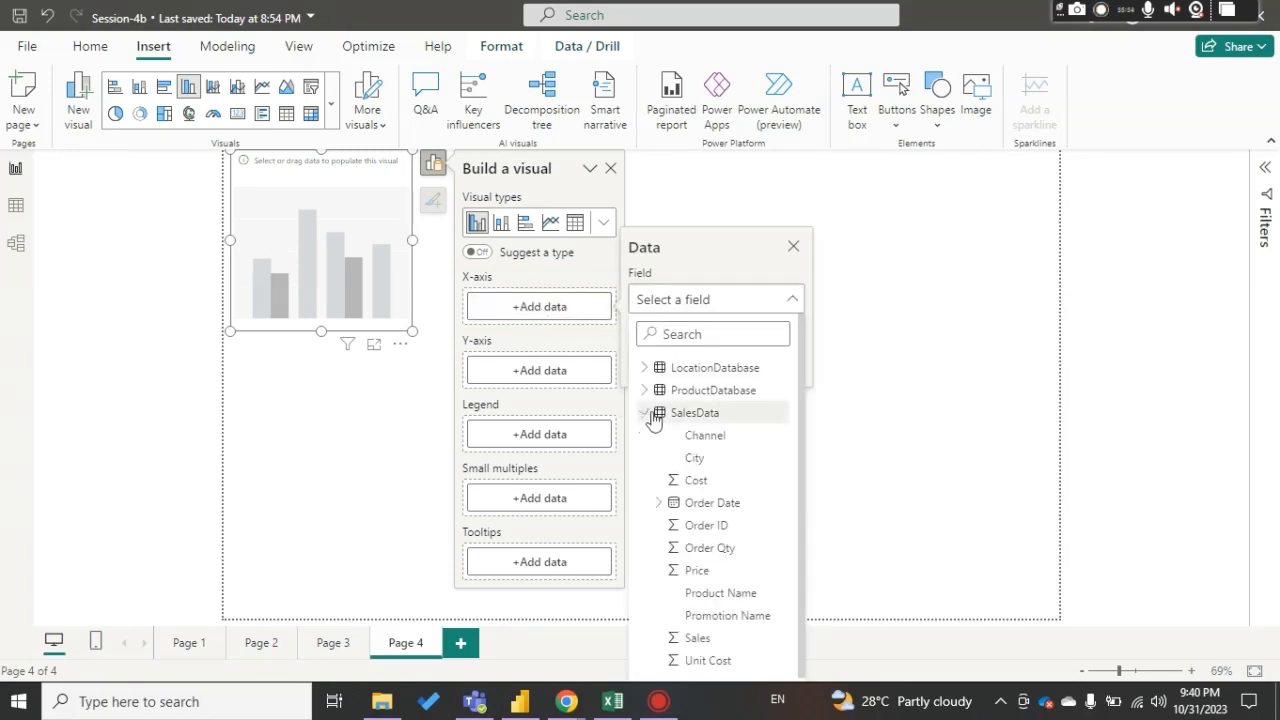
left_click(660, 505)
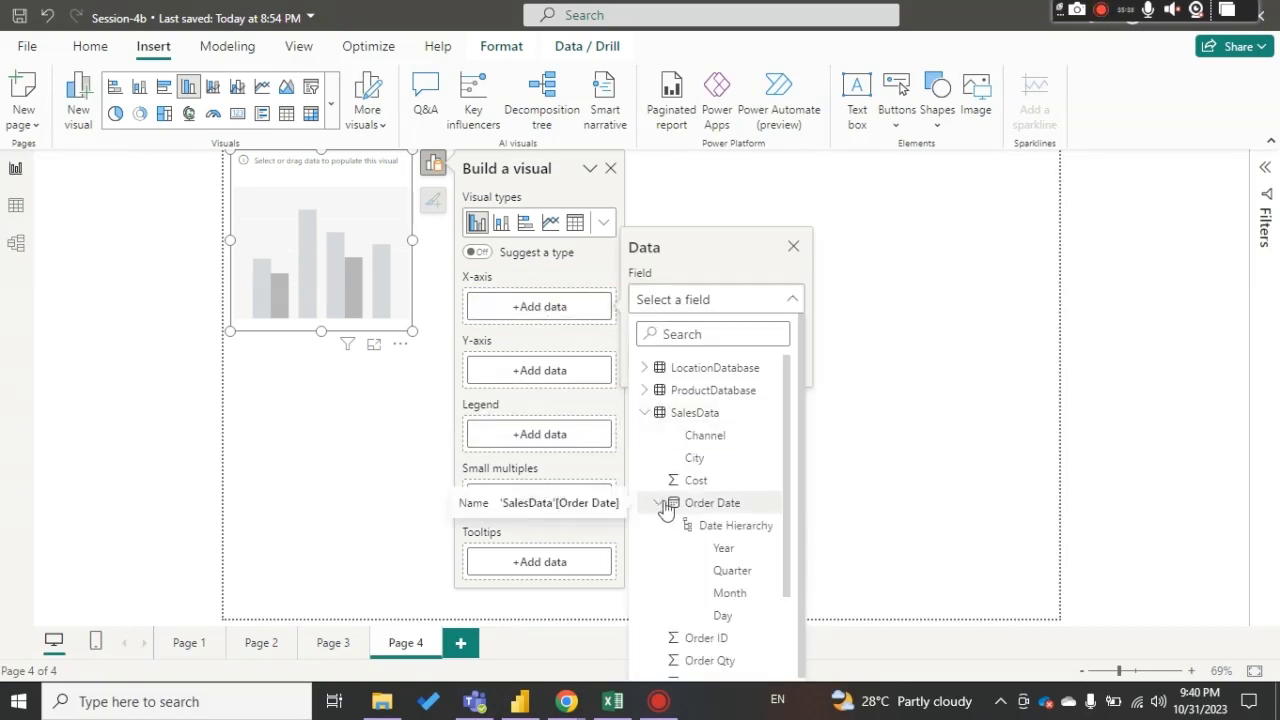
left_click(724, 548)
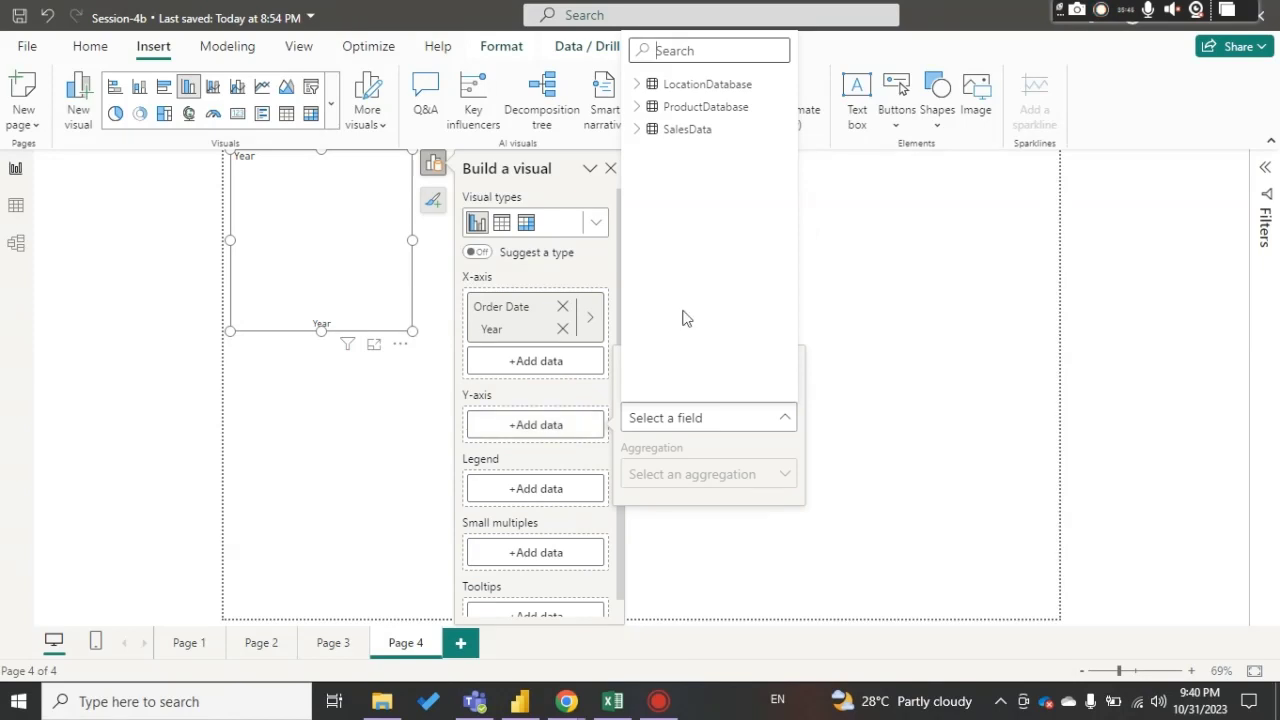
left_click(645, 129)
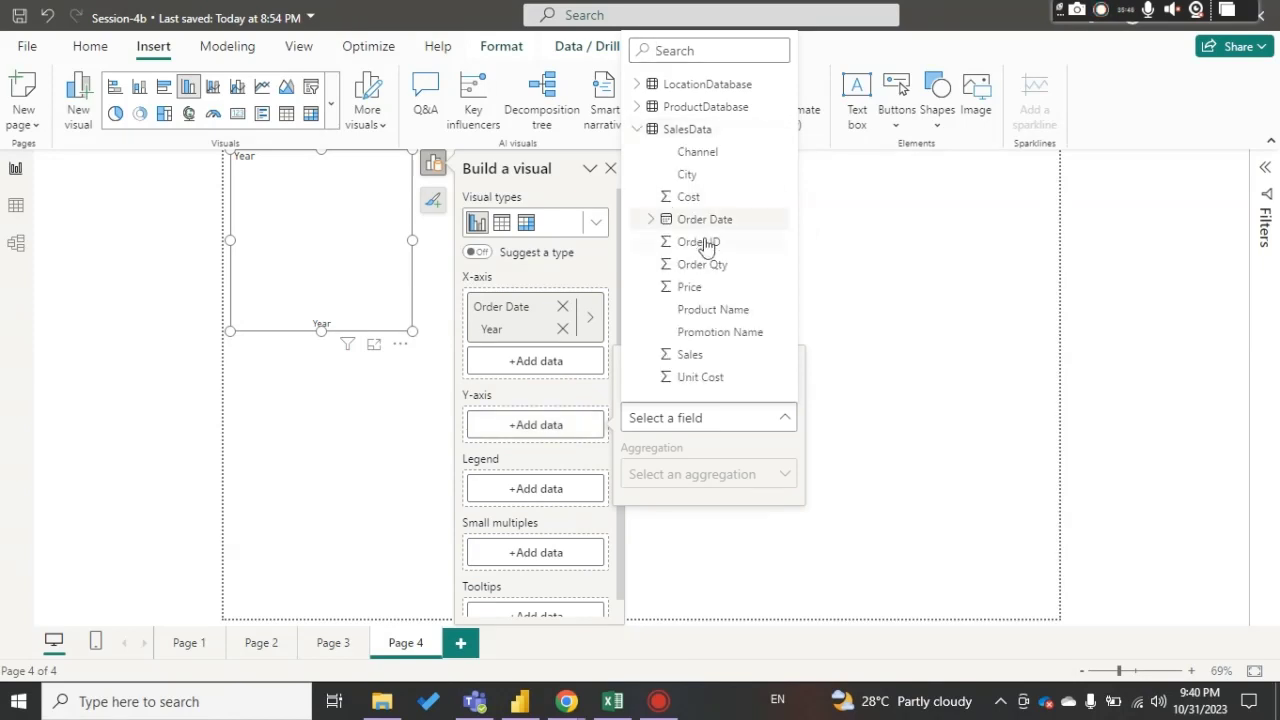
left_click(689, 356)
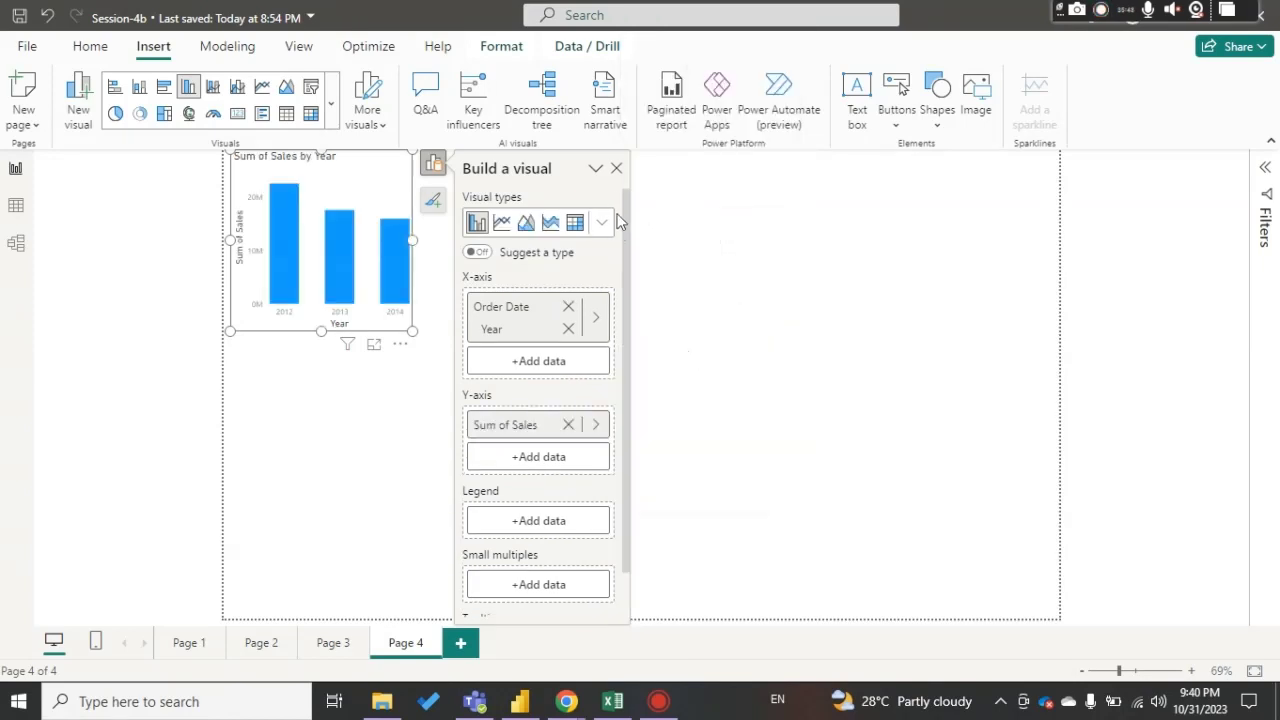
left_click(616, 168)
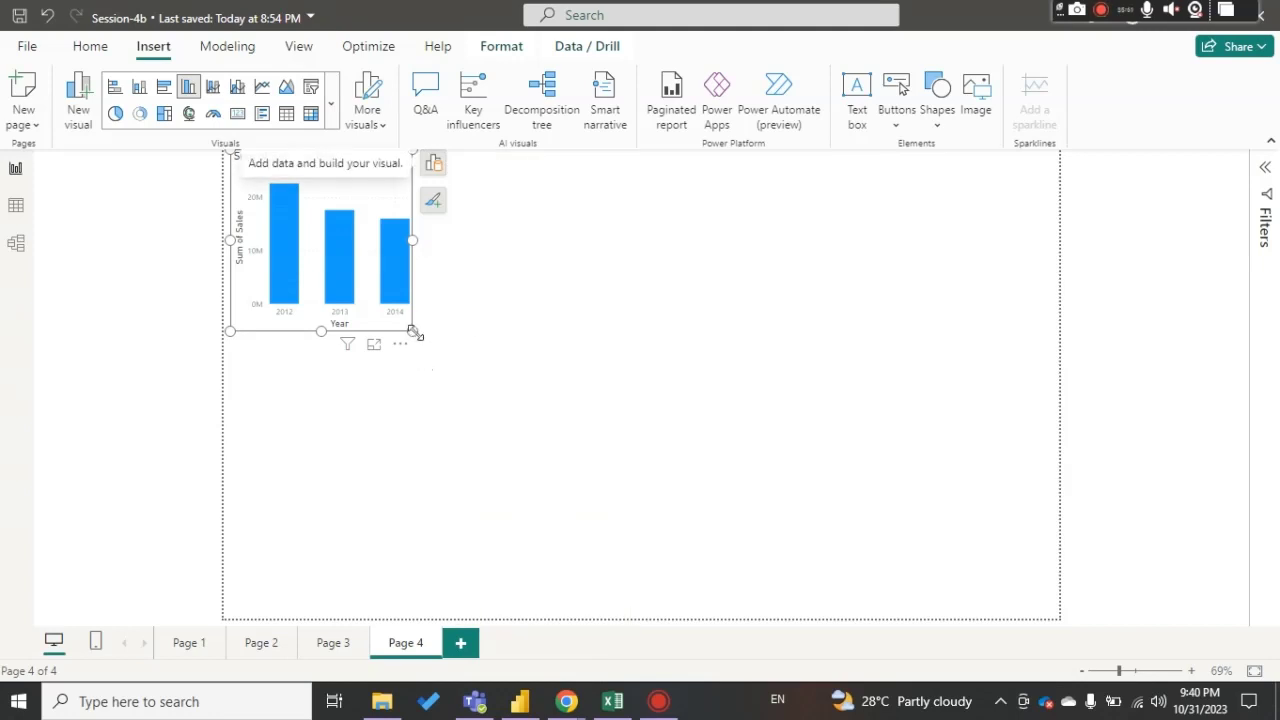
left_click_drag(412, 331, 680, 582)
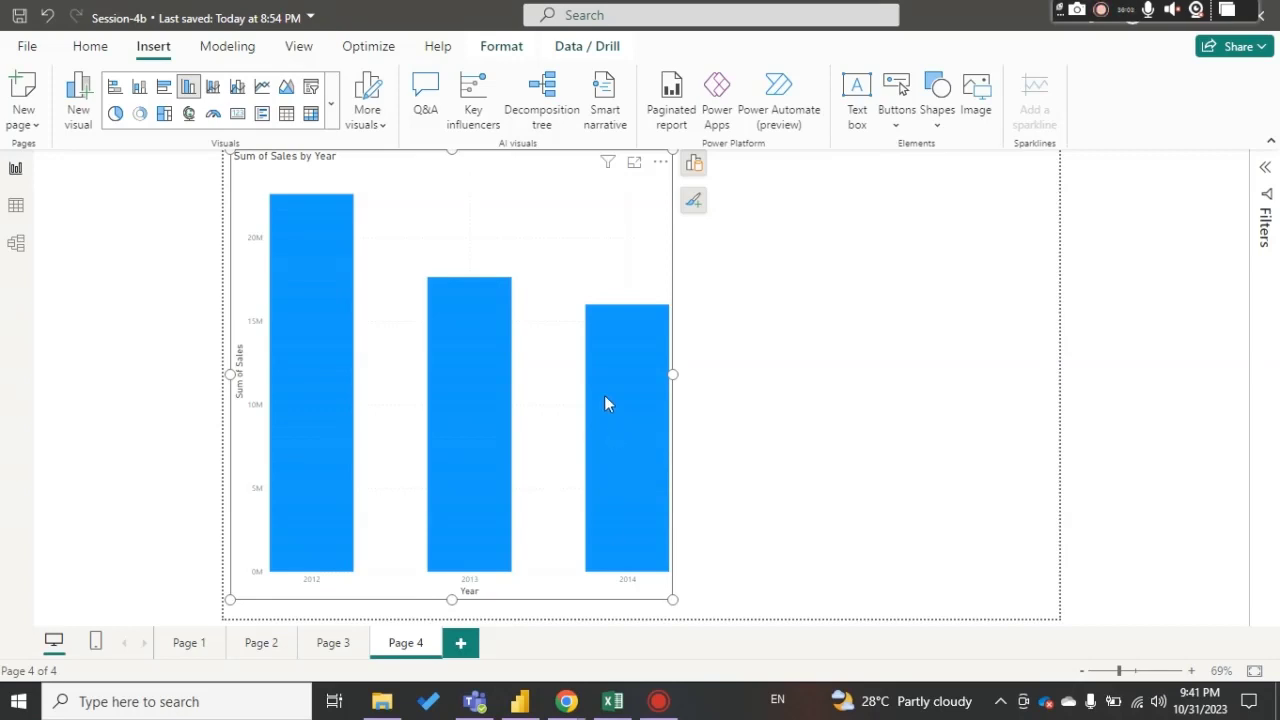
Step: Run Analyze > Find where this distribution is different and add the Computers Accessories comparison chart to Page 4
right_click(582, 226)
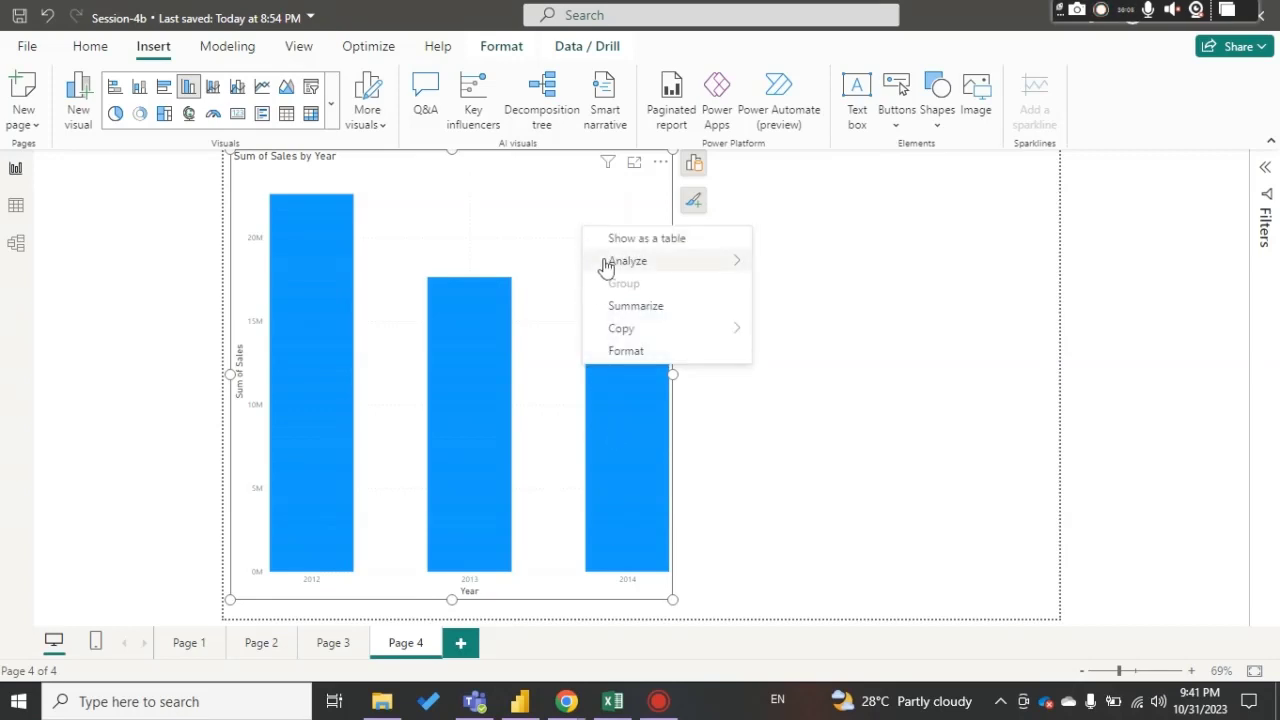
mouse_move(689, 263)
left_click(803, 268)
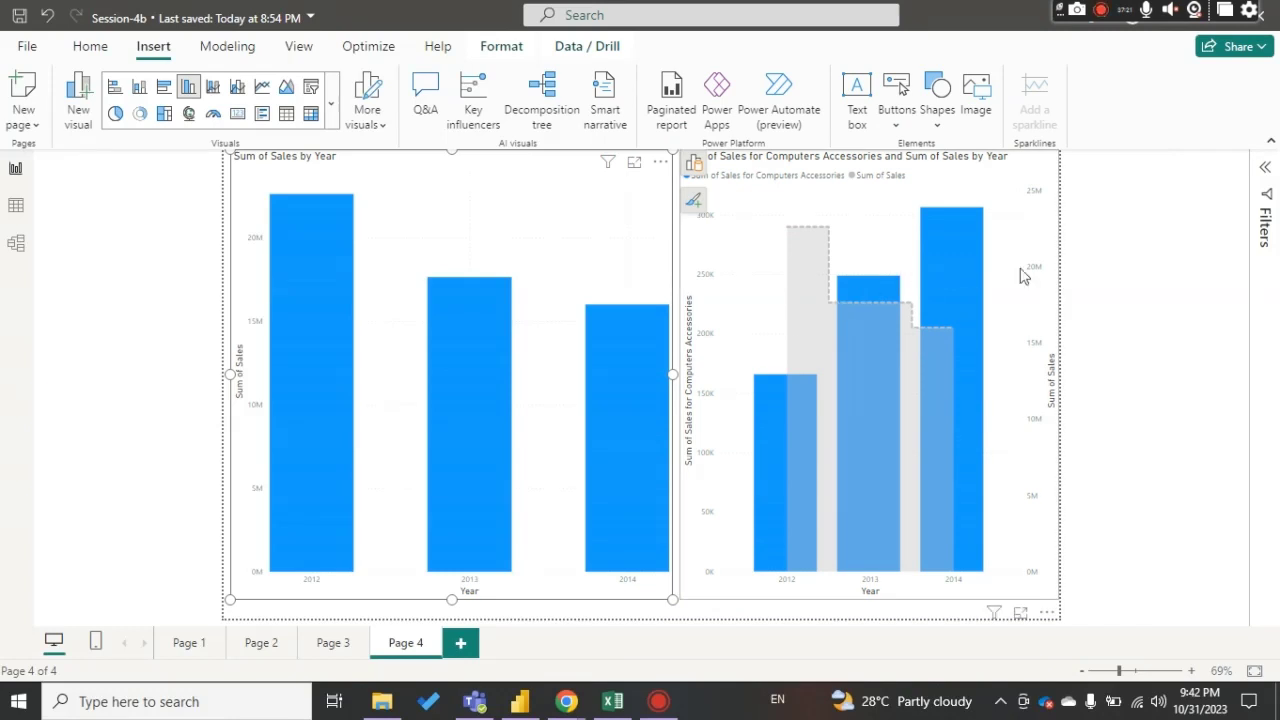
left_click(1052, 190)
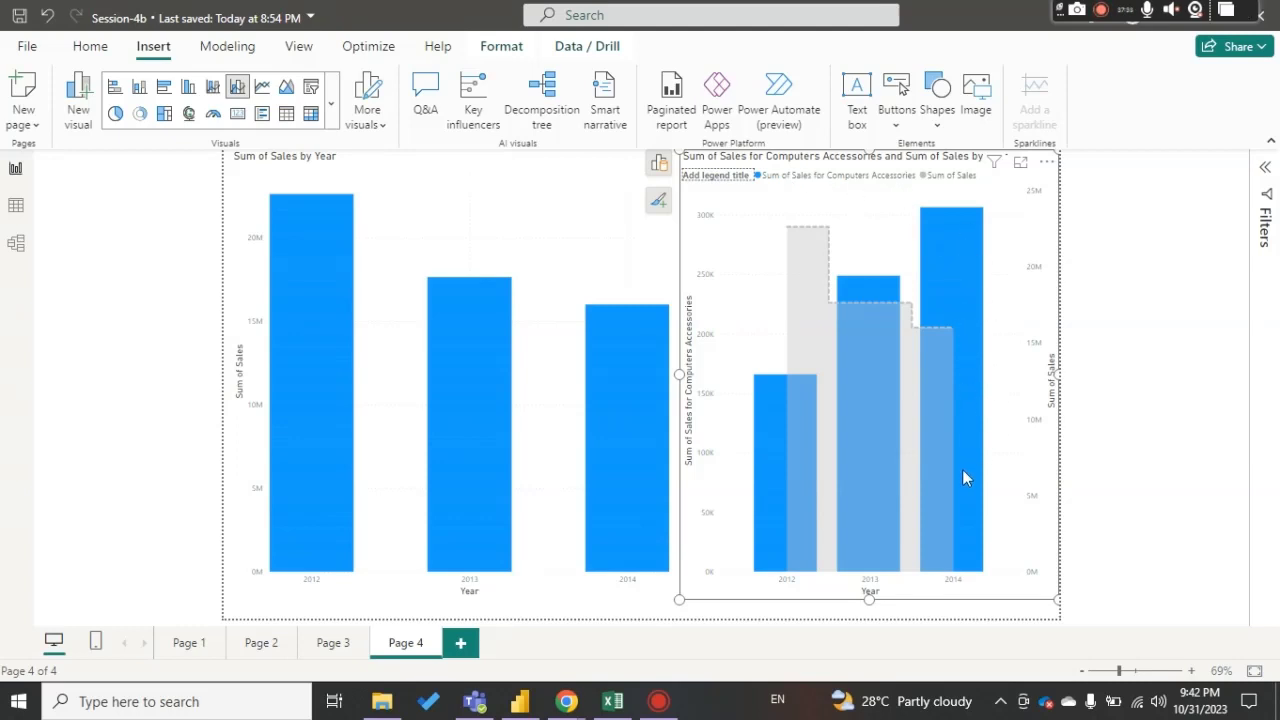
mouse_move(951, 543)
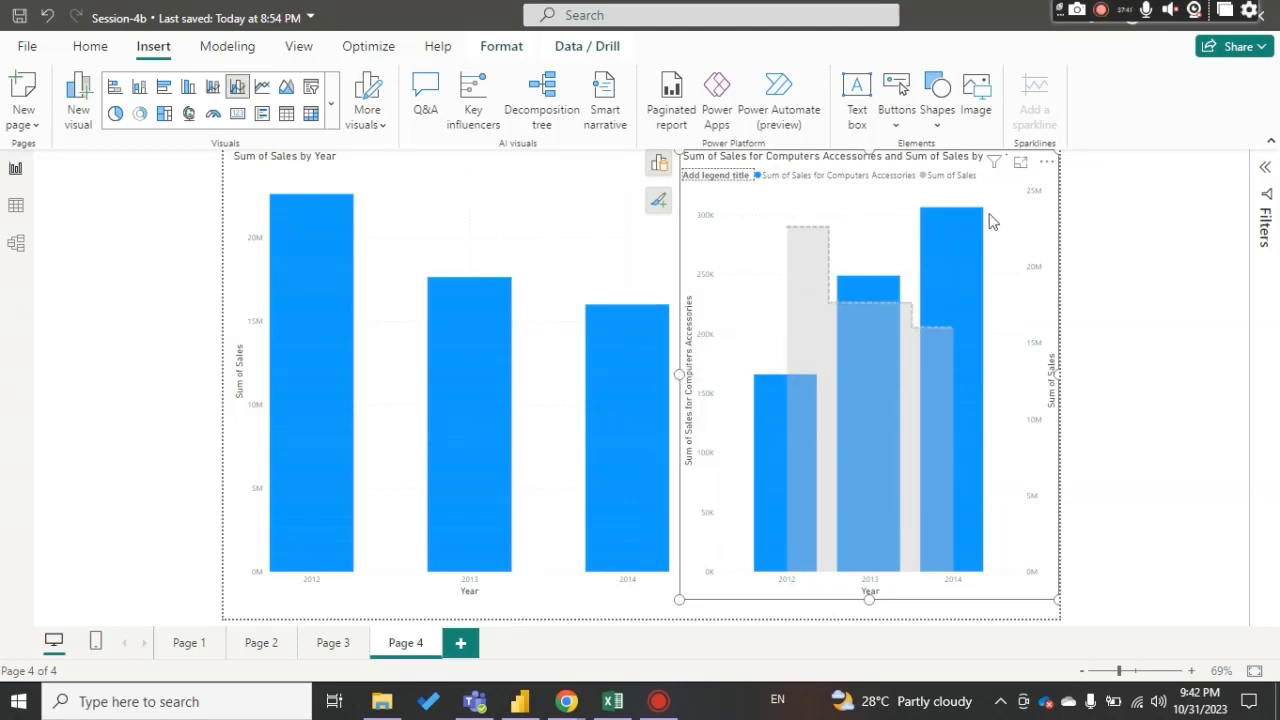
mouse_move(981, 223)
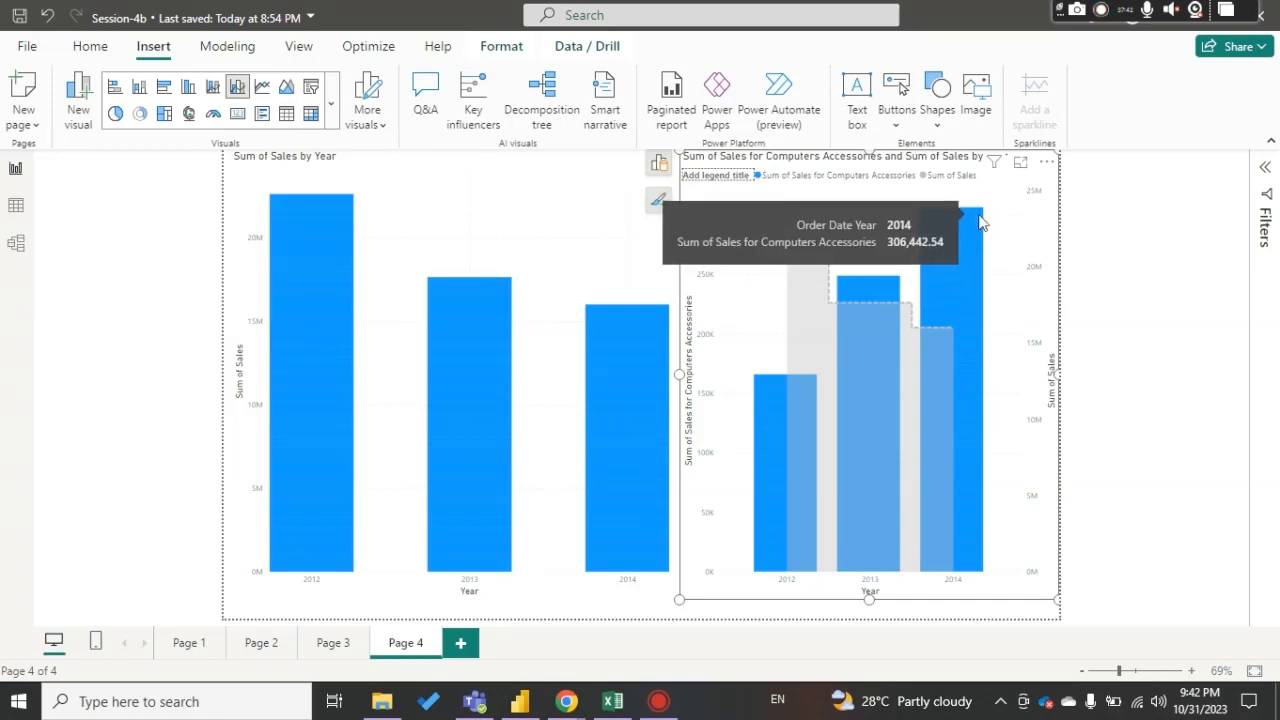
mouse_move(857, 461)
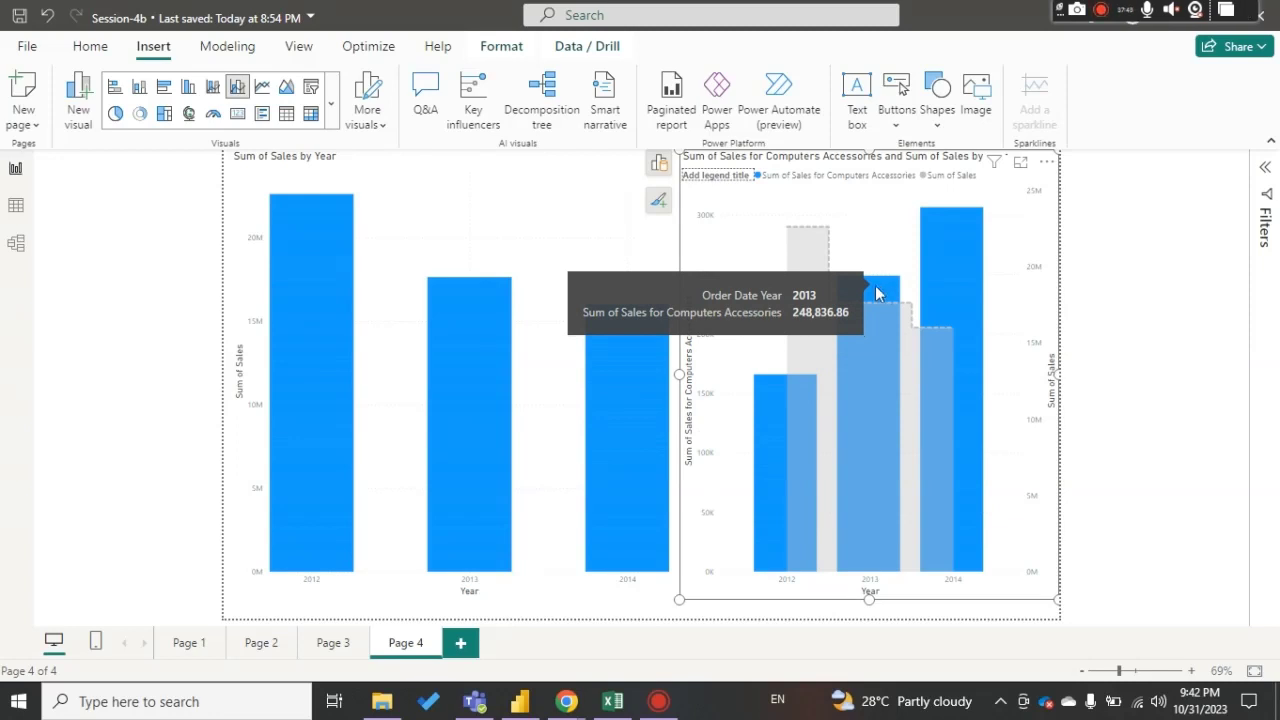
mouse_move(958, 295)
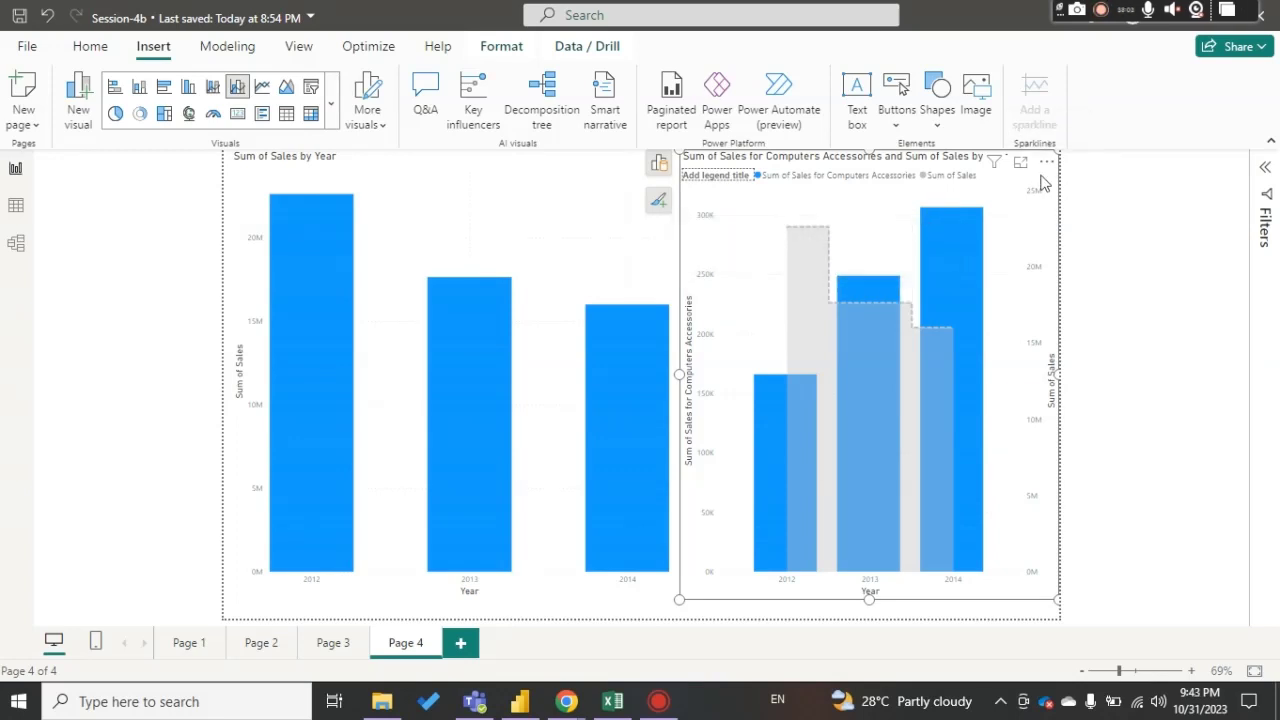
Step: Delete the Computers Accessories chart, rerun the distribution analysis on Sum of Sales by Year, then close its results
key("Delete")
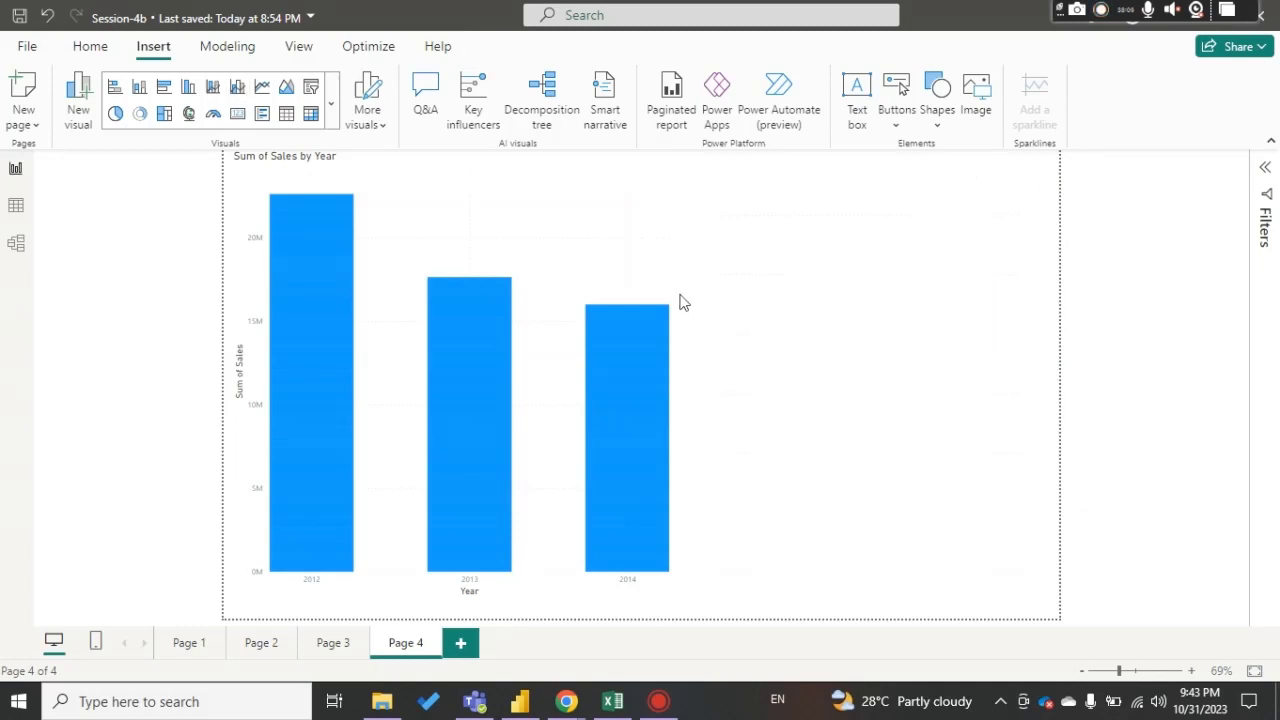
right_click(665, 283)
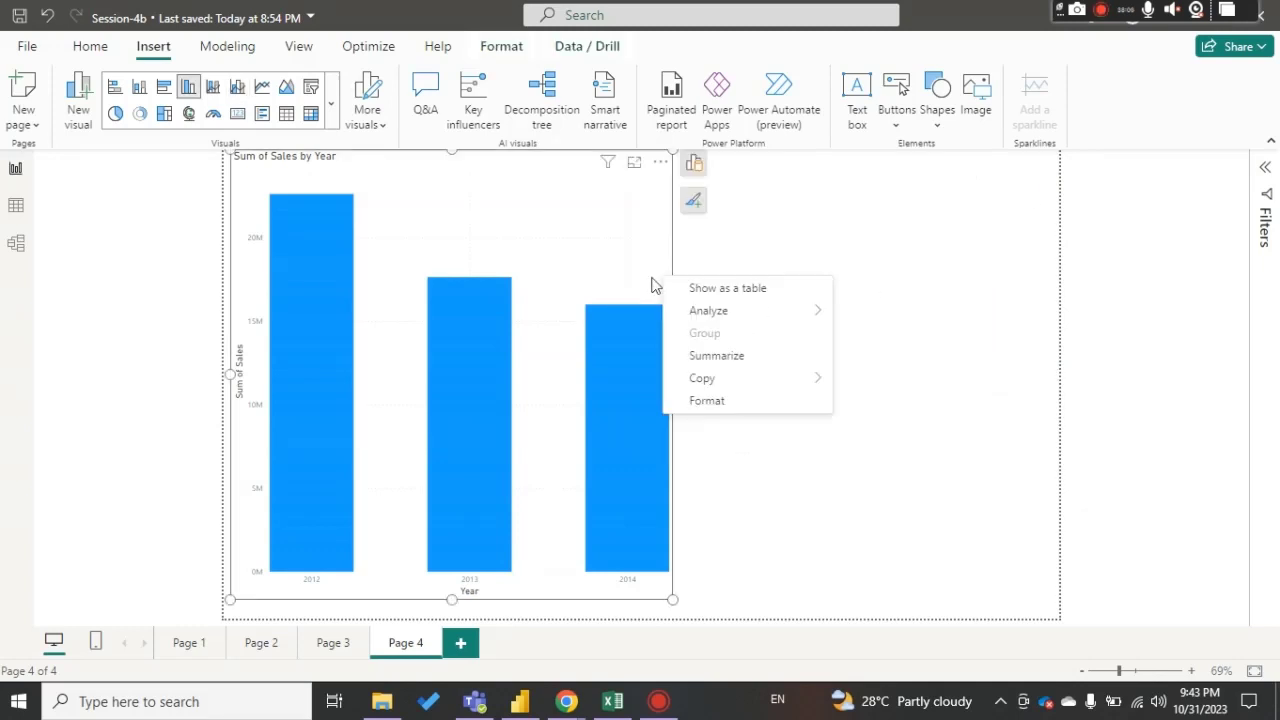
mouse_move(720, 312)
left_click(865, 316)
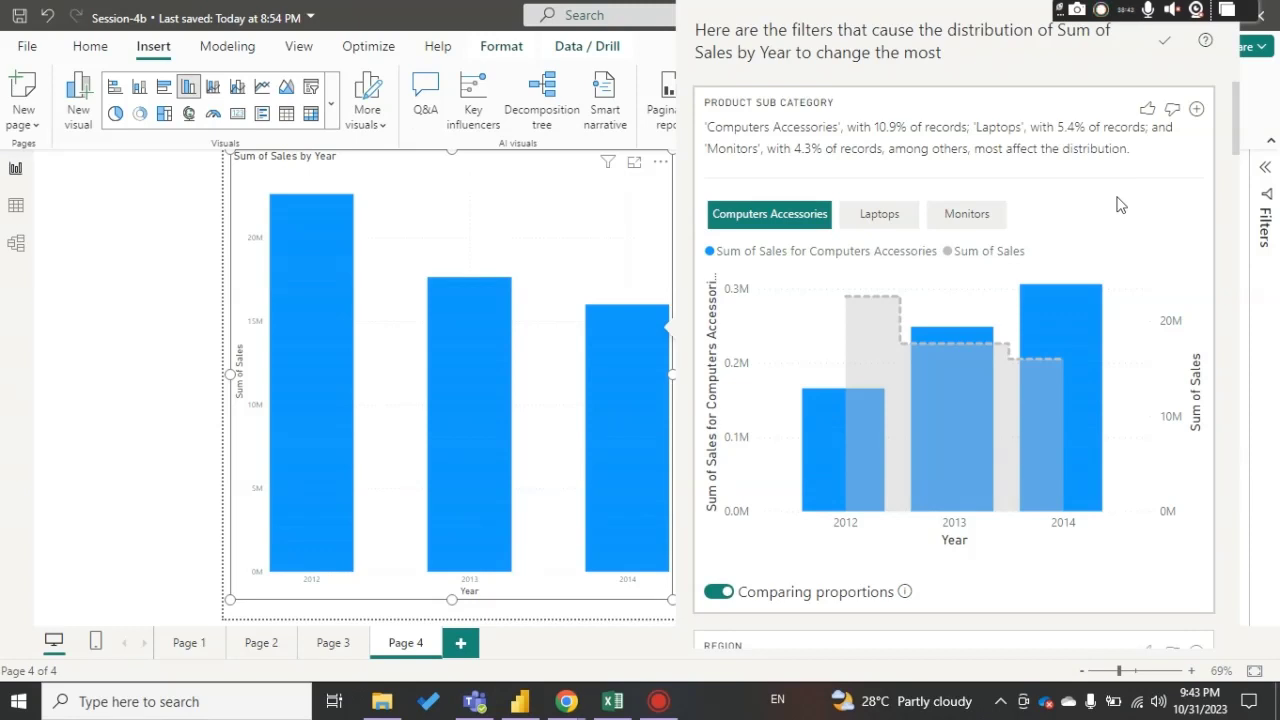
mouse_move(1083, 290)
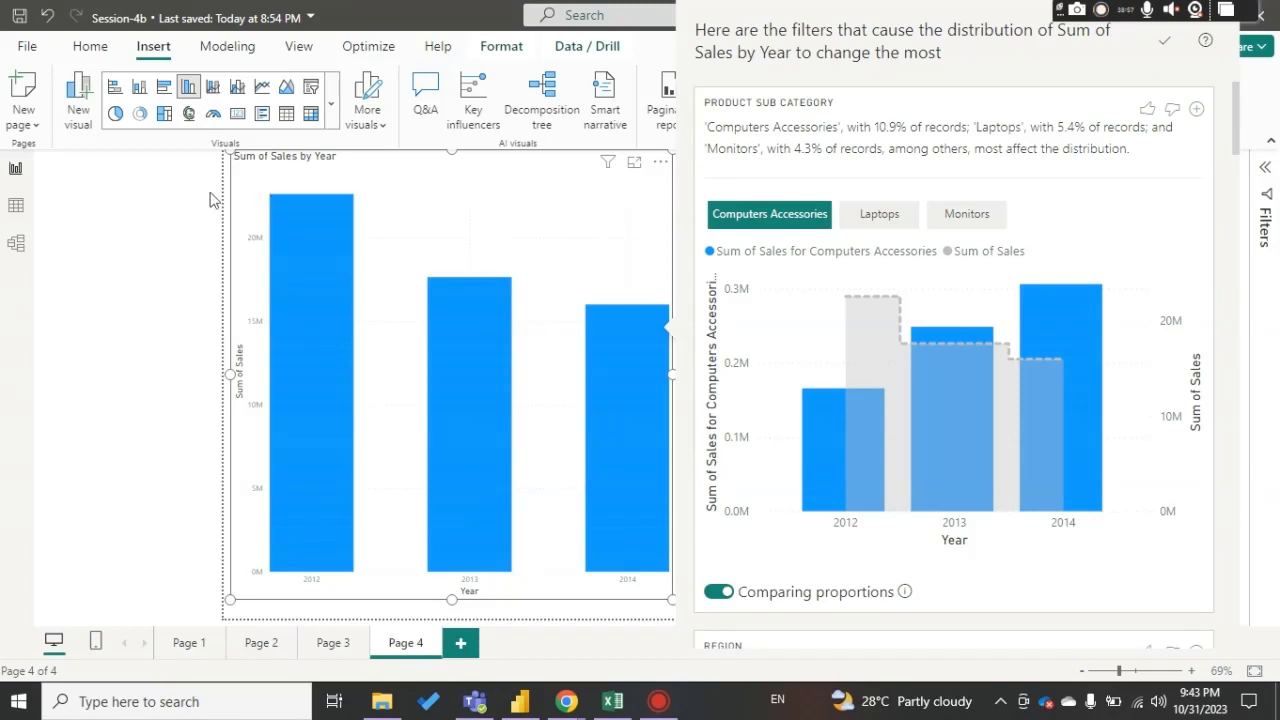
key("Escape")
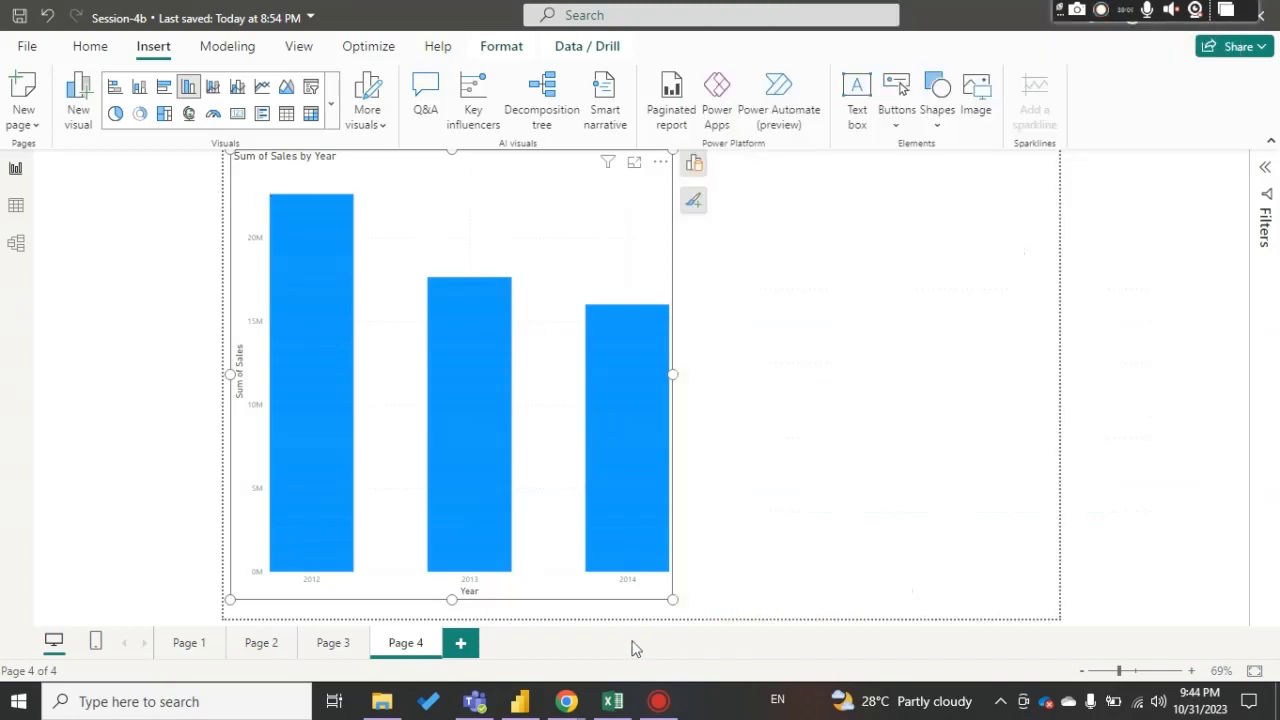
Step: Shade the Smart Narrative cell B21 green in the Excel topic list
left_click(605, 705)
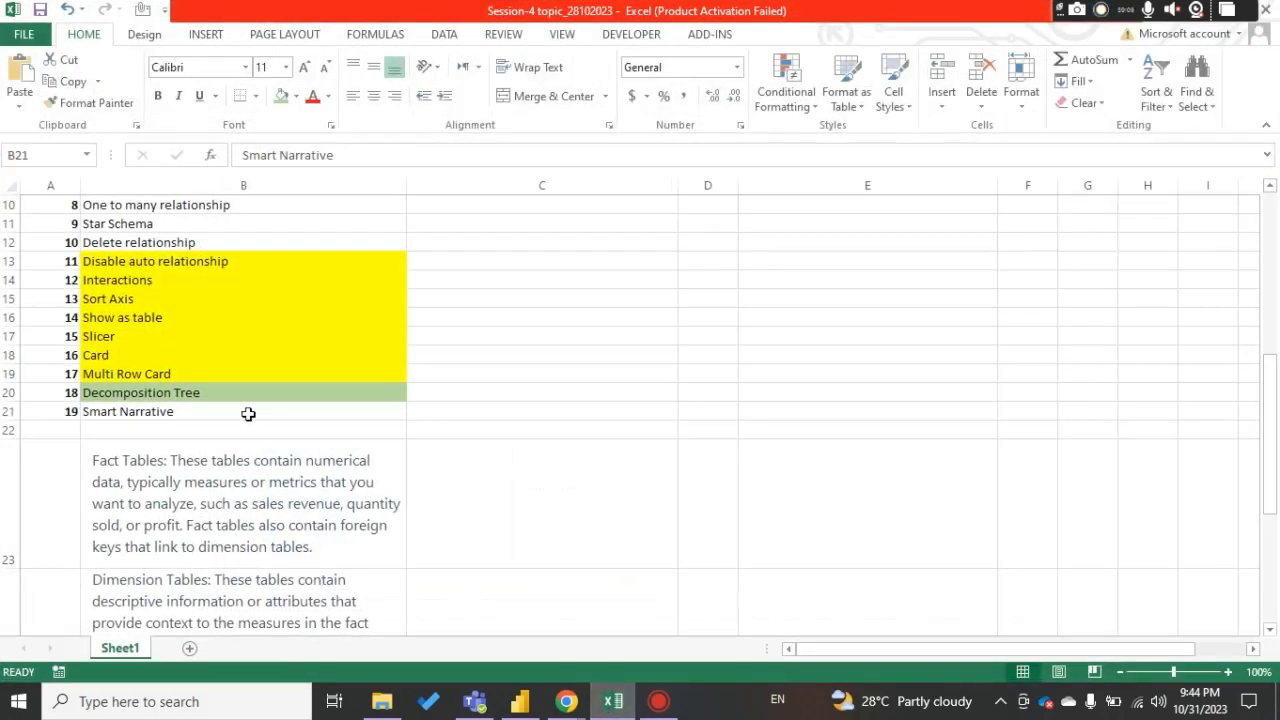
left_click(247, 413)
left_click(282, 97)
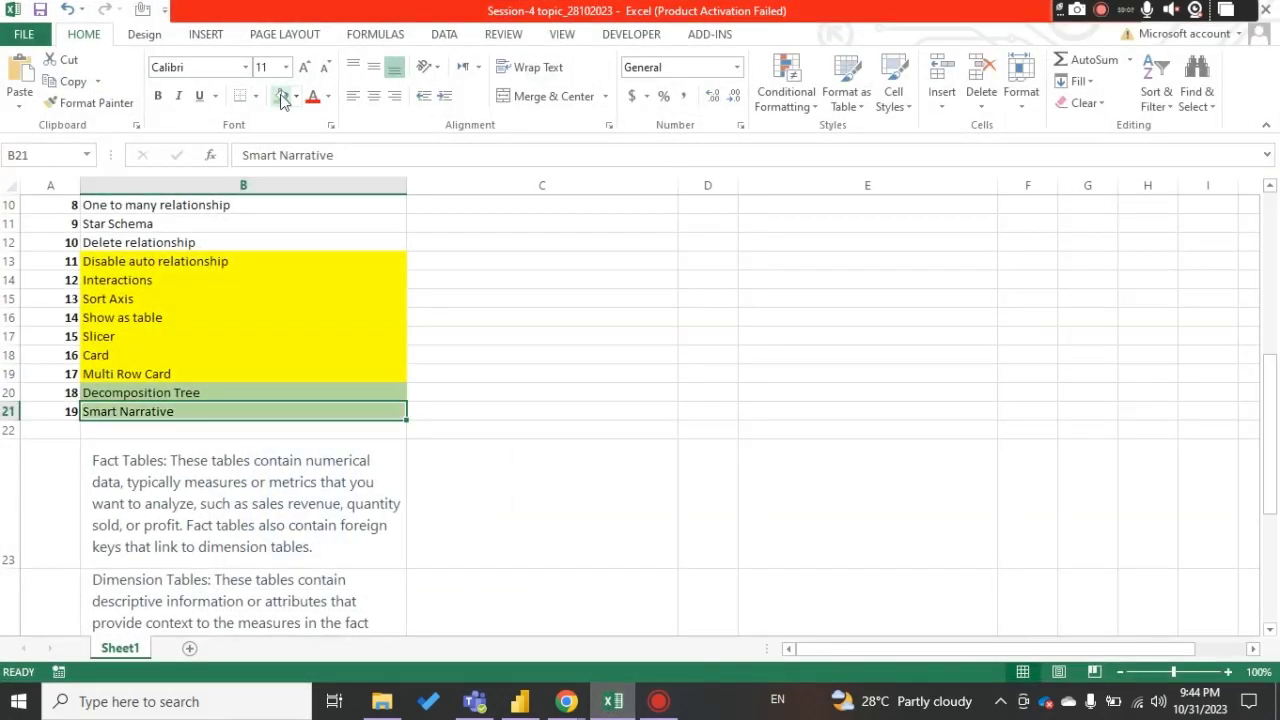
Step: Scroll the sheet to the top and return to Power BI Page 4 with nothing selected
scroll(580, 483, "up", 3)
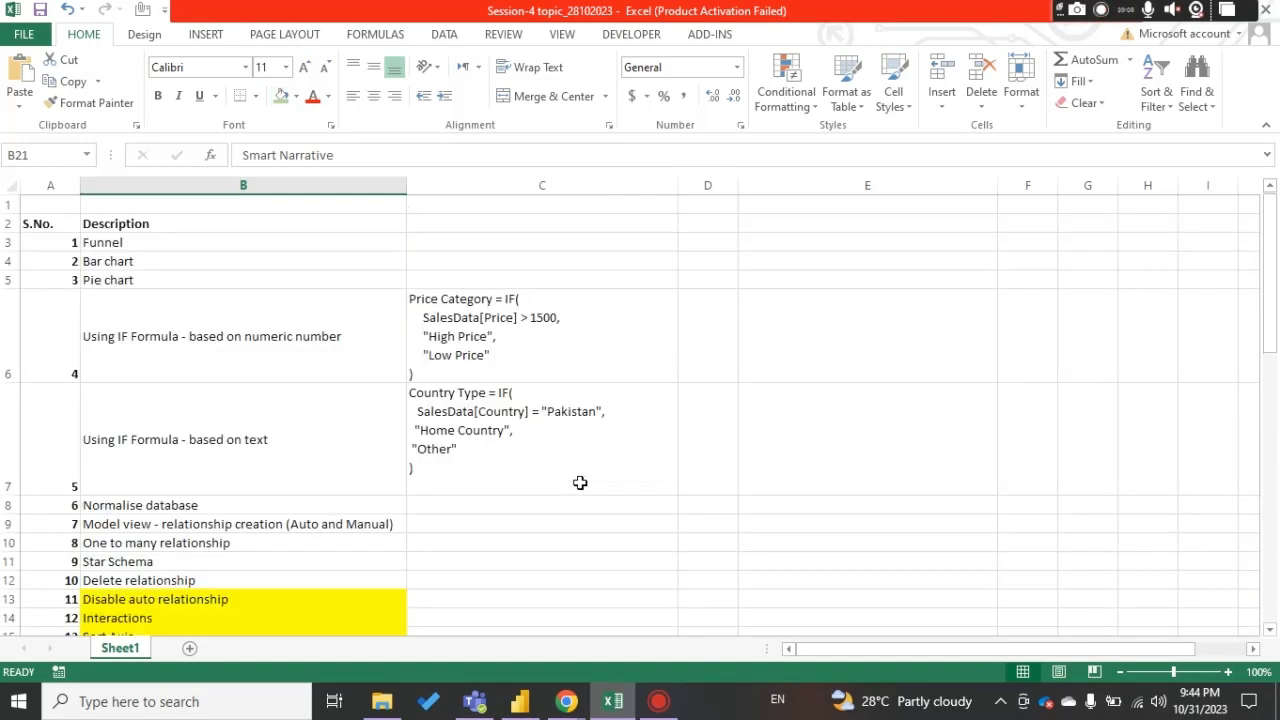
left_click(535, 703)
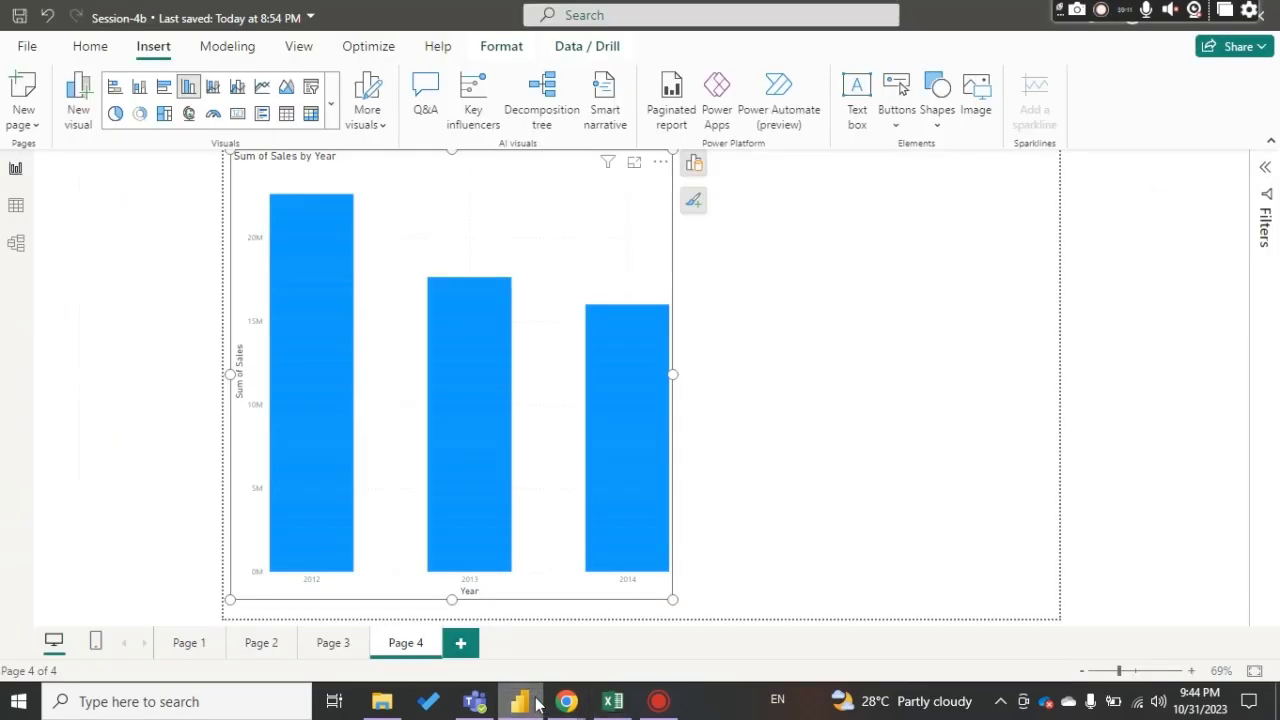
left_click(796, 427)
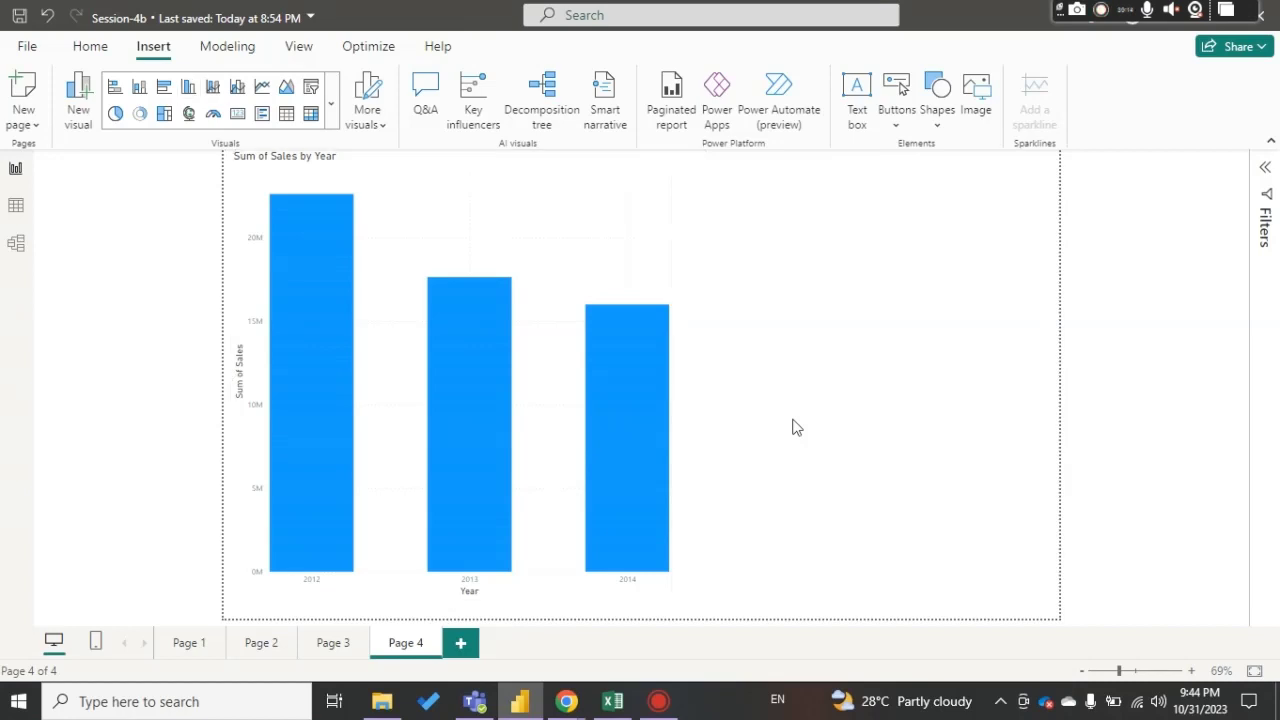